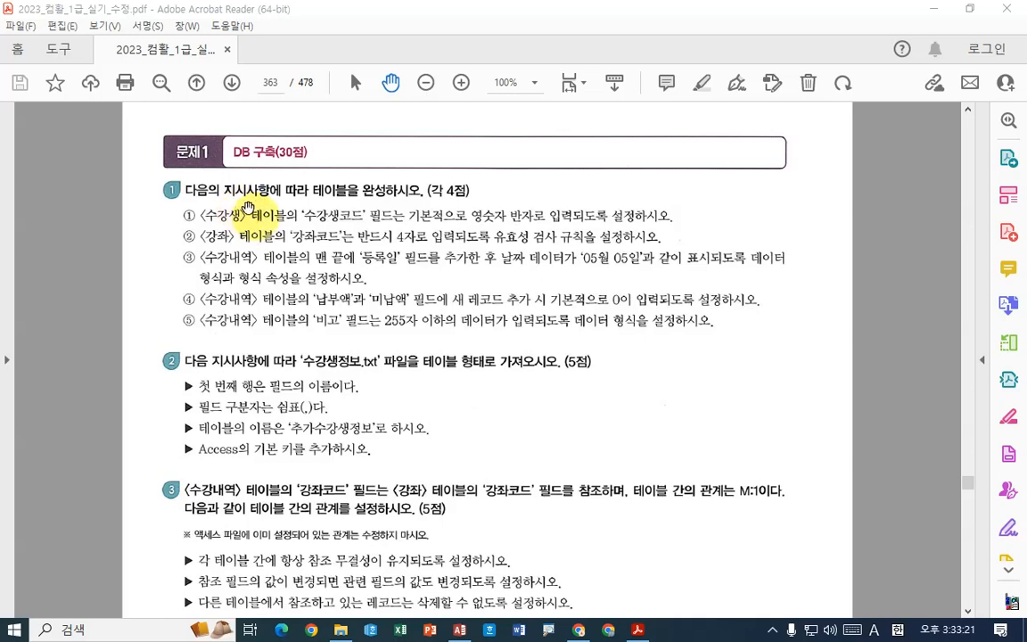
# - Read the first table task in the PDF, switch to Access and open the 수강생 table in Design view
pyautogui.scroll(2, 374, 339)
pyautogui.scroll(-2, 370, 346)
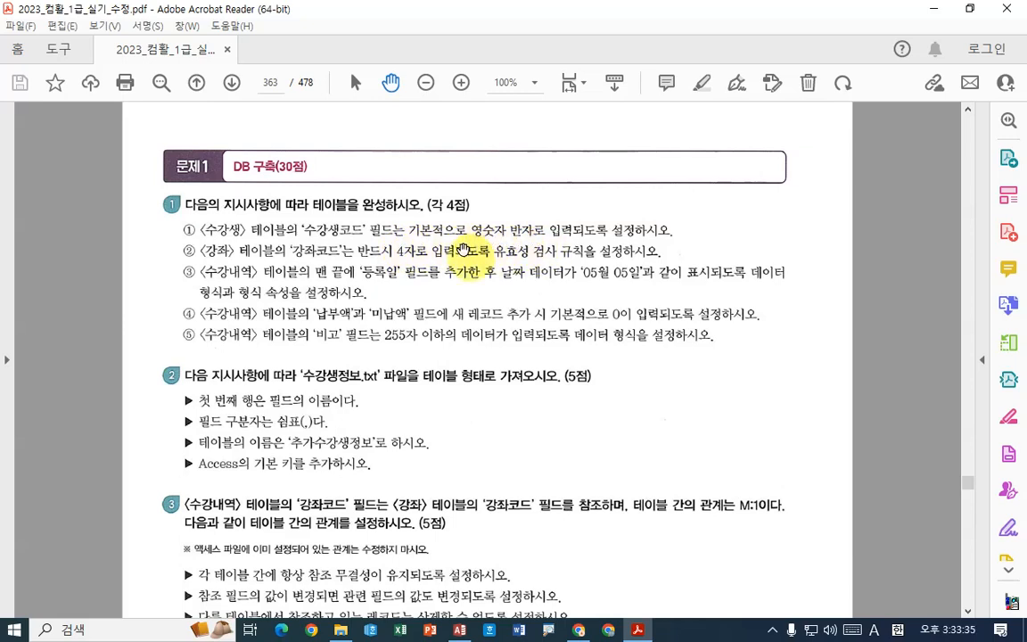
pyautogui.click(459, 630)
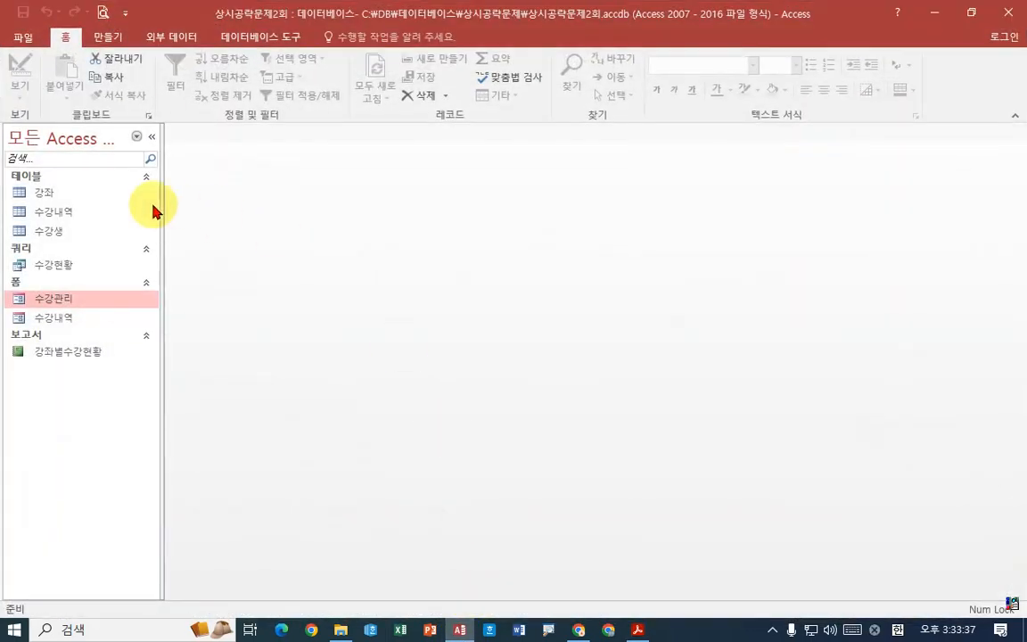
pyautogui.rightClick(68, 230)
pyautogui.click(101, 261)
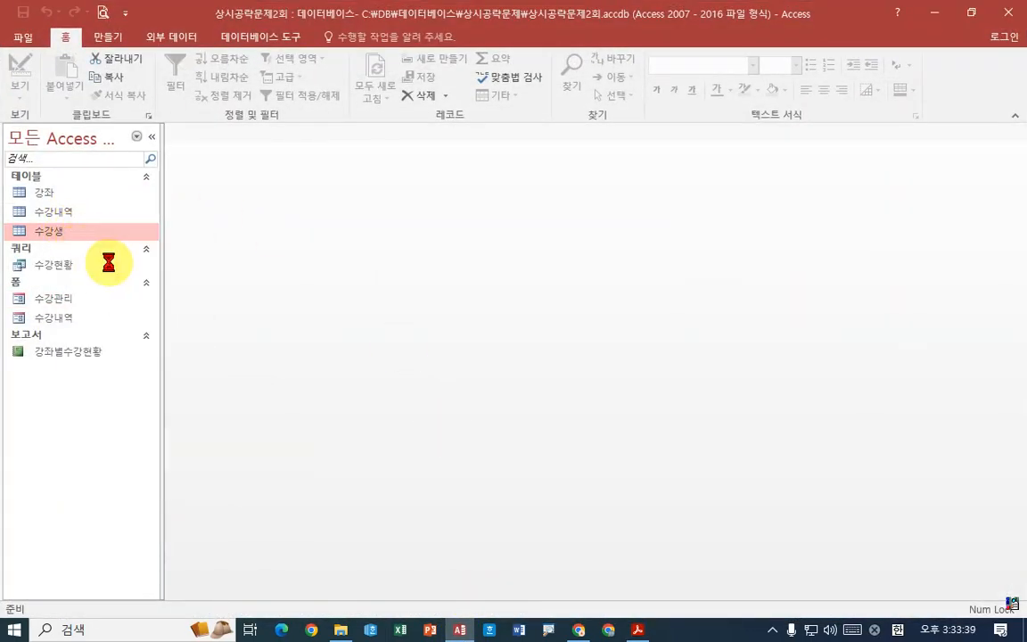
# - Set the IME mode of the 수강생코드 field to 영숫자 반자
pyautogui.click(249, 169)
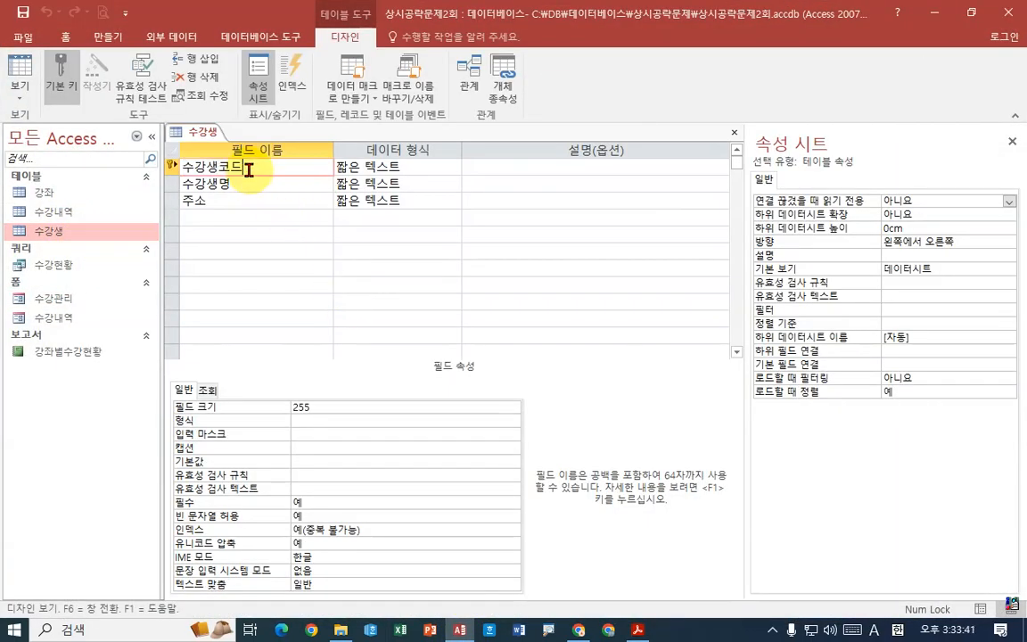
pyautogui.click(325, 562)
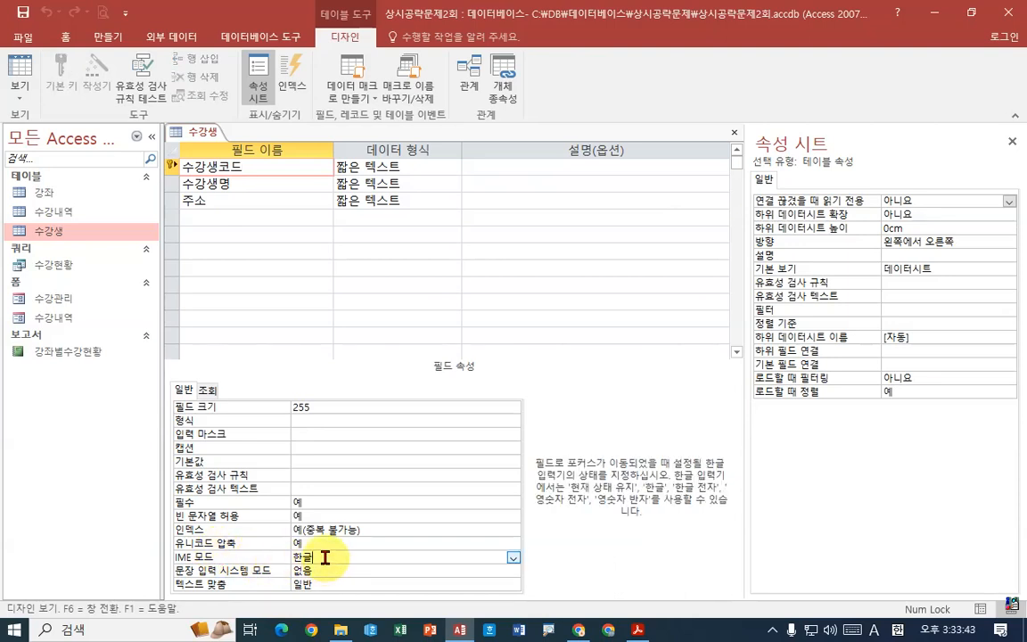
pyautogui.click(513, 560)
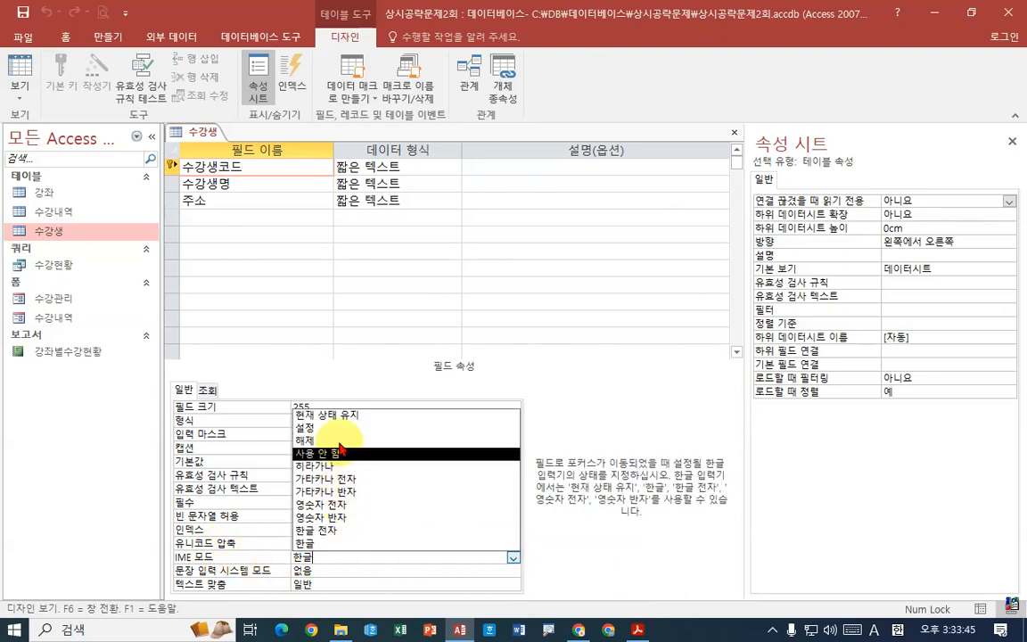
pyautogui.click(340, 520)
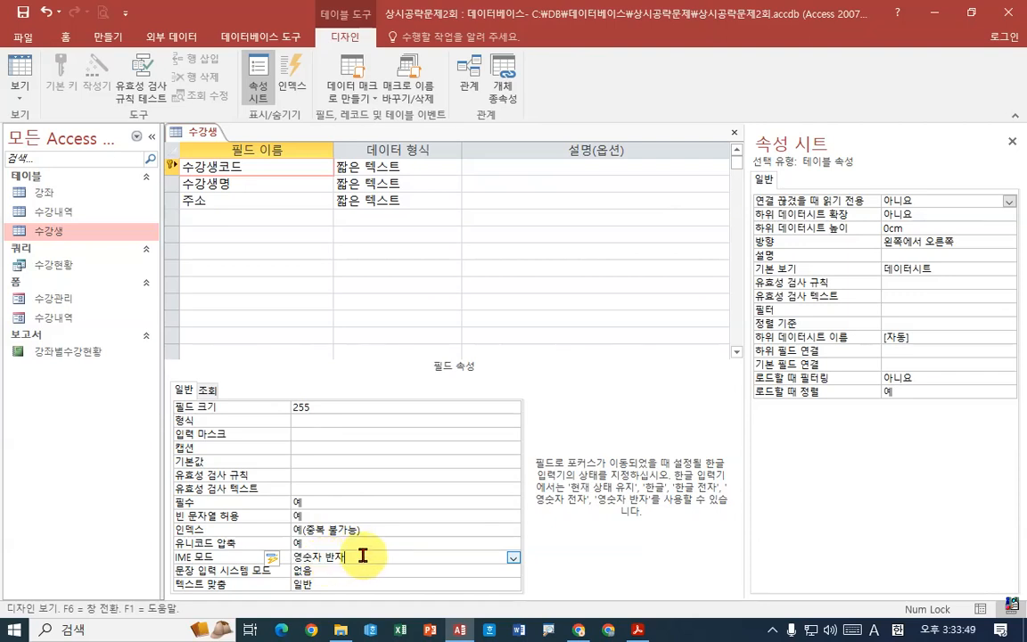
pyautogui.press('alt')
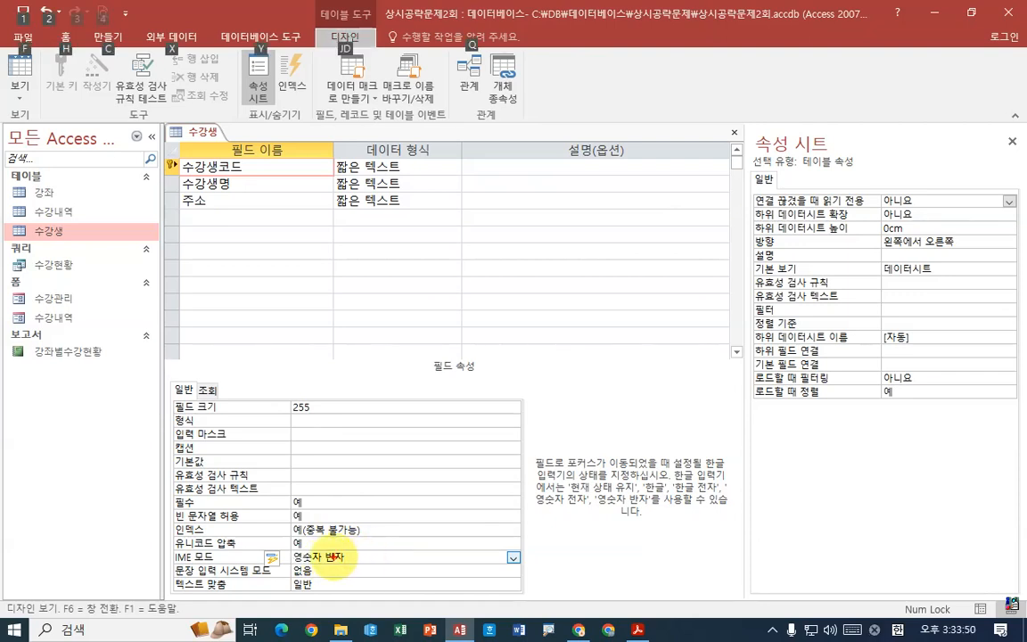
pyautogui.press('Escape')
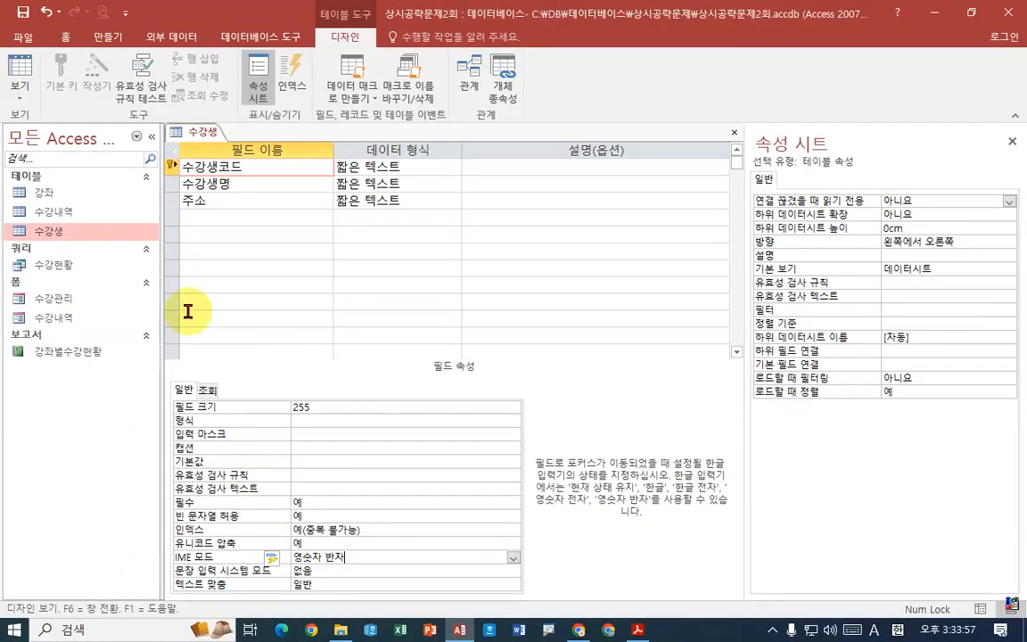
# - Save the 수강생 table and display it in Datasheet view
pyautogui.rightClick(201, 132)
pyautogui.click(234, 140)
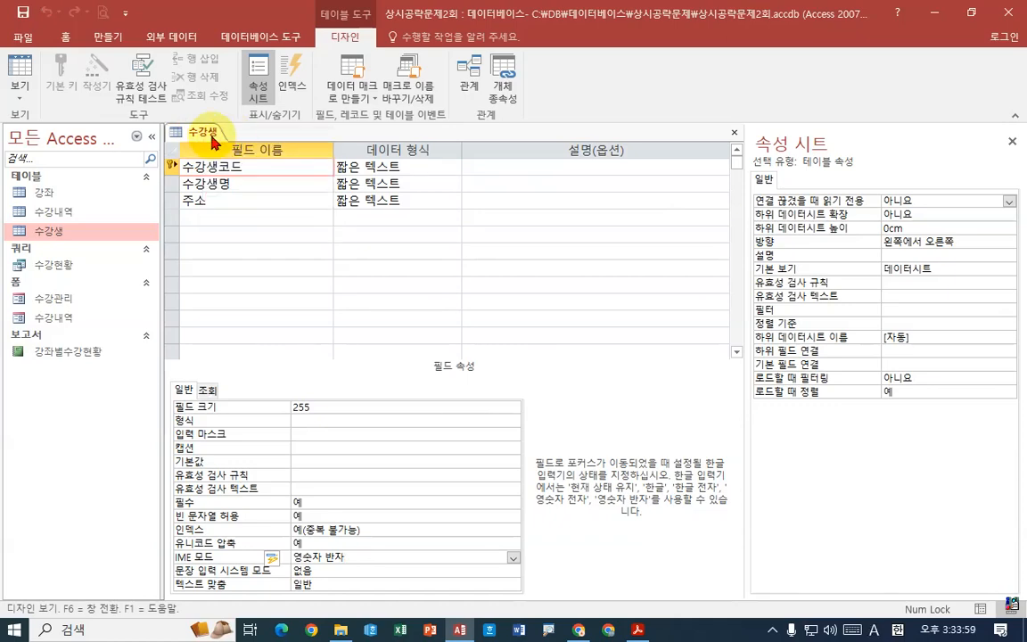
pyautogui.rightClick(207, 136)
pyautogui.click(270, 227)
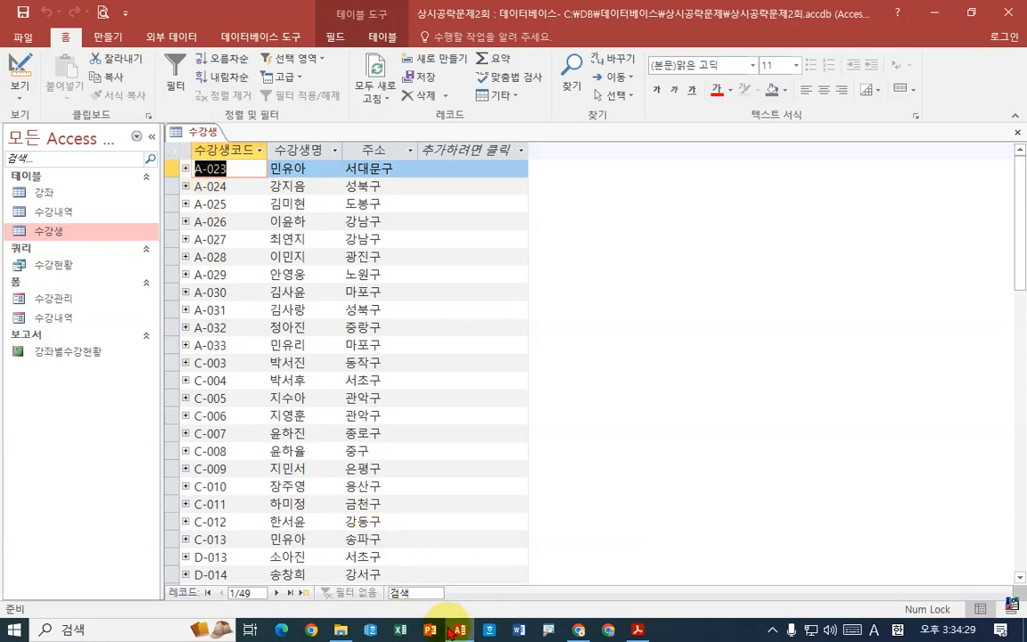
# - Return the 수강생 table to Design view and check the IME mode property of the 수강생코드 field
pyautogui.hotkey('alt', 'Tab')
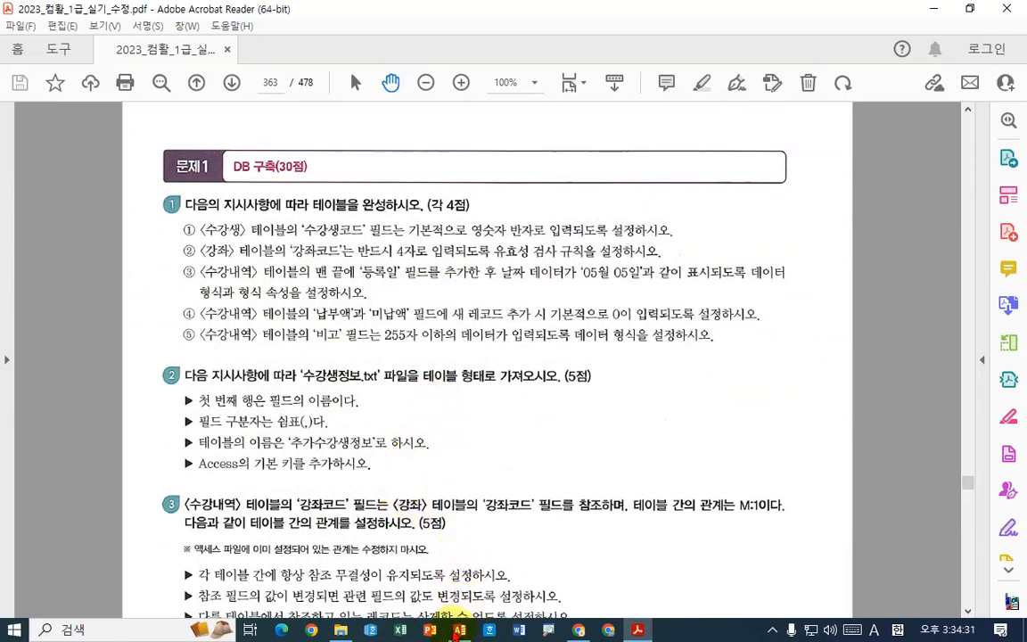
pyautogui.hotkey('alt', 'Tab')
pyautogui.rightClick(190, 132)
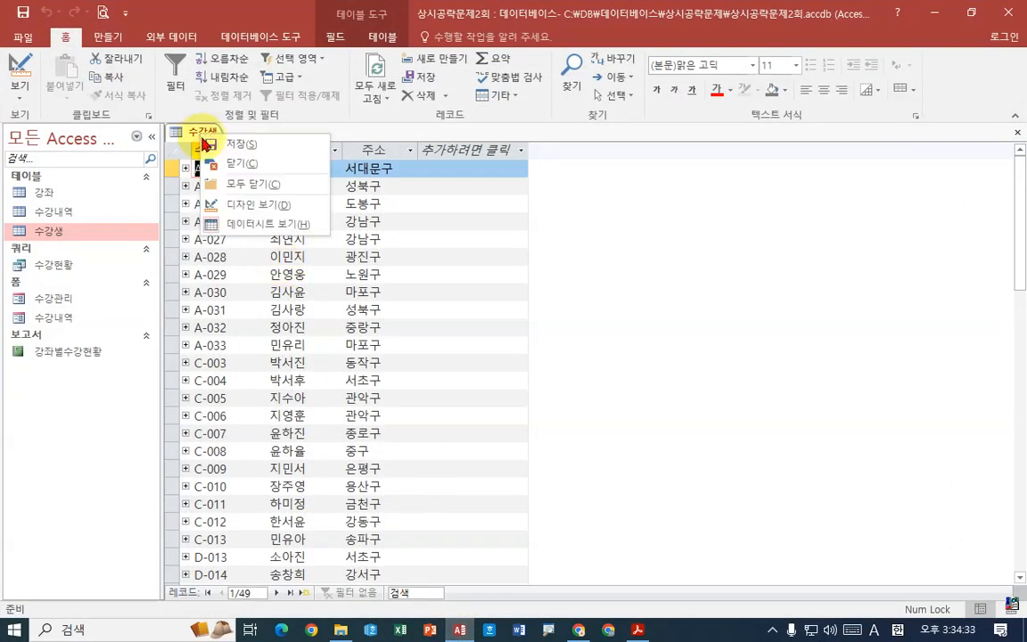
pyautogui.click(241, 205)
pyautogui.click(337, 557)
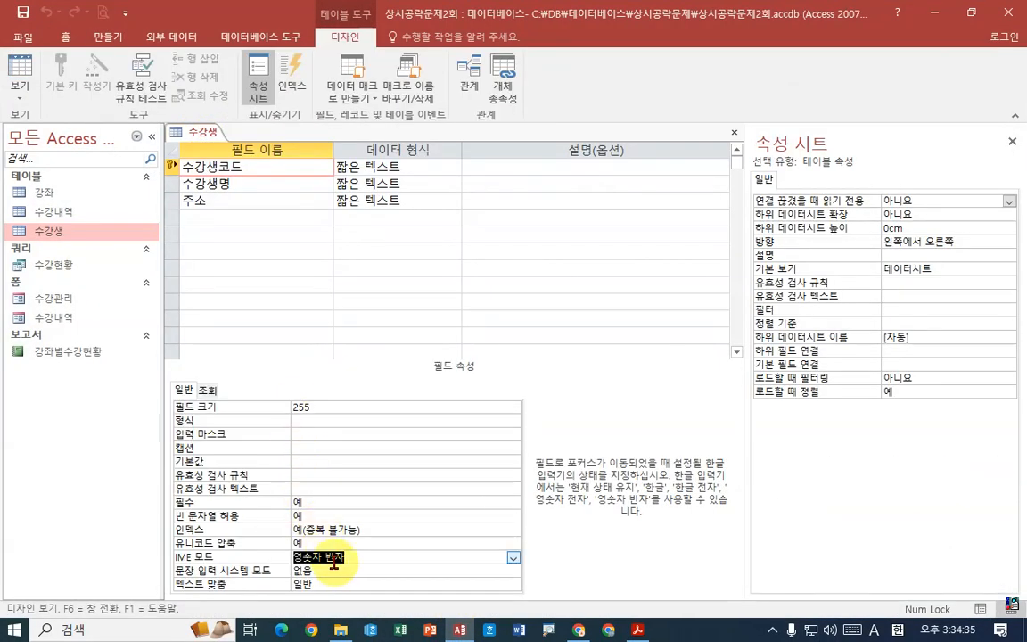
# - Read the second task in the PDF, close the 수강생 table in Access and open the 강좌 table in Design view
pyautogui.click(637, 630)
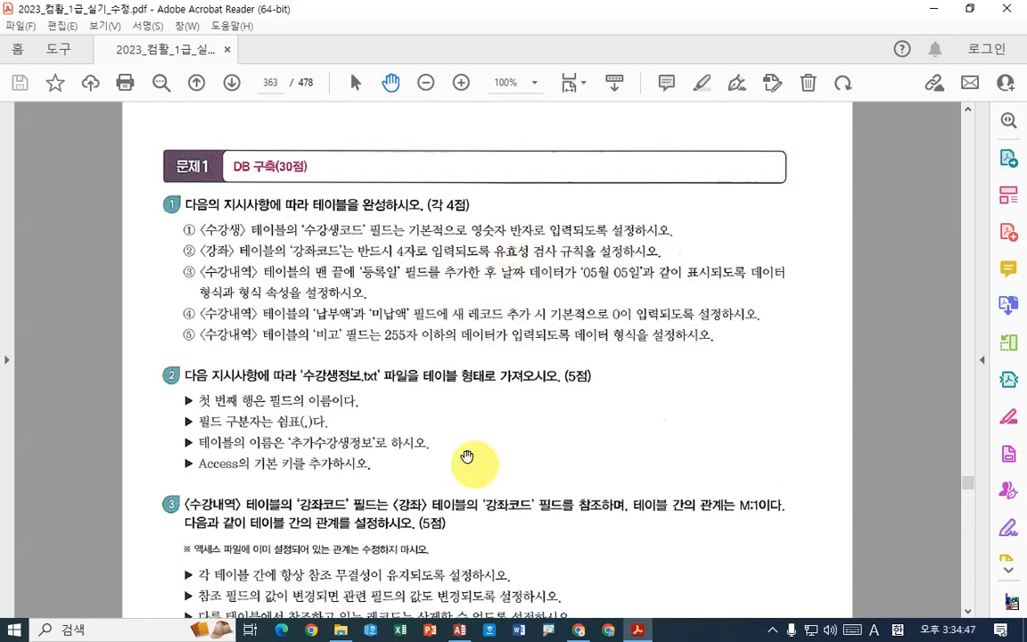
pyautogui.click(460, 629)
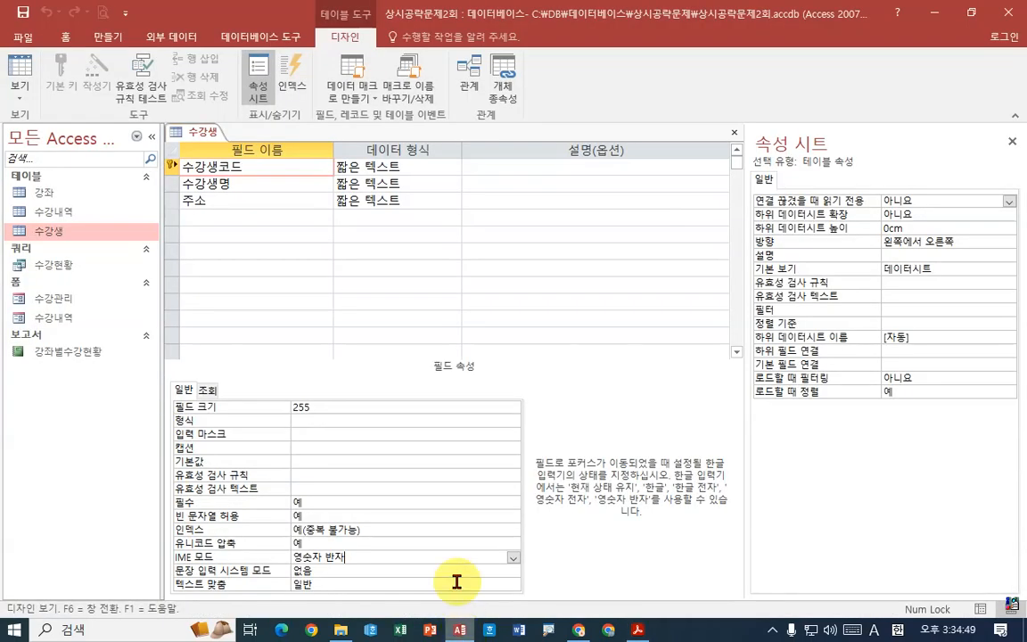
pyautogui.rightClick(200, 131)
pyautogui.click(246, 166)
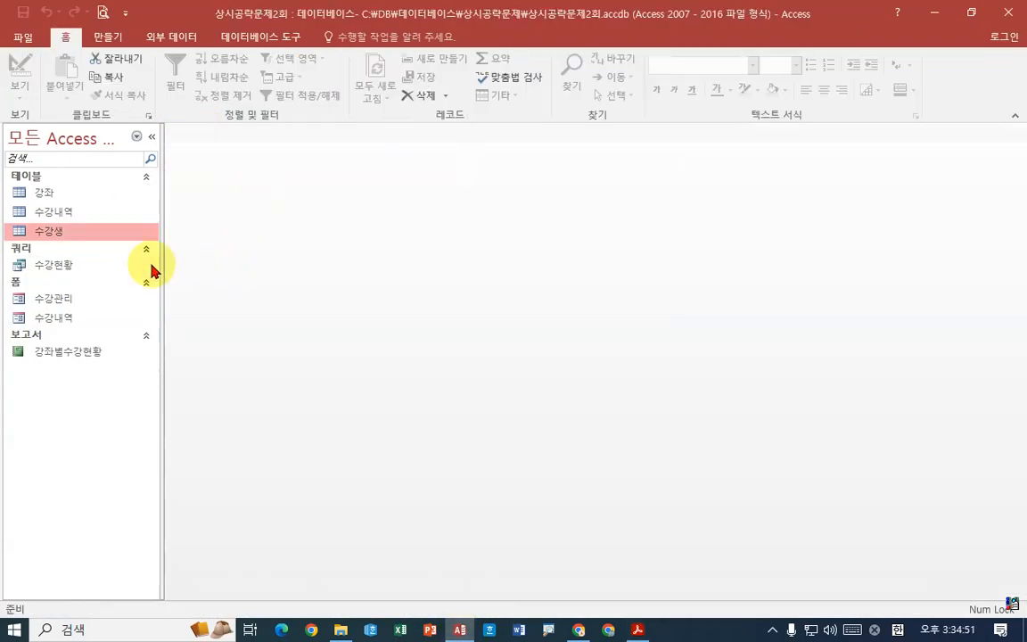
pyautogui.rightClick(65, 196)
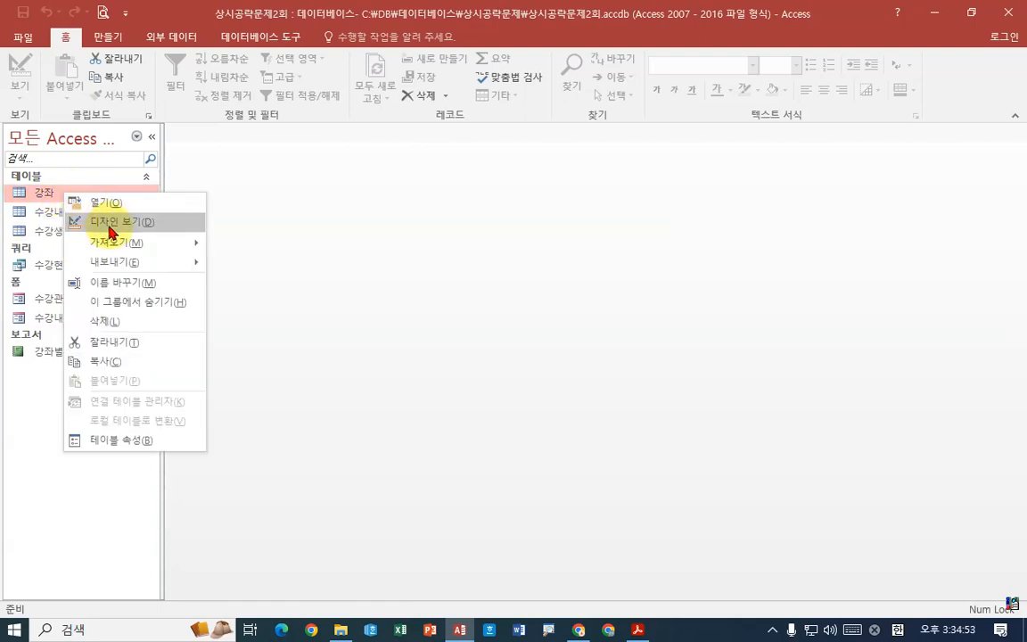
pyautogui.click(113, 230)
# - Set the validation rule of the 강좌코드 field to Len([강좌코드])=4
pyautogui.click(241, 168)
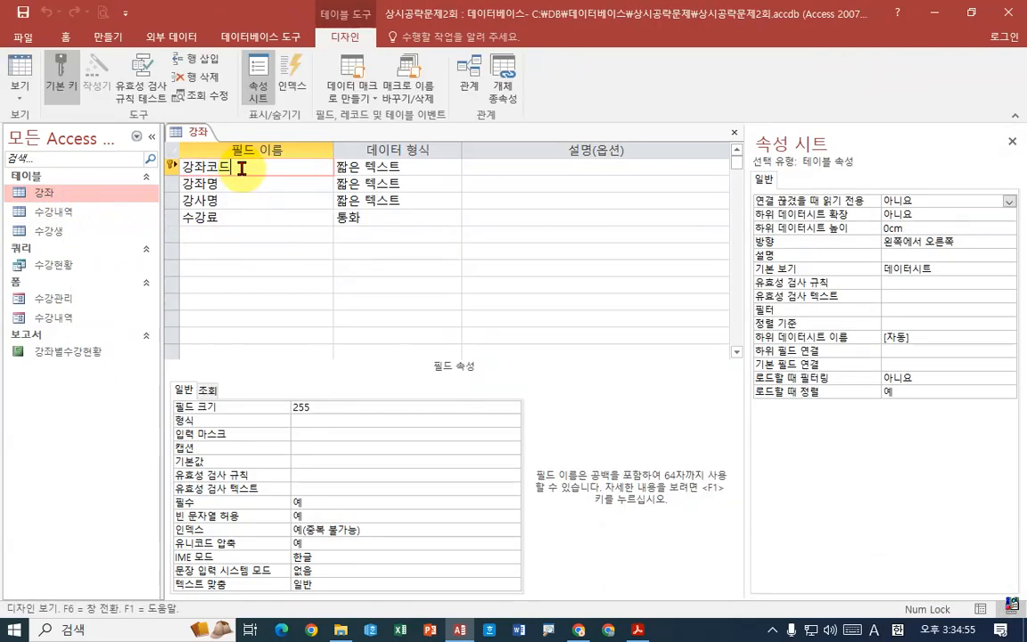
pyautogui.click(321, 477)
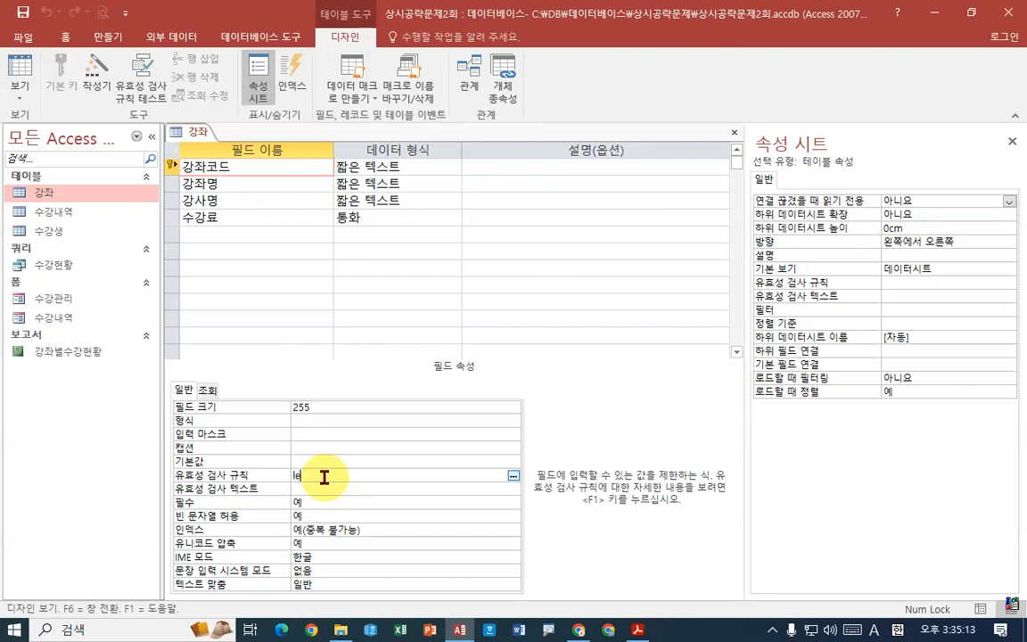
pyautogui.write('n(')
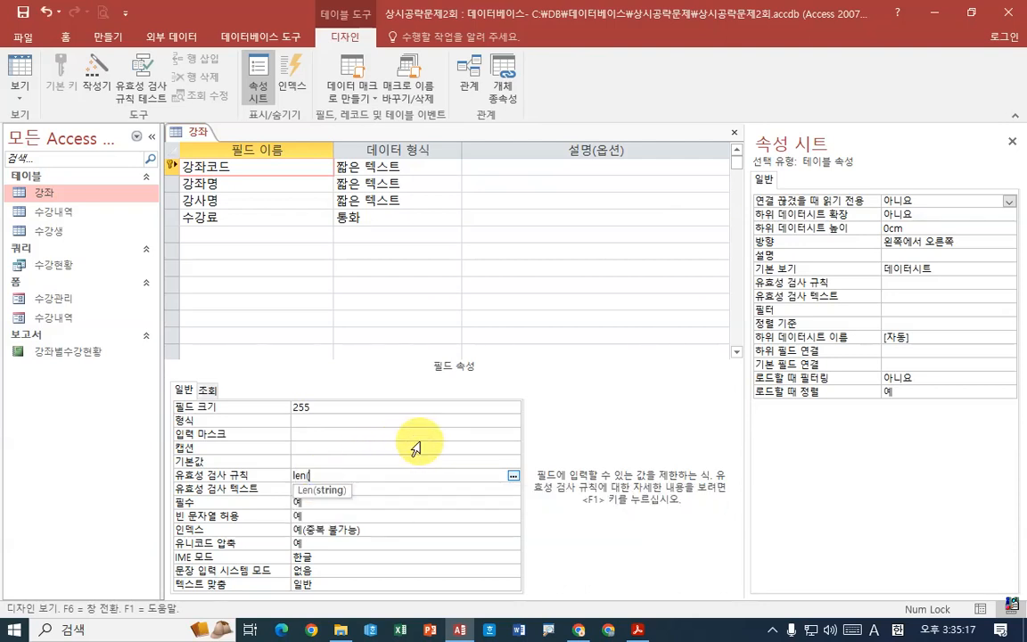
pyautogui.write('[강좌코드])')
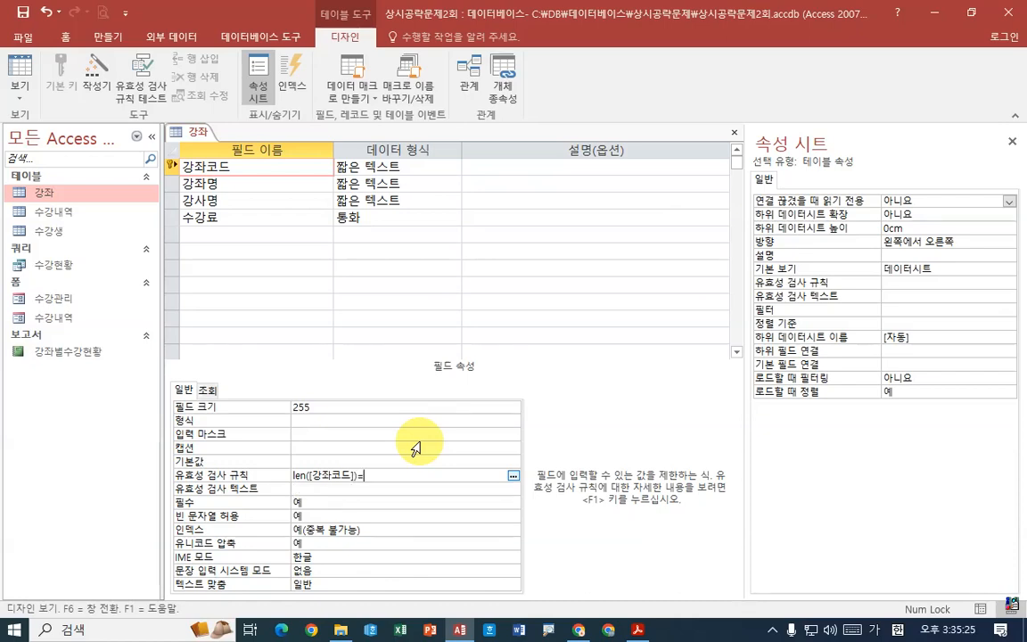
pyautogui.write('=')
pyautogui.press('Return')
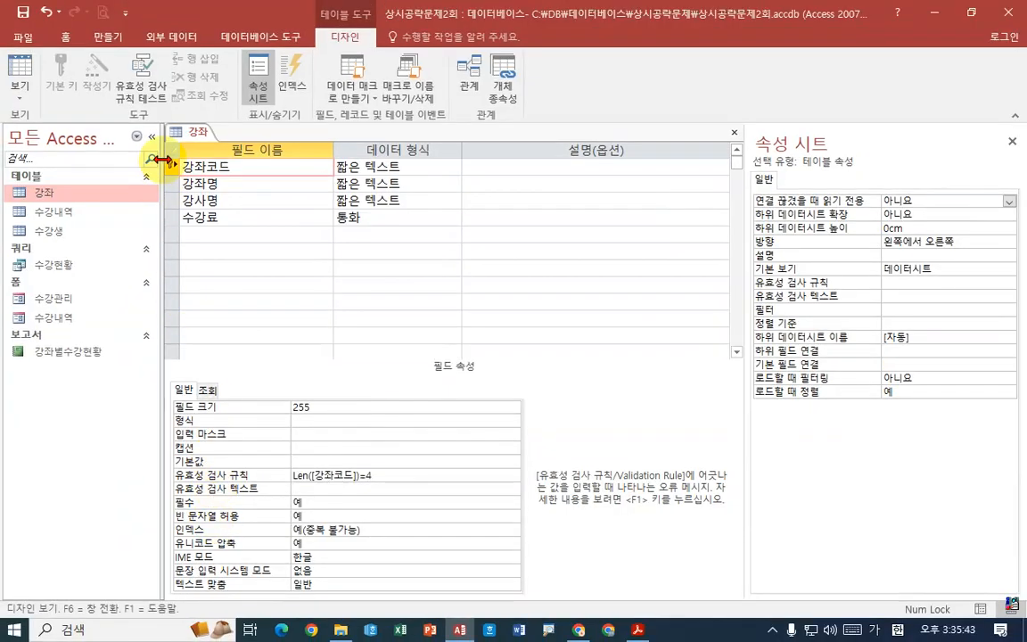
# - Save the 강좌 table with its validation rule and close it
pyautogui.rightClick(190, 132)
pyautogui.click(218, 145)
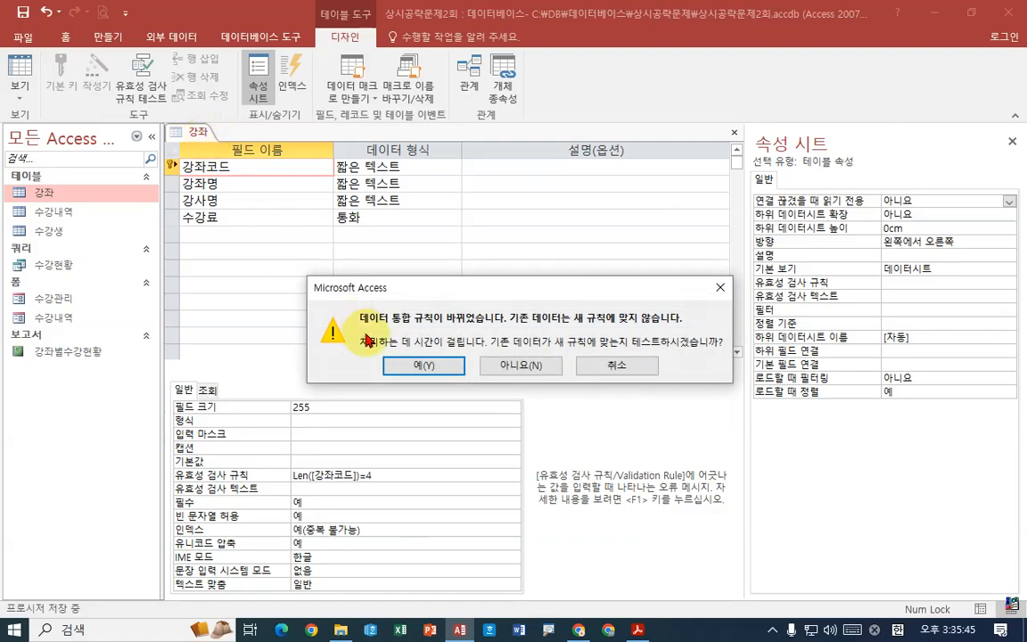
pyautogui.click(394, 429)
pyautogui.rightClick(197, 132)
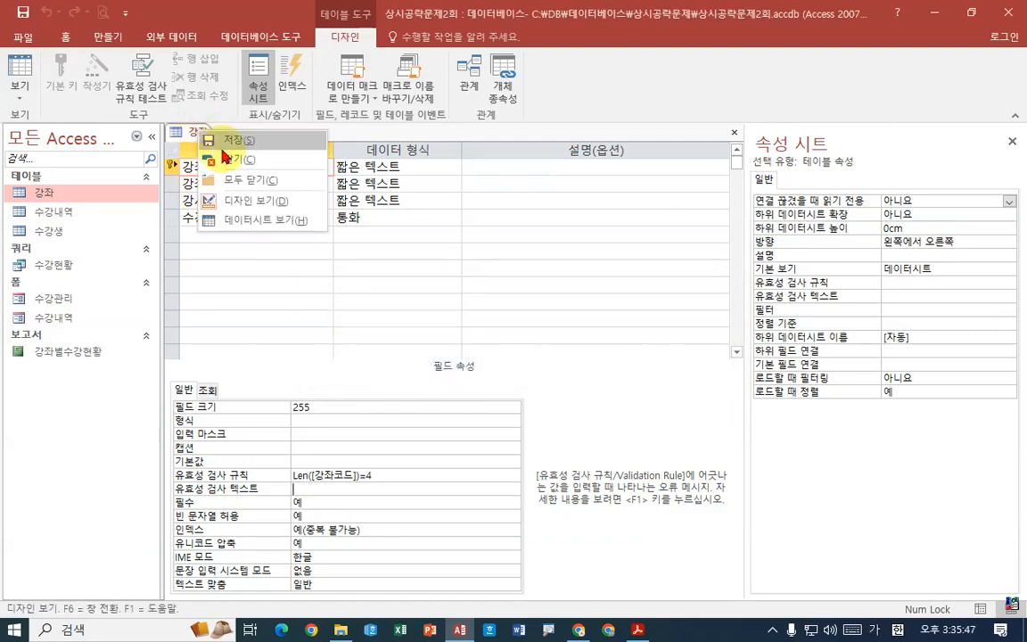
pyautogui.click(214, 163)
# - Read the 수강내역 table tasks in the PDF, switch to Access and open that table in Design view
pyautogui.click(638, 629)
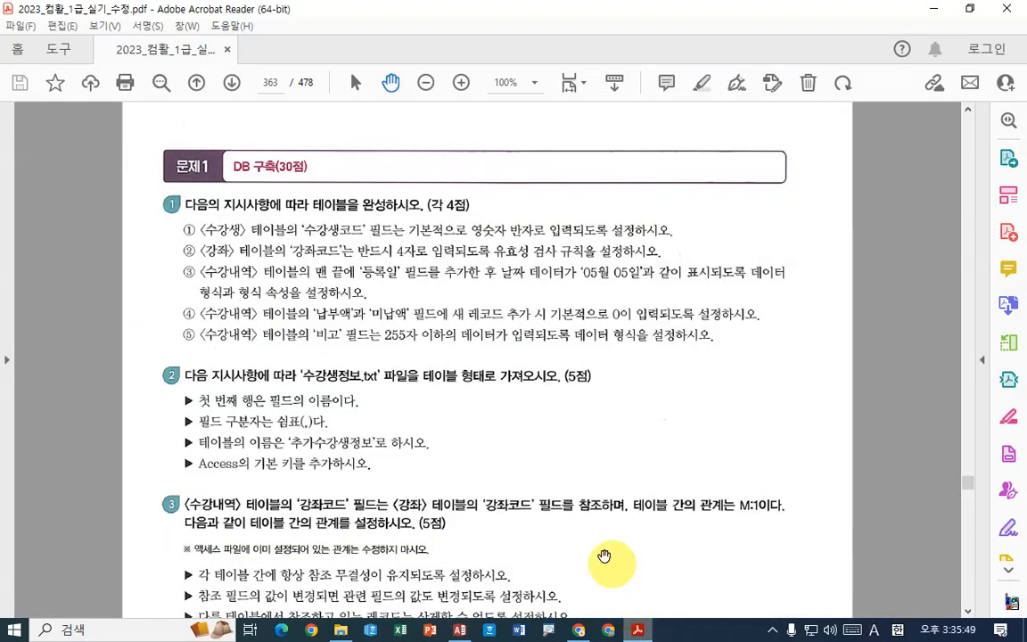
pyautogui.scroll(-3, 279, 310)
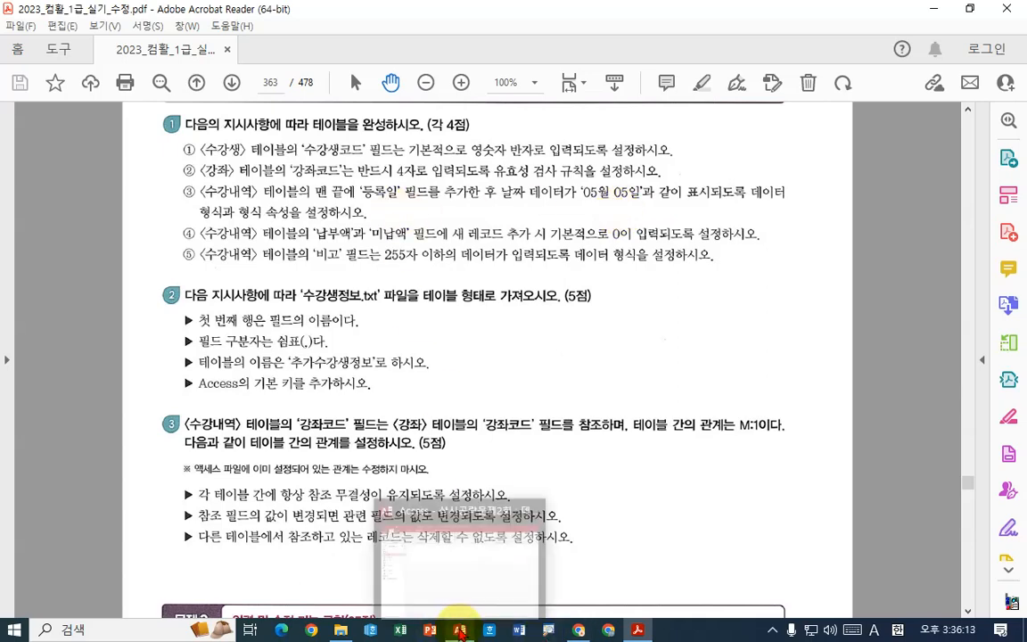
pyautogui.click(459, 629)
pyautogui.rightClick(69, 212)
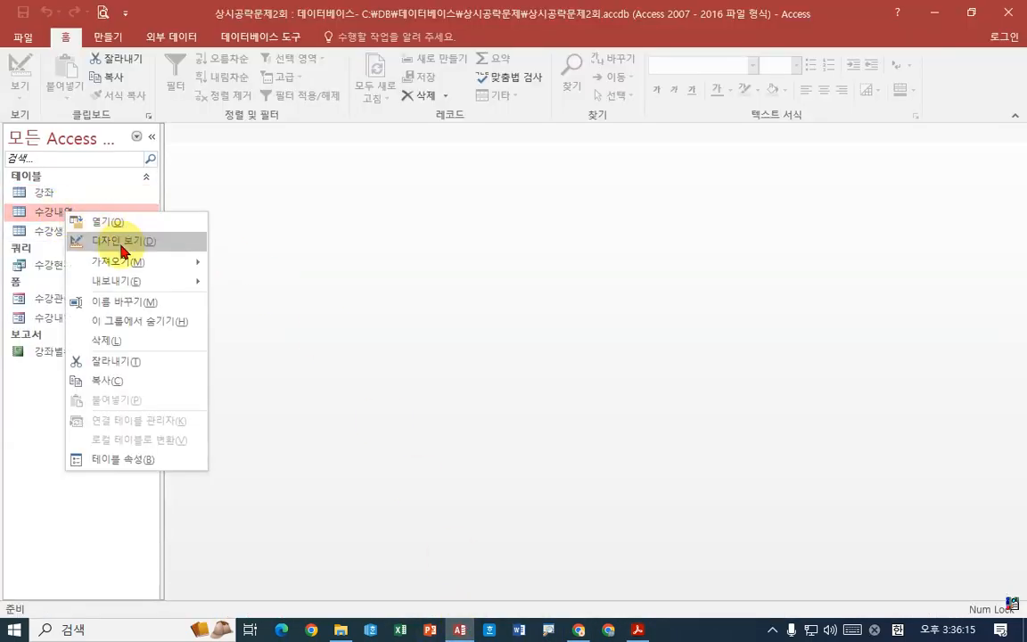
pyautogui.click(123, 241)
# - Add a 등록일 field with the 날짜/시간 data type at the end of the 수강내역 table
pyautogui.click(241, 268)
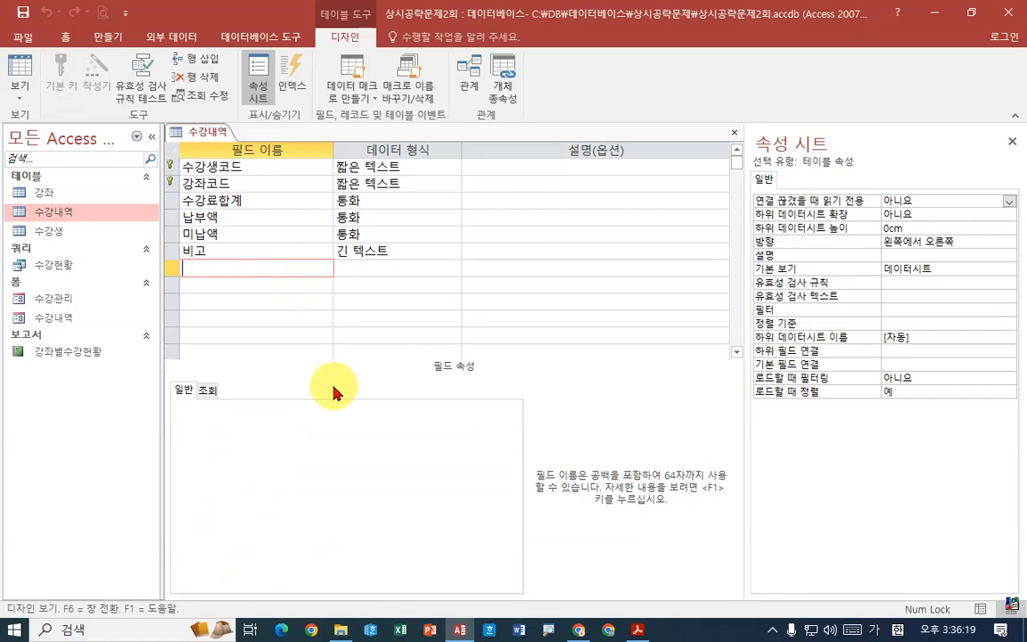
pyautogui.click(638, 629)
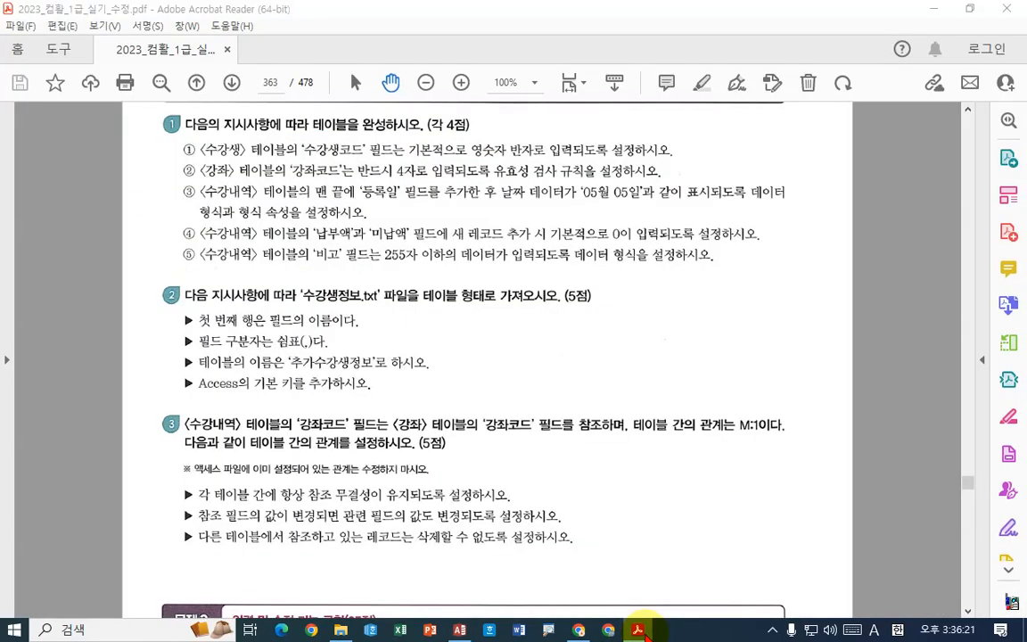
pyautogui.click(638, 629)
pyautogui.write('등록링')
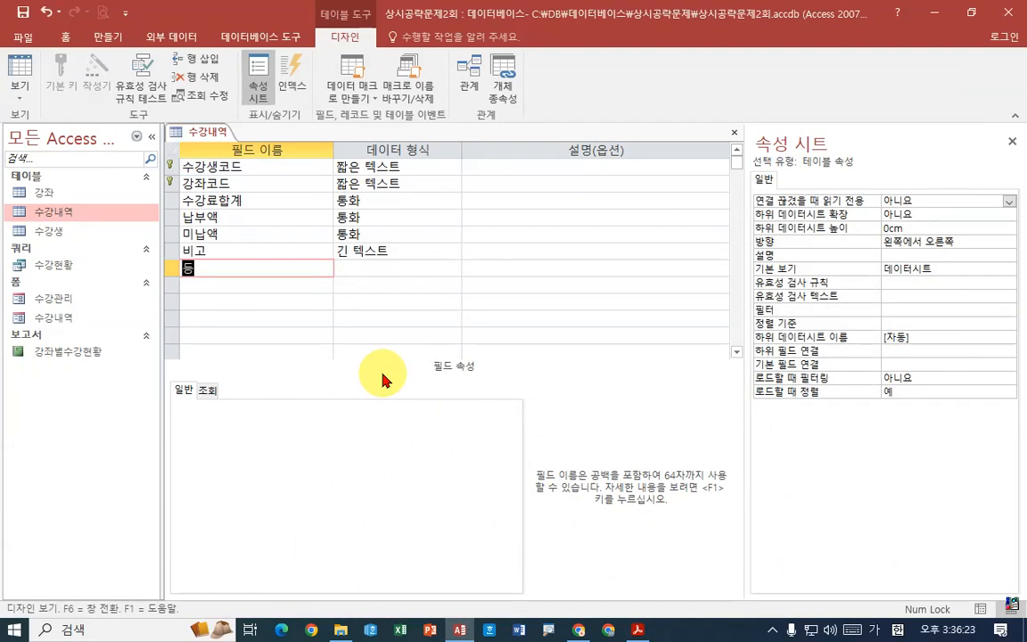
pyautogui.press('BackSpace')
pyautogui.press('BackSpace')
pyautogui.press('BackSpace')
pyautogui.write('일')
pyautogui.press('Tab')
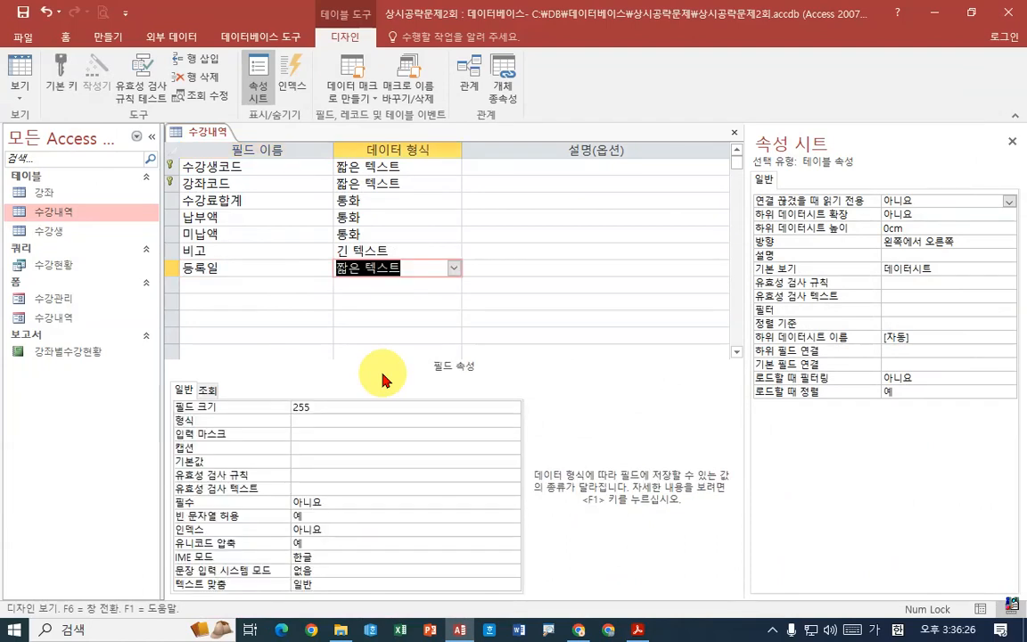
pyautogui.click(454, 269)
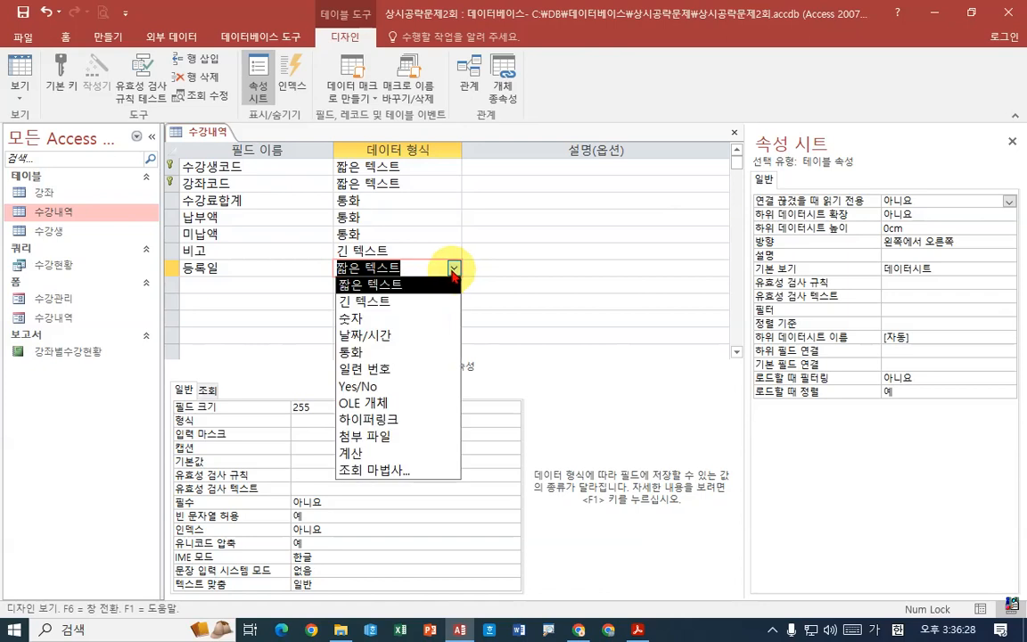
pyautogui.click(385, 337)
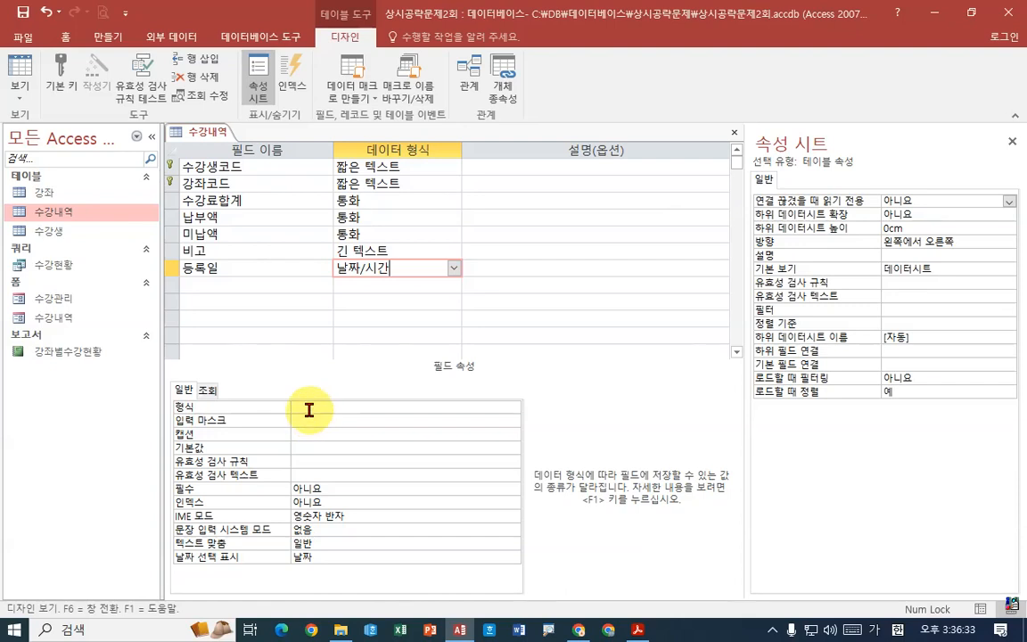
# - Set the display format of the 등록일 field to mm월 dd일
pyautogui.click(365, 409)
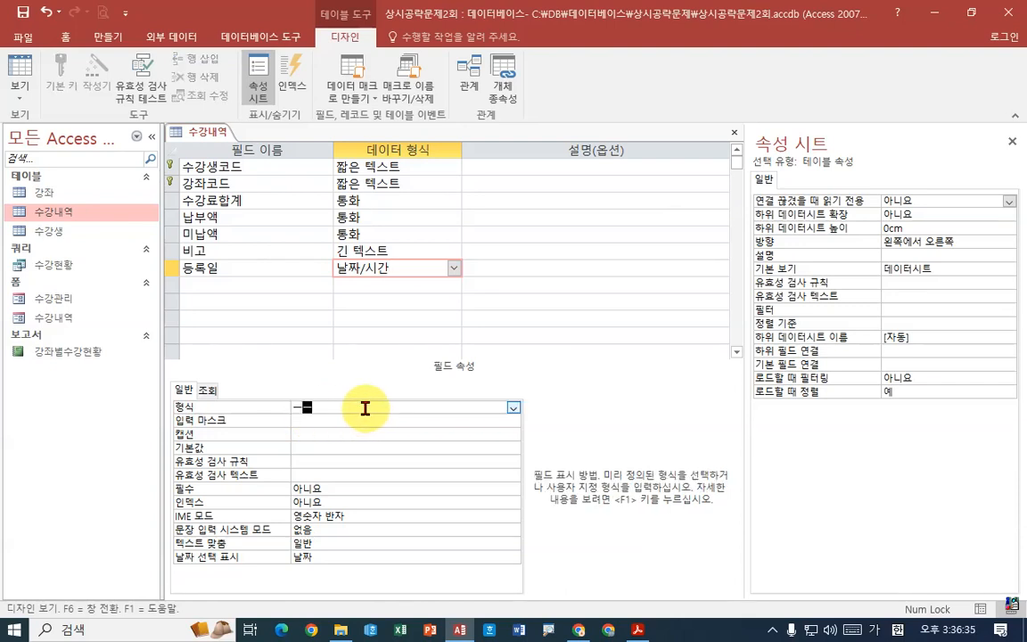
pyautogui.press('BackSpace')
pyautogui.write('mm월 dd')
pyautogui.press('Hangul')
pyautogui.write('일')
pyautogui.press('Return')
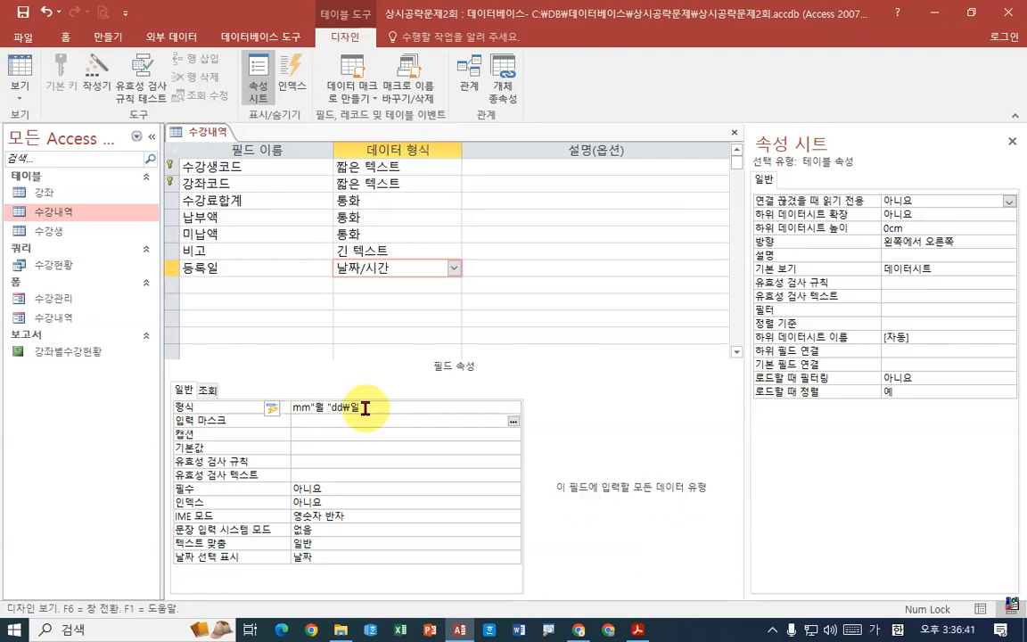
# - Compare the 등록일 format with the date display required in the exam PDF in Acrobat Reader
pyautogui.hotkey('ctrl', '1')
pyautogui.click(308, 429)
pyautogui.moveTo(279, 411); pyautogui.dragTo(437, 399)
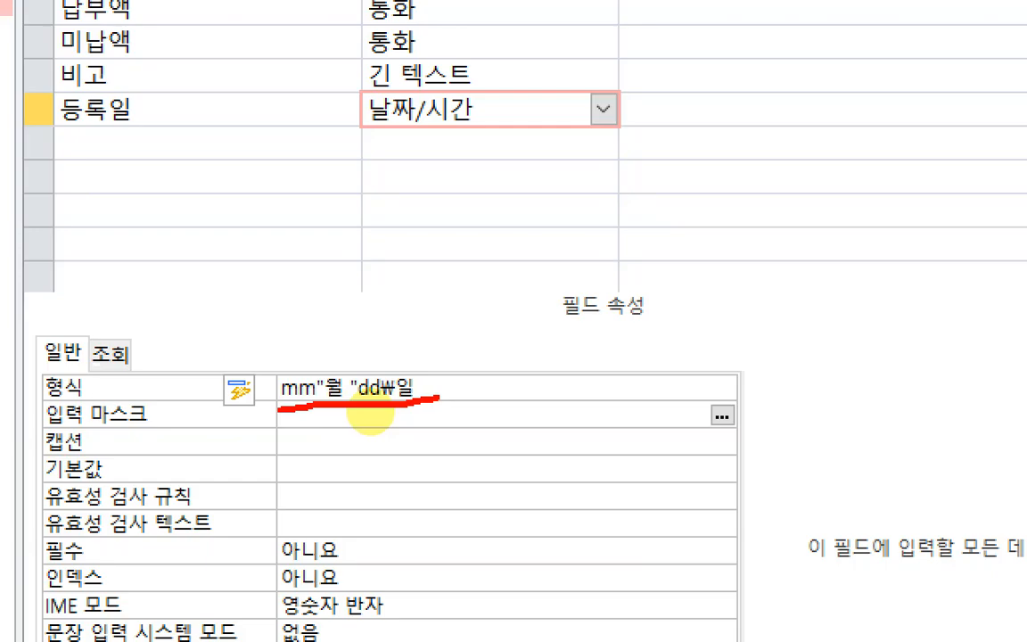
pyautogui.press('Escape')
pyautogui.click(636, 628)
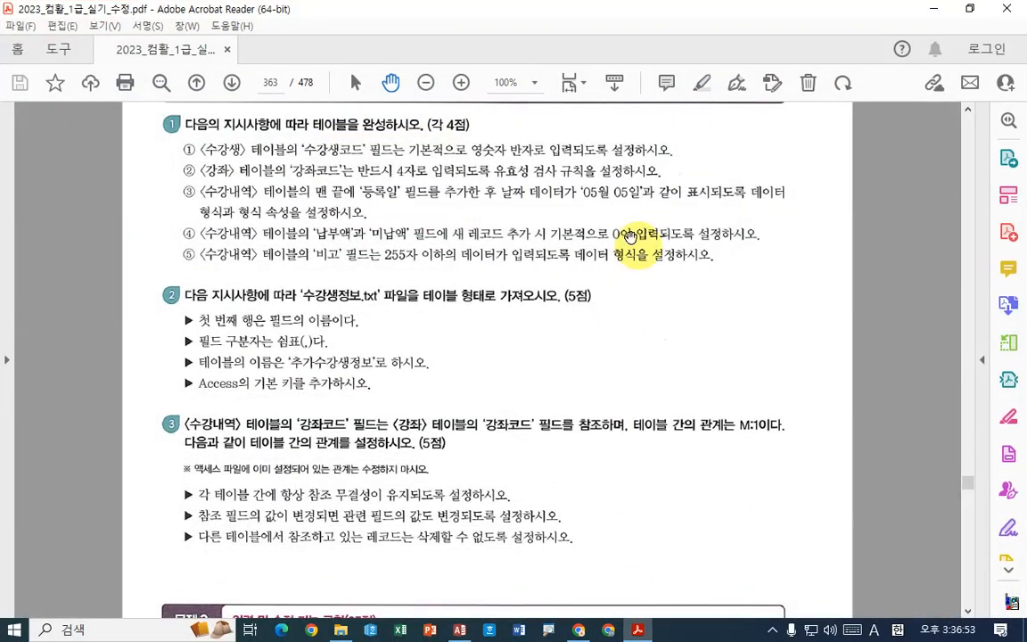
pyautogui.hotkey('ctrl', '1')
pyautogui.click(639, 215)
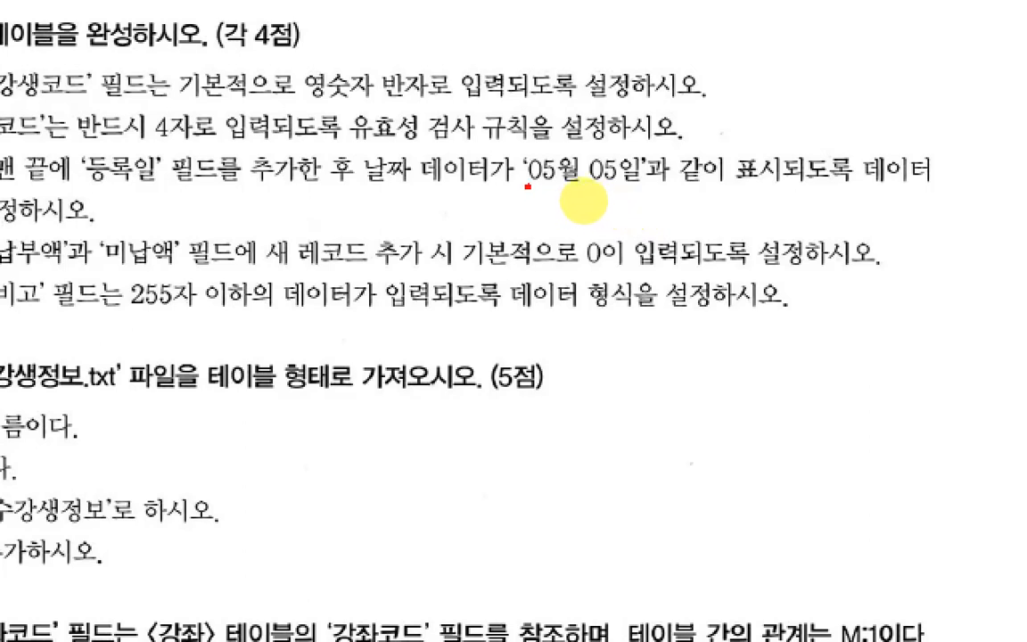
pyautogui.moveTo(528, 186); pyautogui.dragTo(563, 188)
pyautogui.press('Escape')
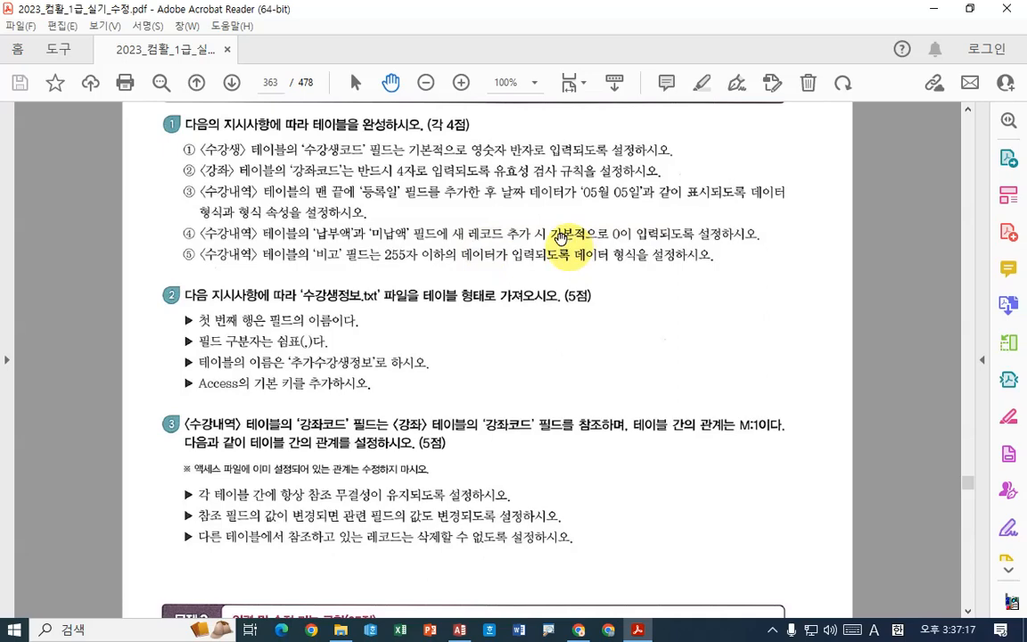
# - Switch back to Access and set the default value of the 납부액 field to 0
pyautogui.click(459, 630)
pyautogui.click(239, 217)
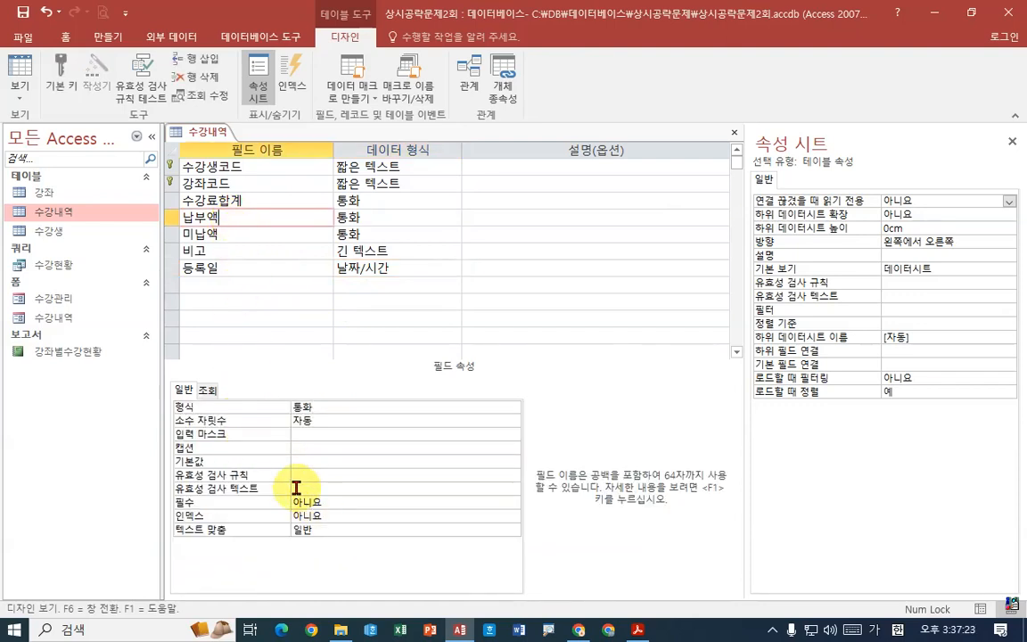
pyautogui.click(309, 459)
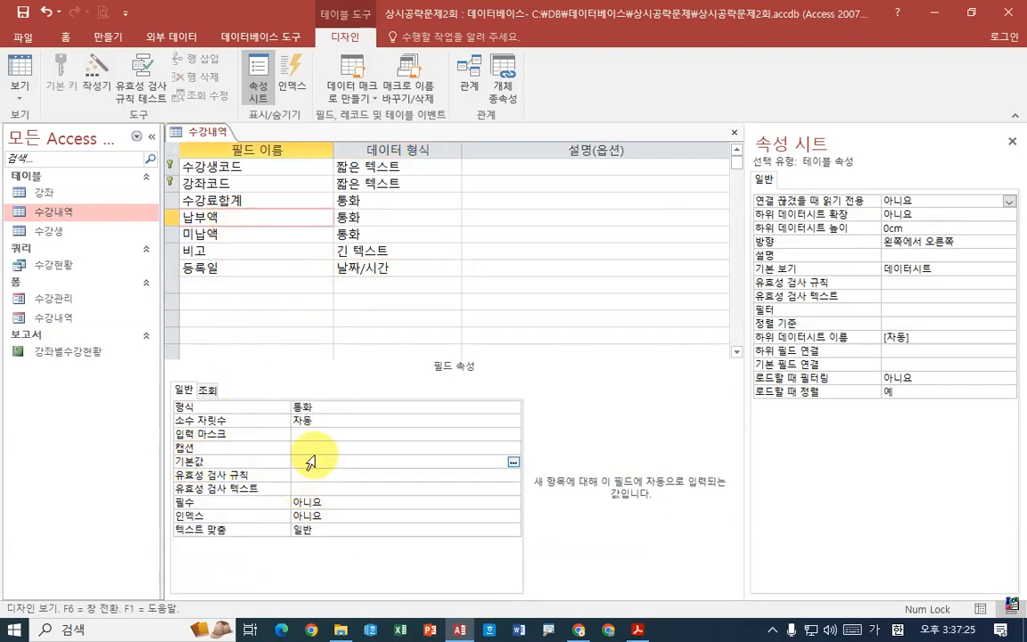
pyautogui.press('BackSpace')
pyautogui.press('Return')
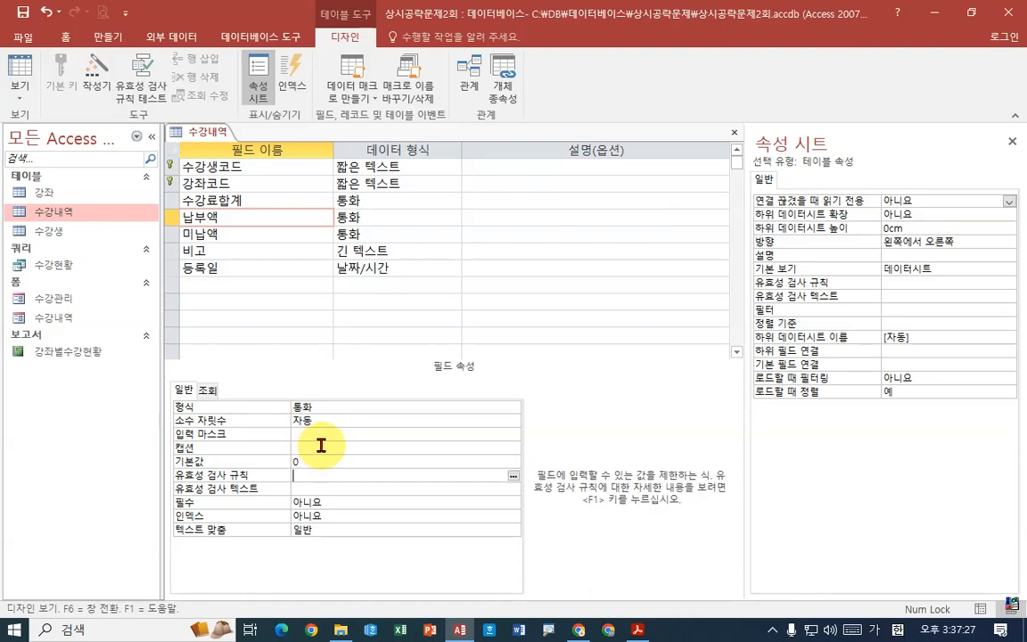
# - Set the default value of the 미납액 field to 0
pyautogui.click(229, 234)
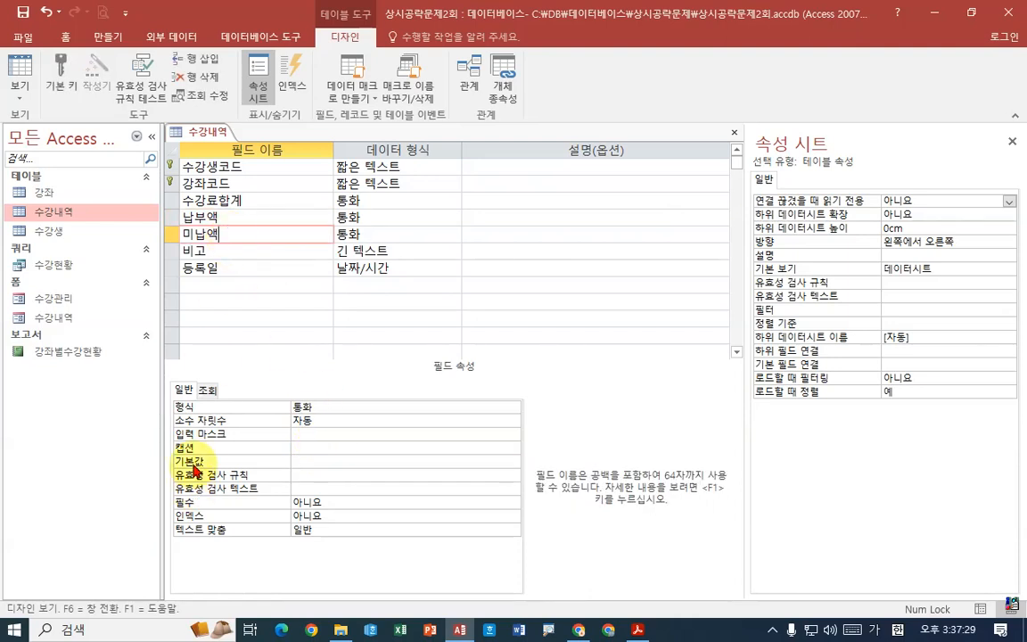
pyautogui.click(308, 461)
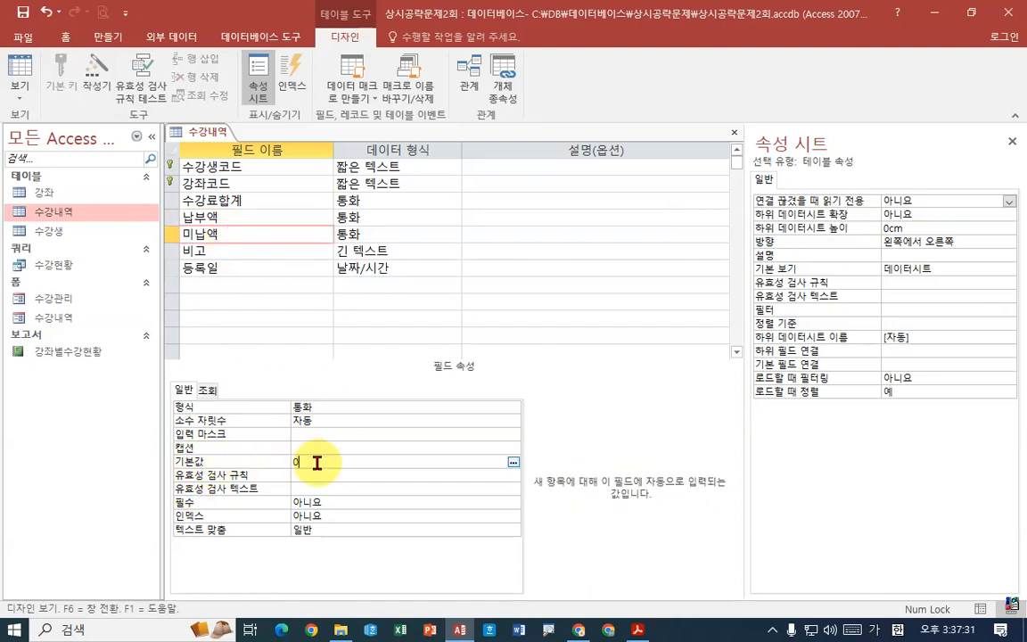
pyautogui.press('Return')
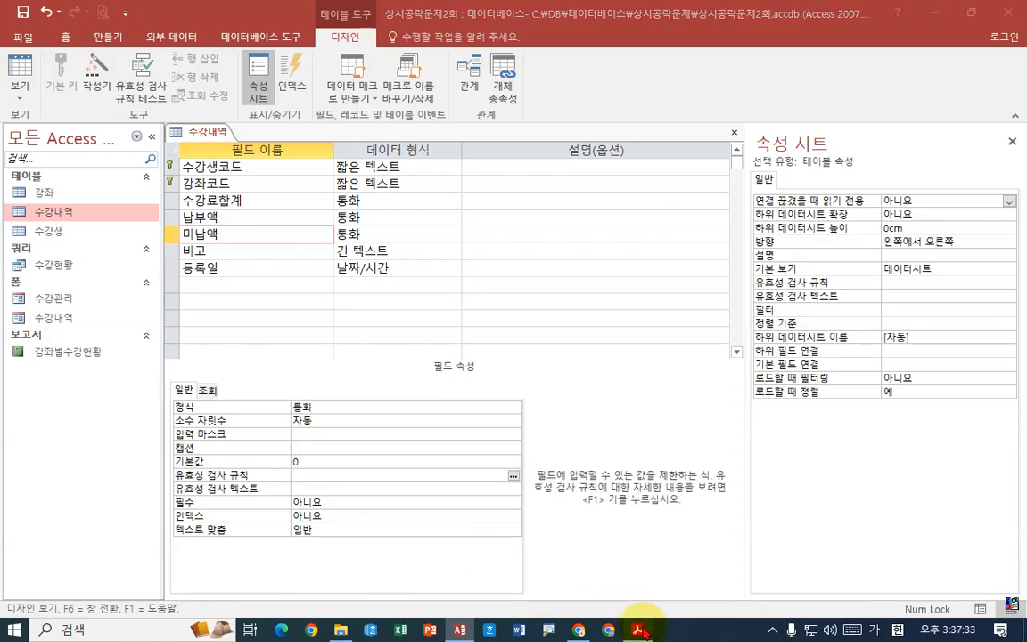
# - Read the 비고 field task in the PDF, return to Access and change that field's data type to 짧은 텍스트
pyautogui.click(639, 631)
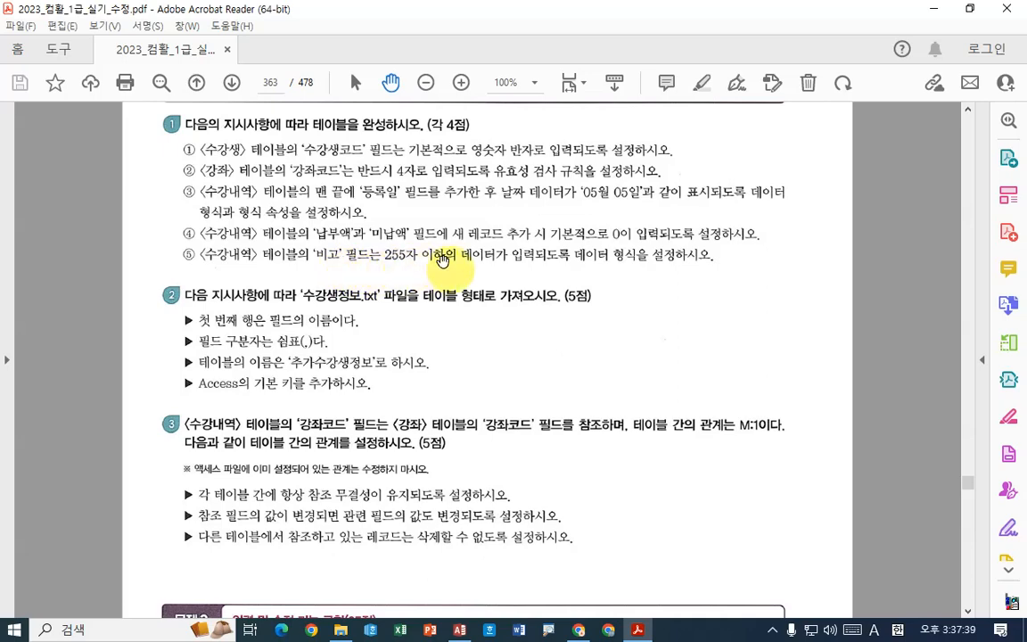
pyautogui.click(639, 629)
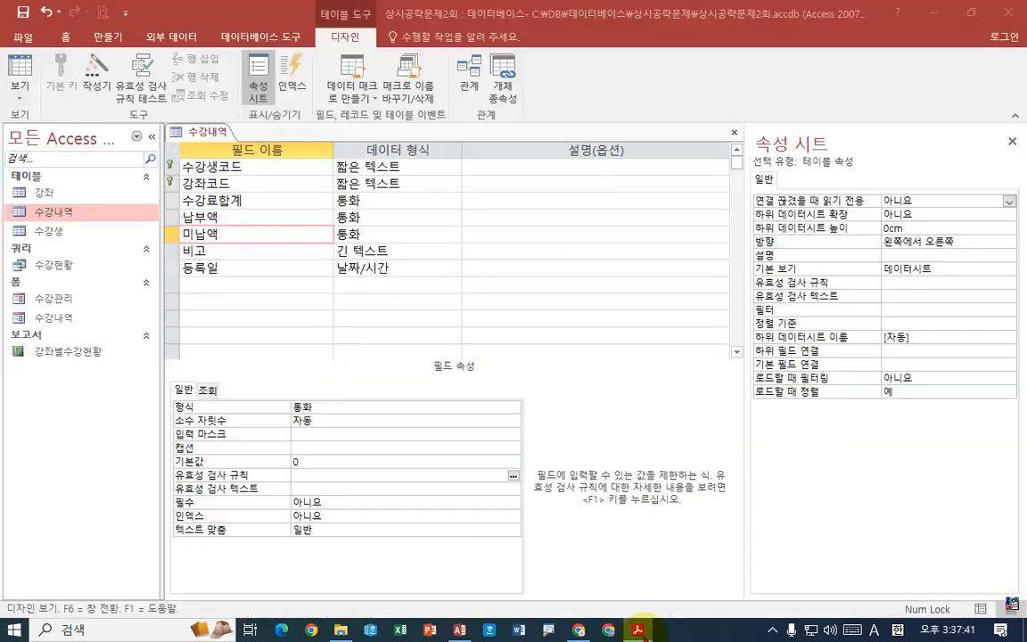
pyautogui.click(225, 251)
pyautogui.click(386, 252)
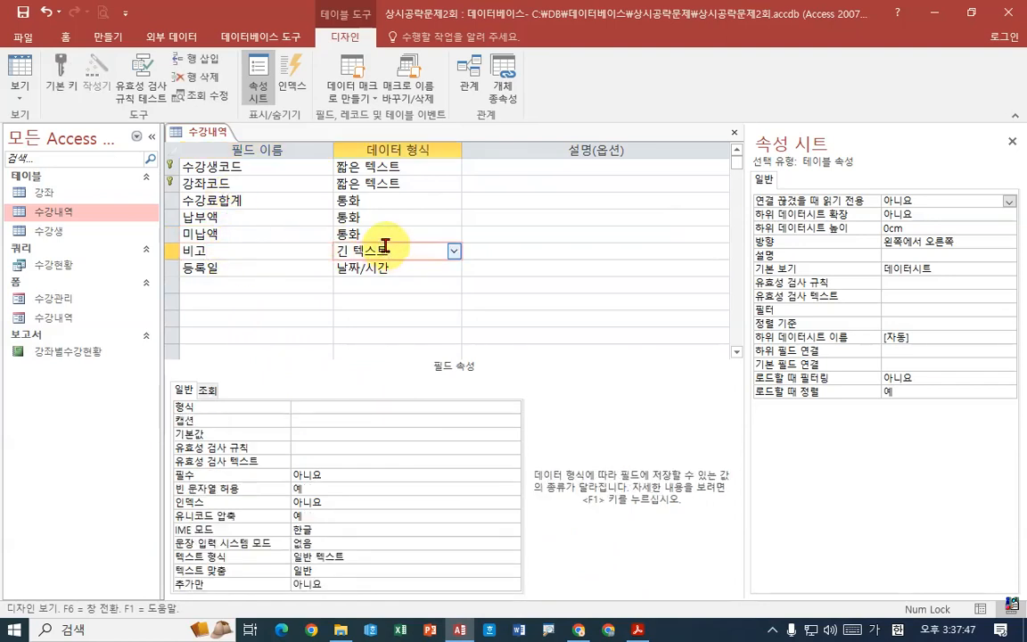
pyautogui.click(454, 251)
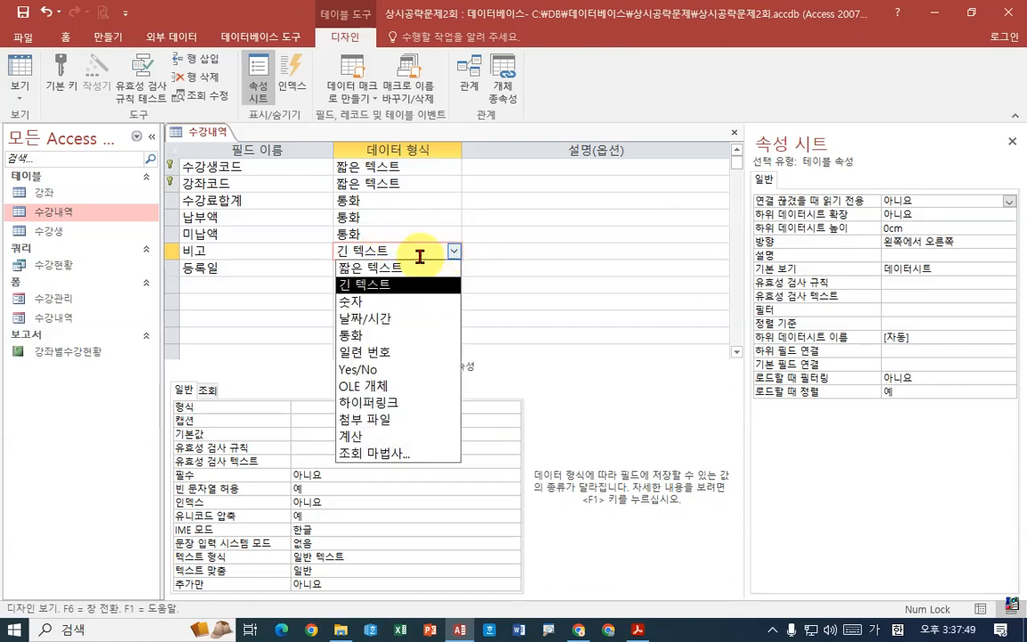
pyautogui.click(394, 267)
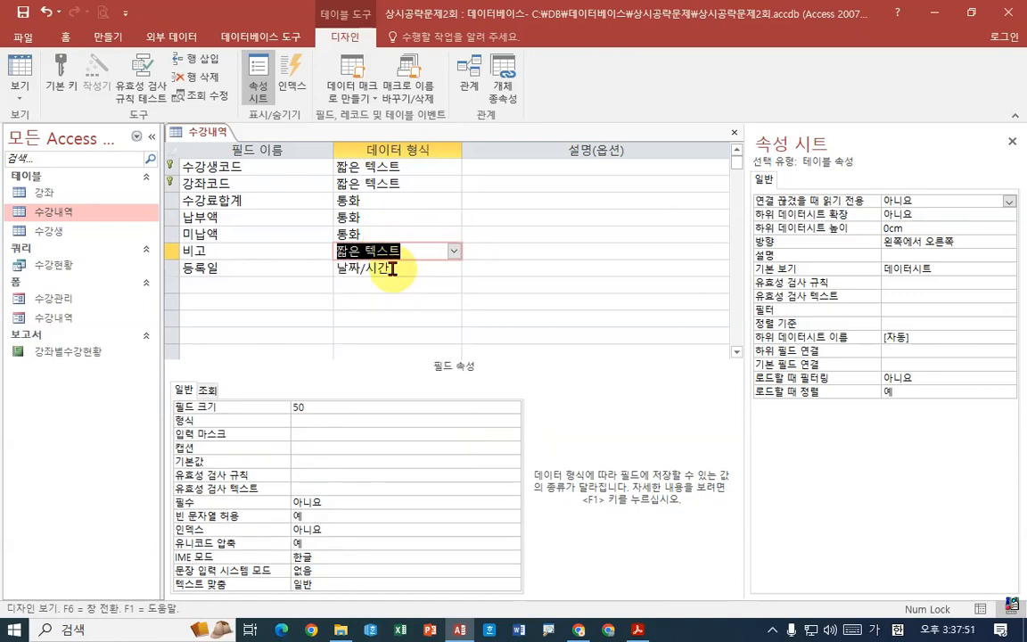
# - Set the field size of the 비고 field to 255
pyautogui.click(323, 405)
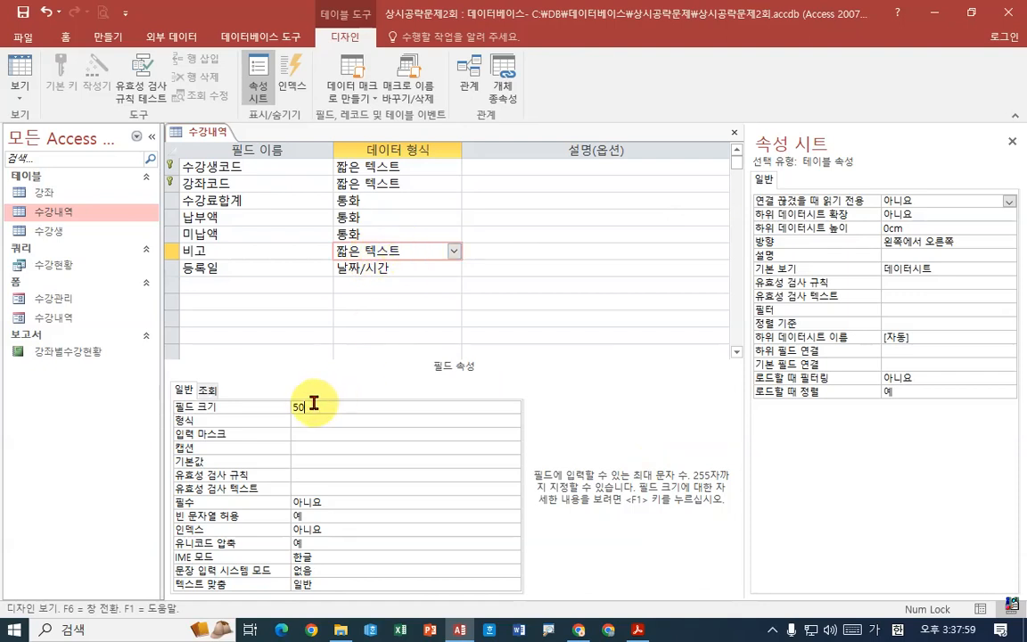
pyautogui.click(278, 406)
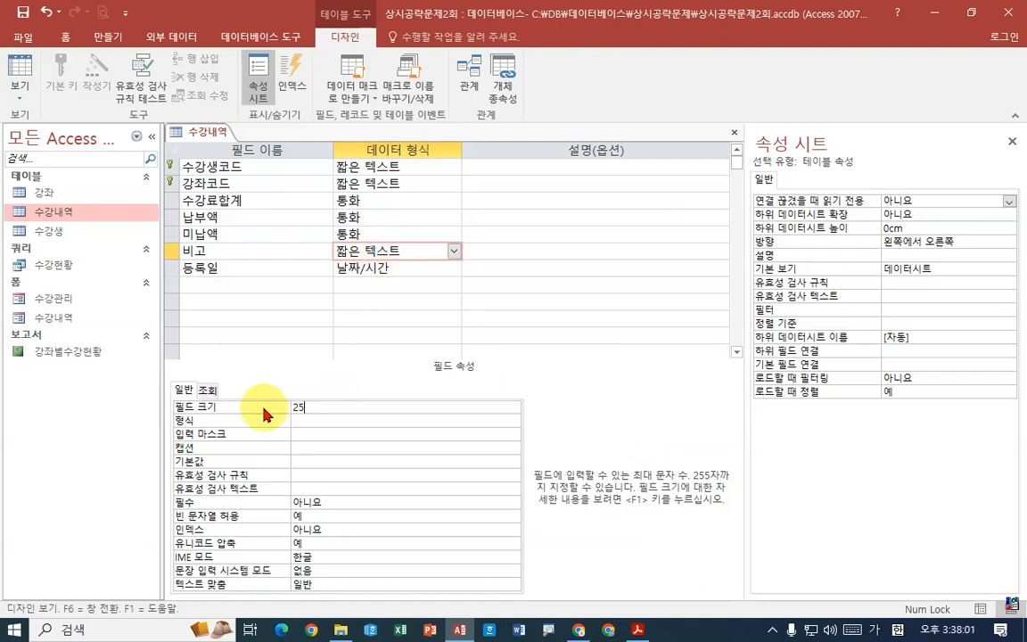
pyautogui.press('Return')
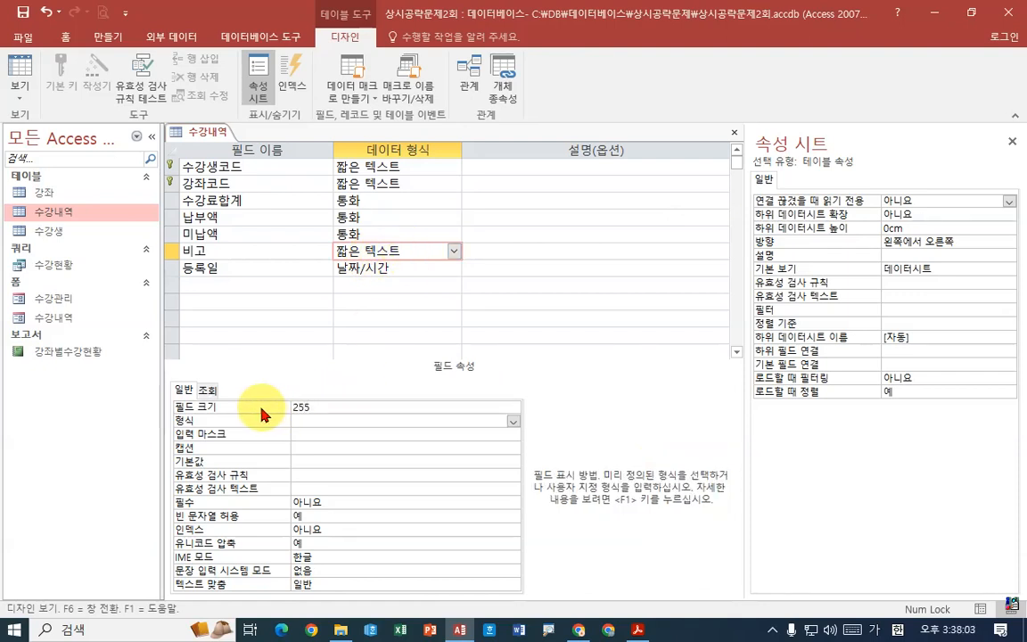
pyautogui.click(325, 408)
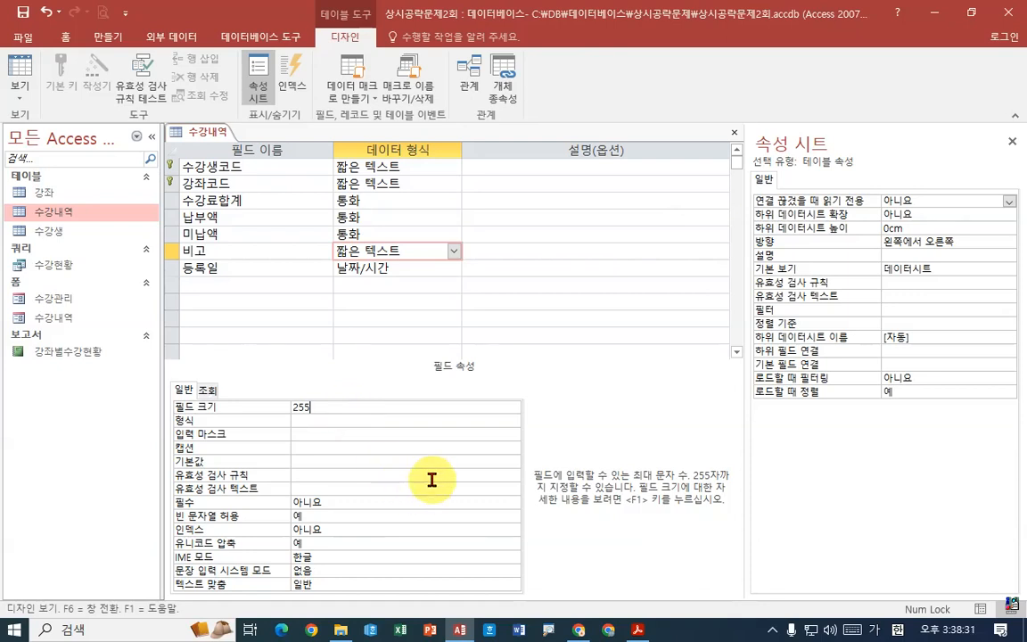
# - Save the 수강내역 table design, accepting the possible data loss from the smaller field size
pyautogui.rightClick(213, 136)
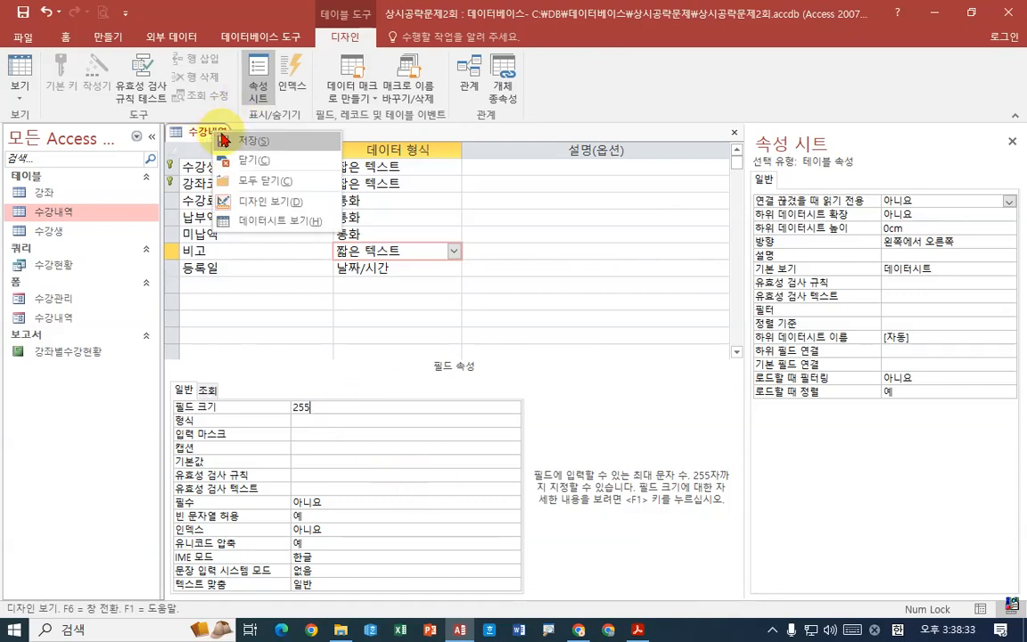
pyautogui.click(234, 140)
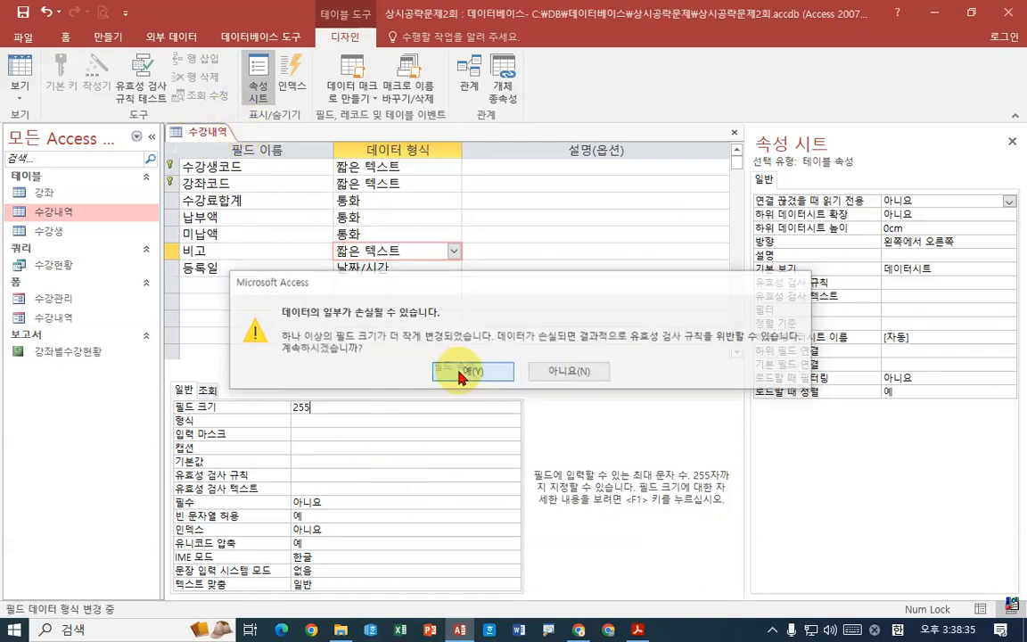
pyautogui.click(461, 373)
# - Review the 수강내역 table in Datasheet view down to the new-record row, and close the table
pyautogui.rightClick(216, 137)
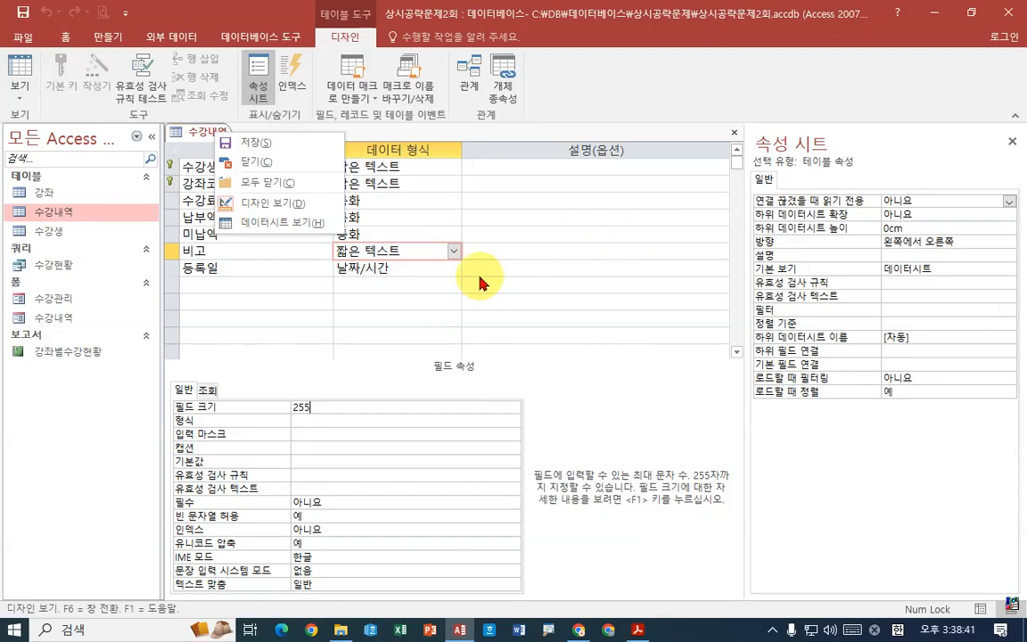
pyautogui.click(271, 221)
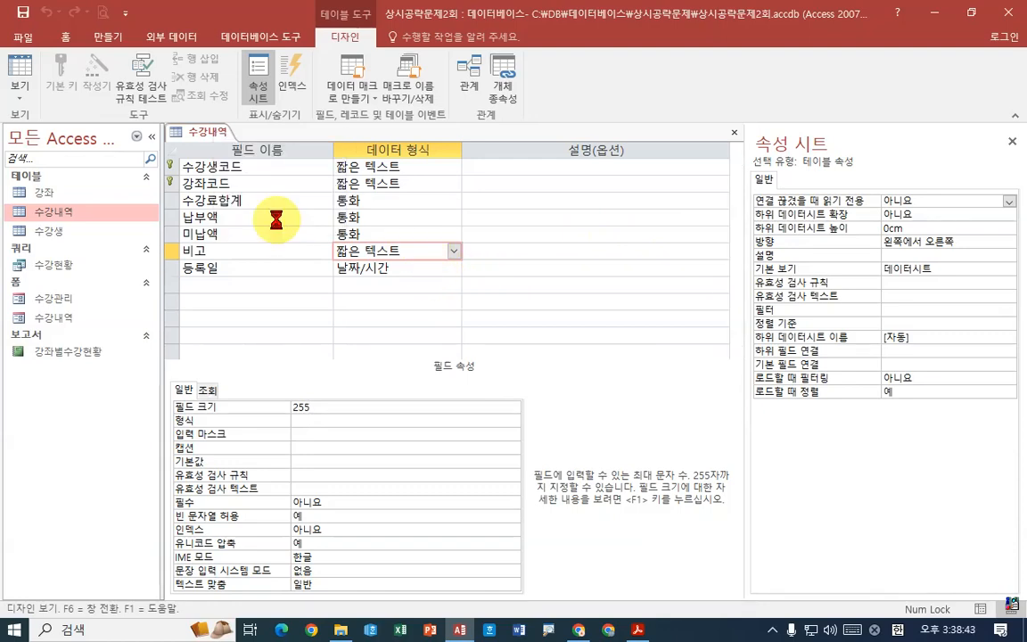
pyautogui.scroll(-20, 352, 321)
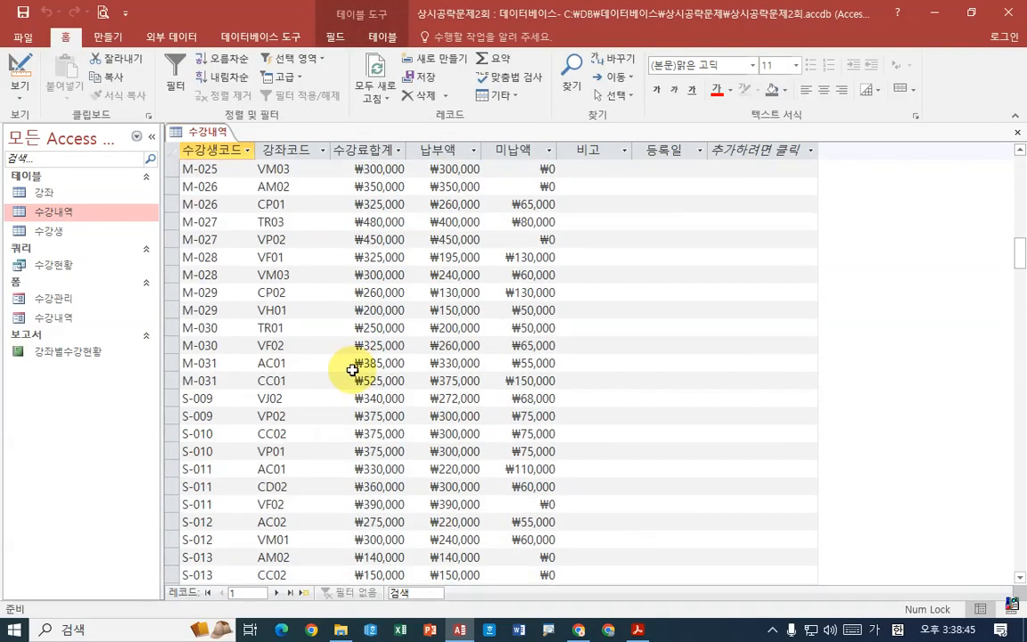
pyautogui.scroll(2, 356, 379)
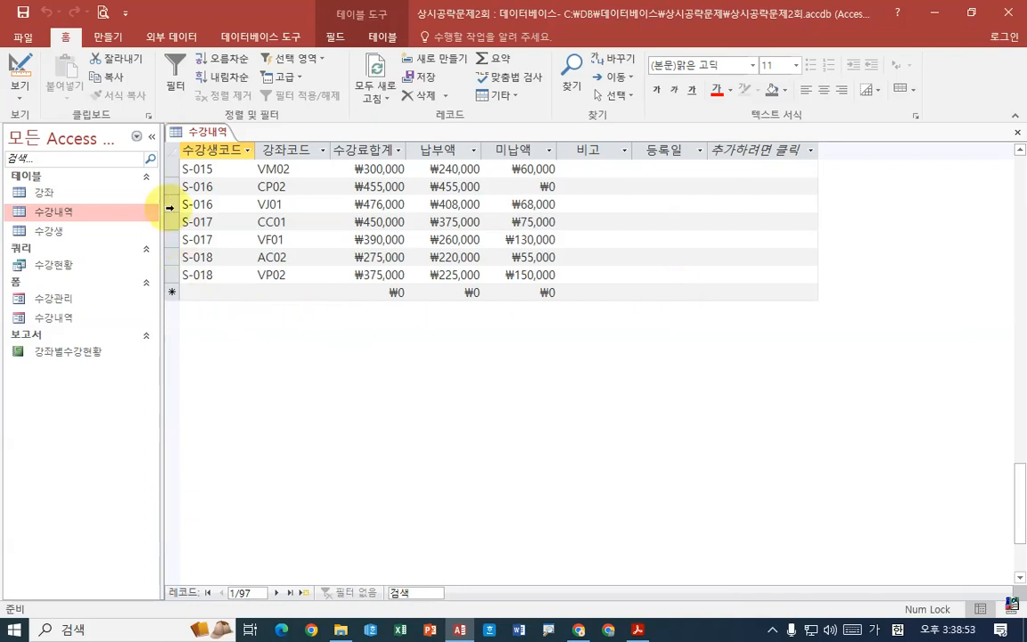
pyautogui.rightClick(211, 132)
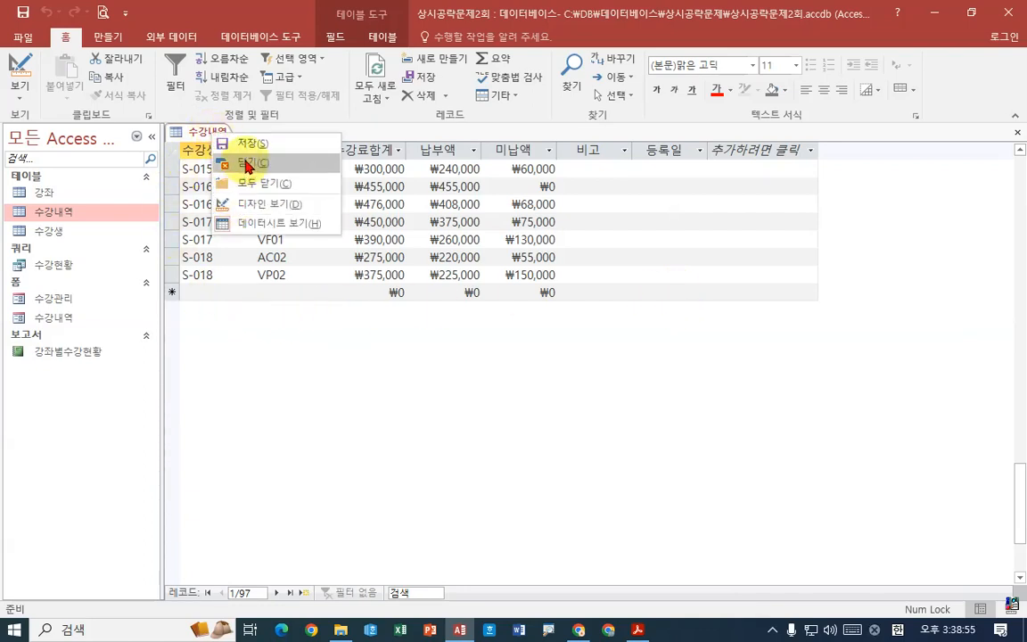
pyautogui.click(234, 163)
# - Read the 수강생정보.txt import task in the PDF and return to Access
pyautogui.click(638, 630)
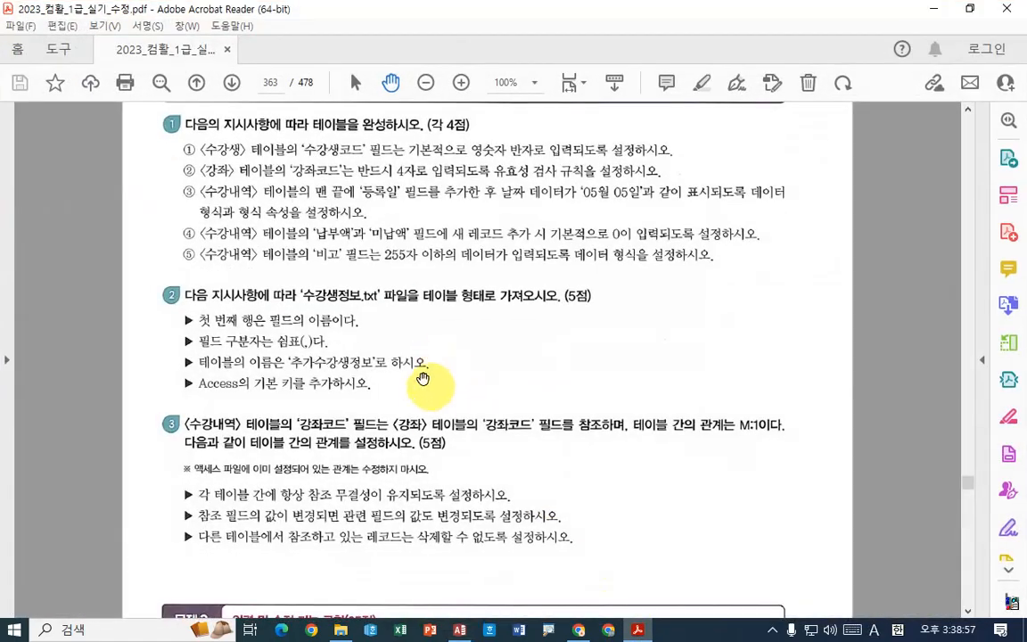
pyautogui.scroll(-3, 418, 366)
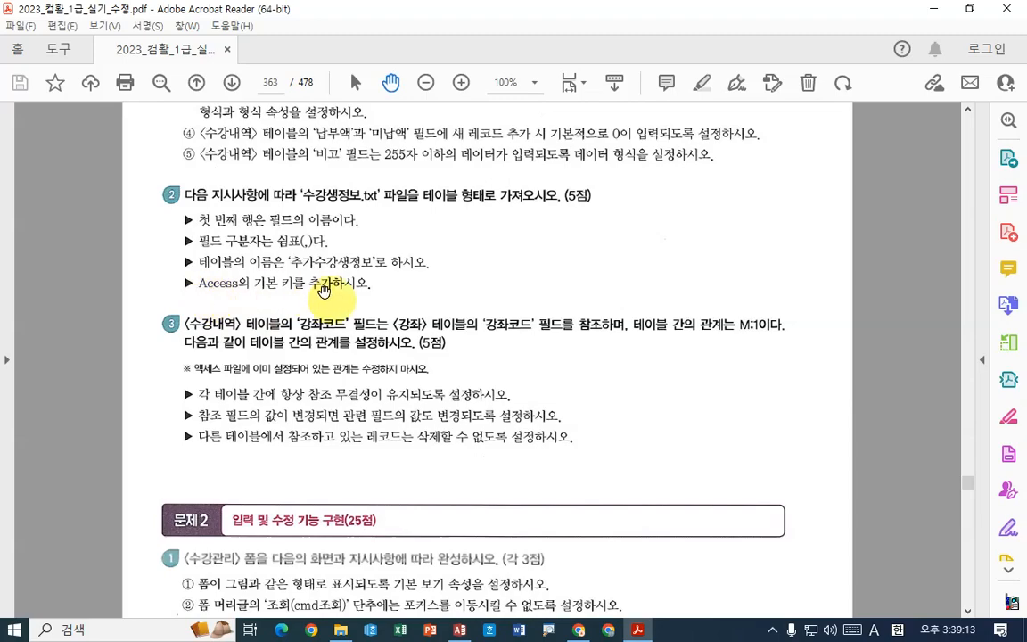
pyautogui.click(458, 630)
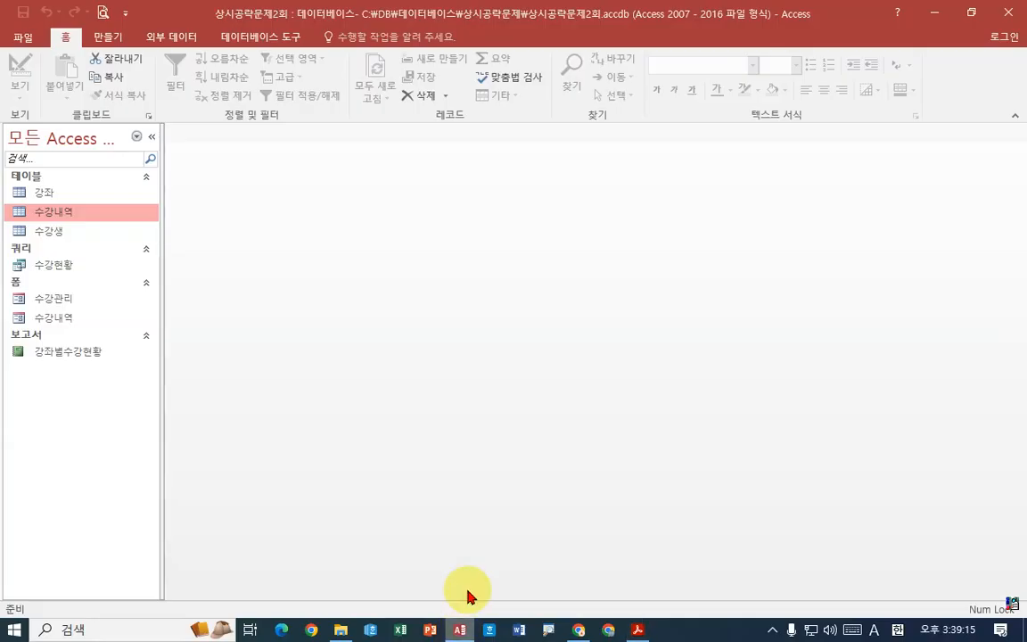
# - Start a text file import of C:\DB\데이터베이스\상시공략문제\수강생정보.txt into a new table in the current database
pyautogui.click(172, 37)
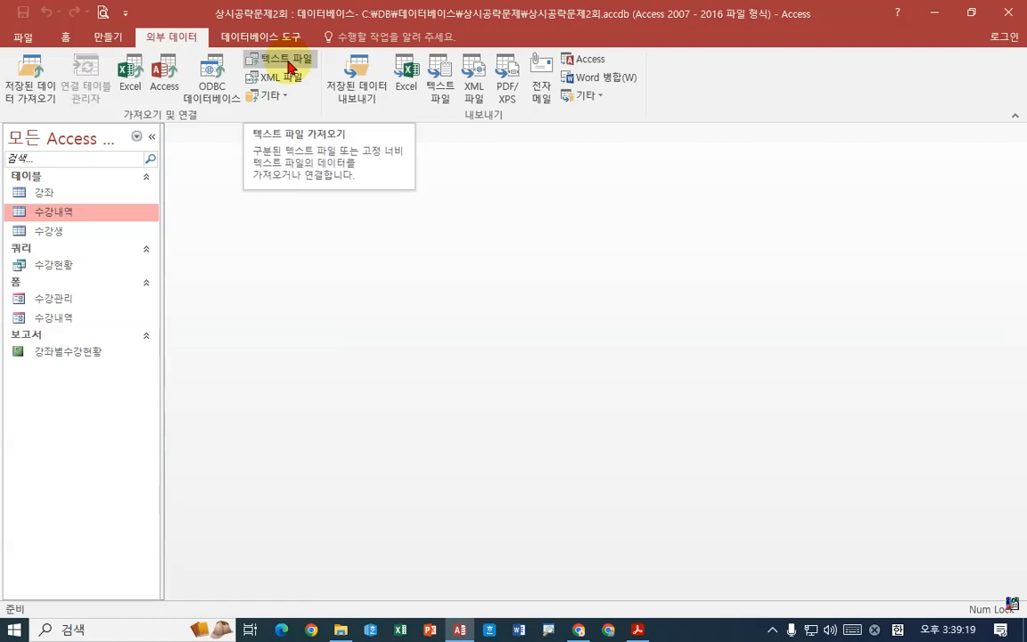
pyautogui.click(289, 64)
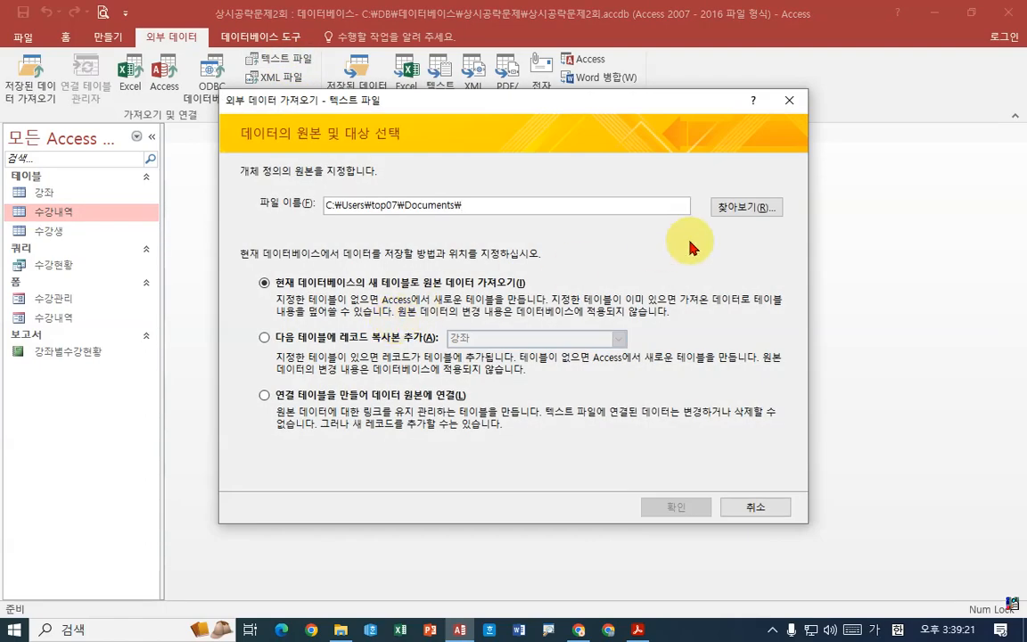
pyautogui.click(737, 209)
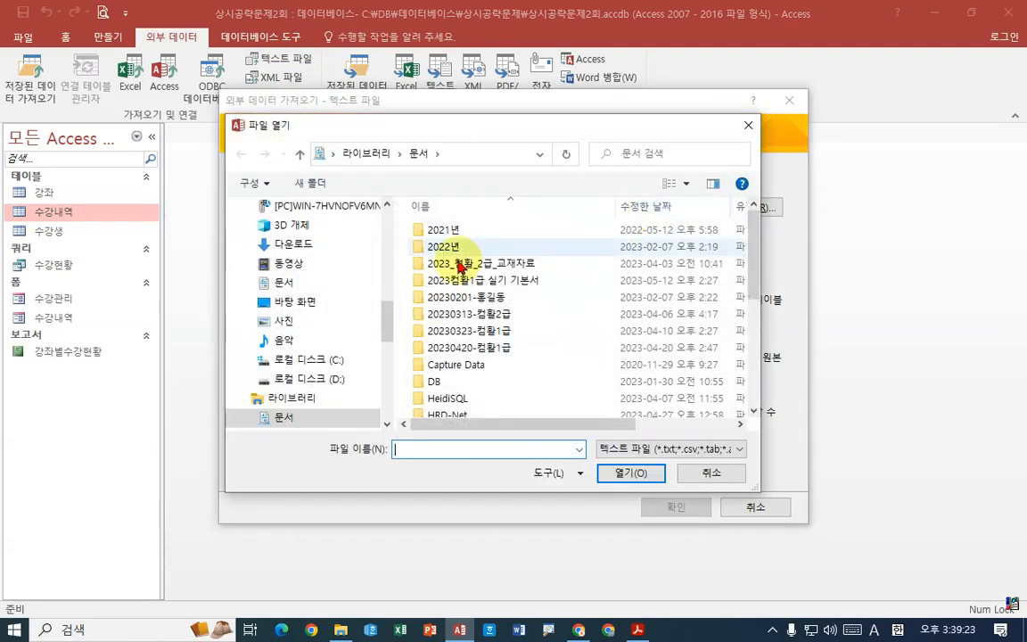
pyautogui.click(326, 361)
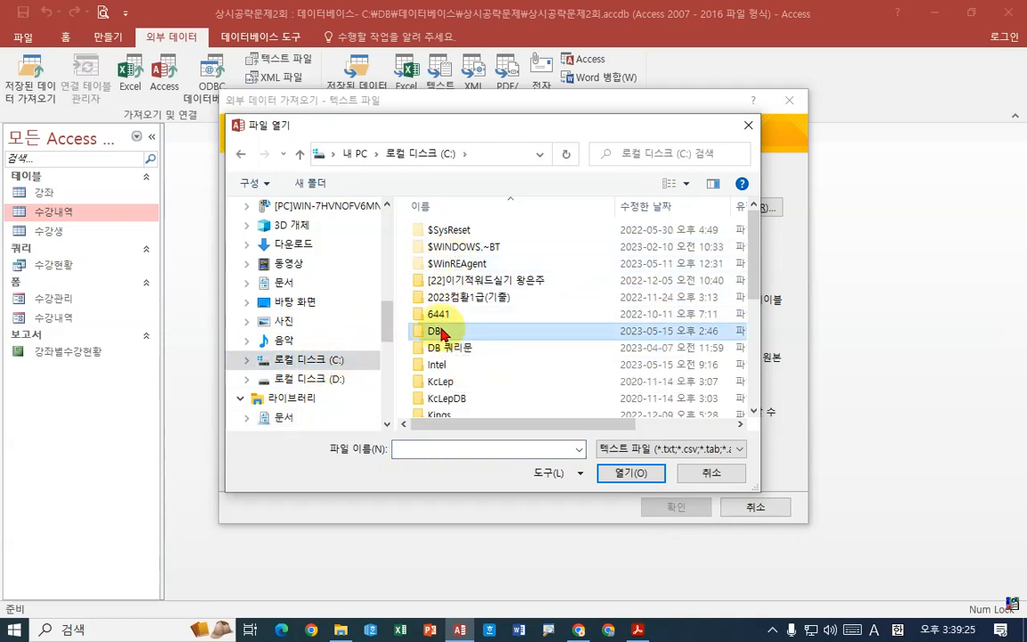
pyautogui.doubleClick(451, 267)
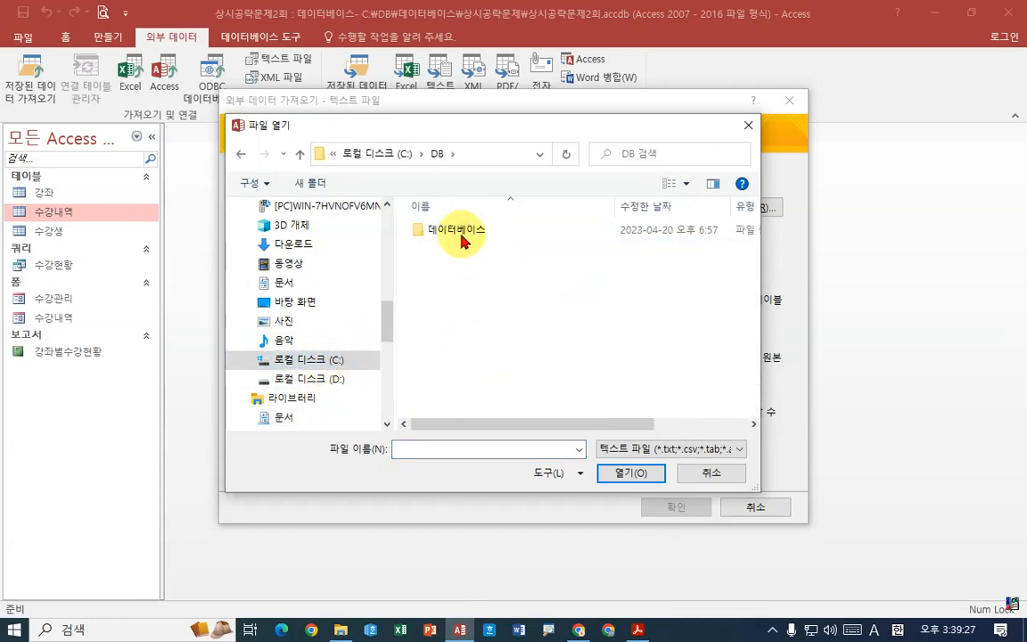
pyautogui.click(462, 234)
pyautogui.doubleClick(462, 234)
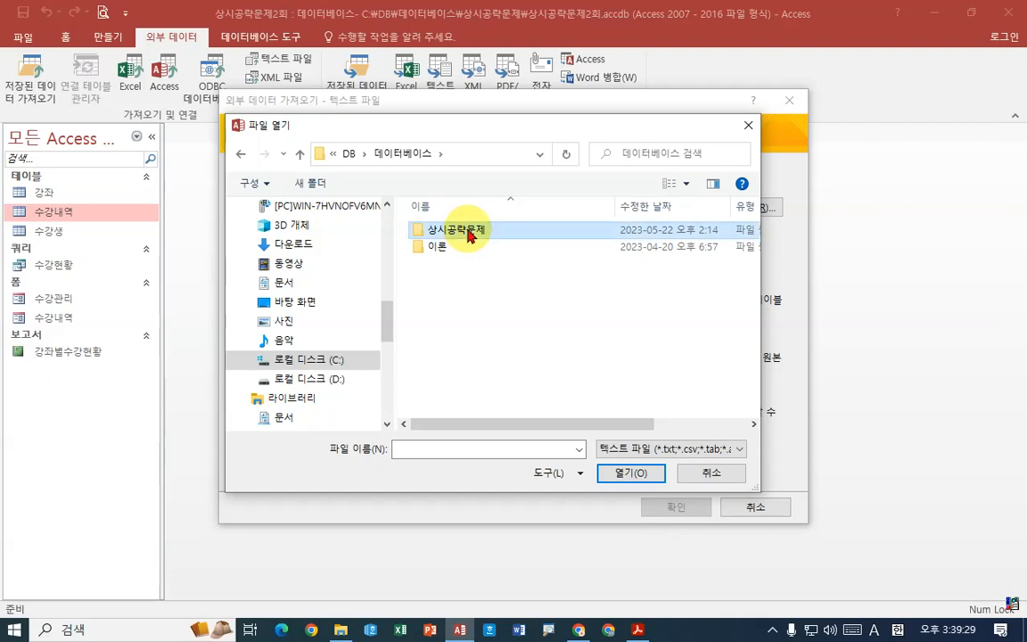
pyautogui.doubleClick(465, 231)
pyautogui.click(470, 252)
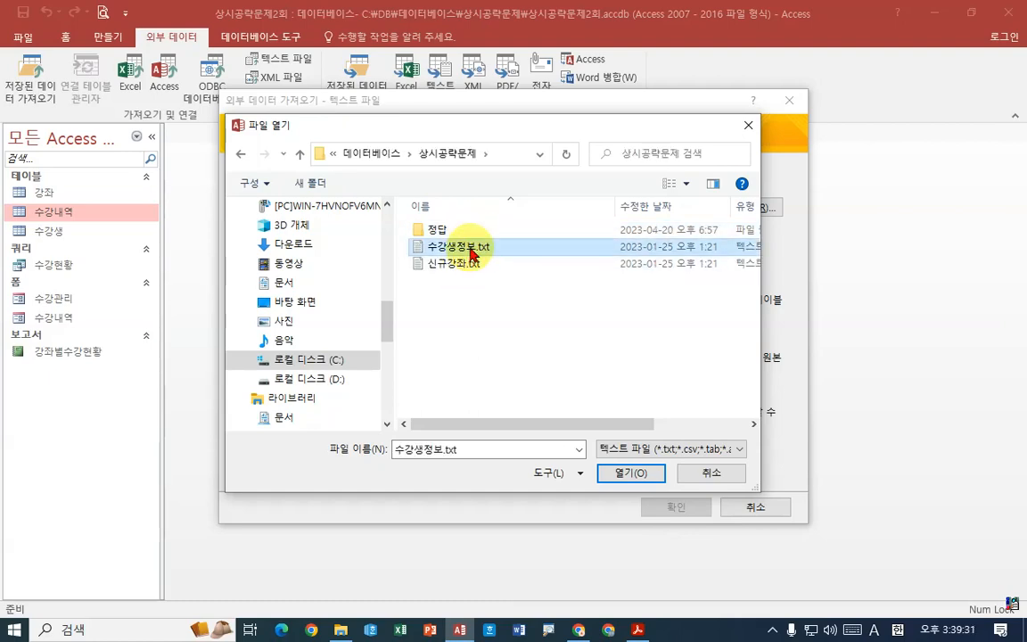
pyautogui.click(617, 475)
pyautogui.click(452, 290)
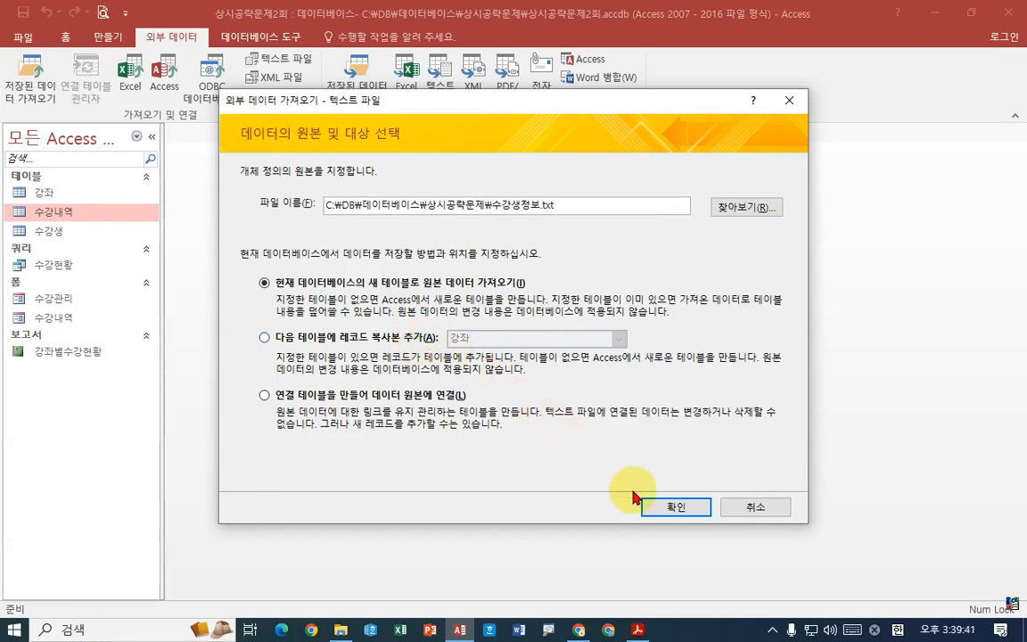
pyautogui.click(665, 513)
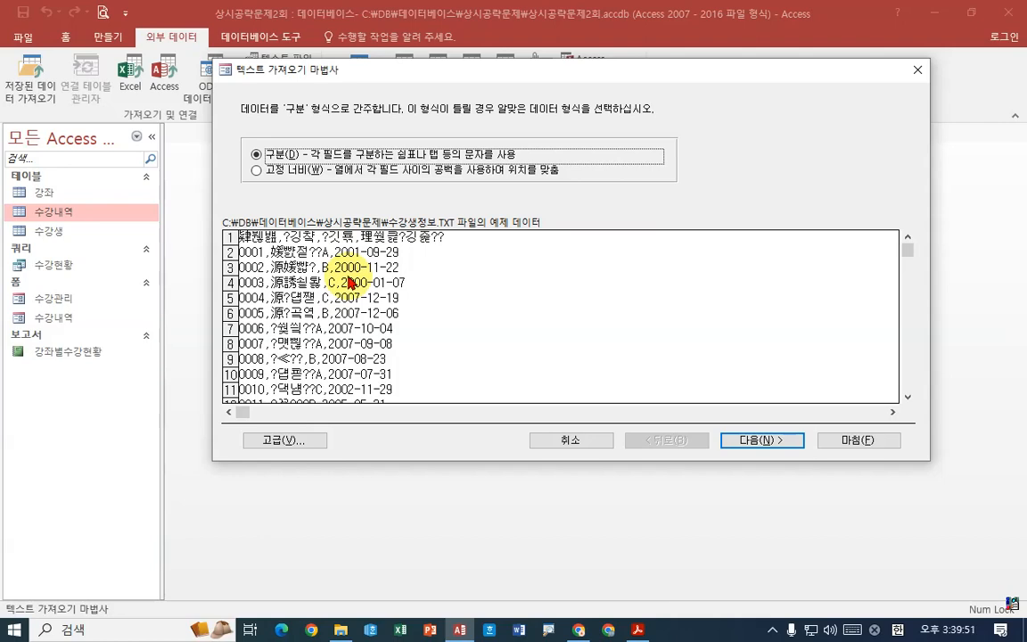
# - Set the code page to 유니코드(UTF-8) in the advanced import specification and accept it
pyautogui.click(309, 440)
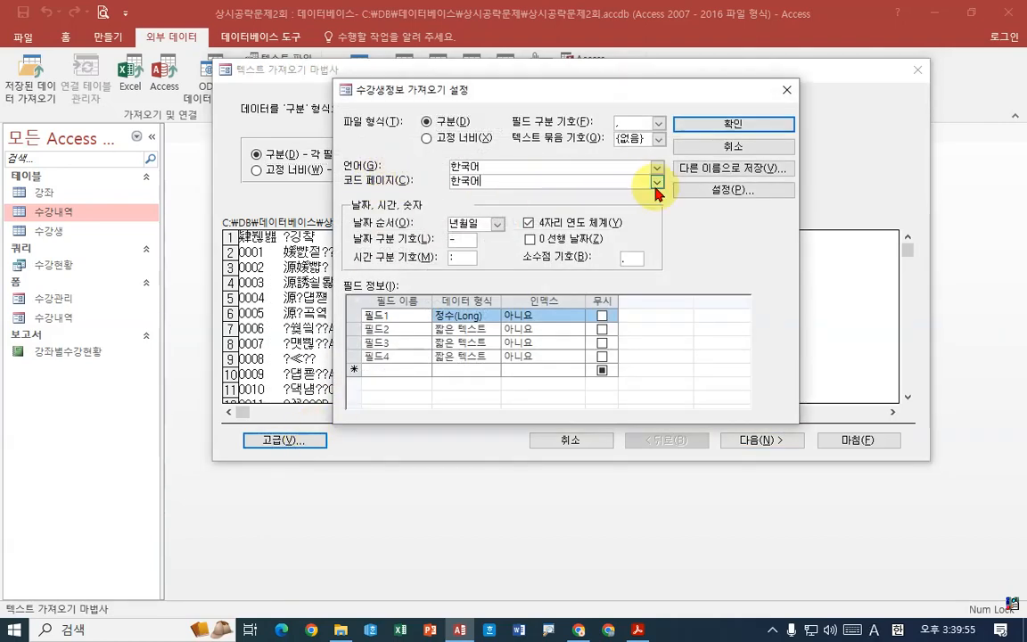
pyautogui.click(658, 182)
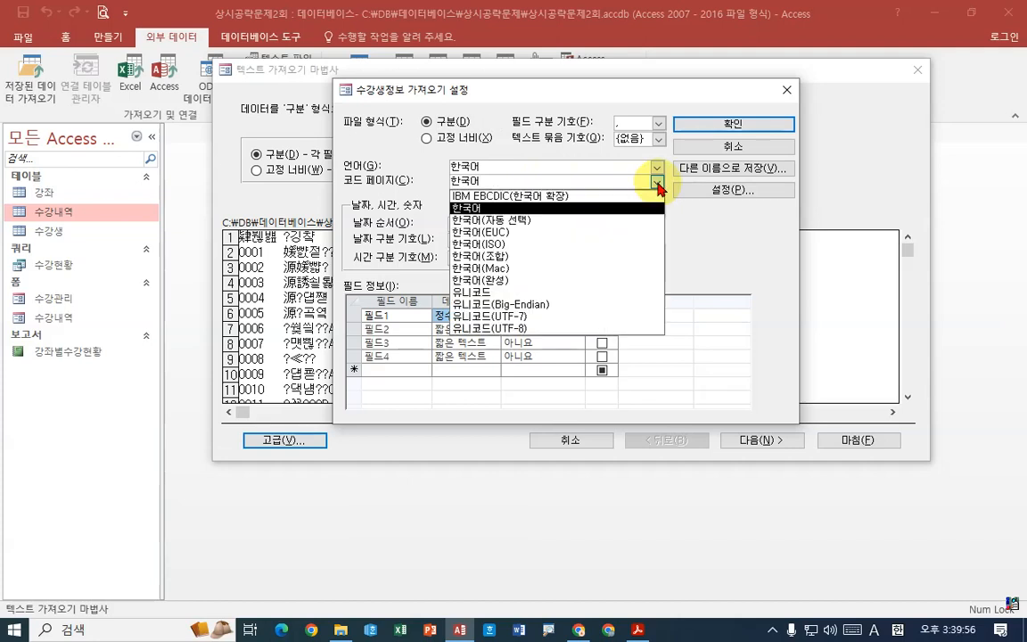
pyautogui.click(520, 333)
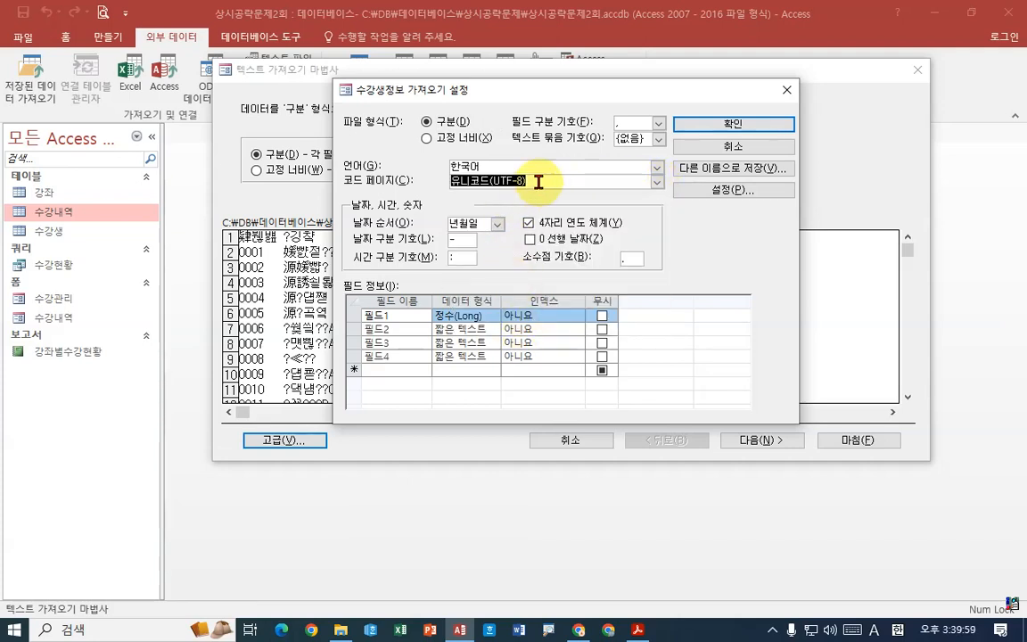
pyautogui.click(726, 124)
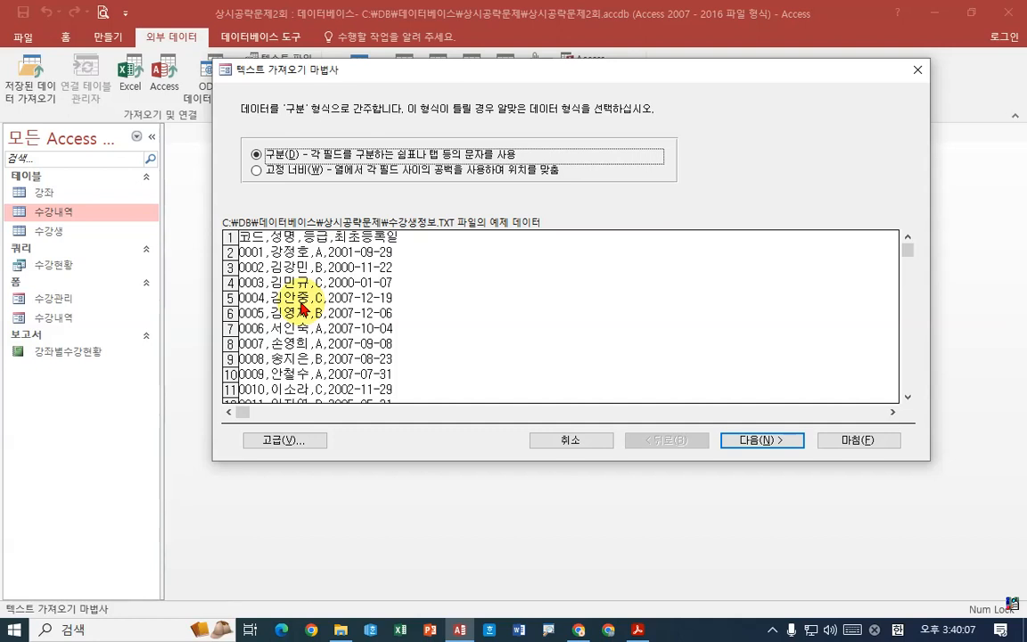
# - Keep comma-delimited fields, use the first row as field names, and let Access add the primary key
pyautogui.click(761, 442)
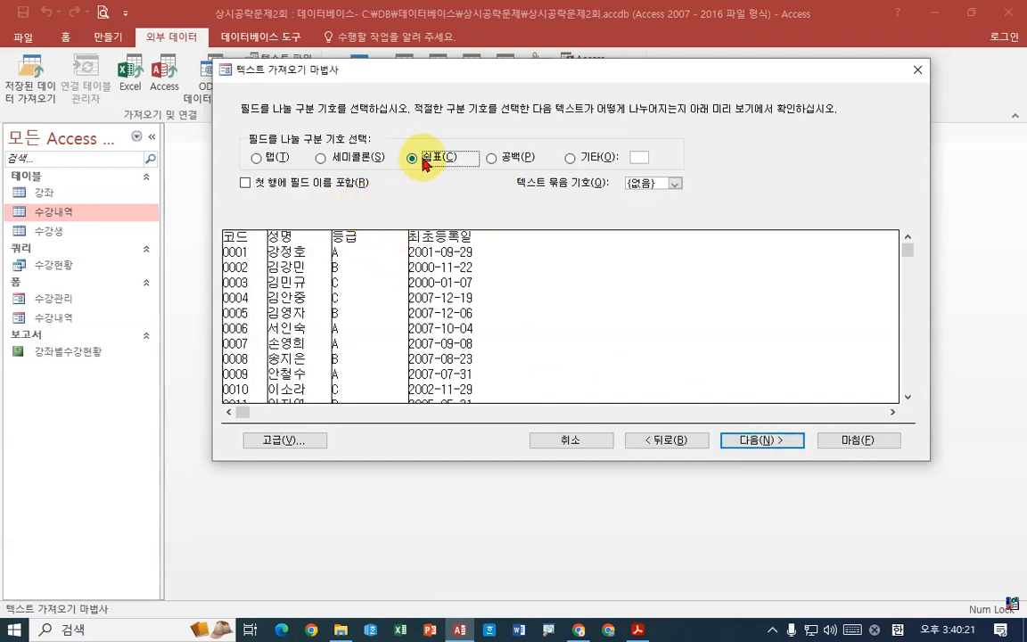
pyautogui.click(286, 185)
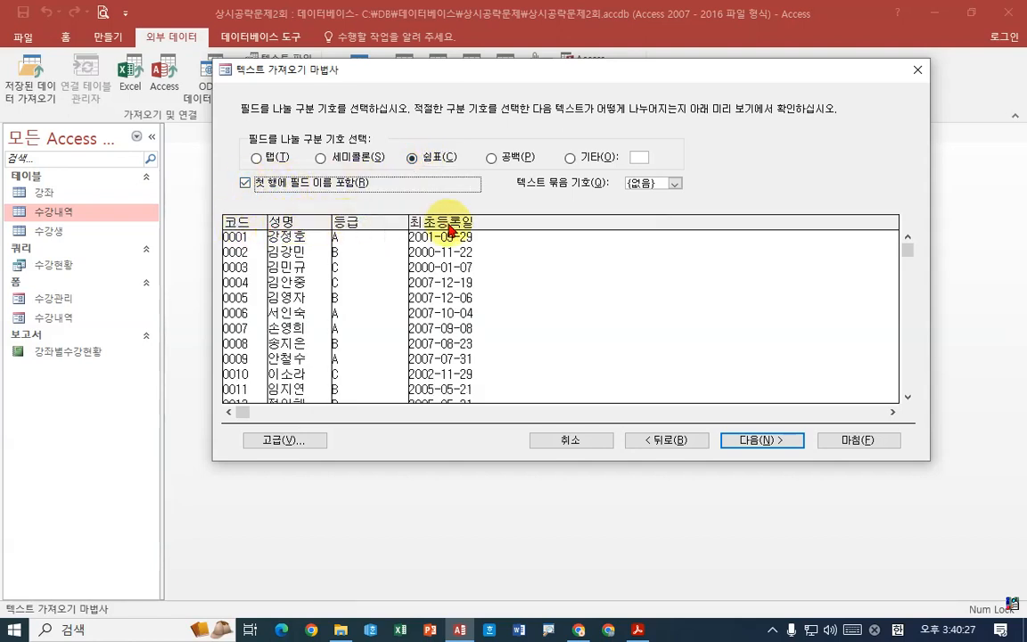
pyautogui.click(775, 440)
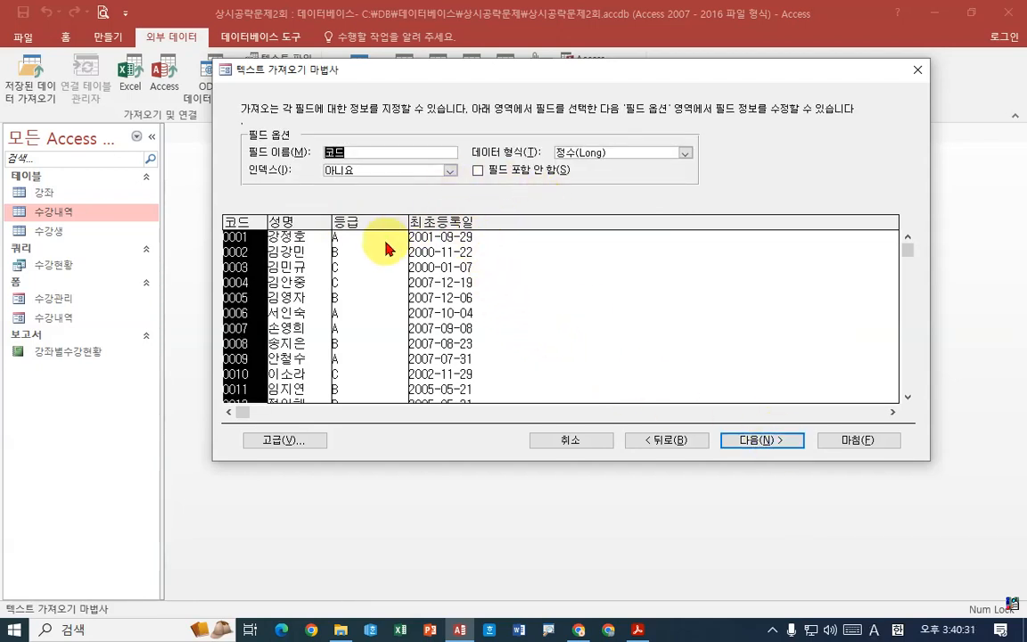
pyautogui.click(762, 440)
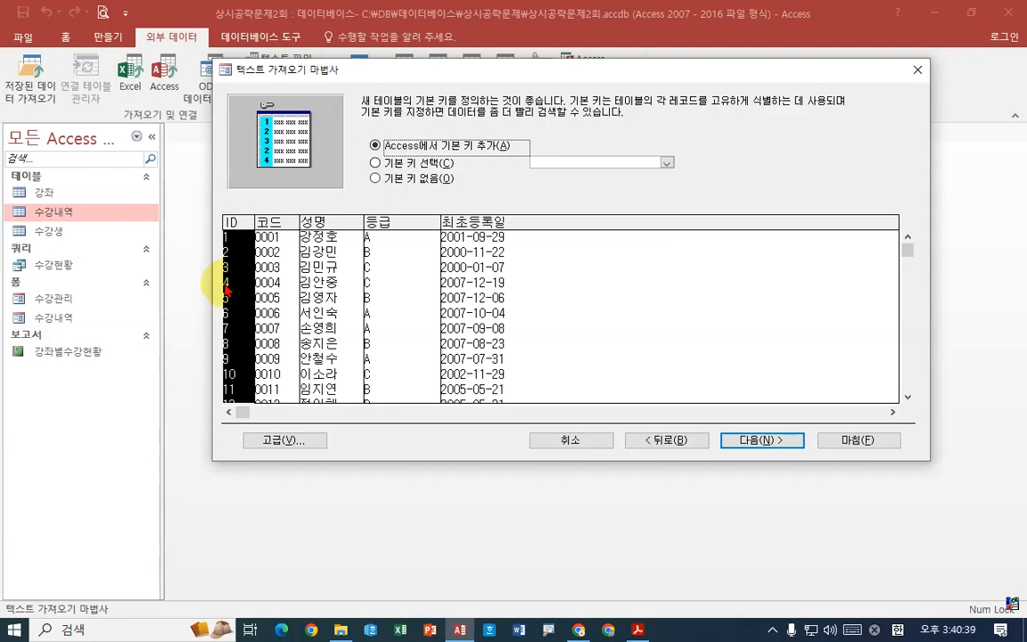
pyautogui.click(758, 440)
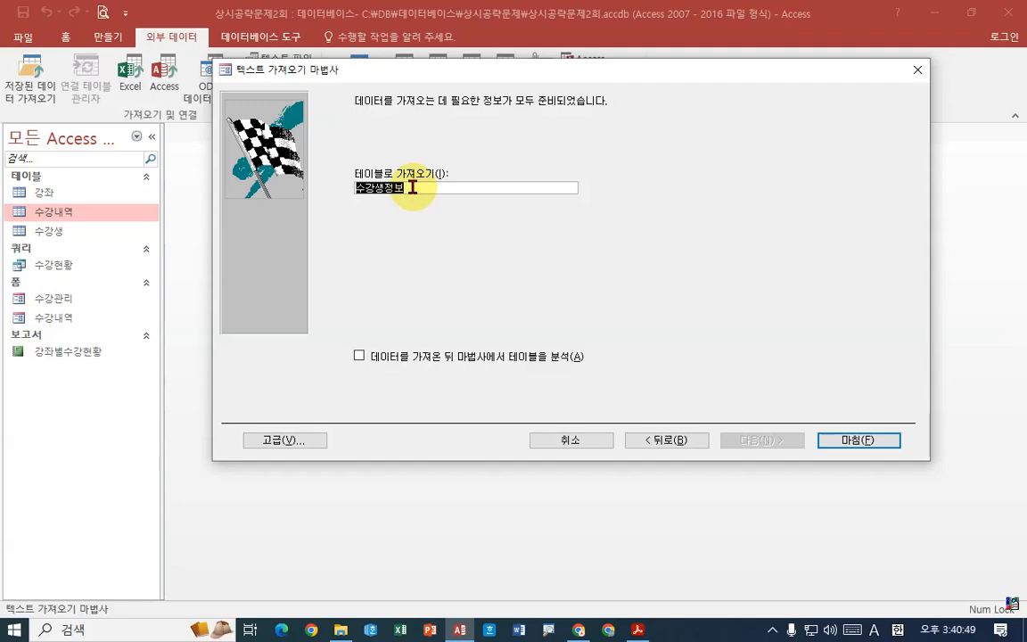
pyautogui.click(646, 628)
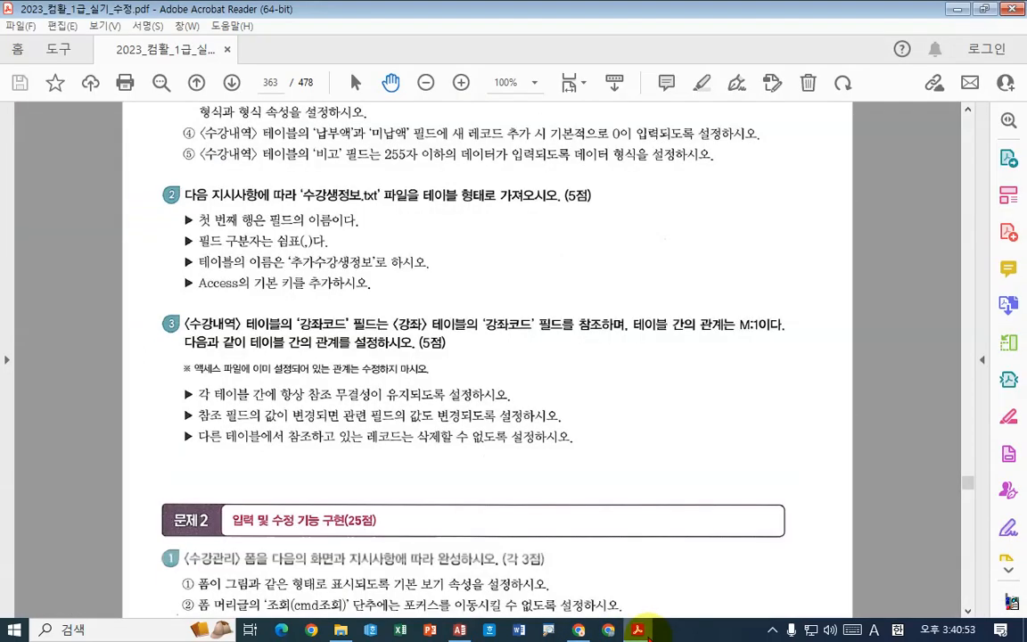
pyautogui.click(639, 630)
pyautogui.click(355, 188)
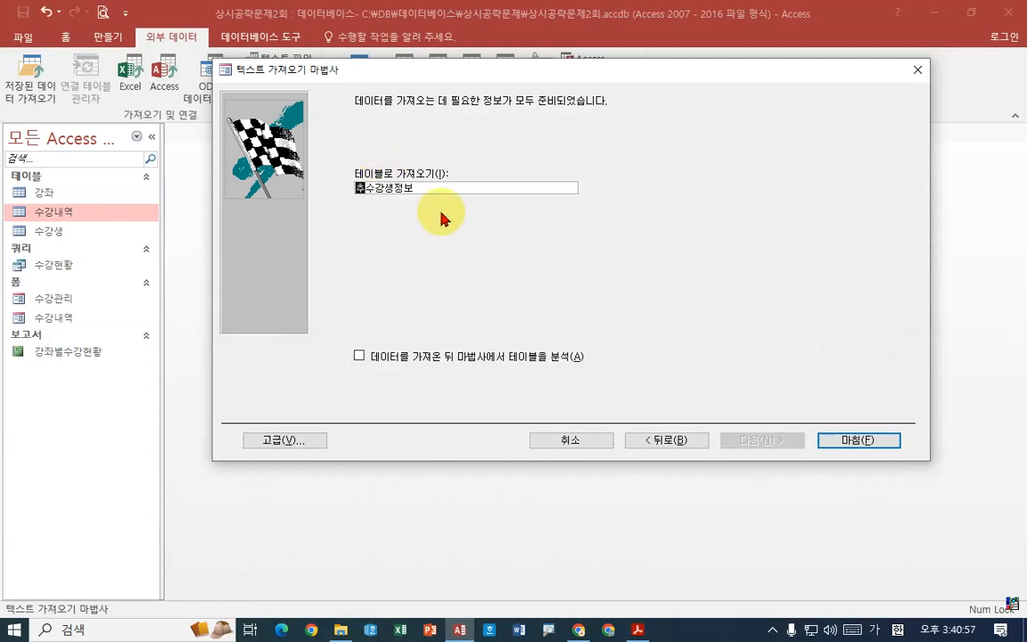
pyautogui.press('BackSpace')
pyautogui.press('BackSpace')
pyautogui.press('BackSpace')
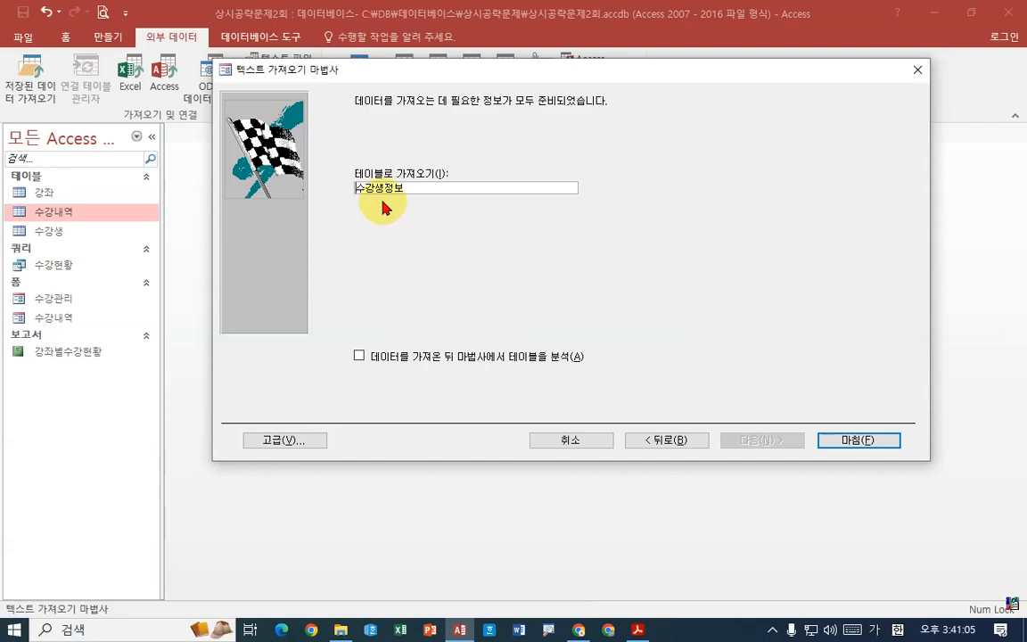
# - Finish the import without saving the import steps, and rename the imported 수강생정보 table as 추가수강생정보
pyautogui.click(862, 440)
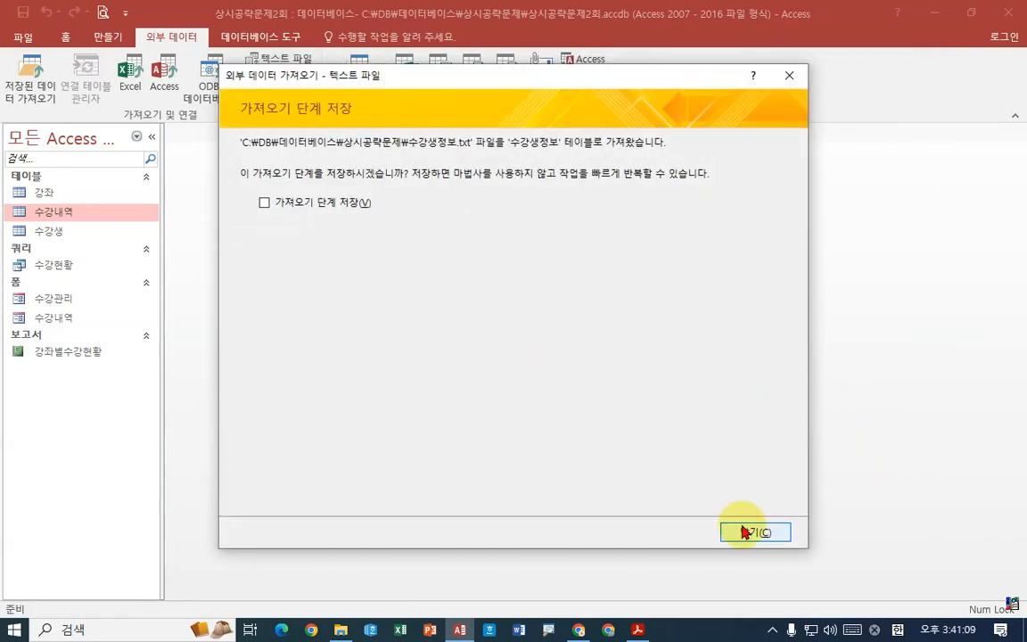
pyautogui.click(737, 532)
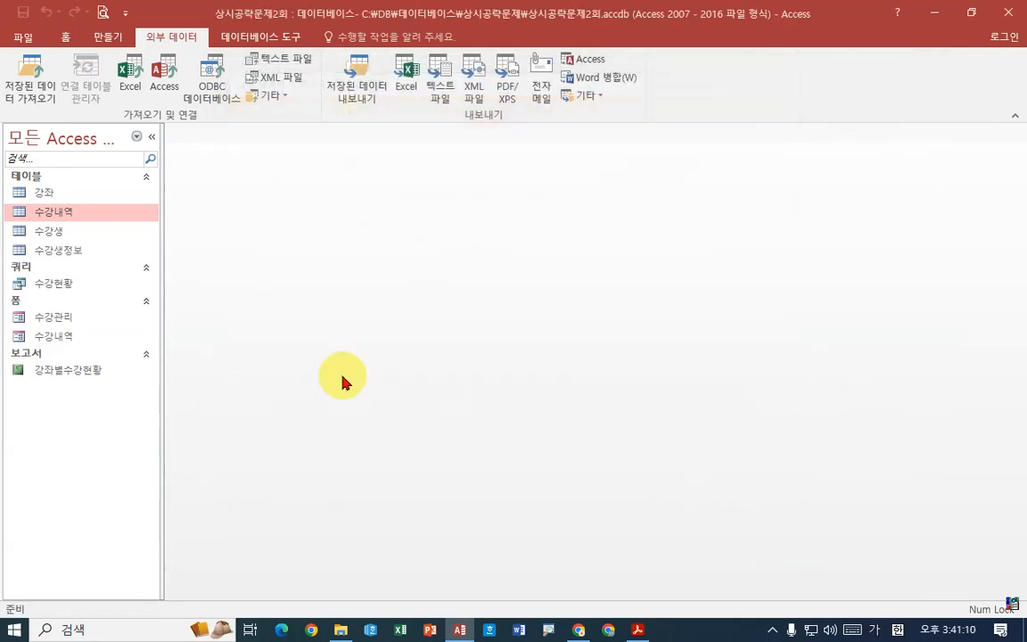
pyautogui.click(64, 254)
pyautogui.rightClick(64, 252)
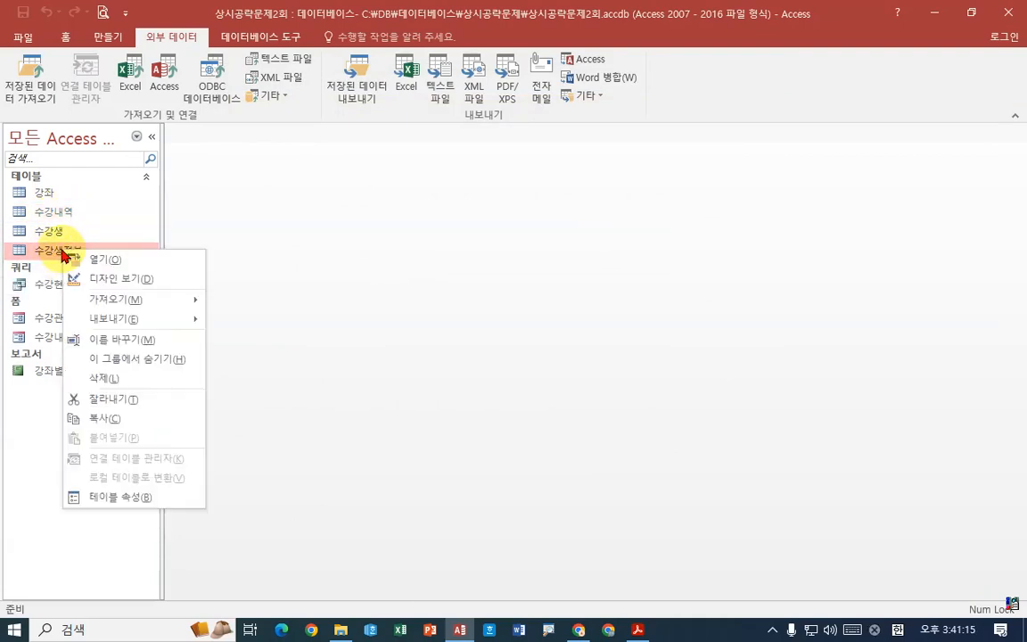
pyautogui.click(103, 340)
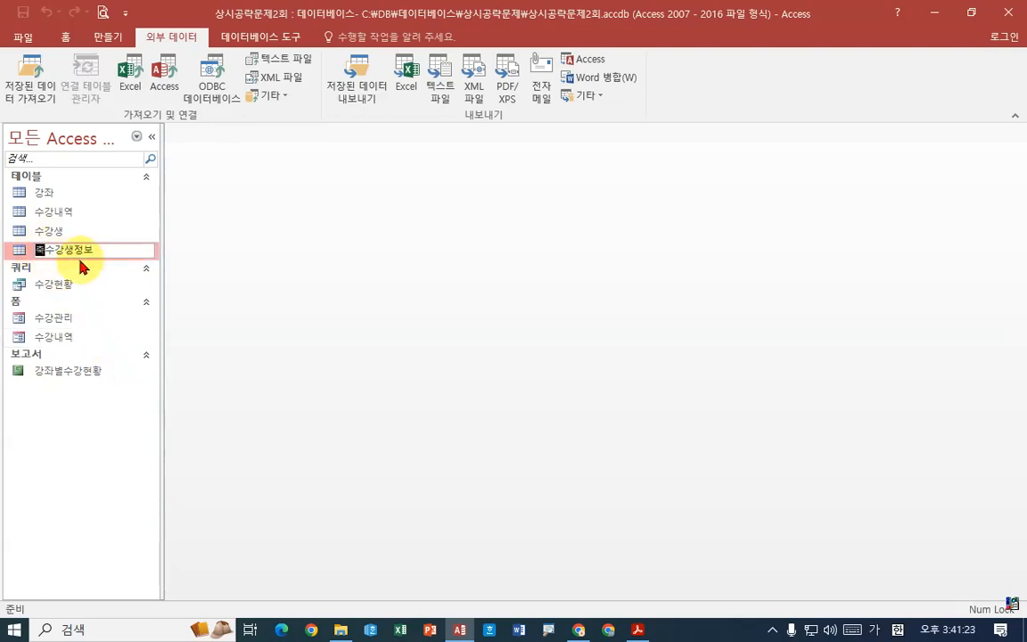
pyautogui.press('Return')
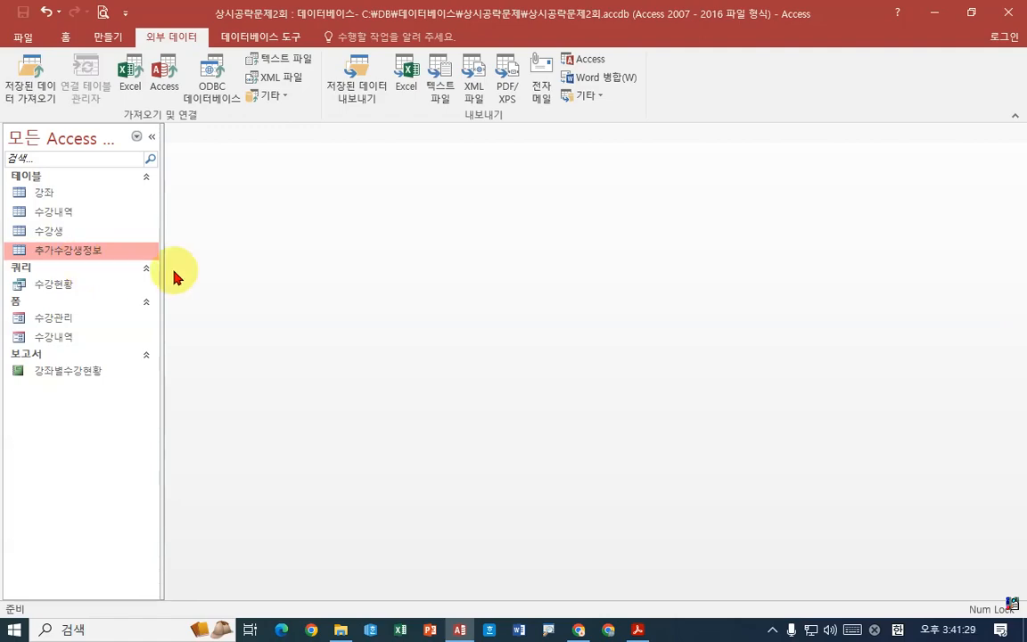
# - Switch to Acrobat Reader and examine task 3's instructions for the 수강내역–강좌 relationship, including its key fields, M:1 direction and integrity options
pyautogui.click(637, 629)
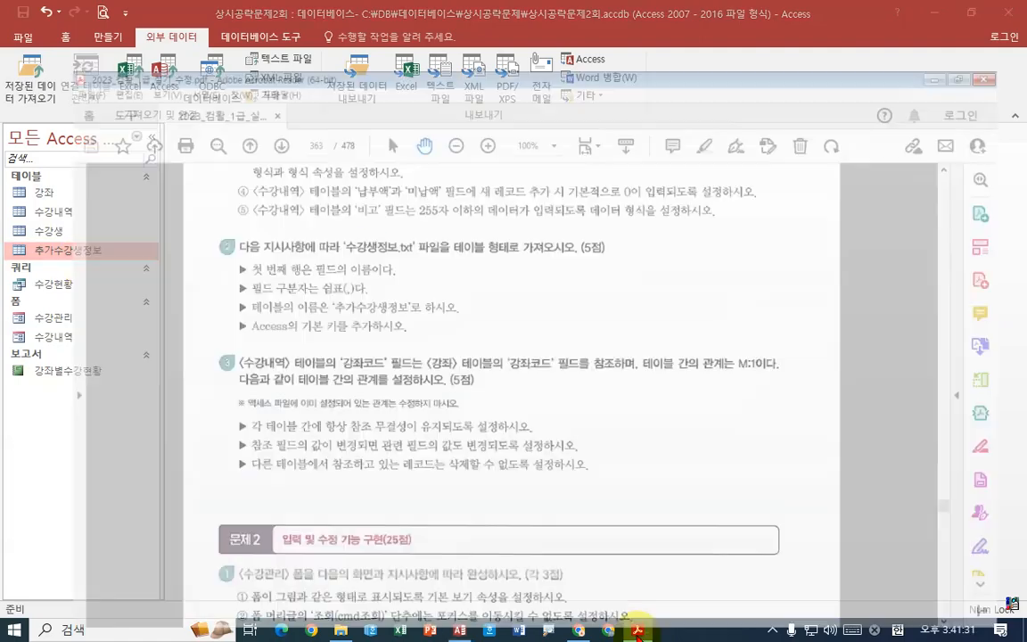
pyautogui.scroll(-3, 397, 357)
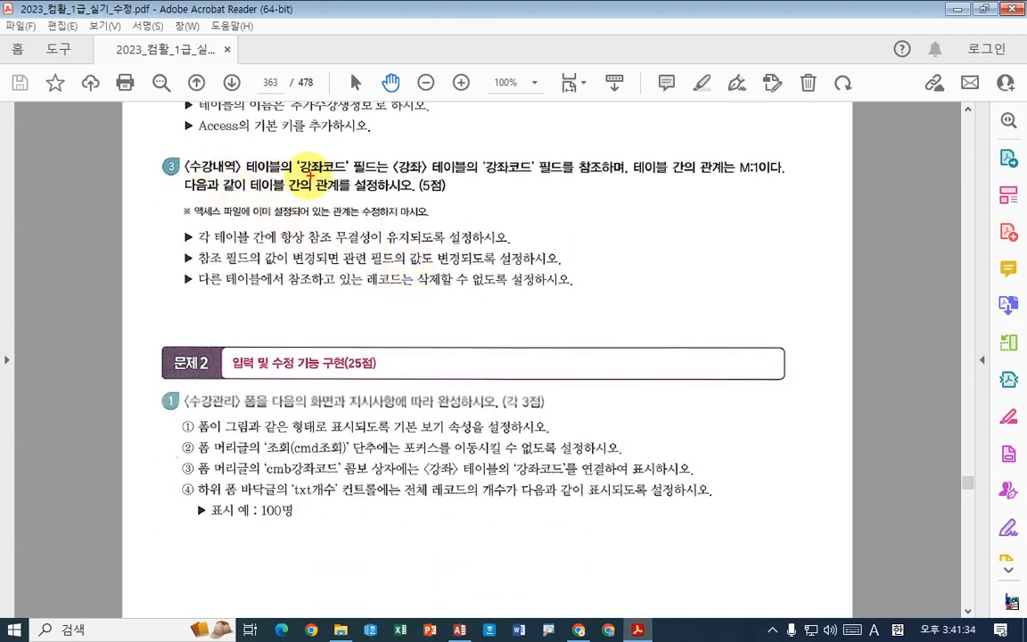
pyautogui.moveTo(402, 144); pyautogui.dragTo(374, 188)
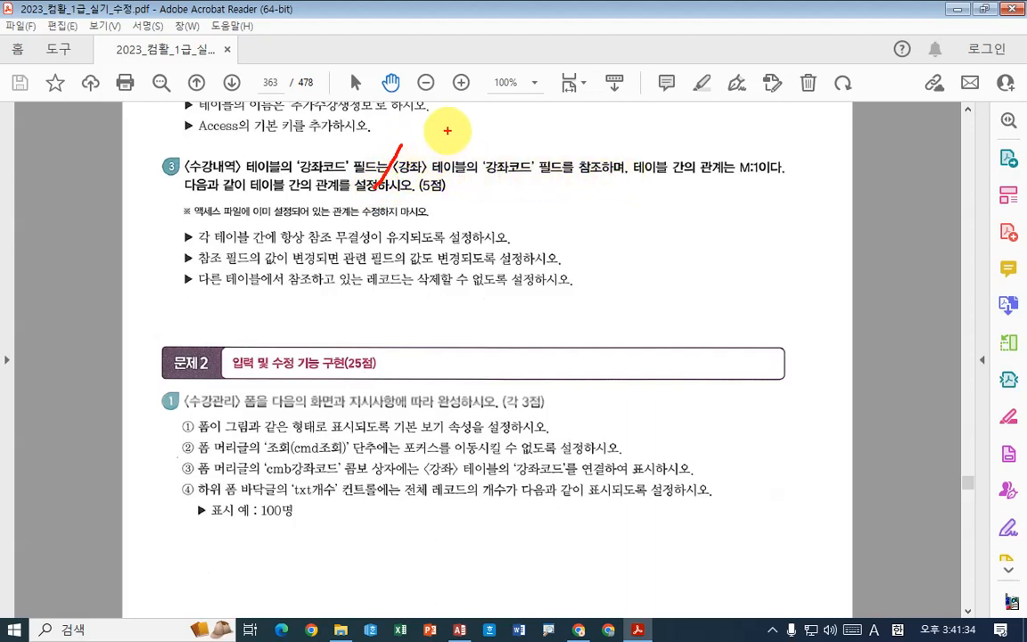
pyautogui.moveTo(449, 133)
pyautogui.mouseDown()
pyautogui.moveTo(477, 145)
pyautogui.moveTo(471, 166)
pyautogui.mouseUp()
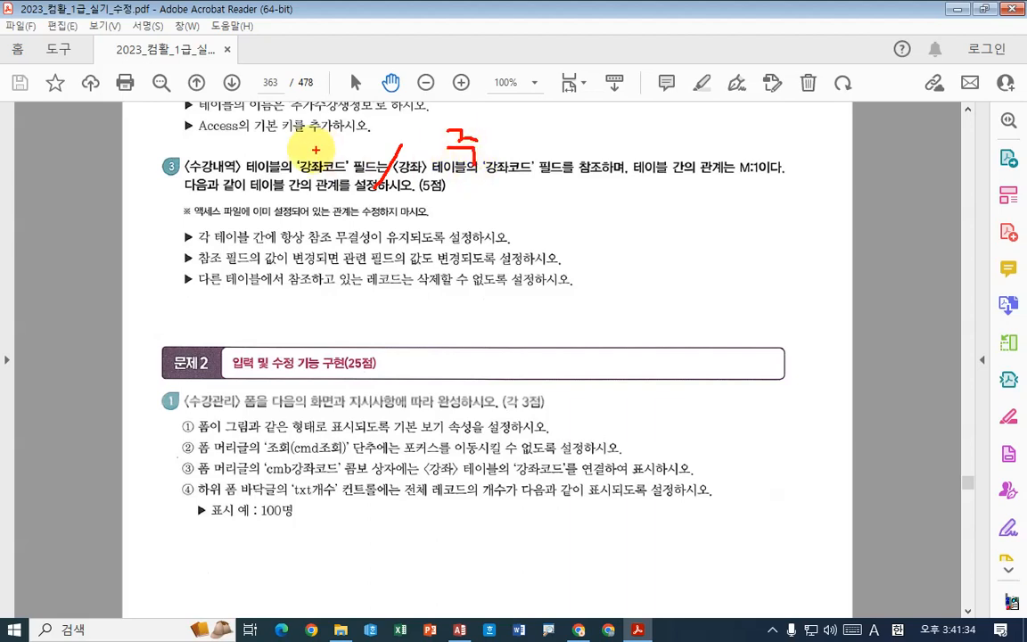
pyautogui.moveTo(242, 127)
pyautogui.mouseDown()
pyautogui.moveTo(272, 126)
pyautogui.moveTo(275, 152)
pyautogui.moveTo(171, 164)
pyautogui.moveTo(221, 175)
pyautogui.mouseUp()
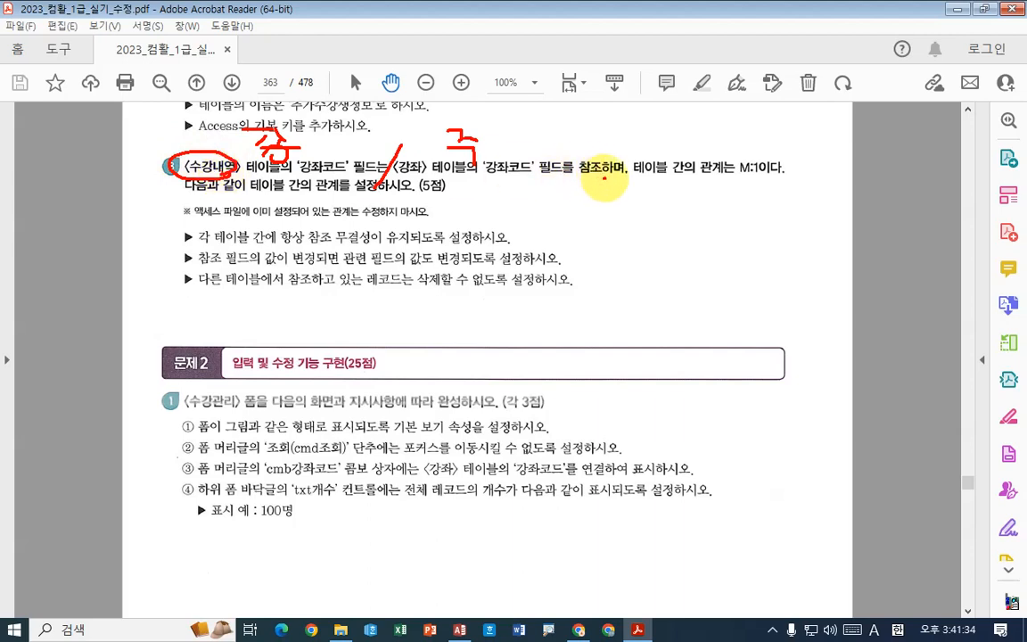
pyautogui.moveTo(605, 177); pyautogui.dragTo(625, 176)
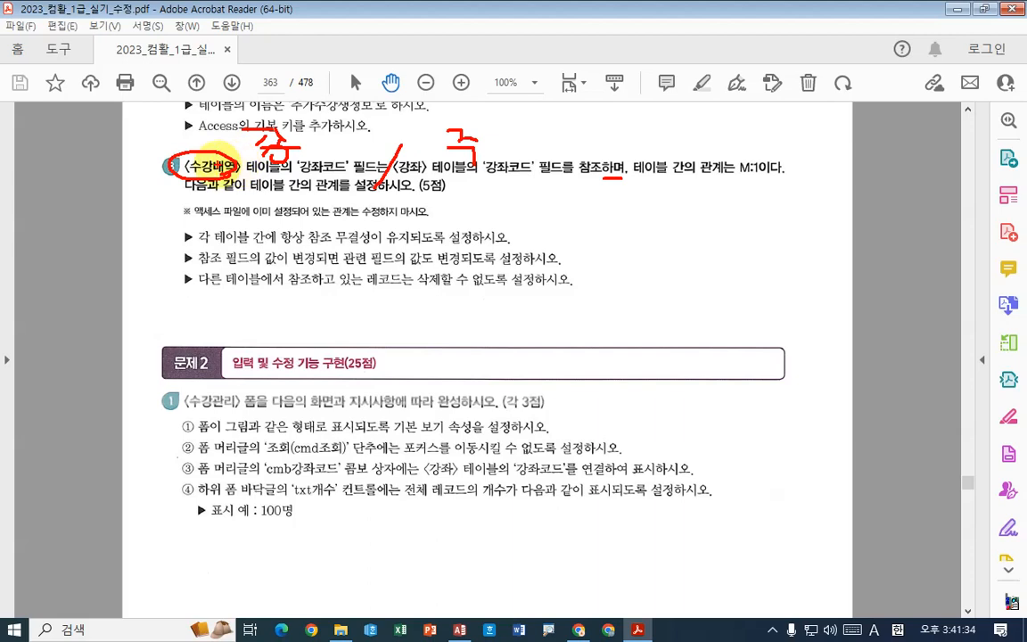
pyautogui.moveTo(446, 179); pyautogui.dragTo(511, 180)
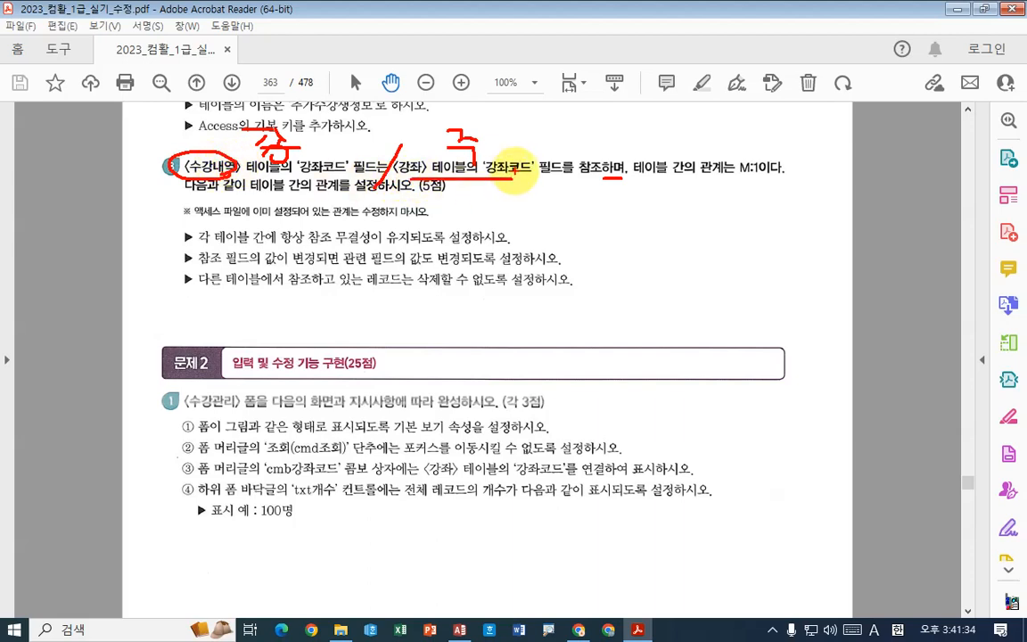
pyautogui.click(755, 177)
pyautogui.moveTo(297, 116)
pyautogui.mouseDown()
pyautogui.moveTo(298, 143)
pyautogui.moveTo(323, 117)
pyautogui.moveTo(329, 142)
pyautogui.mouseUp()
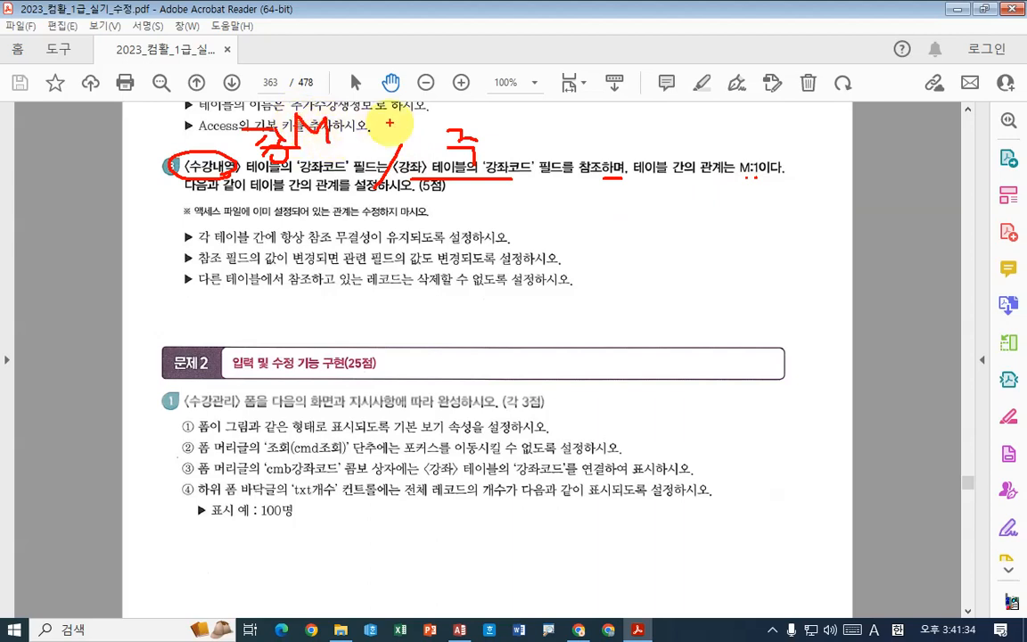
pyautogui.moveTo(480, 115); pyautogui.dragTo(481, 147)
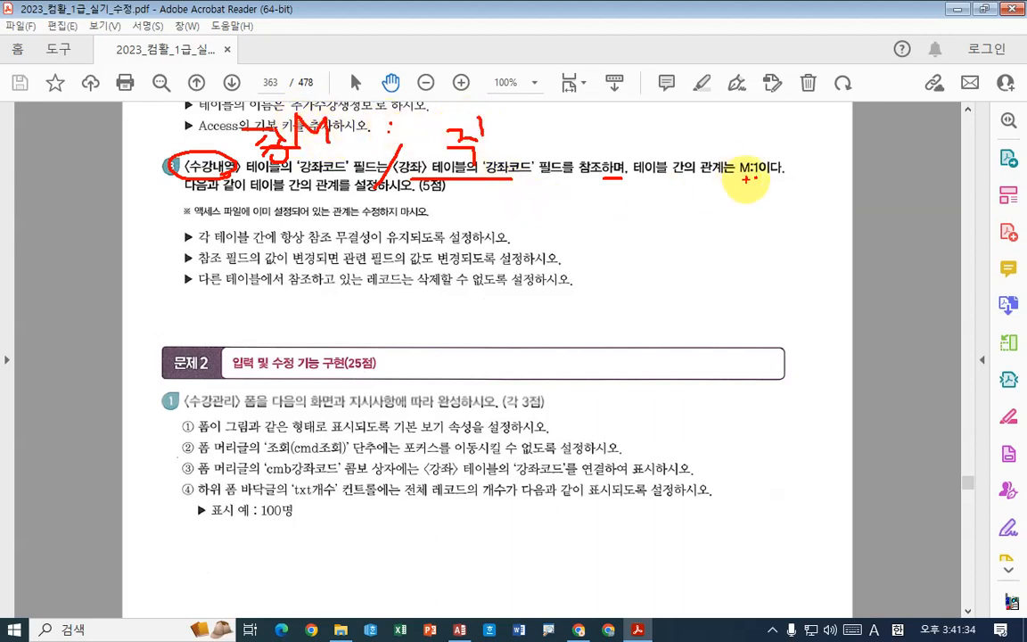
pyautogui.moveTo(748, 178)
pyautogui.mouseDown()
pyautogui.moveTo(773, 178)
pyautogui.moveTo(742, 211)
pyautogui.moveTo(774, 211)
pyautogui.mouseUp()
pyautogui.click(759, 198)
pyautogui.click(759, 207)
pyautogui.moveTo(774, 196); pyautogui.dragTo(793, 218)
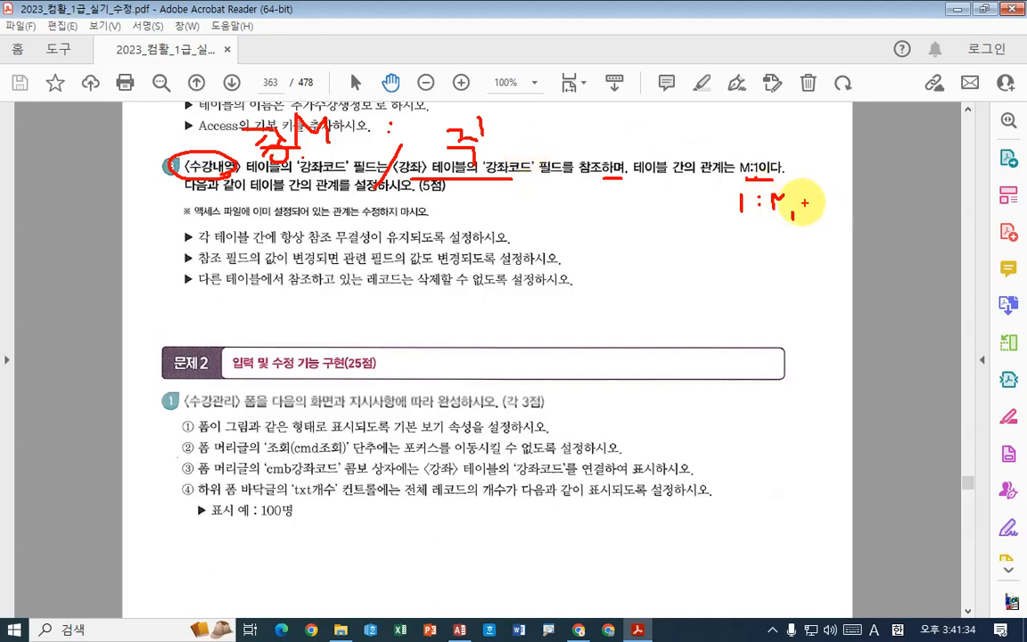
pyautogui.moveTo(779, 174); pyautogui.dragTo(774, 159)
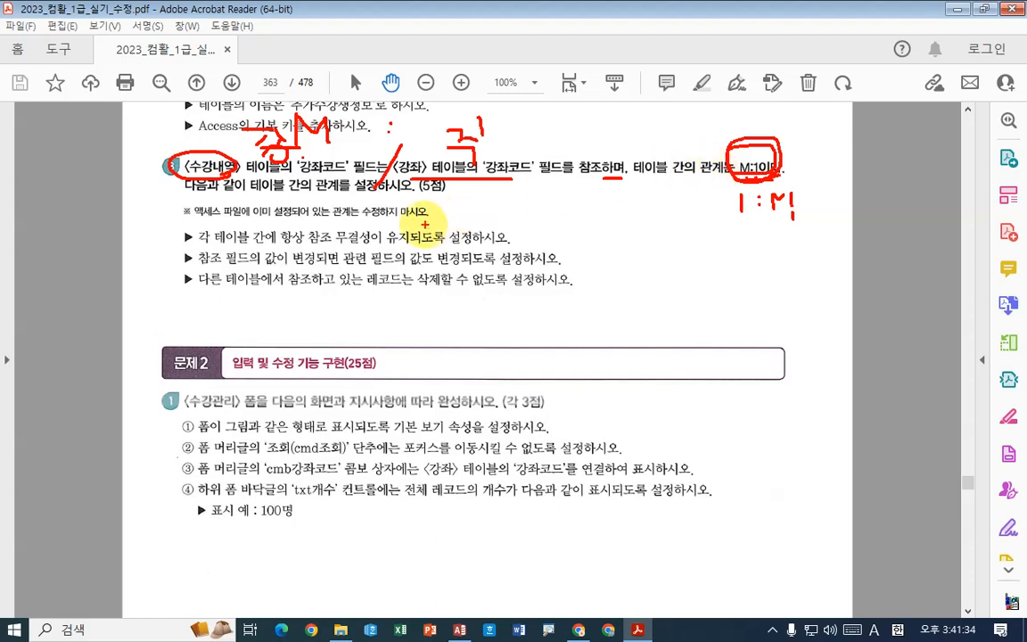
pyautogui.moveTo(282, 248)
pyautogui.mouseDown()
pyautogui.moveTo(407, 244)
pyautogui.moveTo(518, 268)
pyautogui.mouseUp()
pyautogui.moveTo(417, 294)
pyautogui.mouseDown()
pyautogui.moveTo(486, 293)
pyautogui.moveTo(503, 305)
pyautogui.mouseUp()
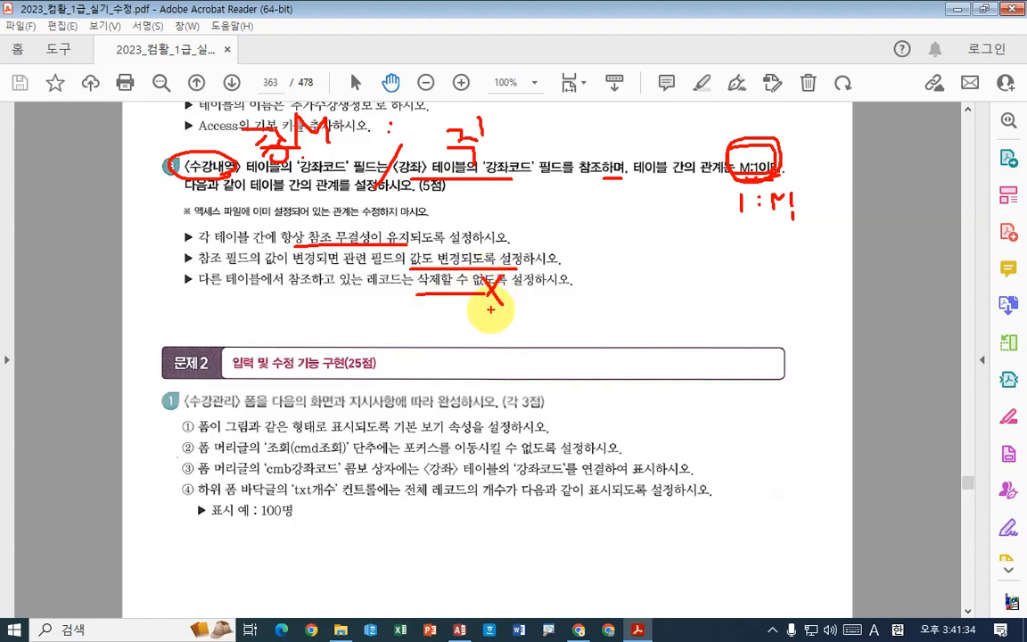
pyautogui.moveTo(183, 141); pyautogui.dragTo(202, 145)
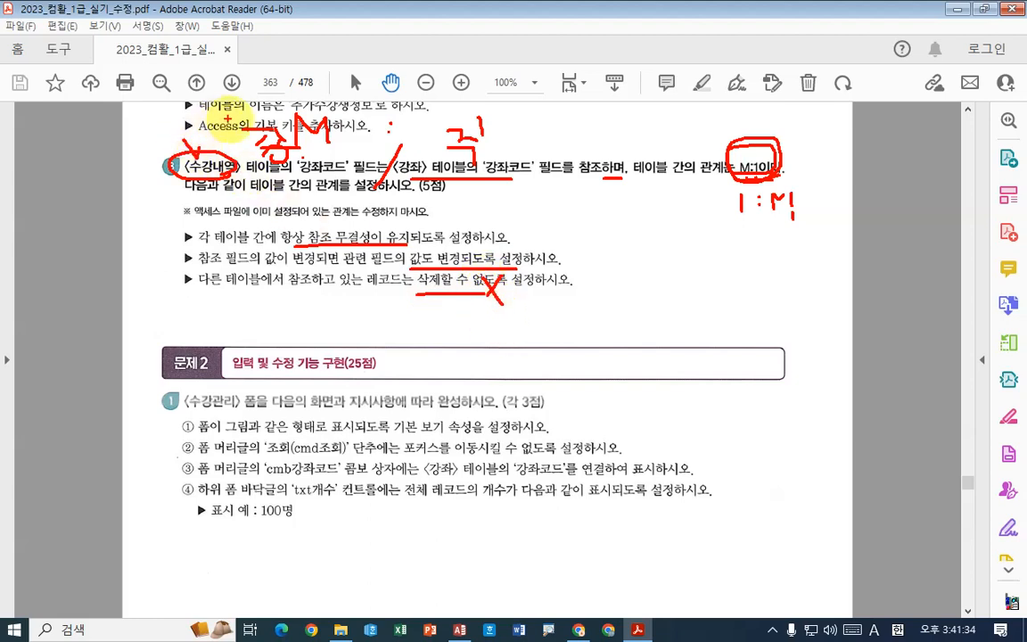
pyautogui.moveTo(401, 141); pyautogui.dragTo(422, 163)
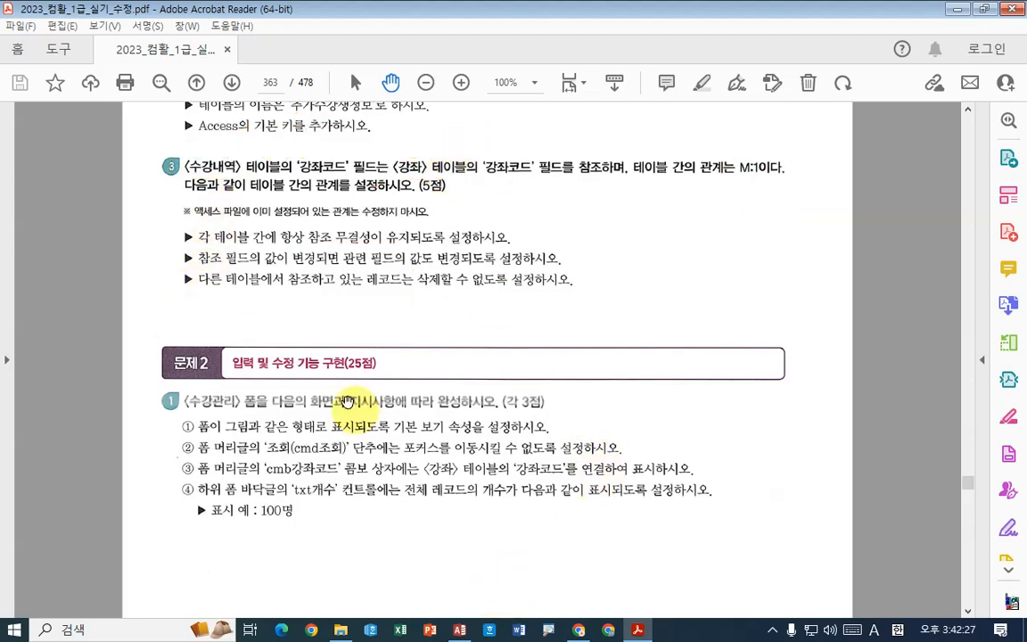
# - Switch to Access, open the relationships diagram, and move the 수강생 and 수강내역 tables to make room for another table
pyautogui.click(447, 632)
pyautogui.click(243, 36)
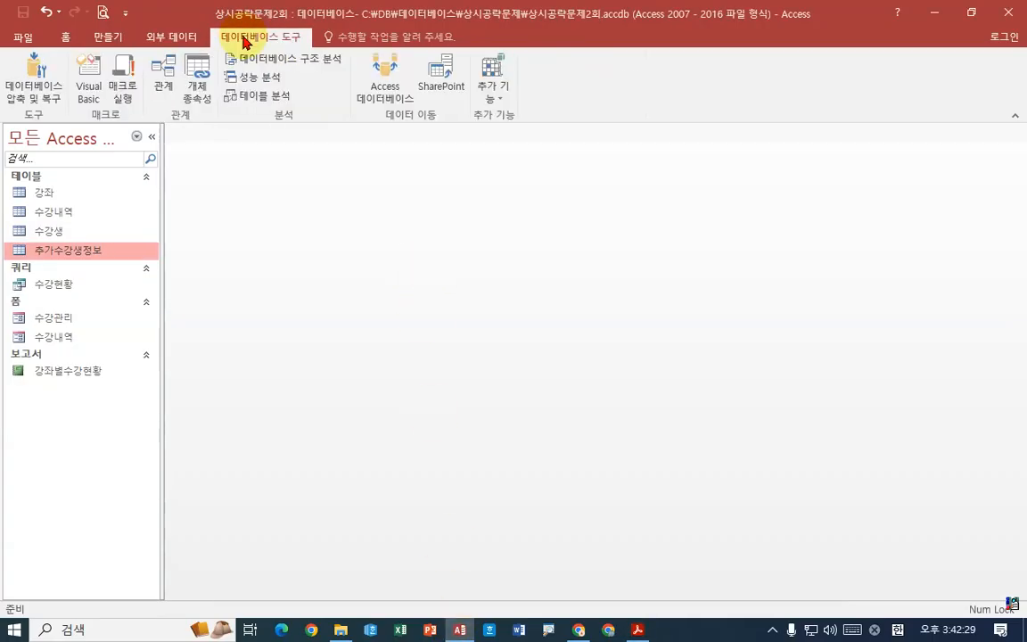
pyautogui.click(165, 76)
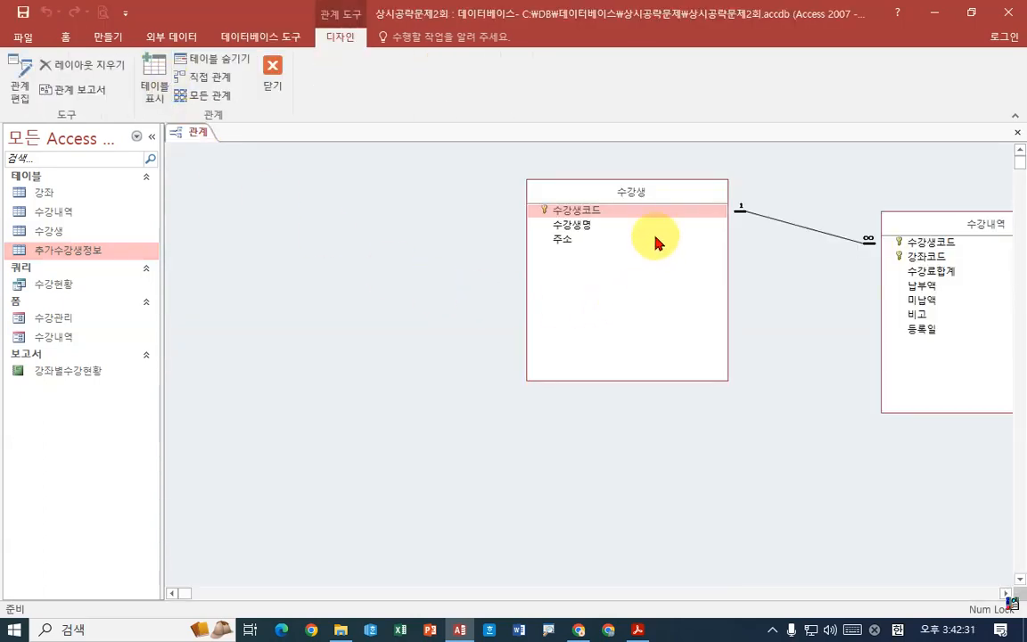
pyautogui.moveTo(665, 196); pyautogui.dragTo(420, 183)
pyautogui.moveTo(981, 225); pyautogui.dragTo(669, 219)
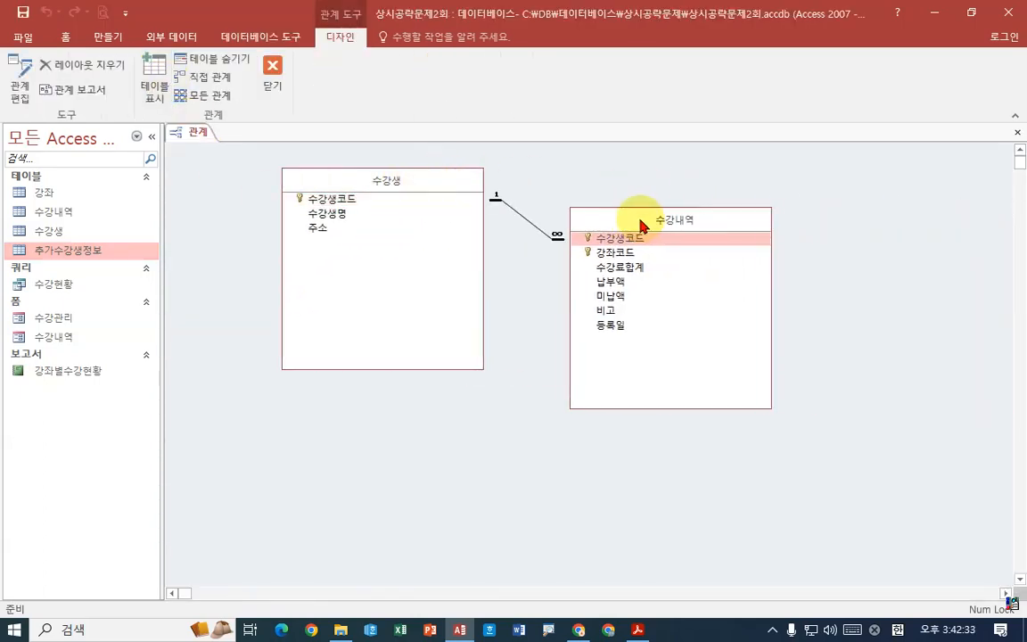
pyautogui.moveTo(432, 180); pyautogui.dragTo(378, 181)
pyautogui.moveTo(628, 214); pyautogui.dragTo(585, 211)
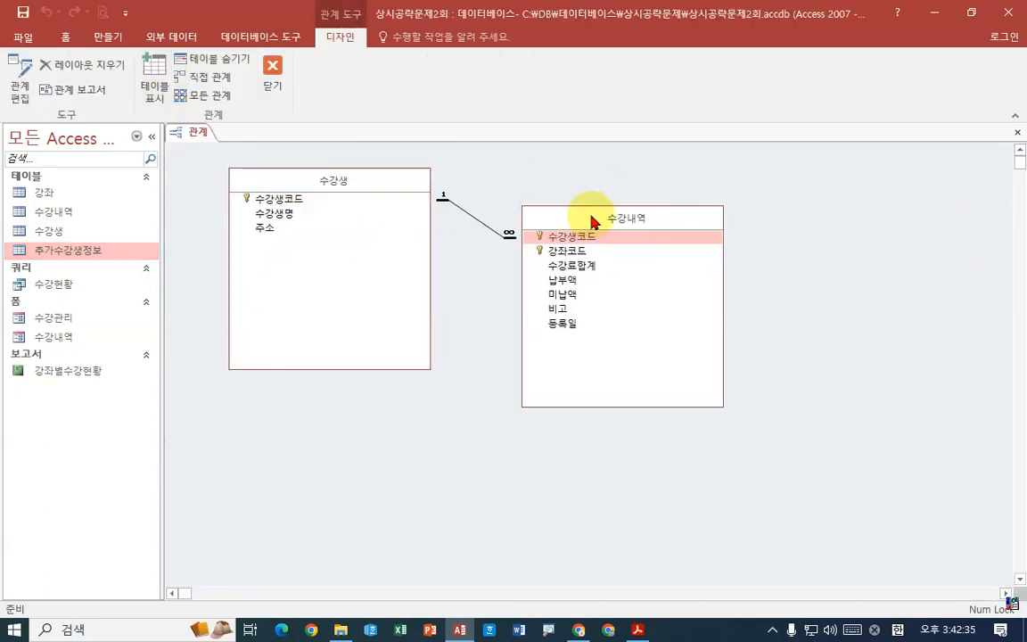
# - Add the 강좌 table to the relationships diagram and place it beside 수강내역 with a gap between them
pyautogui.click(638, 630)
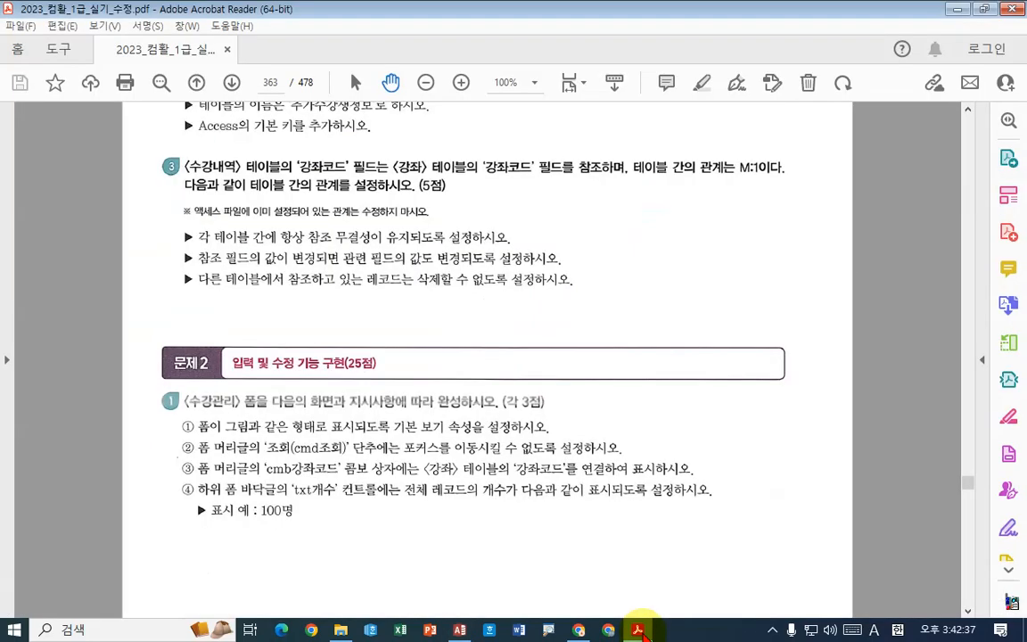
pyautogui.click(638, 630)
pyautogui.rightClick(852, 281)
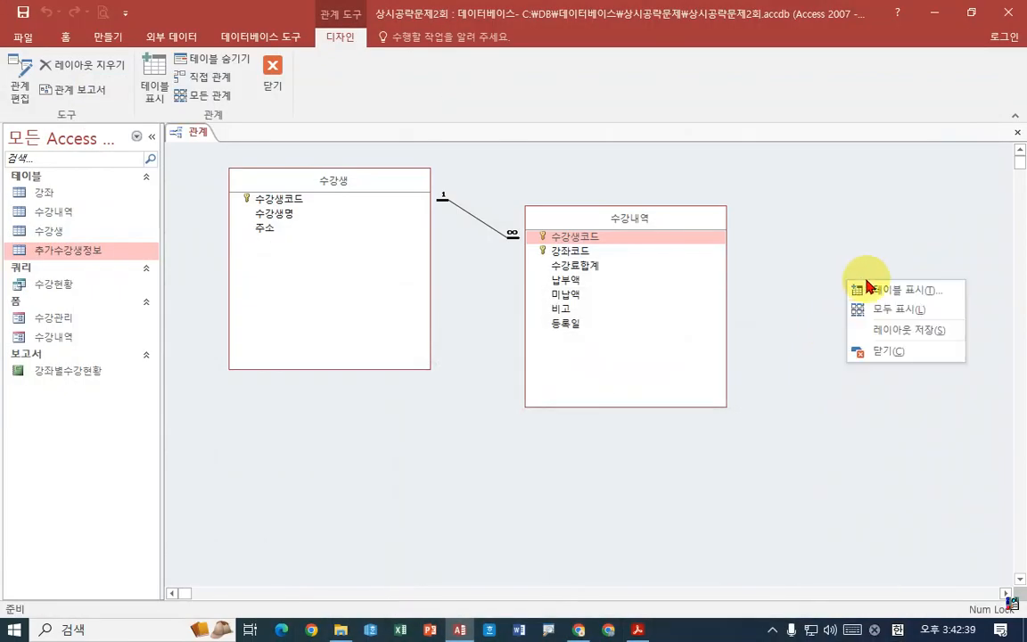
pyautogui.click(872, 292)
pyautogui.doubleClick(390, 89)
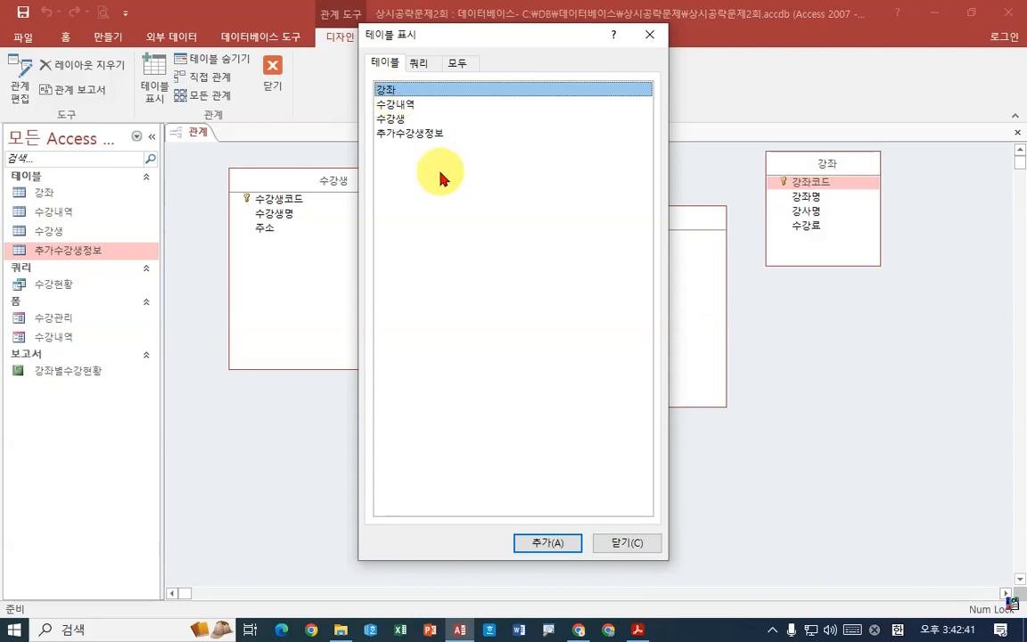
pyautogui.click(629, 546)
pyautogui.moveTo(825, 164); pyautogui.dragTo(899, 190)
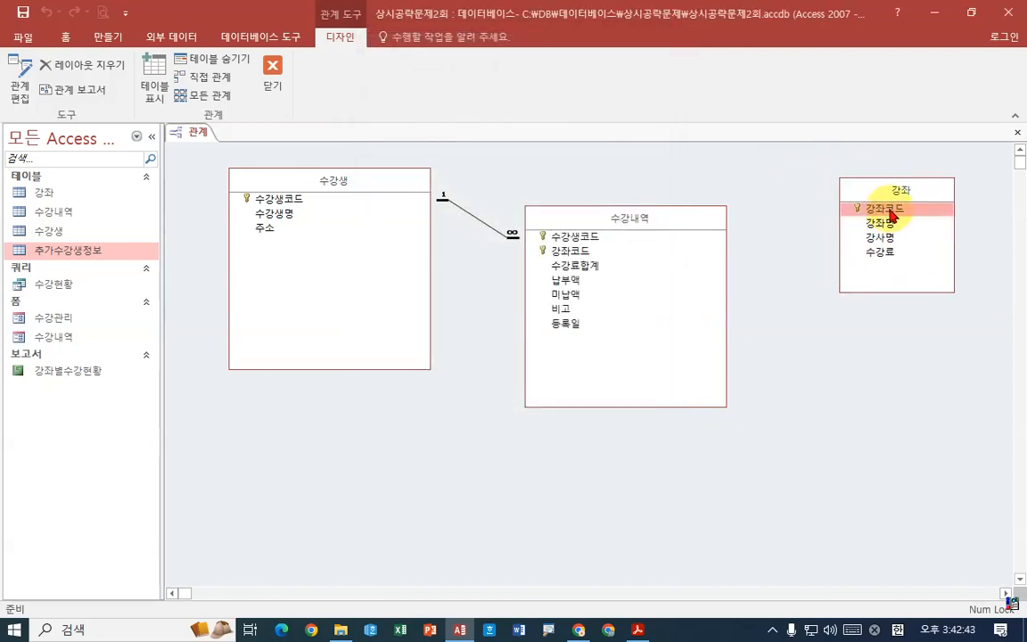
# - Relate 강좌 to 수강내역 on 강좌코드 with referential integrity and cascading updates but no cascading deletes, and save and close the relationships layout
pyautogui.click(554, 250)
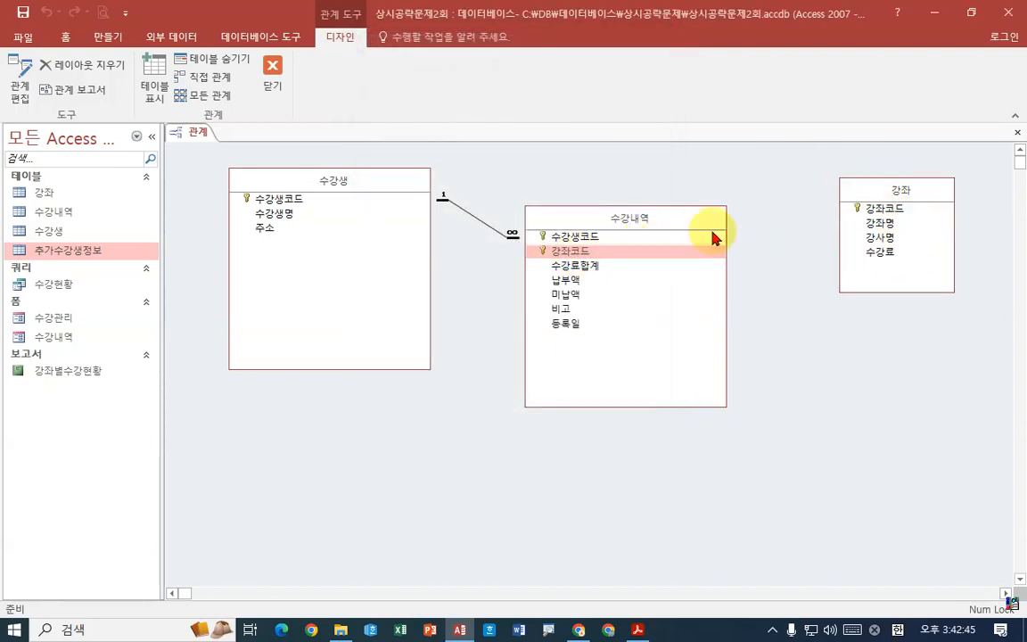
pyautogui.moveTo(892, 212); pyautogui.dragTo(584, 260)
pyautogui.moveTo(420, 142); pyautogui.dragTo(620, 273)
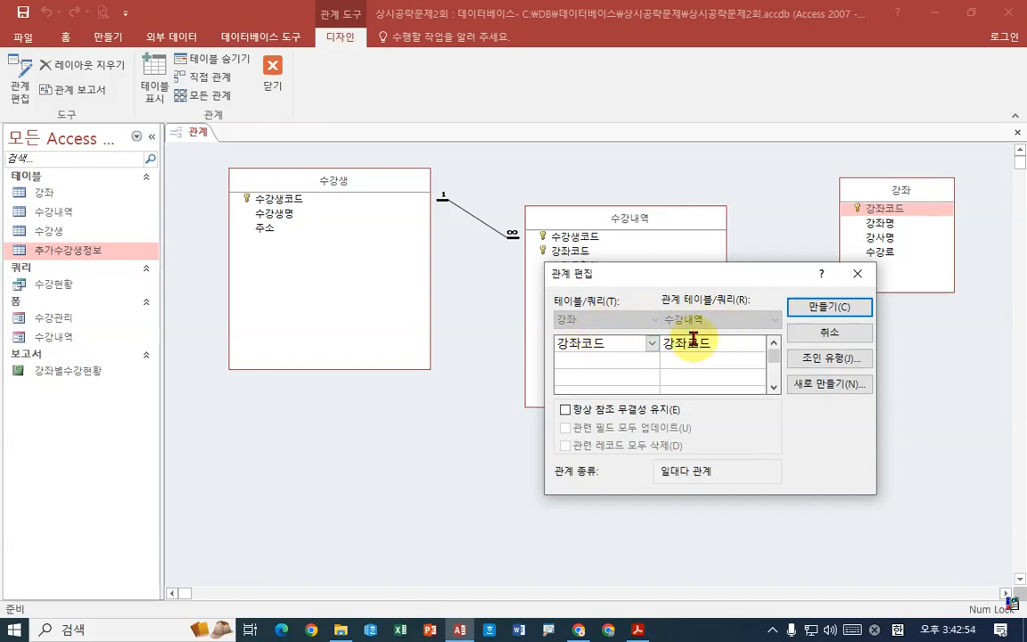
pyautogui.click(565, 409)
pyautogui.click(566, 427)
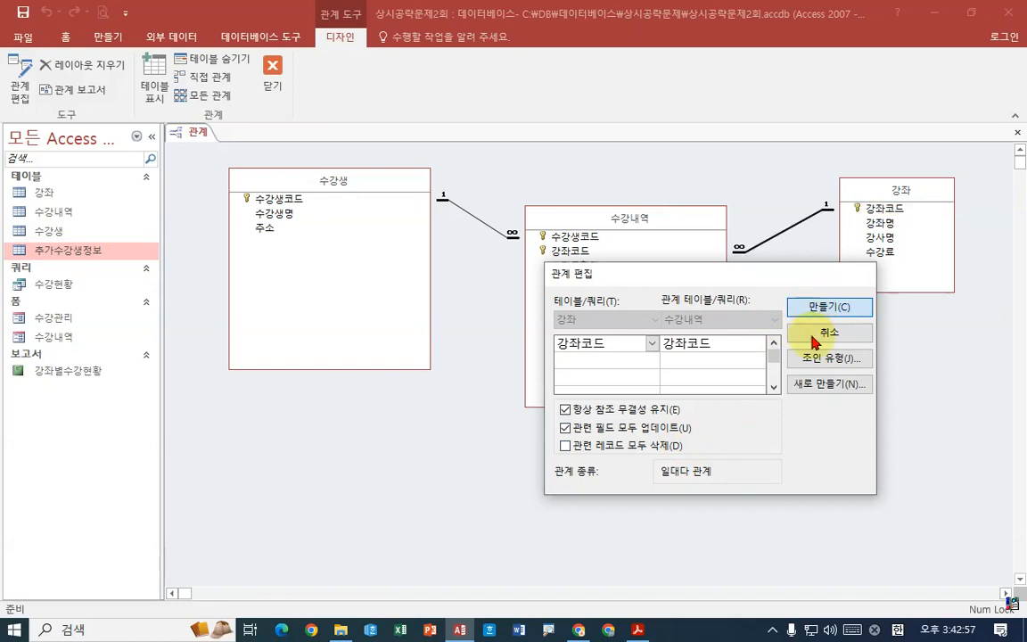
pyautogui.click(798, 308)
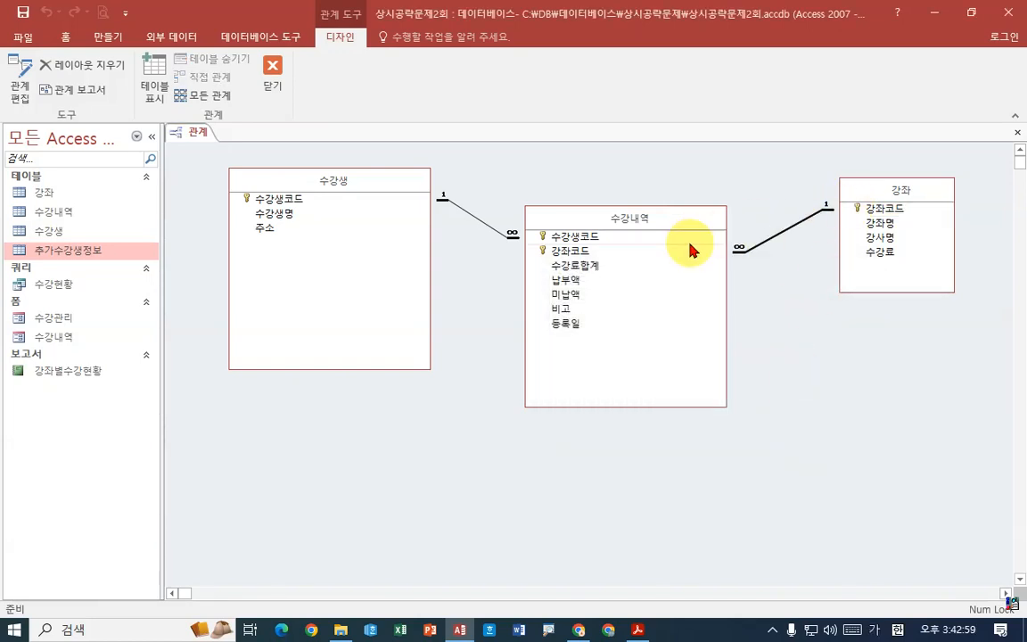
pyautogui.click(272, 75)
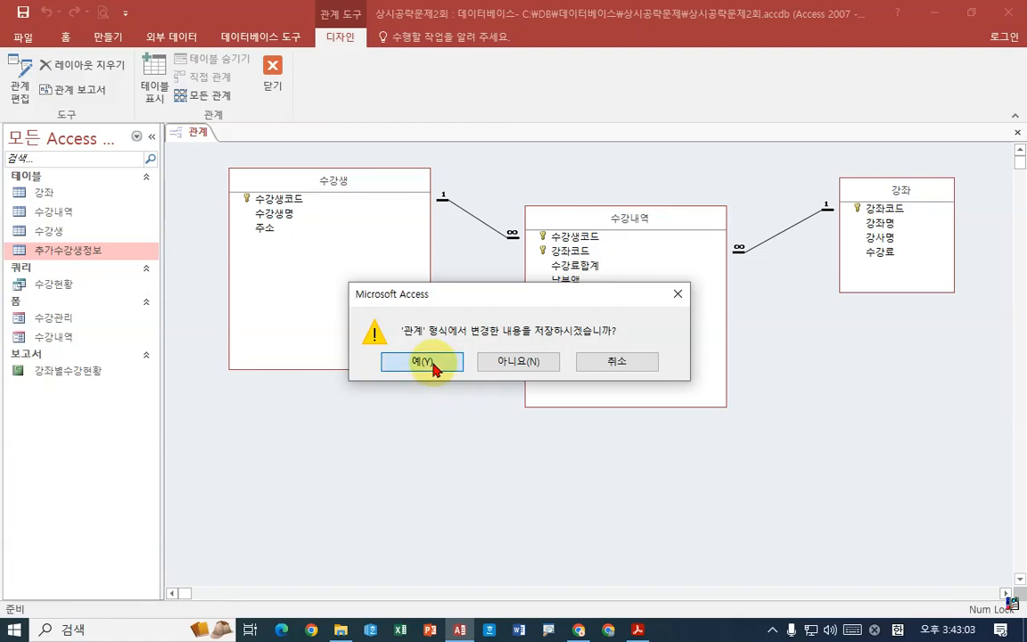
pyautogui.click(432, 365)
# - Check the 문제 2 form instructions in Acrobat Reader, and open the 수강관리 form in Access
pyautogui.click(649, 629)
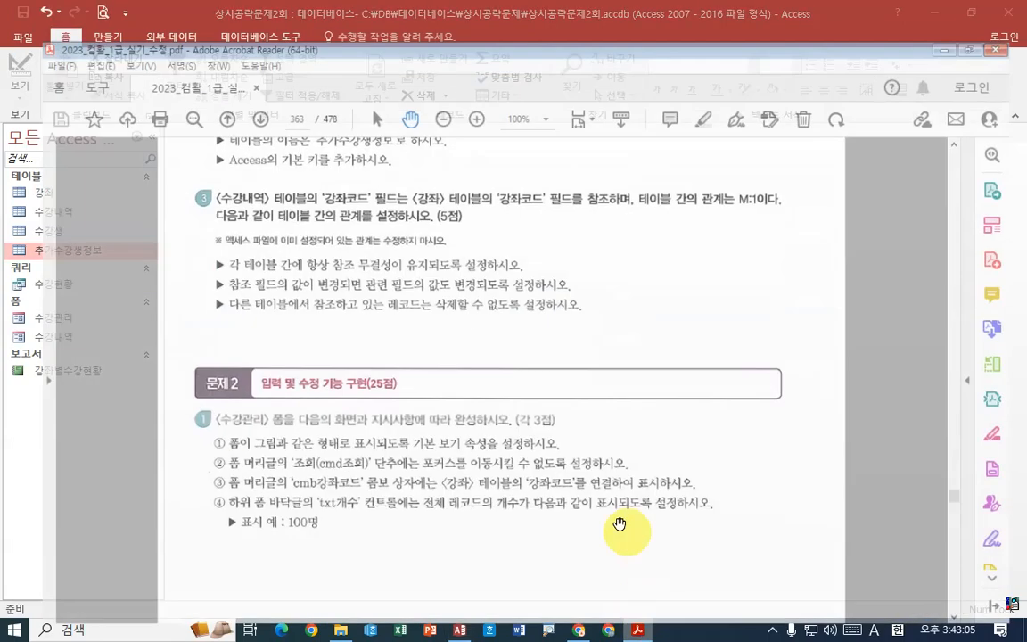
pyautogui.scroll(-5, 585, 437)
pyautogui.moveTo(569, 317); pyautogui.dragTo(567, 325)
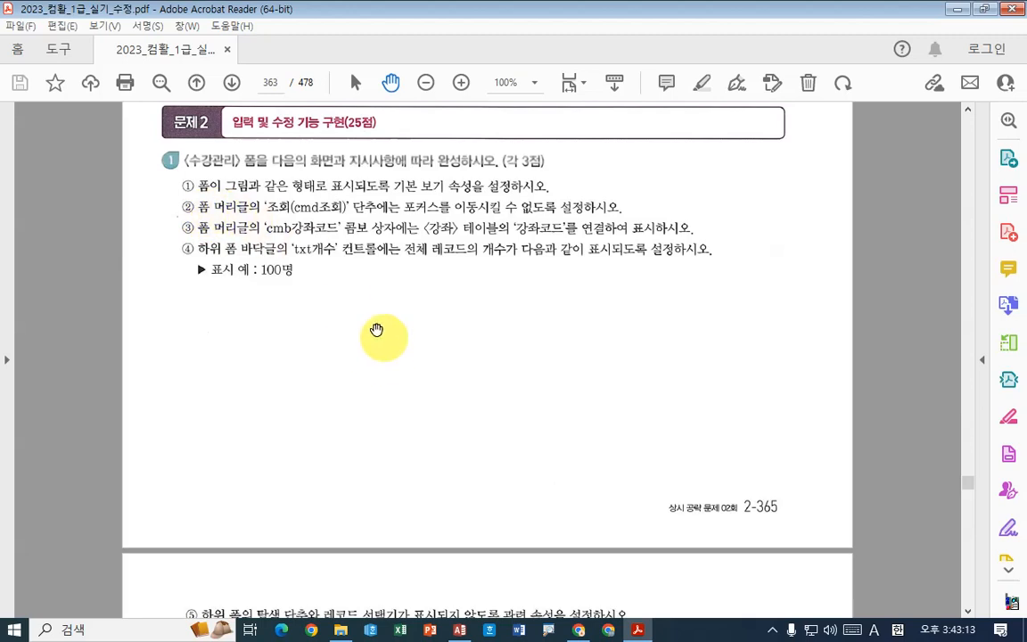
pyautogui.hotkey('alt', 'Tab')
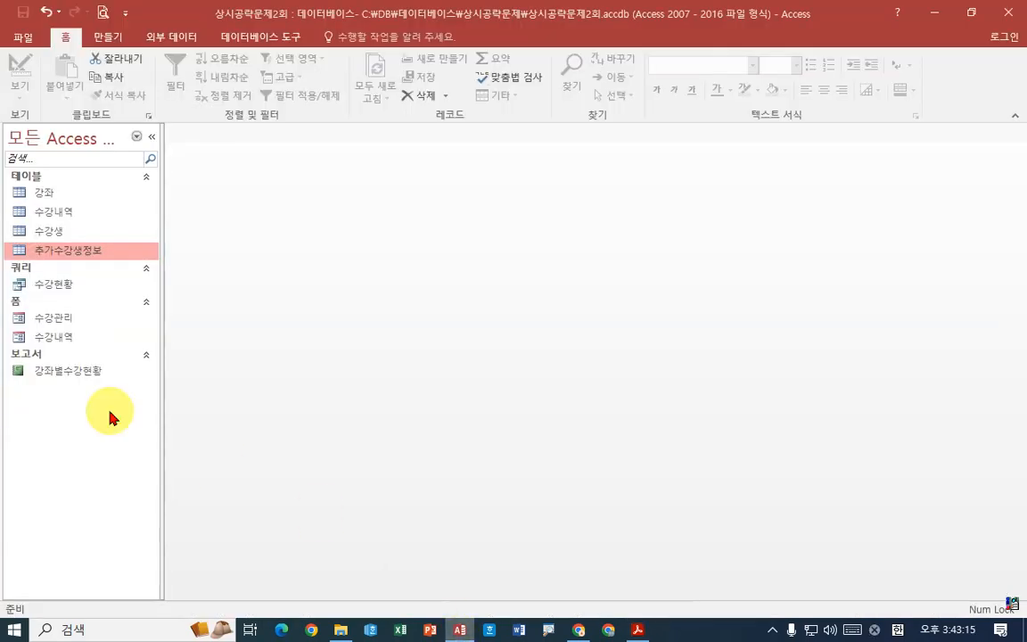
pyautogui.doubleClick(71, 321)
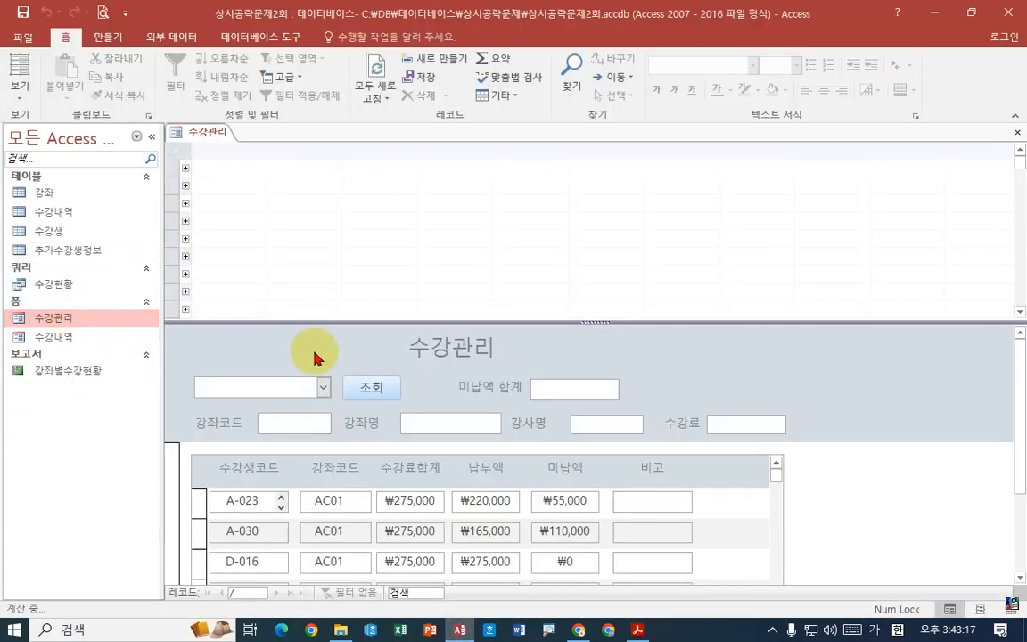
# - Switch to Acrobat Reader and compare the 수강관리 form instructions ① to ⑤ with the reference figure on the following page
pyautogui.click(639, 630)
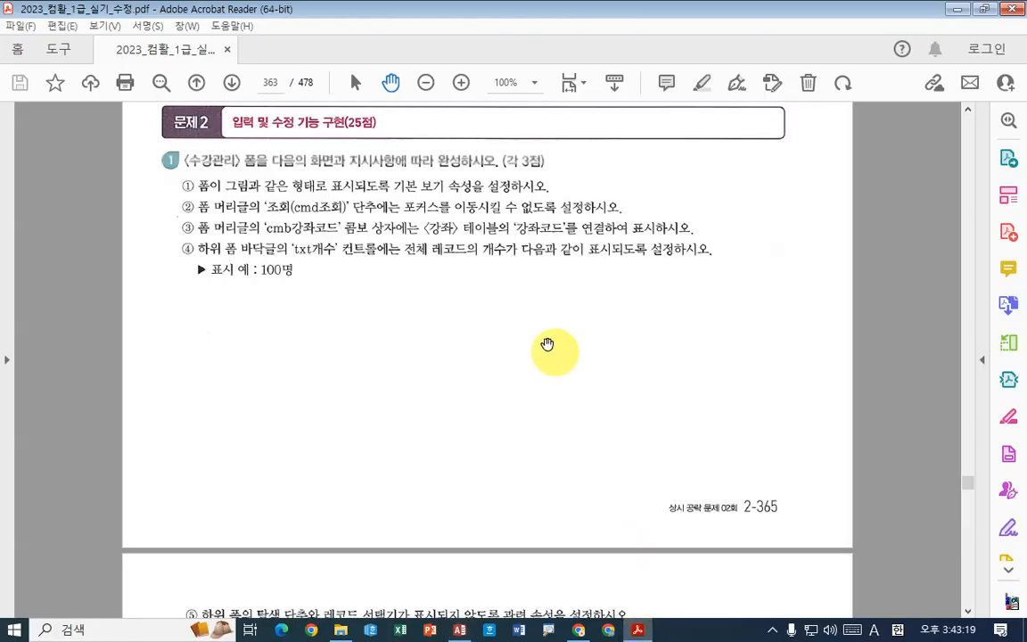
pyautogui.scroll(-4, 638, 338)
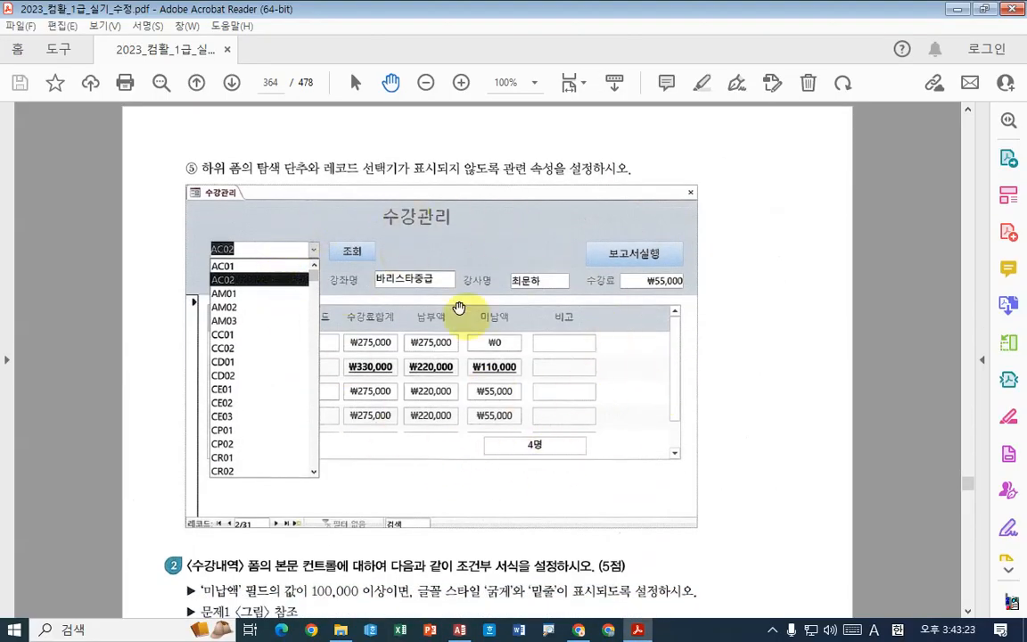
pyautogui.moveTo(525, 225); pyautogui.dragTo(533, 424)
pyautogui.moveTo(510, 114); pyautogui.dragTo(523, 338)
pyautogui.moveTo(403, 509); pyautogui.dragTo(415, 320)
pyautogui.scroll(-3, 424, 303)
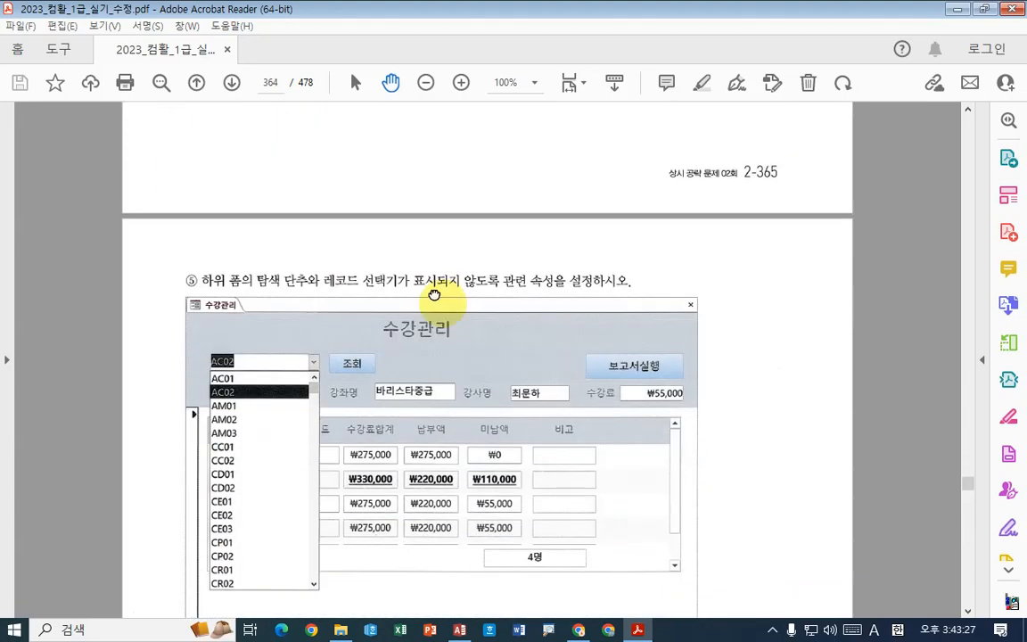
pyautogui.scroll(7, 450, 298)
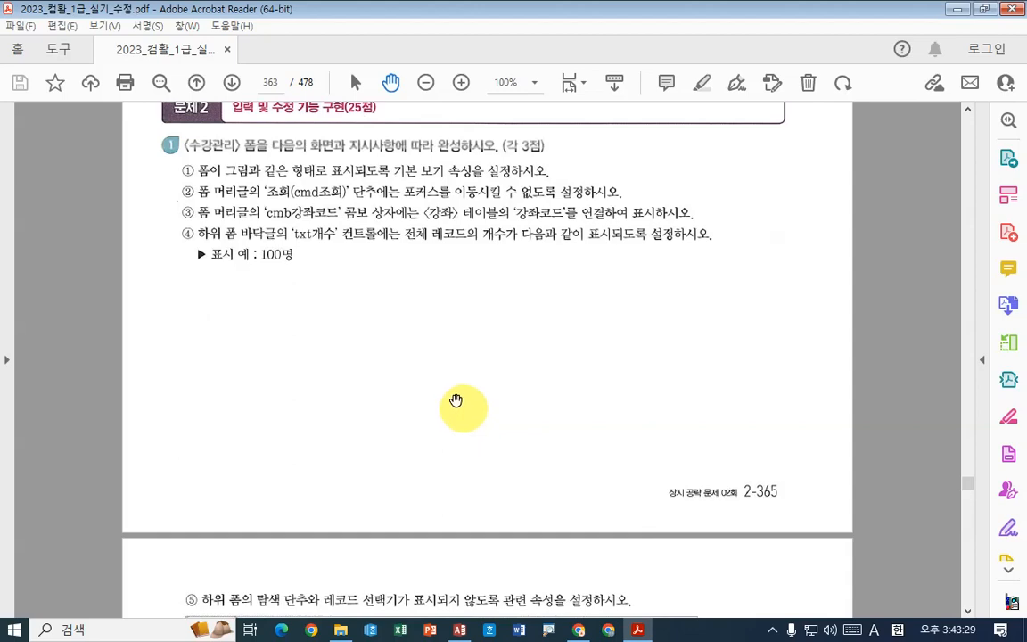
# - Recheck the form instructions and reference figure, switch to Access, and set the 수강관리 form's default view to 단일 폼 in design view
pyautogui.moveTo(456, 401); pyautogui.dragTo(466, 424)
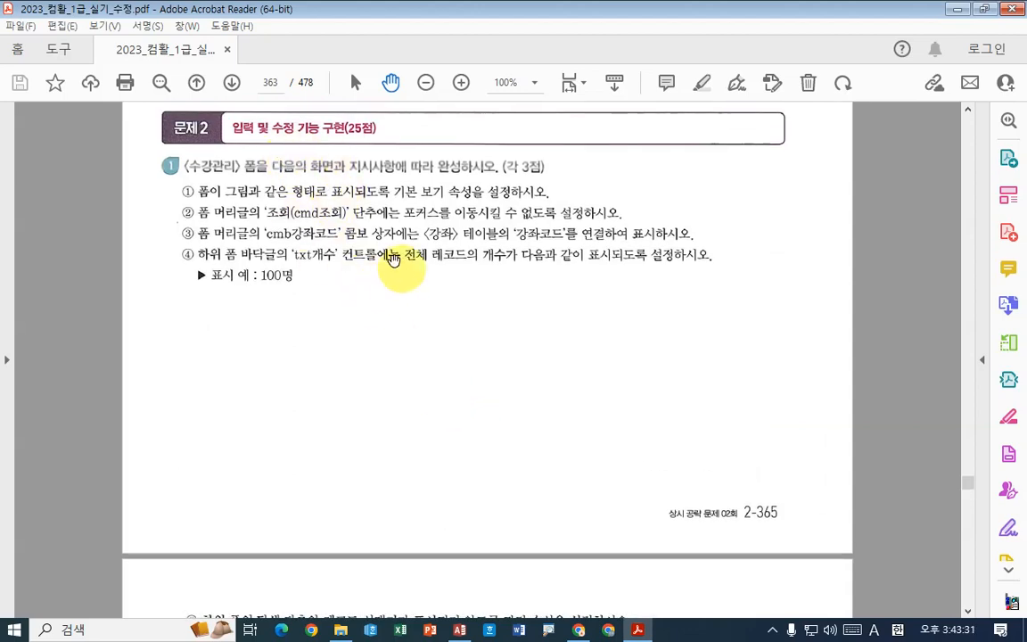
pyautogui.scroll(-7, 394, 258)
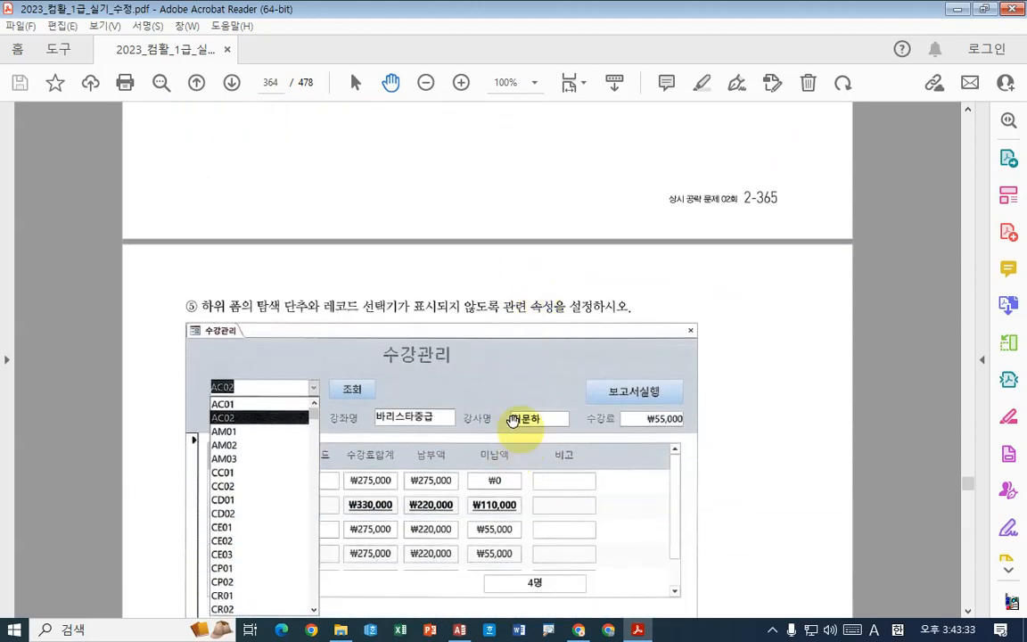
pyautogui.scroll(6, 513, 419)
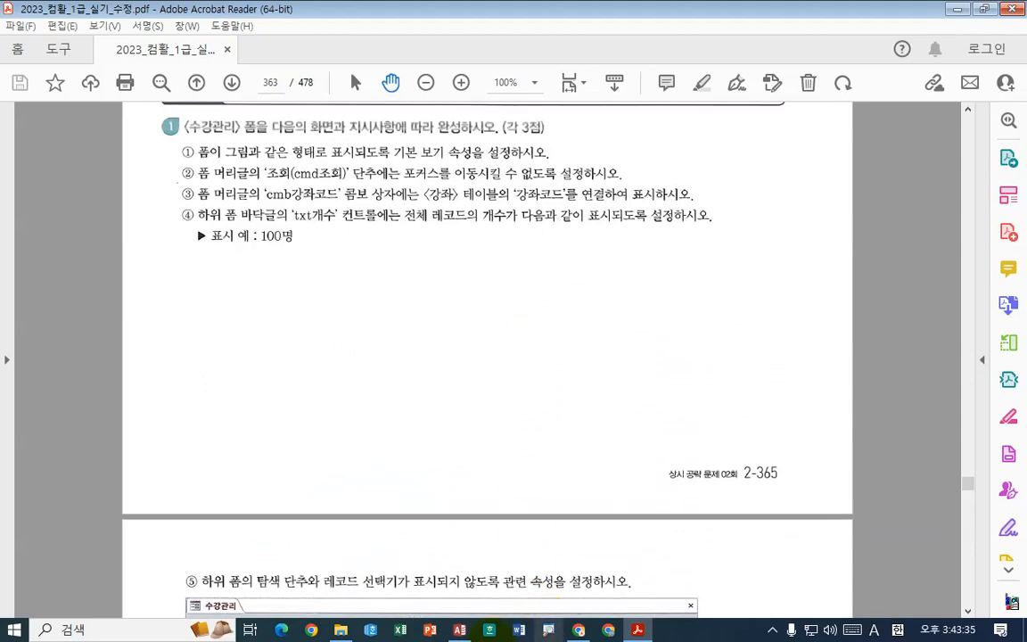
pyautogui.hotkey('alt', 'Tab')
pyautogui.rightClick(214, 132)
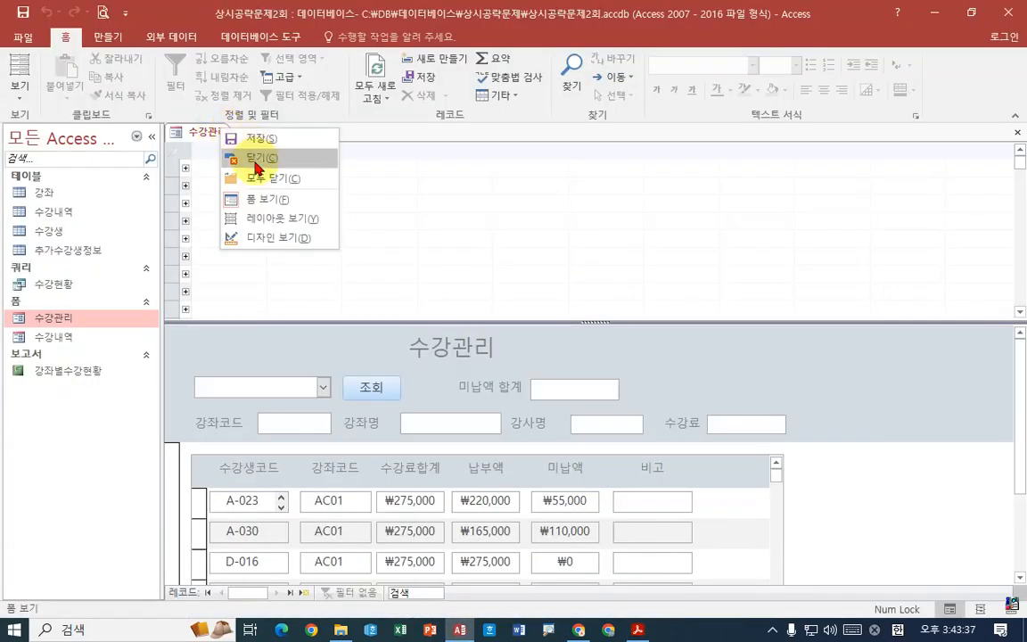
pyautogui.click(264, 237)
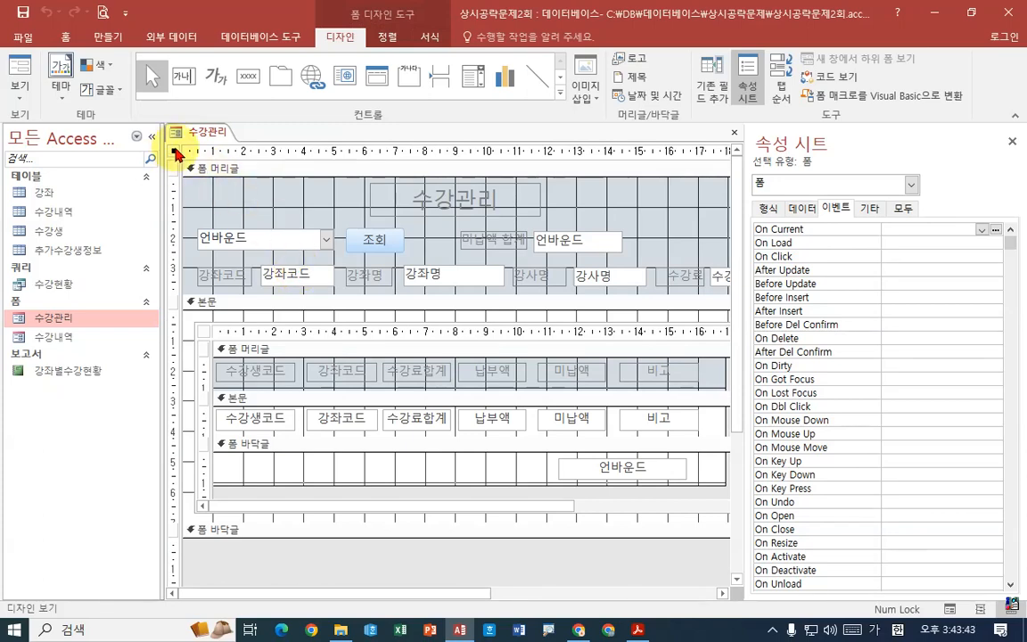
pyautogui.click(766, 208)
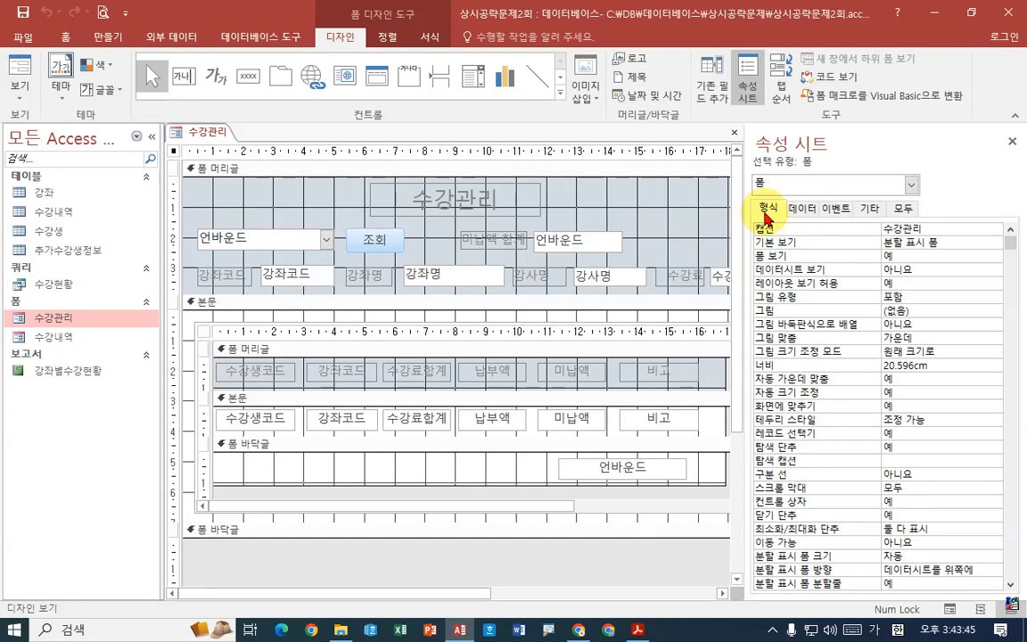
pyautogui.click(953, 245)
pyautogui.click(996, 247)
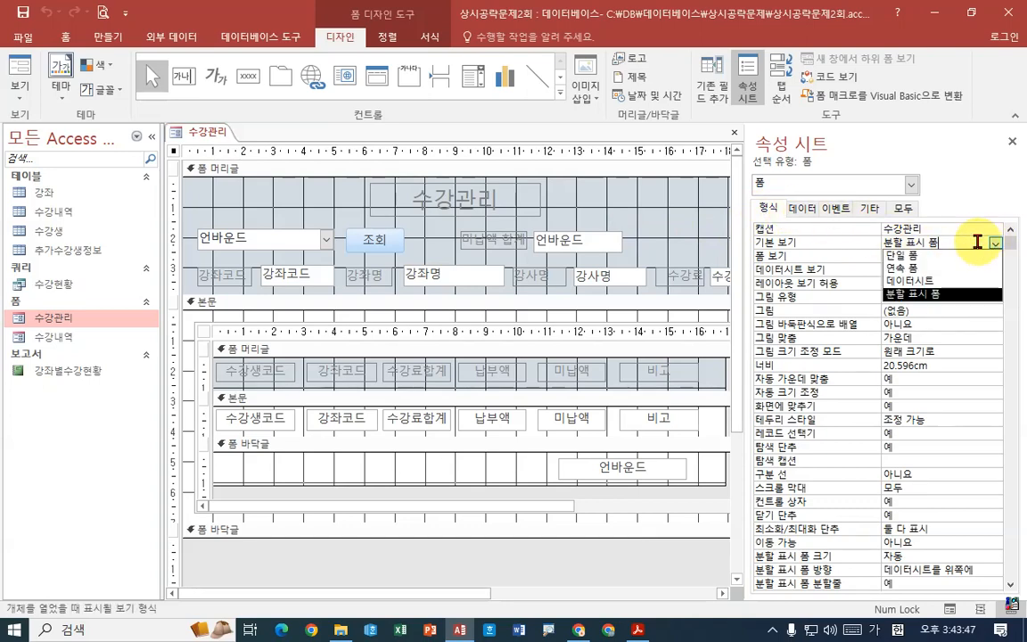
pyautogui.click(934, 256)
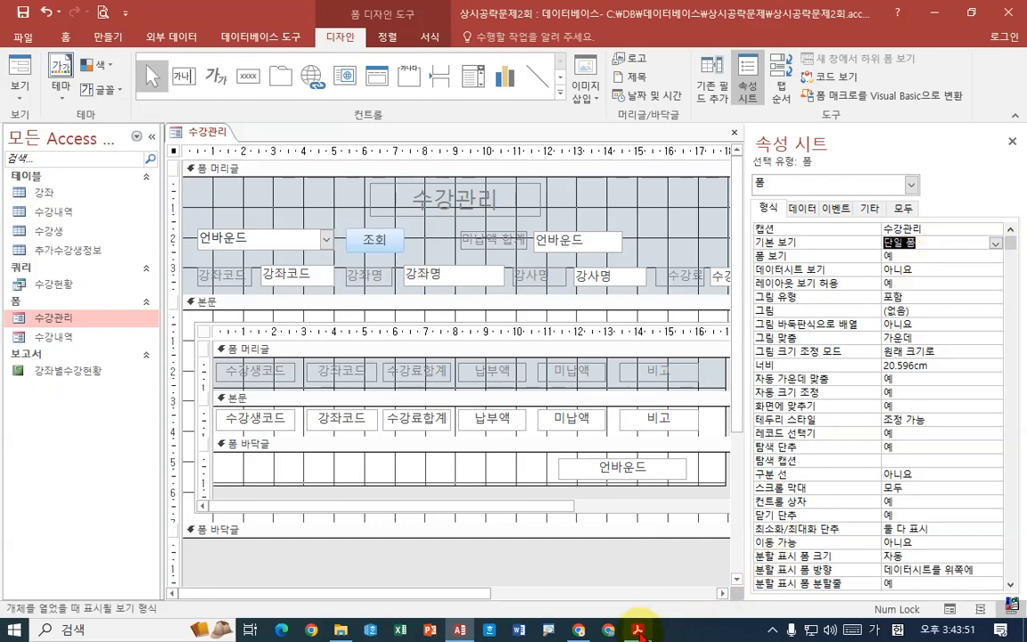
# - Recheck instruction ① in Acrobat Reader, preview 수강관리 in form view in Access, and return to design view
pyautogui.click(637, 630)
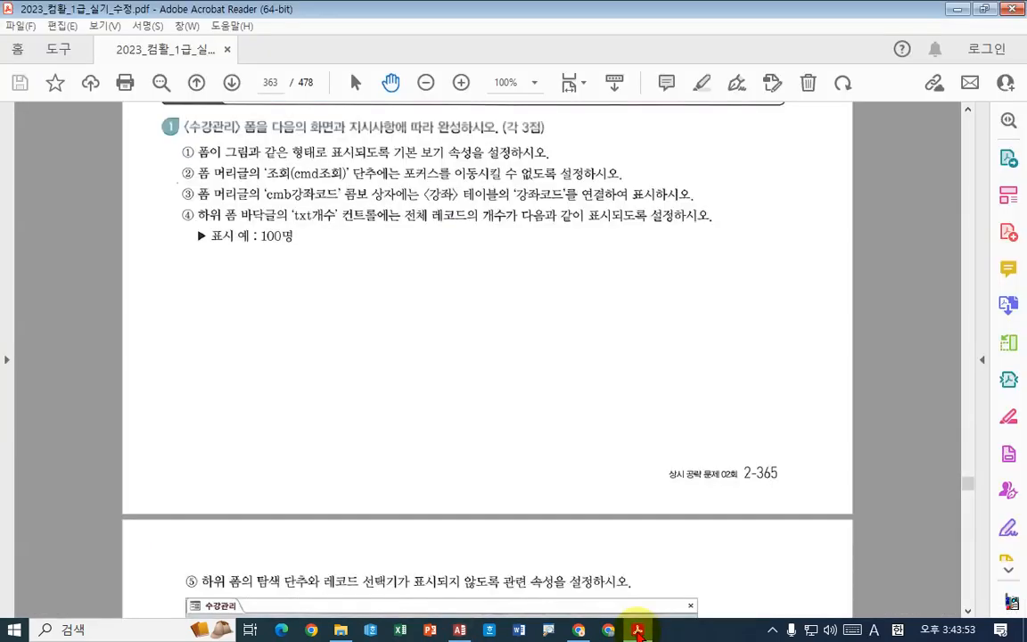
pyautogui.click(638, 630)
pyautogui.rightClick(195, 132)
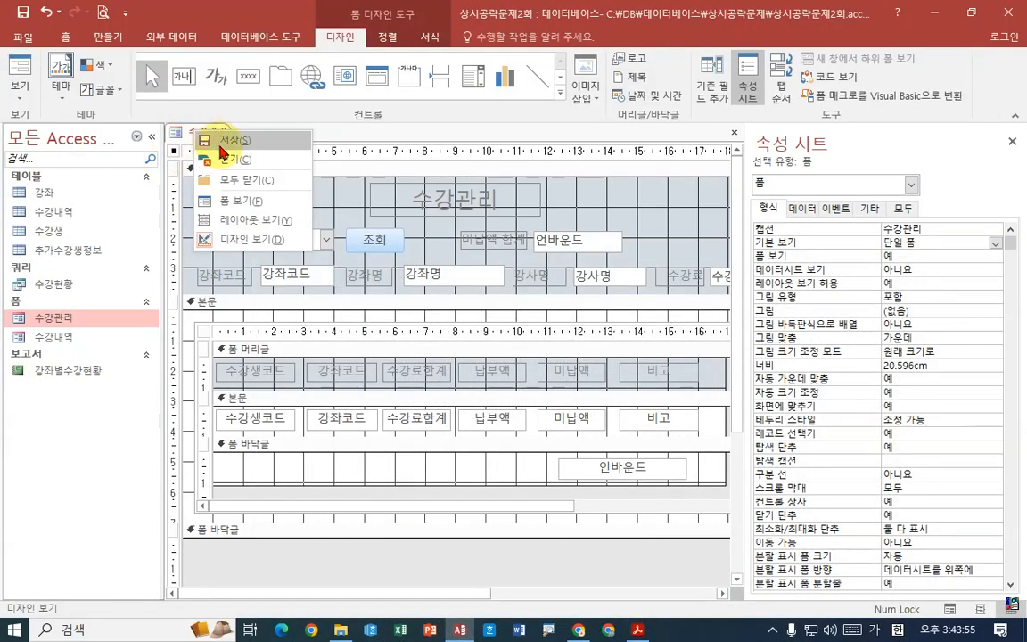
pyautogui.rightClick(206, 131)
pyautogui.rightClick(223, 132)
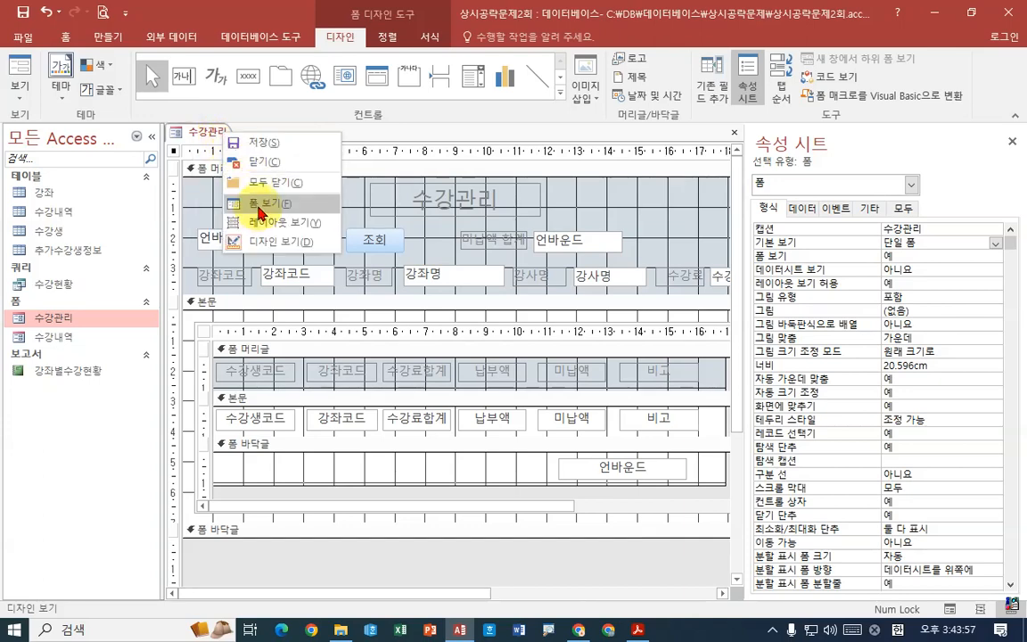
pyautogui.click(260, 211)
pyautogui.rightClick(210, 133)
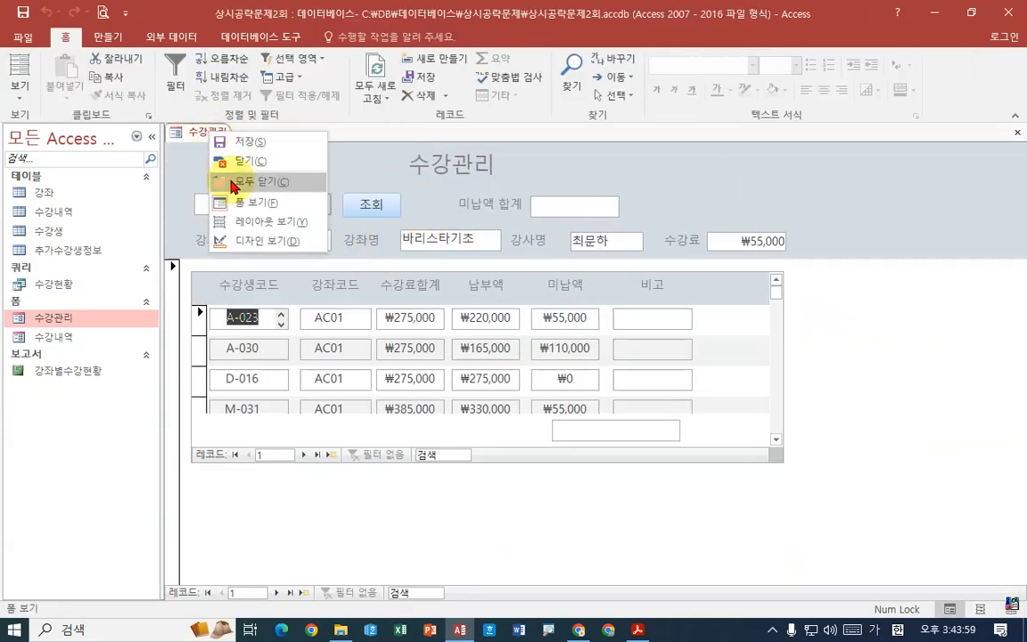
pyautogui.click(242, 239)
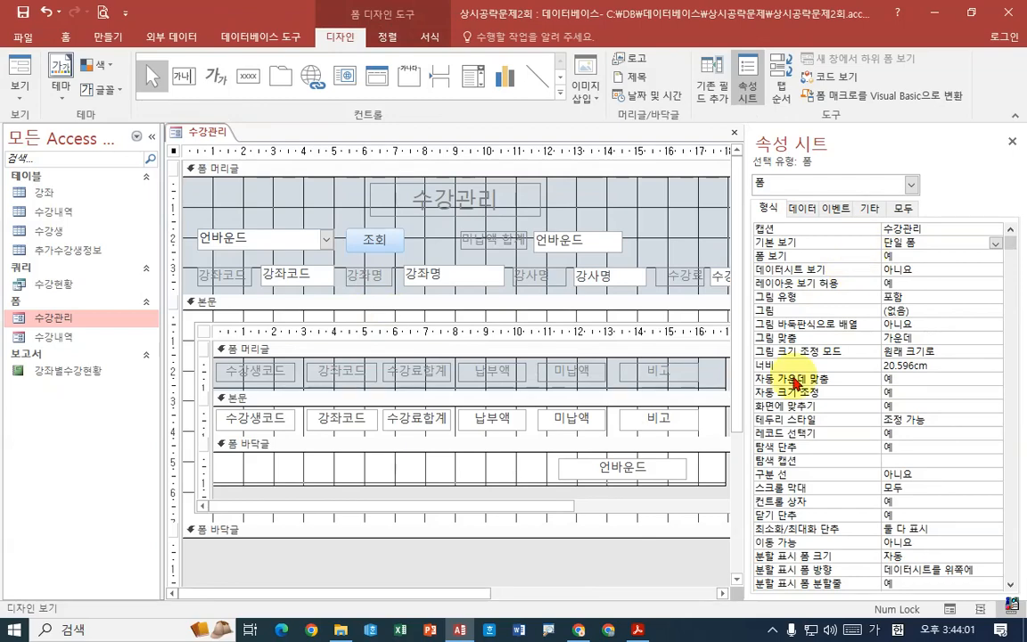
# - Check instruction ② in Acrobat Reader, and in Access set the 탭 정지 property of the cmd조회 button to 아니요
pyautogui.click(637, 629)
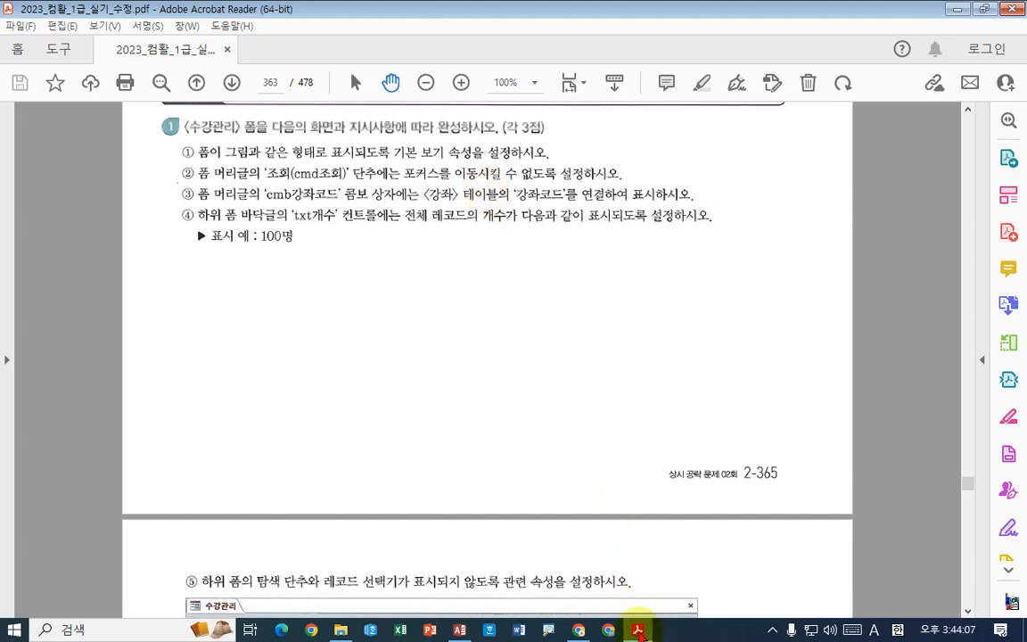
pyautogui.click(637, 630)
pyautogui.click(374, 238)
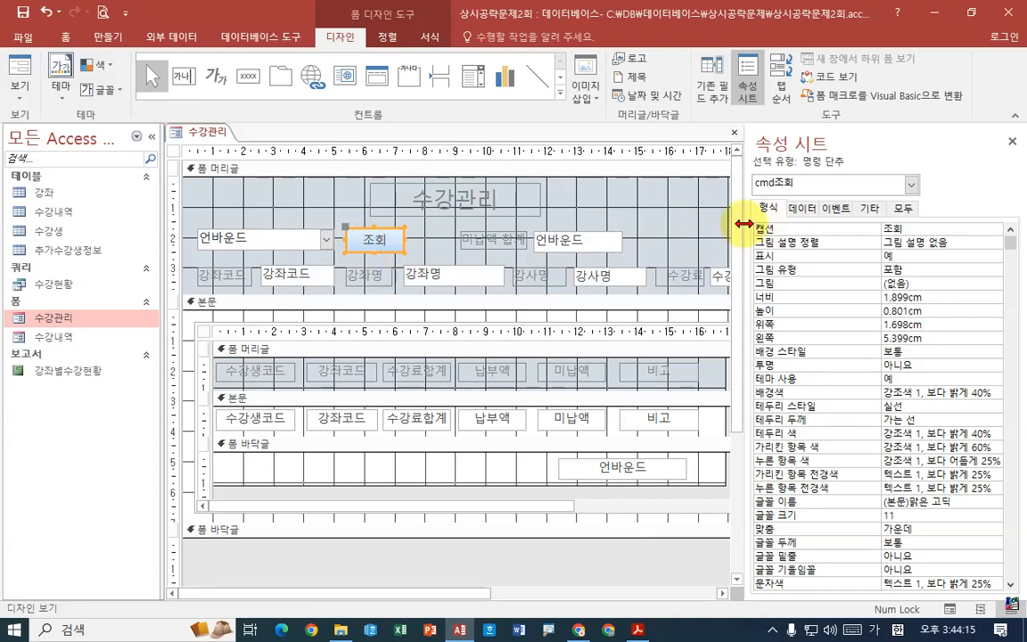
pyautogui.moveTo(743, 223); pyautogui.dragTo(730, 223)
pyautogui.click(853, 208)
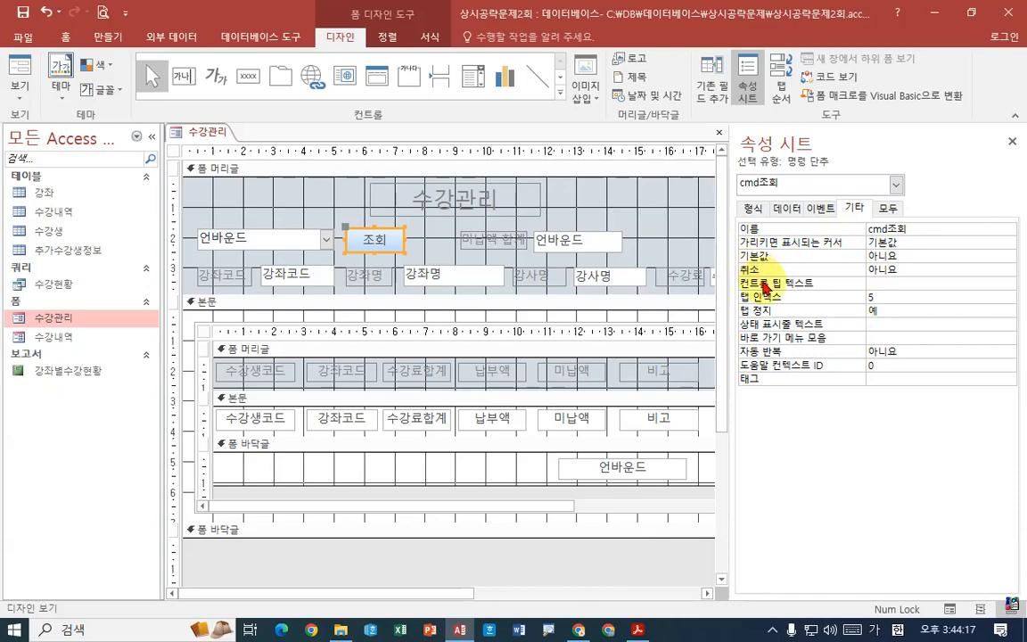
pyautogui.click(917, 310)
pyautogui.click(1008, 311)
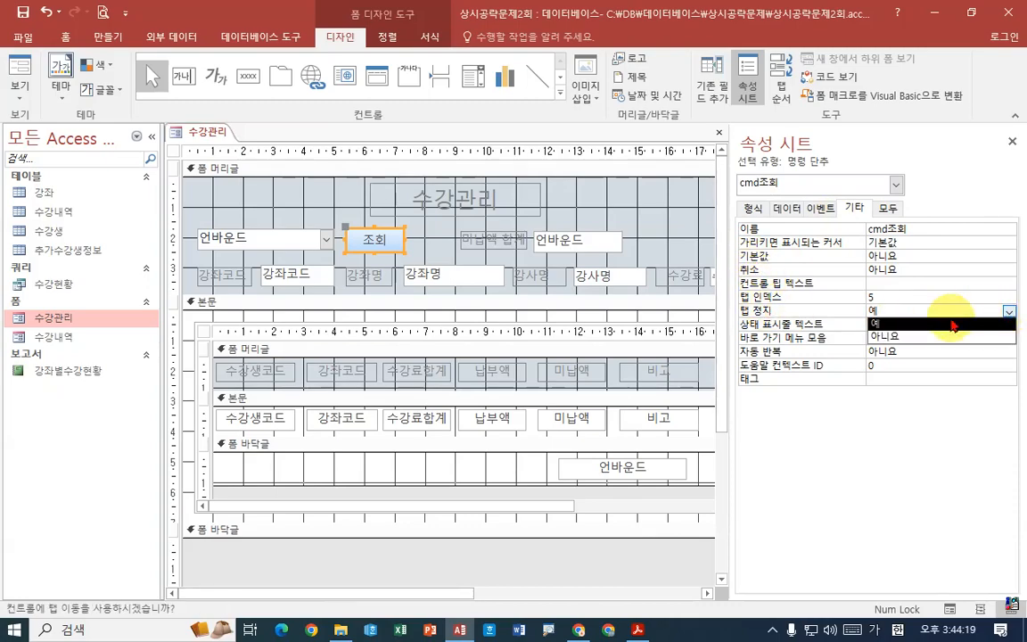
pyautogui.click(888, 337)
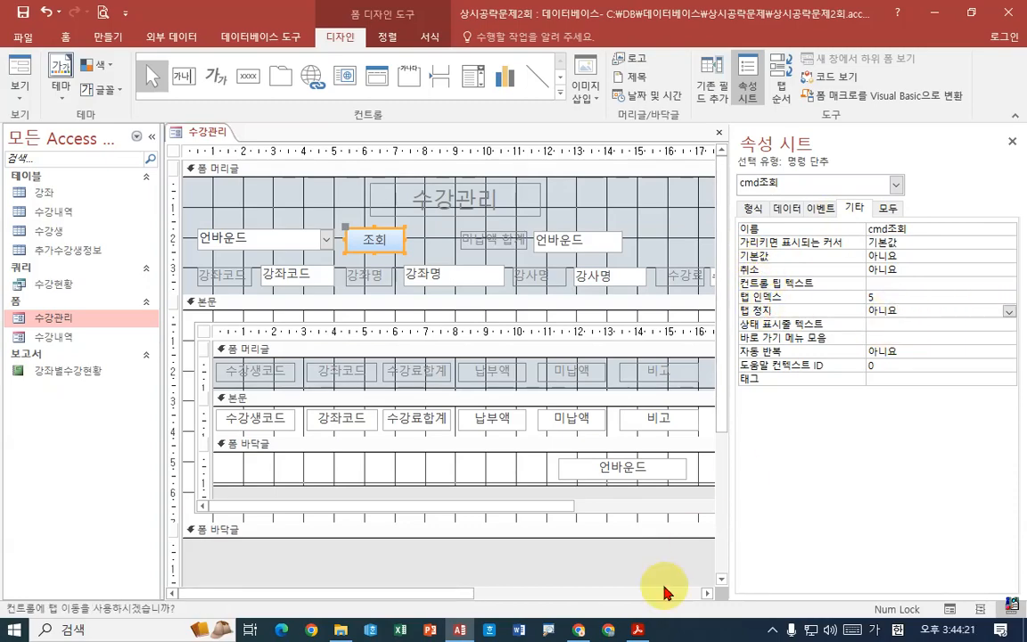
# - Read instruction ③ in Acrobat Reader, and in Access examine the control source choices of the cmb강좌코드 combo box
pyautogui.click(638, 630)
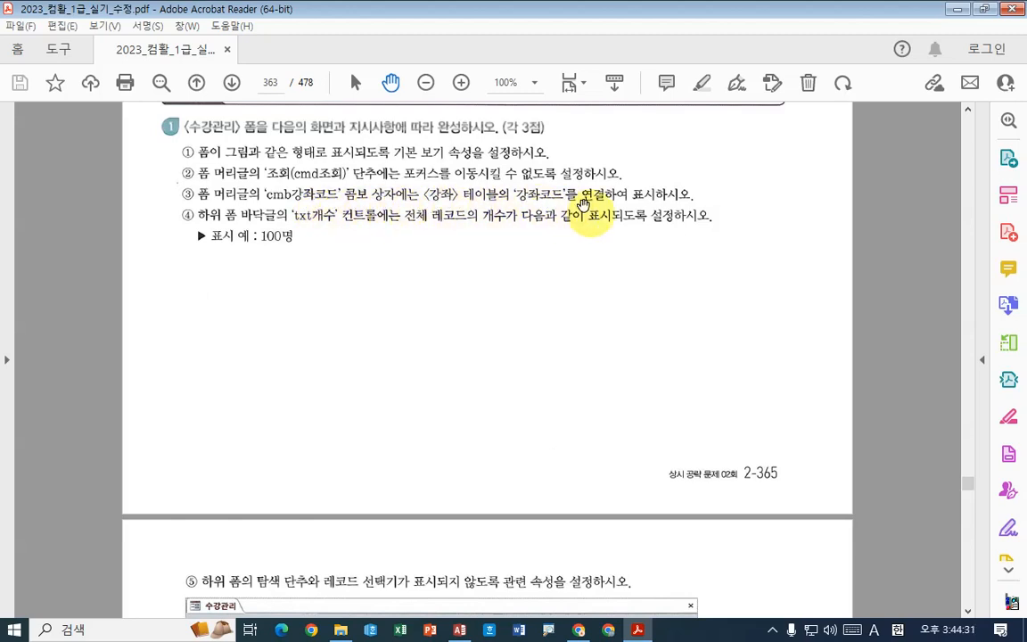
pyautogui.click(638, 630)
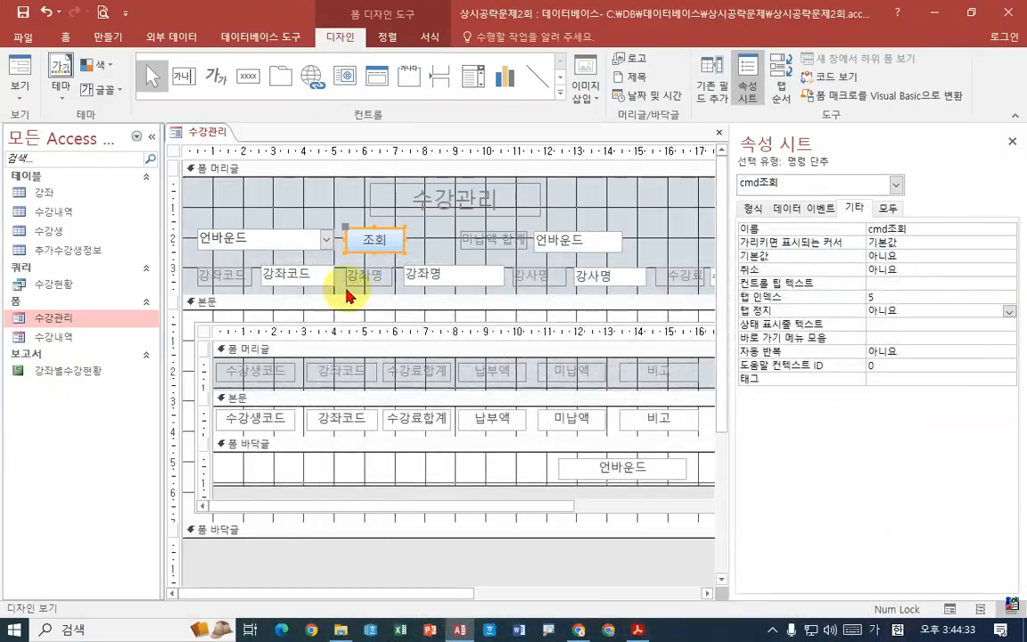
pyautogui.click(289, 241)
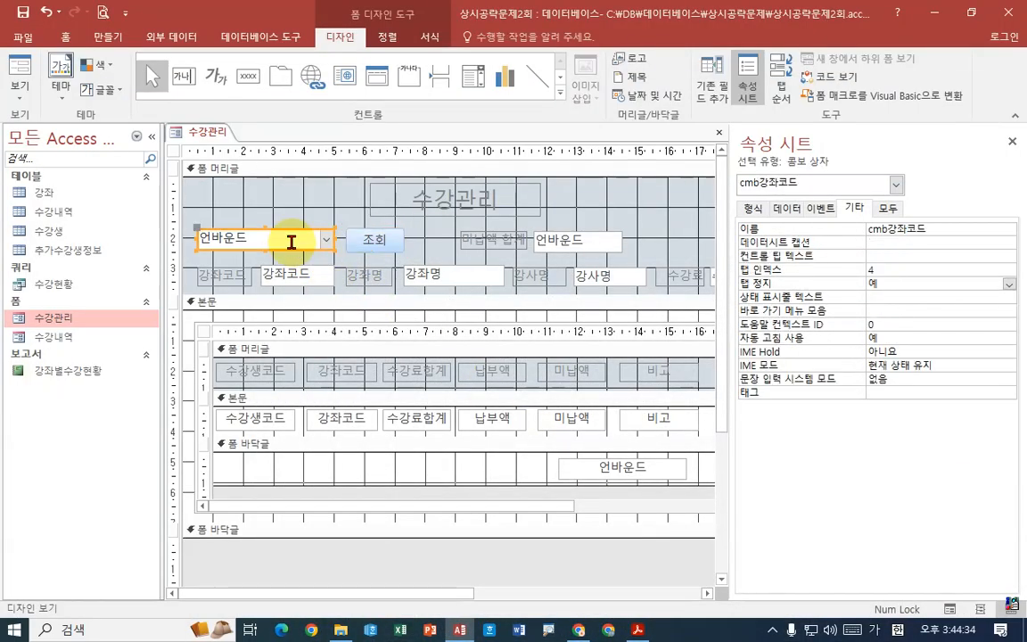
pyautogui.click(786, 208)
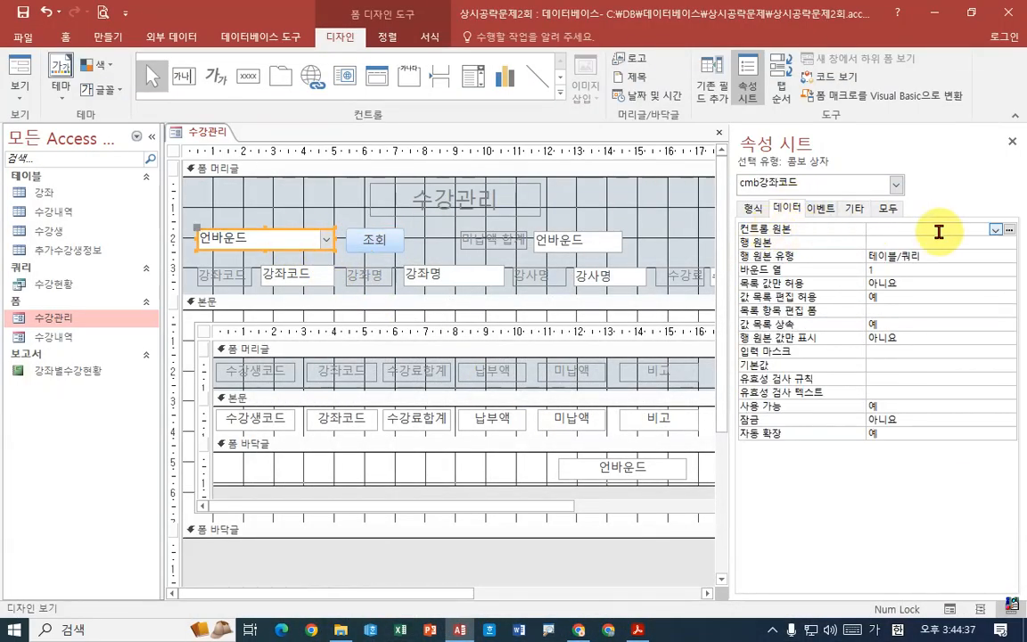
pyautogui.click(996, 230)
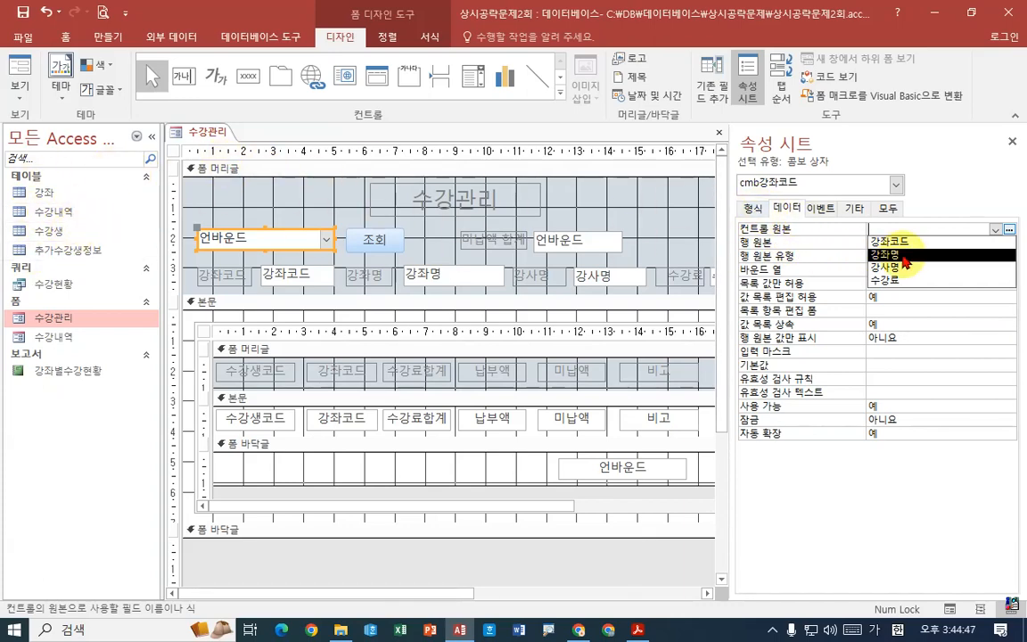
pyautogui.click(315, 238)
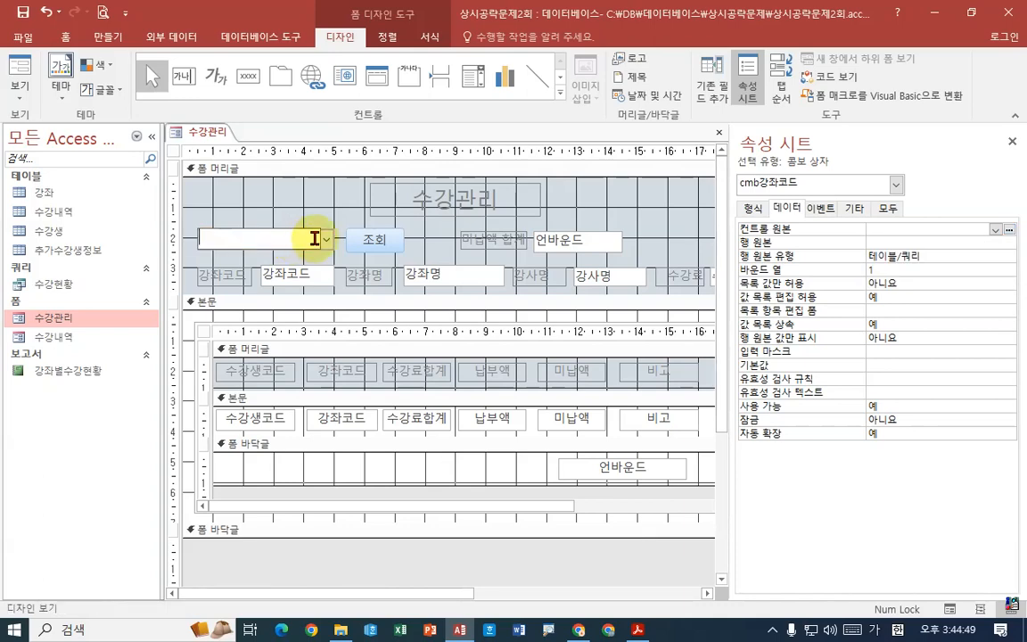
# - Start building a row source query for the cmb강좌코드 combo box and add the 강좌 table to it
pyautogui.click(939, 242)
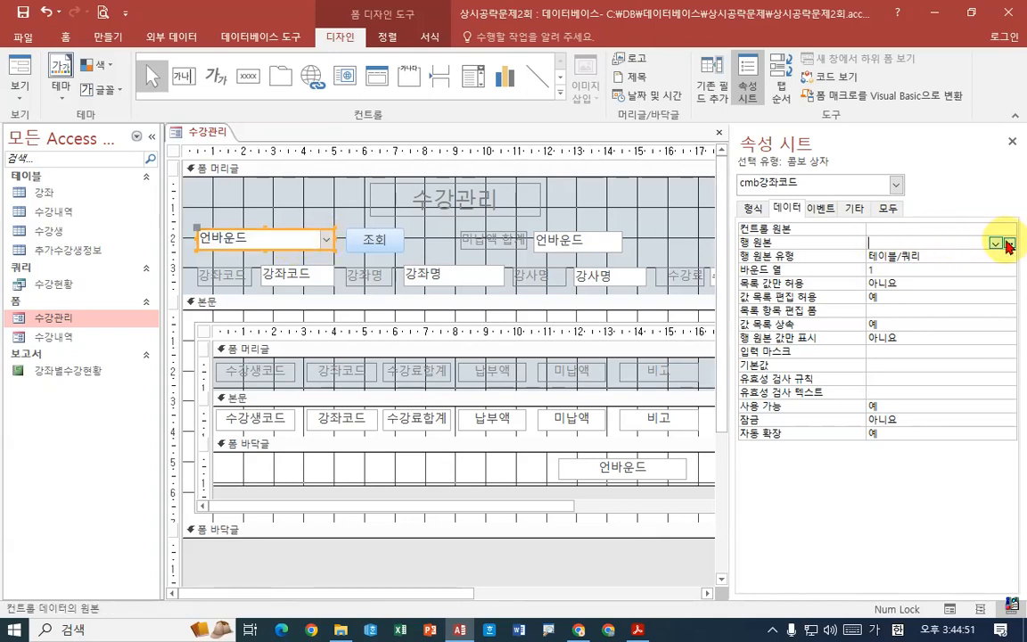
pyautogui.click(1010, 242)
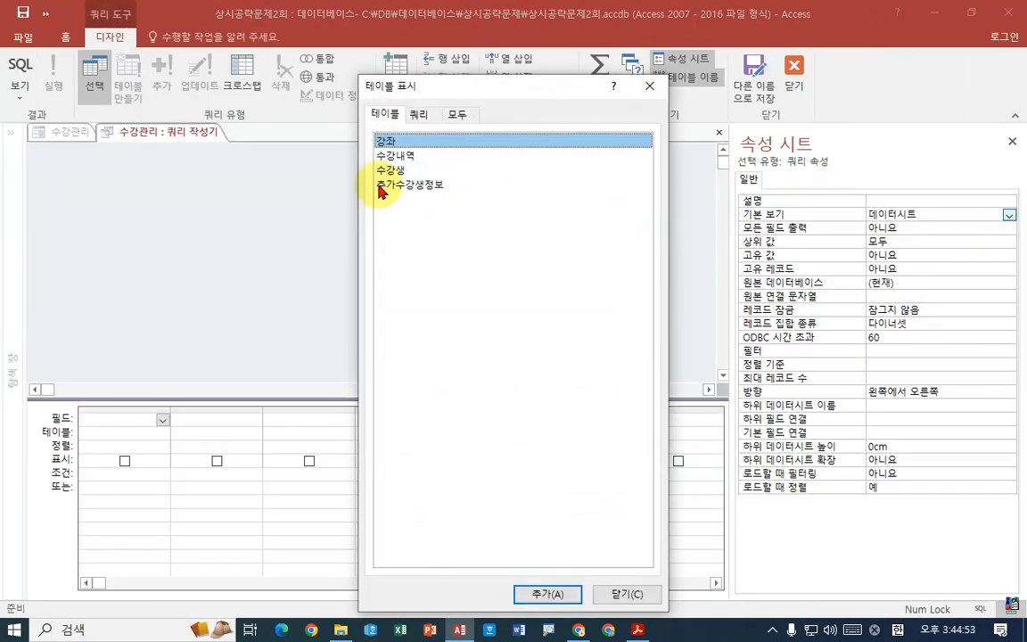
pyautogui.doubleClick(403, 140)
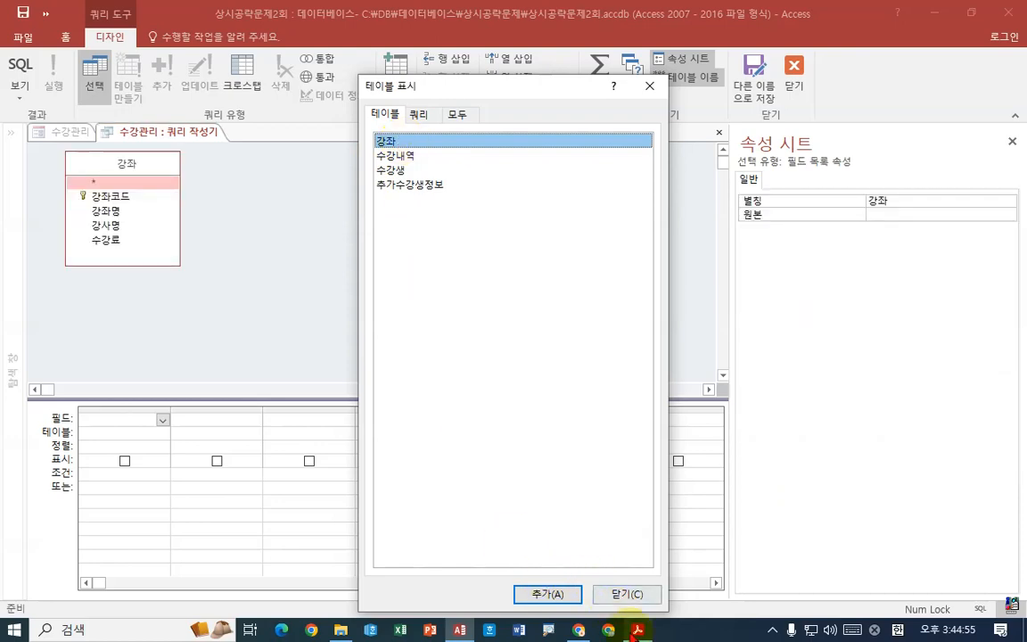
pyautogui.click(638, 630)
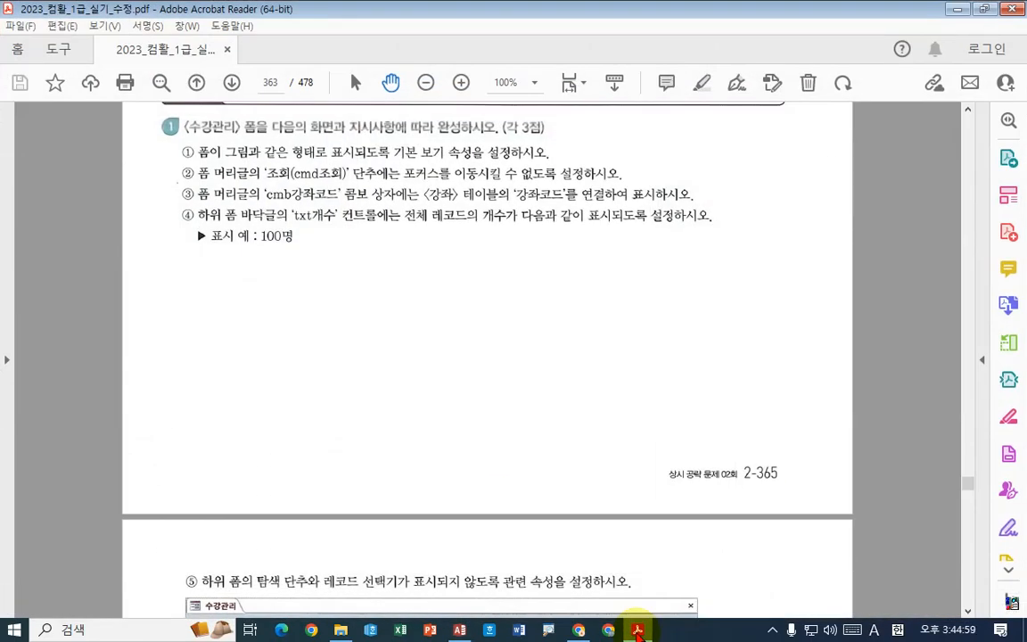
pyautogui.click(638, 629)
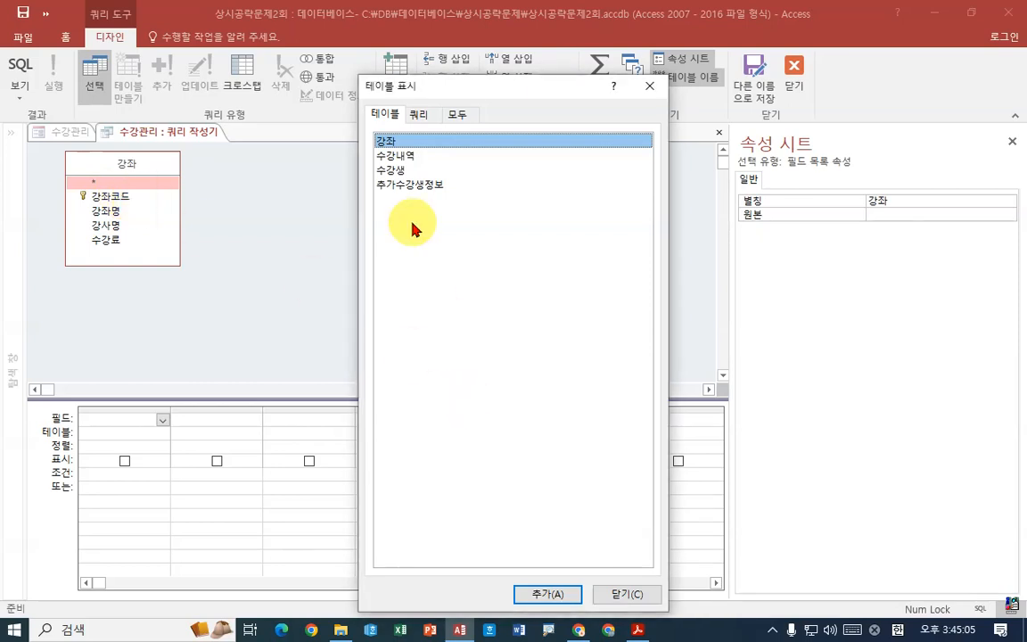
pyautogui.click(616, 593)
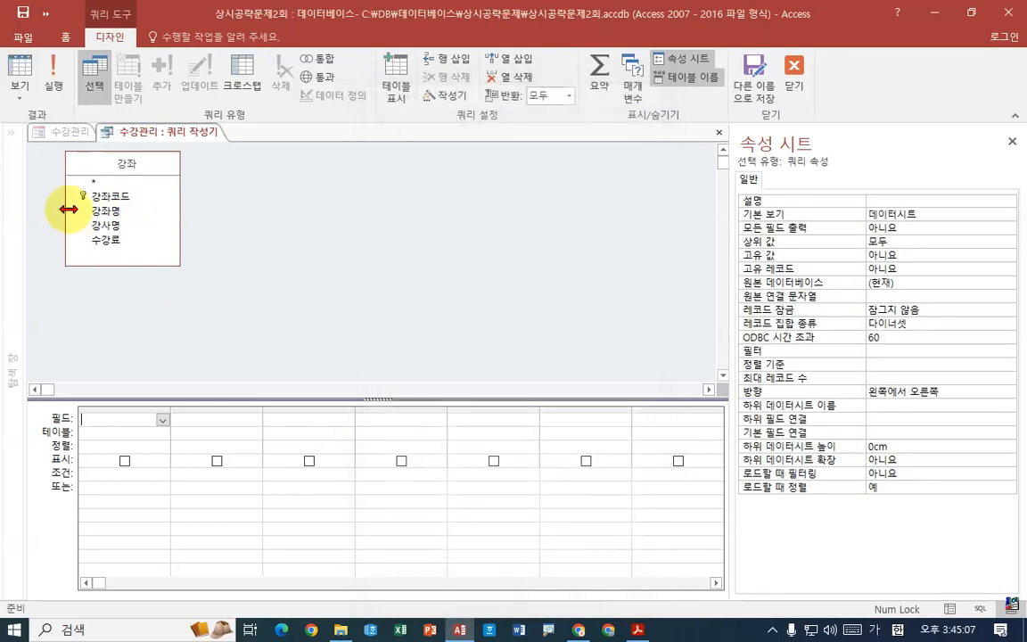
# - Add the 강좌코드 field to the row source query, and save and close the query builder
pyautogui.click(117, 197)
pyautogui.moveTo(117, 197); pyautogui.dragTo(133, 434)
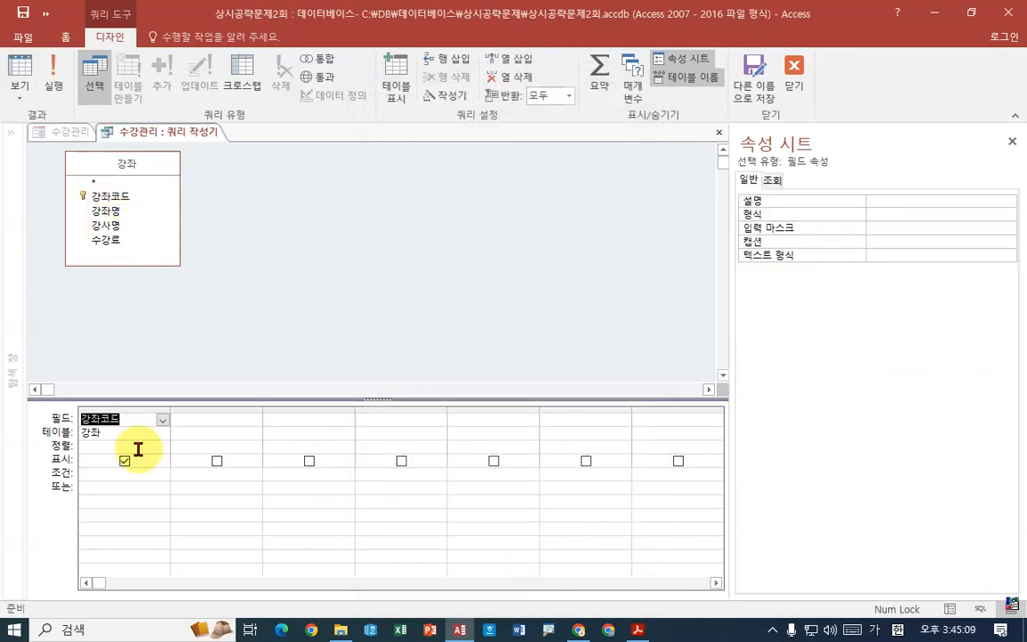
pyautogui.rightClick(204, 131)
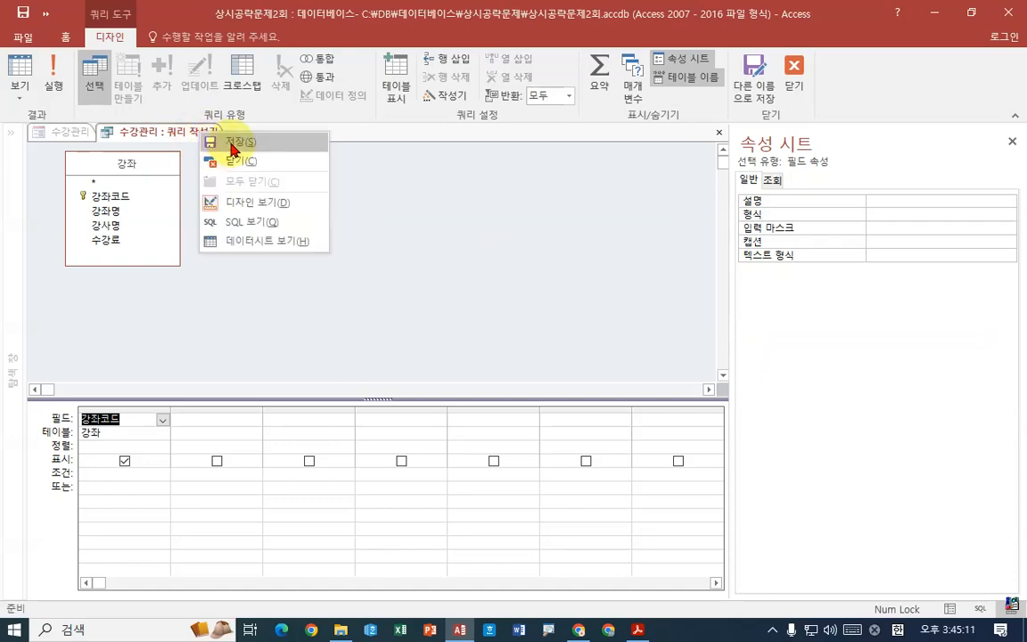
pyautogui.click(232, 142)
pyautogui.rightClick(194, 133)
pyautogui.click(222, 164)
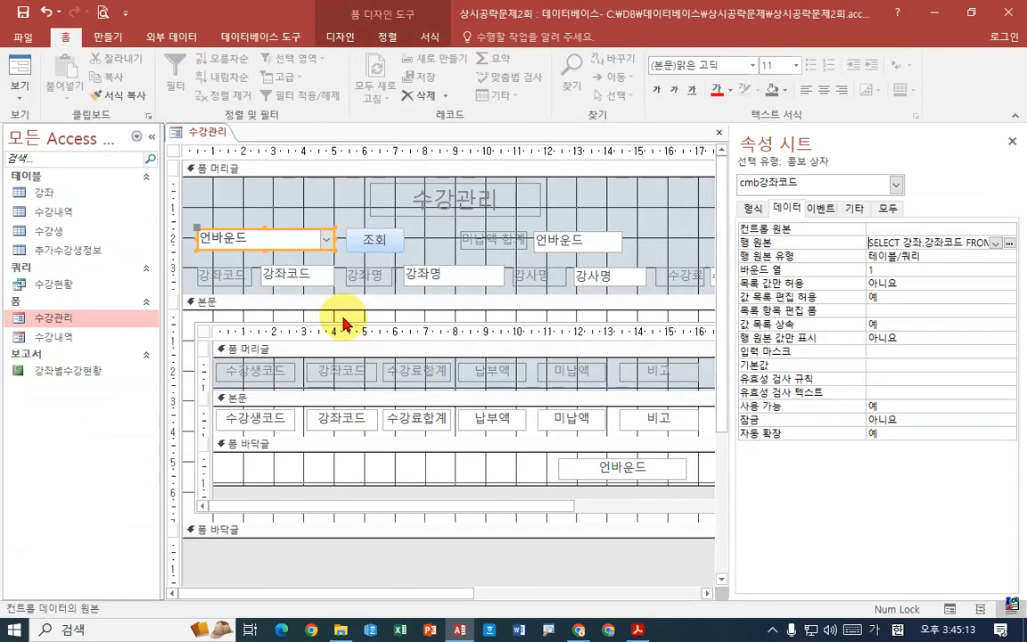
# - Save the 수강관리 form, and check the course code combo box's list in form view
pyautogui.rightClick(204, 131)
pyautogui.click(226, 140)
pyautogui.rightClick(219, 134)
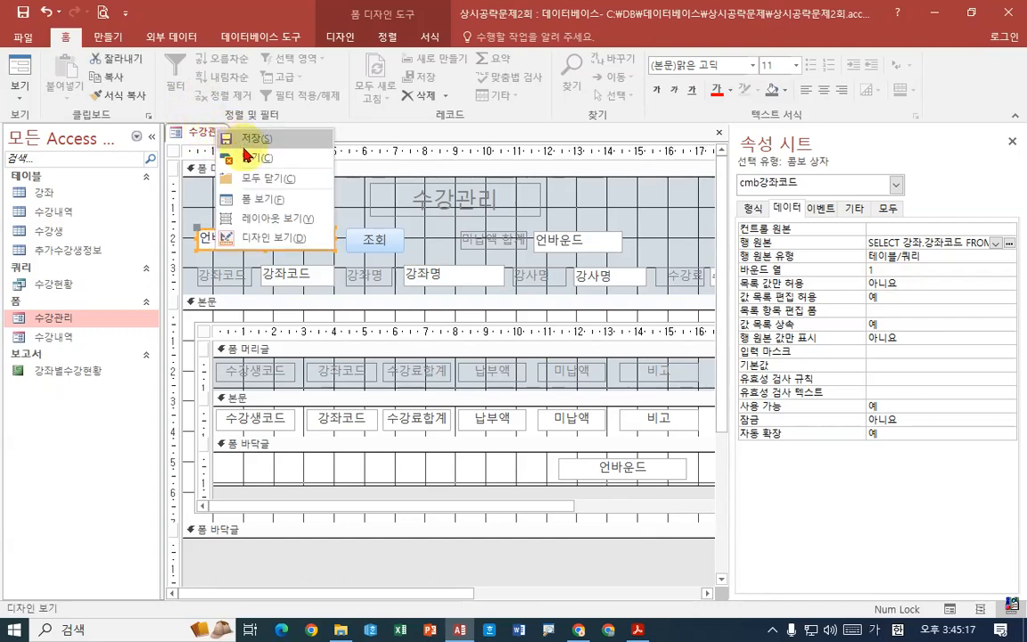
pyautogui.click(198, 202)
pyautogui.click(323, 207)
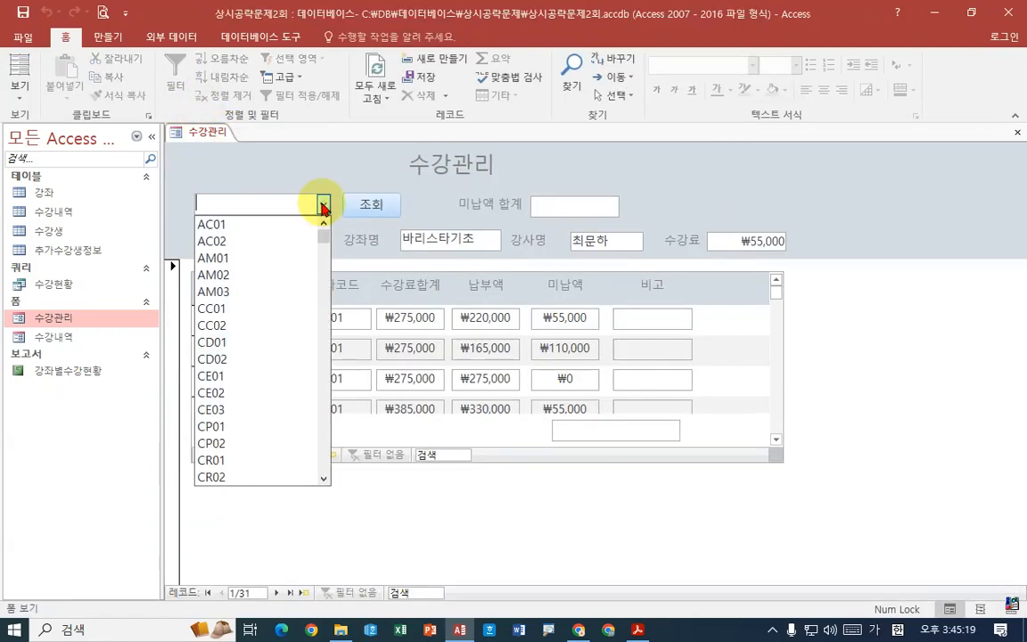
# - Return the 수강관리 form to design view and check the column count and bound column of the cmb강좌코드 combo box
pyautogui.rightClick(213, 133)
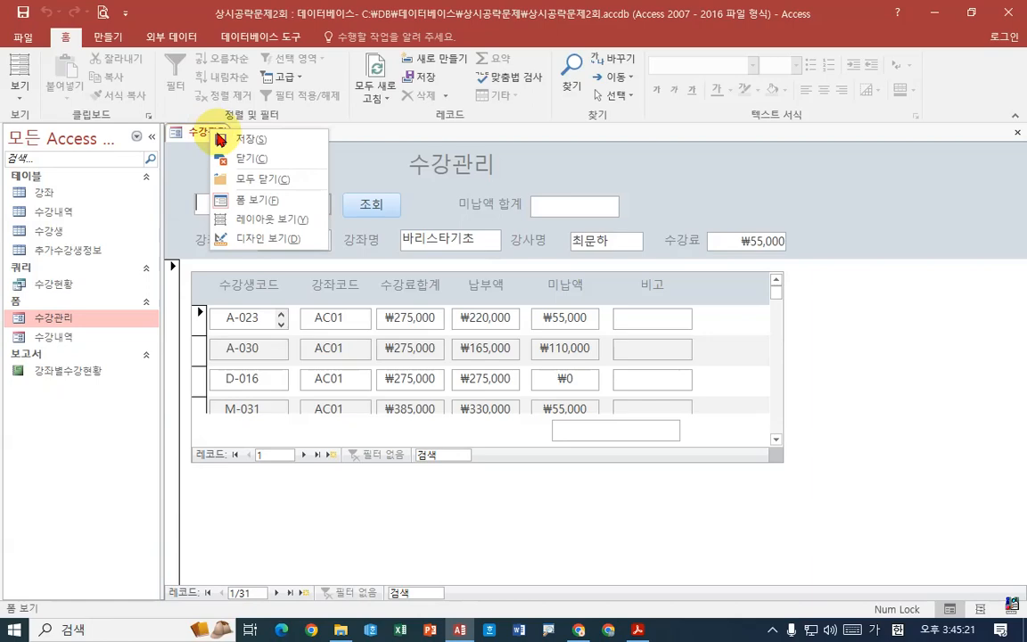
pyautogui.click(233, 233)
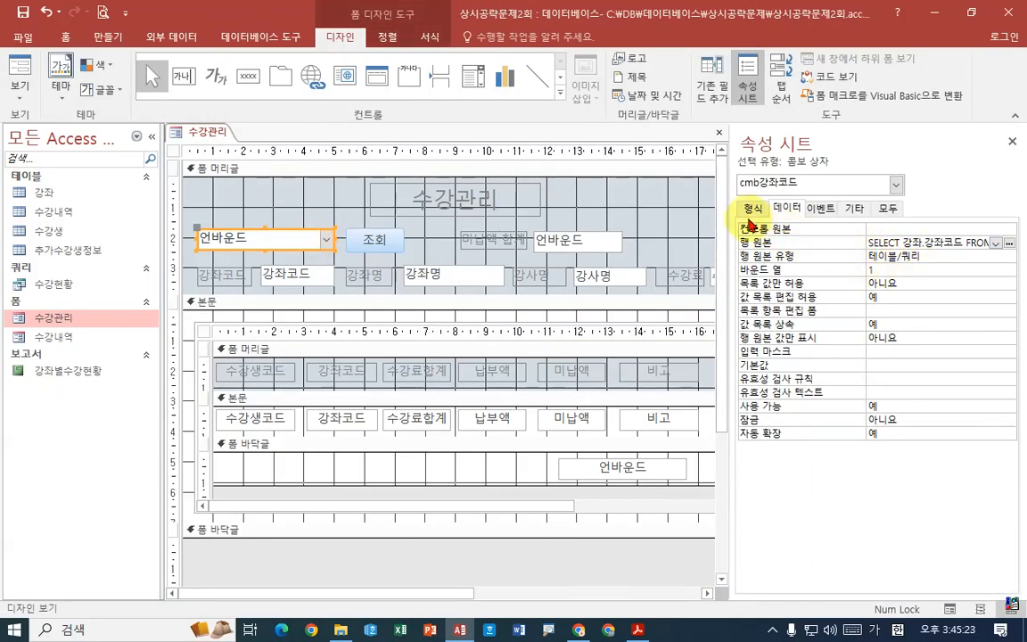
pyautogui.click(754, 208)
pyautogui.click(886, 270)
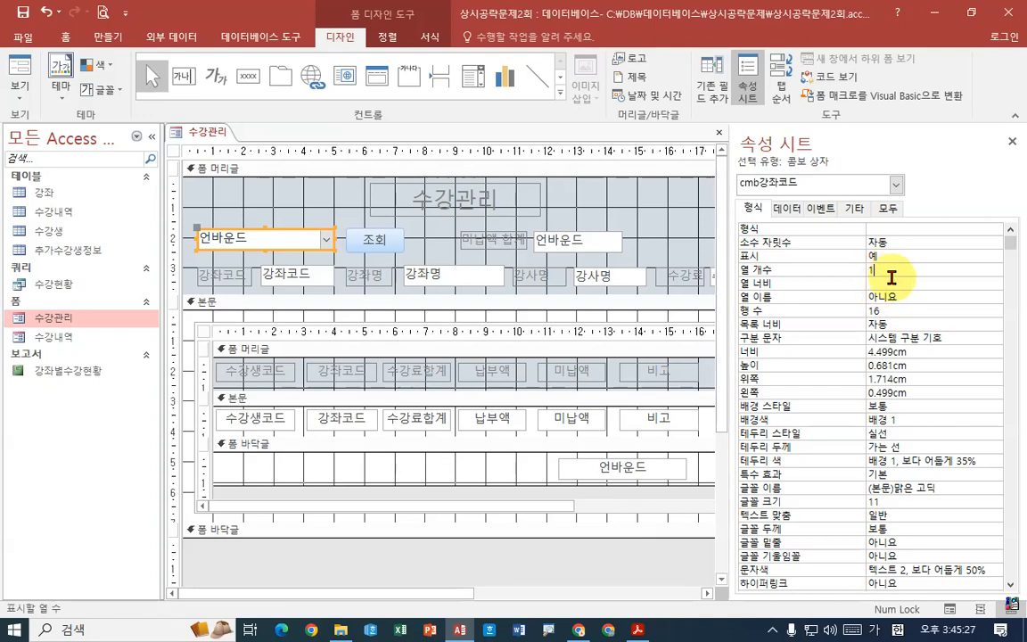
pyautogui.click(788, 208)
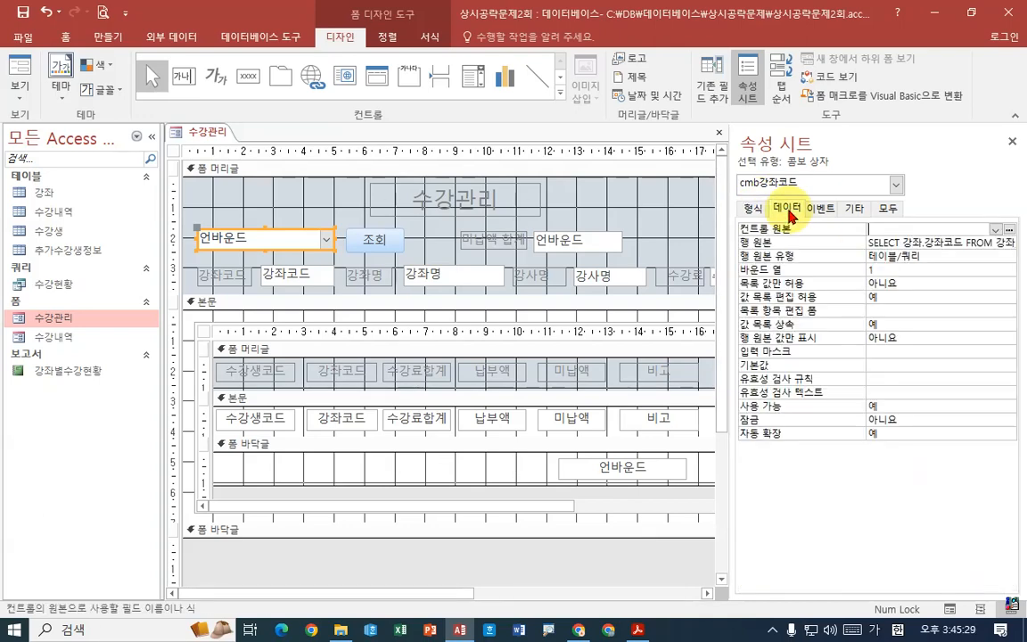
pyautogui.click(890, 272)
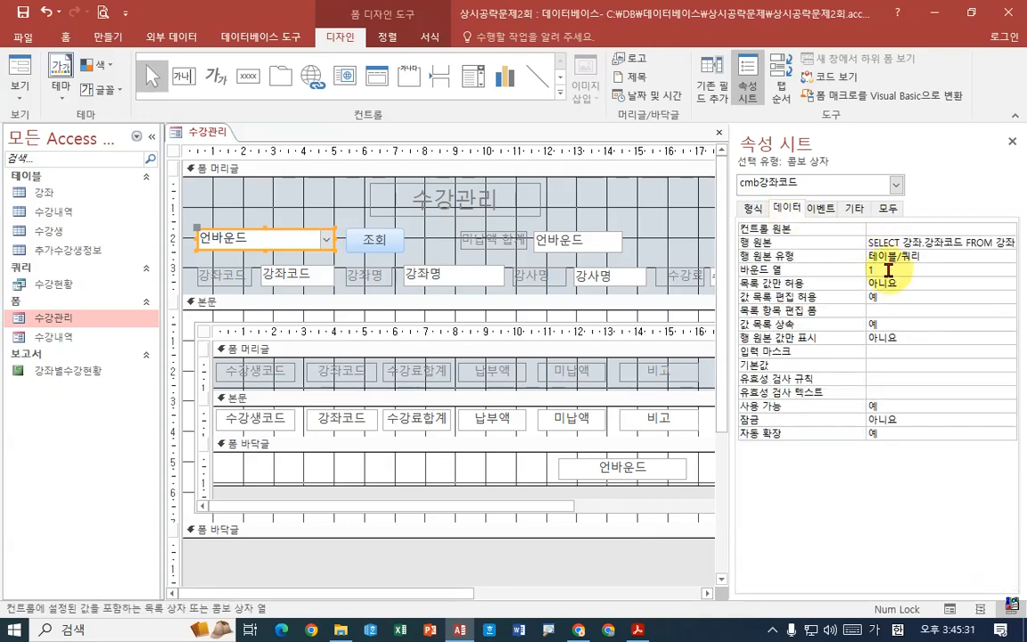
# - Open the combo box's row source query in SQL view, put the SELECT statement on one line and examine it
pyautogui.click(959, 241)
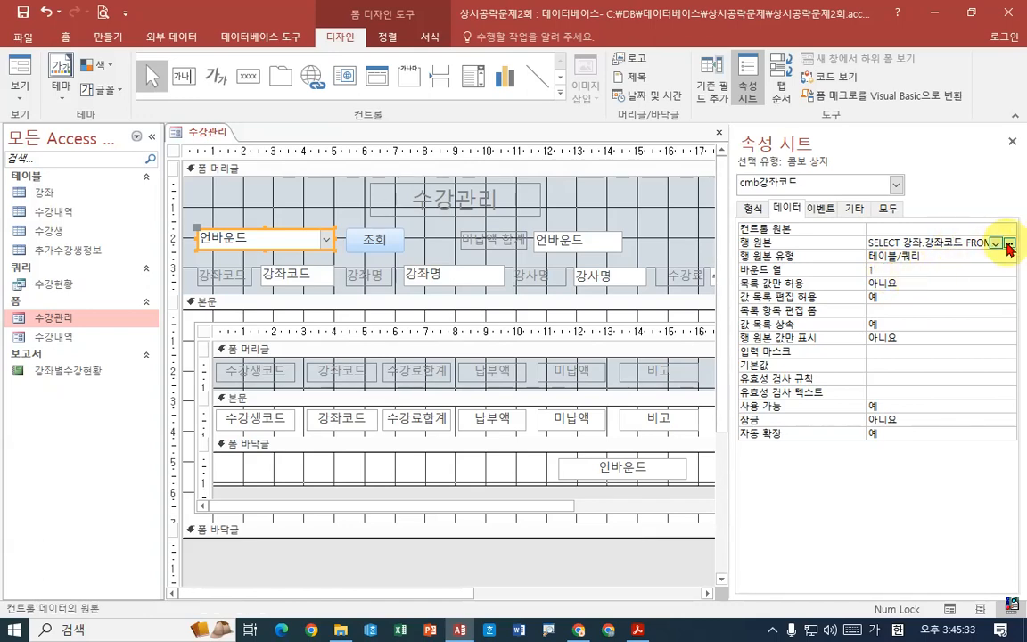
pyautogui.click(1011, 242)
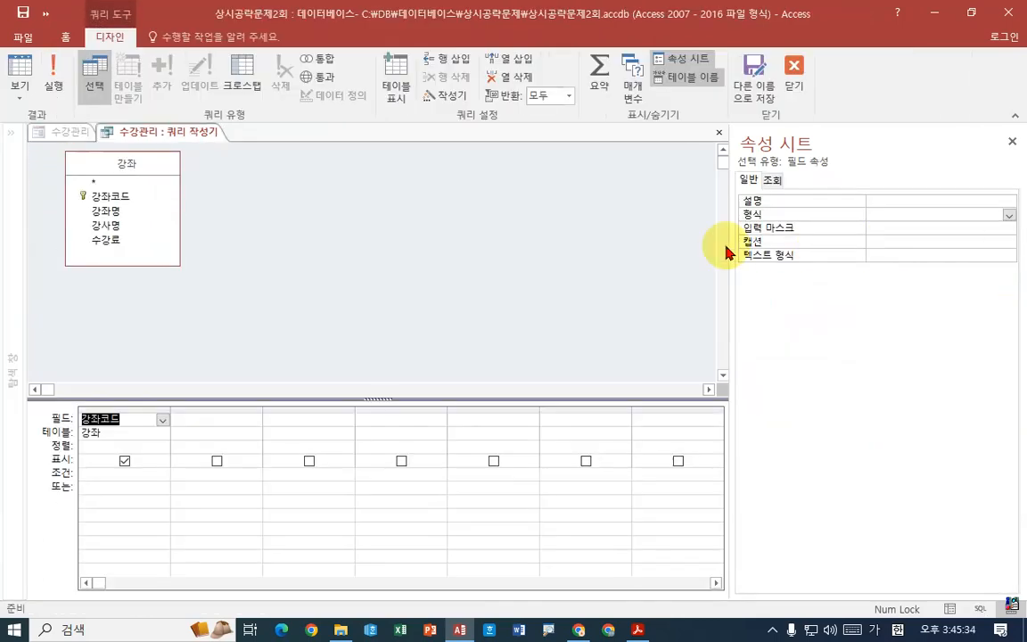
pyautogui.click(22, 100)
pyautogui.click(35, 159)
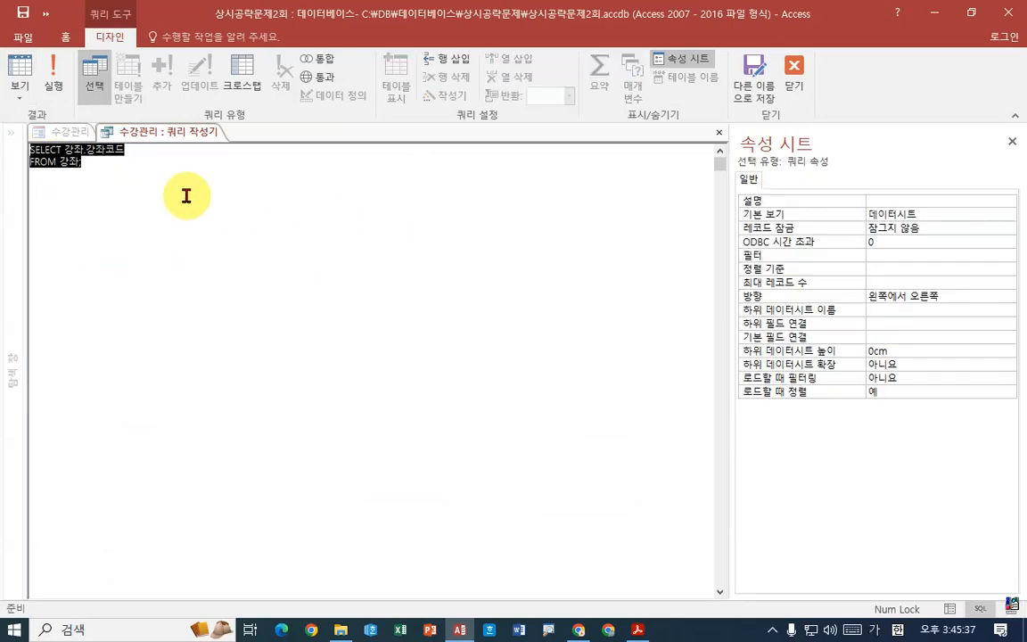
pyautogui.click(155, 154)
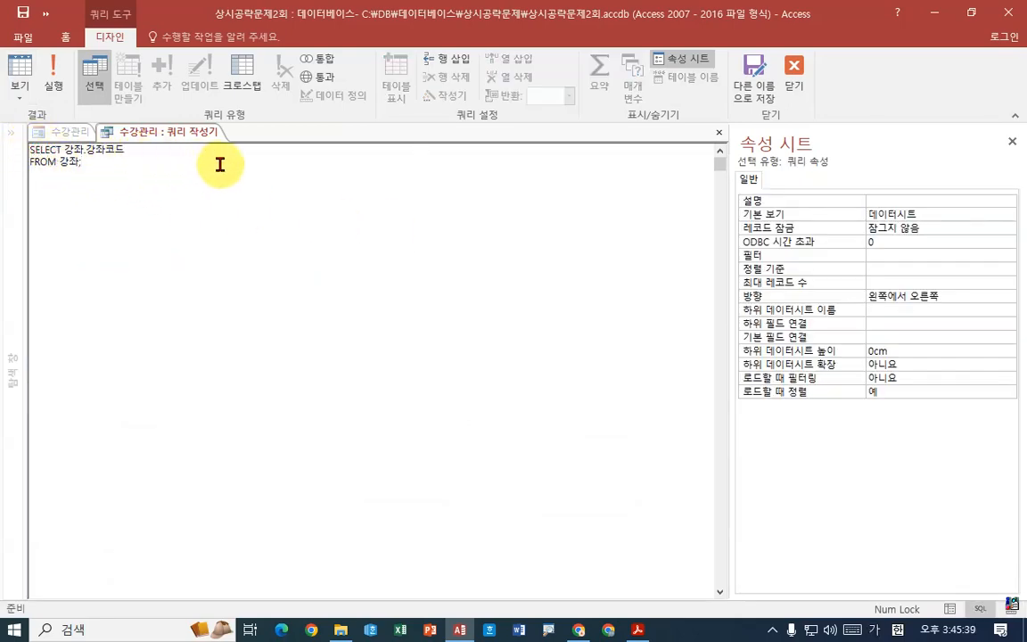
pyautogui.press('Delete')
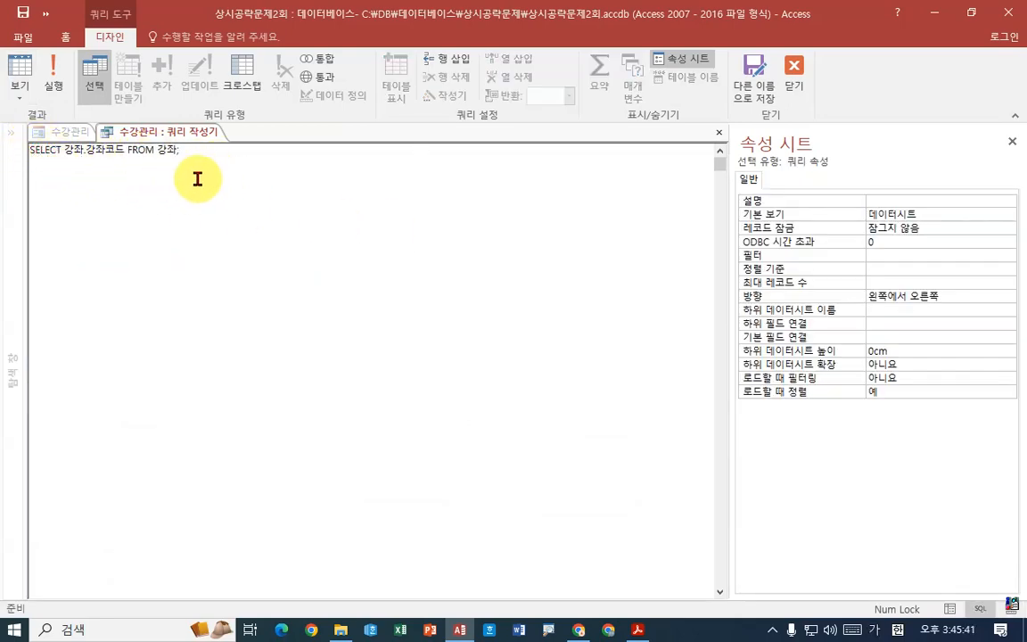
pyautogui.moveTo(42, 138); pyautogui.dragTo(542, 139)
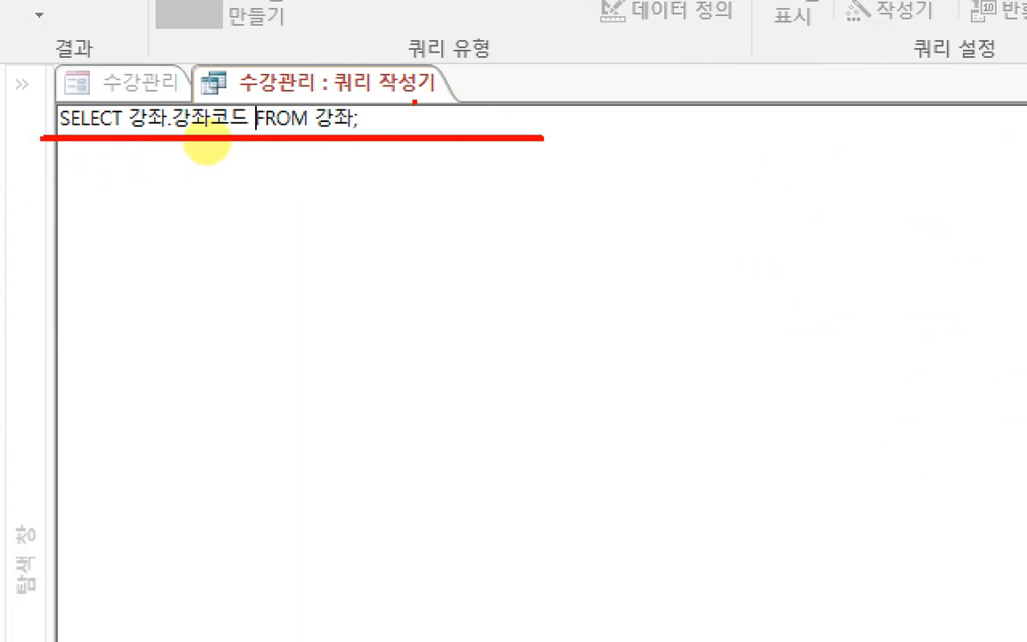
pyautogui.moveTo(415, 102); pyautogui.dragTo(463, 89)
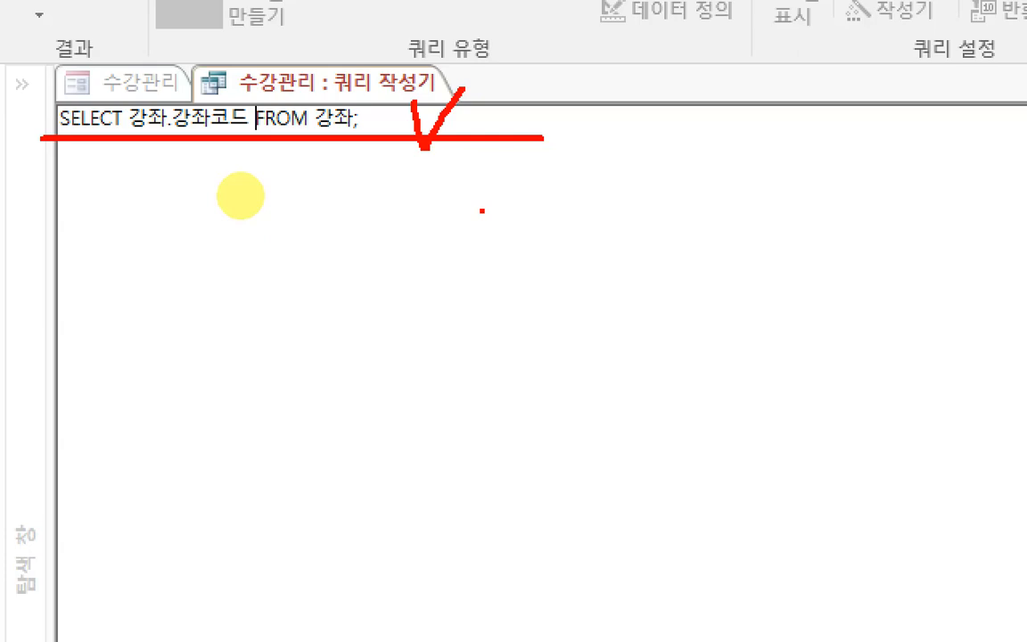
# - Close the query builder and check the cmb강좌코드 combo box's row source type
pyautogui.rightClick(422, 90)
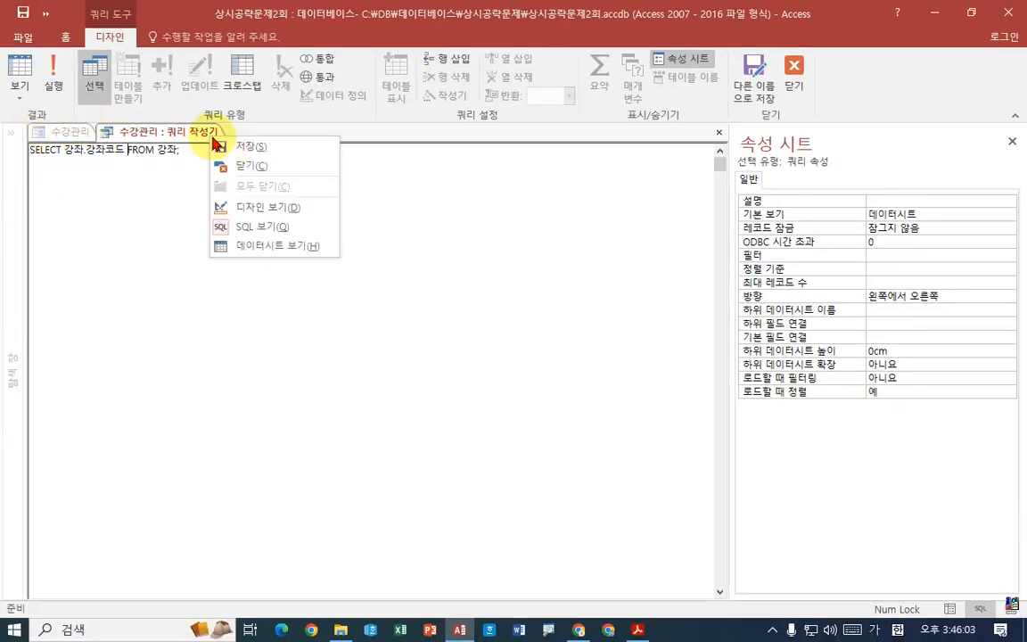
pyautogui.click(201, 136)
pyautogui.rightClick(198, 138)
pyautogui.click(205, 164)
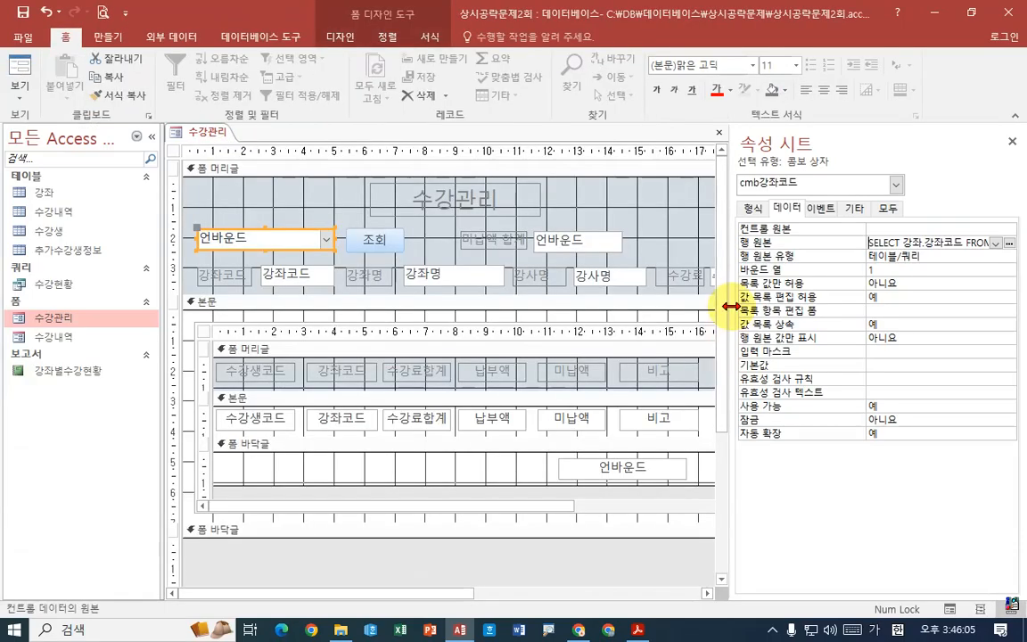
pyautogui.click(851, 256)
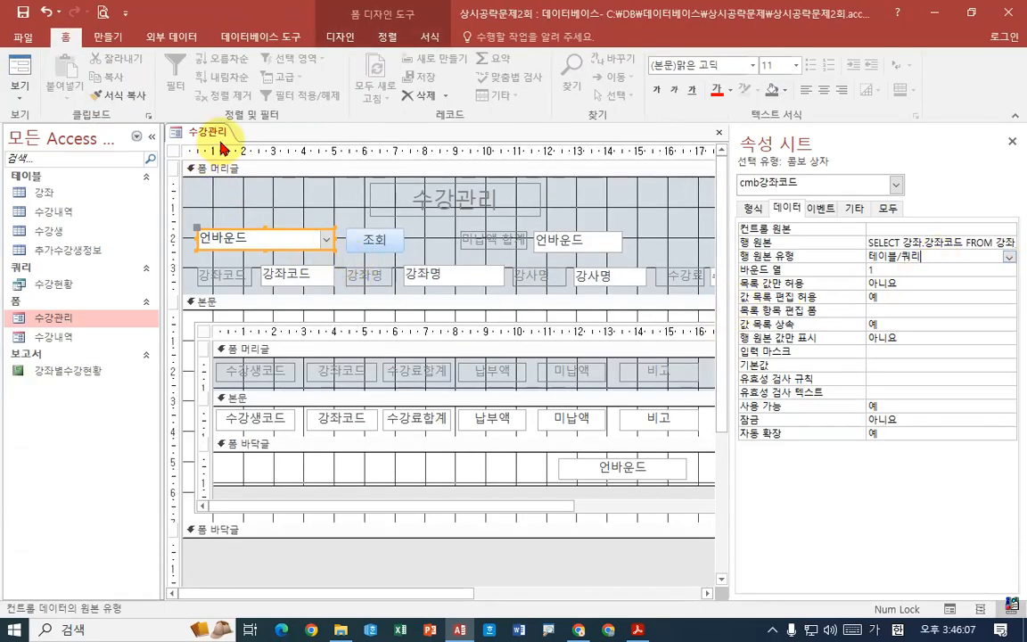
# - Switch to Acrobat Reader and read instructions ④ and ⑤ about the txt개수 control and the subform's navigation buttons and record selectors
pyautogui.click(639, 630)
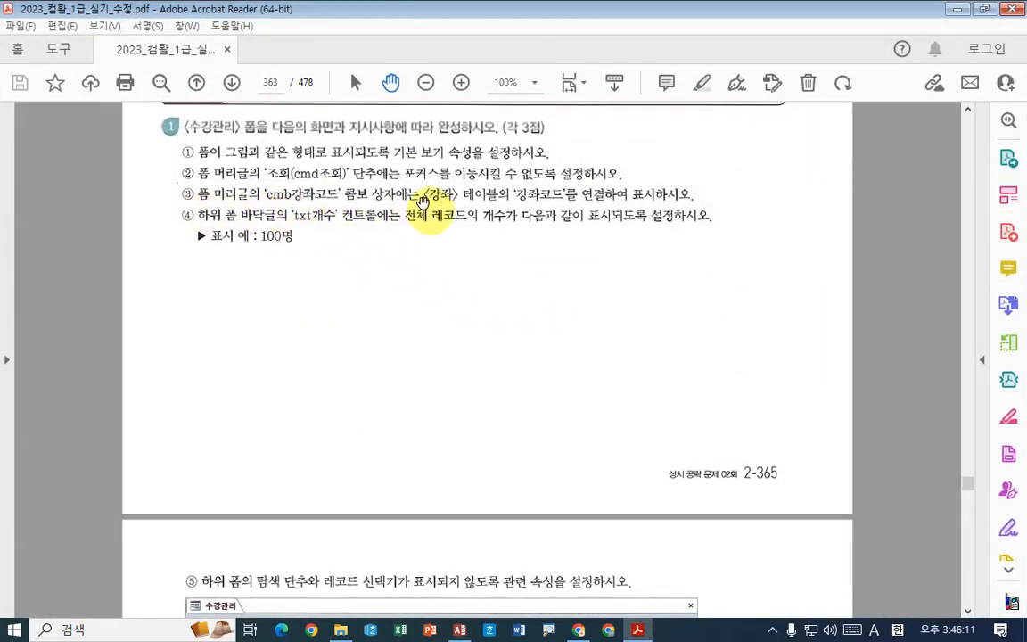
pyautogui.scroll(-1, 407, 260)
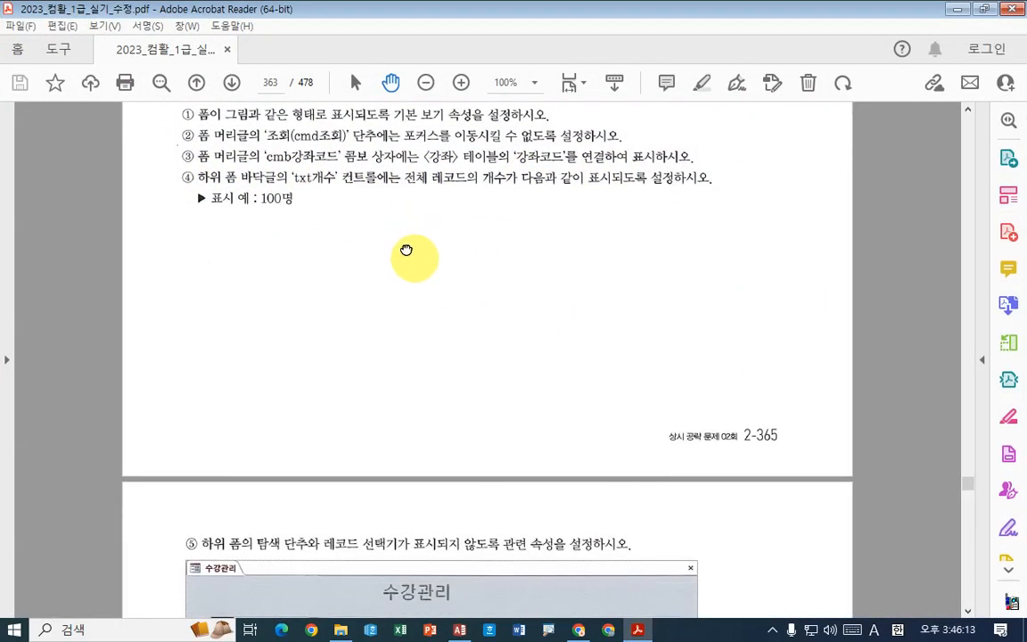
pyautogui.scroll(-1, 406, 250)
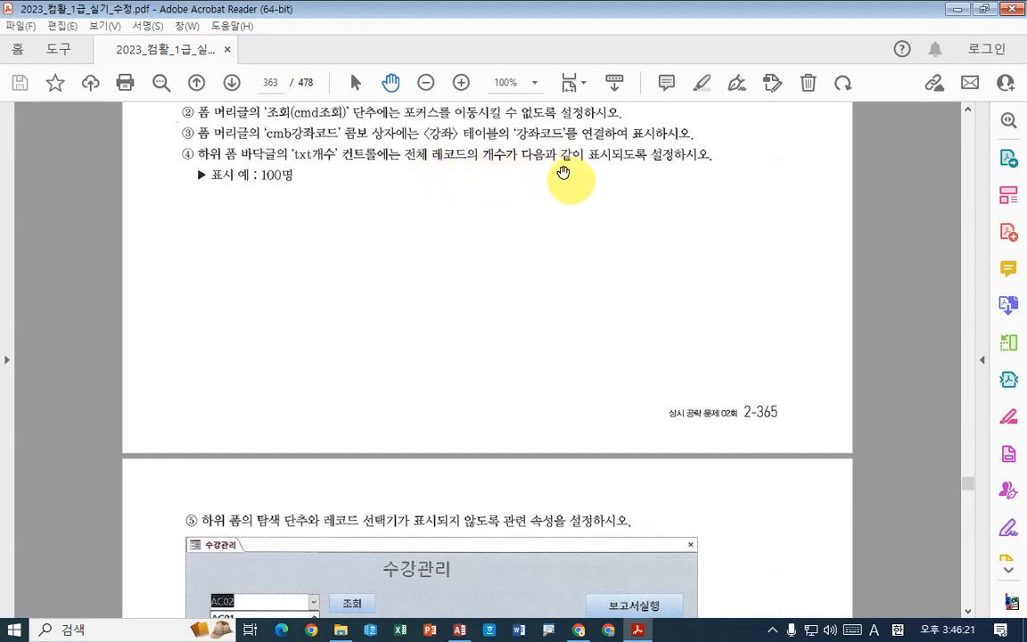
pyautogui.scroll(-5, 486, 190)
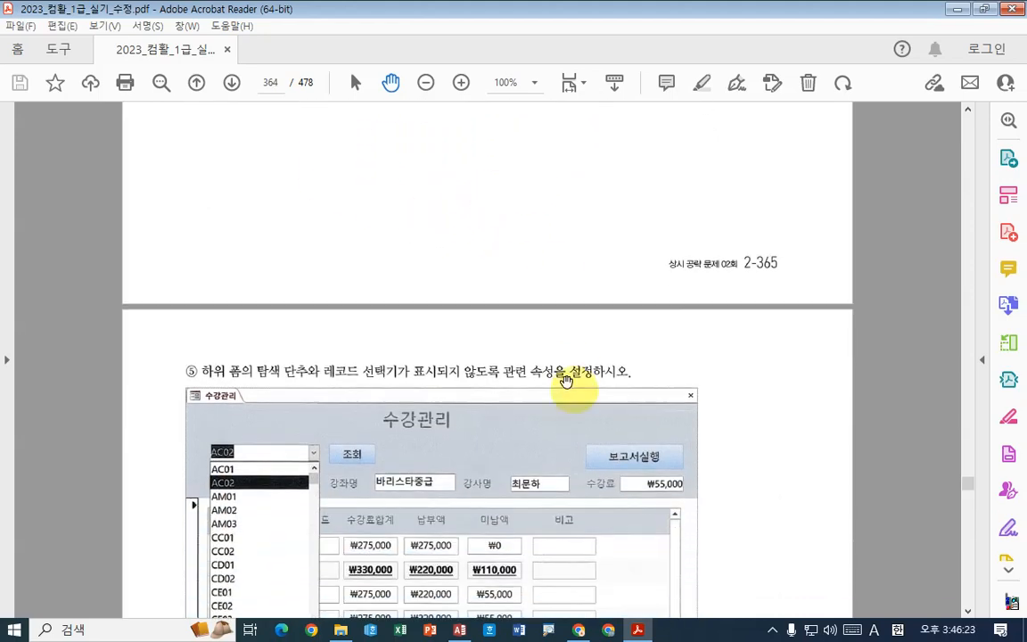
pyautogui.scroll(6, 534, 375)
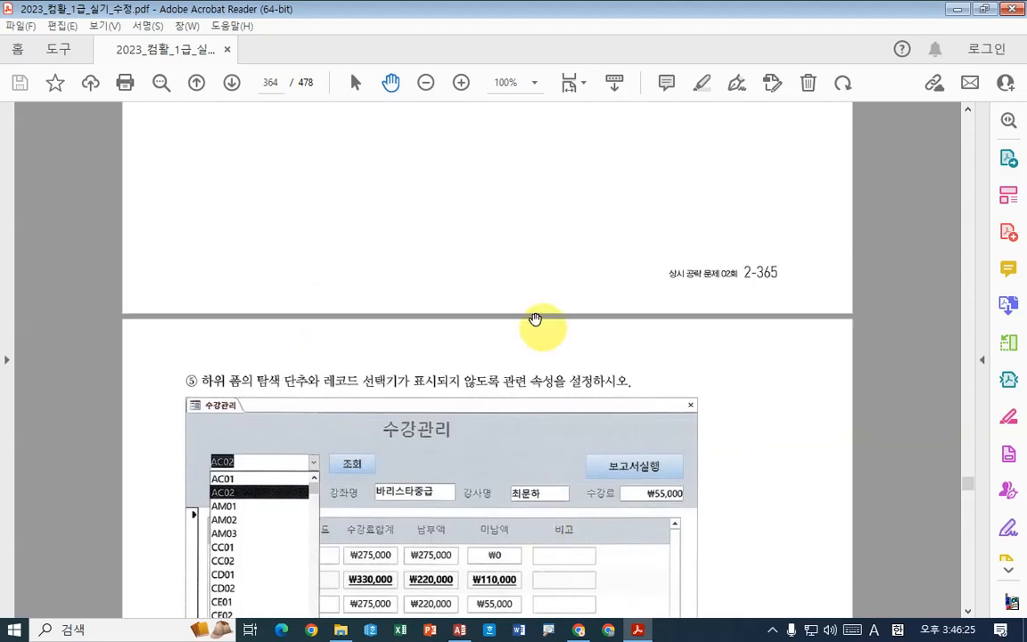
pyautogui.scroll(-3, 409, 252)
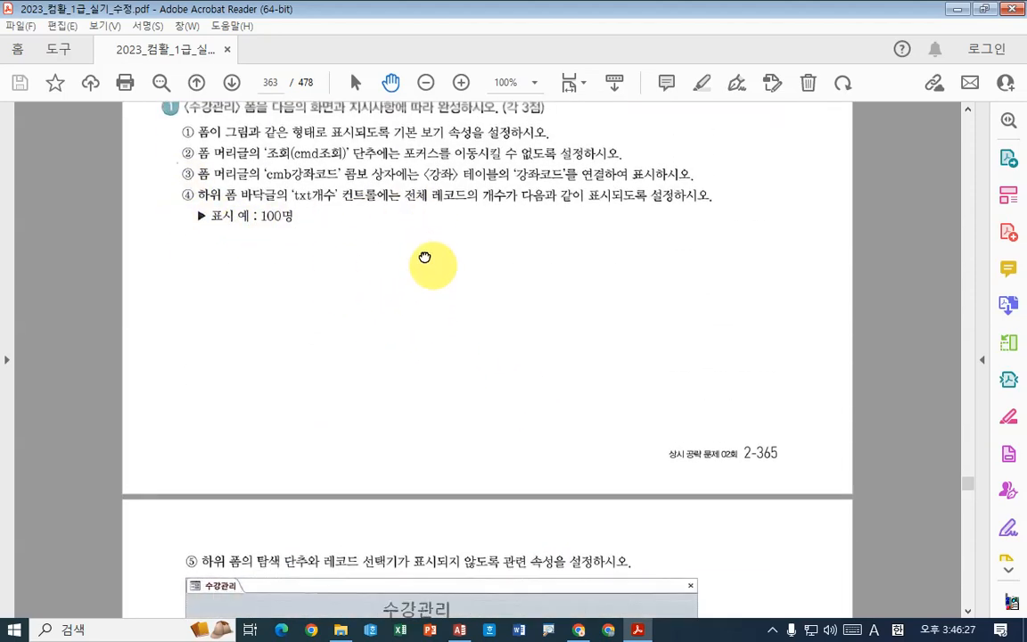
pyautogui.scroll(1, 440, 255)
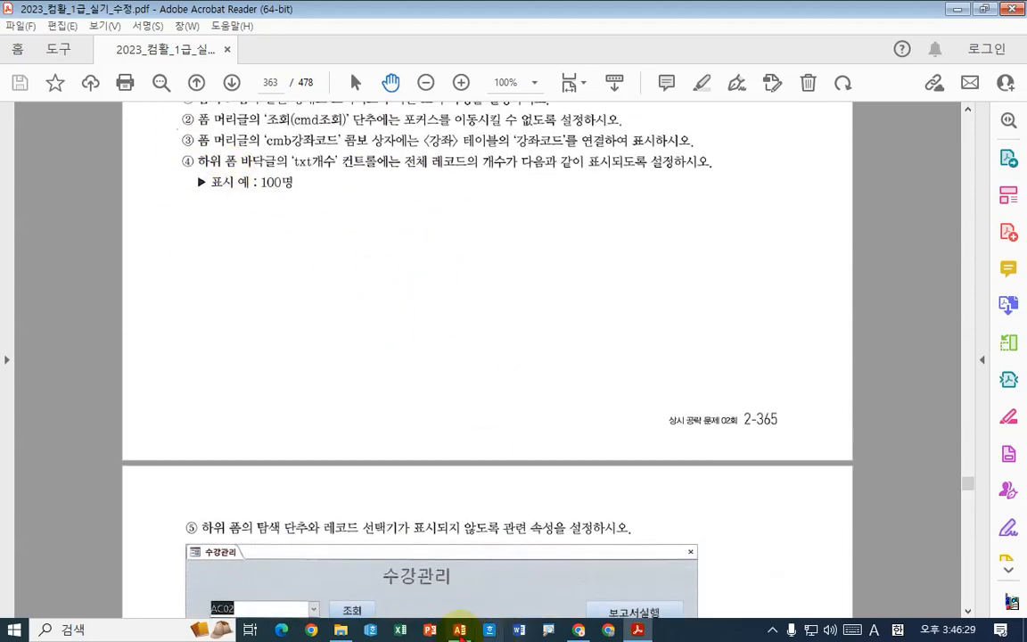
# - In Access, set the control source of the txt개수 text box in the subform footer to =Count(*) & "명"
pyautogui.hotkey('alt', 'Tab')
pyautogui.click(567, 465)
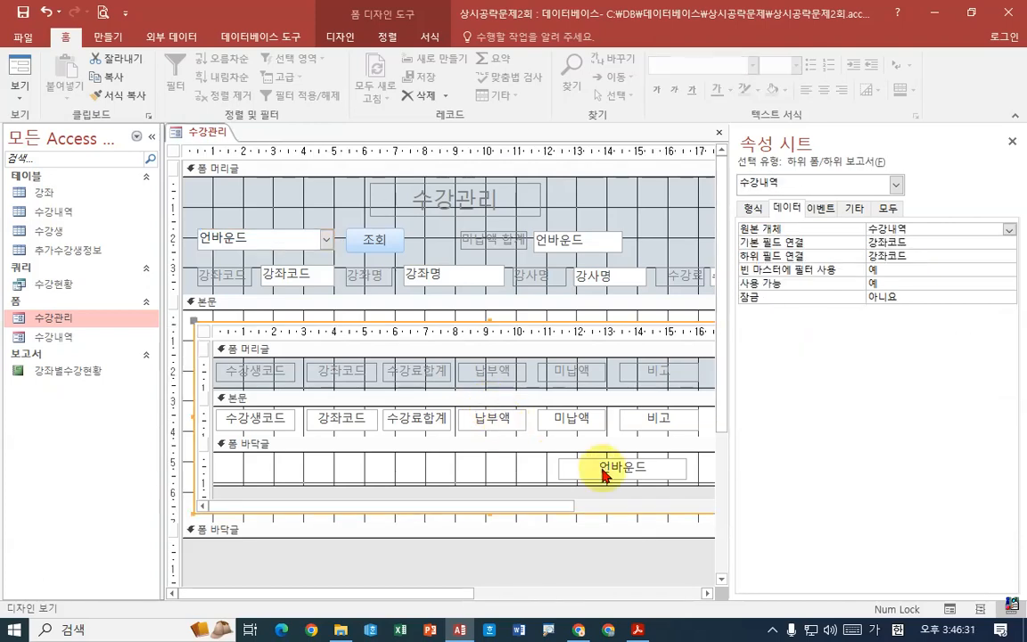
pyautogui.click(575, 466)
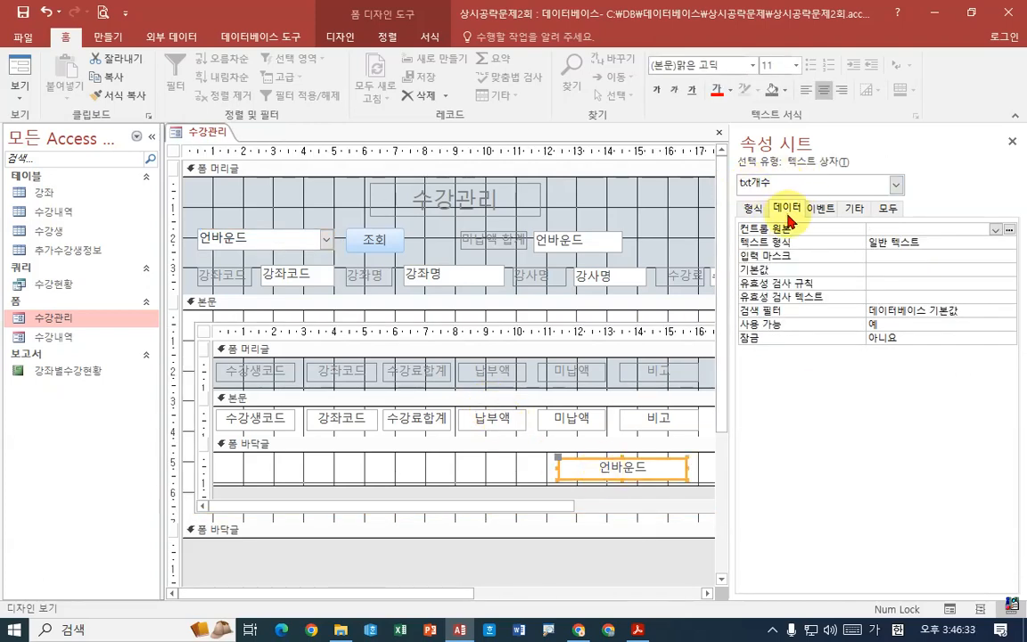
pyautogui.click(1009, 230)
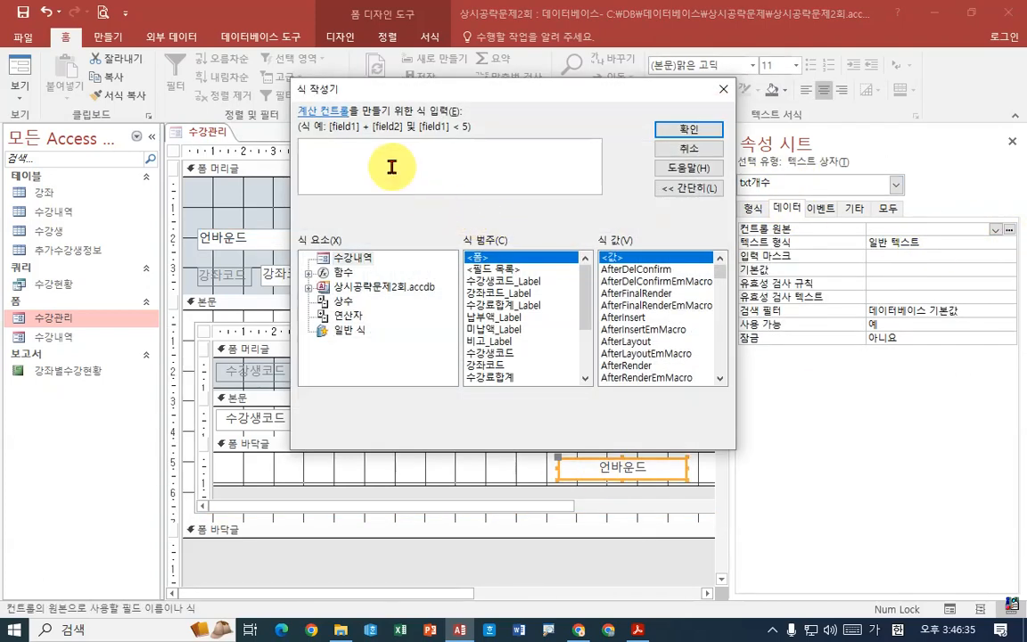
pyautogui.press('BackSpace')
pyautogui.press('BackSpace')
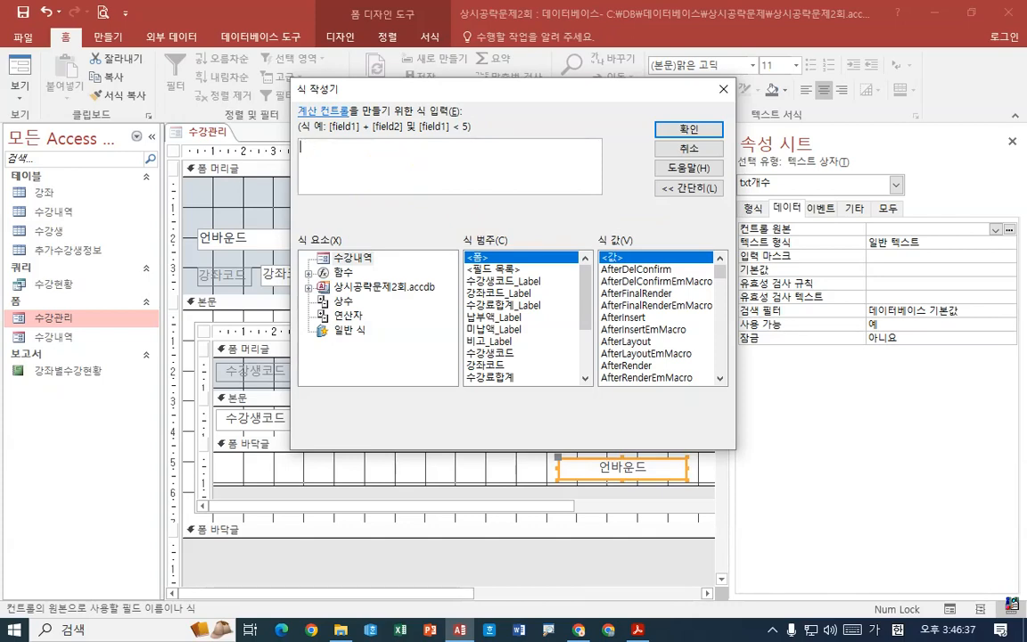
pyautogui.write('count(*)')
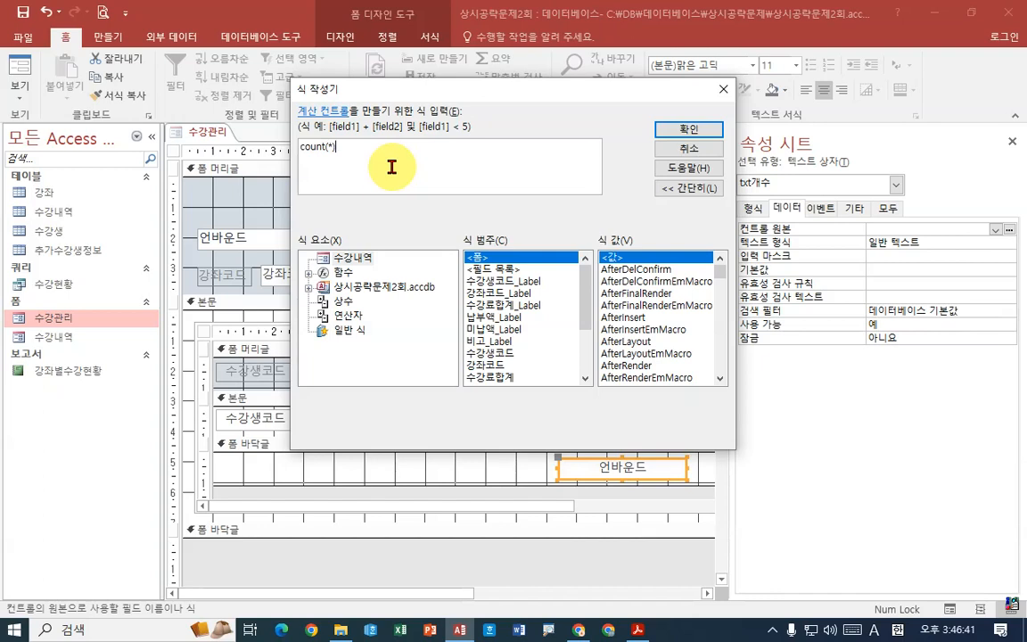
pyautogui.write('& ')
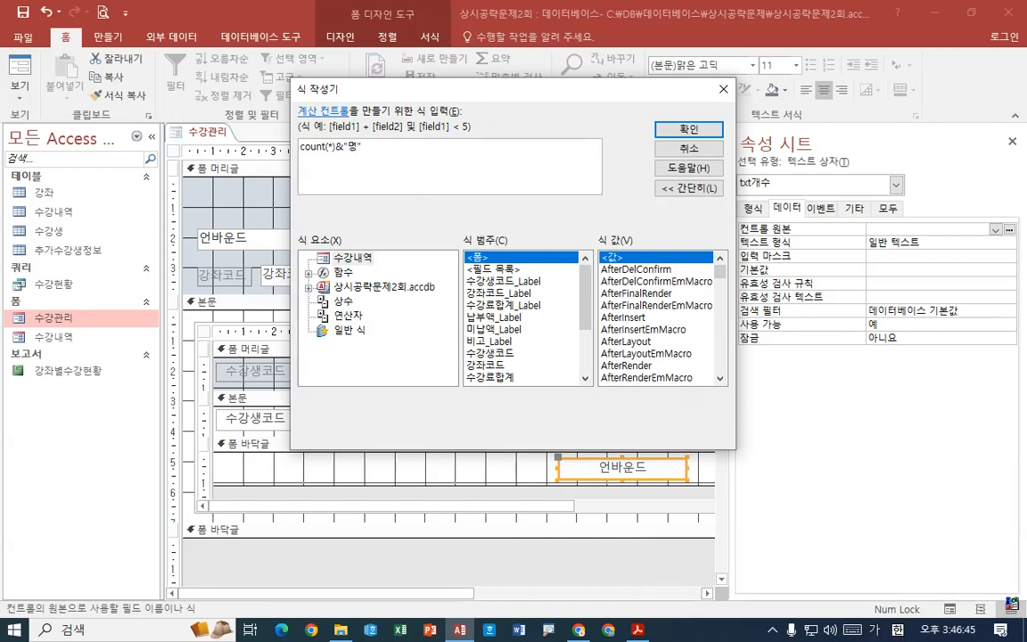
pyautogui.write('"명"')
pyautogui.press('Return')
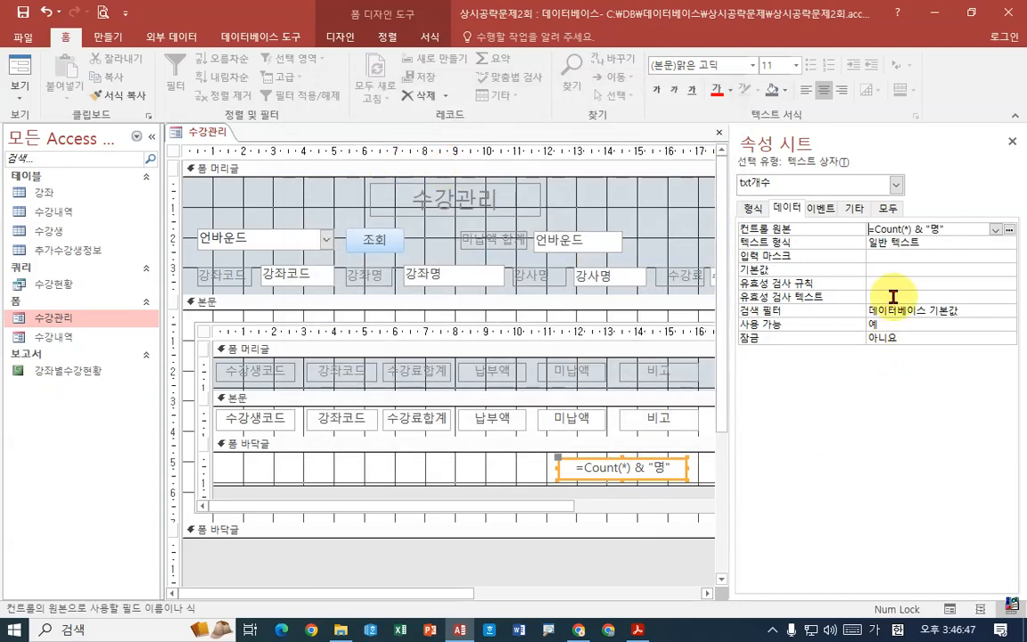
# - Switch the 수강관리 form to form view and step through the subform records to check the record count box
pyautogui.click(206, 138)
pyautogui.rightClick(206, 138)
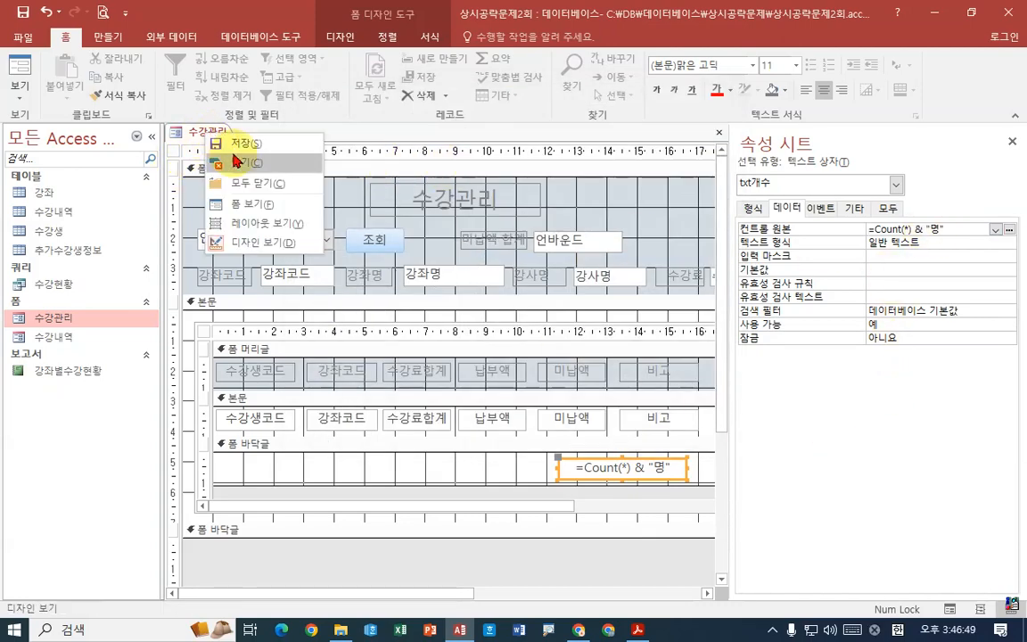
pyautogui.click(214, 184)
pyautogui.click(628, 438)
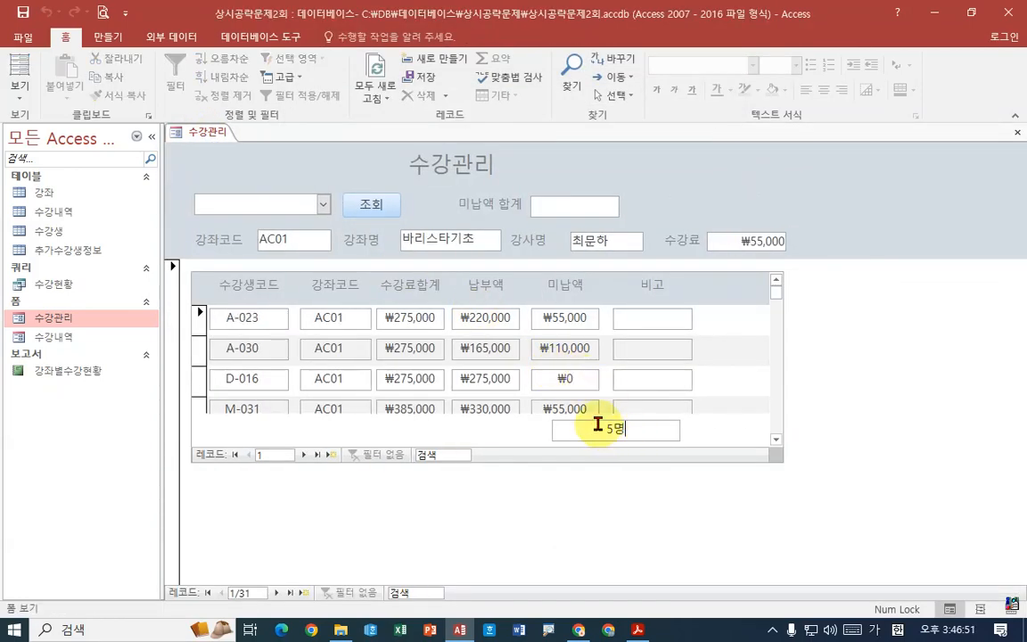
pyautogui.click(305, 455)
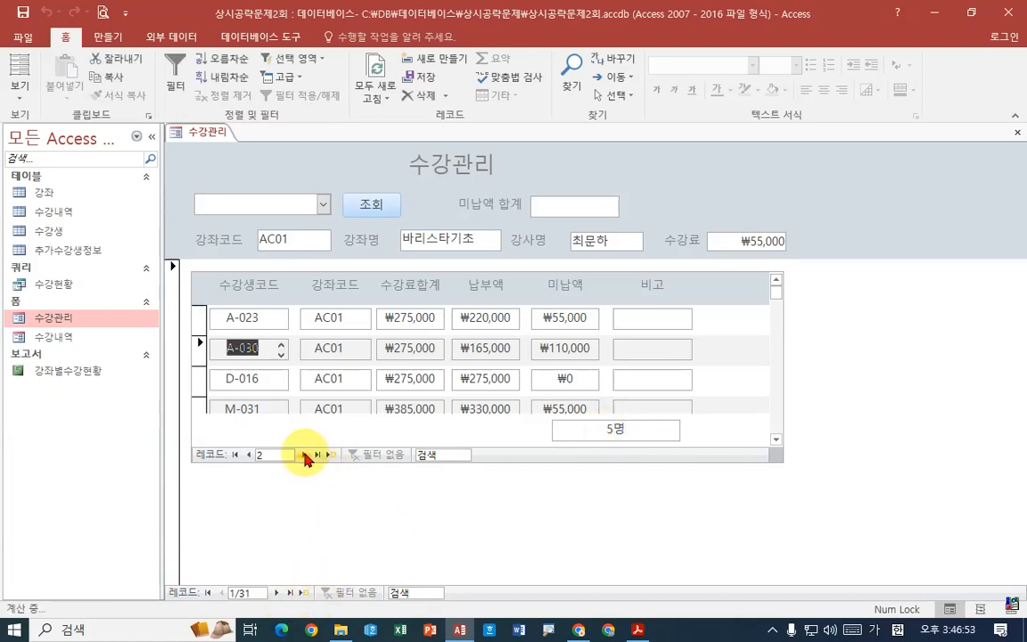
pyautogui.click(305, 455)
pyautogui.click(305, 454)
pyautogui.click(305, 455)
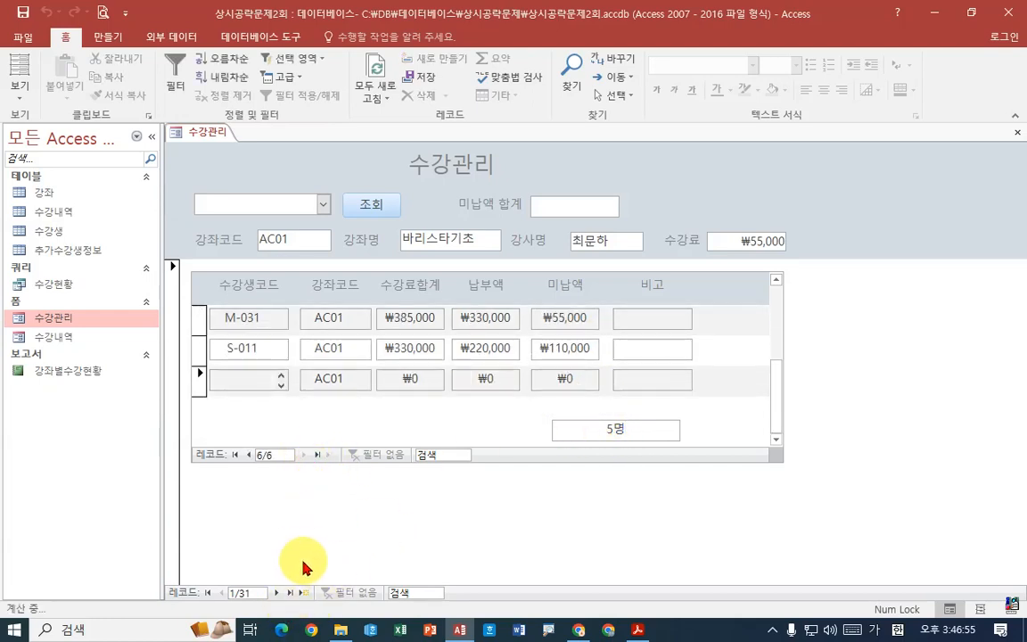
# - Browse the main form forward to course AM03 to check the subform's record count for other courses
pyautogui.click(278, 592)
pyautogui.click(278, 592)
pyautogui.click(278, 592)
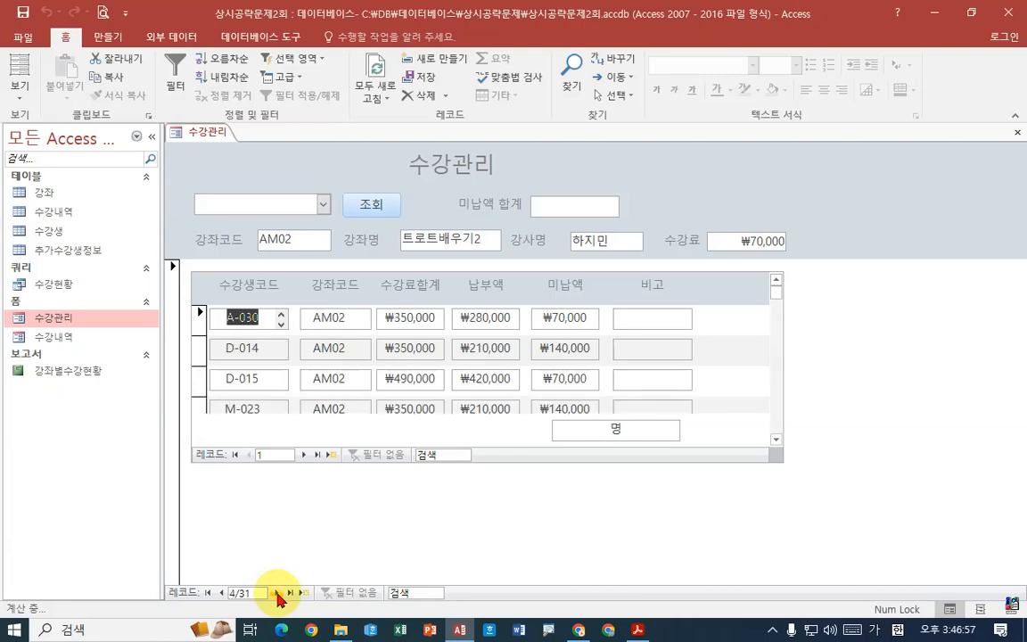
pyautogui.click(279, 592)
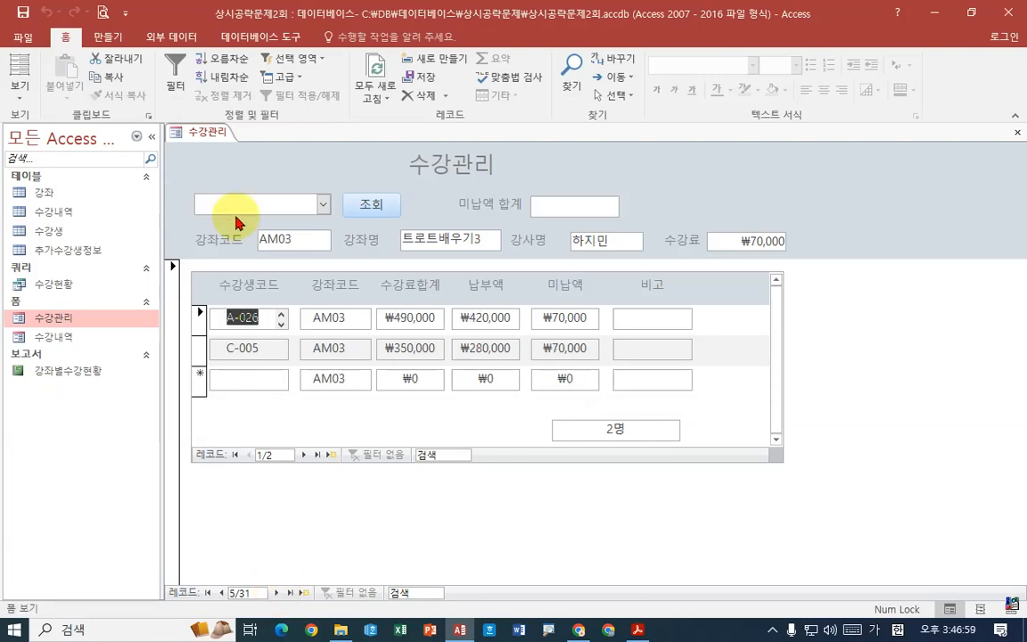
# - Return the 수강관리 form to design view, then switch to Acrobat Reader and study instruction ⑤ and its reference picture
pyautogui.rightClick(205, 132)
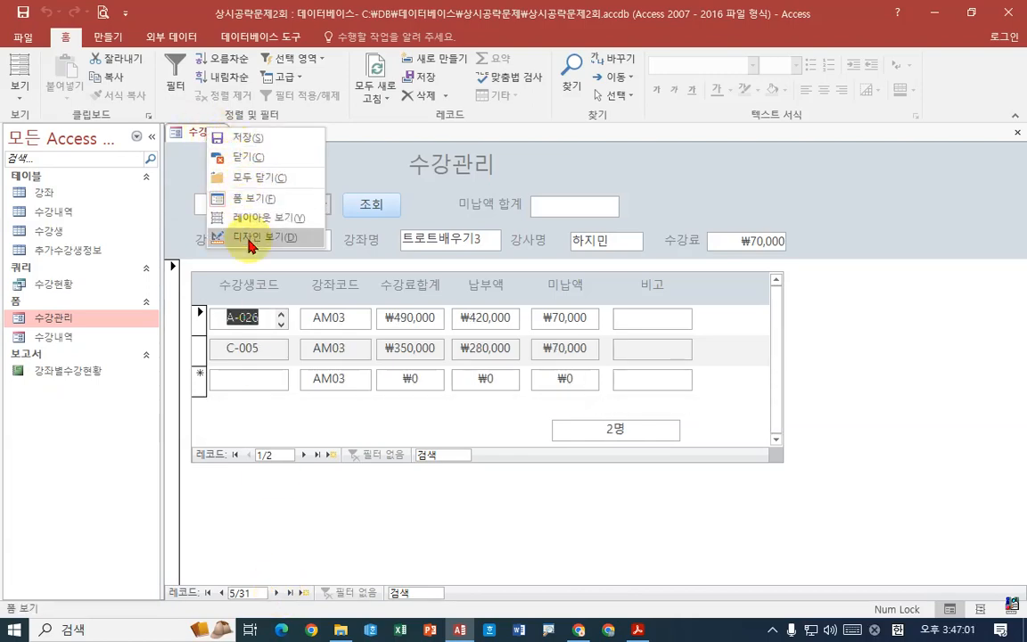
pyautogui.click(259, 236)
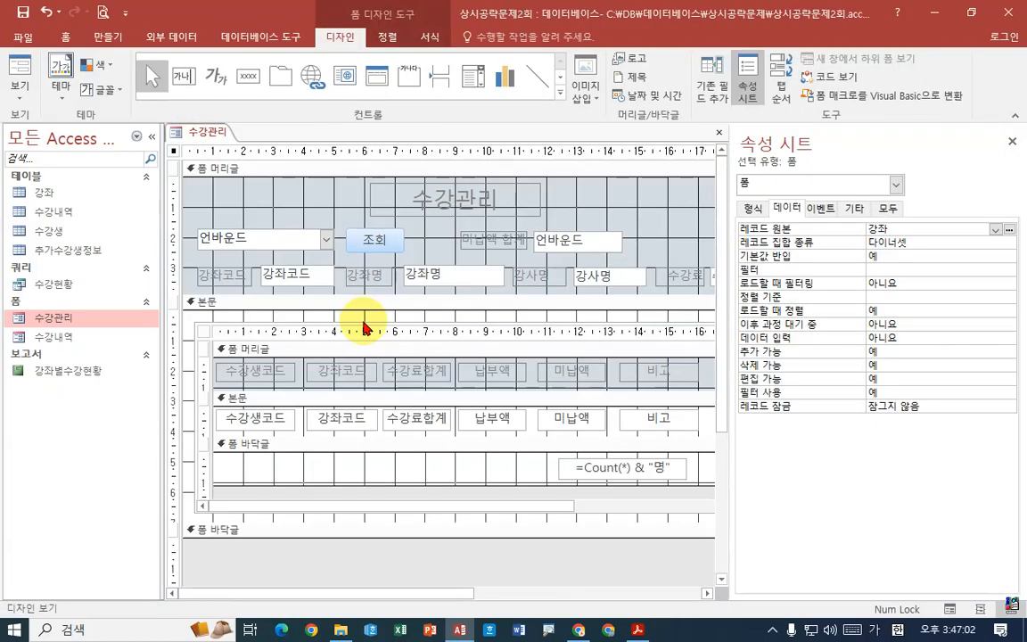
pyautogui.click(637, 630)
pyautogui.scroll(-4, 426, 214)
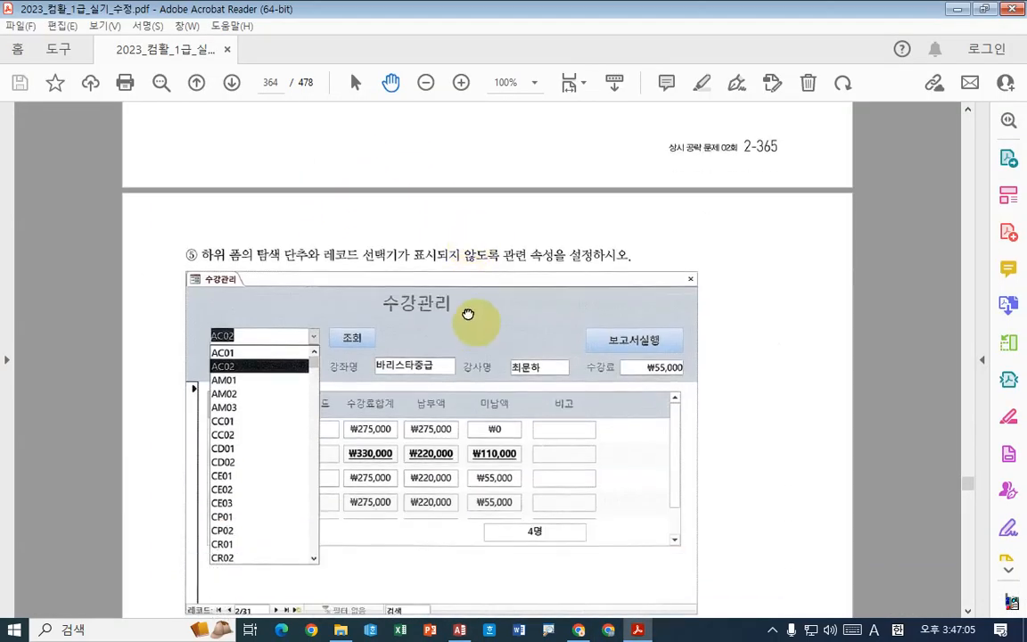
pyautogui.scroll(-3, 469, 314)
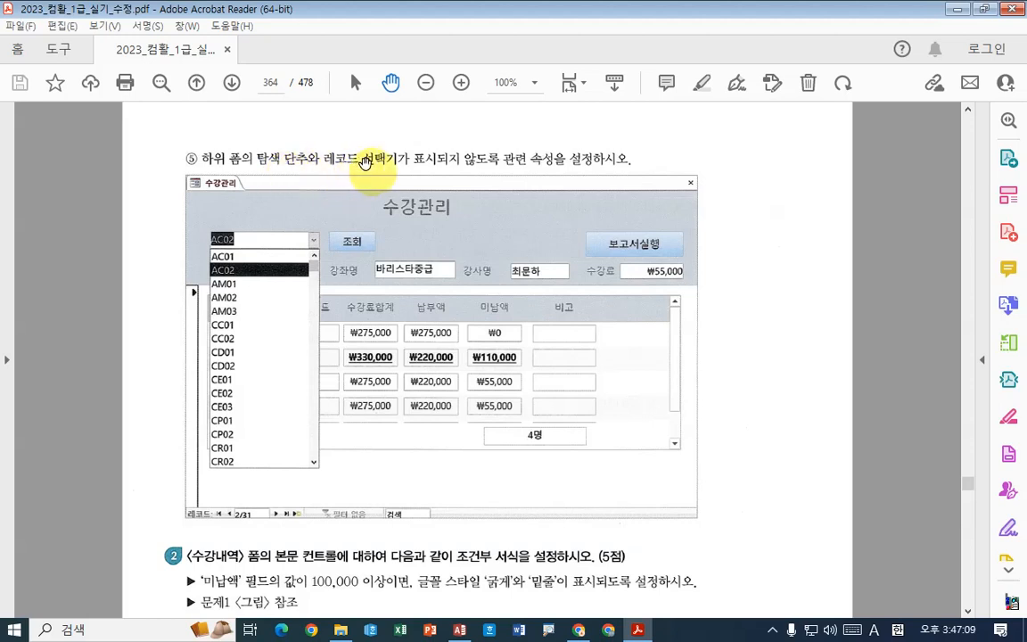
pyautogui.hotkey('ctrl', '2')
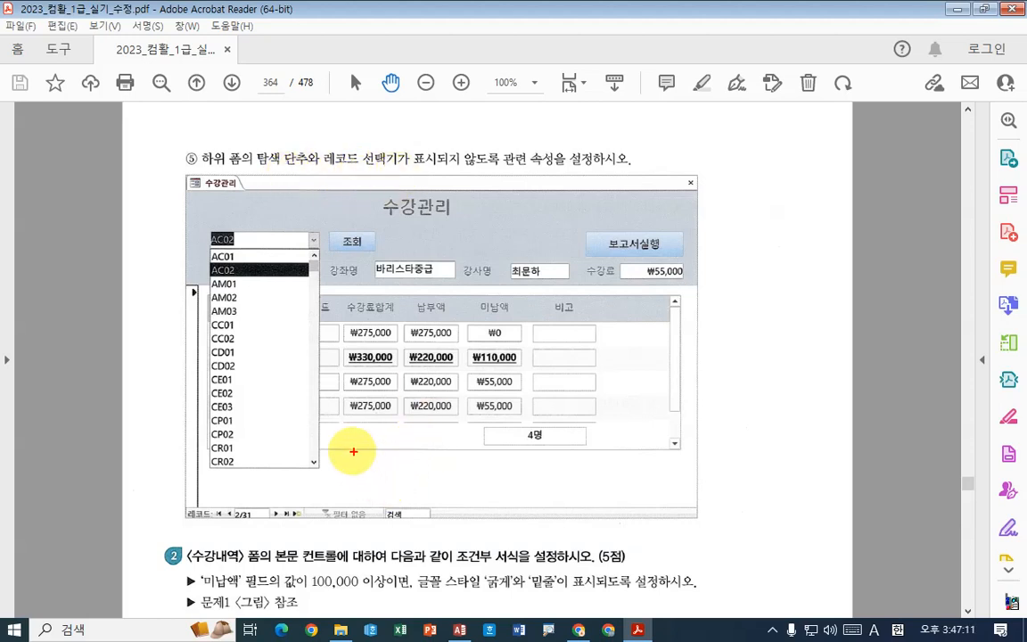
pyautogui.moveTo(315, 435); pyautogui.dragTo(474, 463)
pyautogui.moveTo(178, 501)
pyautogui.mouseDown()
pyautogui.moveTo(253, 526)
pyautogui.moveTo(452, 532)
pyautogui.mouseUp()
pyautogui.moveTo(162, 273); pyautogui.dragTo(204, 509)
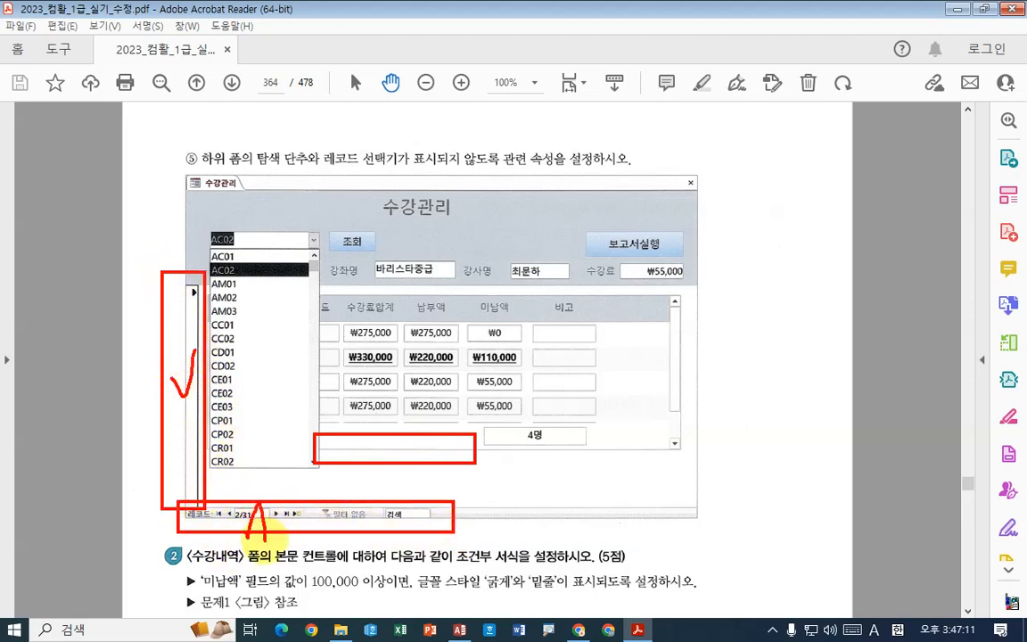
pyautogui.moveTo(432, 443); pyautogui.dragTo(413, 467)
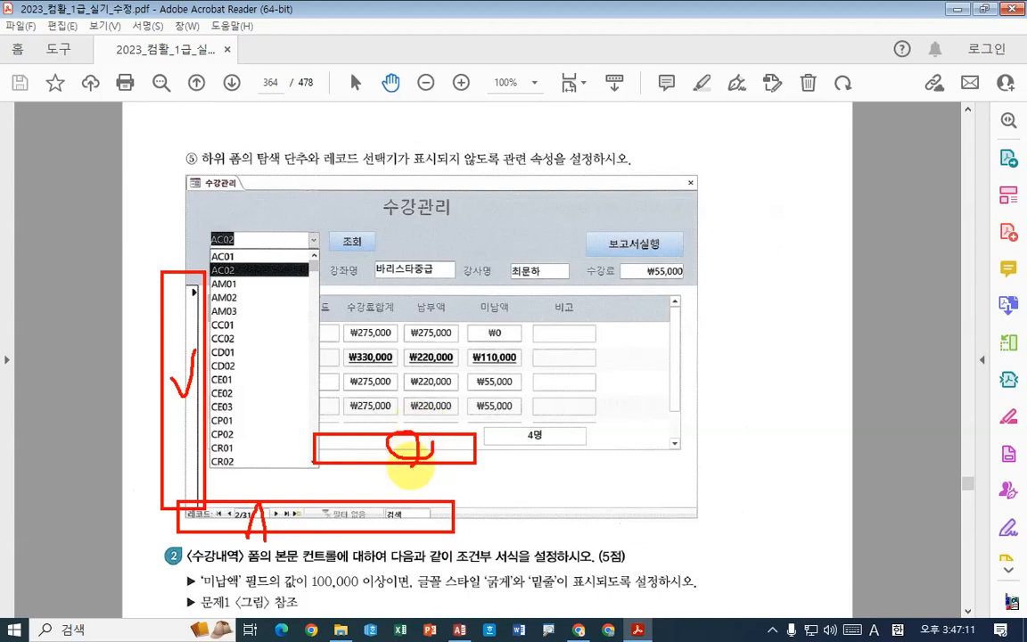
pyautogui.press('Escape')
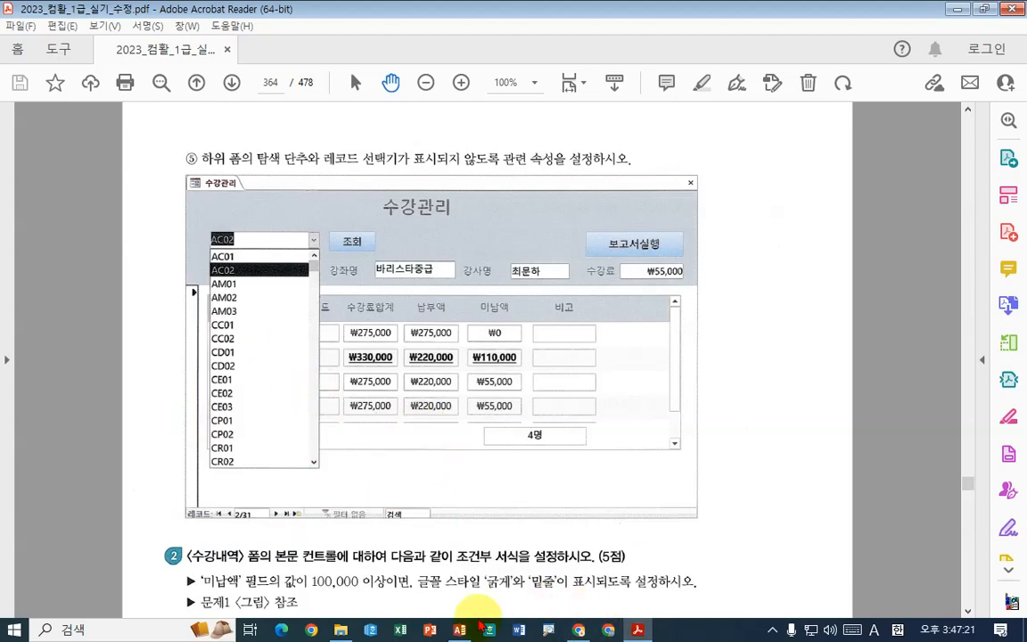
# - Switch to Access and show the 수강관리 form in form view to compare the main form's and subform's navigation buttons and record selectors
pyautogui.click(459, 630)
pyautogui.rightClick(214, 139)
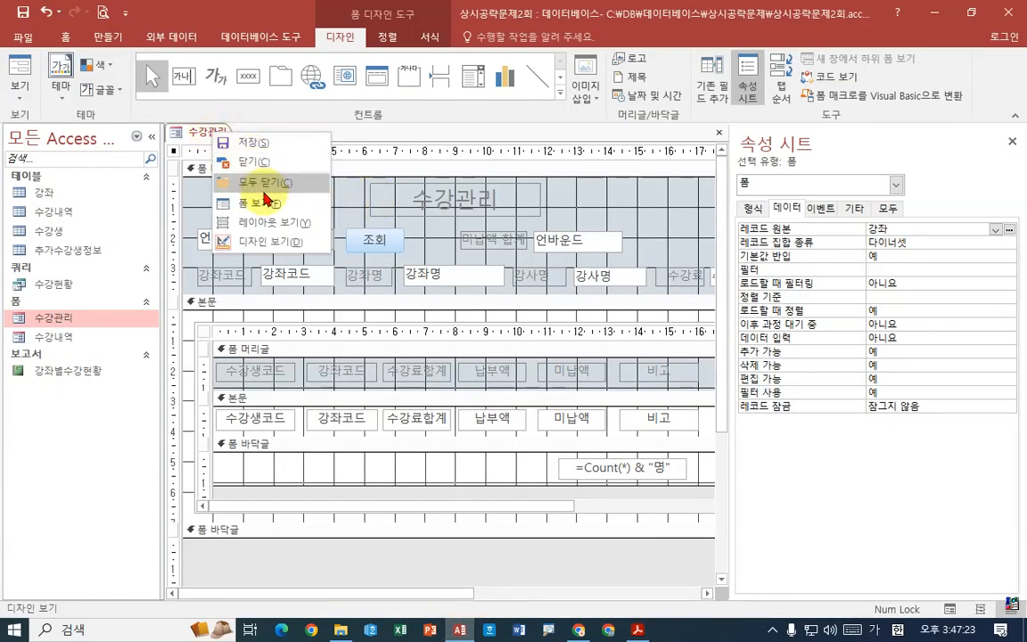
pyautogui.click(266, 200)
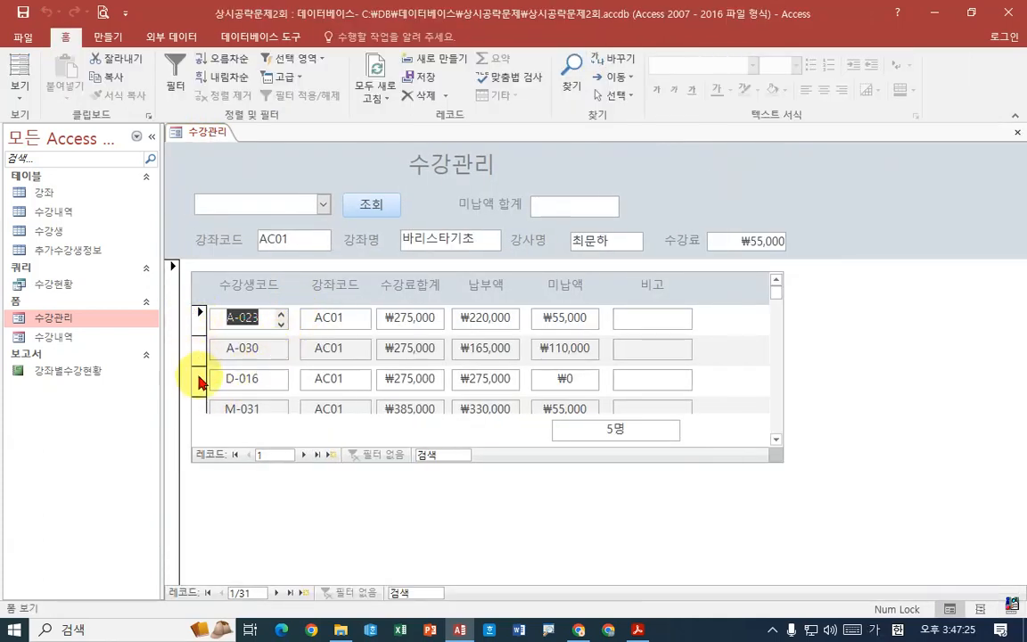
pyautogui.moveTo(152, 248)
pyautogui.mouseDown()
pyautogui.moveTo(185, 486)
pyautogui.moveTo(184, 566)
pyautogui.moveTo(500, 608)
pyautogui.mouseUp()
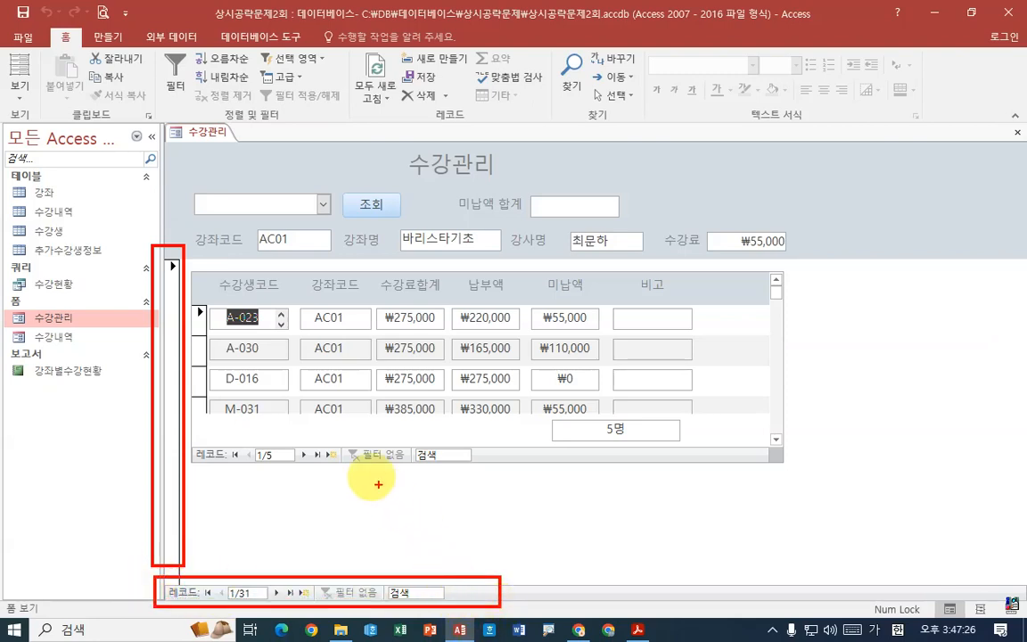
pyautogui.moveTo(183, 450)
pyautogui.mouseDown()
pyautogui.moveTo(272, 477)
pyautogui.moveTo(481, 473)
pyautogui.moveTo(214, 431)
pyautogui.mouseUp()
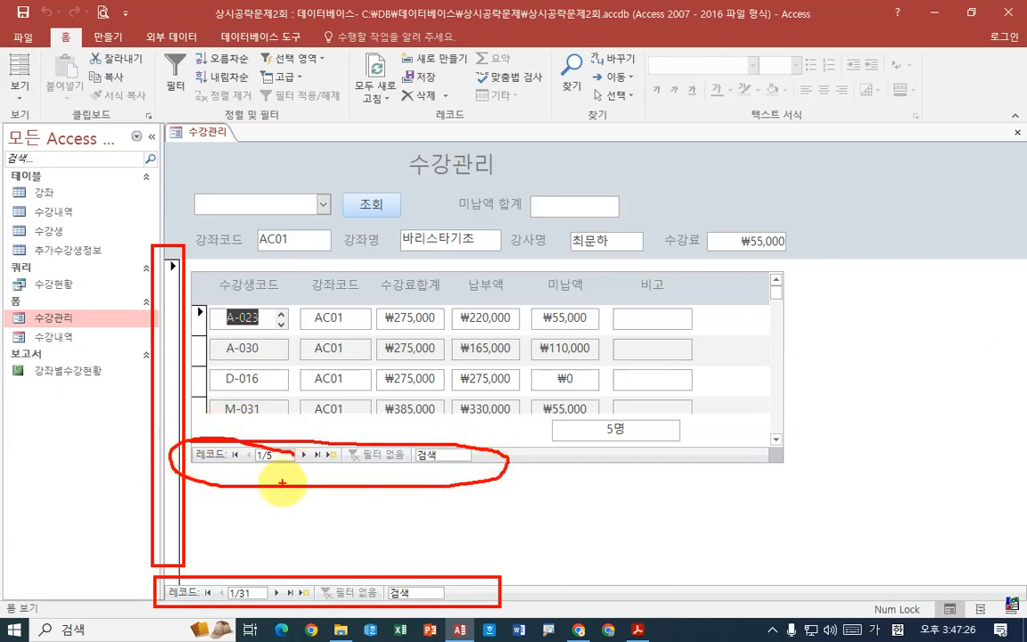
pyautogui.moveTo(188, 299)
pyautogui.mouseDown()
pyautogui.moveTo(212, 432)
pyautogui.moveTo(524, 482)
pyautogui.mouseUp()
pyautogui.moveTo(454, 438)
pyautogui.mouseDown()
pyautogui.moveTo(430, 488)
pyautogui.moveTo(475, 481)
pyautogui.mouseUp()
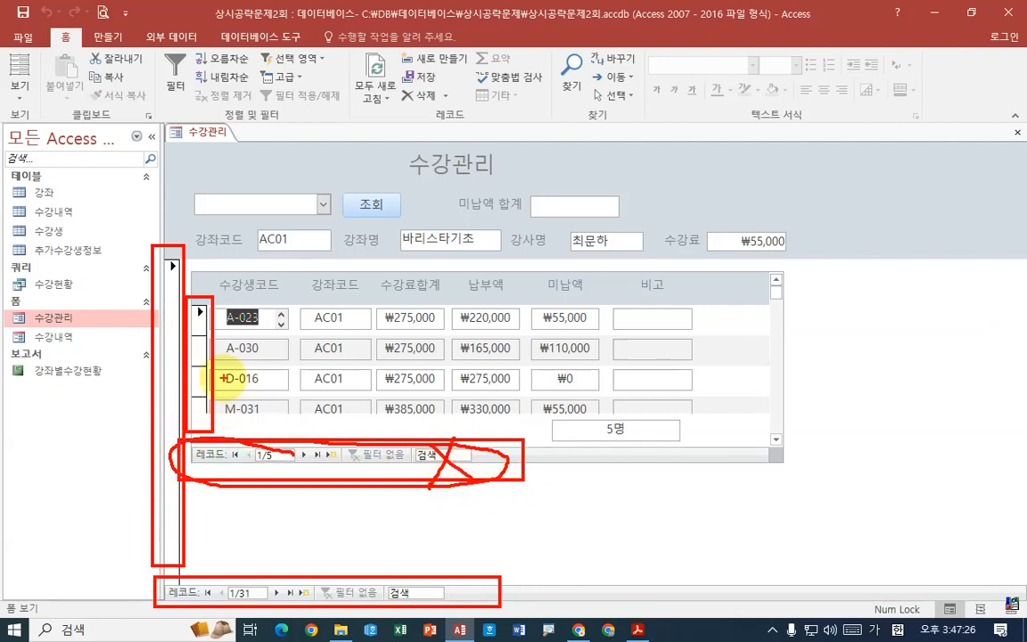
pyautogui.moveTo(187, 353); pyautogui.dragTo(223, 376)
pyautogui.press('Escape')
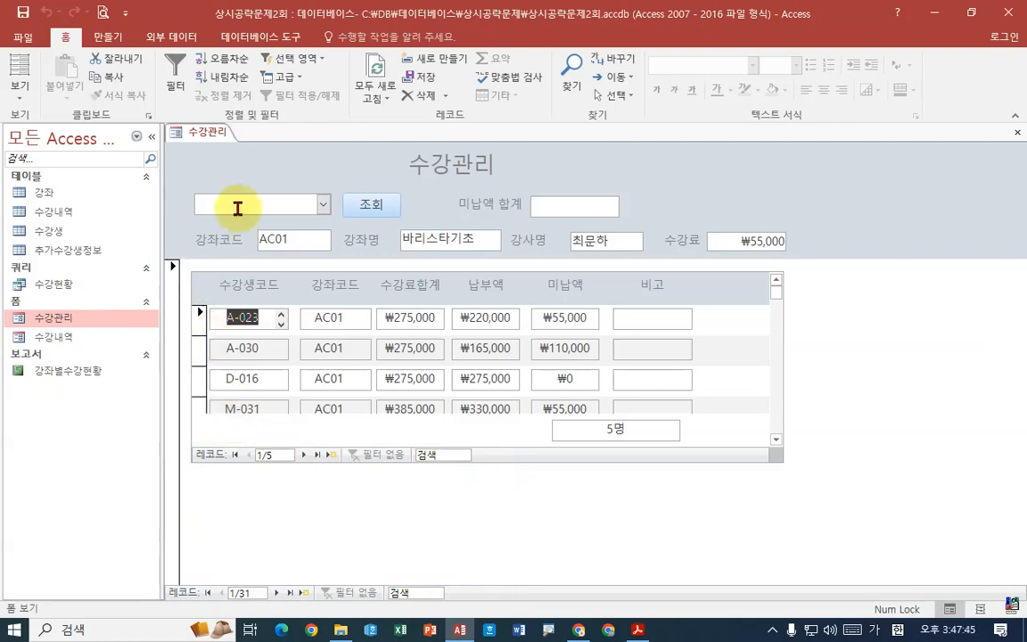
# - In design view, select the form inside the 수강내역 subform and set its record selectors property (레코드 선택기) to 아니요
pyautogui.rightClick(203, 132)
pyautogui.click(256, 238)
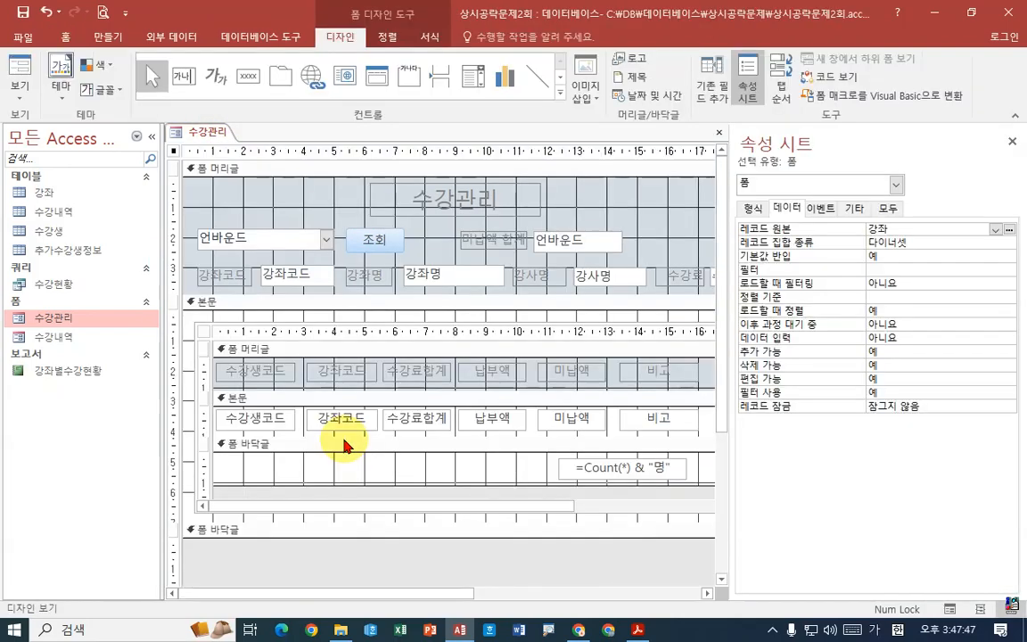
pyautogui.click(206, 335)
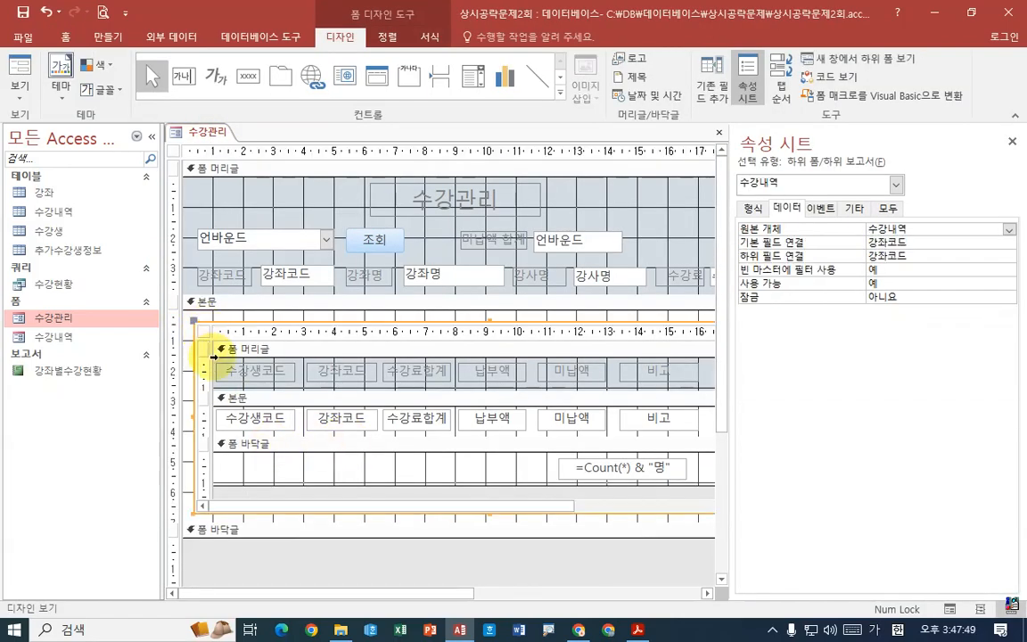
pyautogui.click(204, 331)
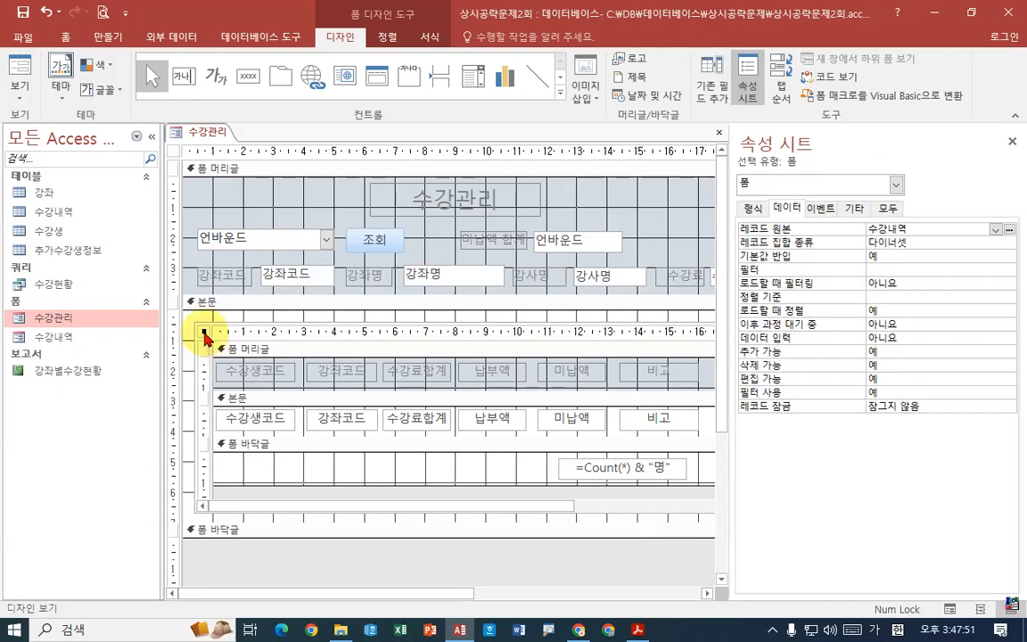
pyautogui.click(752, 209)
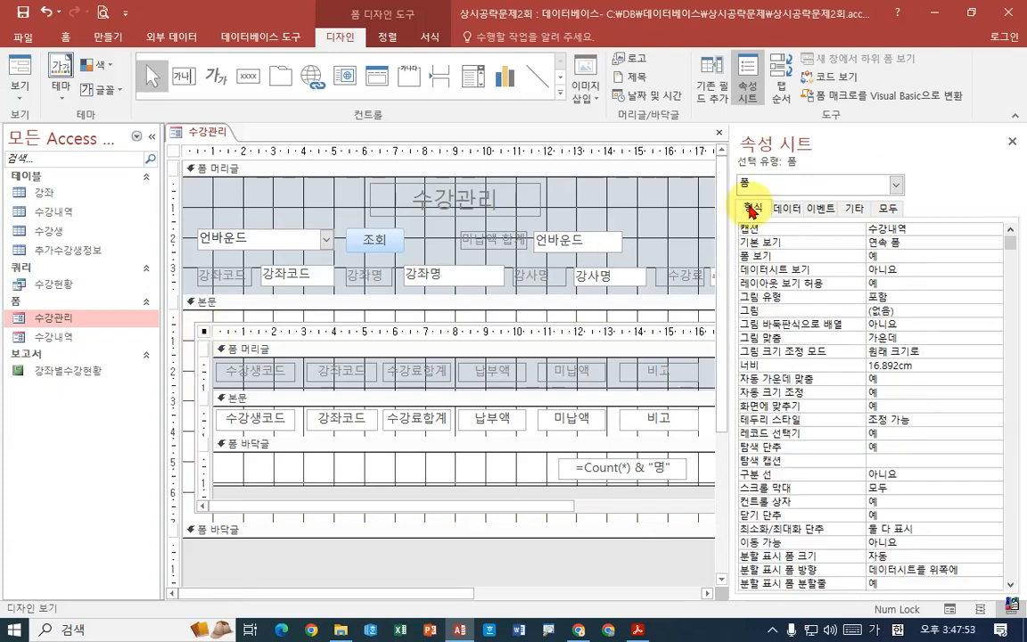
pyautogui.click(945, 433)
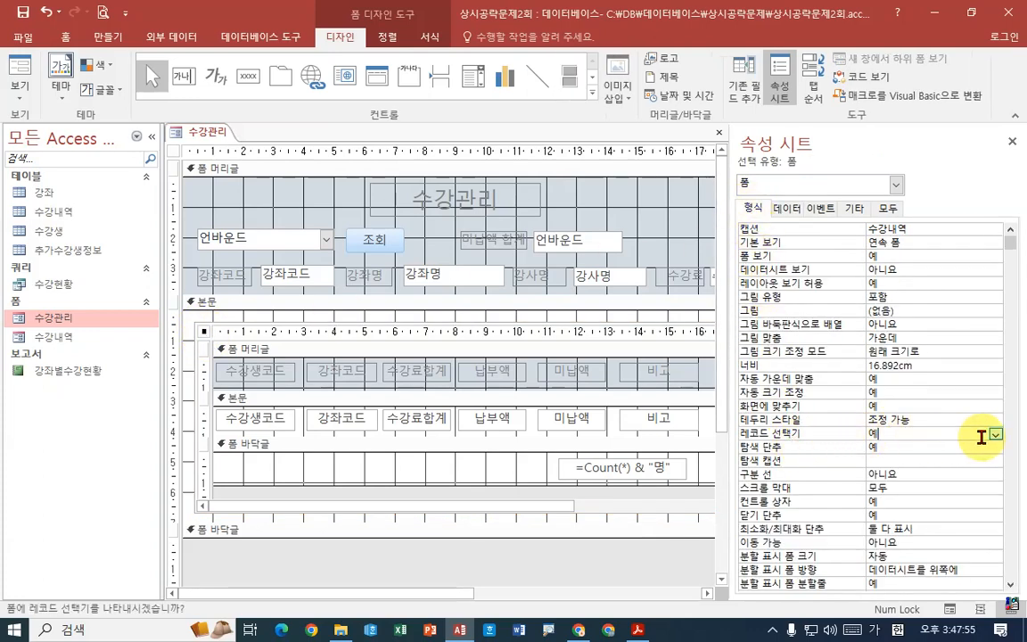
pyautogui.click(996, 436)
pyautogui.click(901, 459)
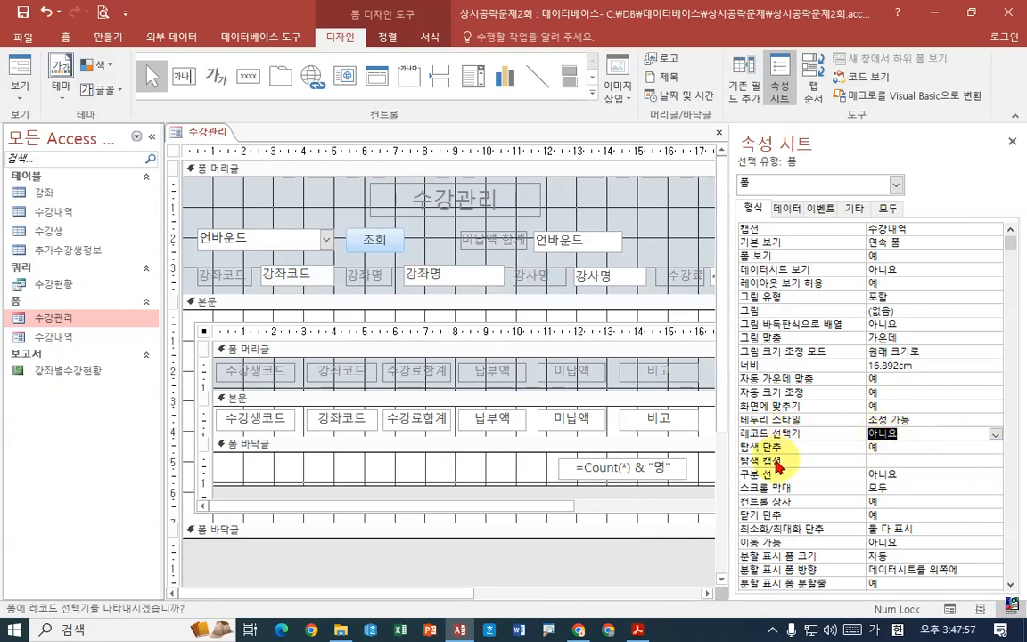
# - Set the subform's navigation buttons property (탐색 단추) to 아니요 and check the 수강관리 form in form view
pyautogui.click(892, 446)
pyautogui.click(997, 449)
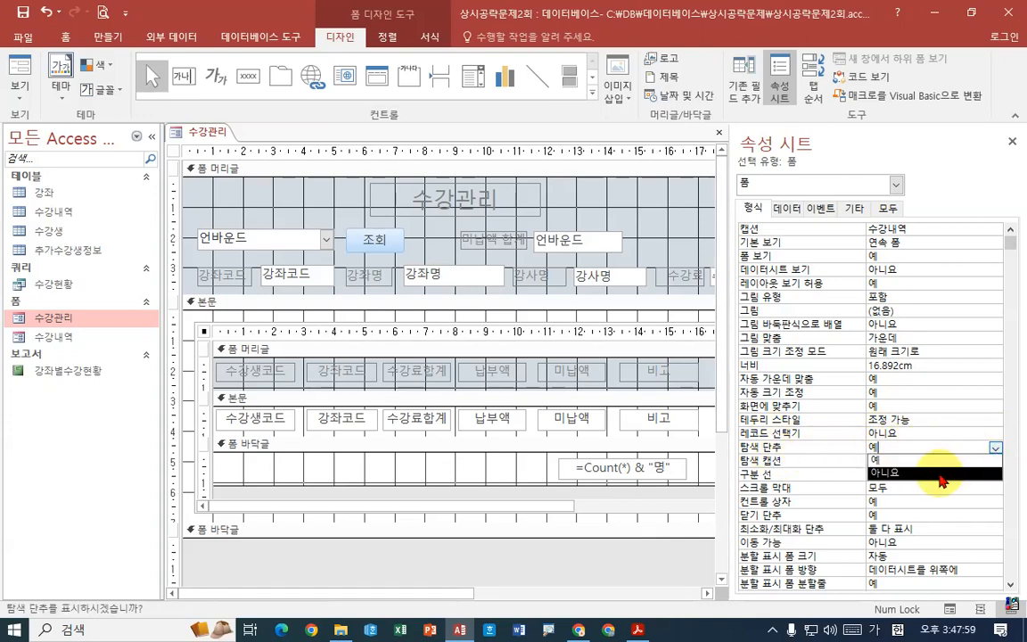
pyautogui.click(940, 475)
pyautogui.click(912, 449)
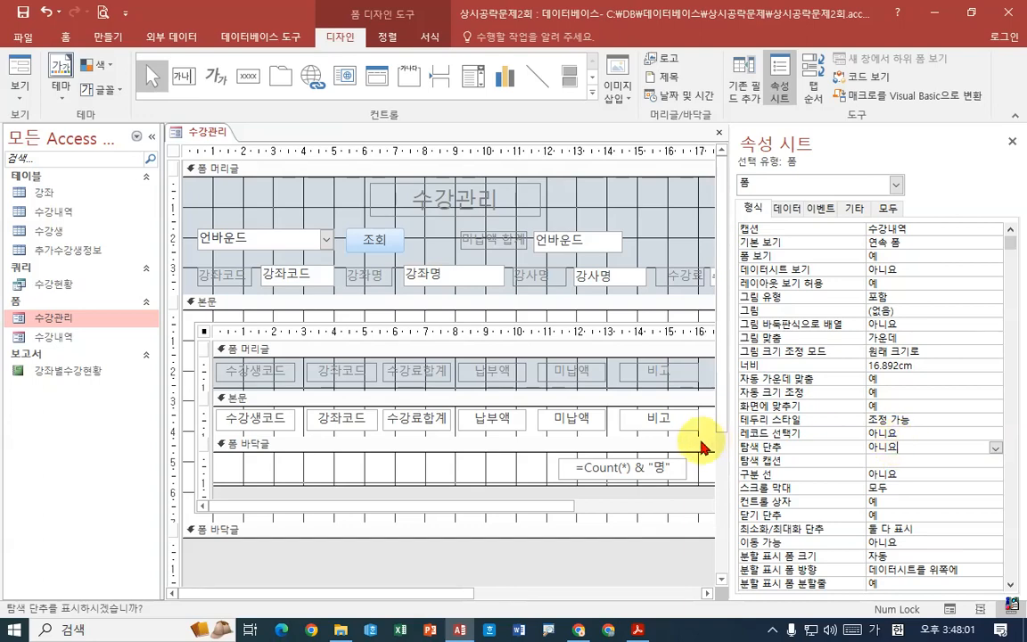
pyautogui.rightClick(192, 128)
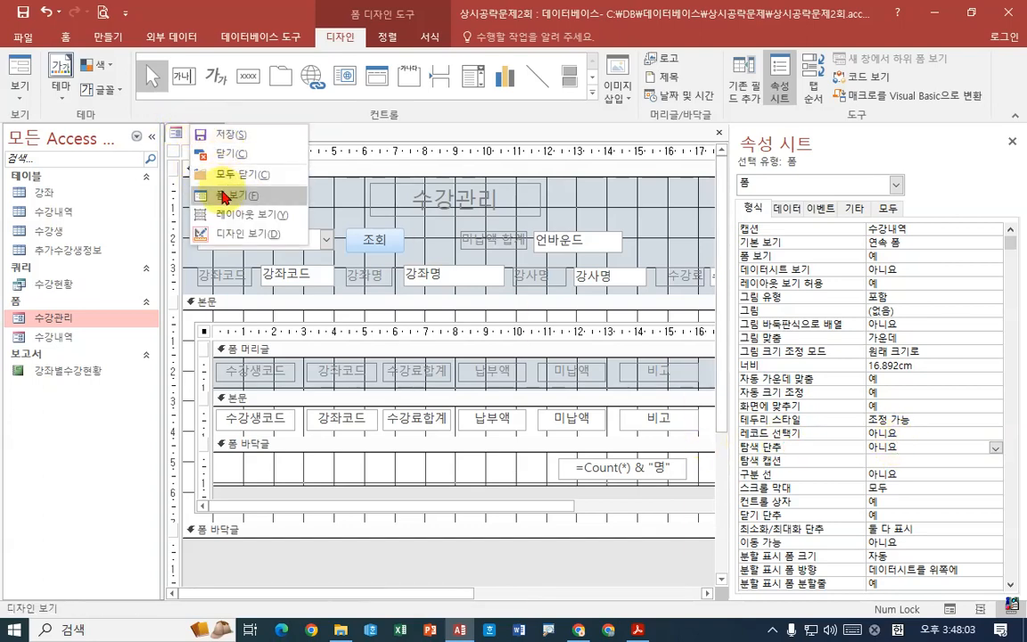
pyautogui.click(207, 194)
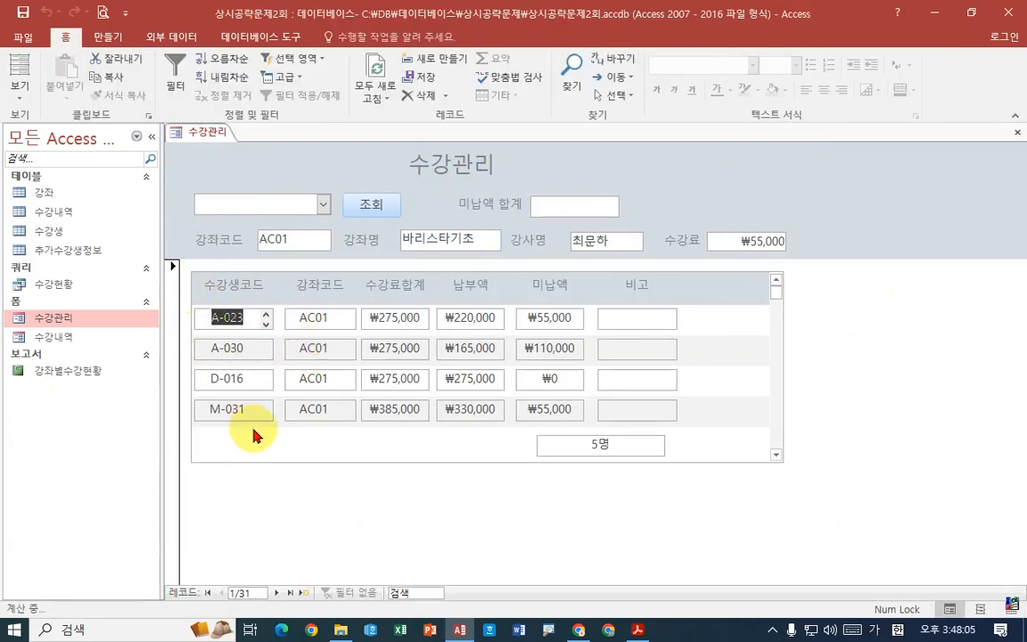
# - Switch to Acrobat Reader and read 문제 2 items 2 and 3 on the 수강내역 conditional formatting and the 수강관리 button
pyautogui.click(639, 630)
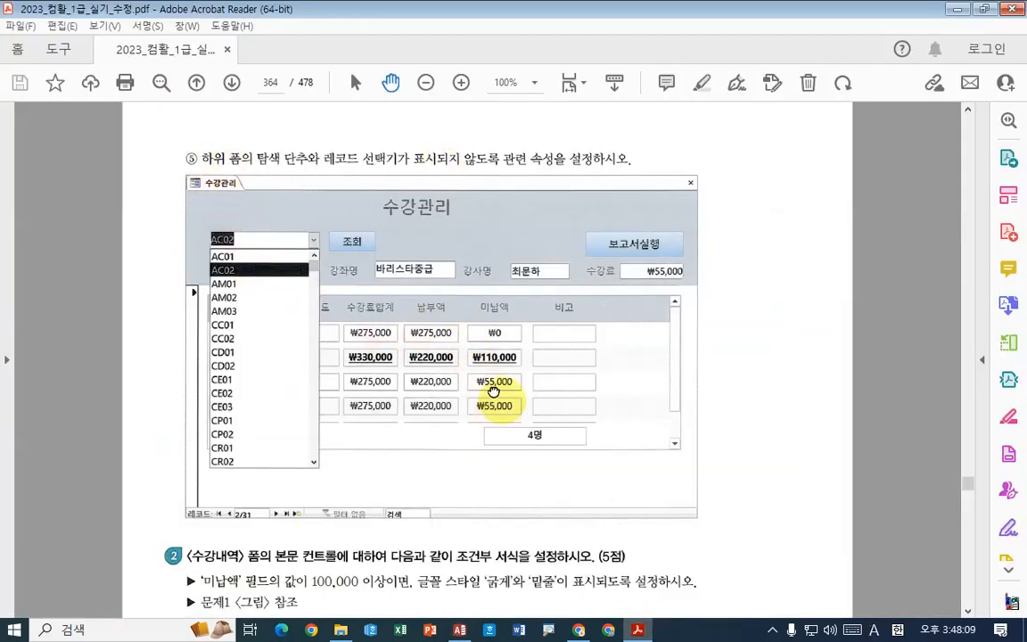
pyautogui.scroll(-8, 489, 399)
pyautogui.scroll(18, 598, 319)
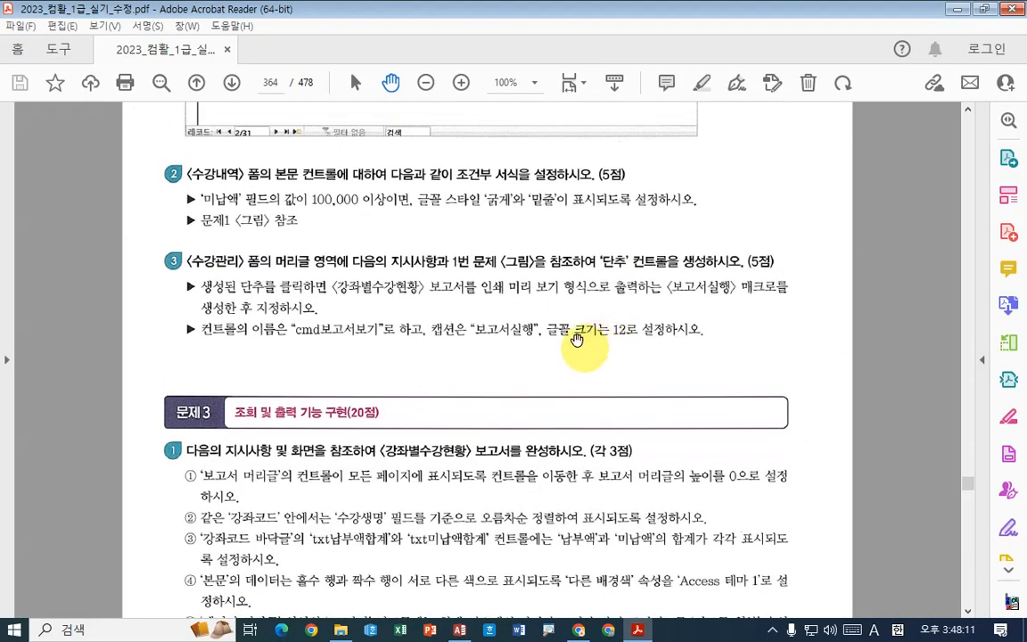
pyautogui.scroll(1, 464, 335)
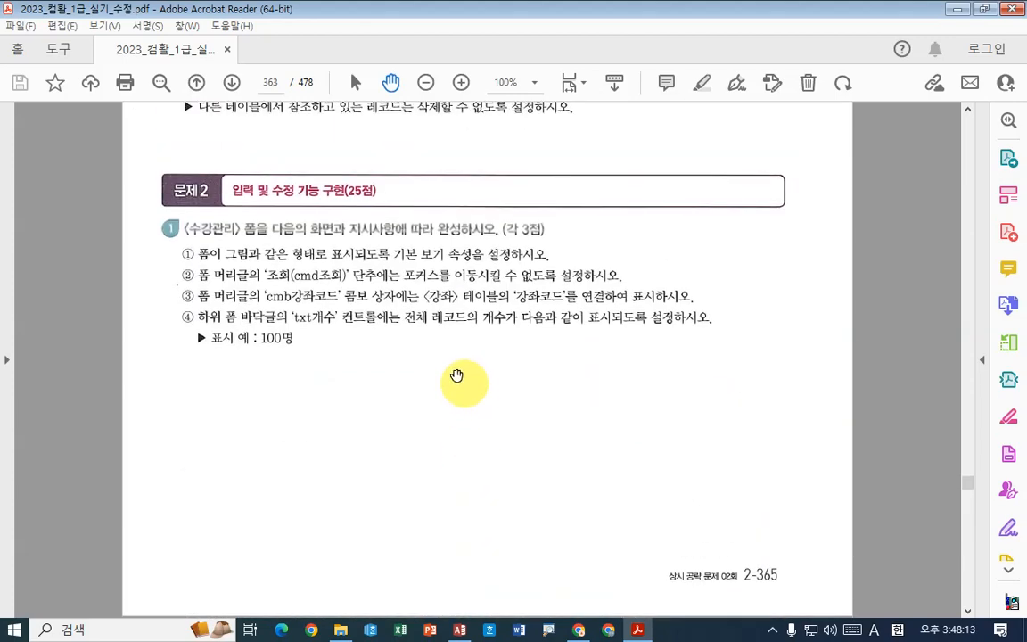
pyautogui.scroll(-7, 425, 413)
pyautogui.scroll(-10, 518, 189)
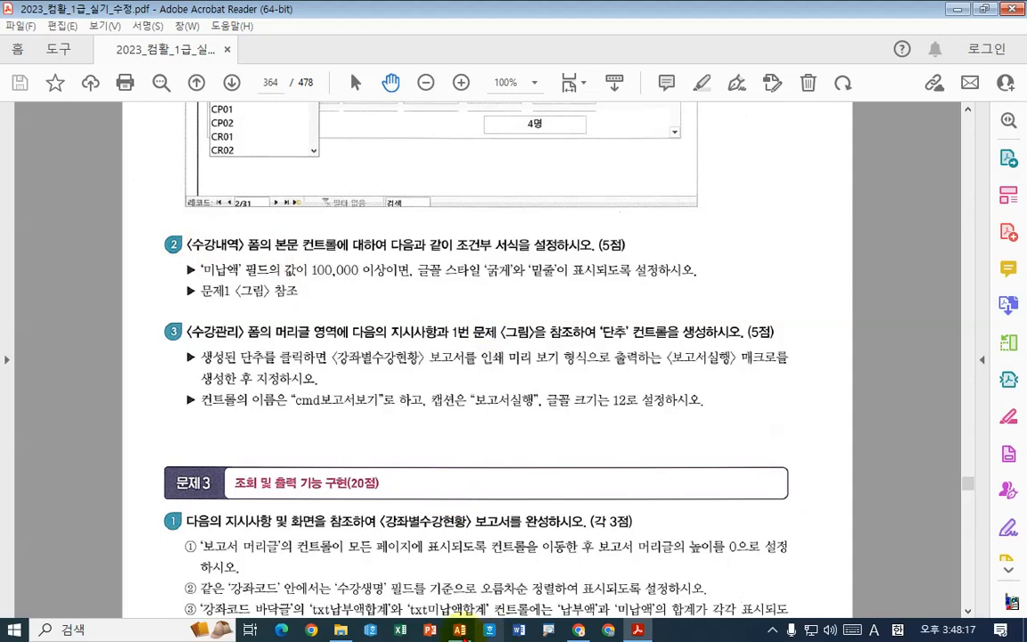
# - Switch back to Access, then save and close the 수강관리 form
pyautogui.hotkey('alt', 'Tab')
pyautogui.rightClick(203, 137)
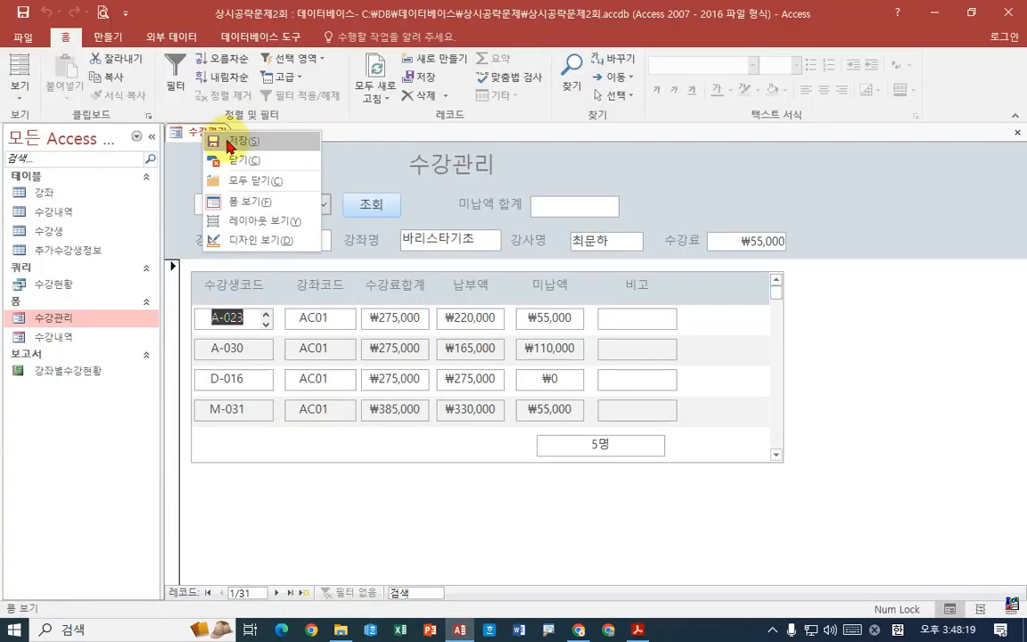
pyautogui.click(202, 132)
pyautogui.rightClick(202, 134)
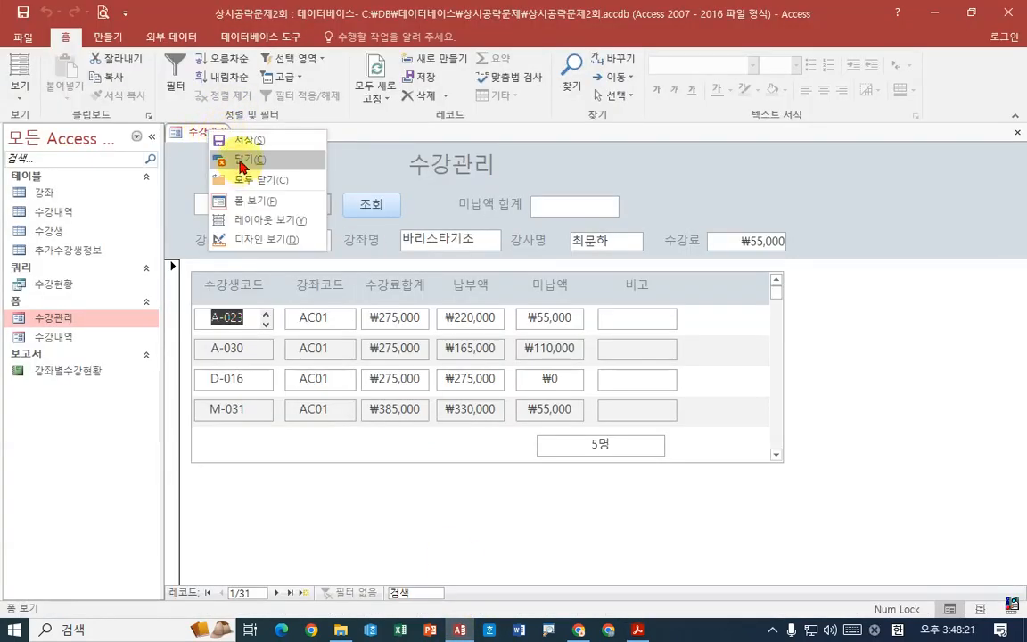
pyautogui.click(242, 160)
# - Open the 수강내역 form in design view and select all the controls in its body (본문) section
pyautogui.click(69, 339)
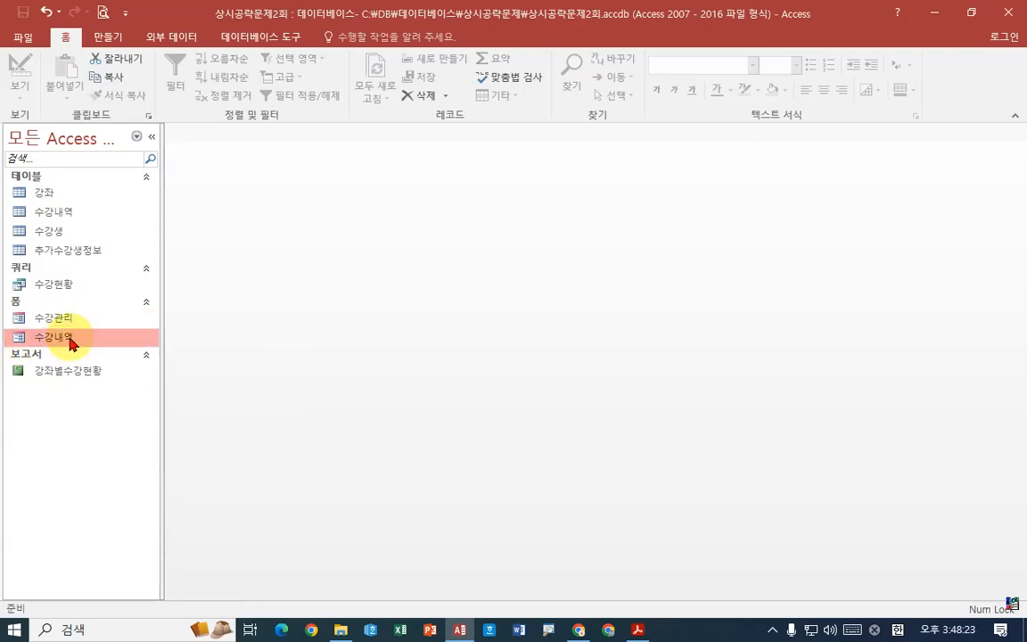
pyautogui.doubleClick(70, 339)
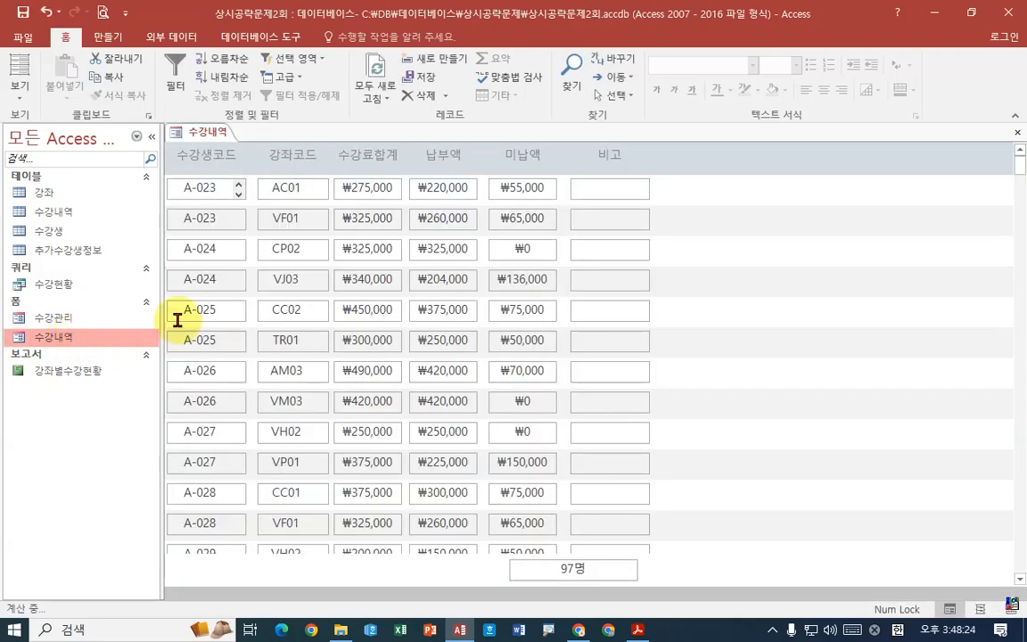
pyautogui.rightClick(214, 138)
pyautogui.click(266, 239)
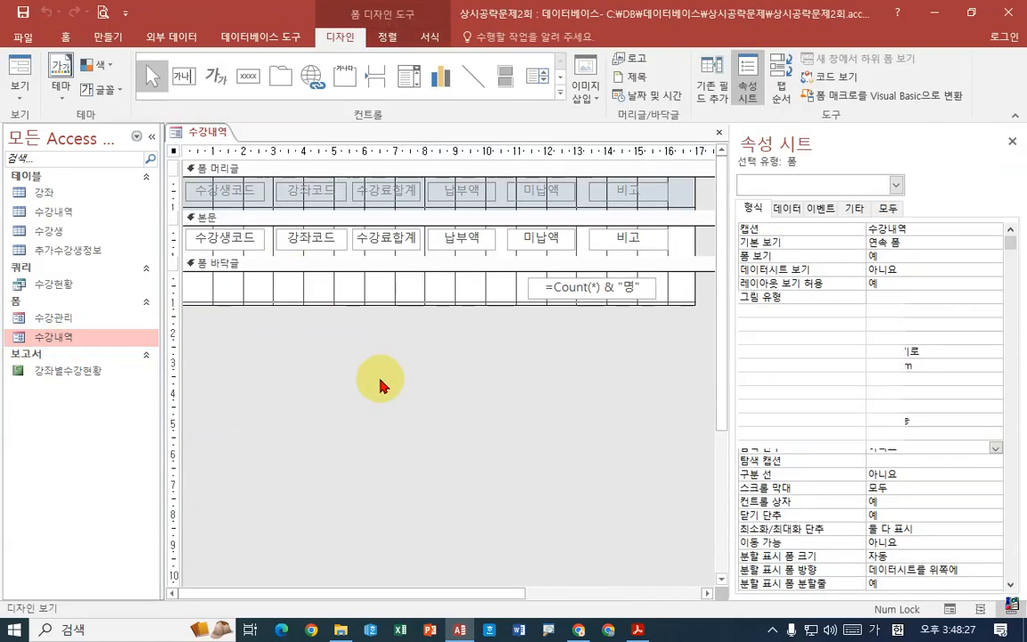
pyautogui.click(172, 238)
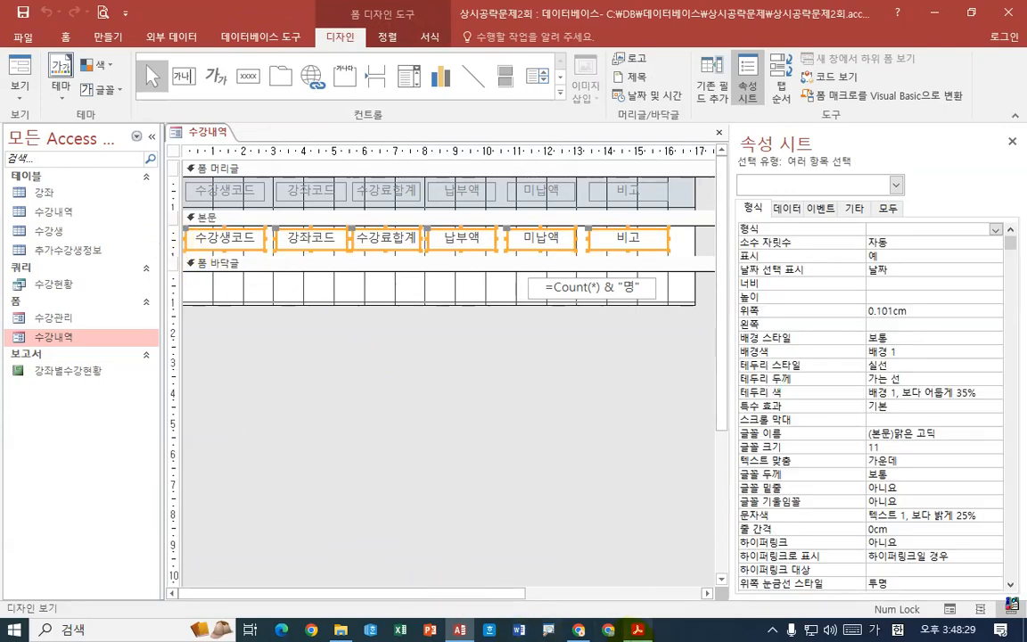
# - Switch to Acrobat Reader and reread the conditional formatting instruction for the 수강내역 form's body controls
pyautogui.click(637, 630)
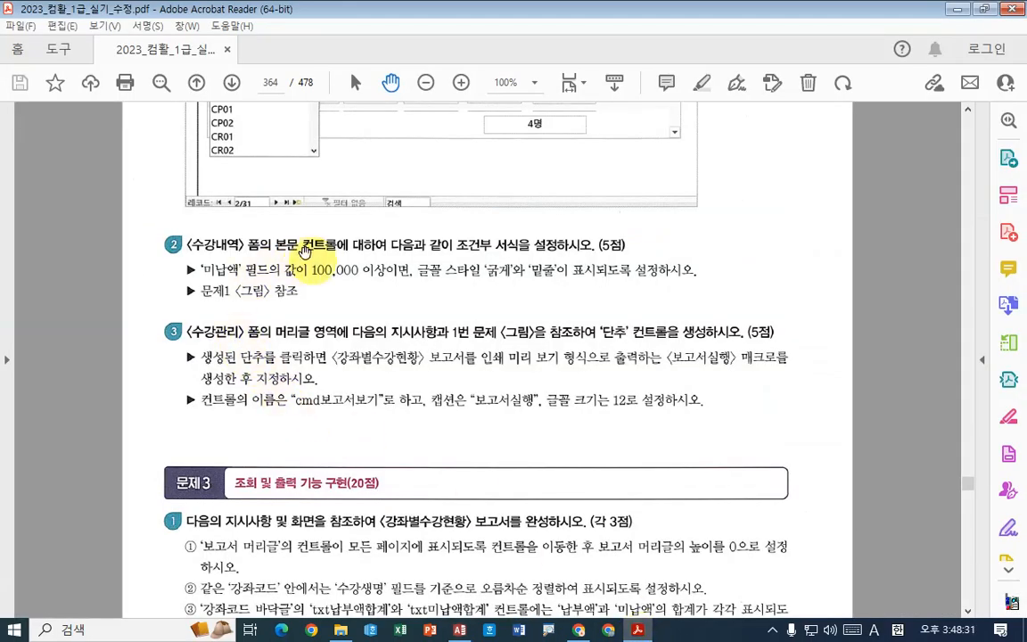
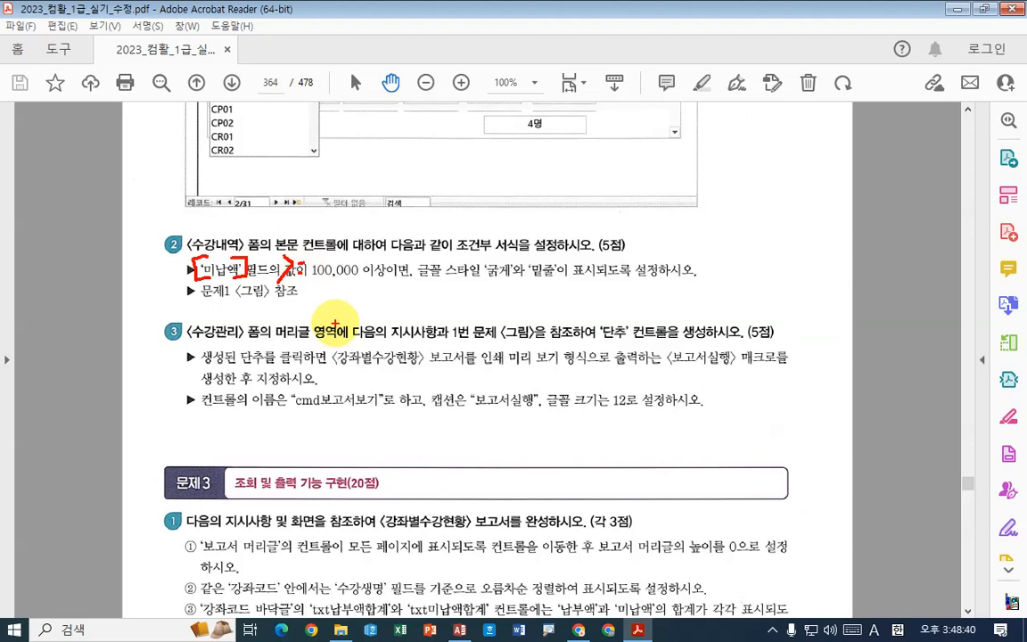
# - Examine the 미납액 condition of item 2 and compare it with the formatted row in the 수강관리 form figure
pyautogui.moveTo(479, 287); pyautogui.dragTo(510, 287)
pyautogui.moveTo(531, 284); pyautogui.dragTo(589, 281)
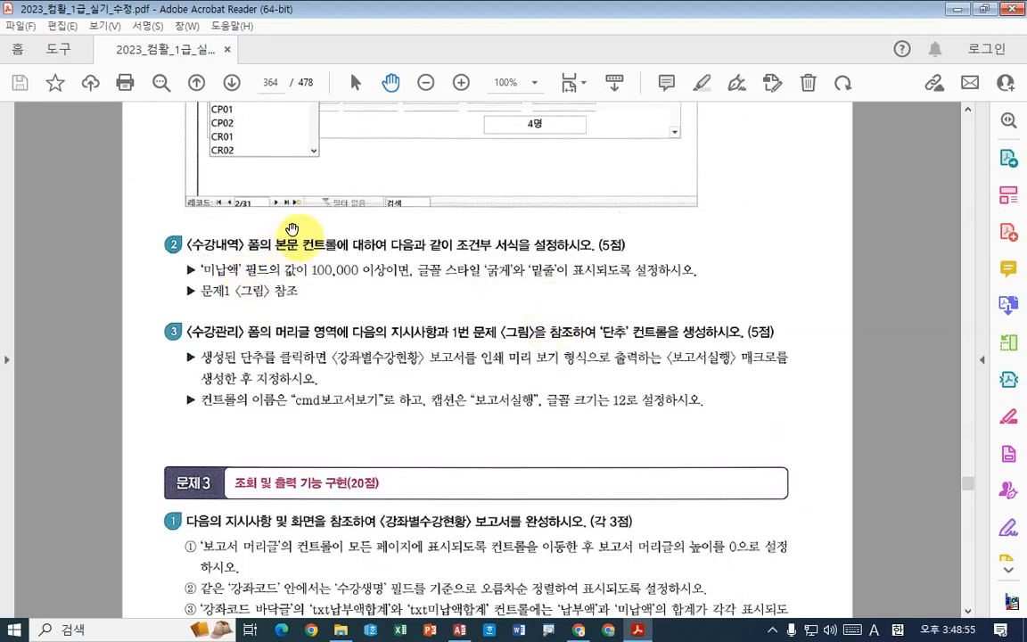
pyautogui.scroll(3, 367, 252)
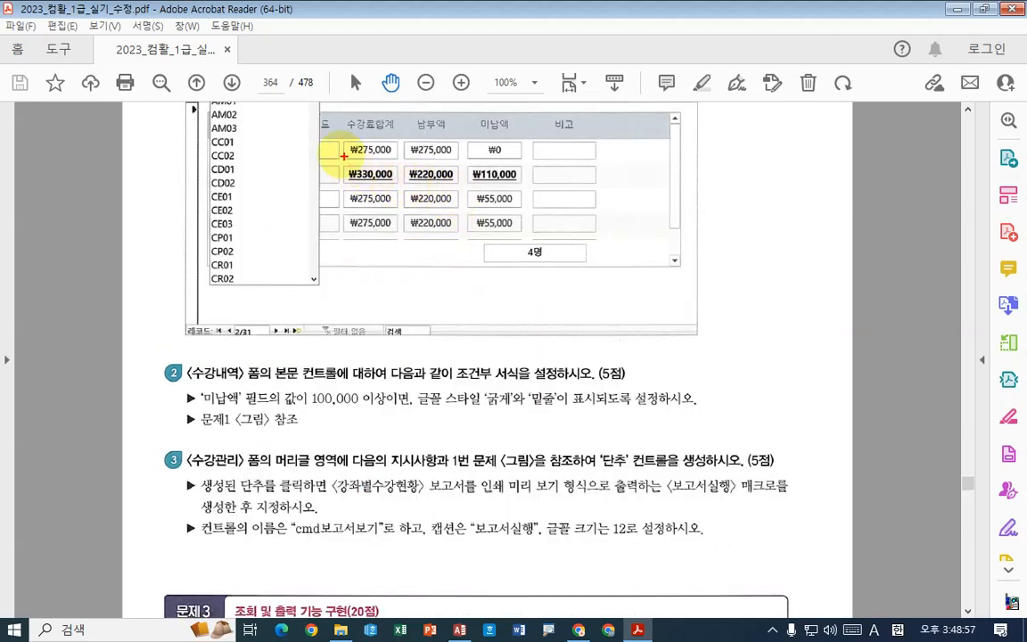
pyautogui.moveTo(338, 155); pyautogui.dragTo(536, 190)
pyautogui.moveTo(508, 140); pyautogui.dragTo(510, 138)
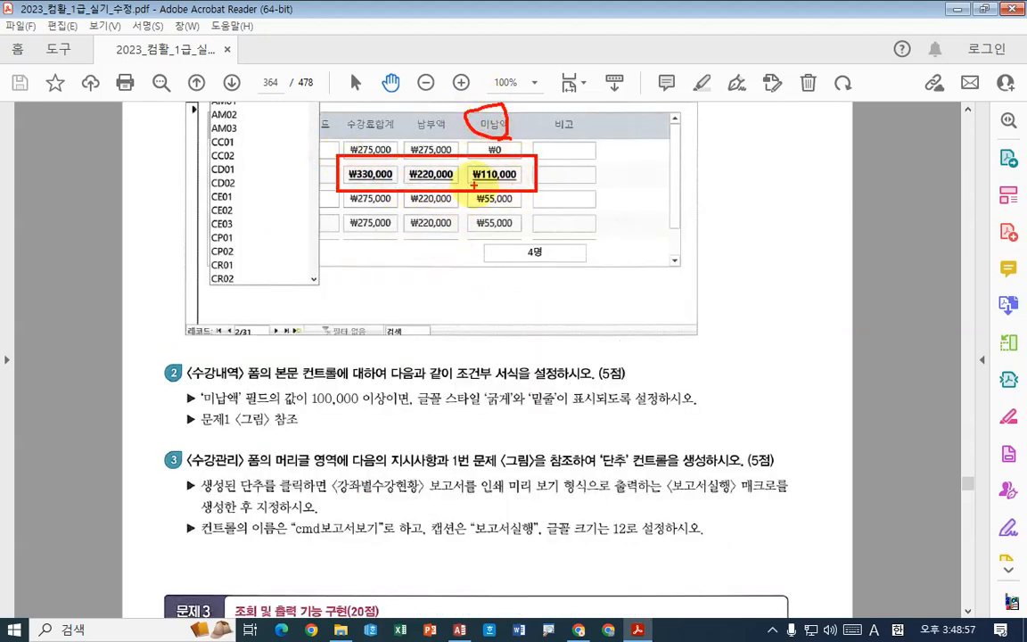
pyautogui.moveTo(474, 184); pyautogui.dragTo(522, 183)
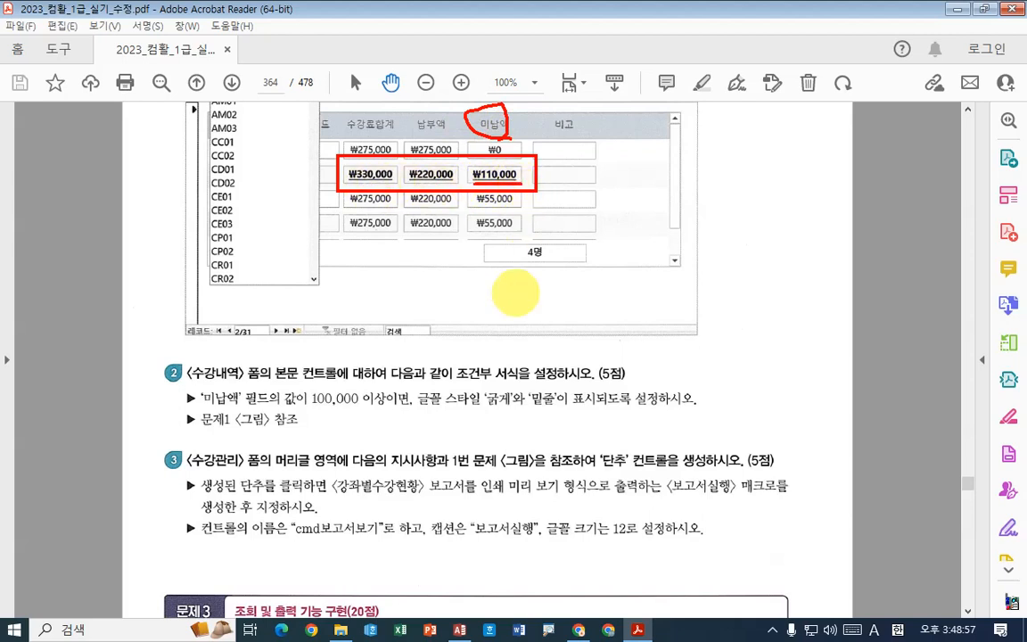
pyautogui.moveTo(187, 431)
pyautogui.mouseDown()
pyautogui.moveTo(288, 431)
pyautogui.moveTo(340, 407)
pyautogui.mouseUp()
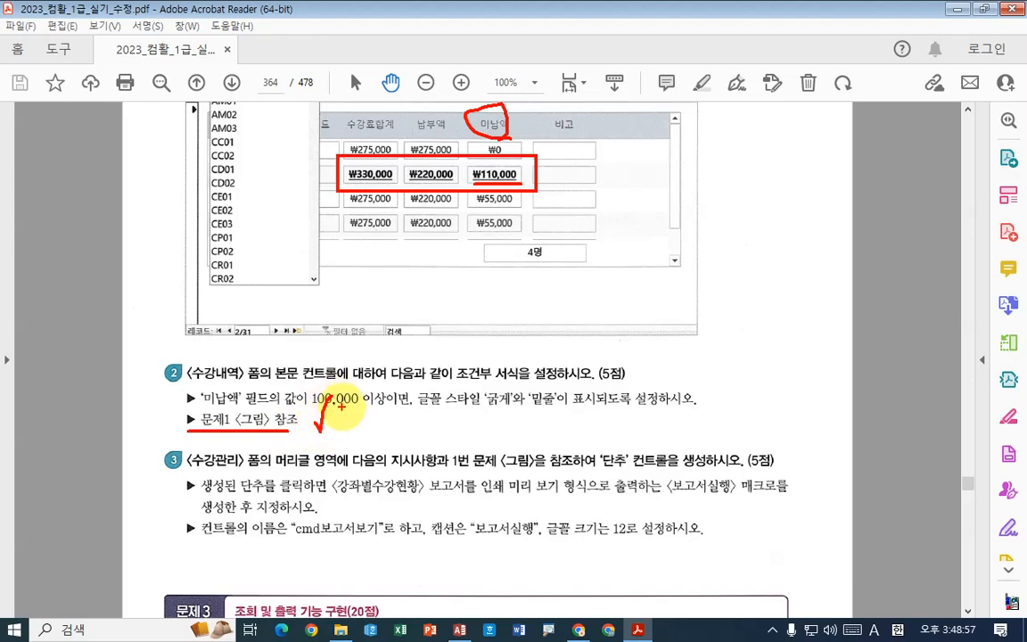
pyautogui.moveTo(474, 160); pyautogui.dragTo(535, 188)
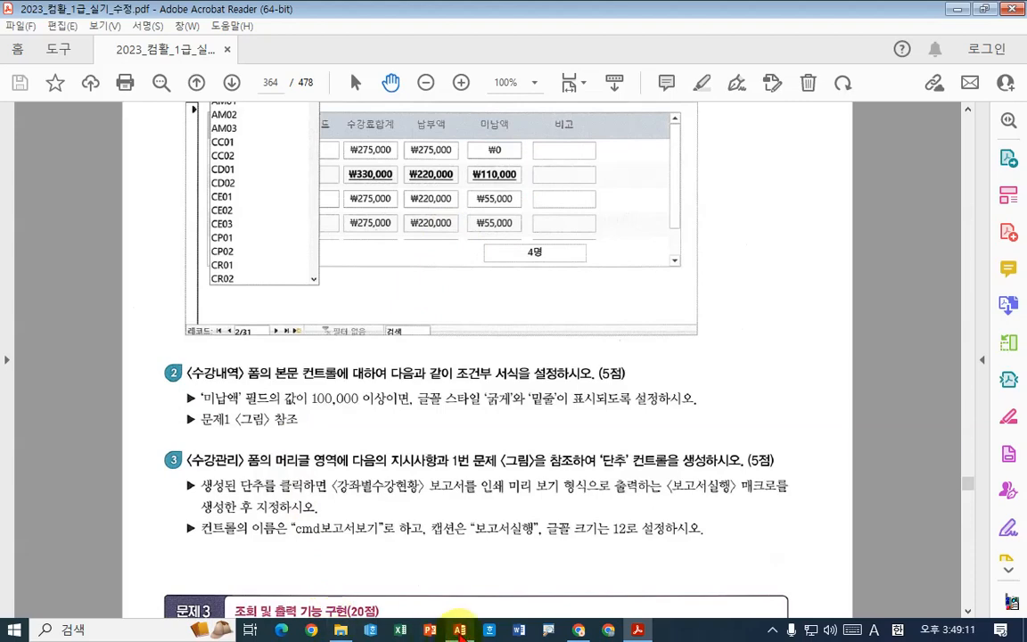
# - Switch back to Access and create a conditional formatting rule for the selected body controls with the expression (식이) [미납액]>=100000
pyautogui.hotkey('alt', 'Tab')
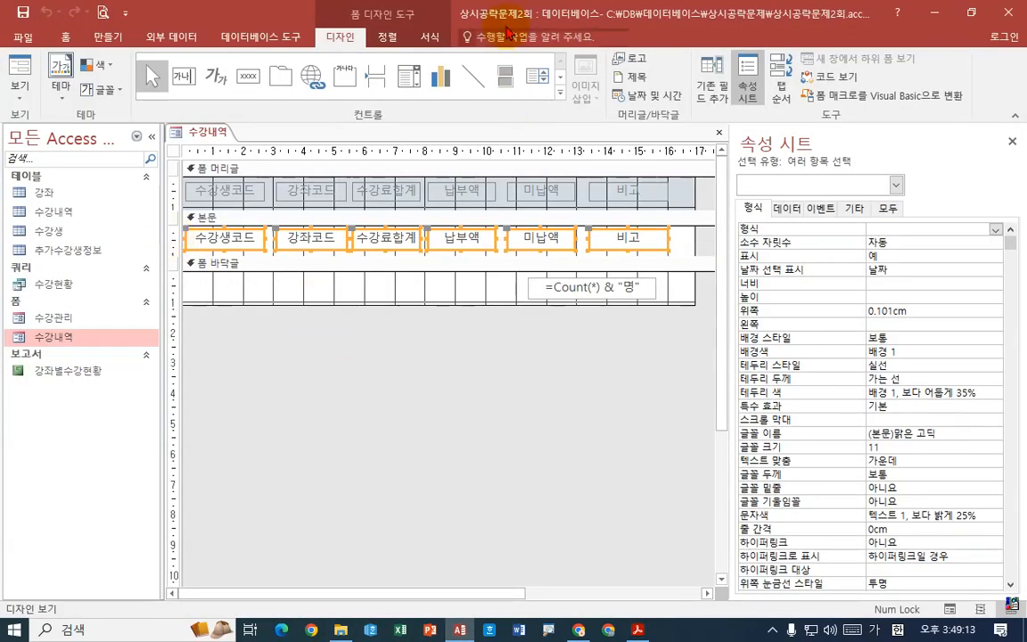
pyautogui.click(387, 37)
pyautogui.click(429, 37)
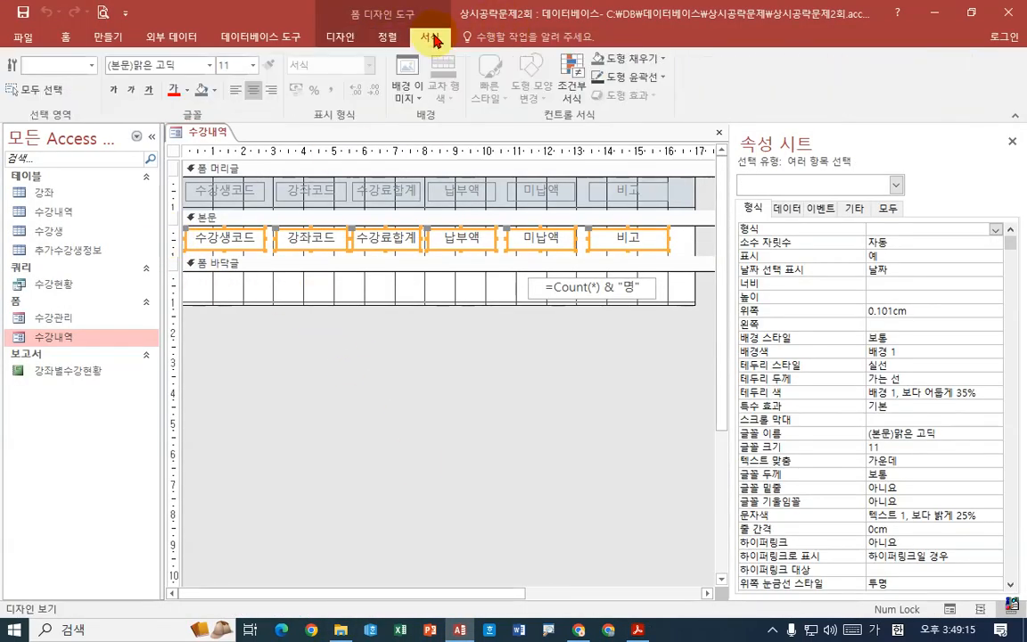
pyautogui.click(573, 85)
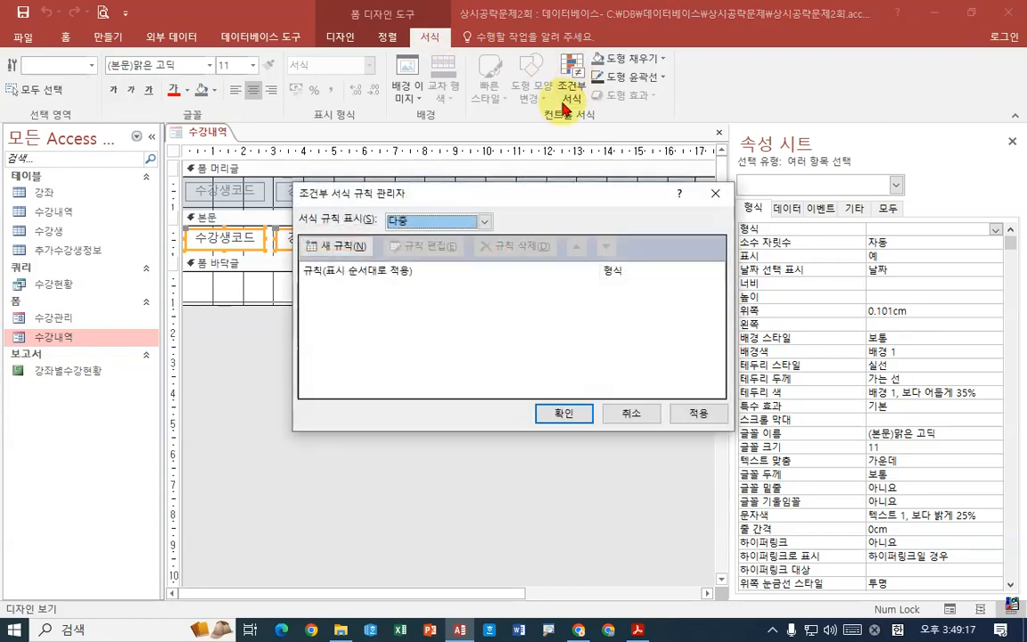
pyautogui.click(323, 243)
pyautogui.click(364, 307)
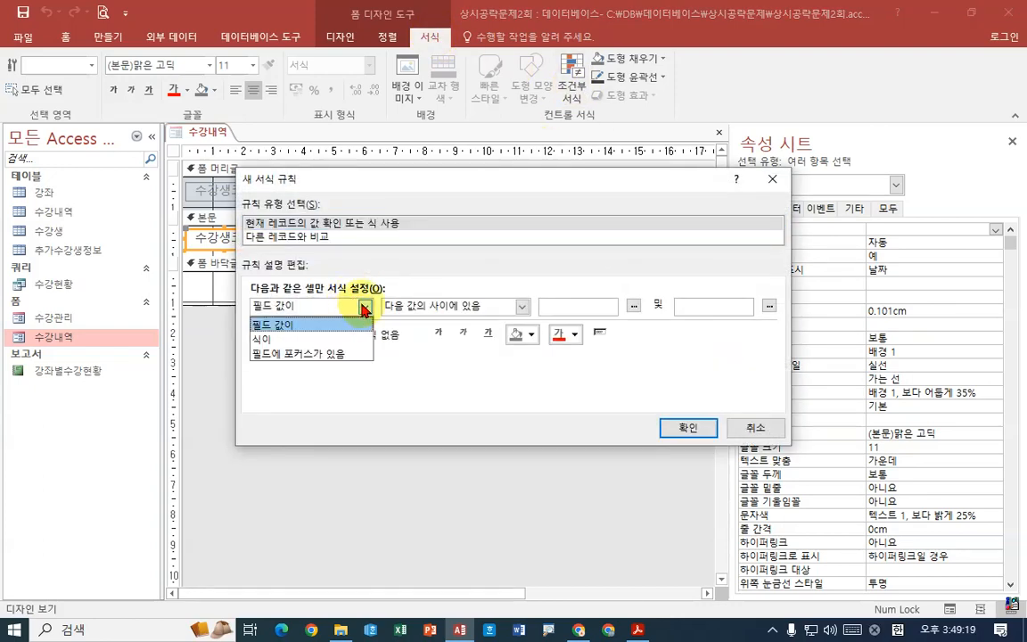
pyautogui.click(337, 335)
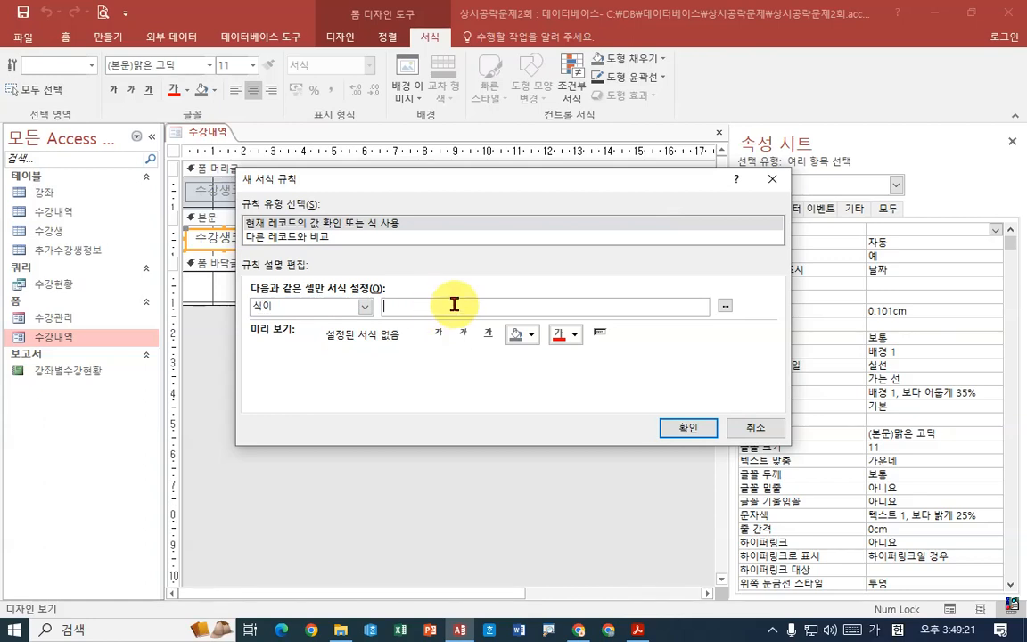
pyautogui.click(386, 306)
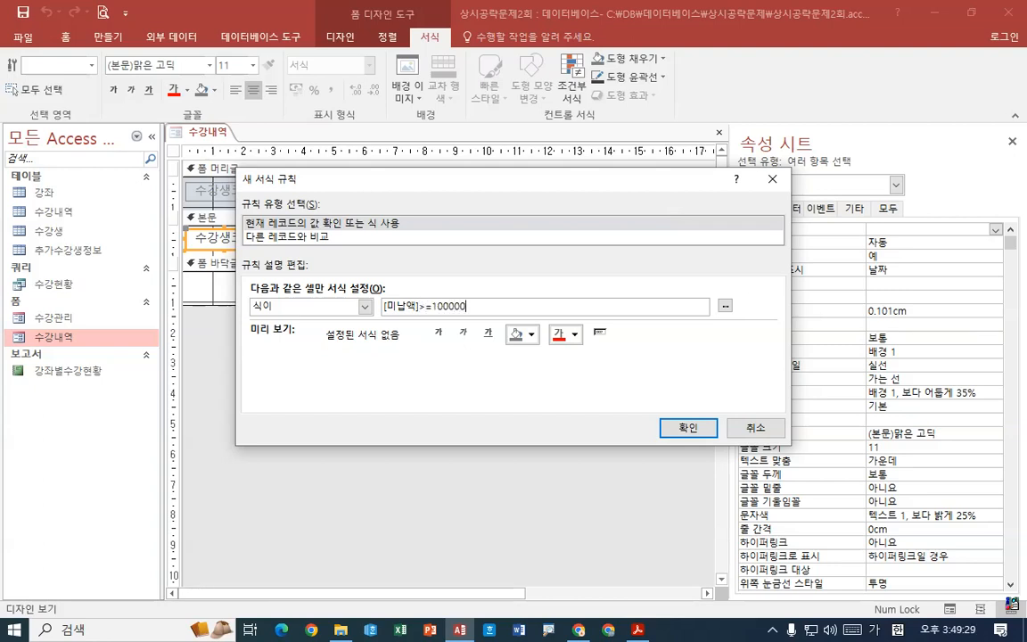
# - Set the rule's format to bold (굵게) and underline (밑줄), and apply it to the body controls
pyautogui.click(439, 334)
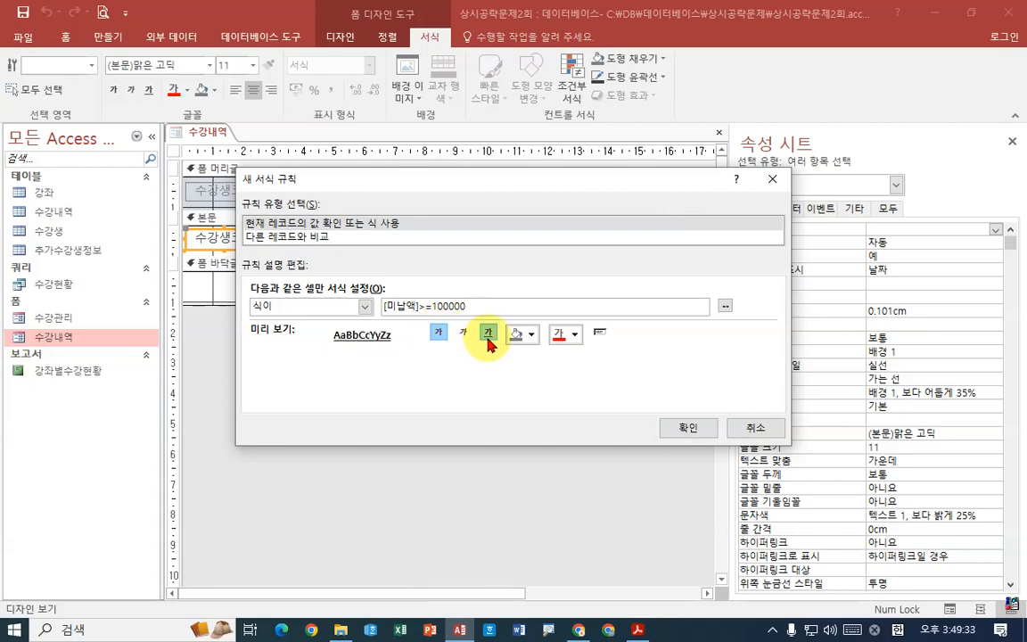
pyautogui.click(671, 429)
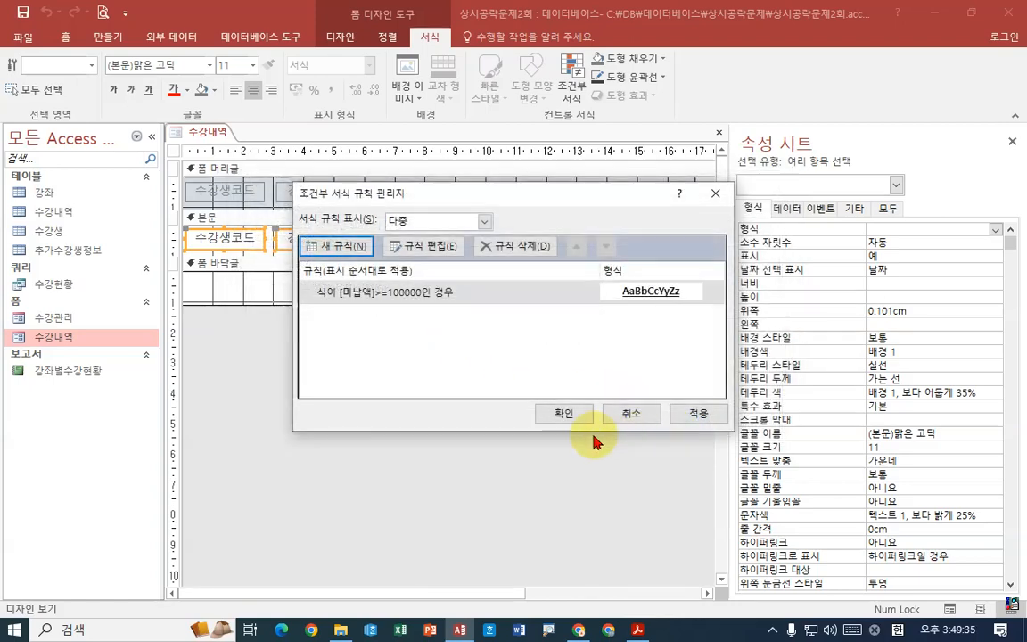
pyautogui.click(645, 415)
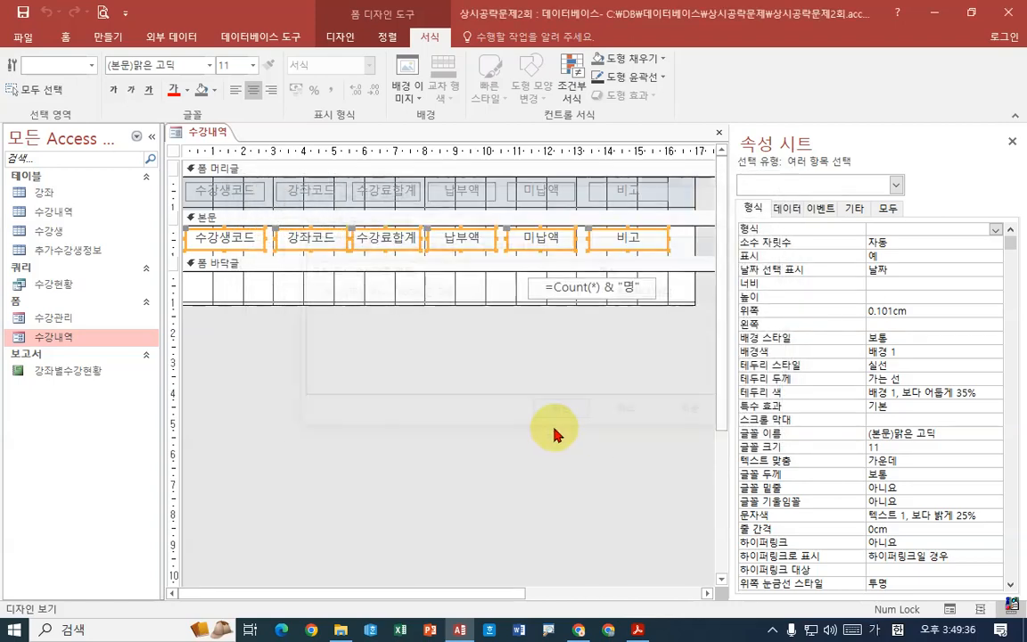
# - Save the 수강내역 form and check the conditional formatting across its records in form view
pyautogui.rightClick(179, 134)
pyautogui.click(226, 140)
pyautogui.rightClick(225, 140)
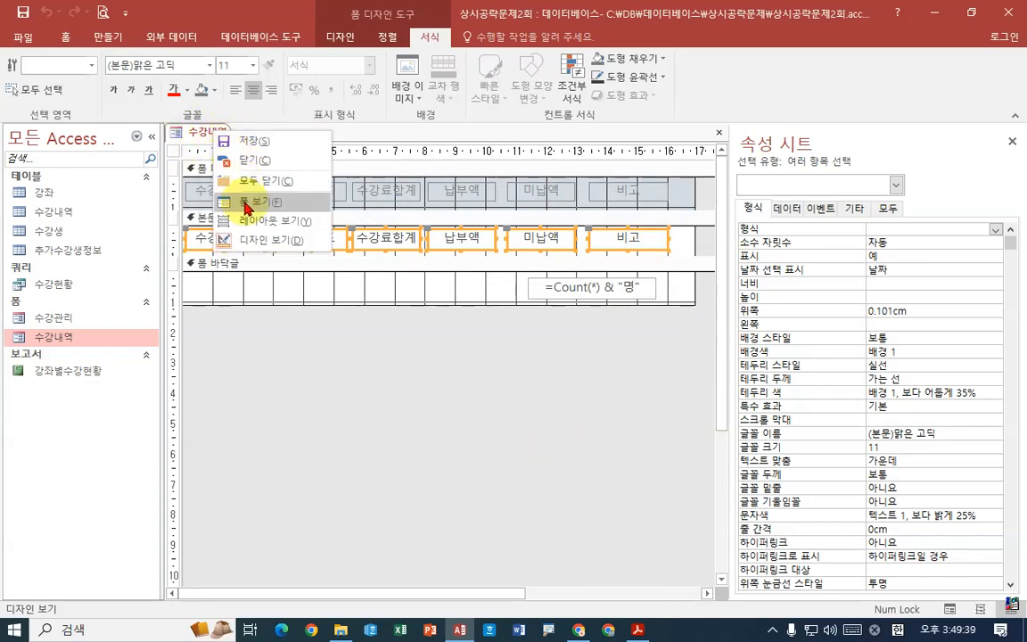
pyautogui.click(201, 202)
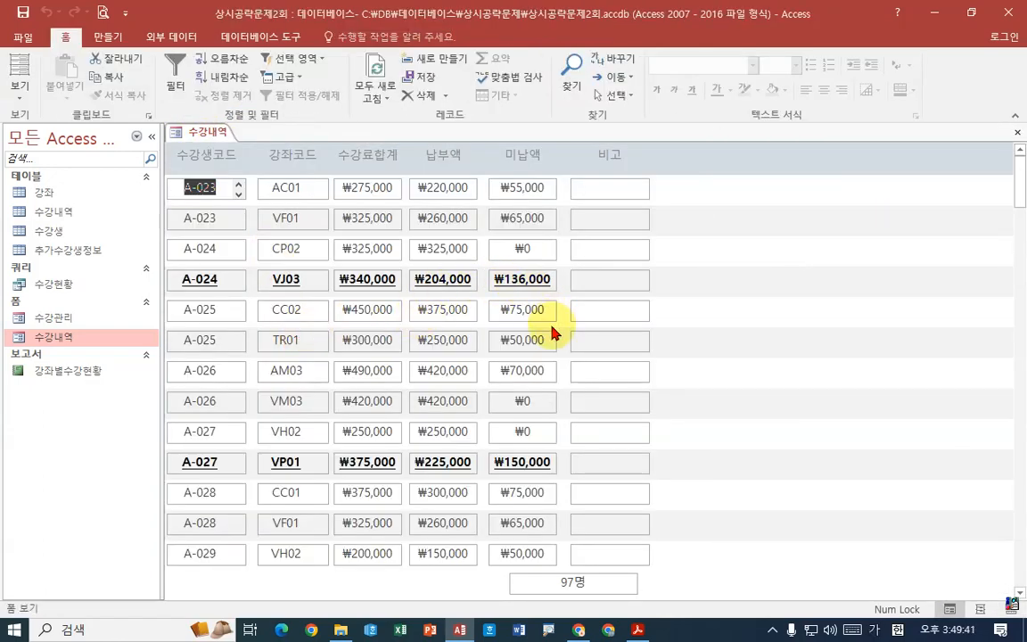
pyautogui.scroll(-2, 520, 285)
pyautogui.scroll(-3, 521, 286)
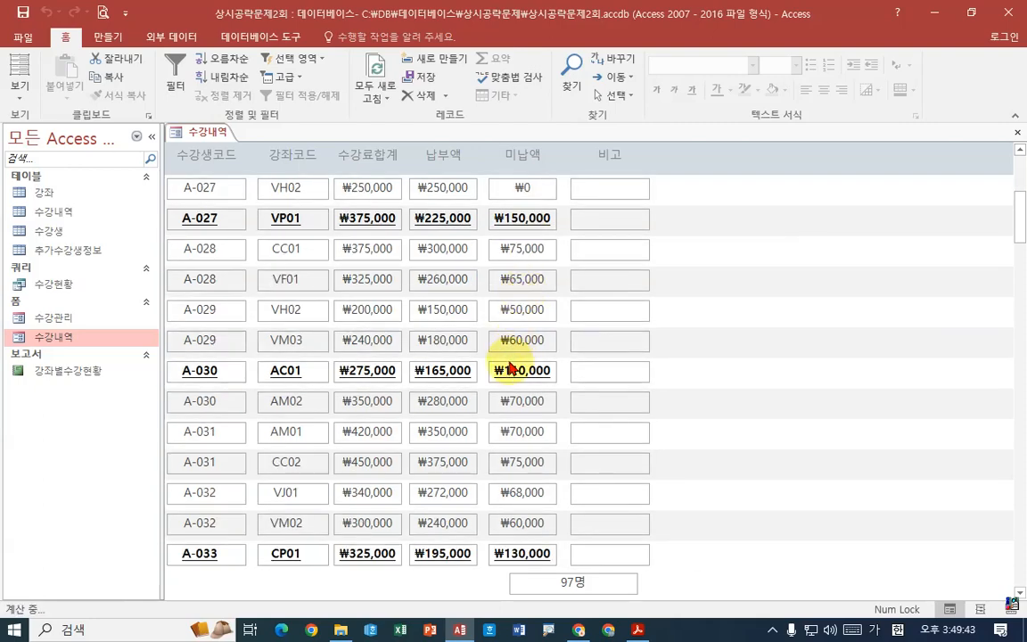
pyautogui.scroll(-3, 530, 390)
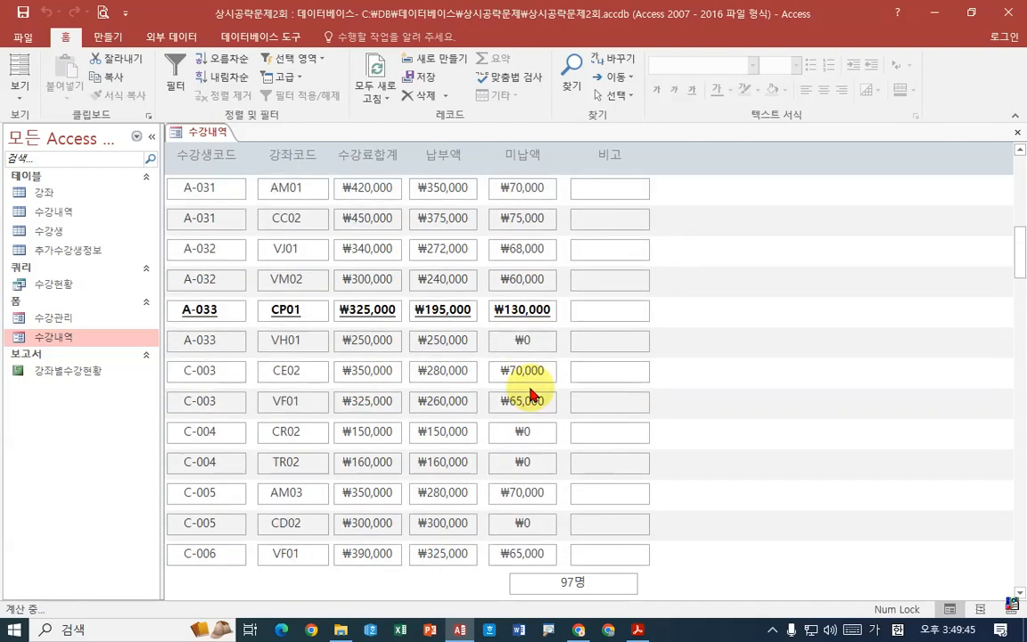
pyautogui.scroll(6, 530, 390)
pyautogui.scroll(1, 526, 268)
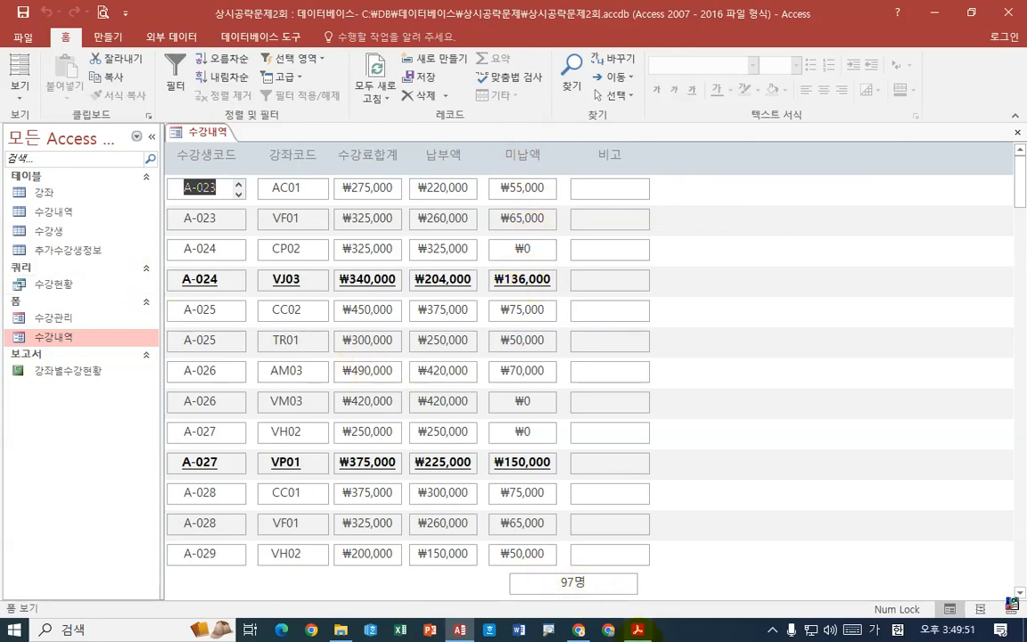
# - Switch to Acrobat Reader and read 문제 2 item 3 on the 보고서실행 macro and the cmd보고서보기 button, including the figure
pyautogui.click(639, 630)
pyautogui.scroll(-4, 478, 486)
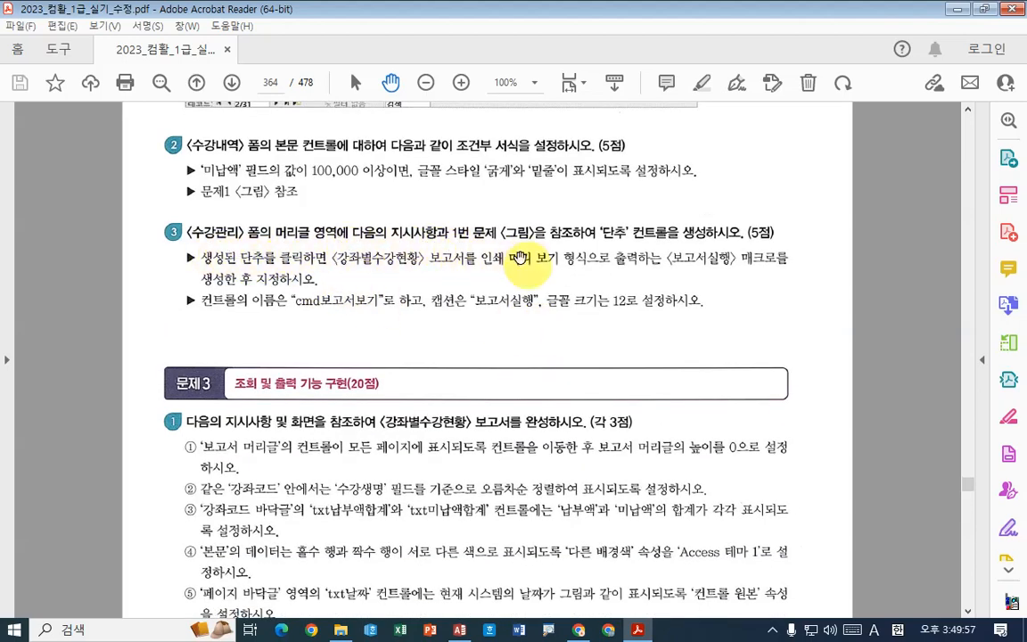
pyautogui.scroll(5, 567, 247)
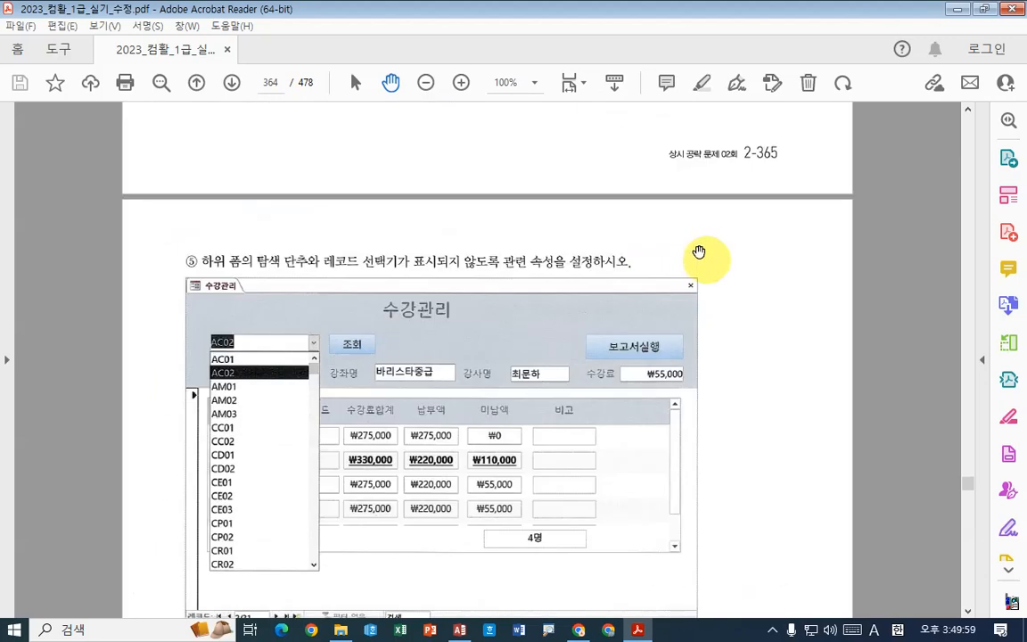
pyautogui.scroll(-5, 612, 215)
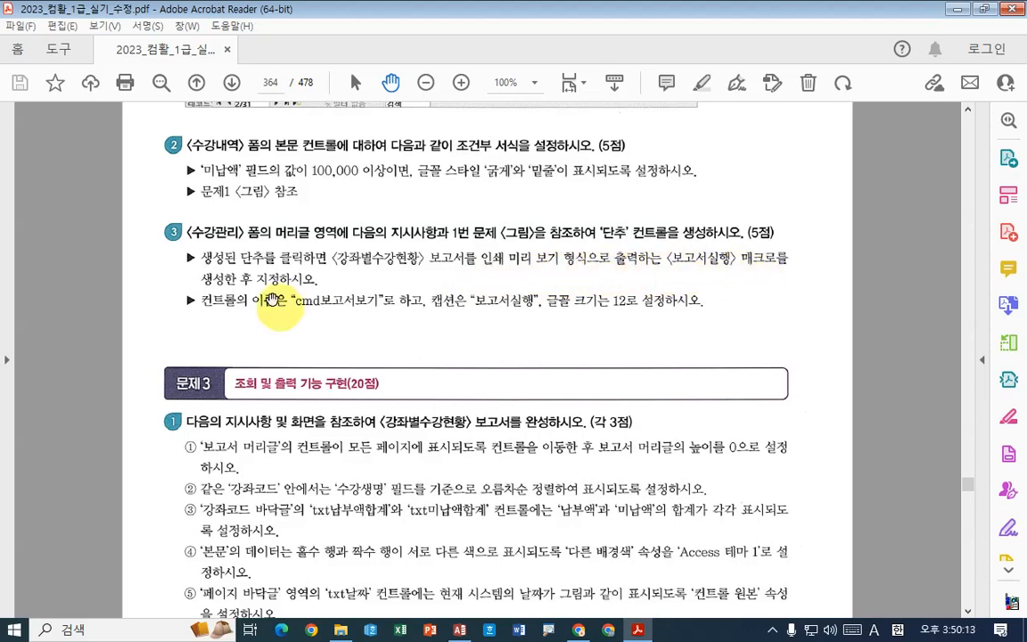
pyautogui.hotkey('ctrl', '2')
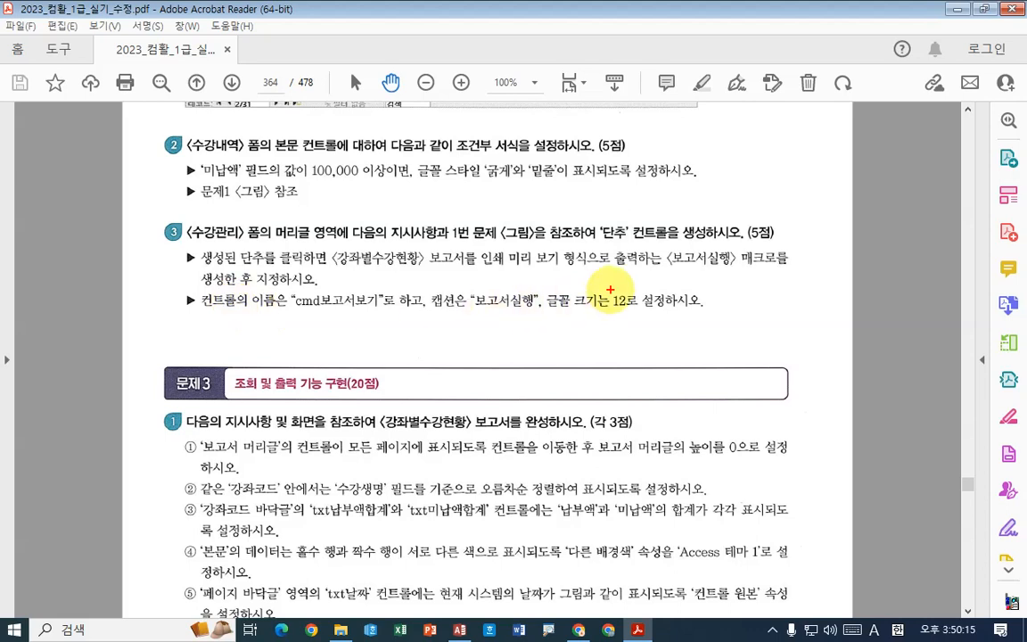
pyautogui.moveTo(671, 267); pyautogui.dragTo(777, 268)
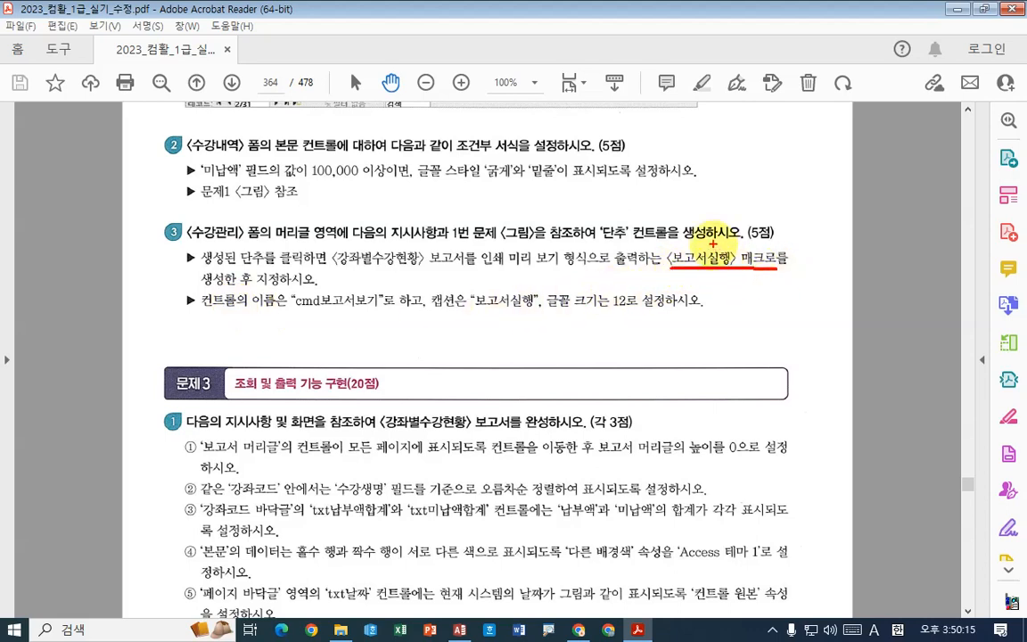
pyautogui.moveTo(336, 267); pyautogui.dragTo(419, 268)
pyautogui.moveTo(500, 268); pyautogui.dragTo(589, 269)
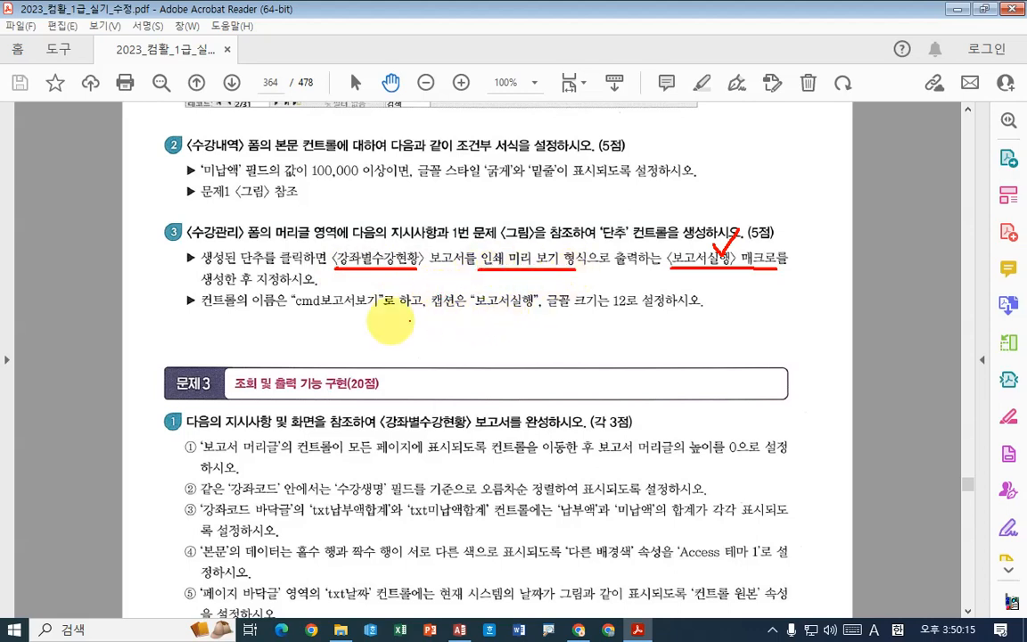
pyautogui.moveTo(295, 310); pyautogui.dragTo(381, 310)
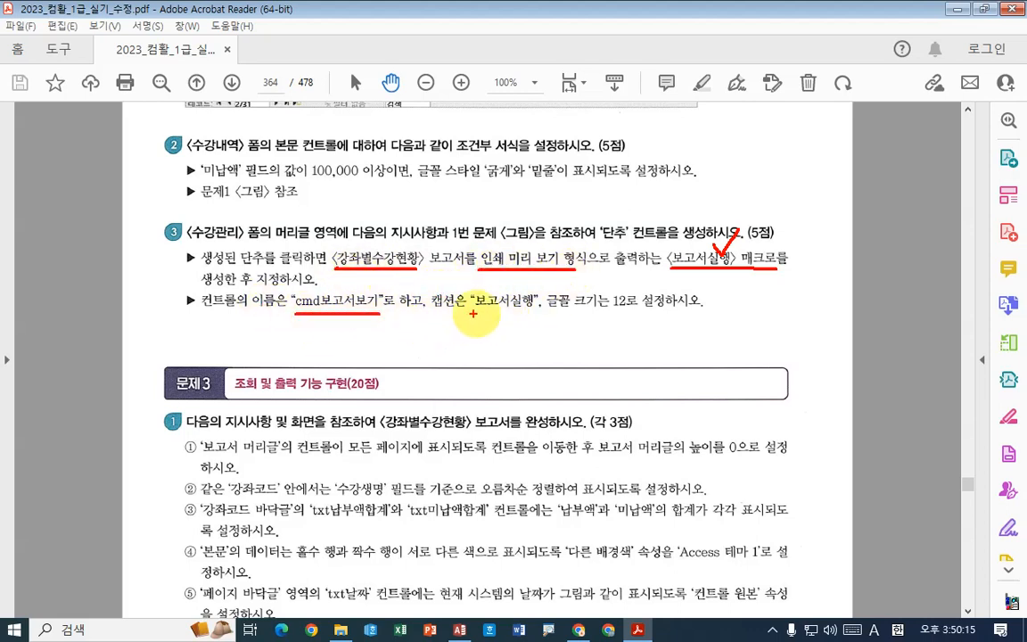
pyautogui.moveTo(470, 309); pyautogui.dragTo(644, 310)
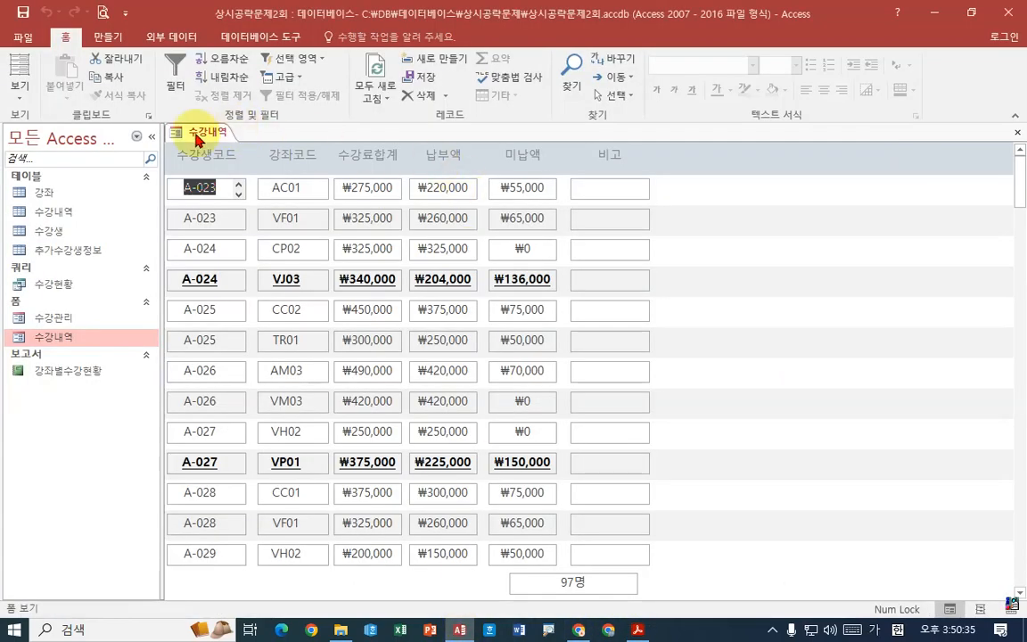
# - Switch back to Access, close the 수강내역 form and create a new macro
pyautogui.rightClick(203, 132)
pyautogui.click(214, 161)
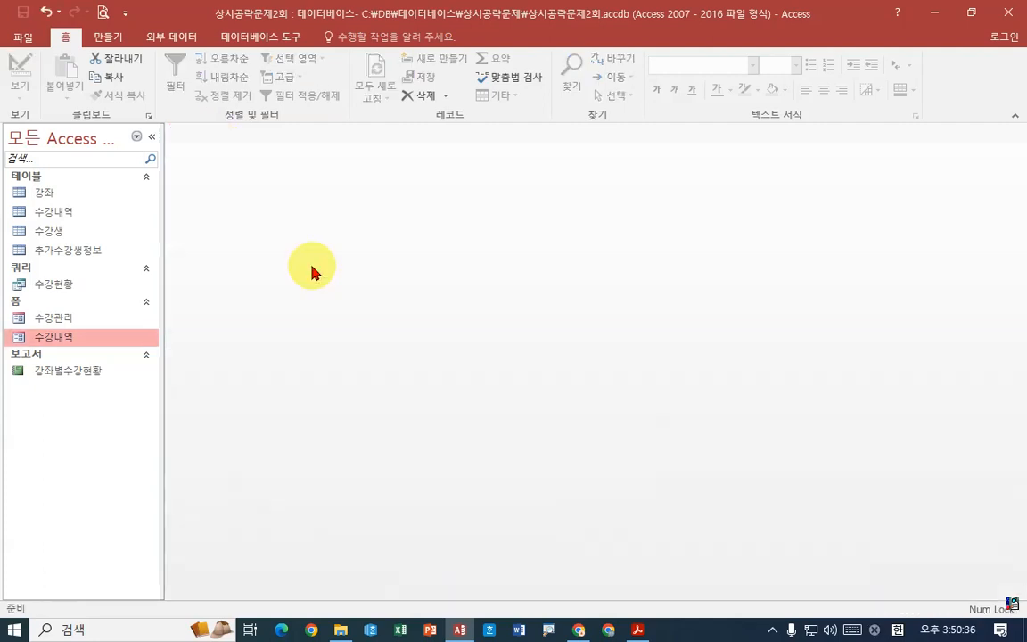
pyautogui.click(108, 36)
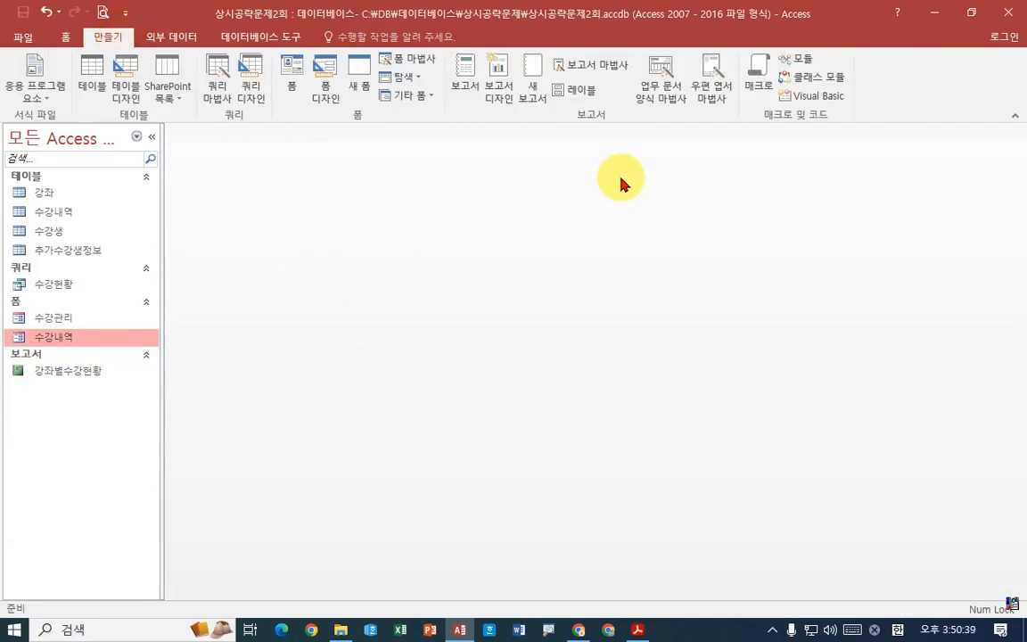
pyautogui.click(759, 74)
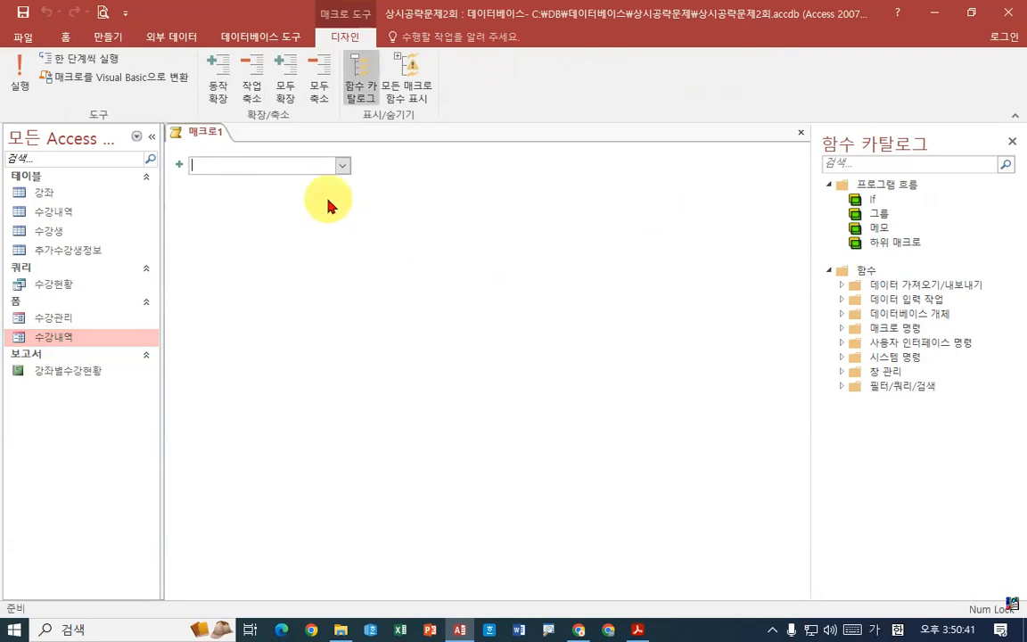
# - Add an OpenReport action to the macro and set its report name (보고서 이름) to 강좌별수강현황
pyautogui.click(343, 165)
pyautogui.moveTo(345, 241); pyautogui.dragTo(353, 346)
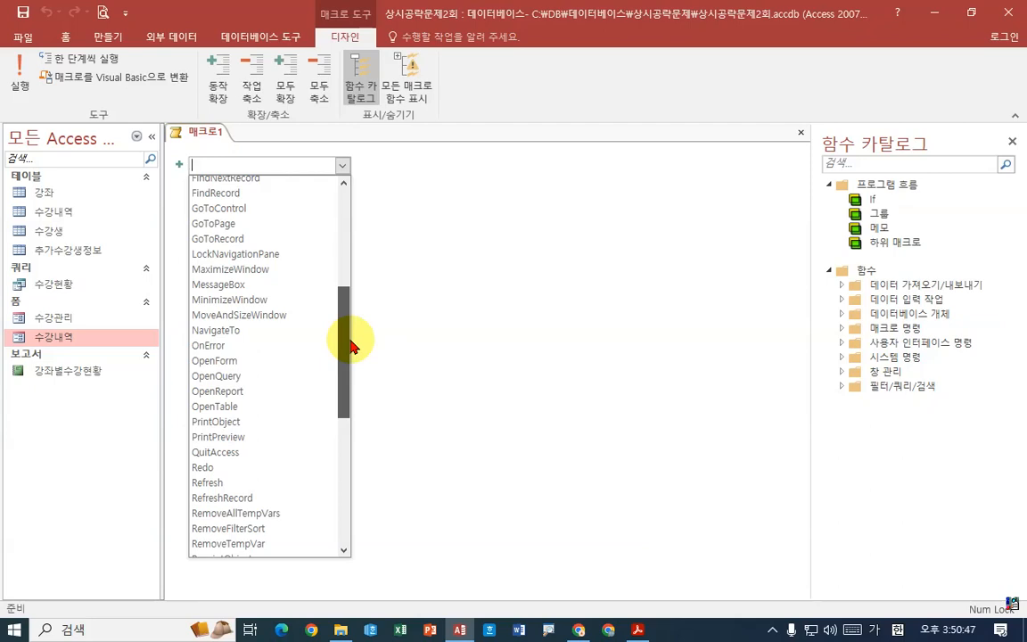
pyautogui.moveTo(354, 346); pyautogui.dragTo(345, 388)
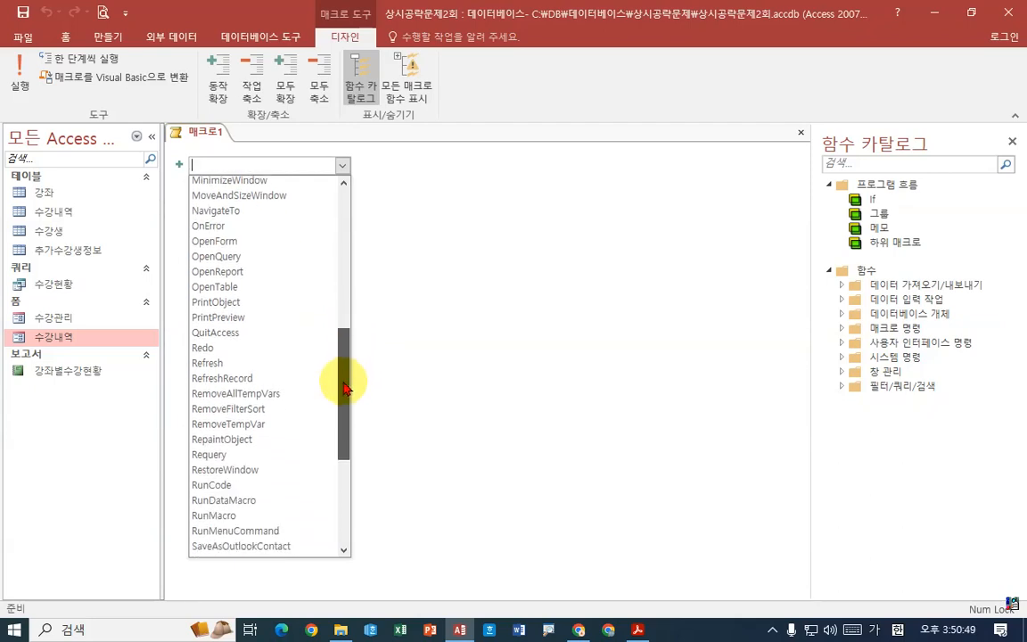
pyautogui.click(236, 273)
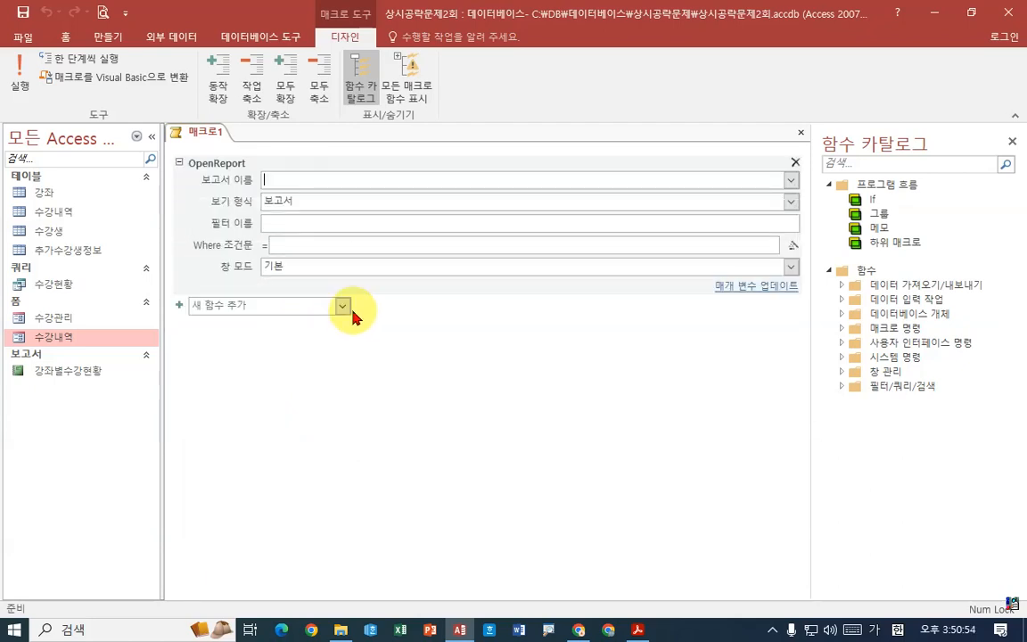
pyautogui.click(791, 180)
pyautogui.click(328, 200)
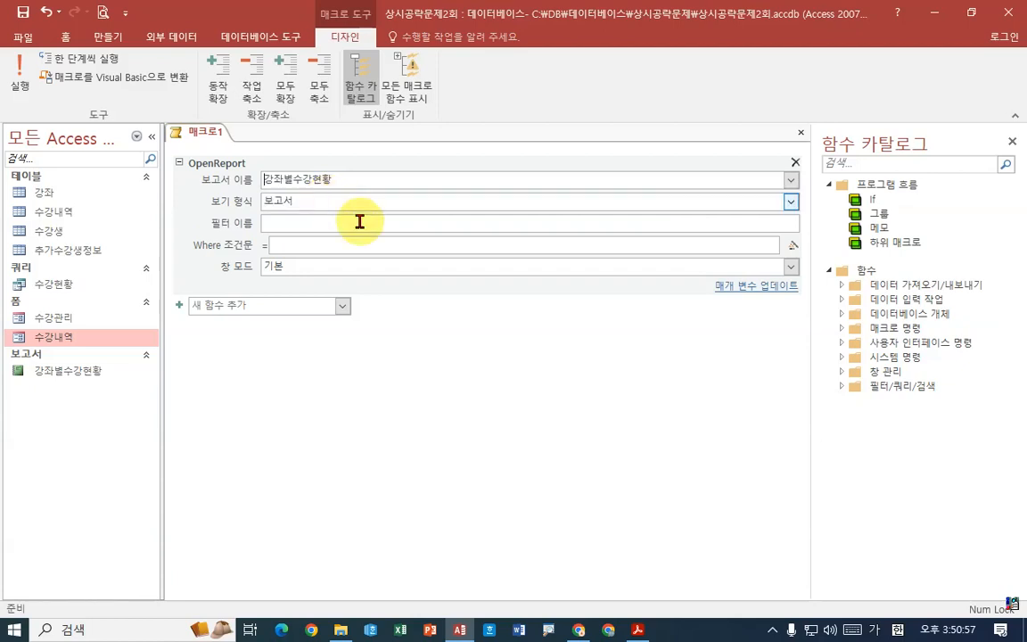
# - Set the OpenReport action's view (보기 형식) to 인쇄 미리 보기
pyautogui.click(223, 201)
pyautogui.moveTo(325, 204); pyautogui.dragTo(328, 204)
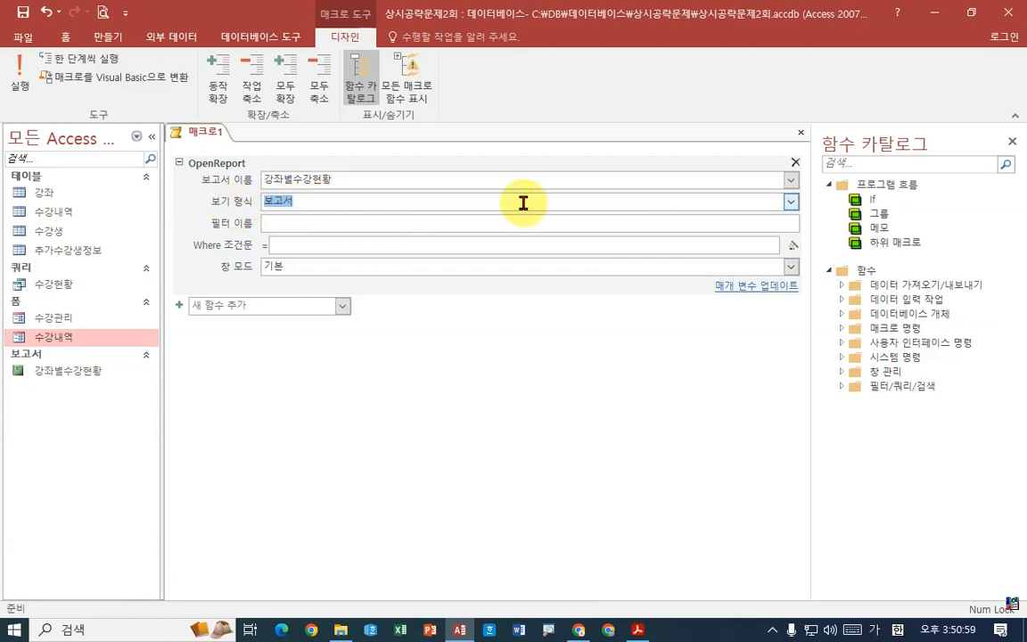
pyautogui.click(790, 204)
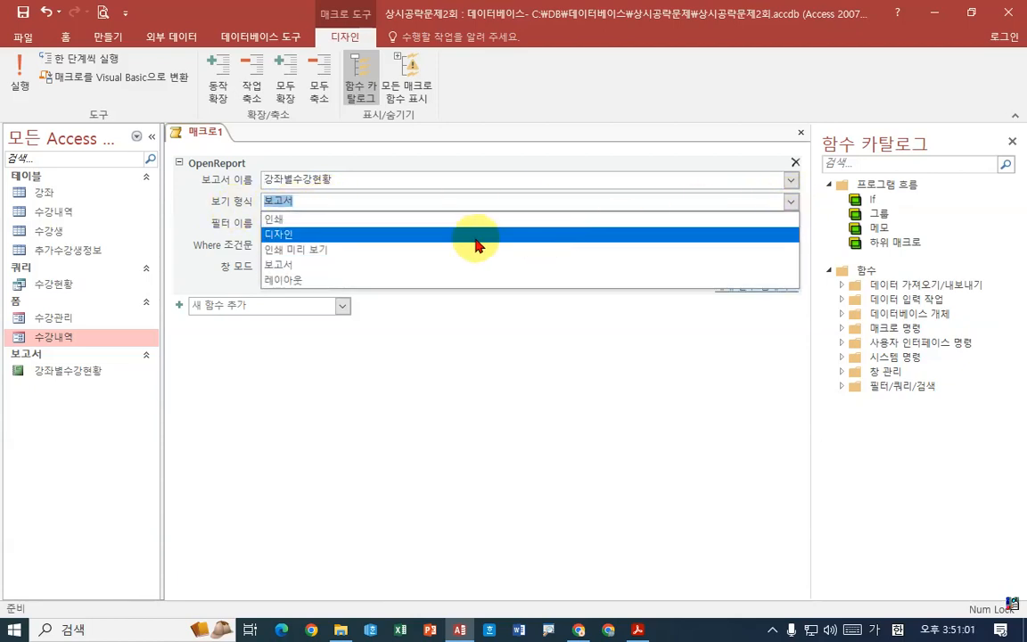
pyautogui.click(341, 249)
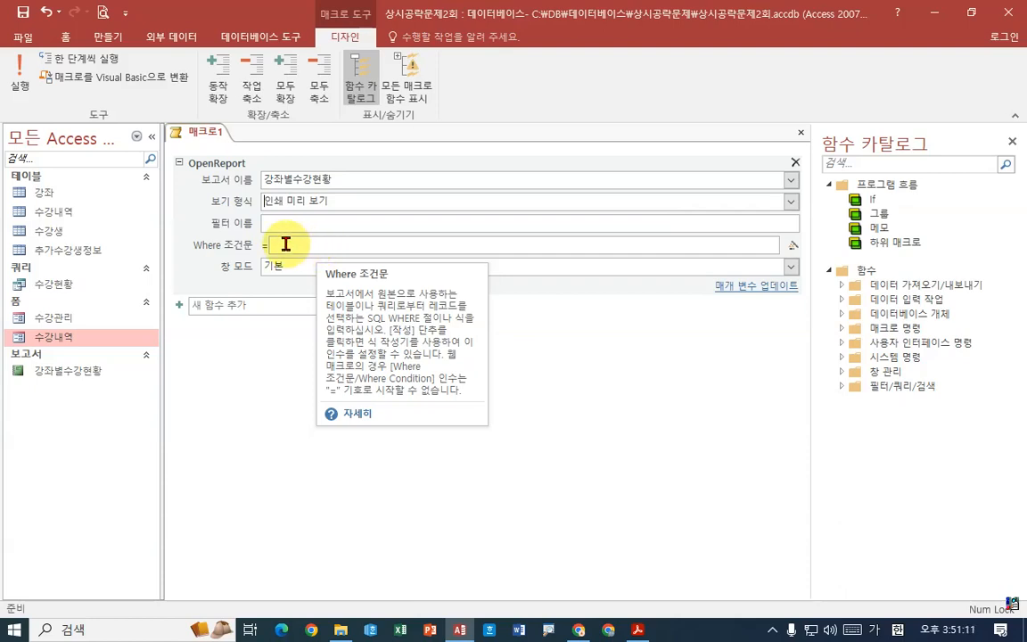
# - Save the macro as 보고서실행, checking the required name in the exam PDF, and close it
pyautogui.rightClick(209, 139)
pyautogui.click(238, 143)
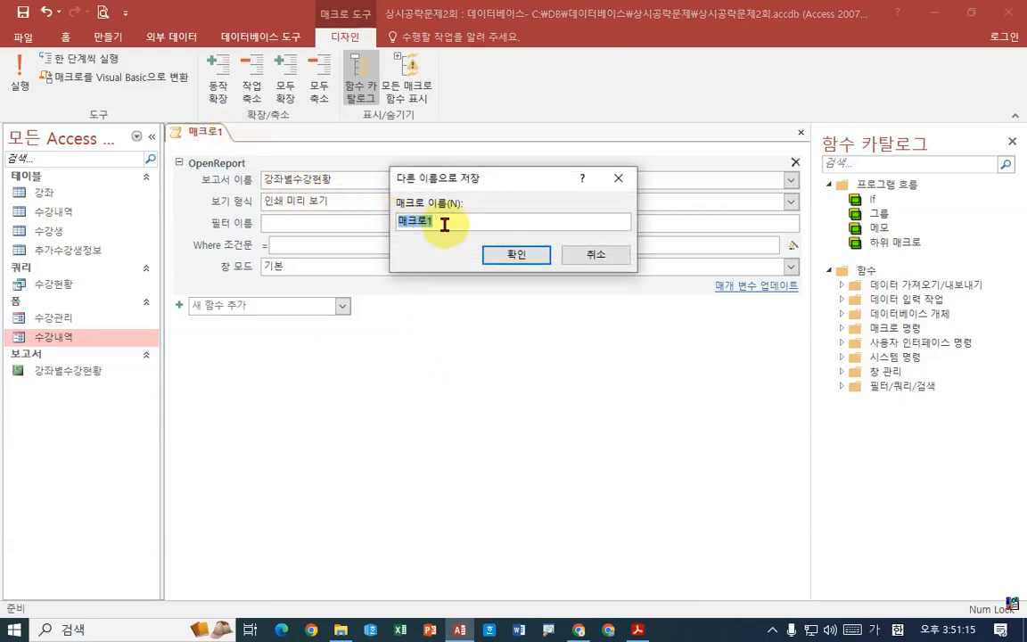
pyautogui.click(639, 630)
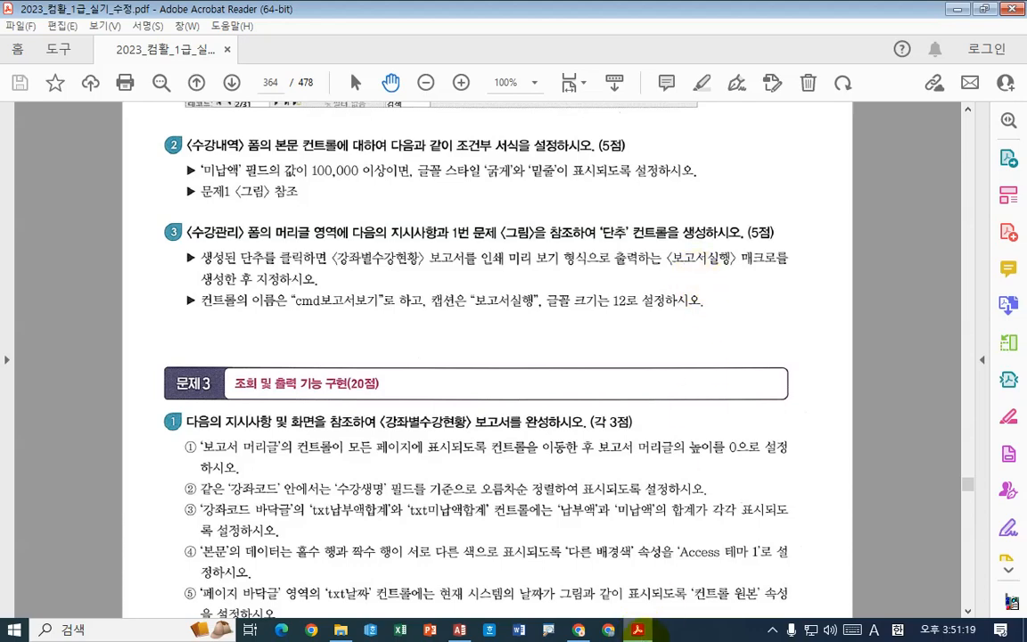
pyautogui.hotkey('alt', 'Tab')
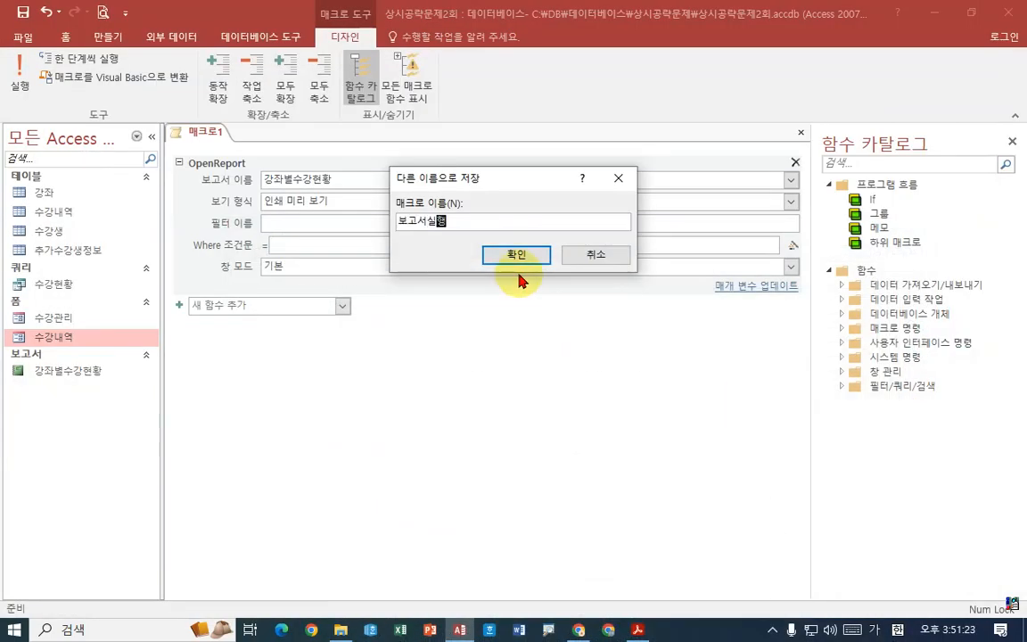
pyautogui.click(518, 260)
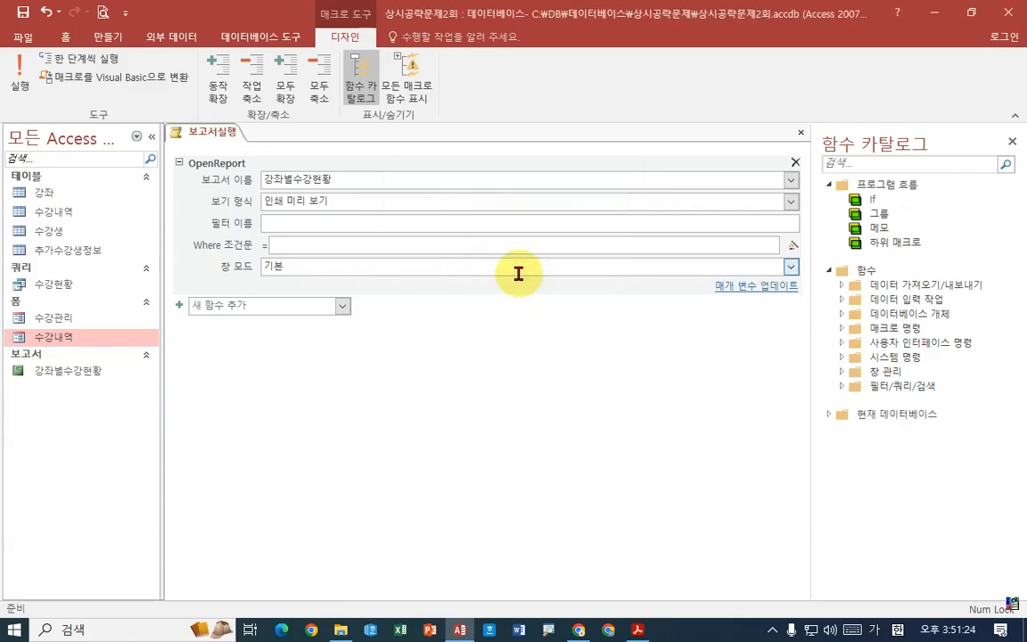
pyautogui.rightClick(229, 138)
pyautogui.click(266, 162)
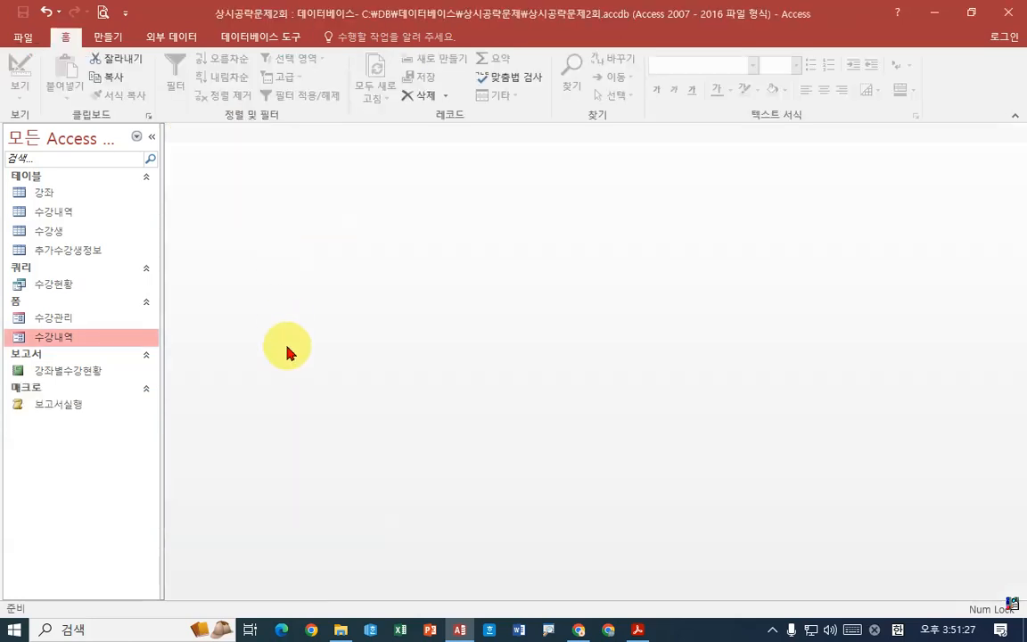
# - Open the 수강관리 form in design view and narrow the property sheet to expose the whole form header
pyautogui.click(68, 321)
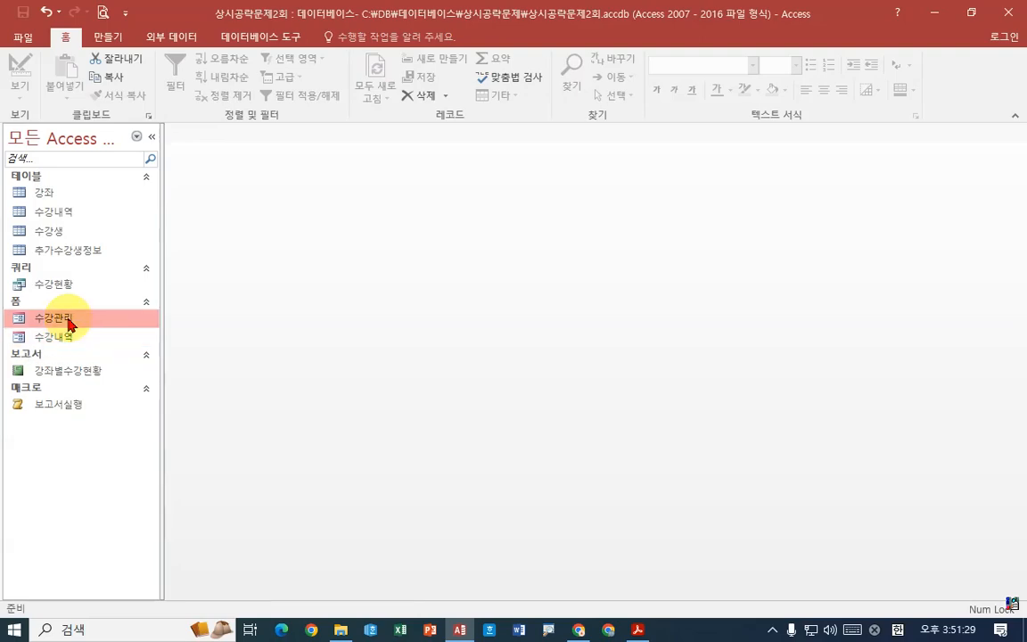
pyautogui.rightClick(69, 323)
pyautogui.click(87, 347)
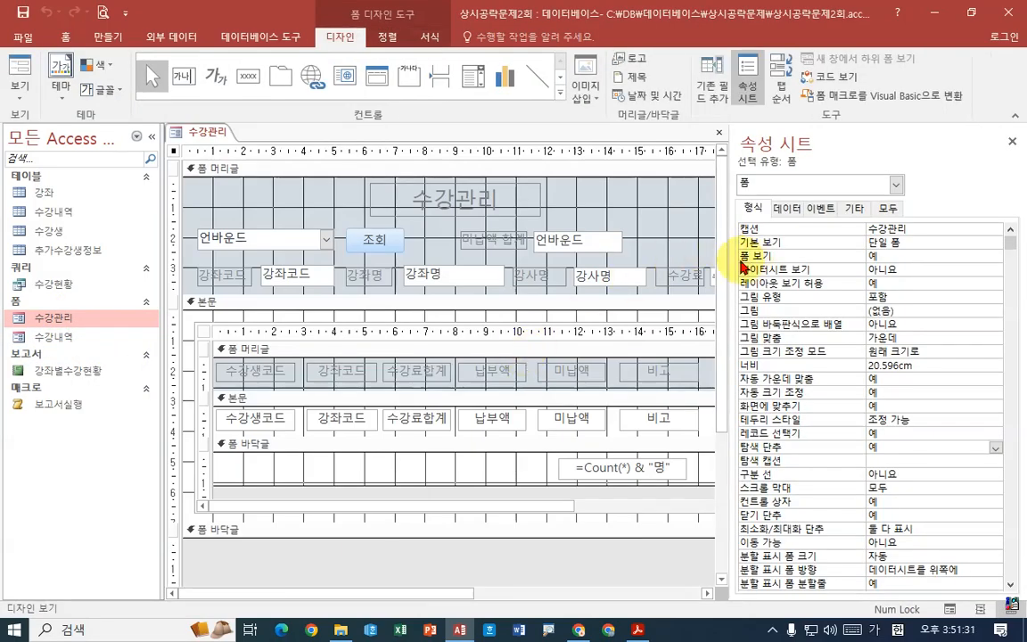
pyautogui.moveTo(732, 258); pyautogui.dragTo(857, 257)
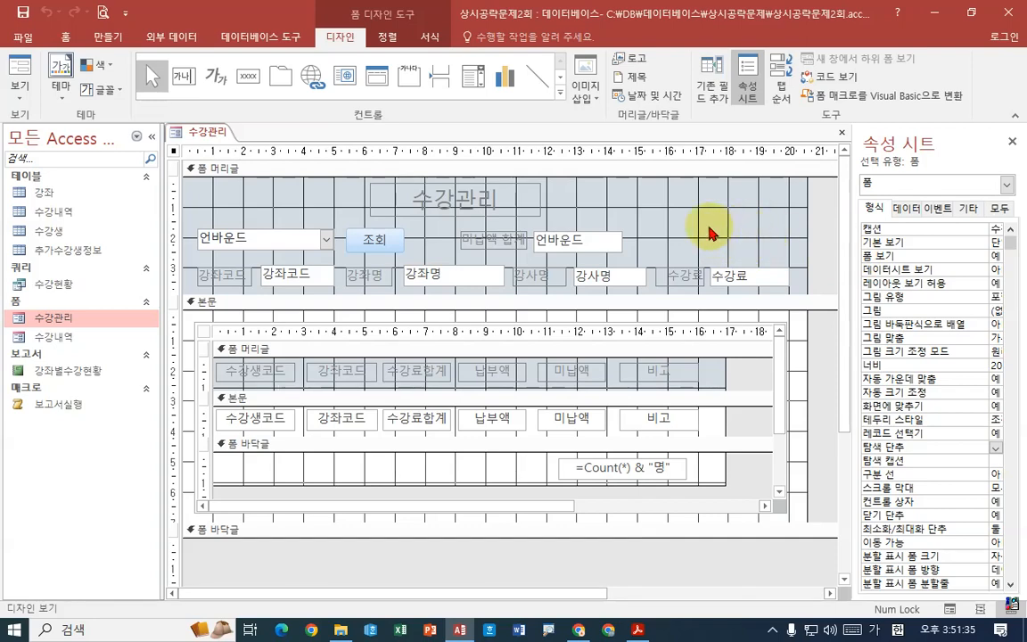
# - Draw a command button about 3.4 cm wide and 0.7 cm high in the form header, above the 수강료 field
pyautogui.click(249, 79)
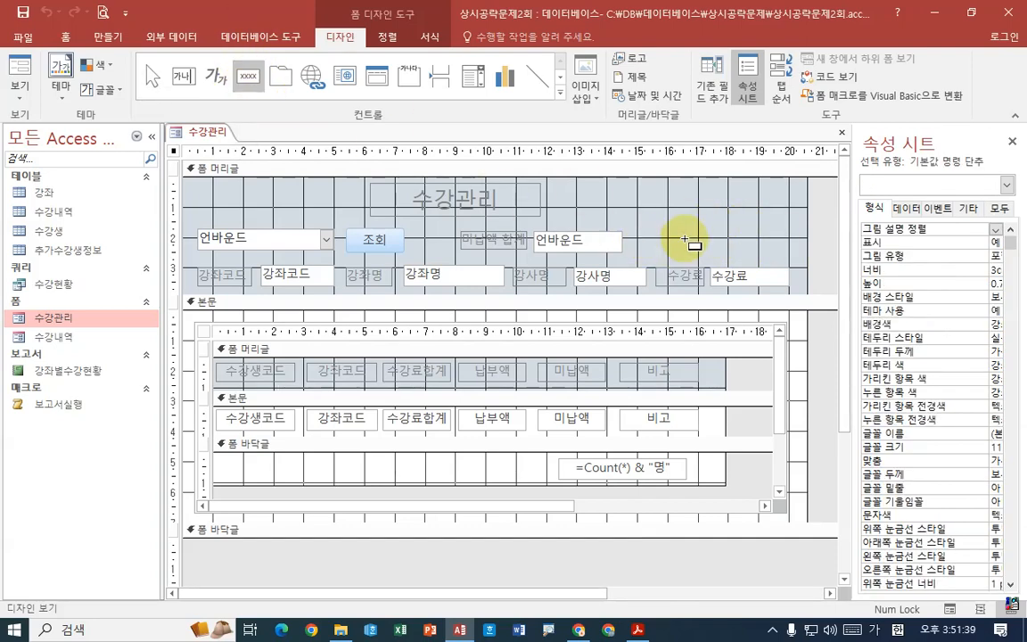
pyautogui.moveTo(678, 233); pyautogui.dragTo(785, 252)
pyautogui.moveTo(654, 105); pyautogui.dragTo(506, 139)
pyautogui.click(339, 350)
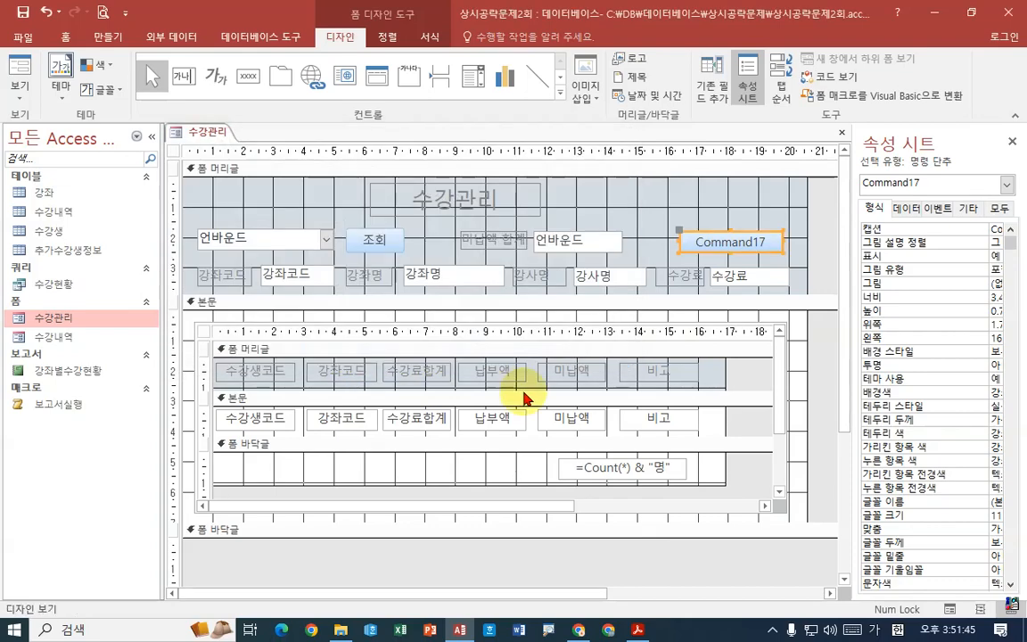
# - Assign the 보고서실행 macro to the new button's On Click event
pyautogui.moveTo(558, 594); pyautogui.dragTo(752, 593)
pyautogui.moveTo(843, 421); pyautogui.dragTo(674, 403)
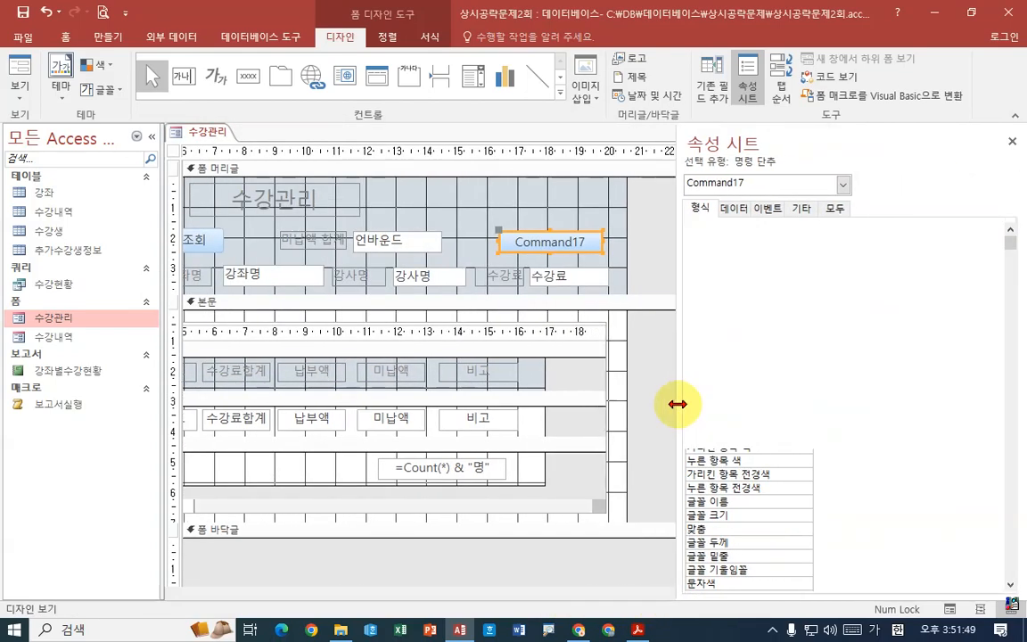
pyautogui.click(835, 209)
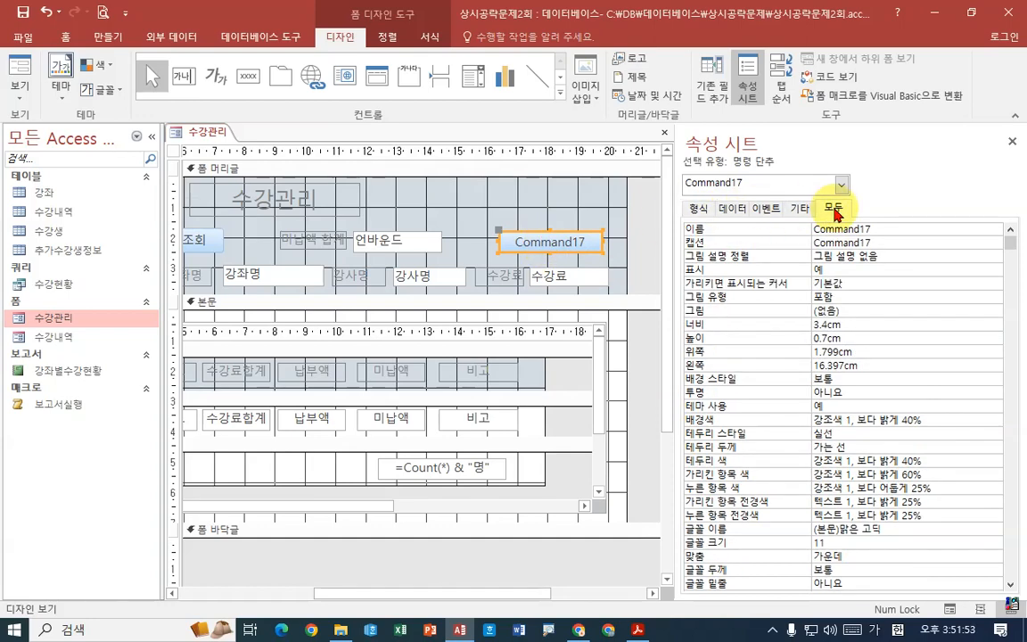
pyautogui.click(768, 211)
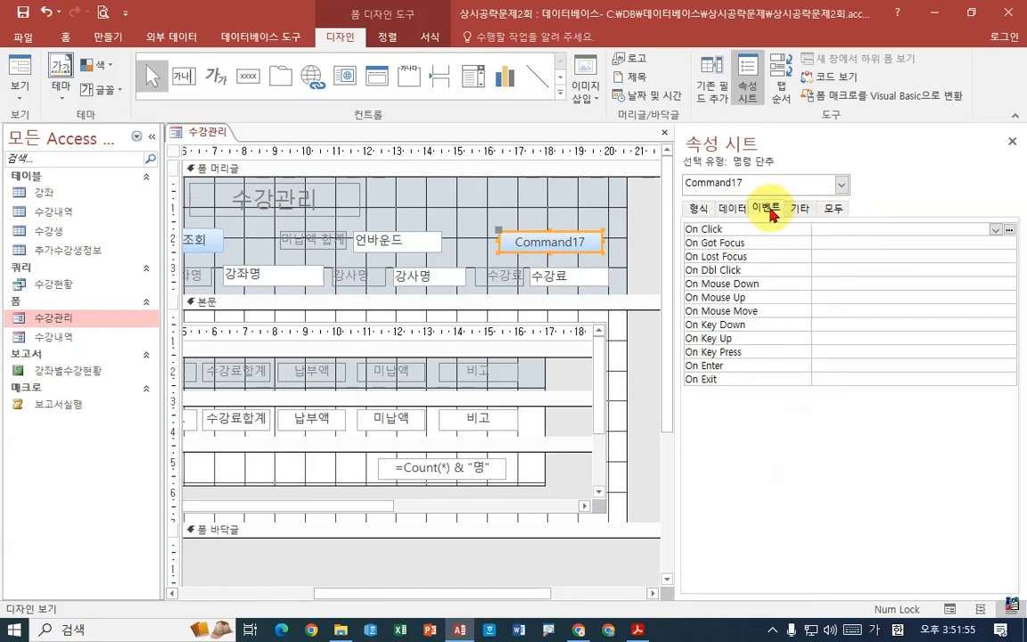
pyautogui.click(995, 230)
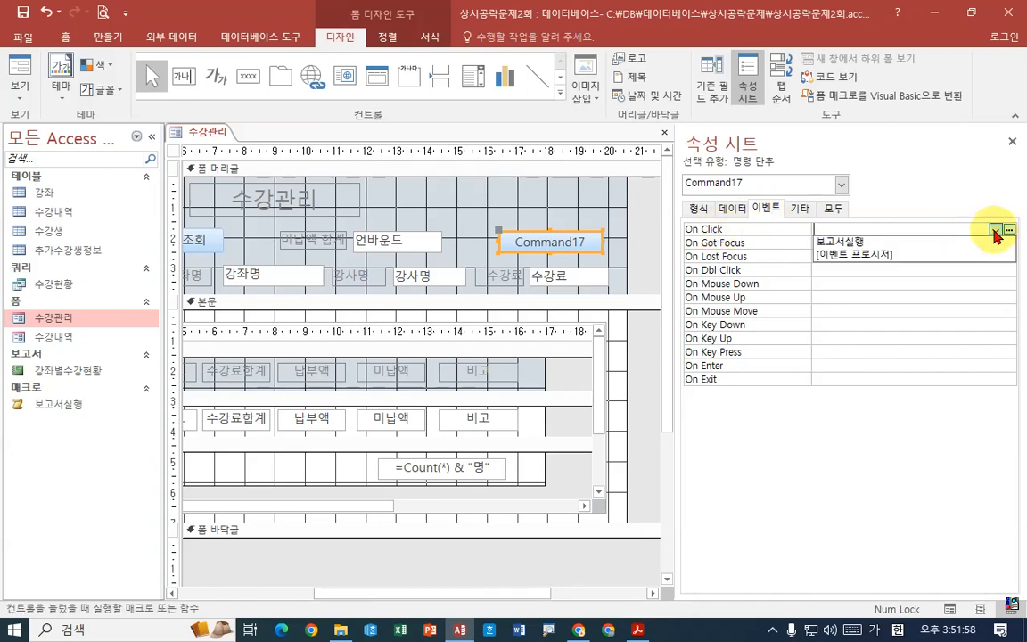
pyautogui.click(861, 240)
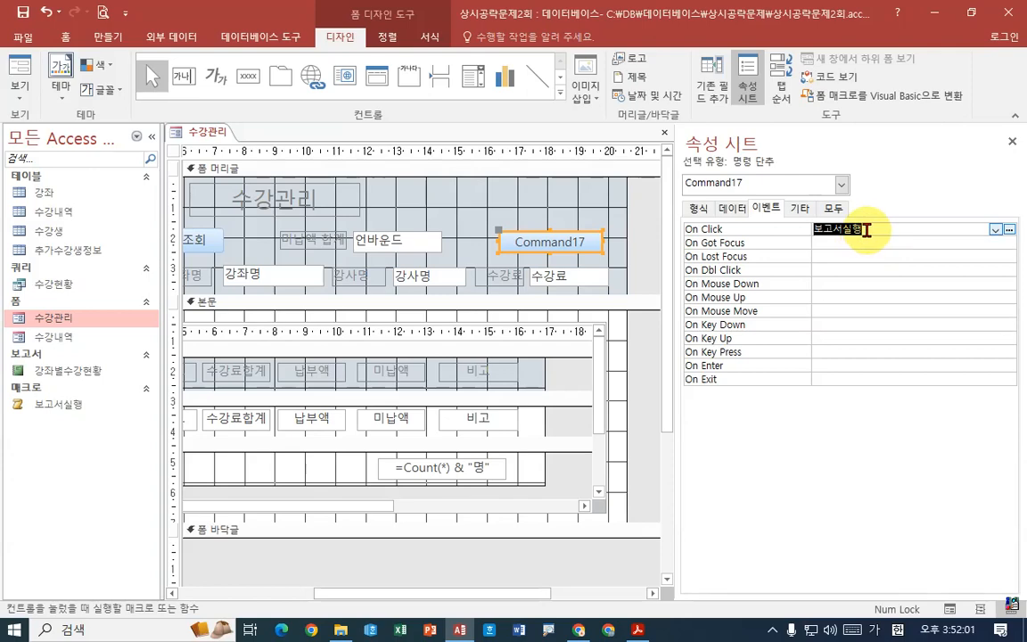
# - Name the button cmd보고서보기, checking the spelling in the exam PDF, and set its caption to 보고서실행
pyautogui.click(832, 207)
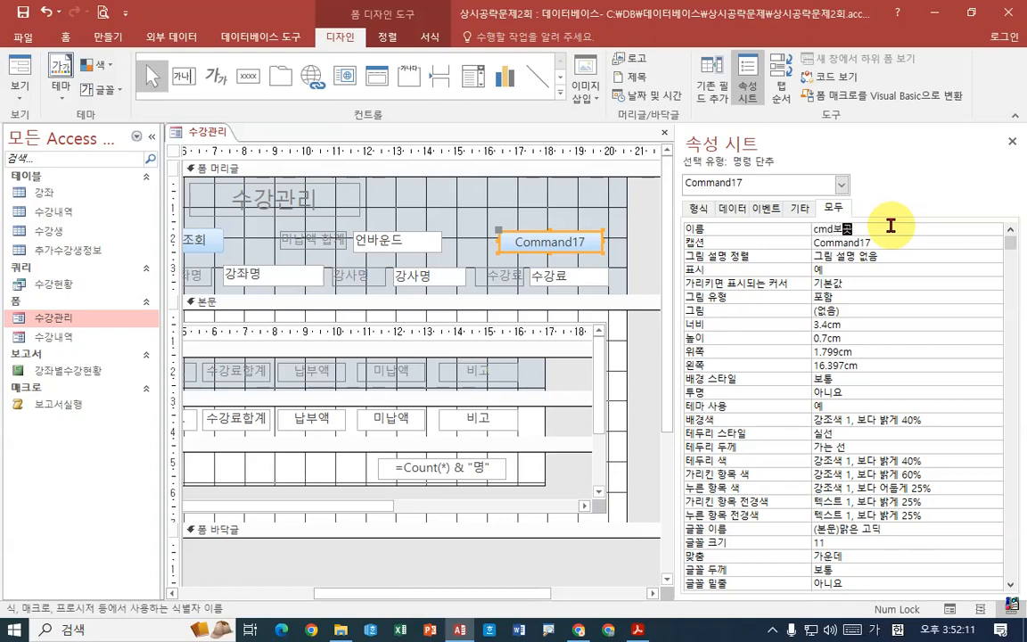
pyautogui.click(637, 630)
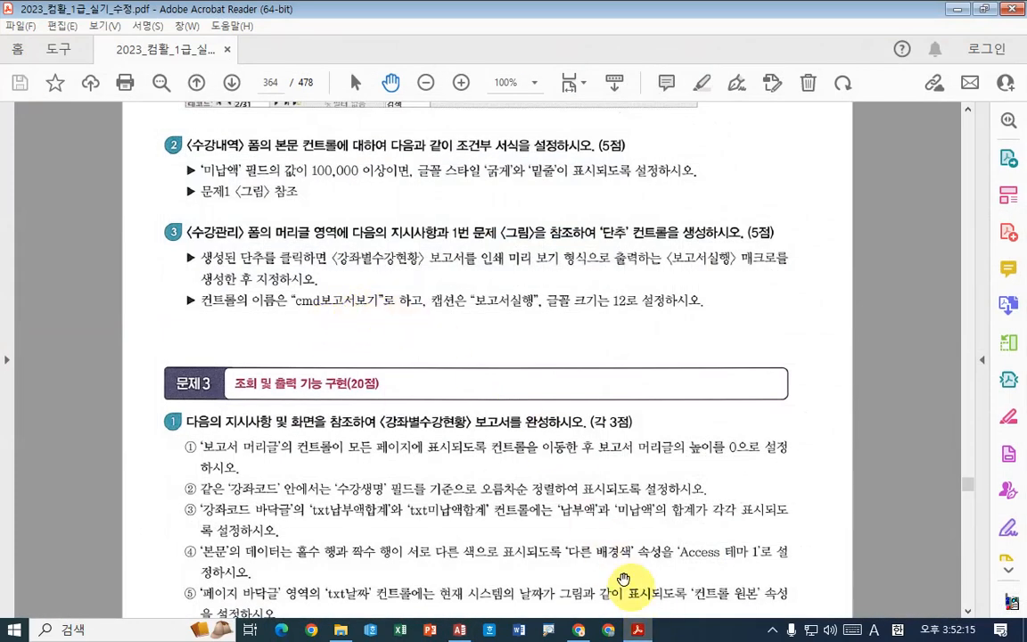
pyautogui.click(644, 630)
pyautogui.click(877, 226)
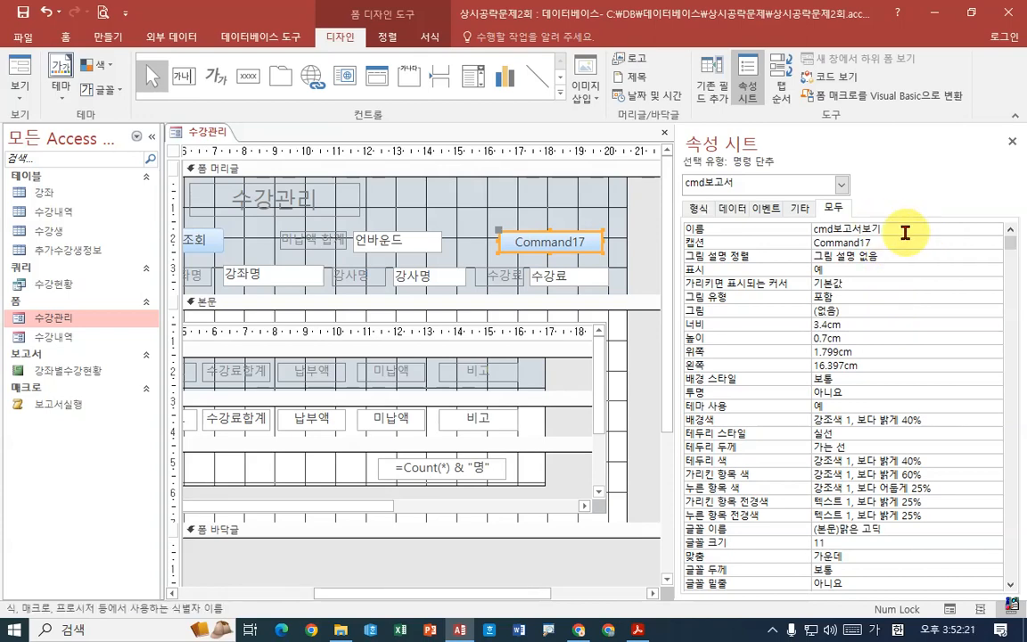
pyautogui.click(585, 241)
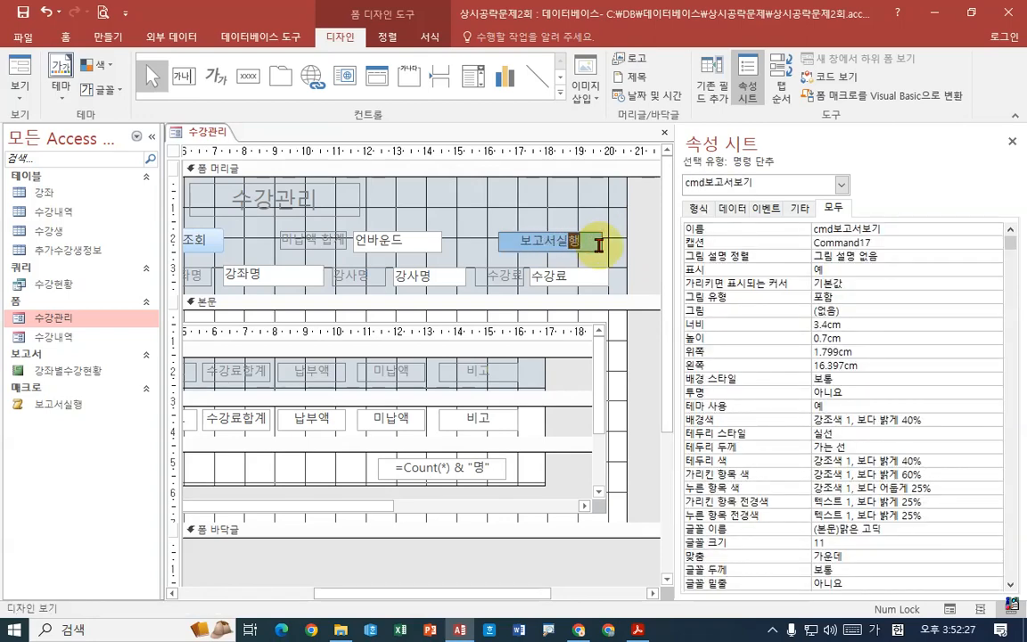
pyautogui.click(872, 242)
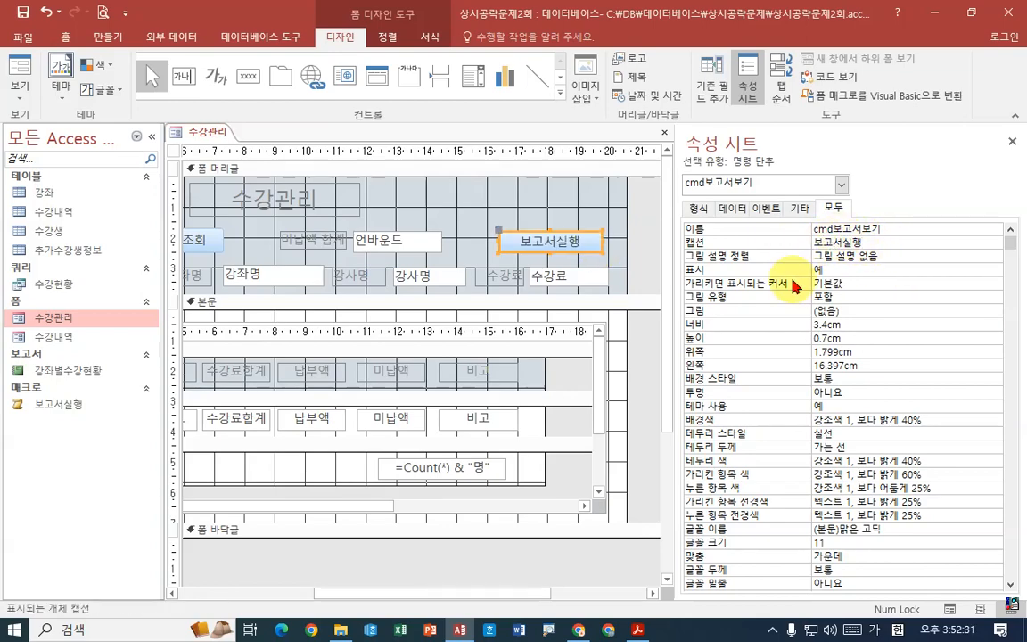
# - Check the required font size in the exam PDF and set the 보고서실행 button's font size to 12
pyautogui.click(639, 631)
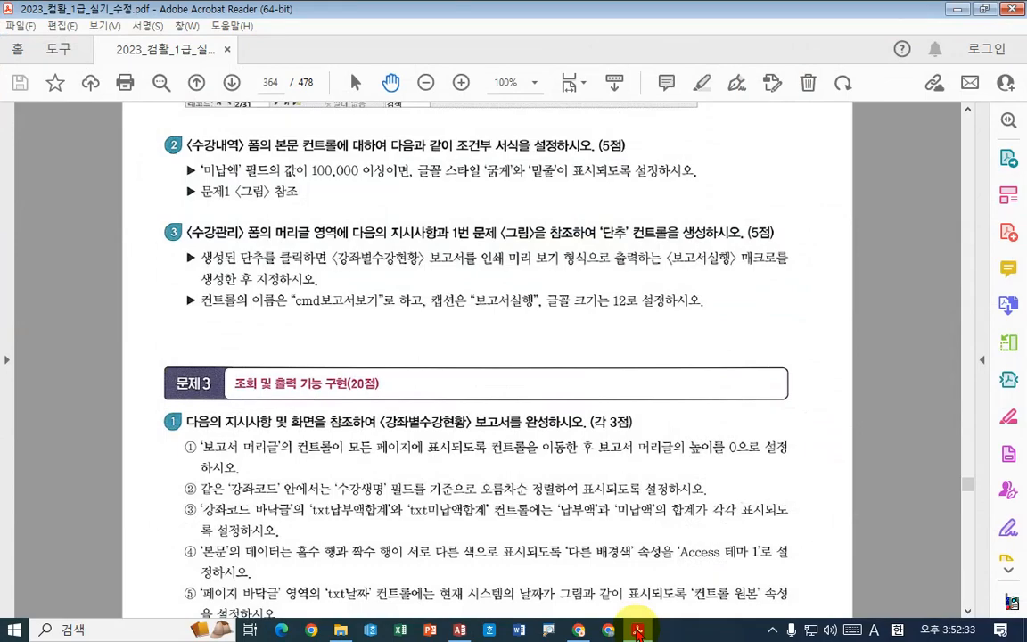
pyautogui.click(639, 630)
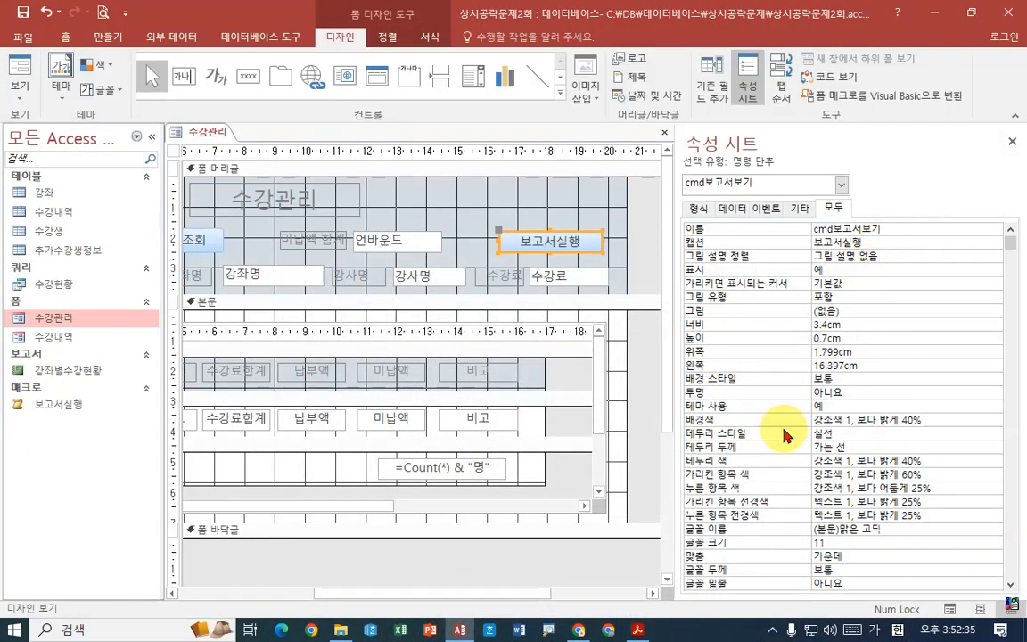
pyautogui.click(608, 630)
pyautogui.click(1003, 22)
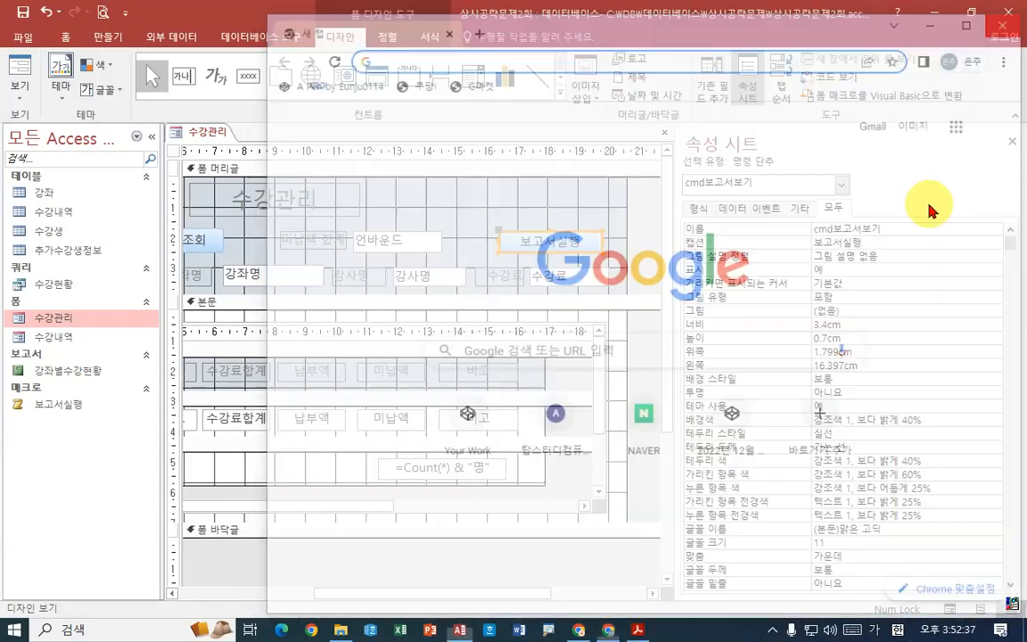
pyautogui.click(638, 630)
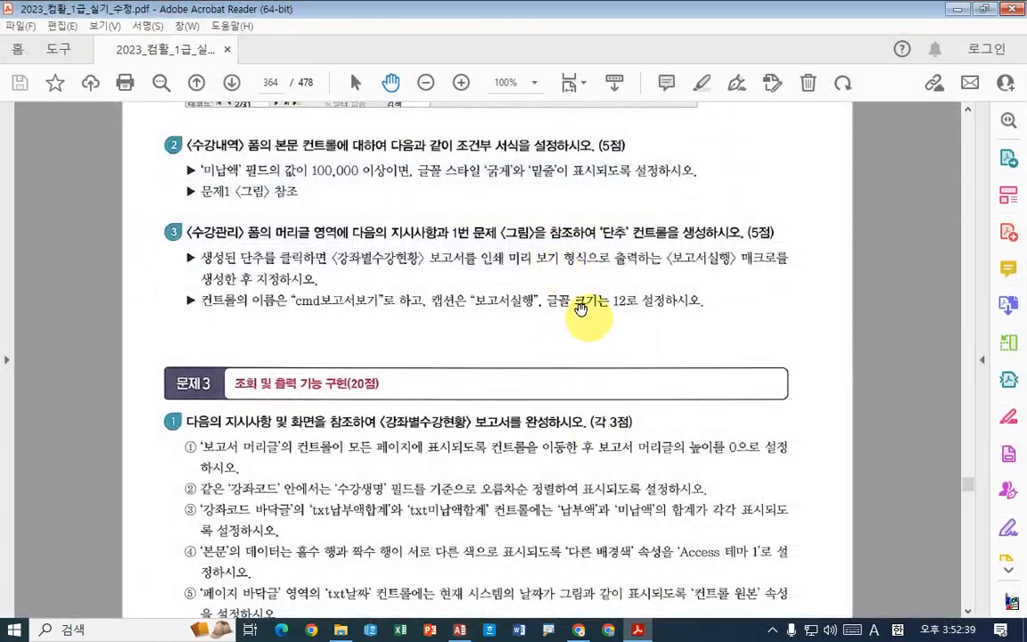
pyautogui.hotkey('alt', 'Tab')
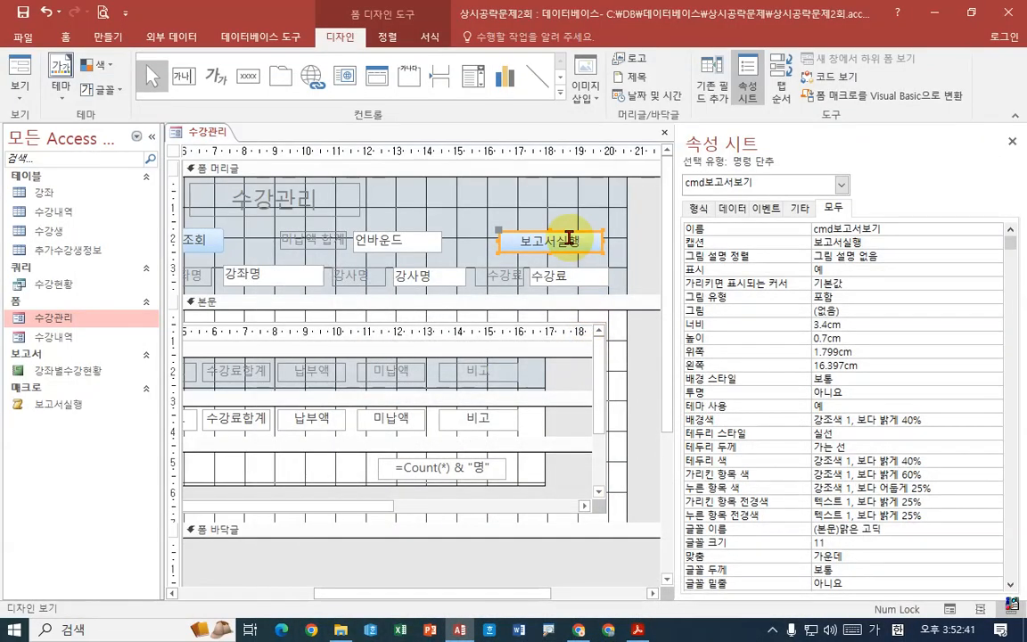
pyautogui.click(430, 38)
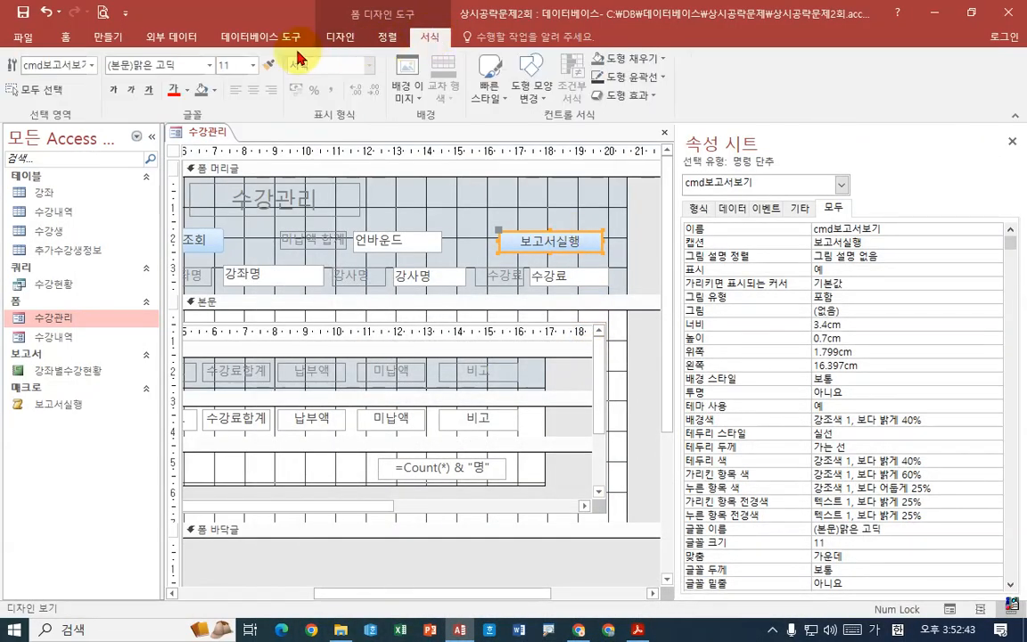
pyautogui.click(253, 65)
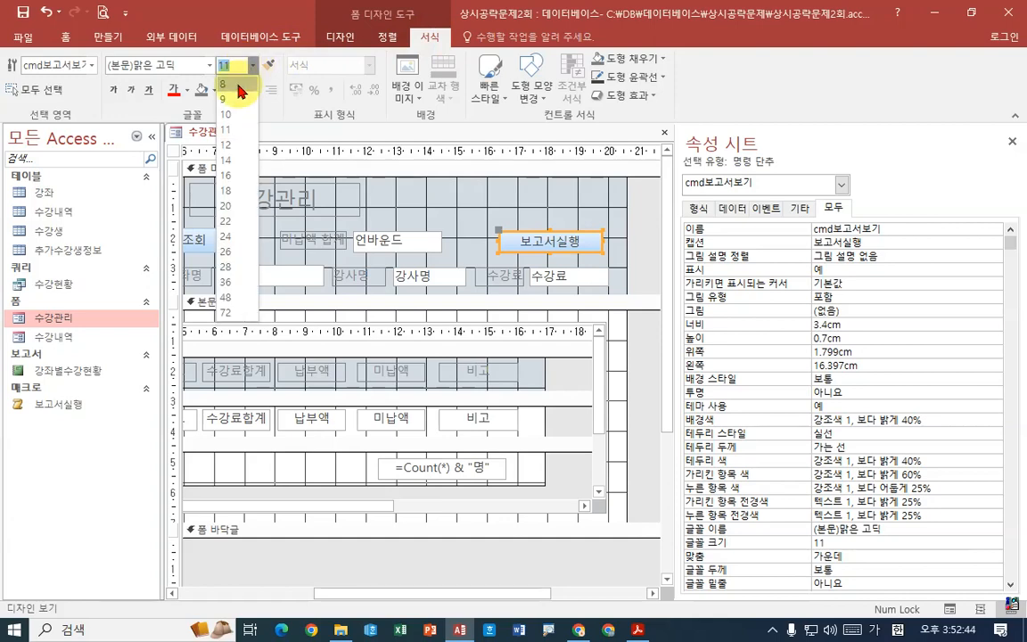
pyautogui.click(233, 144)
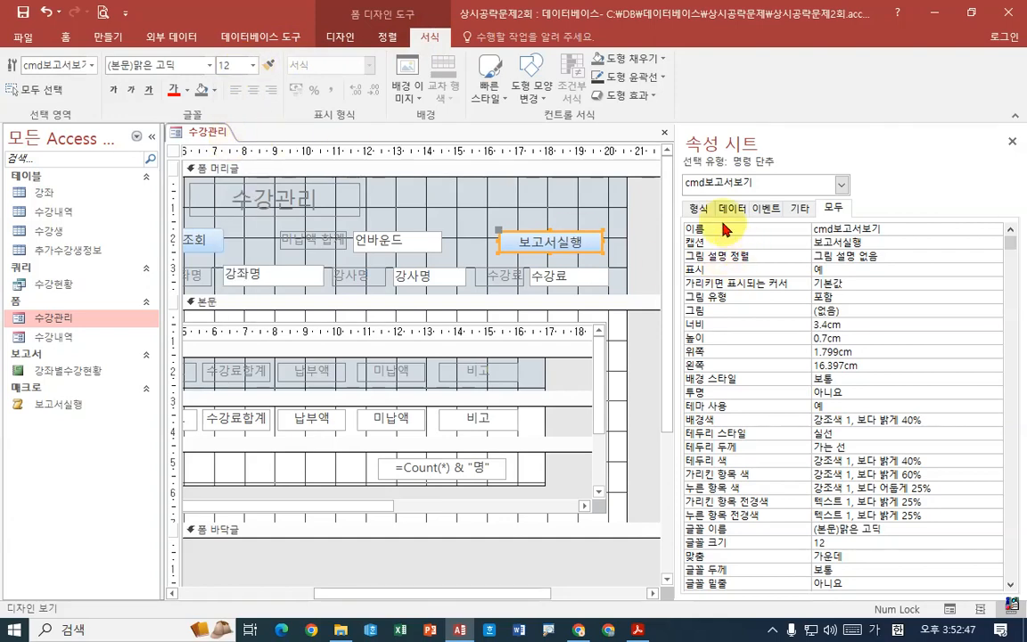
pyautogui.click(698, 208)
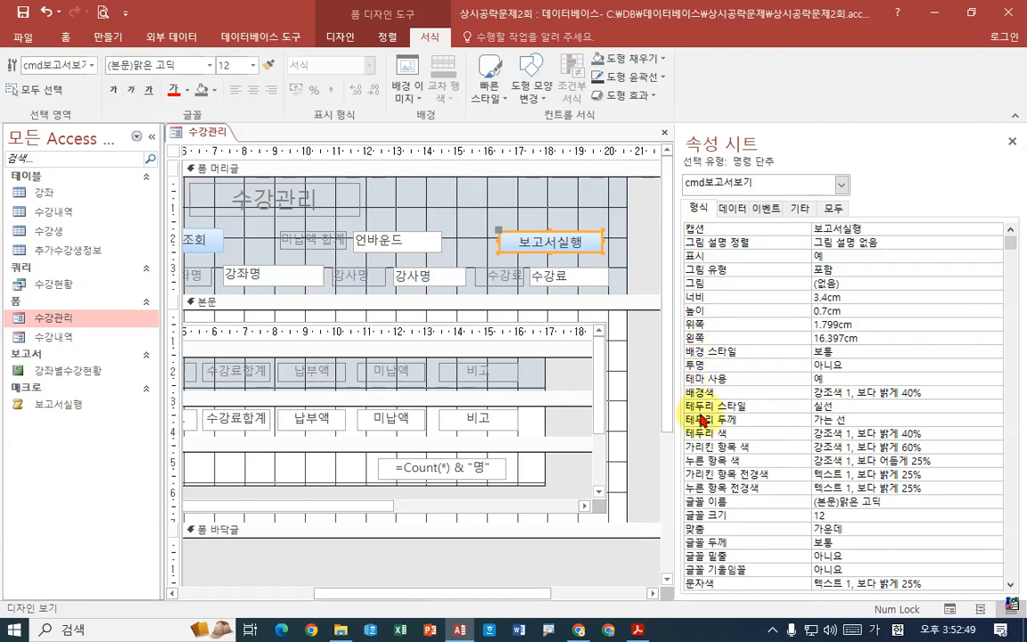
pyautogui.click(812, 516)
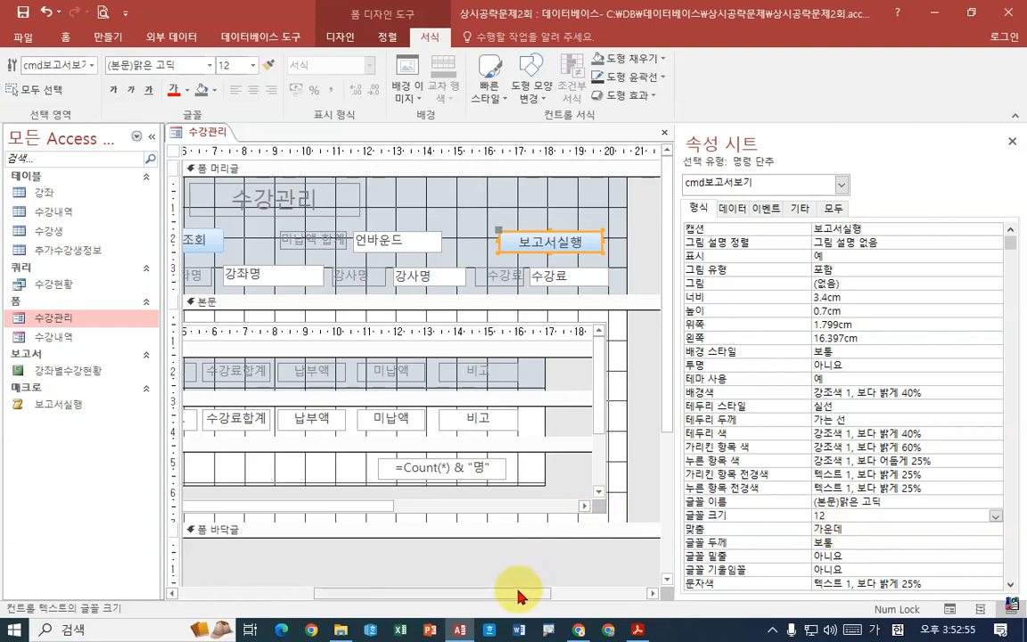
# - Save the 수강관리 form and switch it to form view
pyautogui.moveTo(517, 592); pyautogui.dragTo(321, 592)
pyautogui.rightClick(218, 132)
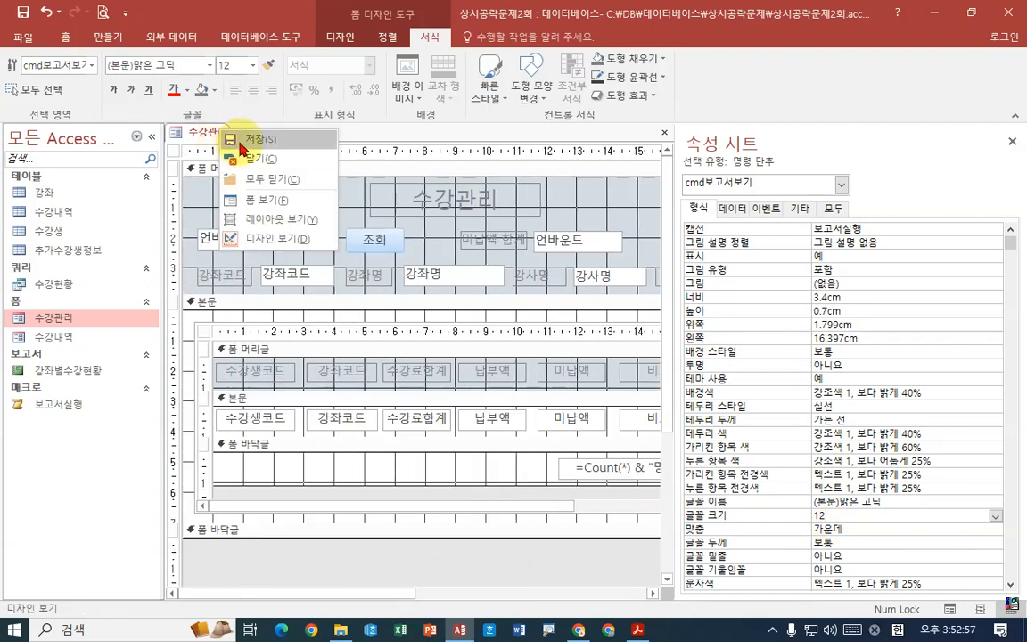
pyautogui.click(223, 138)
pyautogui.rightClick(218, 132)
pyautogui.click(236, 191)
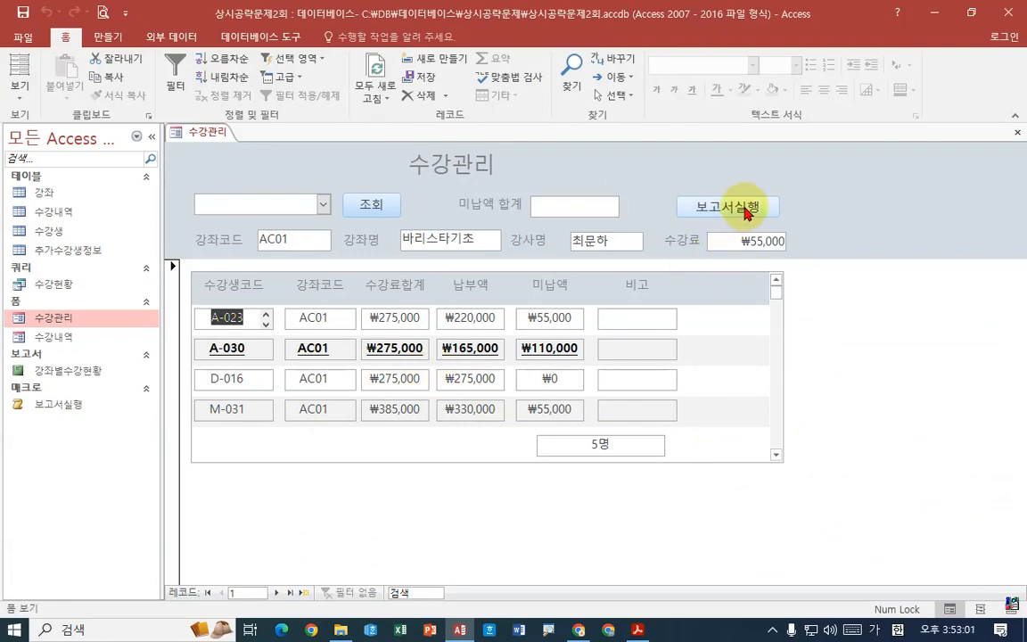
# - Test the 보고서실행 button on the 수강관리 form, look over the 강좌별수강현황 print preview, and close the preview
pyautogui.click(747, 212)
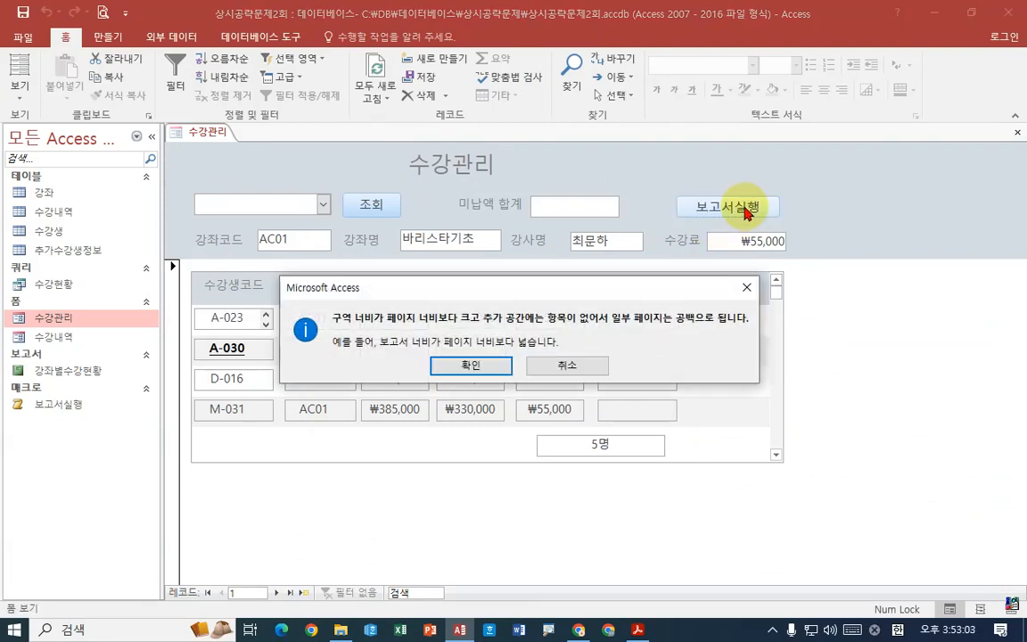
pyautogui.click(473, 366)
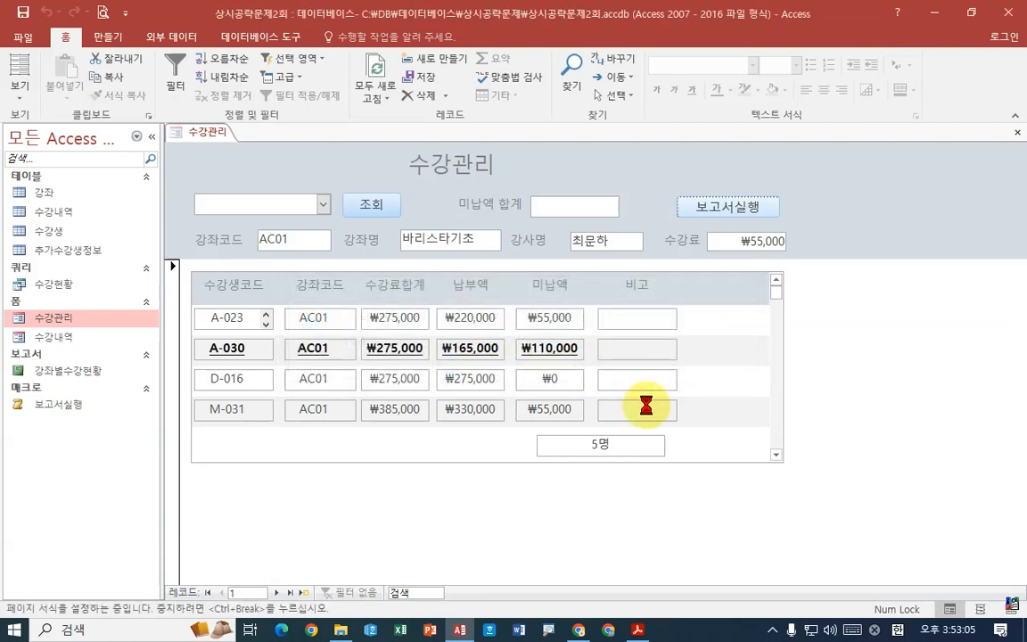
pyautogui.click(682, 298)
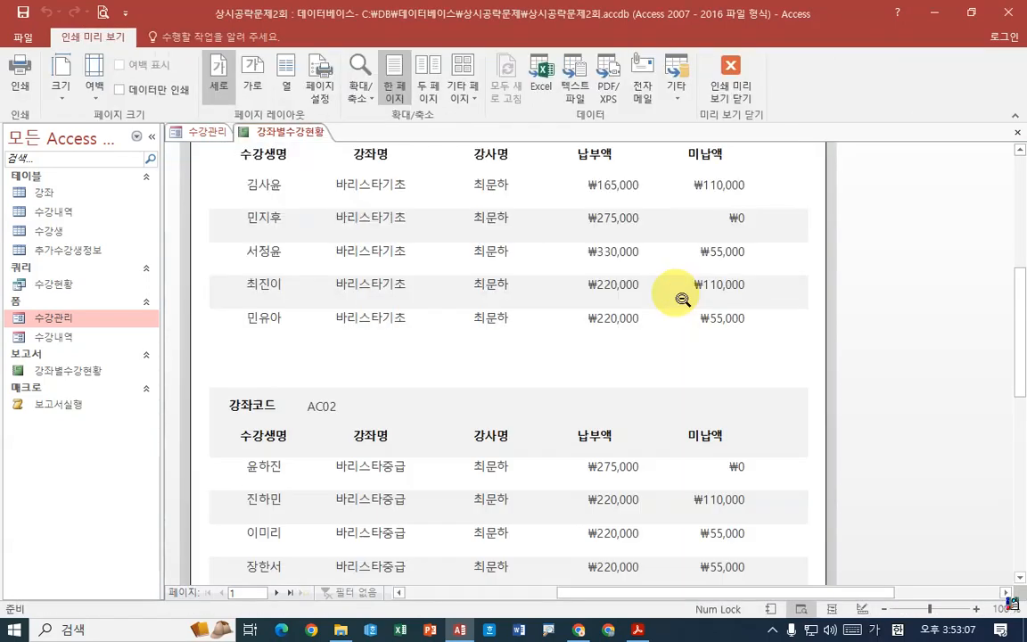
pyautogui.scroll(3, 669, 301)
pyautogui.rightClick(286, 132)
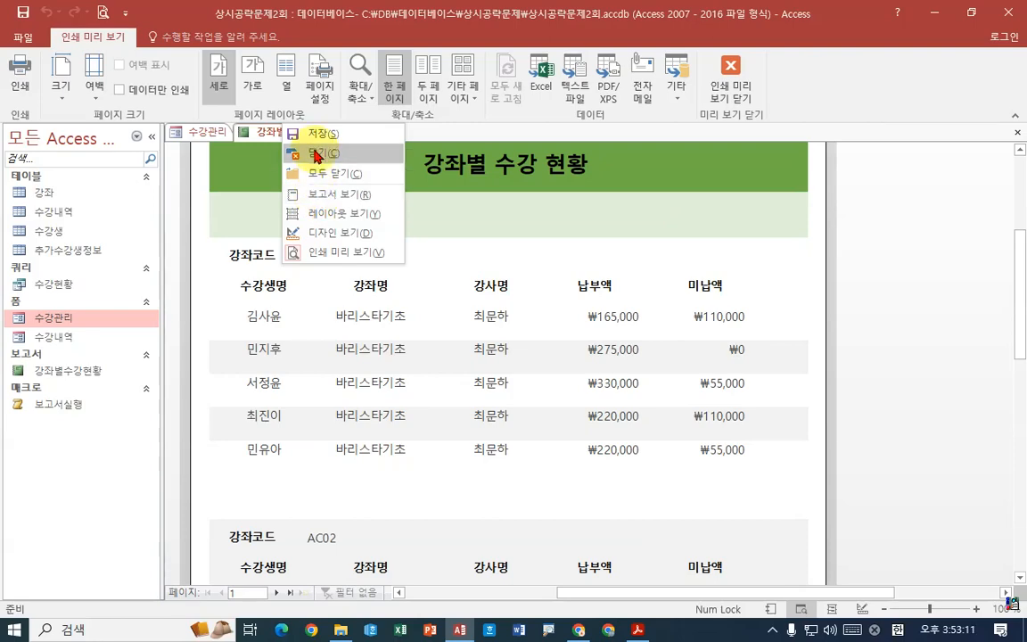
pyautogui.click(319, 154)
# - Return the 수강관리 form to design view and save it
pyautogui.rightClick(200, 133)
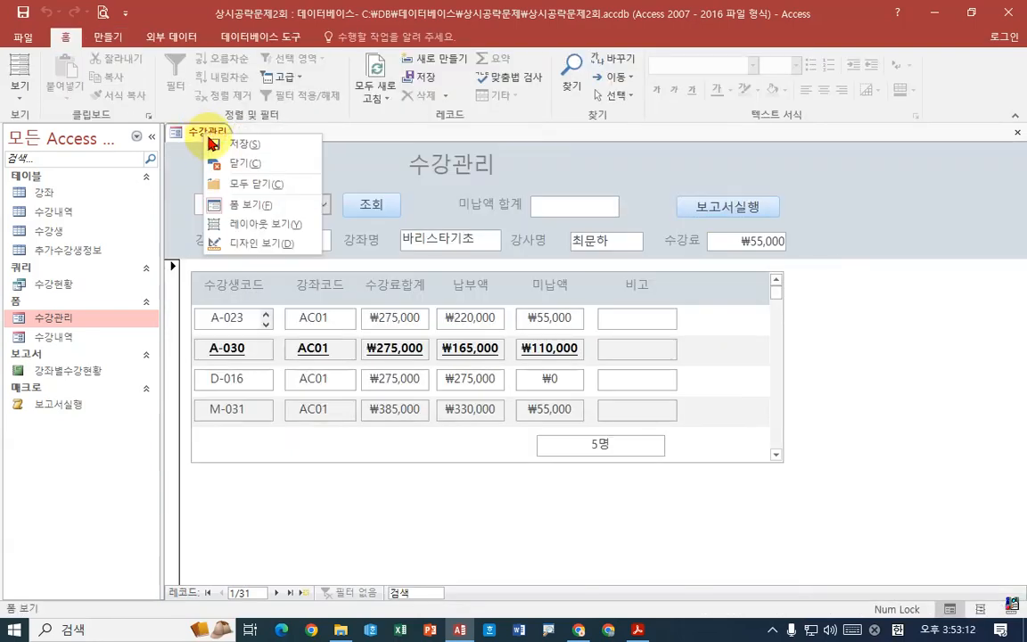
pyautogui.click(251, 243)
pyautogui.moveTo(678, 296); pyautogui.dragTo(855, 305)
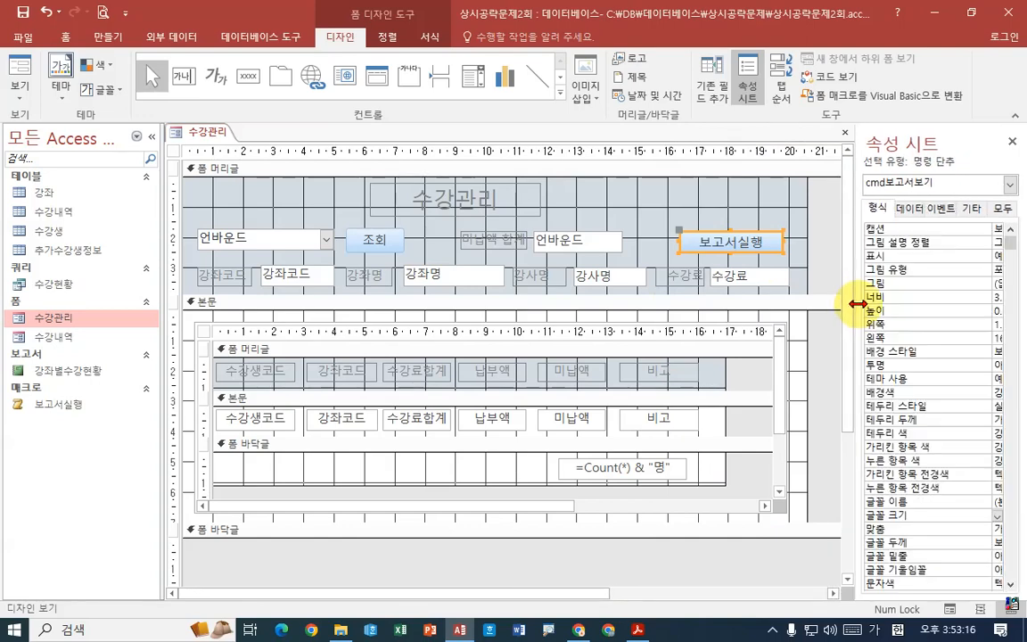
pyautogui.rightClick(196, 132)
pyautogui.click(240, 150)
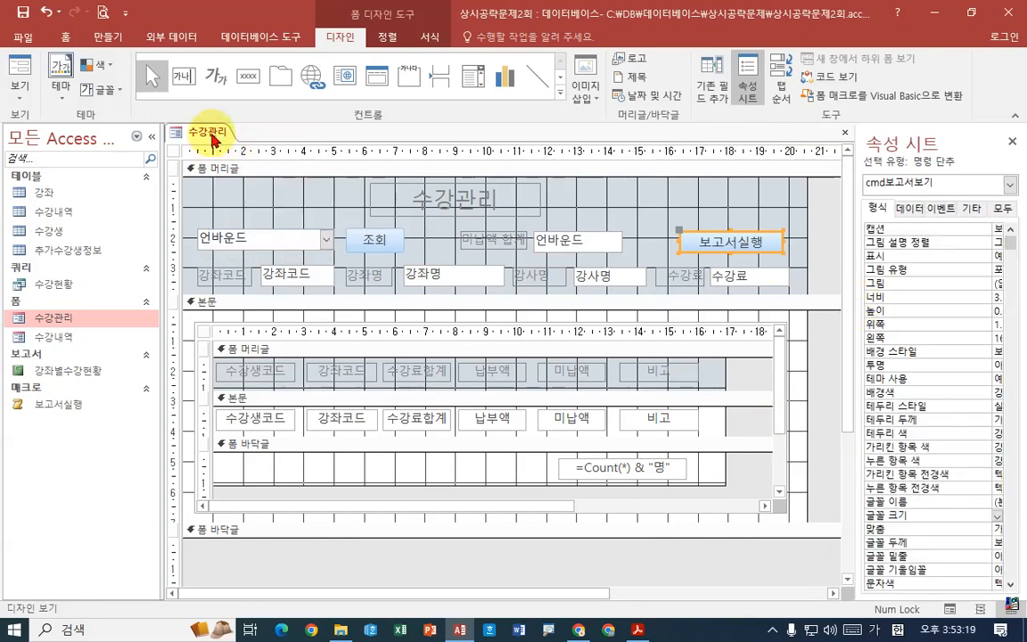
# - Switch to the exam PDF and read 문제 3's first instruction about the 강좌별수강현황 report's header controls and header height
pyautogui.click(638, 630)
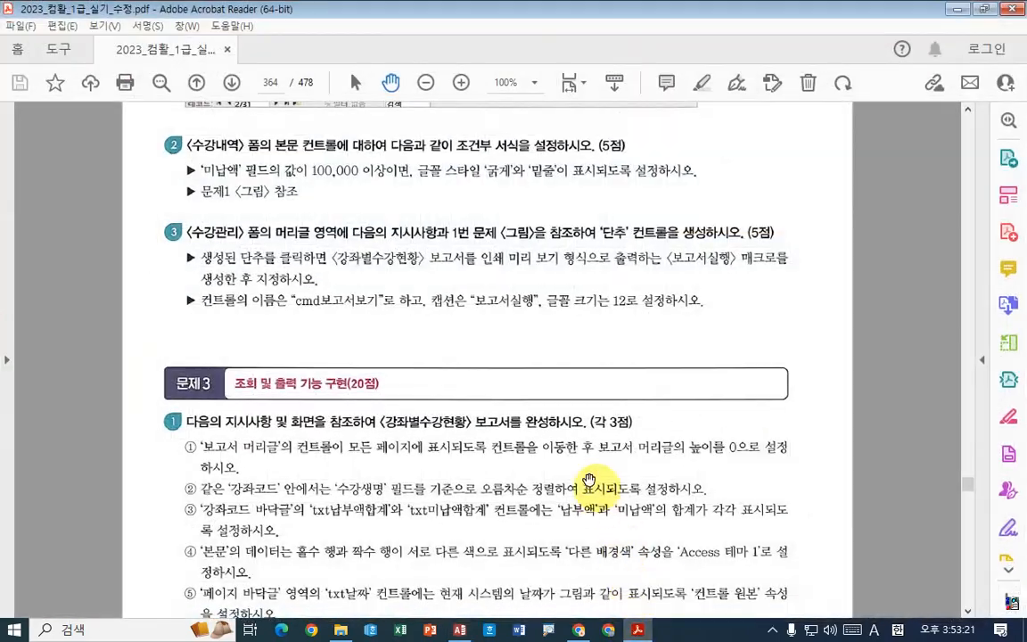
pyautogui.scroll(-6, 526, 392)
pyautogui.moveTo(558, 378)
pyautogui.mouseDown()
pyautogui.moveTo(562, 349)
pyautogui.moveTo(562, 376)
pyautogui.mouseUp()
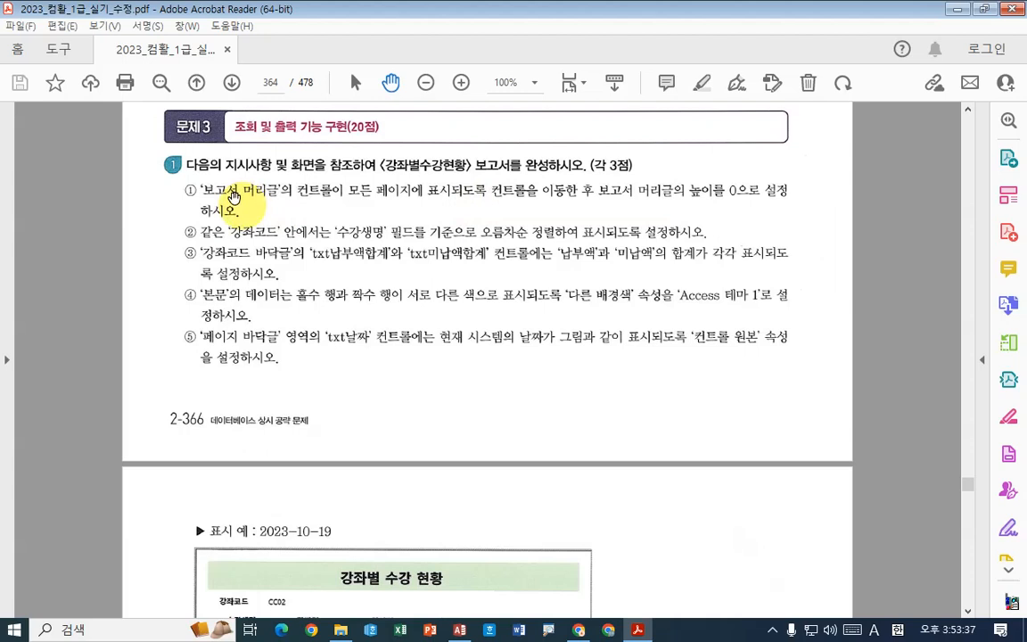
pyautogui.moveTo(204, 205); pyautogui.dragTo(329, 204)
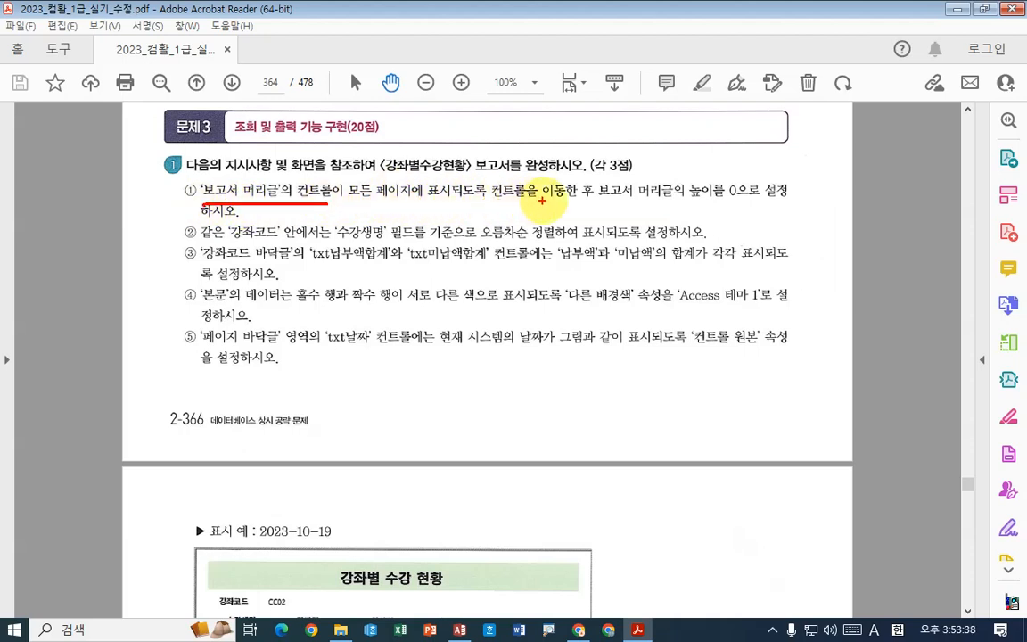
pyautogui.moveTo(607, 204); pyautogui.dragTo(676, 201)
pyautogui.moveTo(671, 182); pyautogui.dragTo(697, 202)
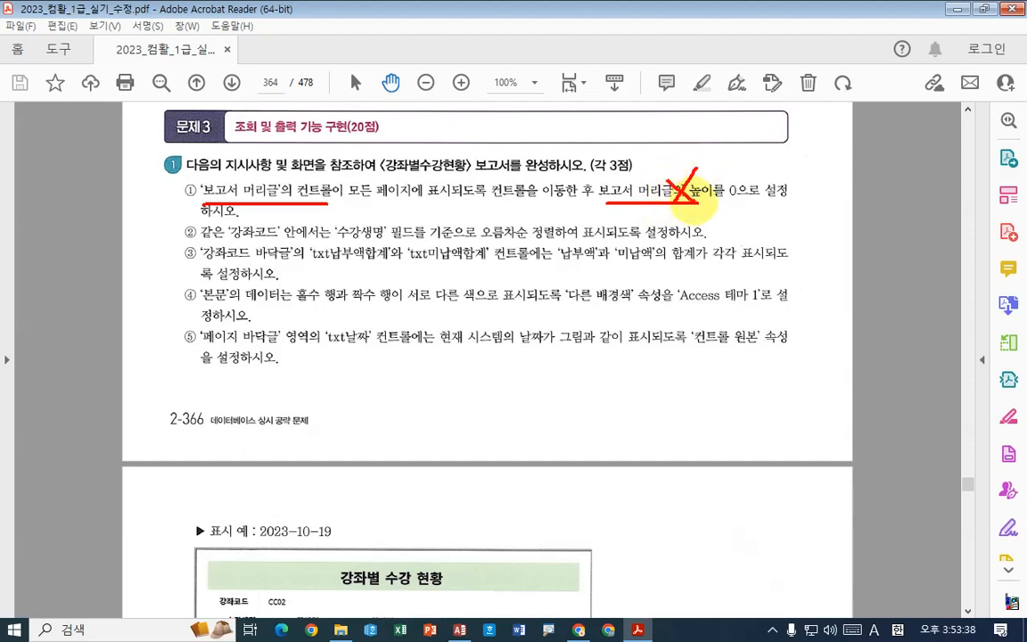
pyautogui.moveTo(378, 202); pyautogui.dragTo(580, 202)
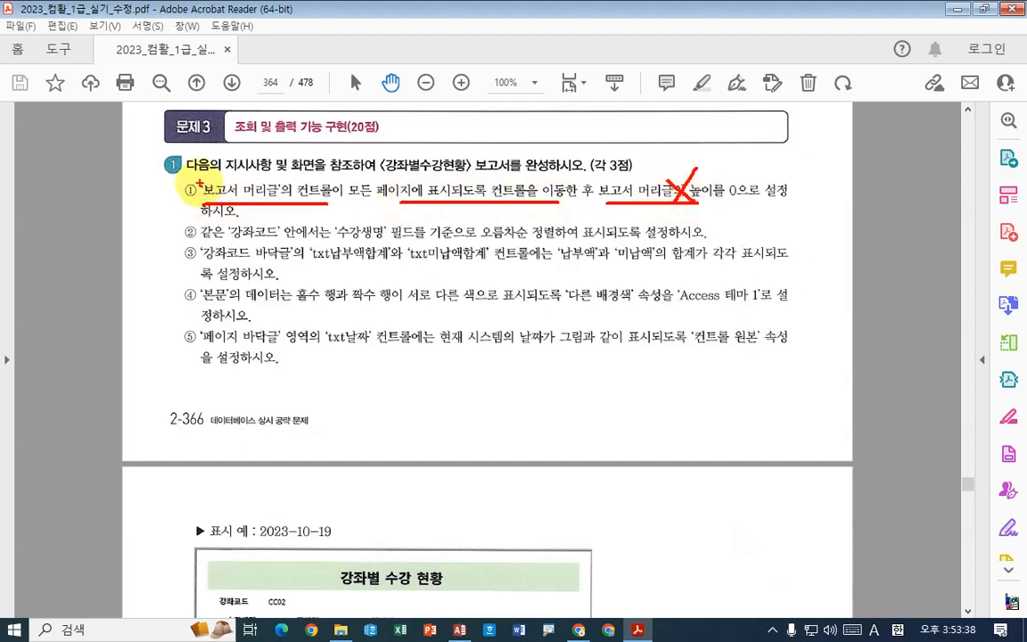
pyautogui.moveTo(194, 176); pyautogui.dragTo(323, 205)
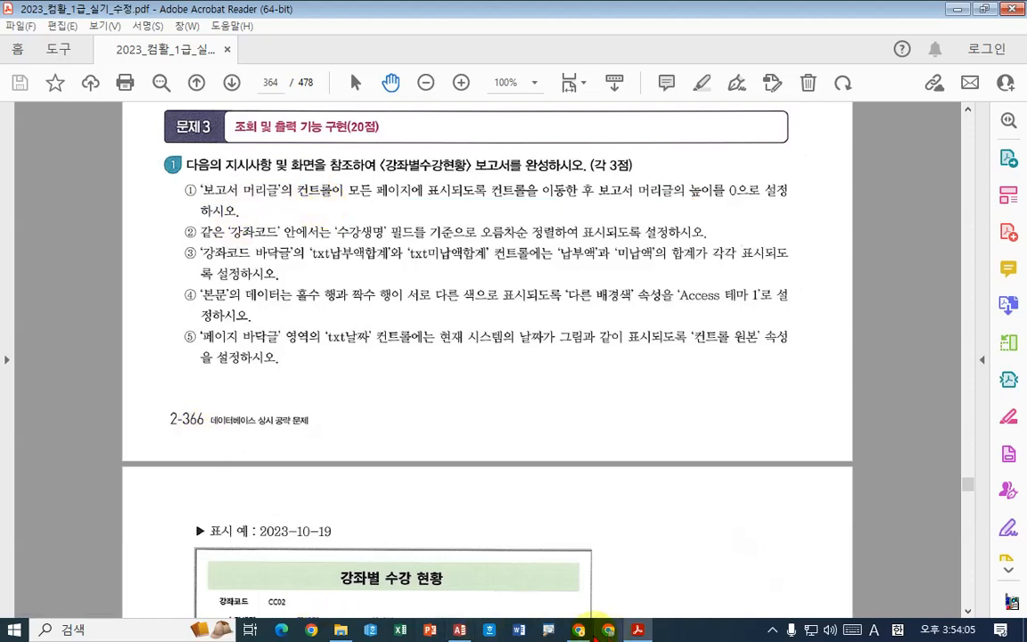
# - Switch back to Access, close the 수강관리 form and open the 강좌별수강현황 report in design view
pyautogui.click(459, 629)
pyautogui.rightClick(194, 131)
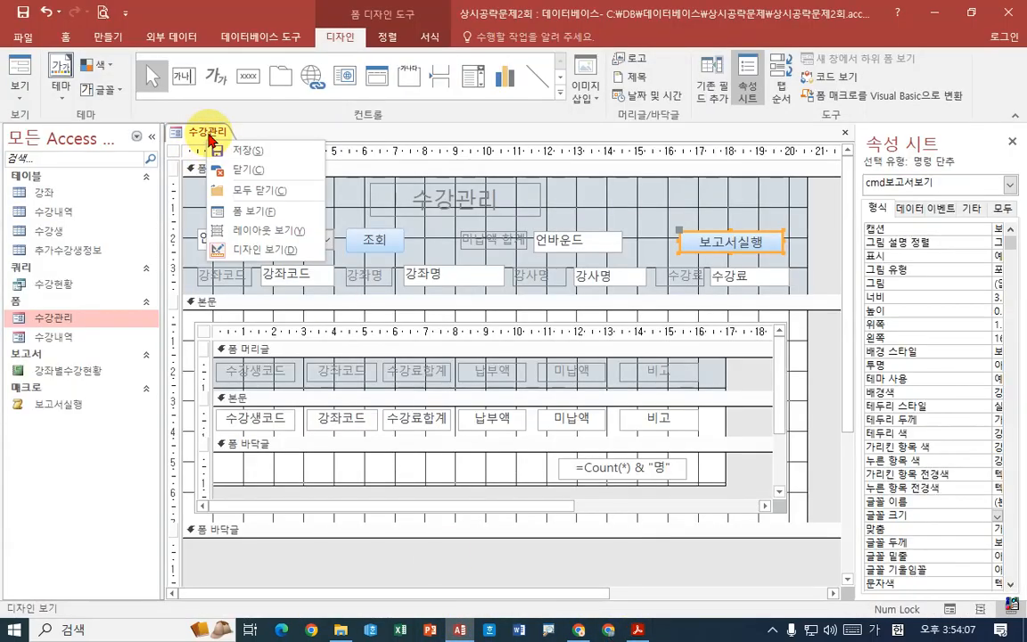
pyautogui.click(238, 176)
pyautogui.click(72, 372)
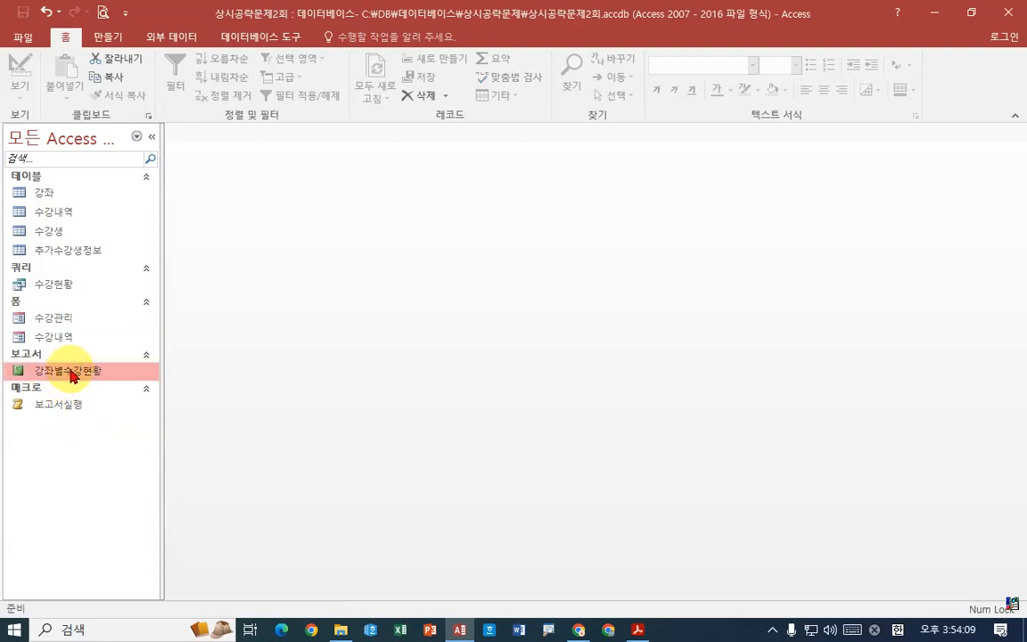
pyautogui.rightClick(71, 371)
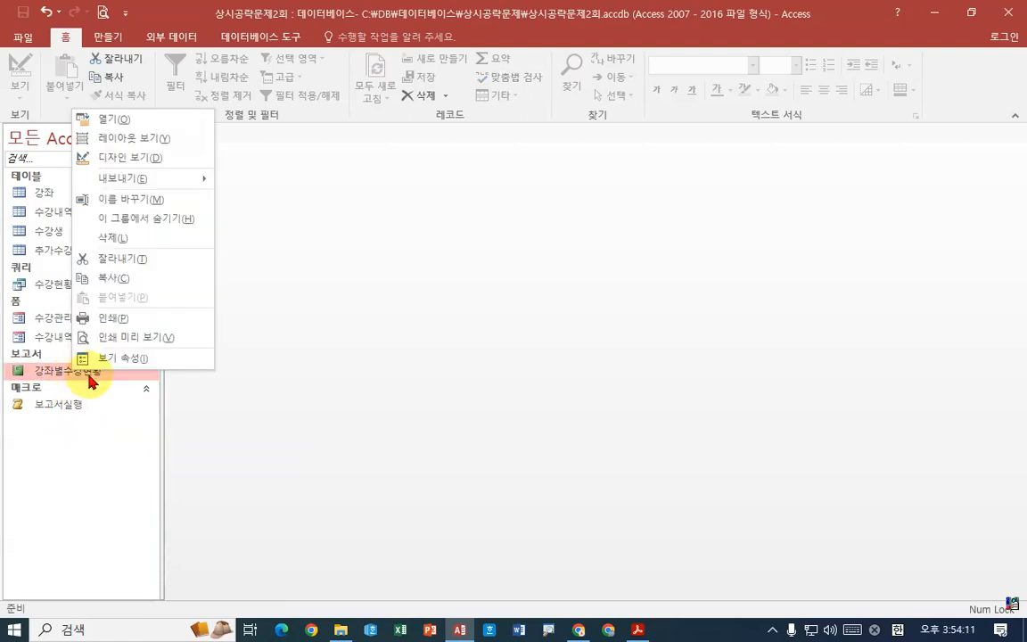
pyautogui.click(144, 158)
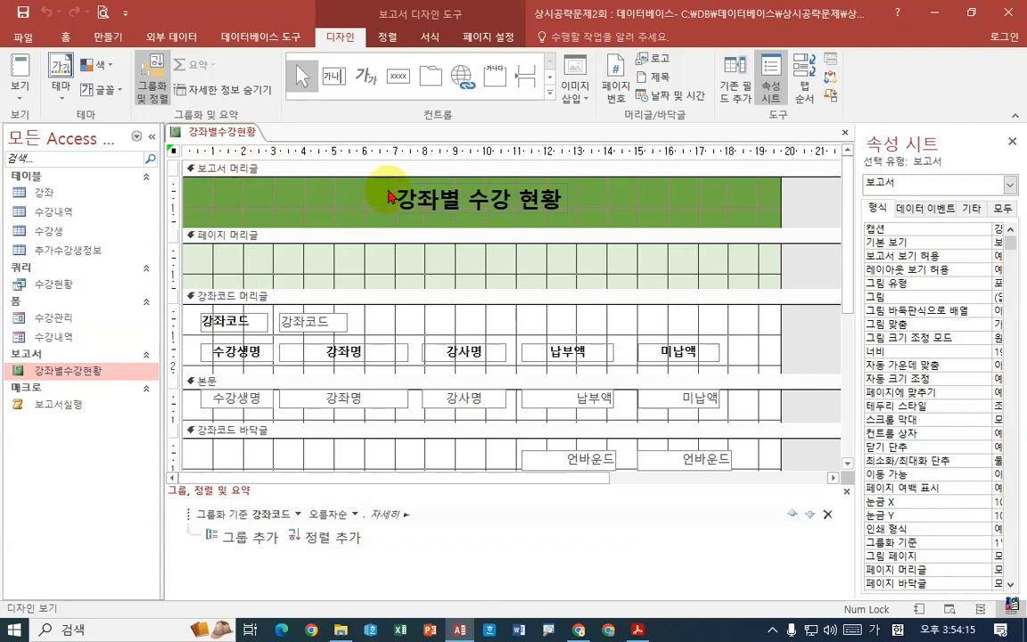
# - Move the 강좌별 수강 현황 title label from the report header into the page header
pyautogui.click(168, 189)
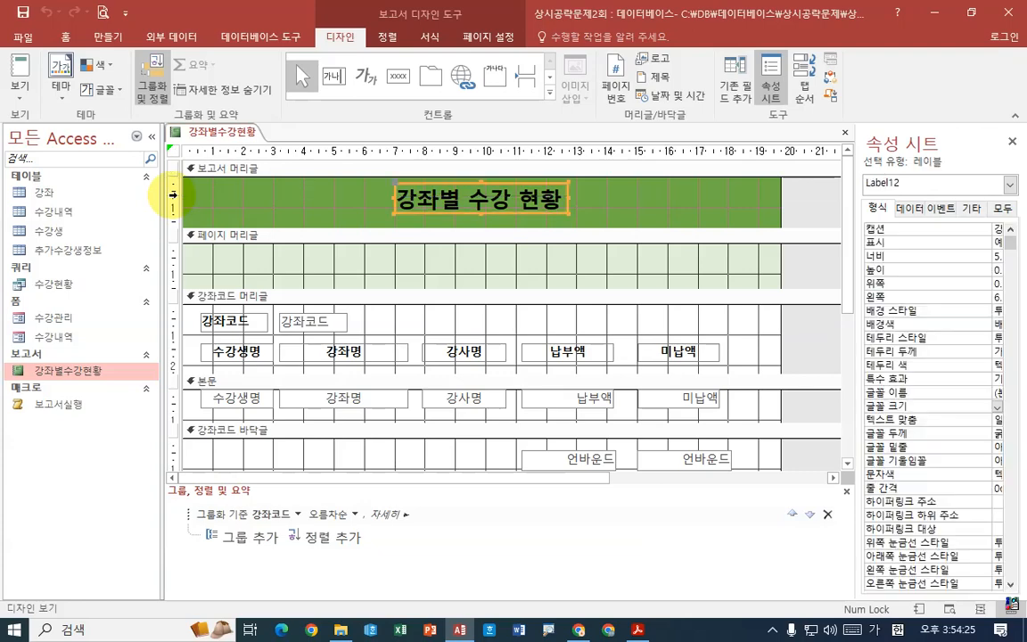
pyautogui.click(801, 188)
pyautogui.moveTo(808, 182); pyautogui.dragTo(191, 234)
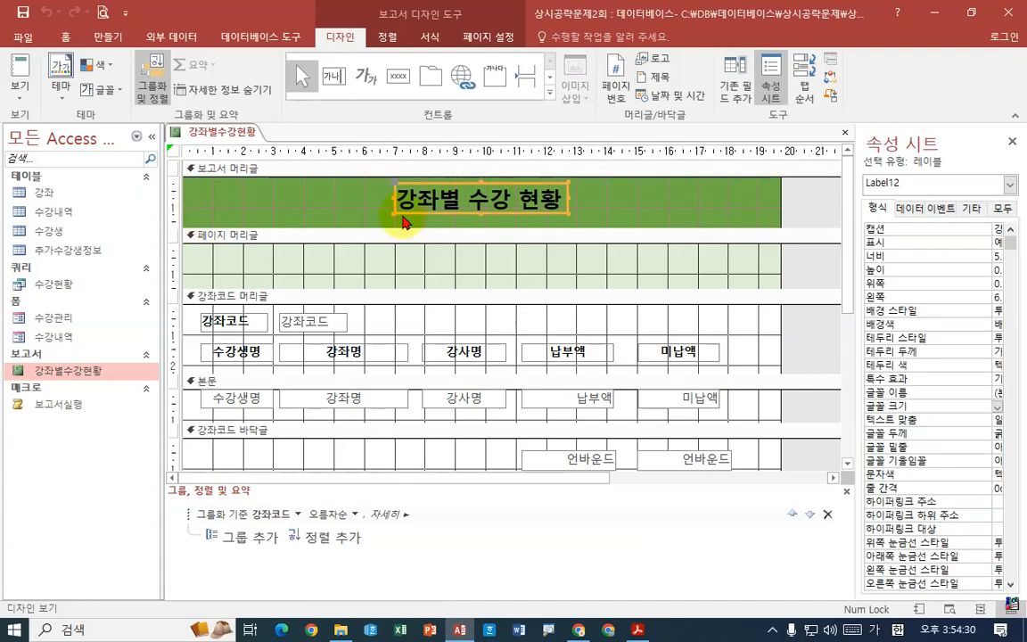
pyautogui.click(510, 215)
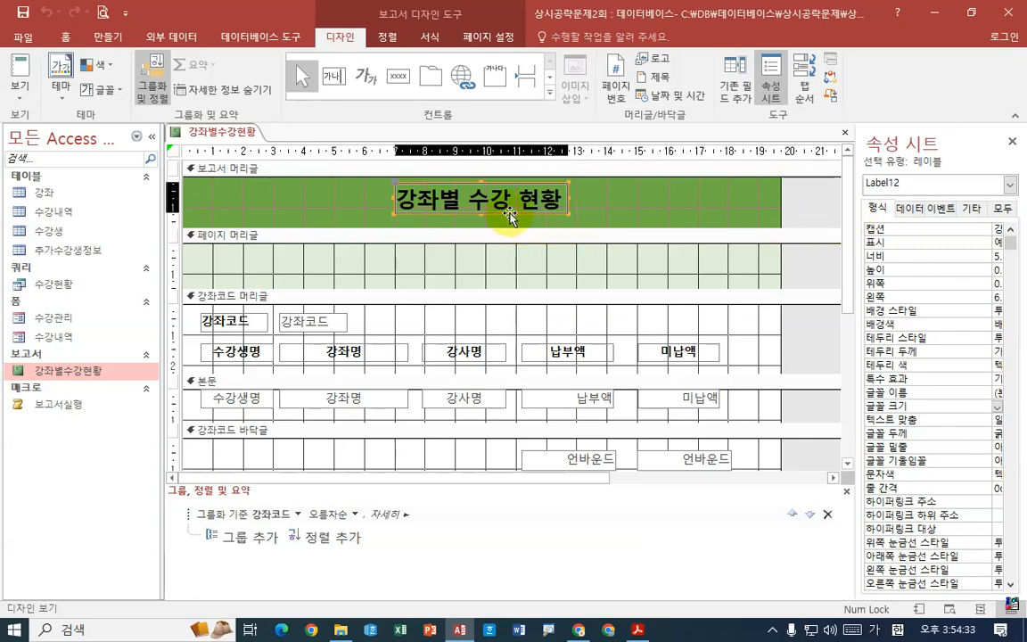
pyautogui.moveTo(511, 215); pyautogui.dragTo(521, 270)
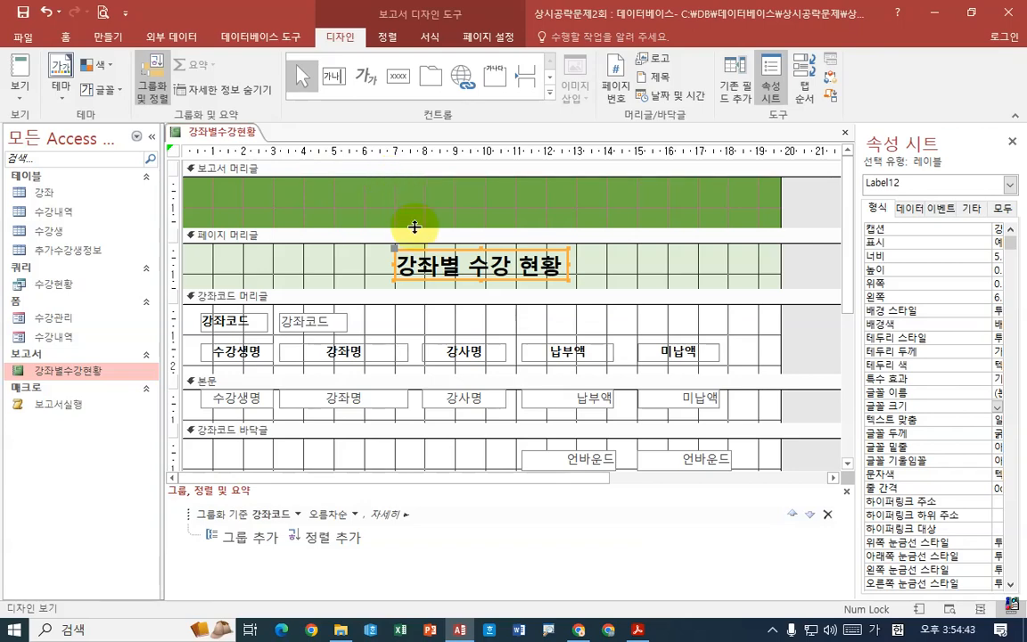
# - Collapse the empty report header to a height of 0 cm and check its height property
pyautogui.moveTo(415, 227); pyautogui.dragTo(417, 197)
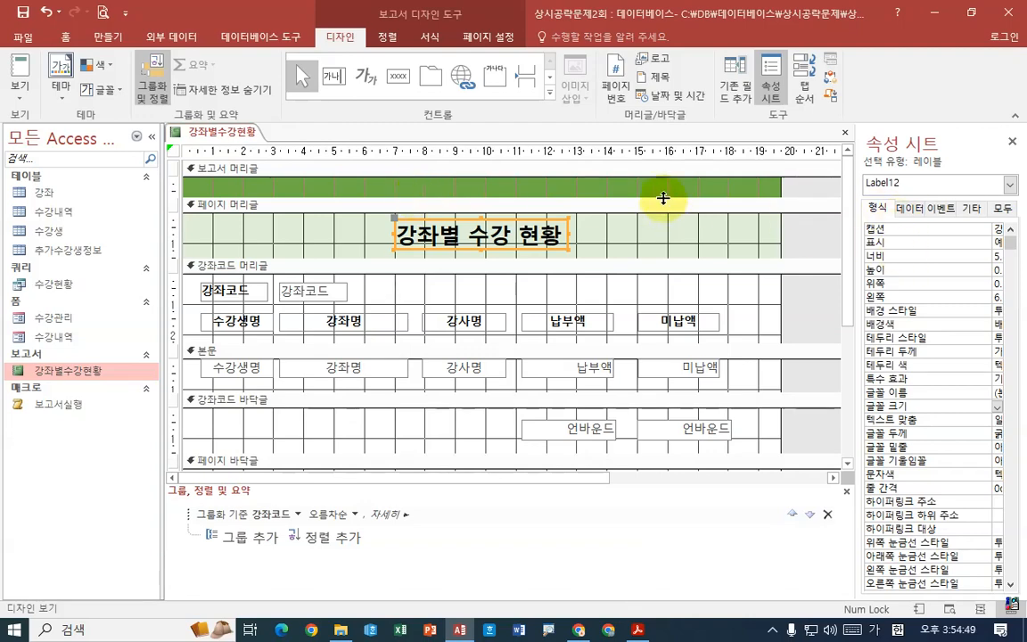
pyautogui.moveTo(664, 198); pyautogui.dragTo(666, 158)
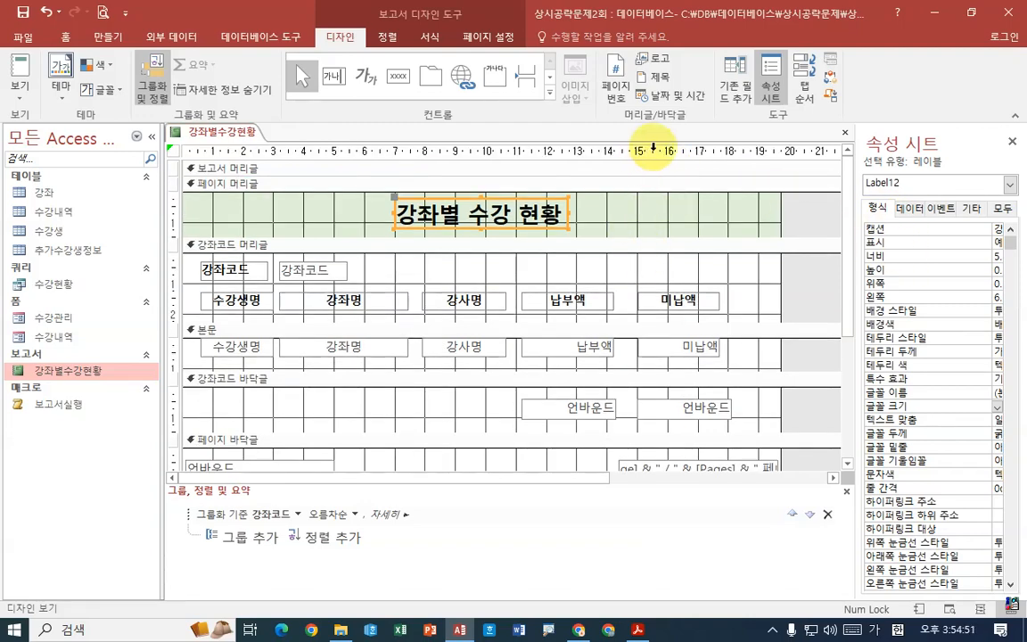
pyautogui.moveTo(855, 245); pyautogui.dragTo(821, 245)
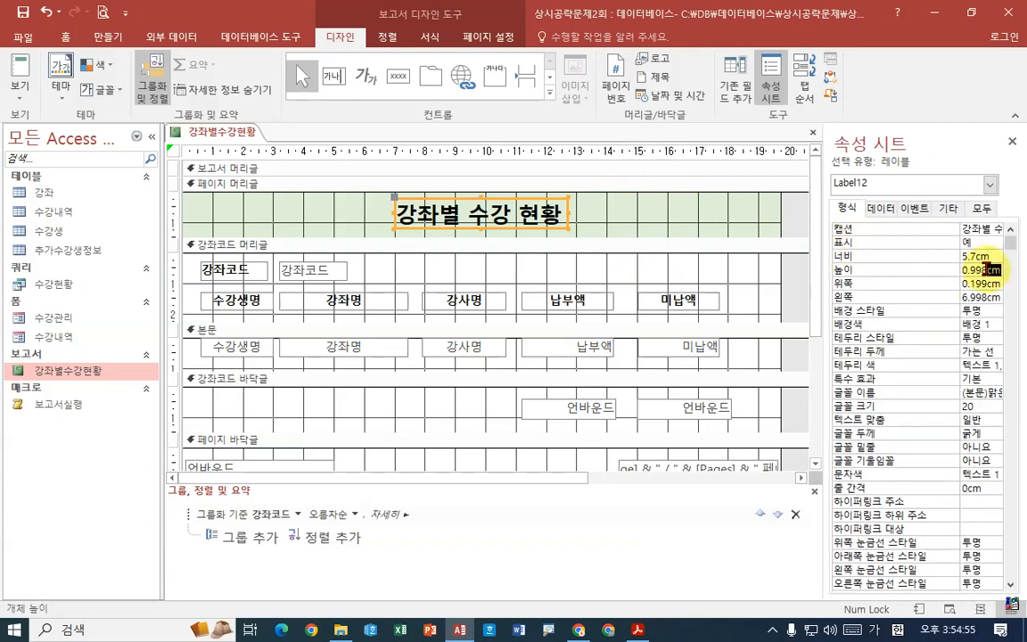
pyautogui.click(286, 167)
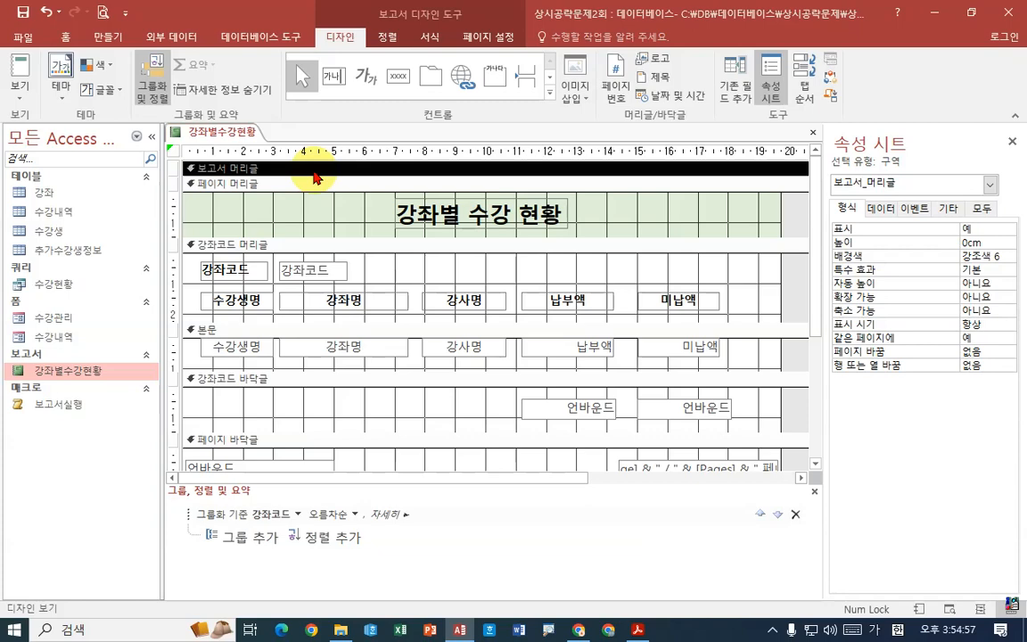
pyautogui.click(986, 241)
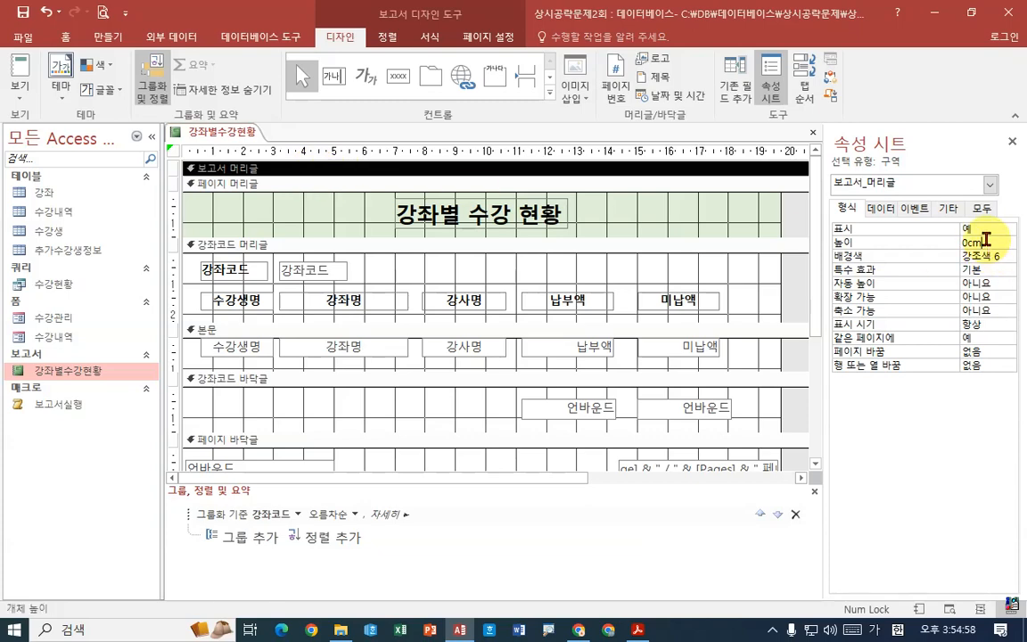
# - Check the sorting requirement in the exam PDF and add an ascending sort on 수강생명 within the 강좌코드 group
pyautogui.click(639, 630)
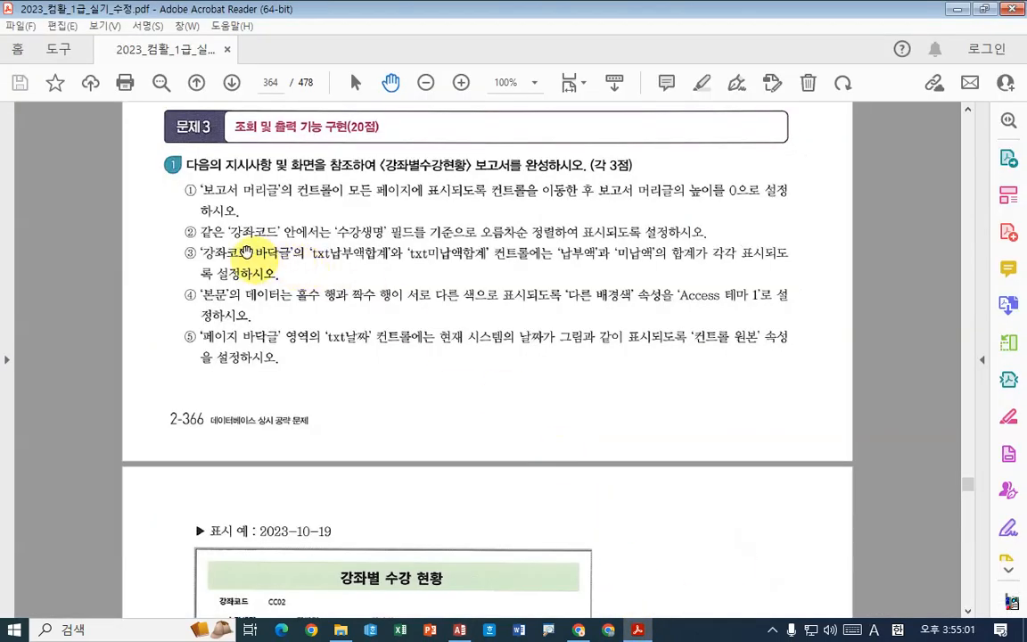
pyautogui.scroll(-2, 259, 196)
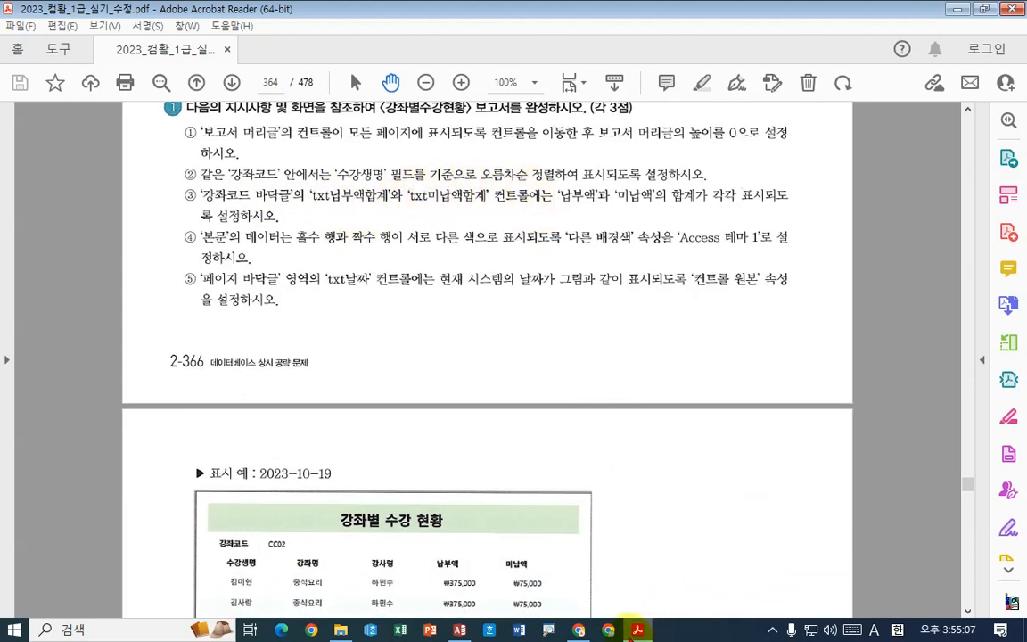
pyautogui.moveTo(632, 634)
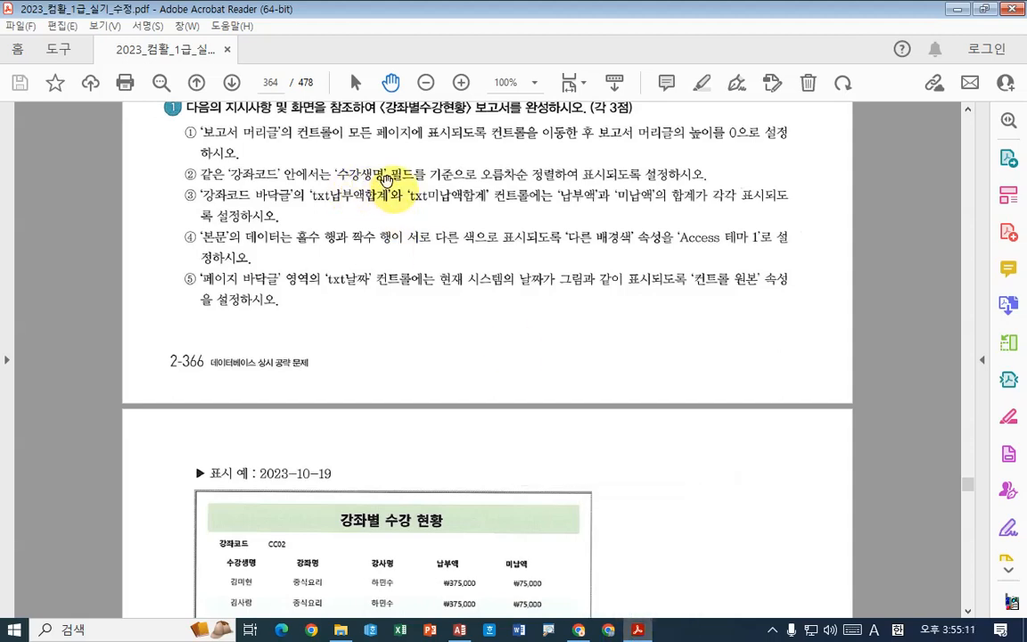
pyautogui.click(638, 632)
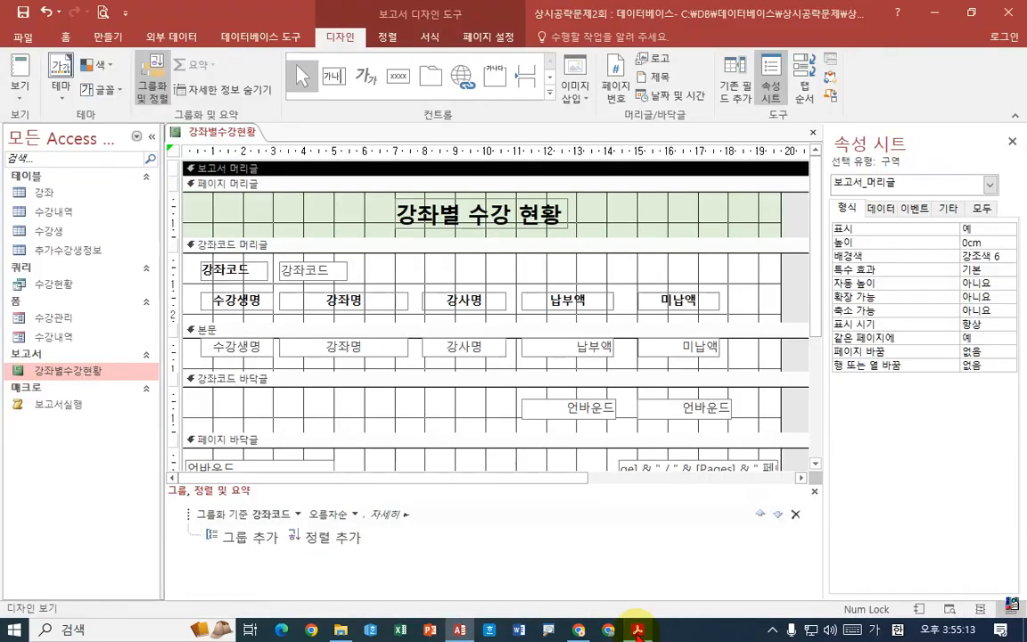
pyautogui.click(328, 538)
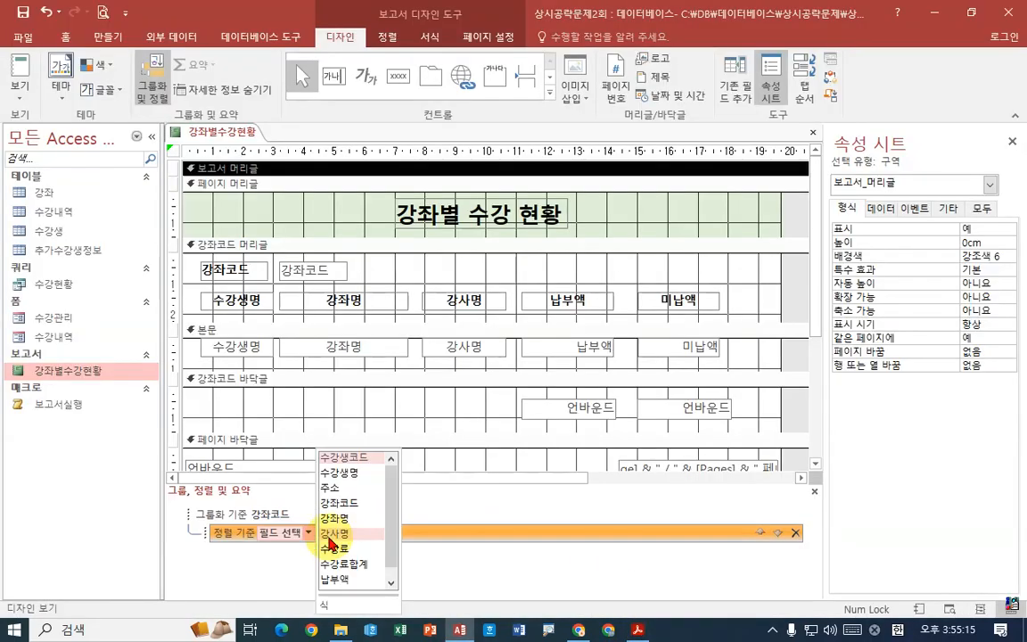
pyautogui.click(349, 477)
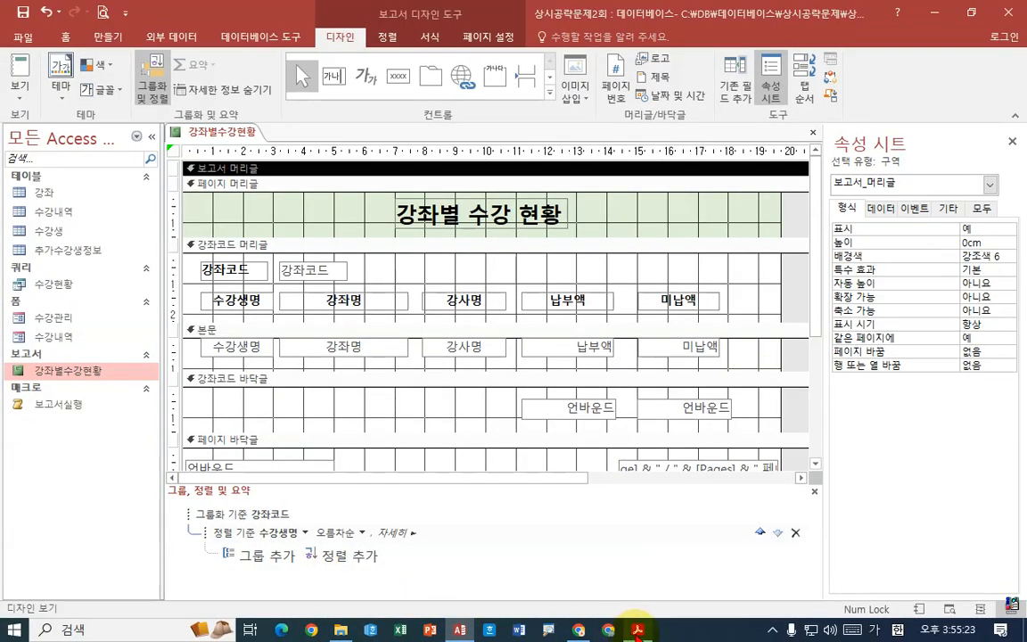
# - Read the group total requirement in the exam PDF, return to Access and identify the two unbound text boxes in the 강좌코드 footer
pyautogui.click(986, 620)
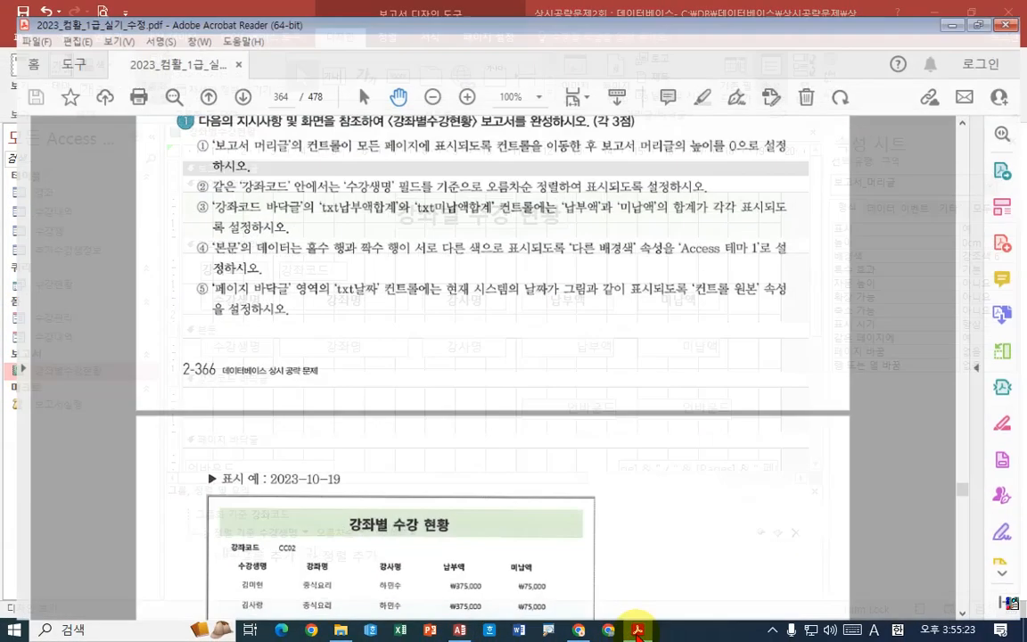
pyautogui.scroll(-2, 223, 174)
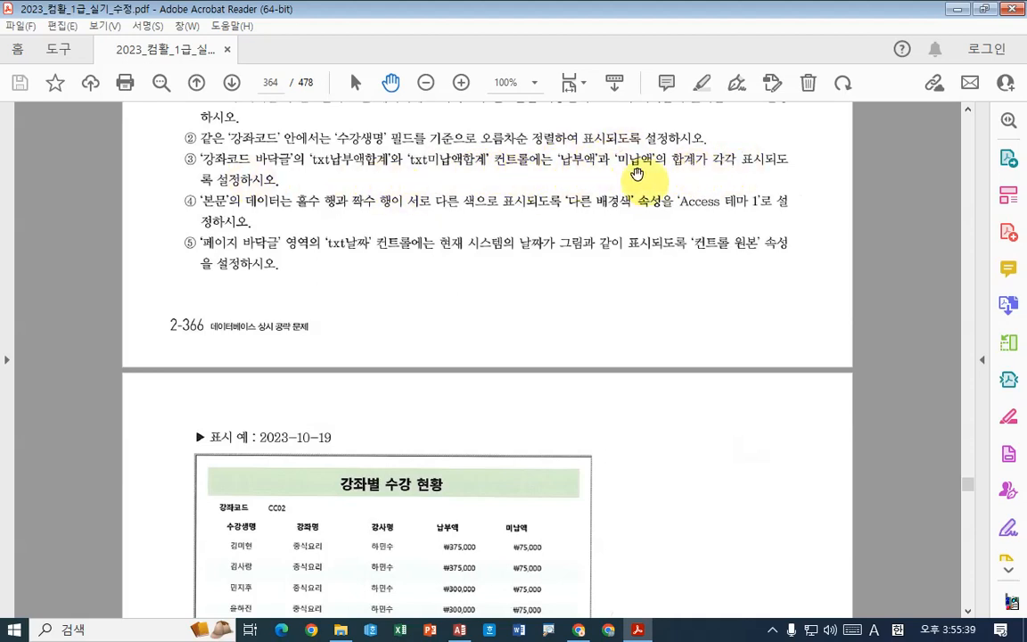
pyautogui.click(638, 630)
pyautogui.click(595, 408)
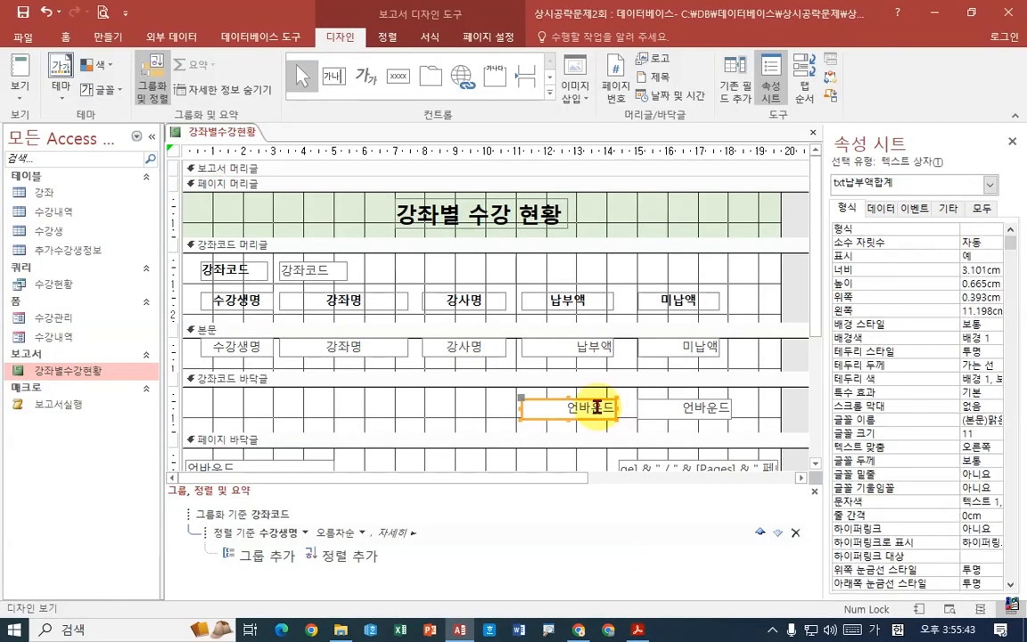
pyautogui.click(680, 409)
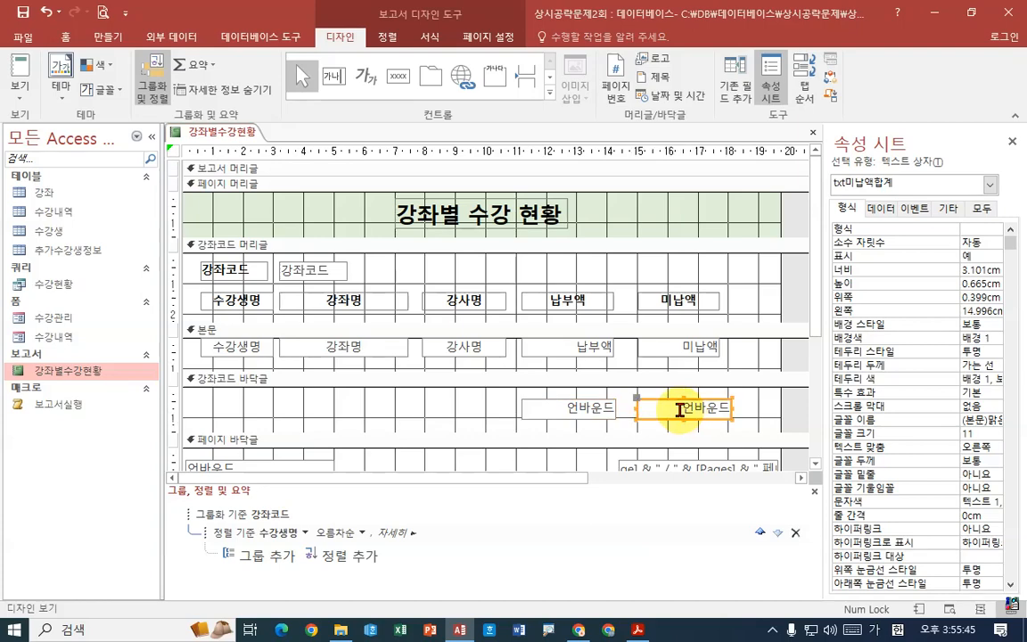
# - Set the control source of txt납부액합계 in the 강좌코드 footer to the expression sum(납부액) using the expression builder
pyautogui.click(582, 408)
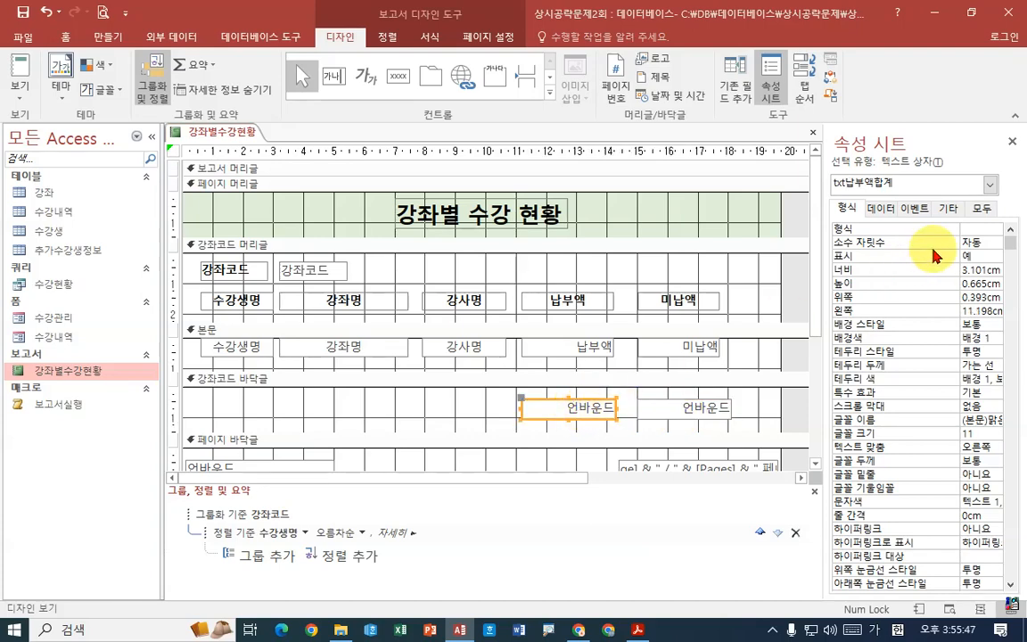
pyautogui.moveTo(817, 280); pyautogui.dragTo(787, 266)
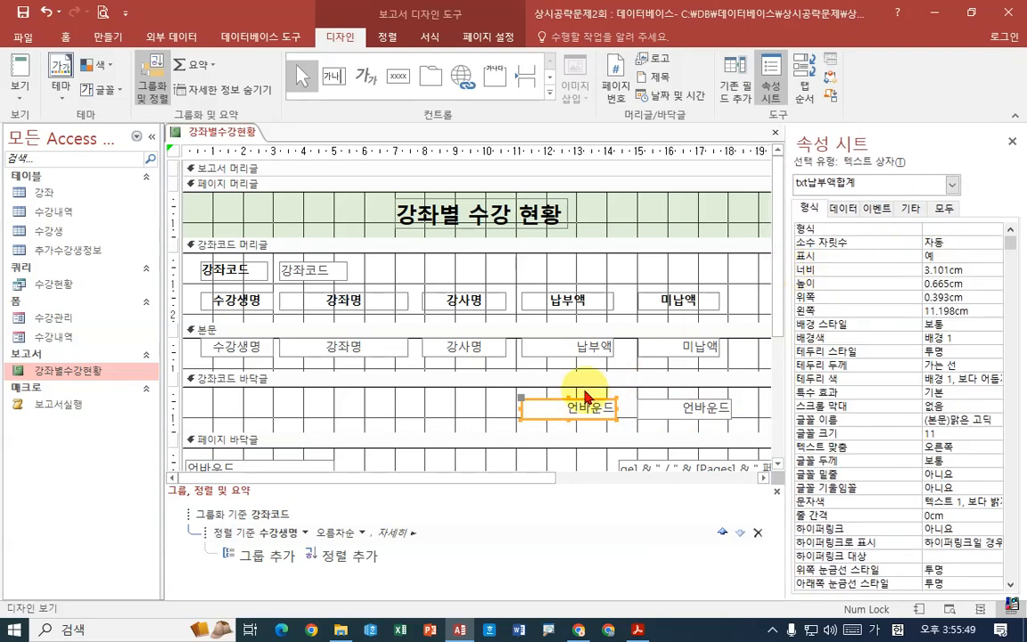
pyautogui.click(844, 208)
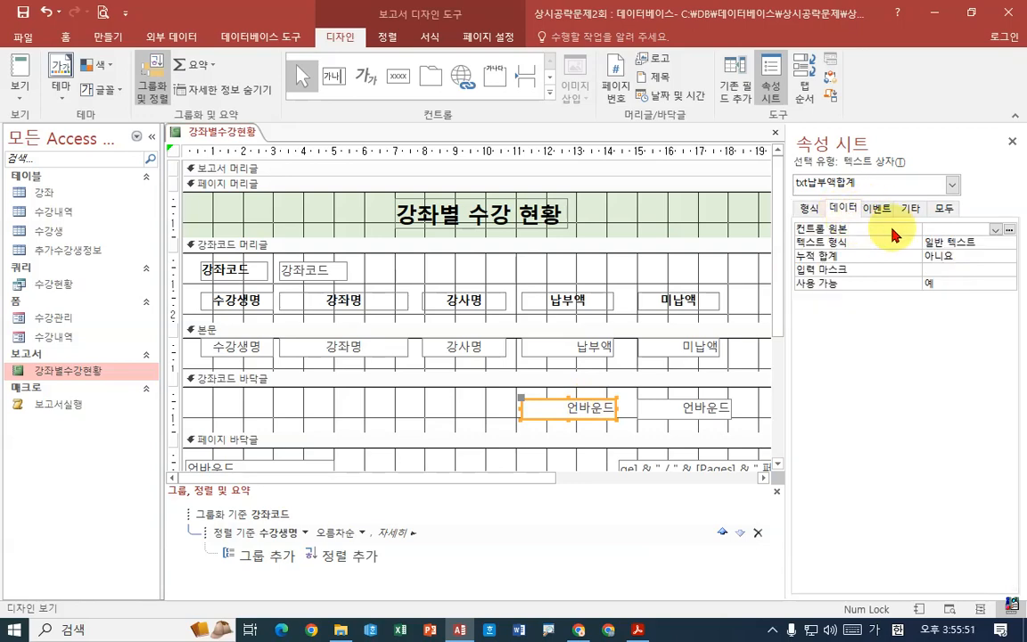
pyautogui.click(1009, 229)
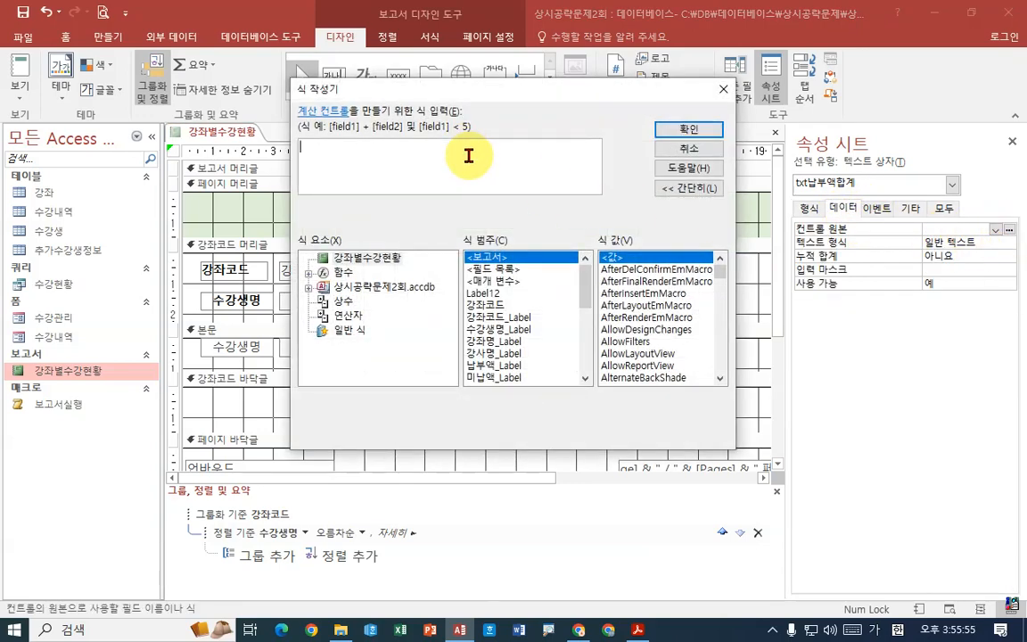
pyautogui.press('BackSpace')
pyautogui.press('BackSpace')
pyautogui.write('su')
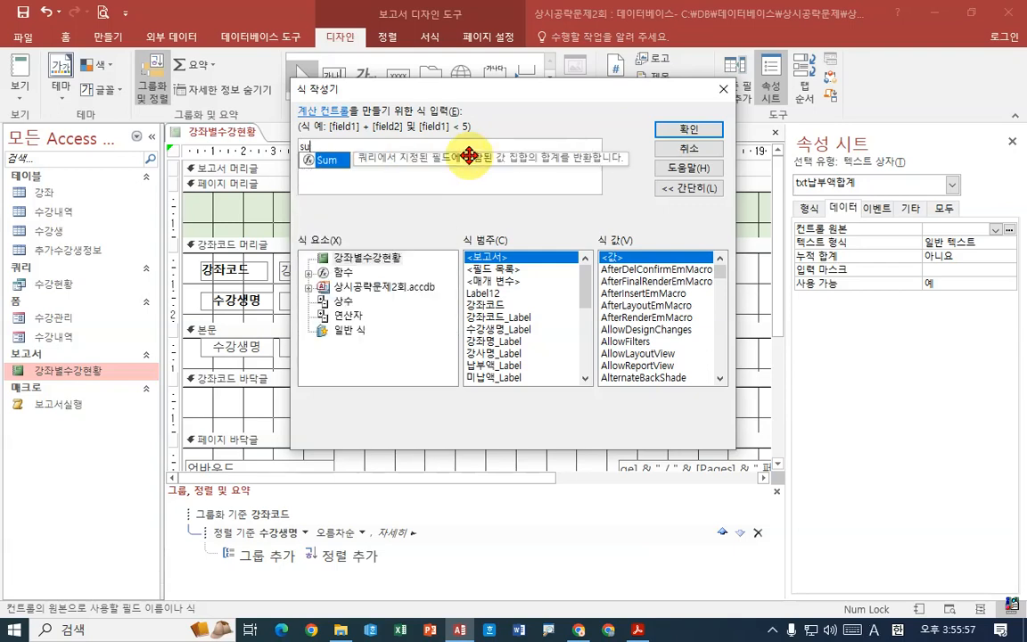
pyautogui.write('m(skq')
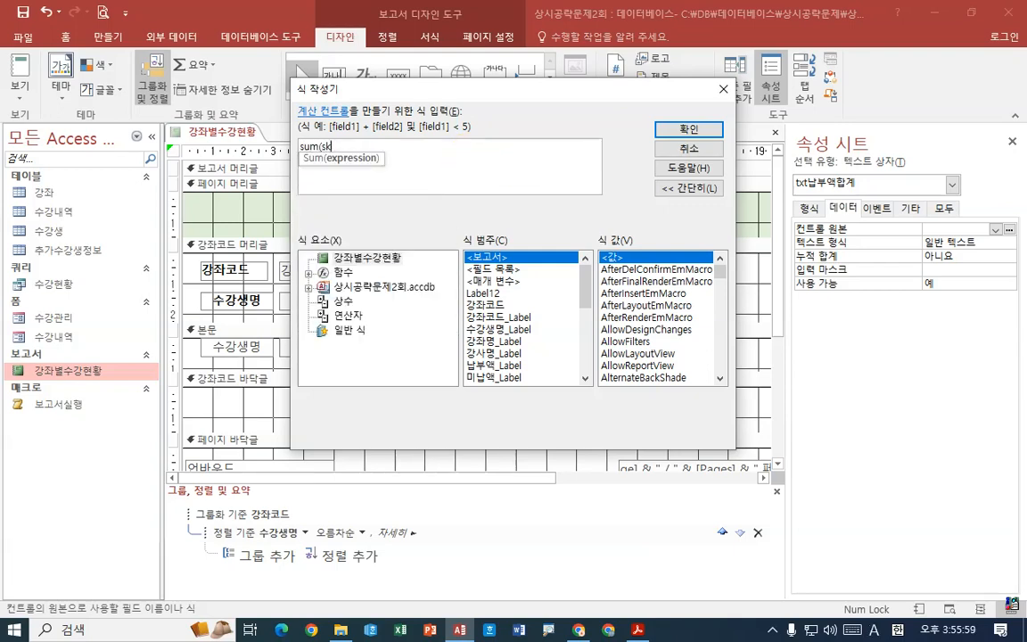
pyautogui.press('BackSpace')
pyautogui.press('BackSpace')
pyautogui.press('Hangul')
pyautogui.write('납ㅁ부ㅇ')
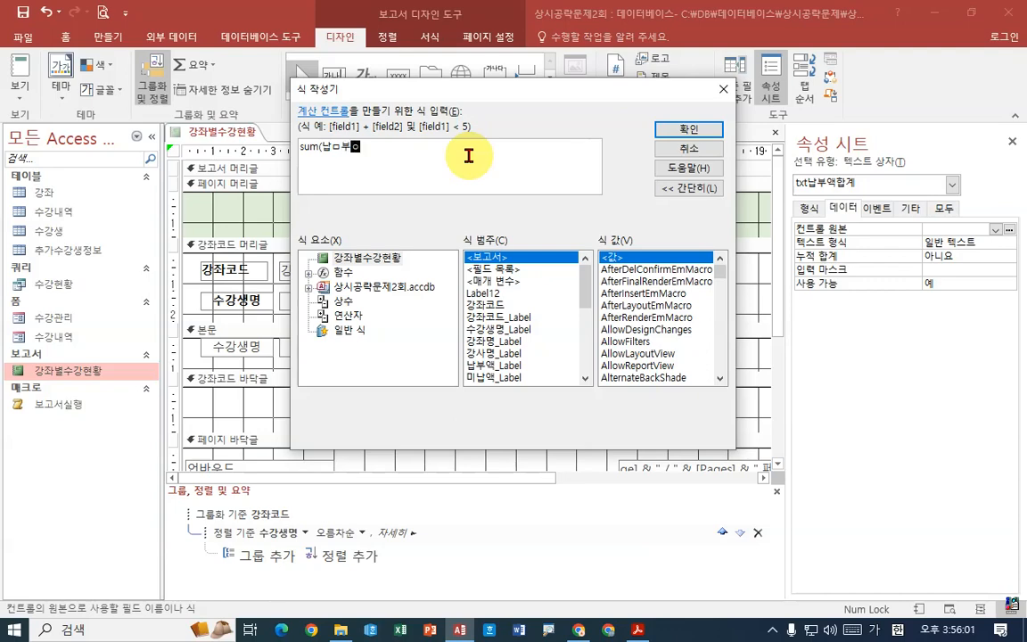
pyautogui.press('BackSpace')
pyautogui.press('BackSpace')
pyautogui.press('BackSpace')
pyautogui.write('붕')
pyautogui.write(')')
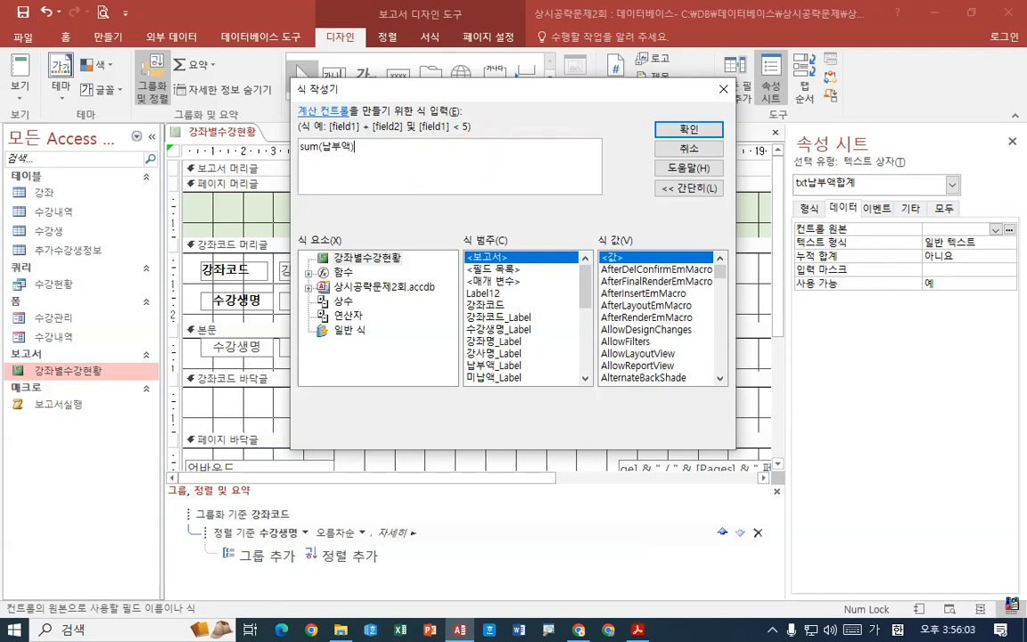
pyautogui.press('Return')
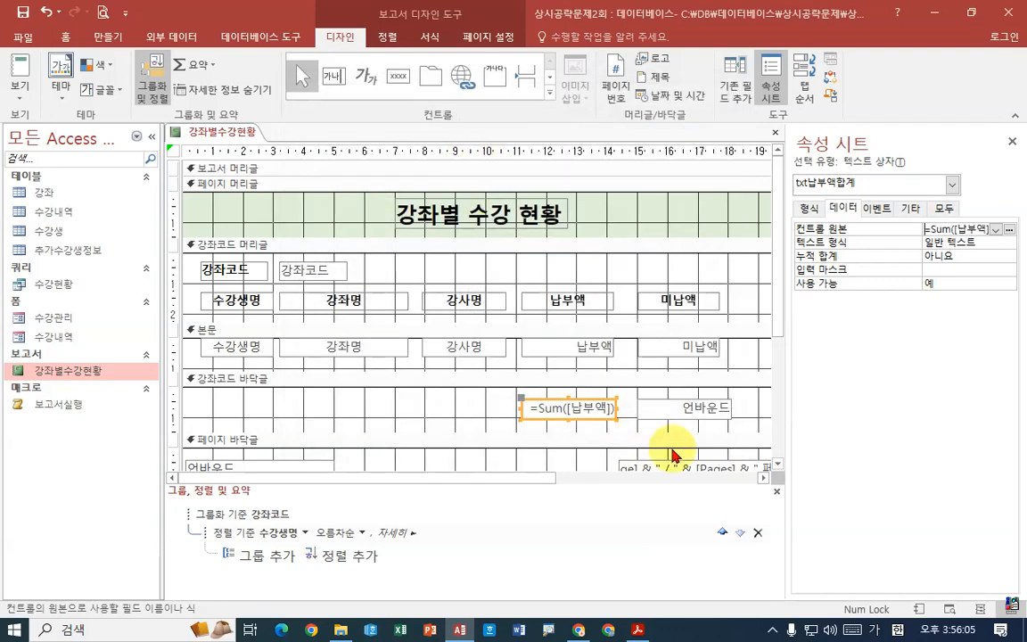
# - Set the control source of txt미납액합계 in the 강좌코드 footer to sum(미납액) using the expression builder
pyautogui.click(690, 412)
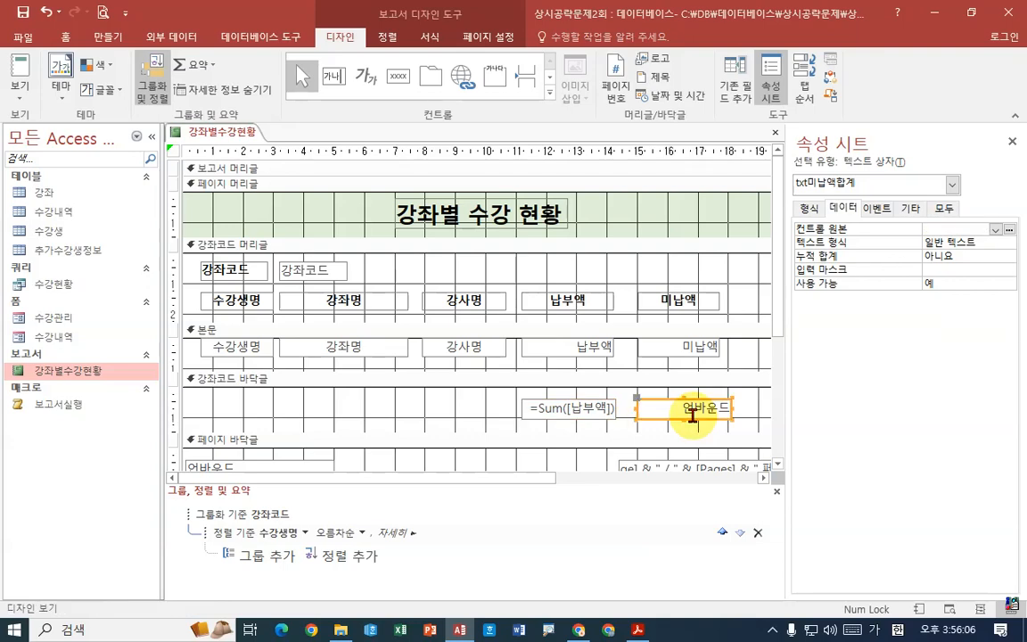
pyautogui.click(1008, 229)
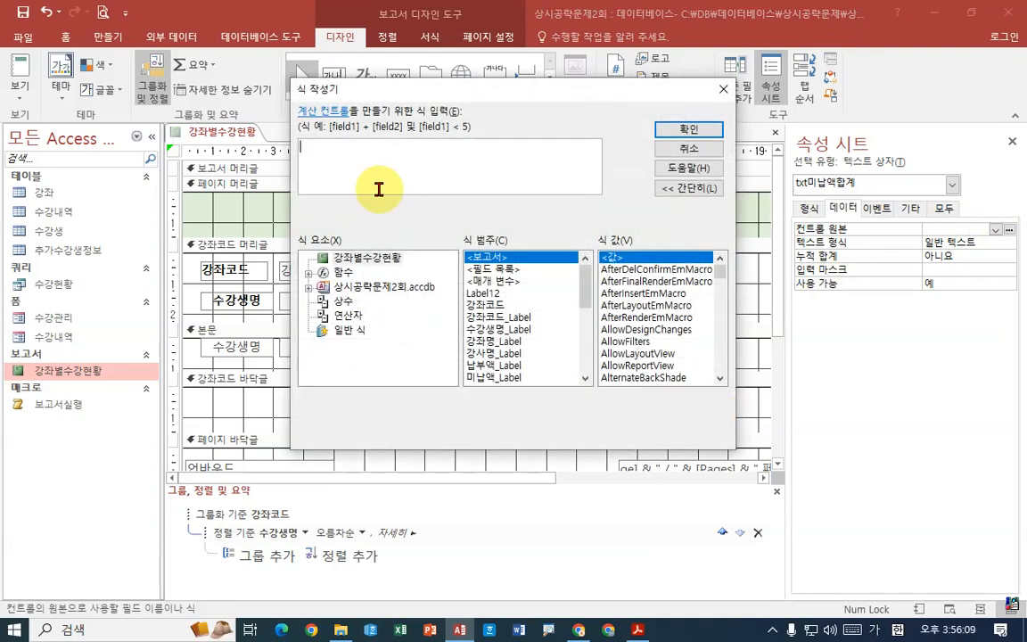
pyautogui.write('sum')
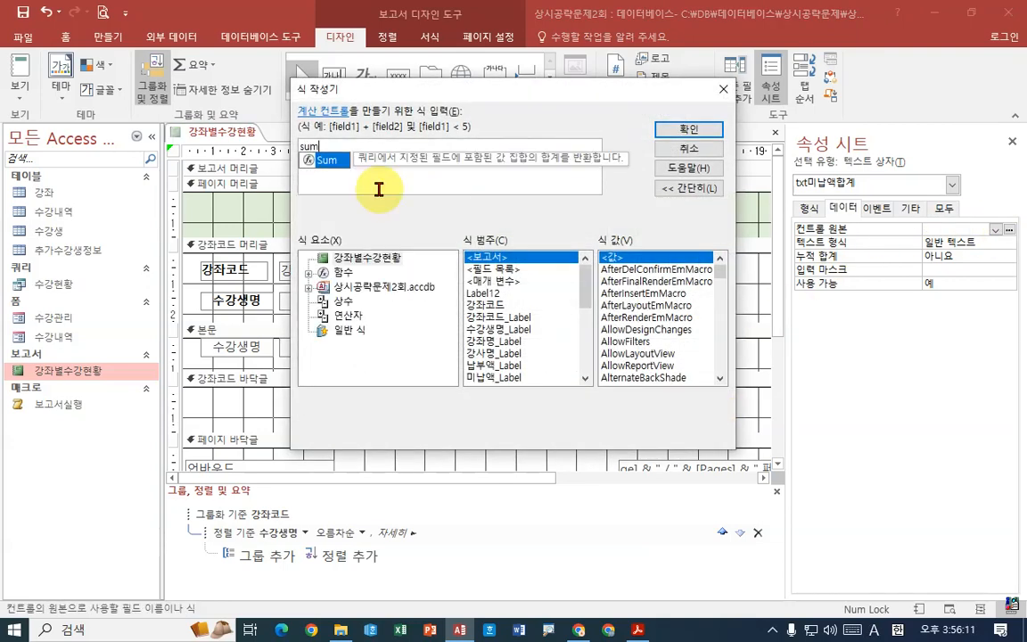
pyautogui.write('(미납')
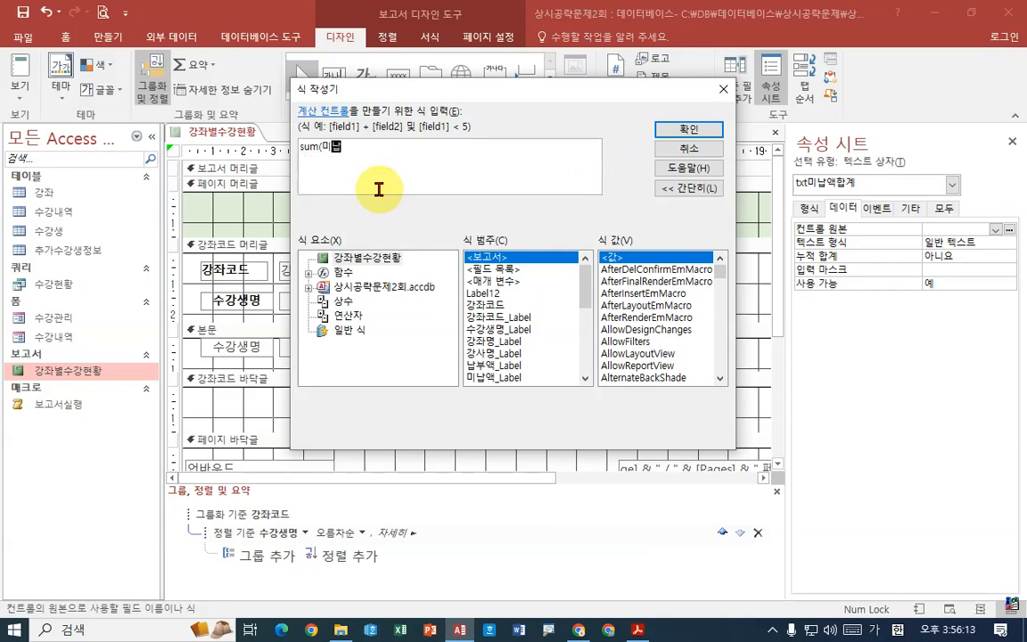
pyautogui.write('액)')
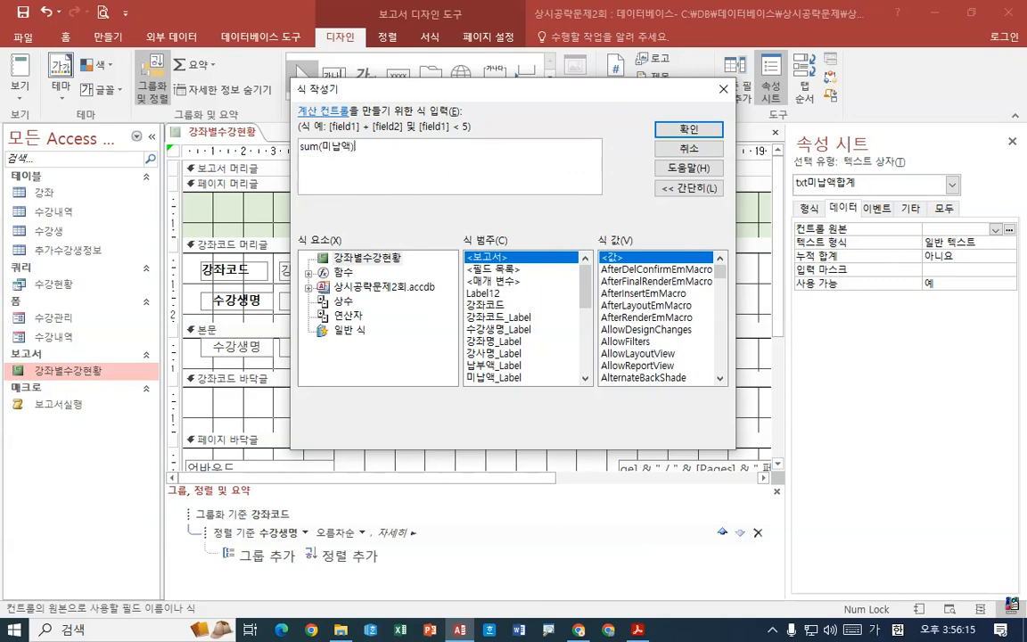
pyautogui.press('Return')
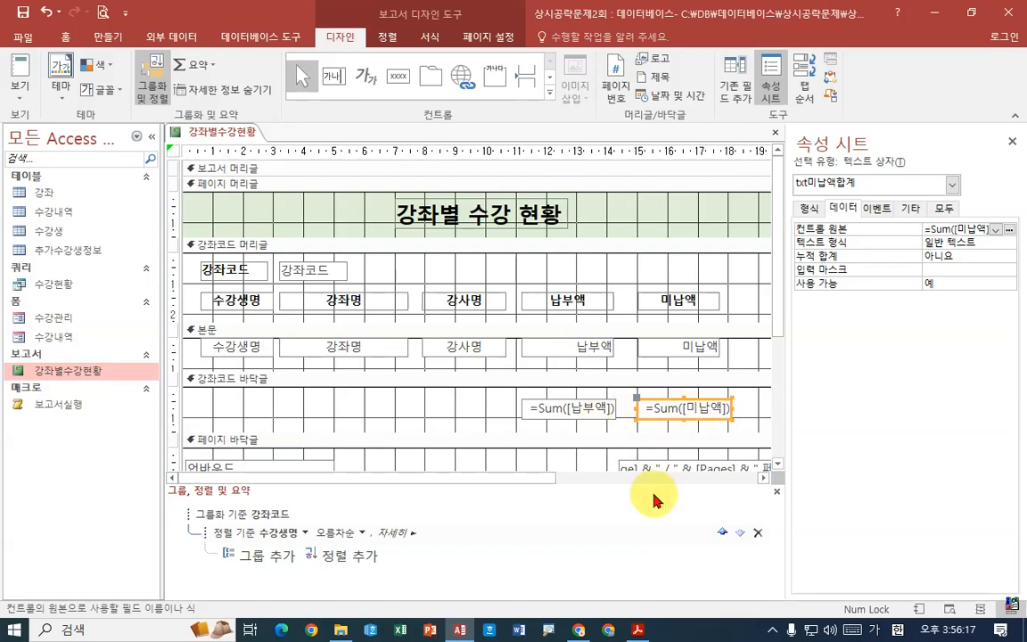
# - Check the row colour requirement in the exam PDF and set the 본문 section's alternate back color (다른 배경색) to Access 테마 1
pyautogui.hotkey('alt', 'Tab')
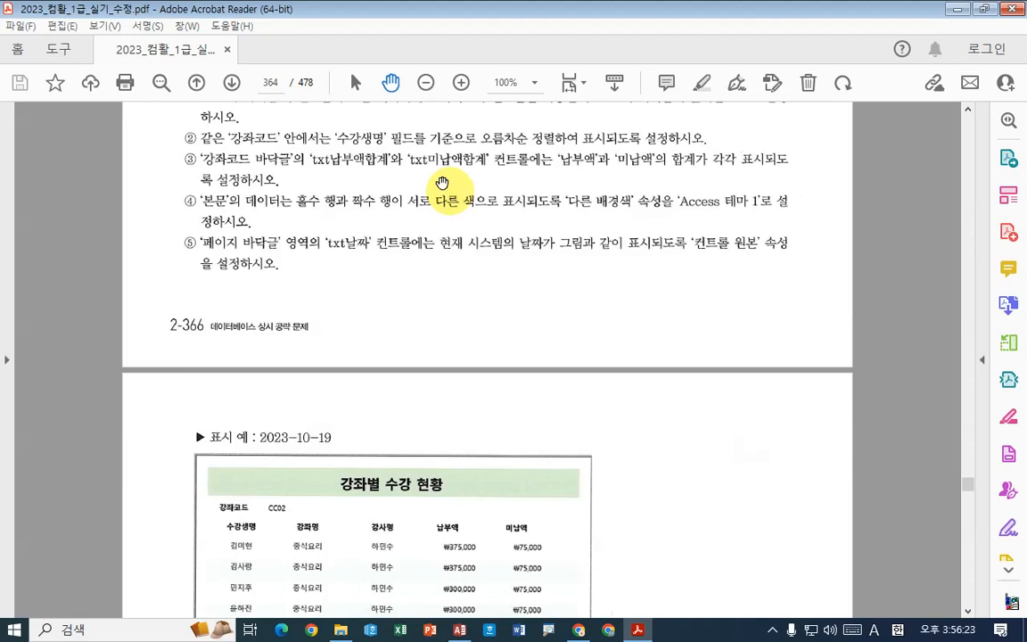
pyautogui.scroll(-1, 413, 269)
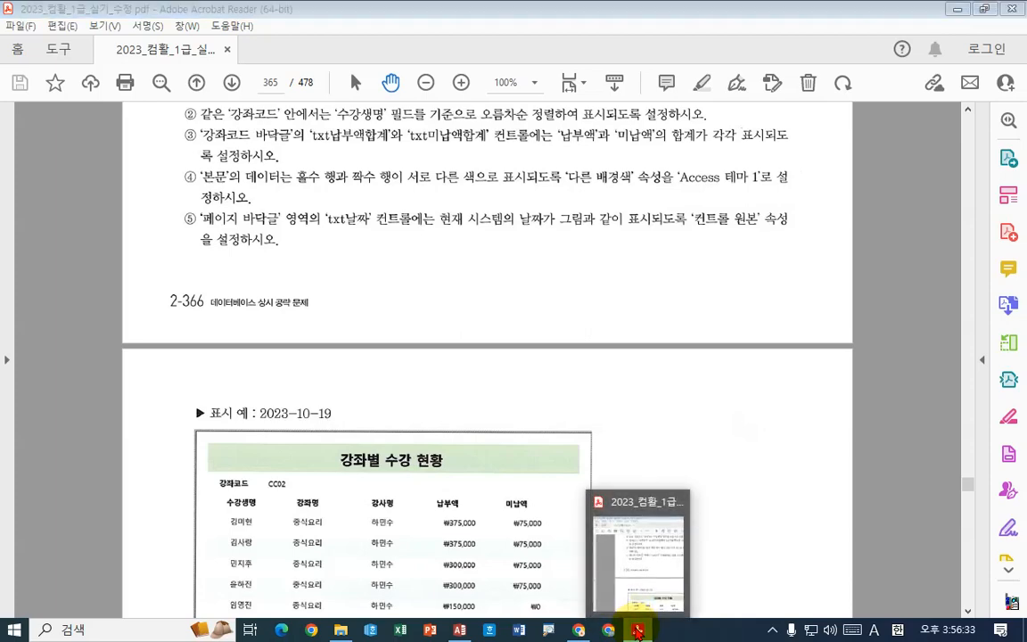
pyautogui.click(638, 630)
pyautogui.click(211, 331)
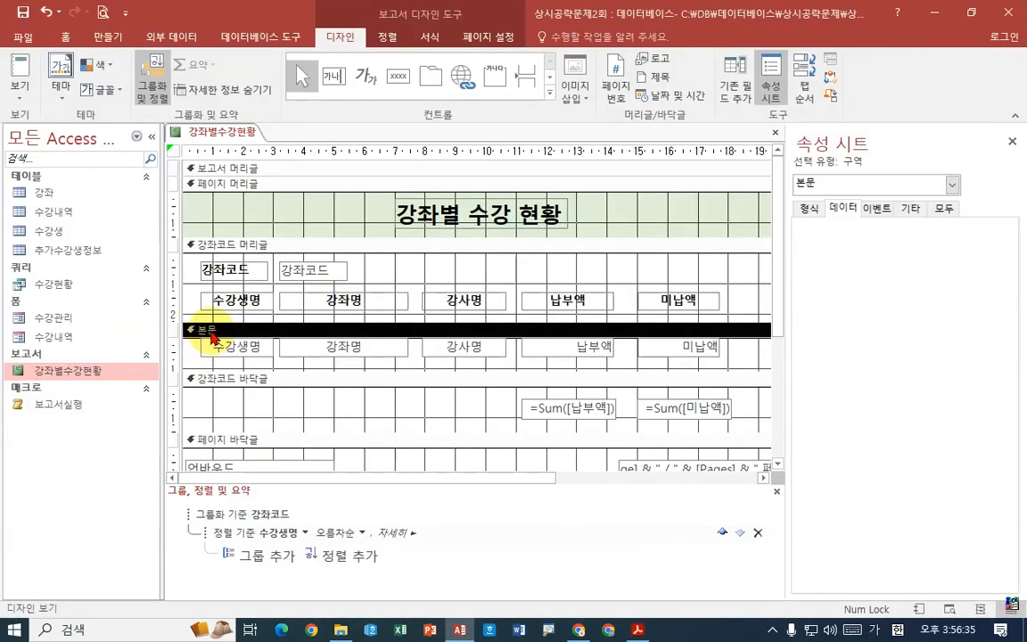
pyautogui.click(810, 211)
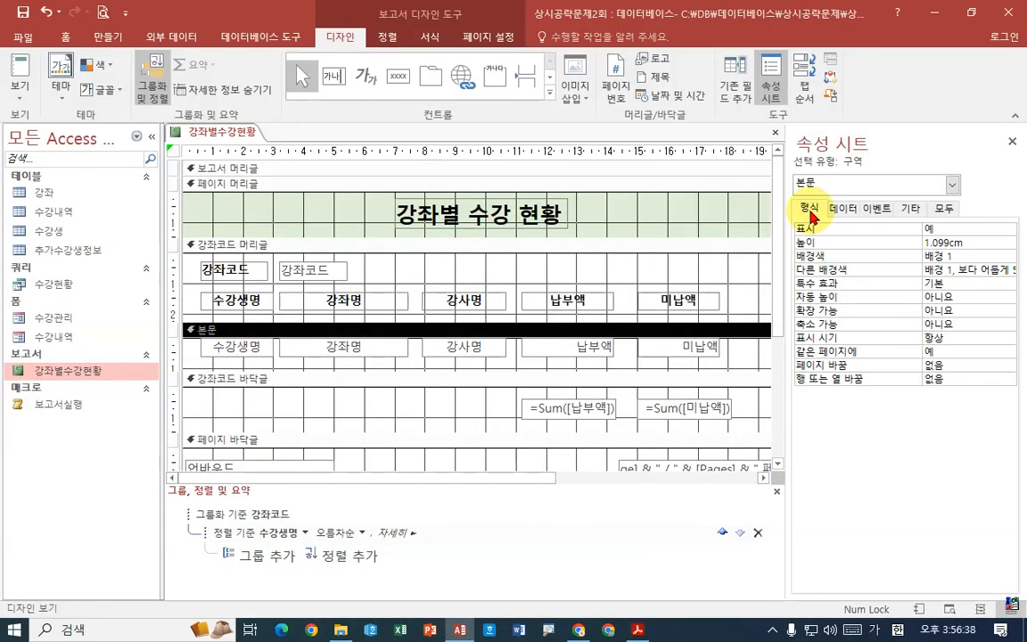
pyautogui.click(812, 272)
pyautogui.moveTo(787, 269); pyautogui.dragTo(731, 268)
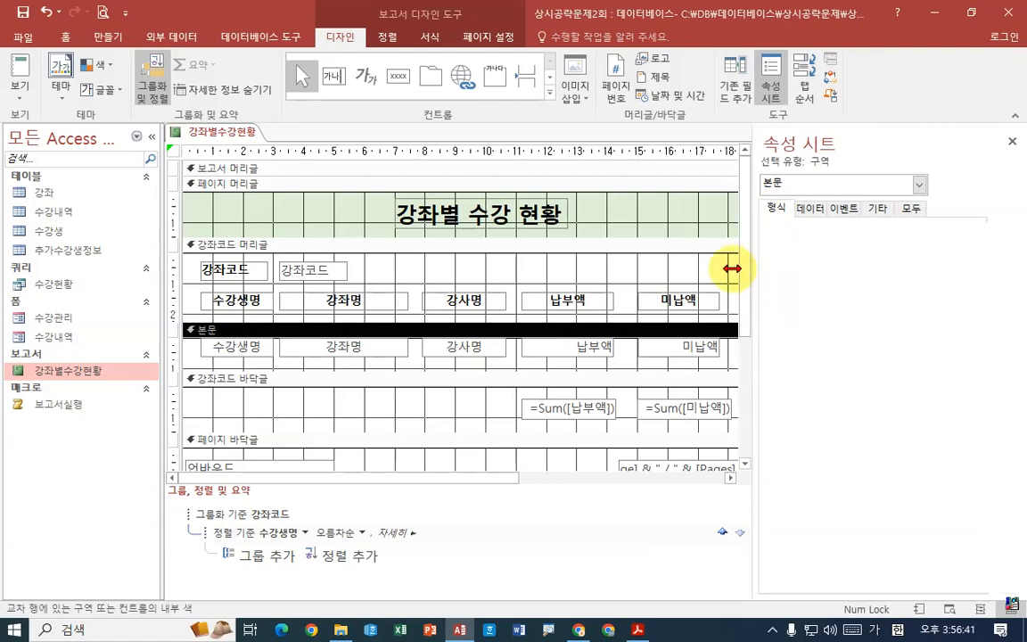
pyautogui.click(994, 270)
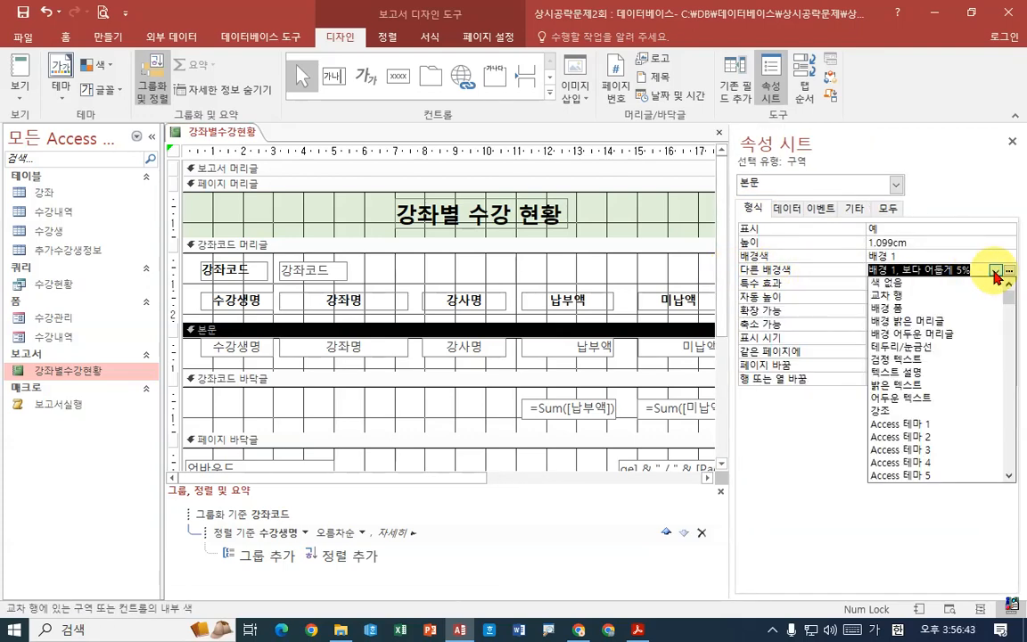
pyautogui.click(947, 426)
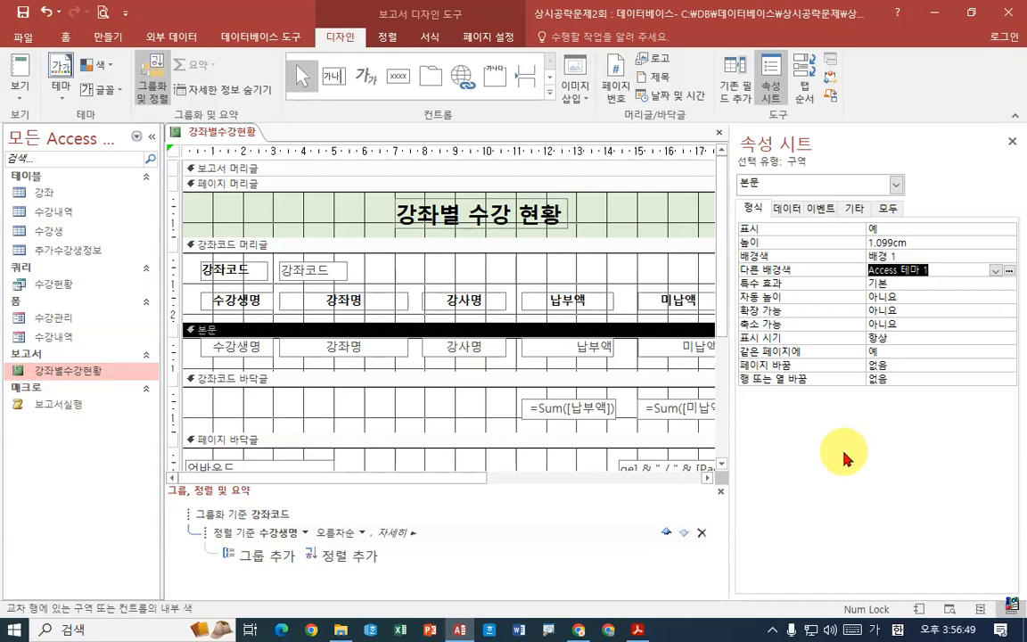
# - Read the txt날짜 requirement and the sample report's date format in the exam PDF, and return to Access
pyautogui.click(637, 631)
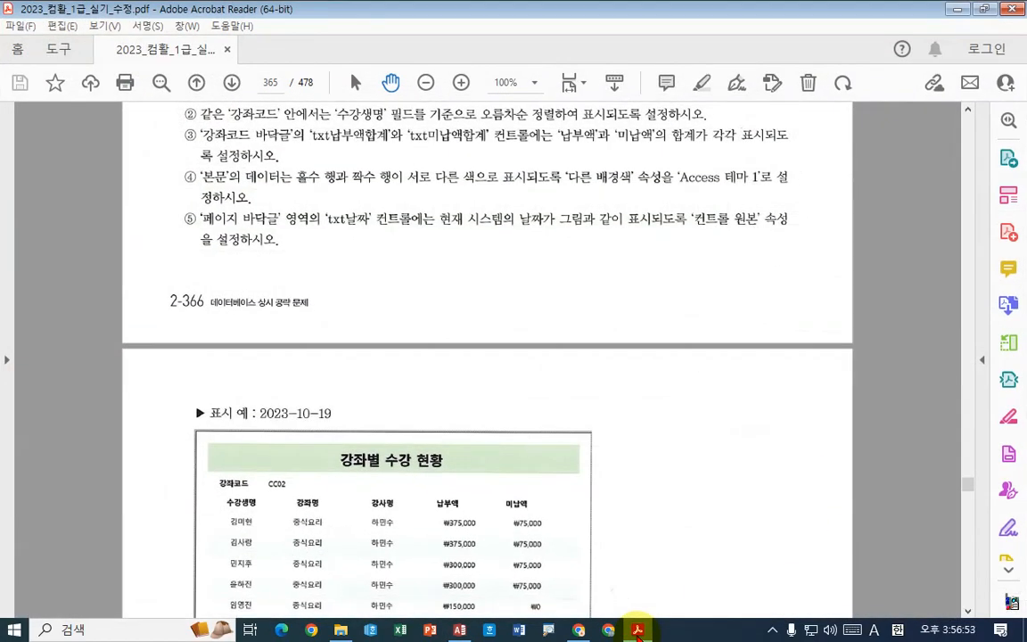
pyautogui.click(637, 630)
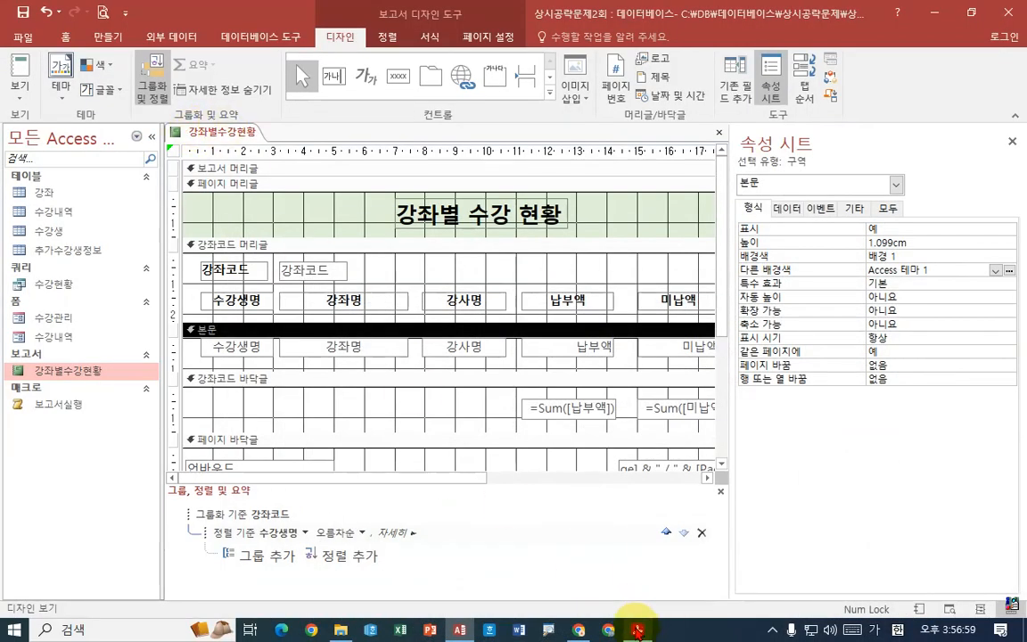
pyautogui.moveTo(637, 628)
pyautogui.click(631, 585)
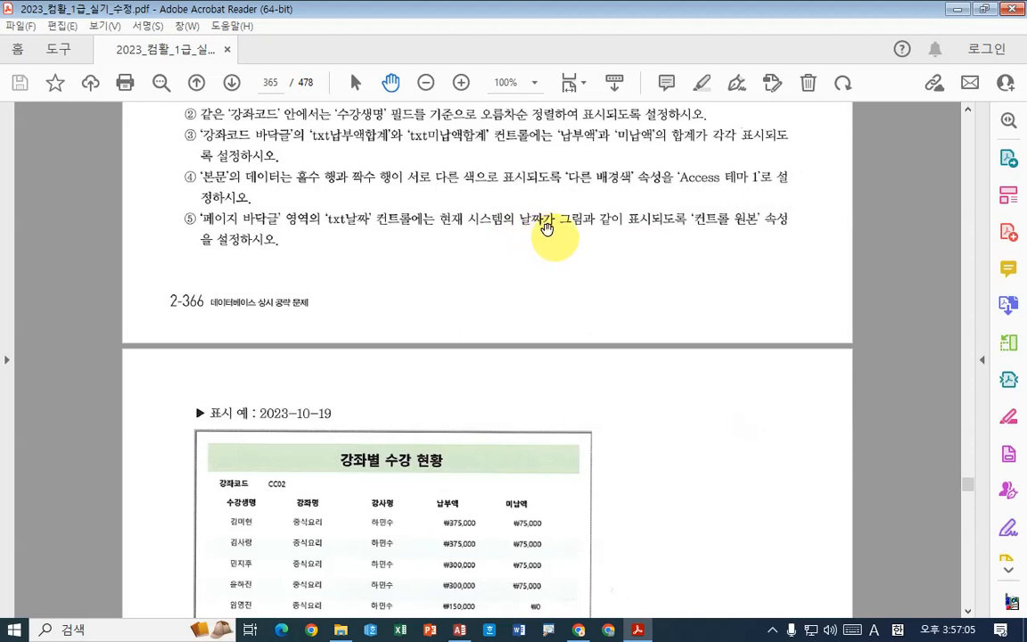
pyautogui.scroll(-10, 613, 296)
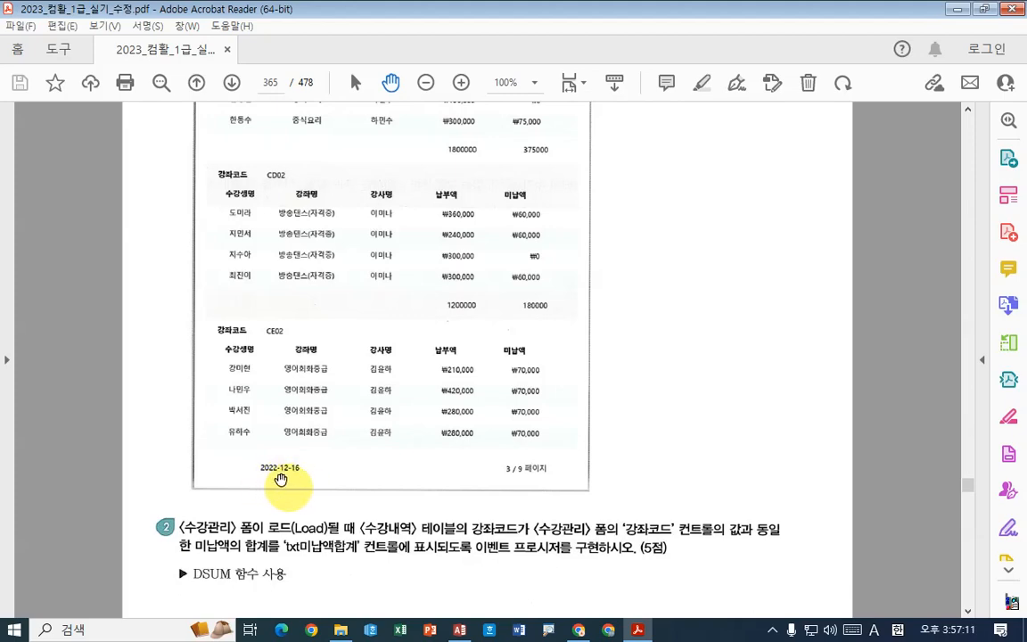
pyautogui.scroll(10, 427, 281)
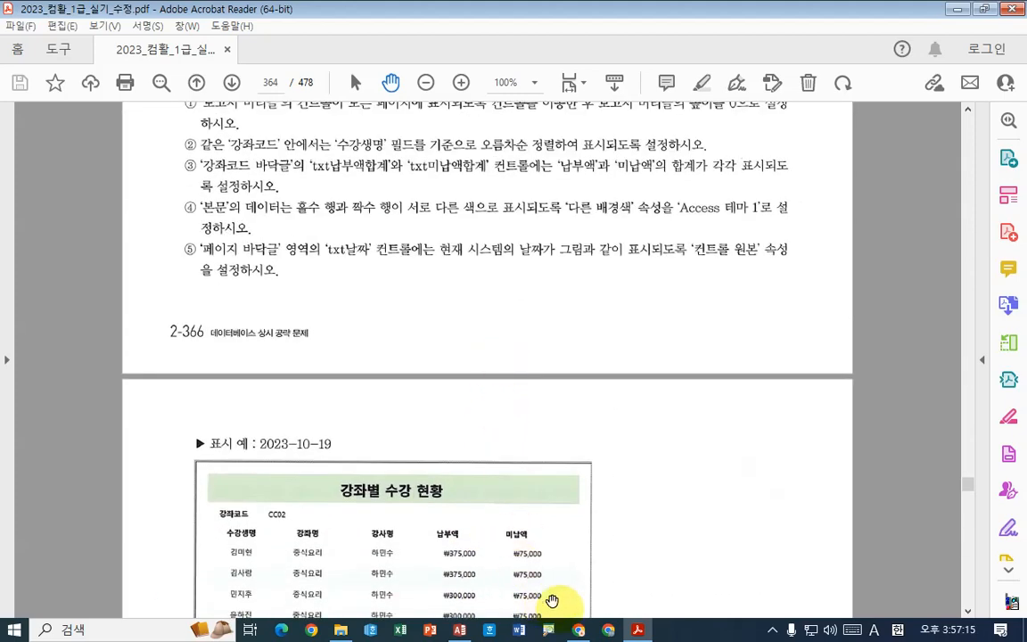
pyautogui.click(635, 629)
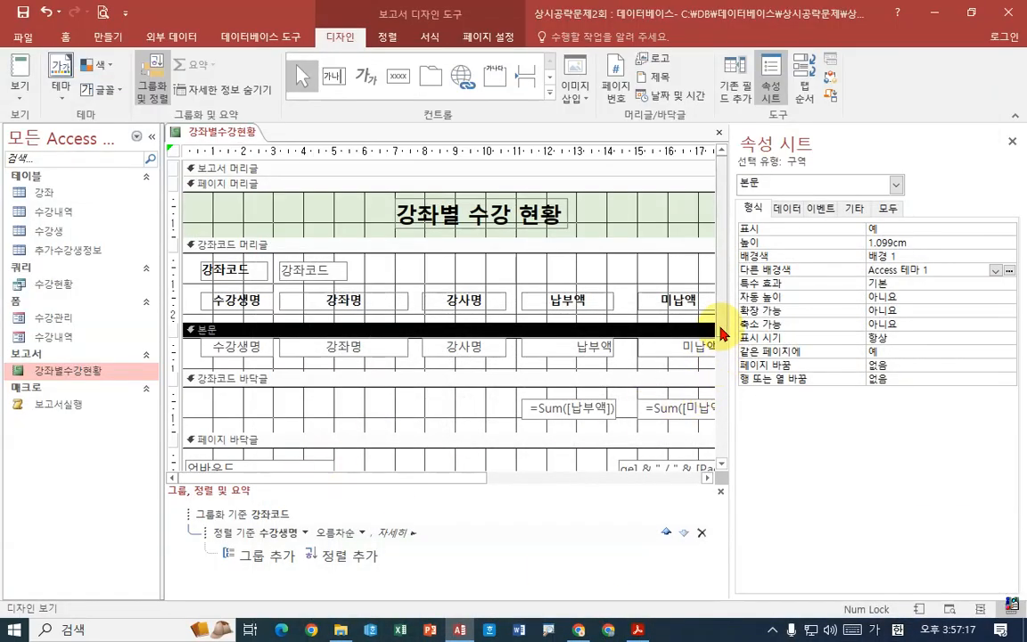
# - Set the control source of the txt날짜 text box in the page footer to =Date()
pyautogui.scroll(-2, 718, 328)
pyautogui.click(238, 416)
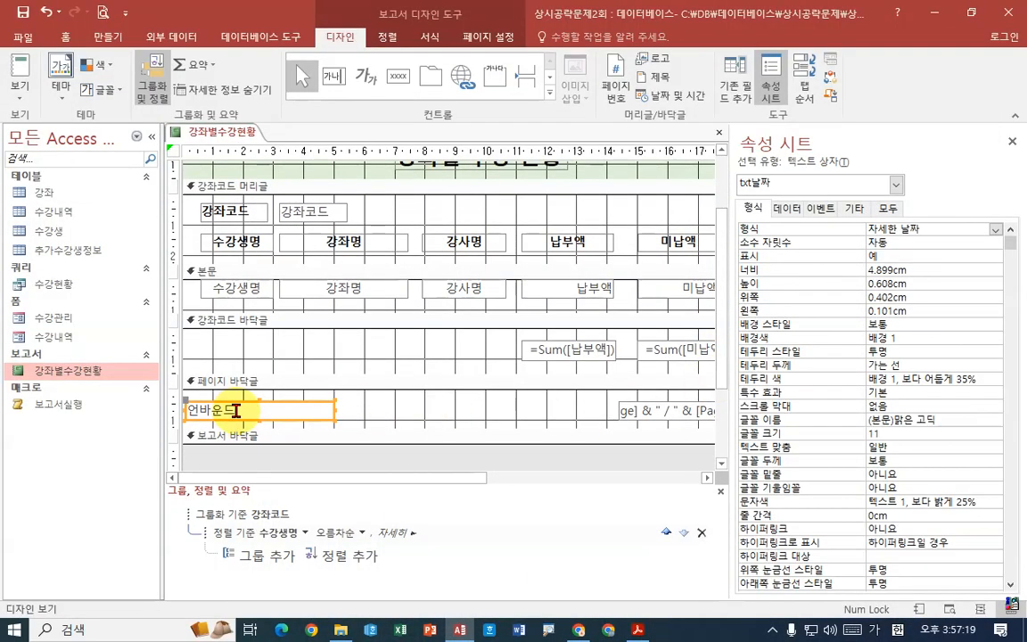
pyautogui.click(789, 209)
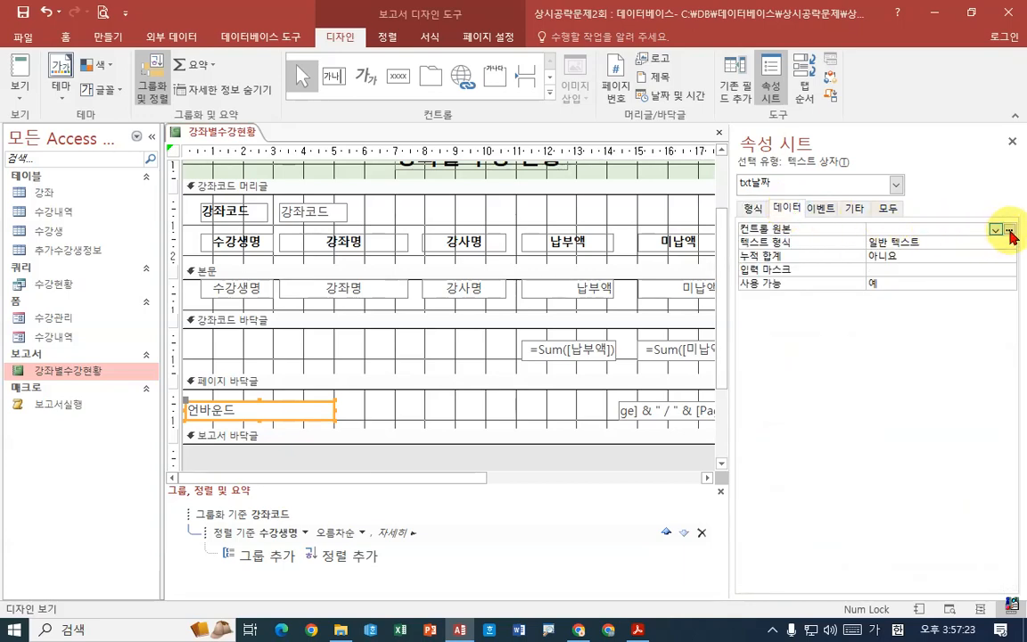
pyautogui.click(944, 227)
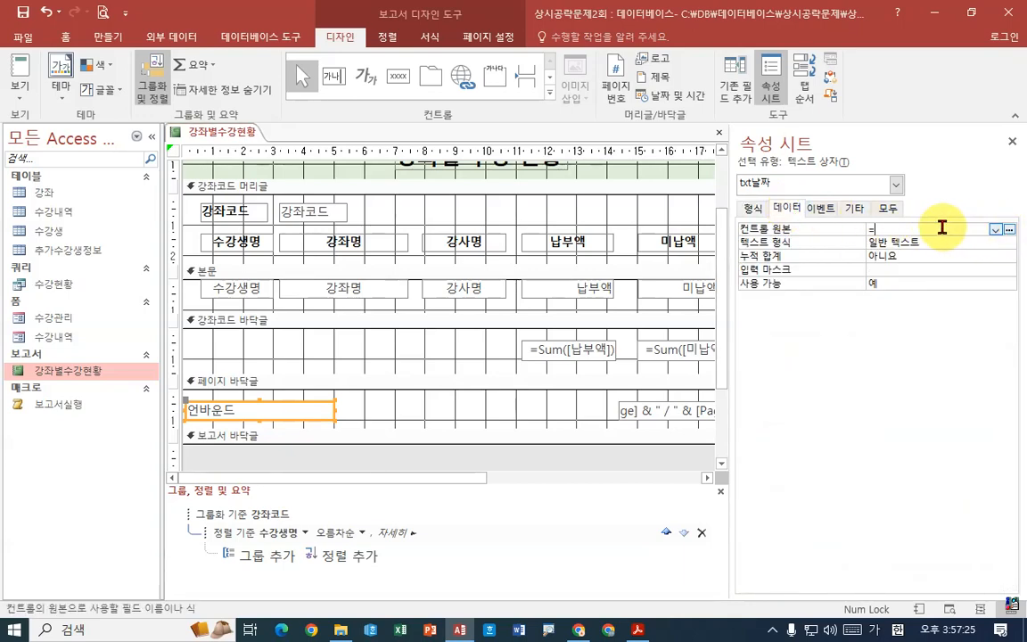
pyautogui.write('=date()')
pyautogui.press('Return')
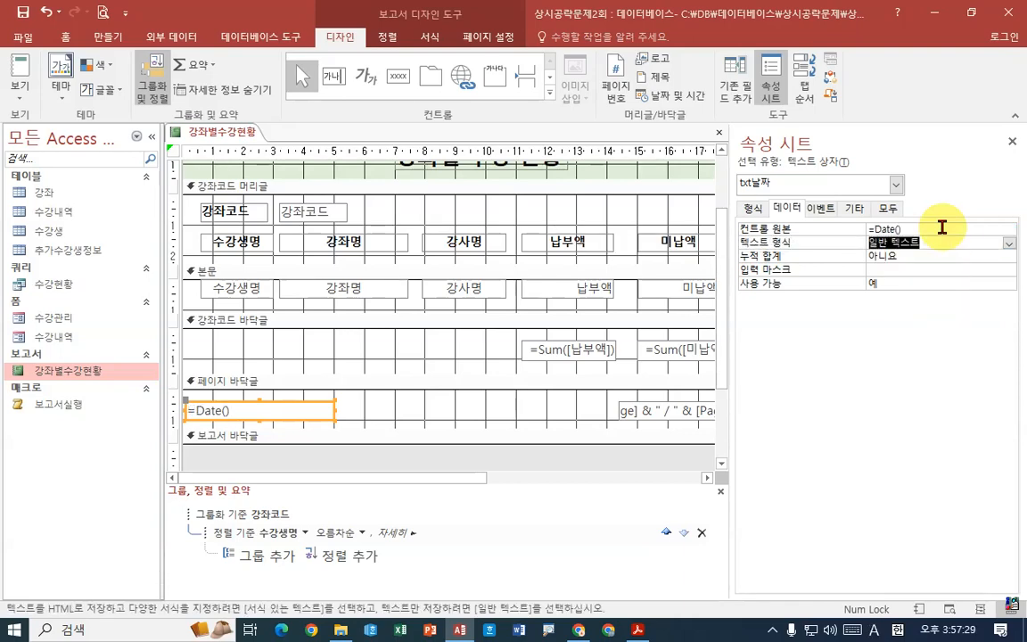
# - Set the txt날짜 text box's format to 간단한 날짜, widening the property sheet to read the options and narrowing it again
pyautogui.click(754, 208)
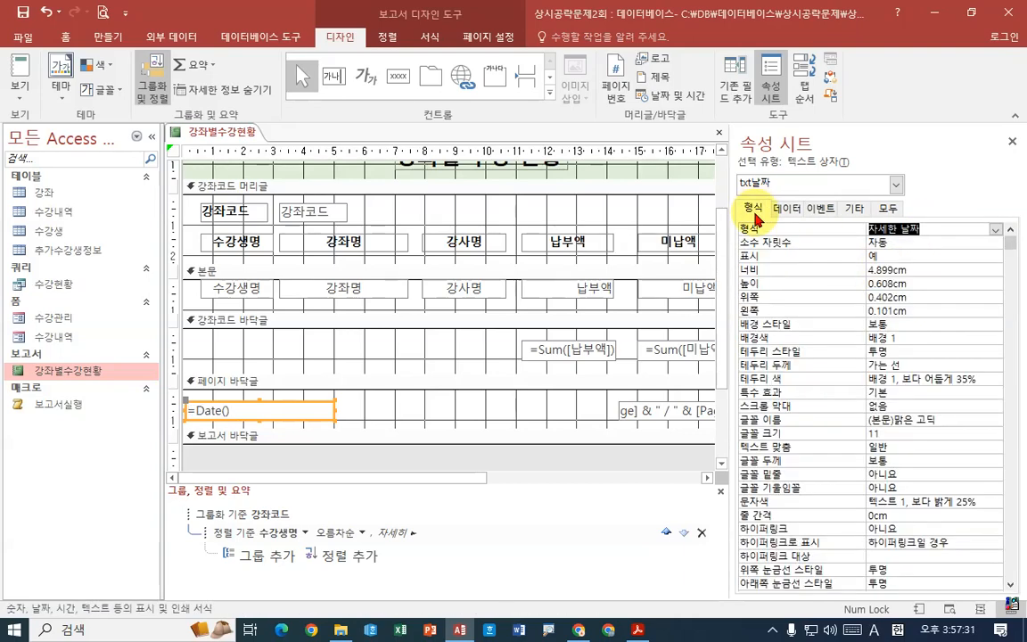
pyautogui.moveTo(729, 259); pyautogui.dragTo(613, 258)
pyautogui.click(995, 230)
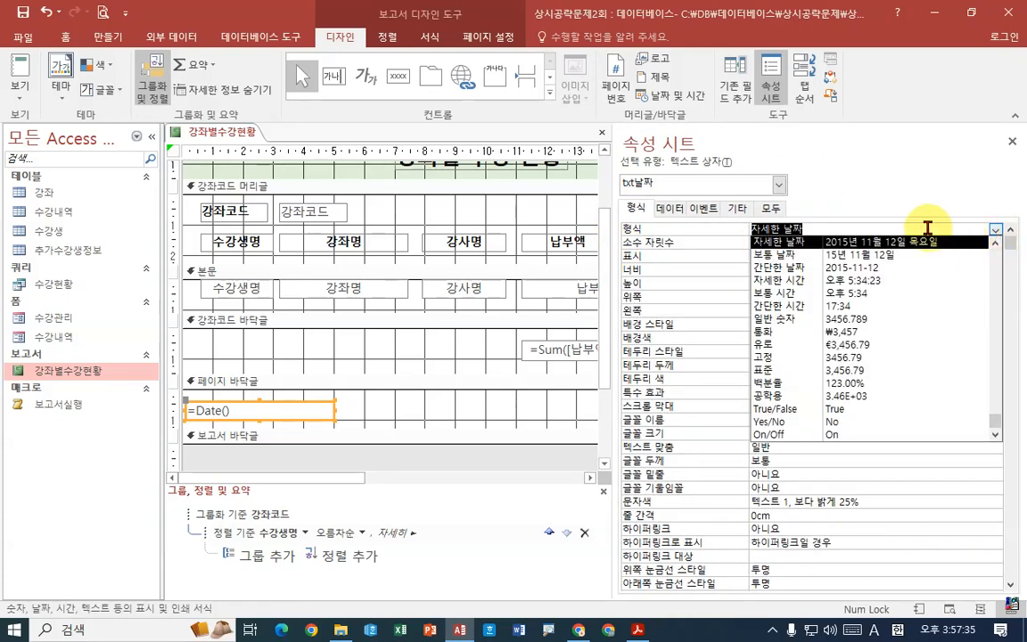
pyautogui.click(879, 270)
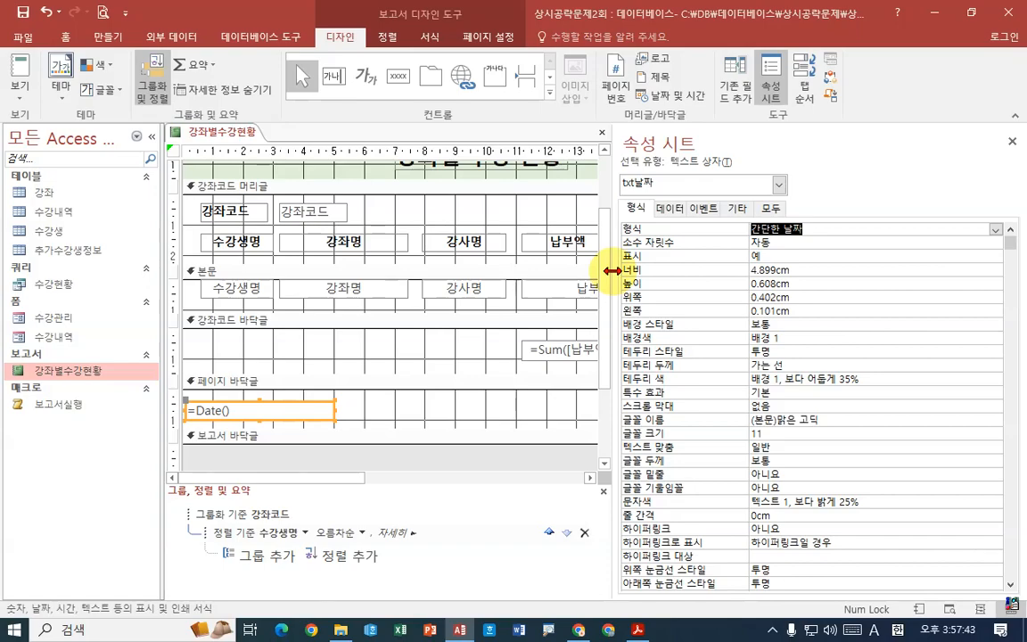
pyautogui.moveTo(612, 270); pyautogui.dragTo(819, 283)
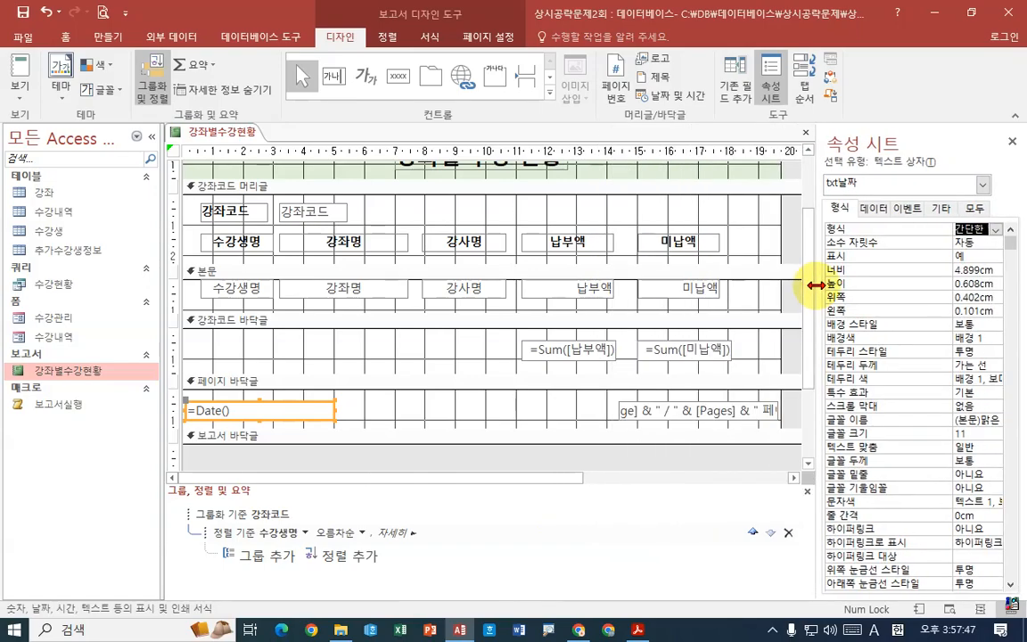
# - Save the 강좌별수강현황 report and open it in print preview at 100% zoom
pyautogui.rightClick(259, 132)
pyautogui.click(266, 143)
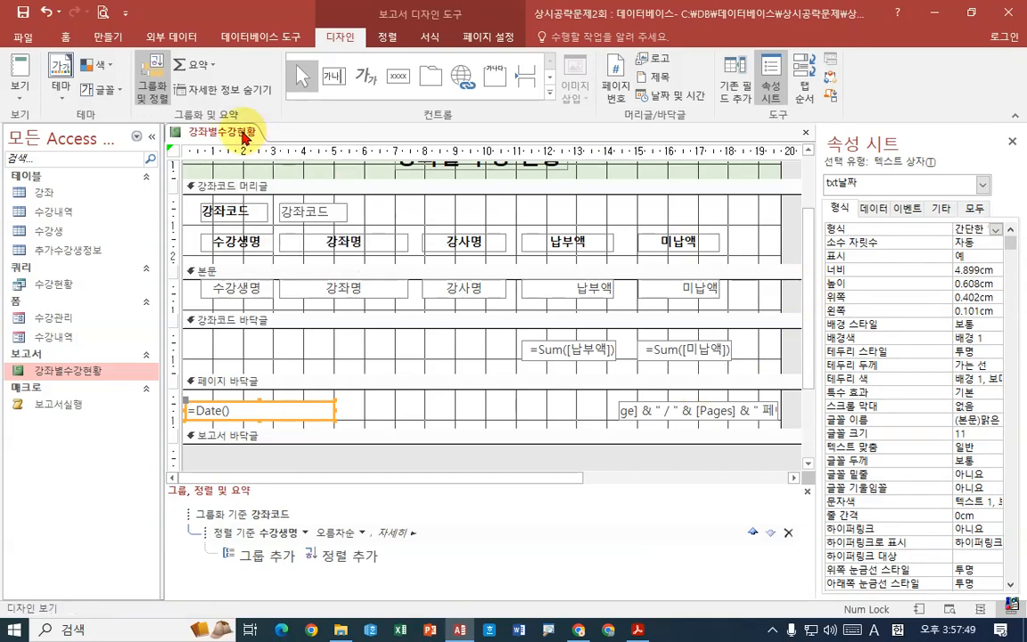
pyautogui.rightClick(243, 131)
pyautogui.click(290, 262)
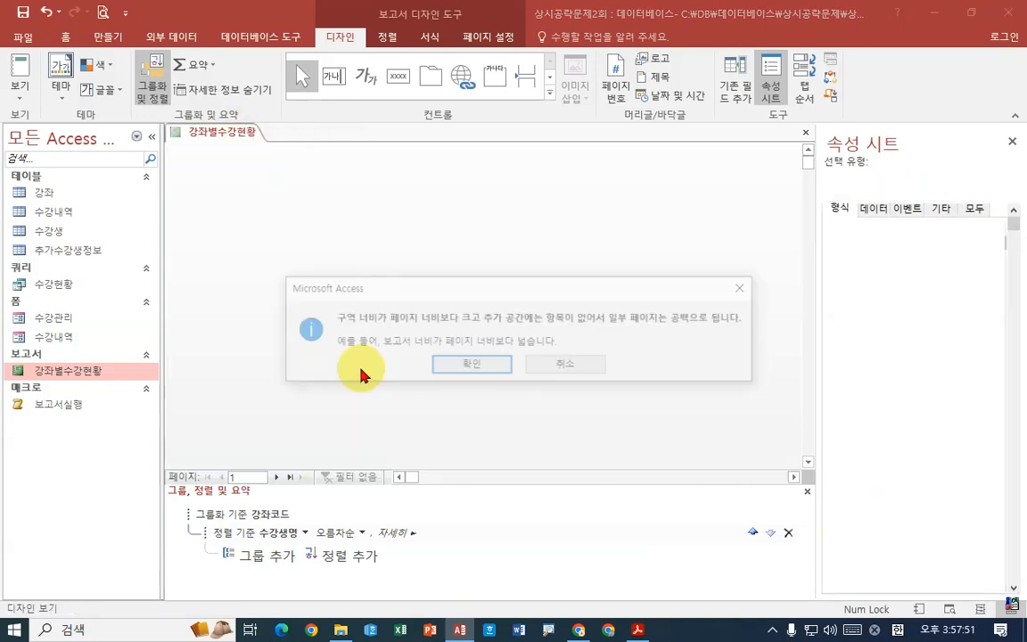
pyautogui.click(453, 431)
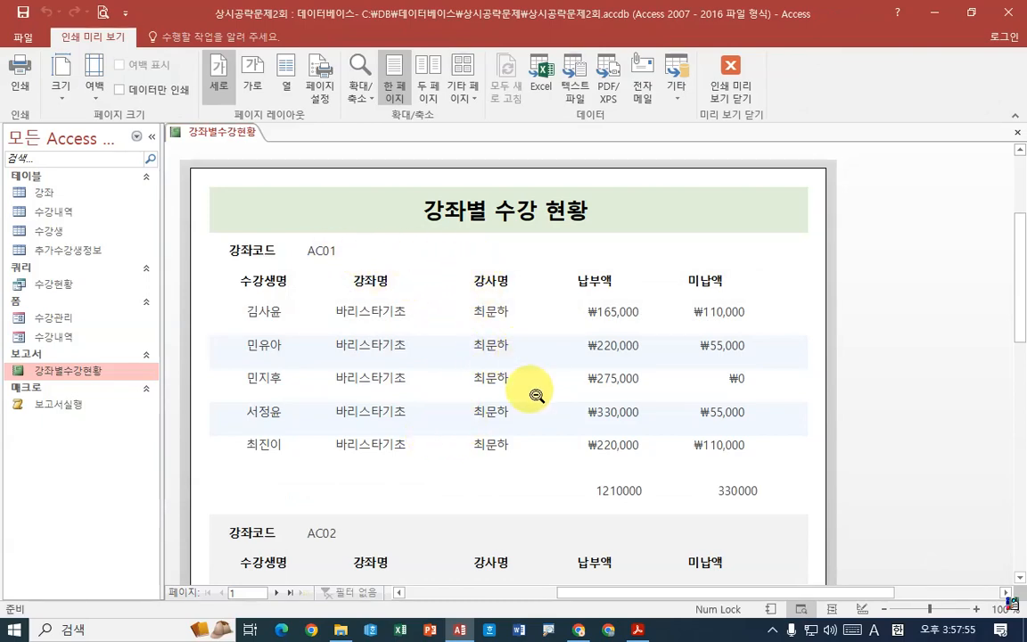
pyautogui.click(542, 337)
pyautogui.click(546, 338)
# - Check the first preview page's row shading and 납부액 and 미납액 totals against the sample report in the exam PDF
pyautogui.scroll(4, 603, 314)
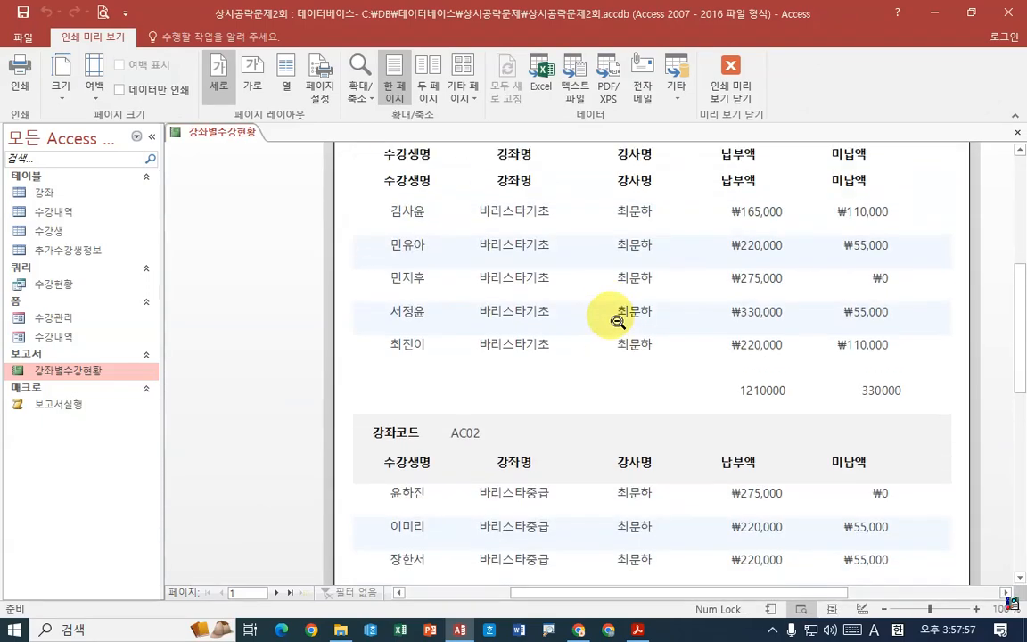
pyautogui.scroll(-2, 618, 321)
pyautogui.scroll(-2, 642, 339)
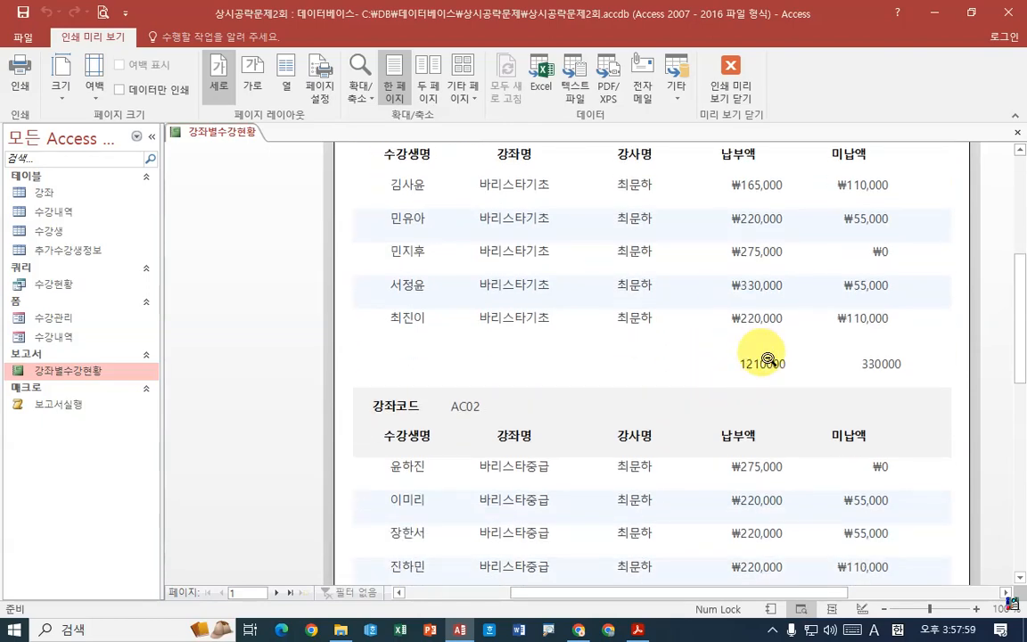
pyautogui.scroll(-1, 777, 376)
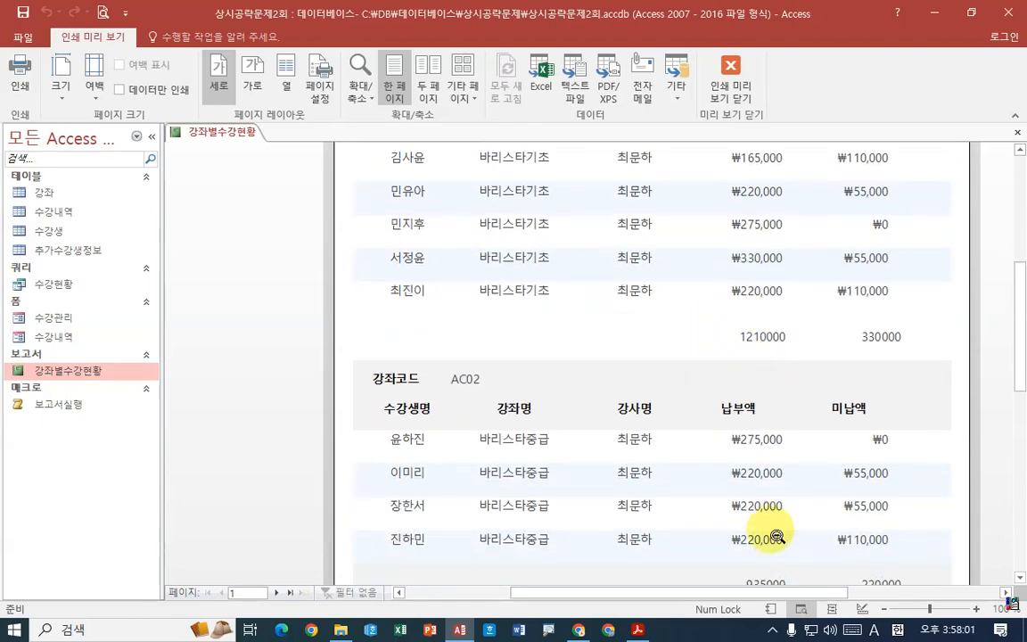
pyautogui.click(638, 629)
pyautogui.scroll(-8, 589, 446)
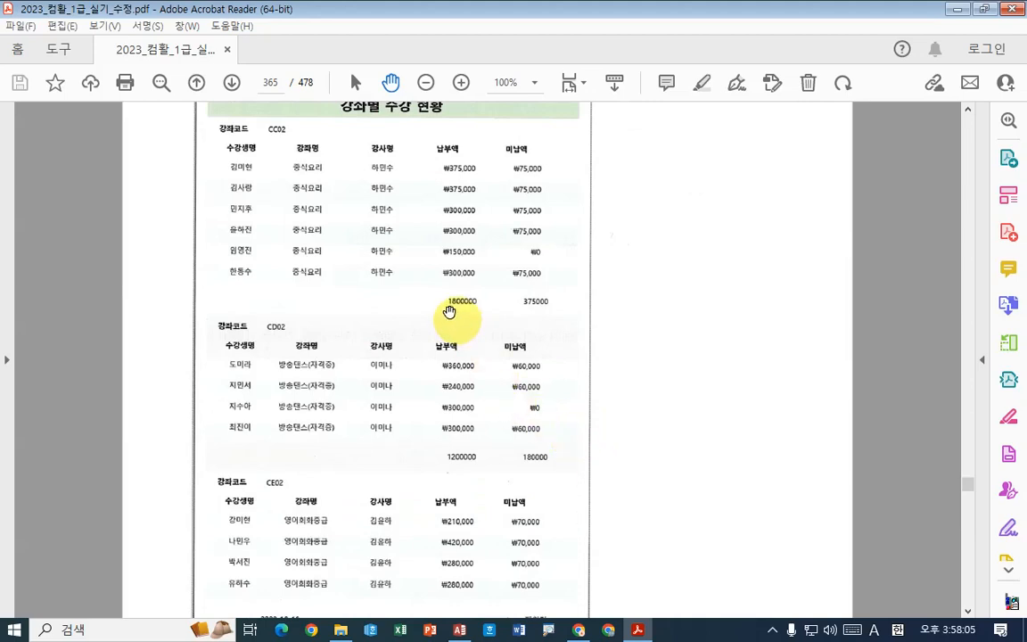
pyautogui.click(459, 630)
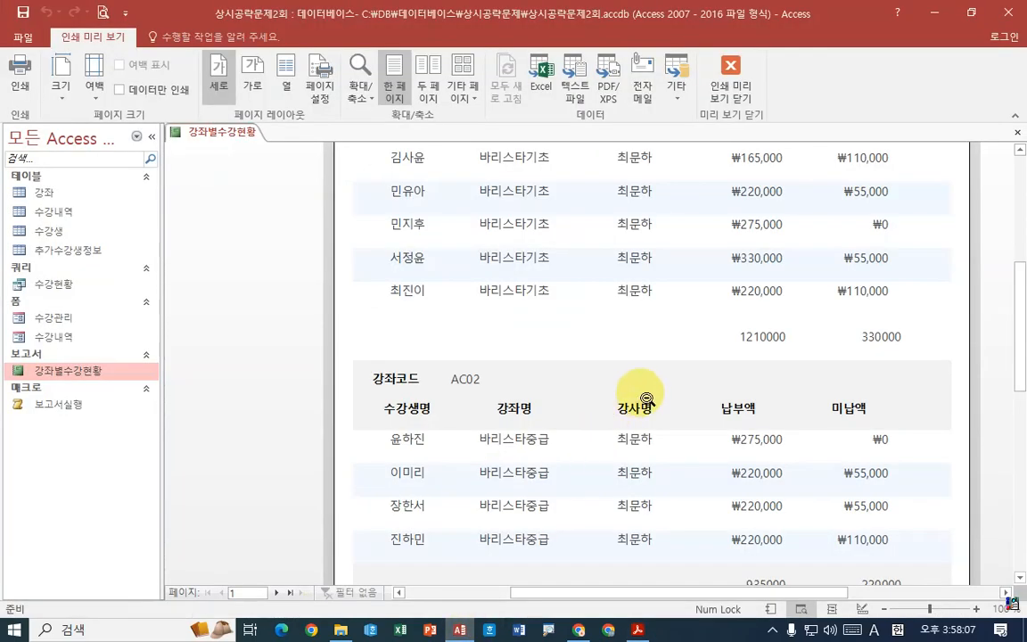
pyautogui.scroll(3, 642, 394)
pyautogui.scroll(1, 651, 395)
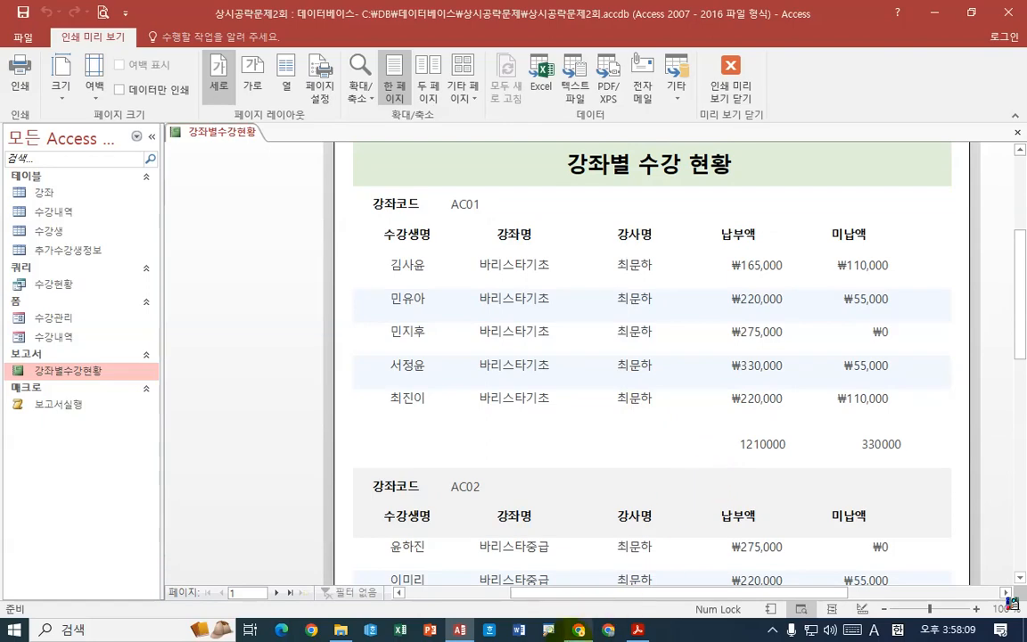
# - Review the sample report's date, course code and page footer in the exam PDF, and bring up page 3 of the report preview
pyautogui.click(637, 629)
pyautogui.scroll(3, 285, 214)
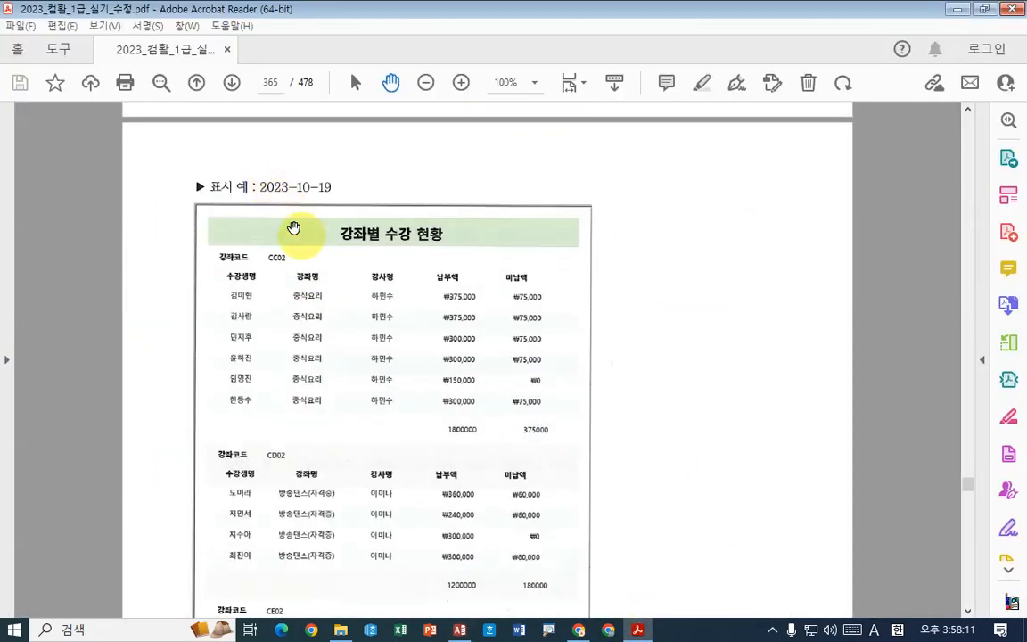
pyautogui.scroll(-4, 286, 245)
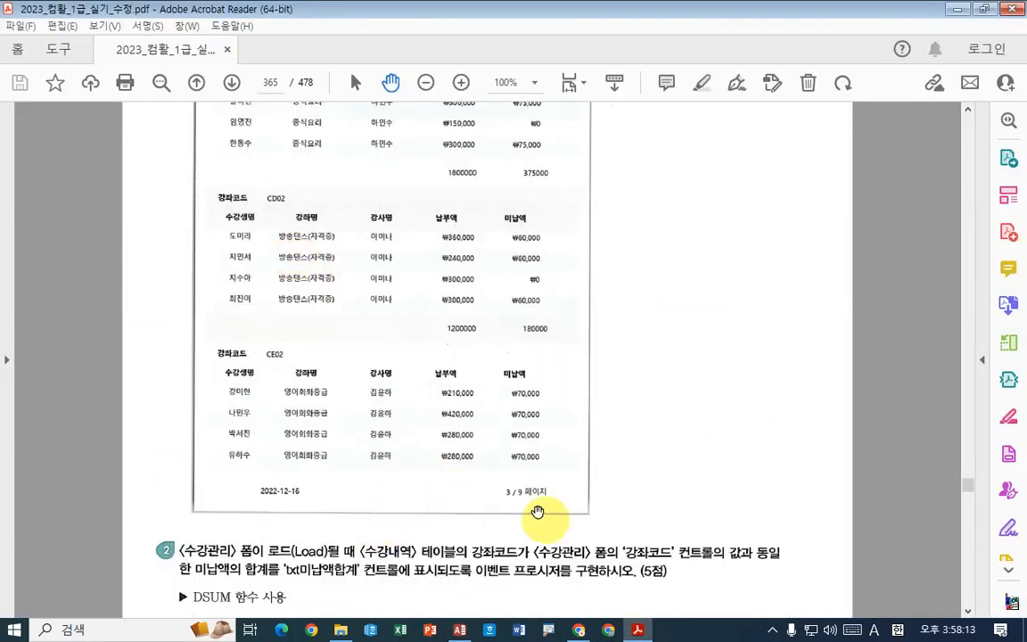
pyautogui.scroll(4, 490, 410)
pyautogui.click(459, 630)
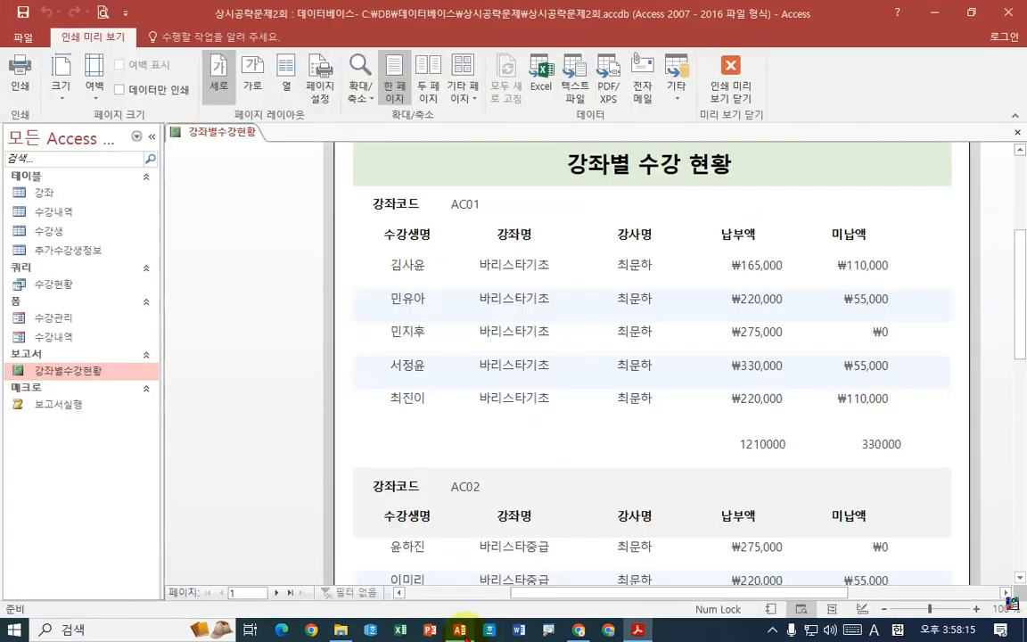
pyautogui.doubleClick(278, 592)
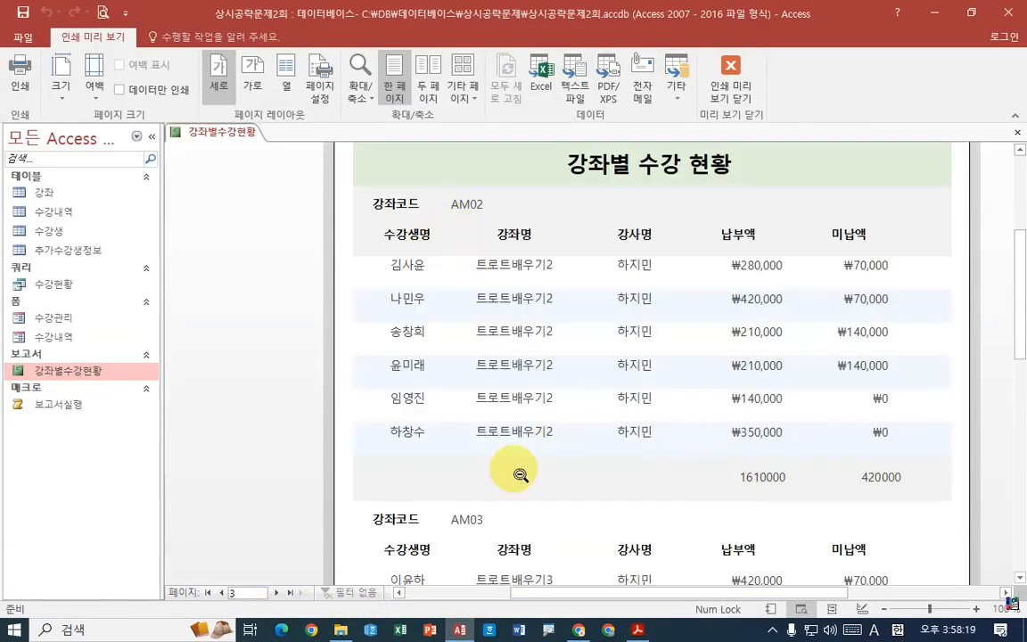
pyautogui.click(638, 629)
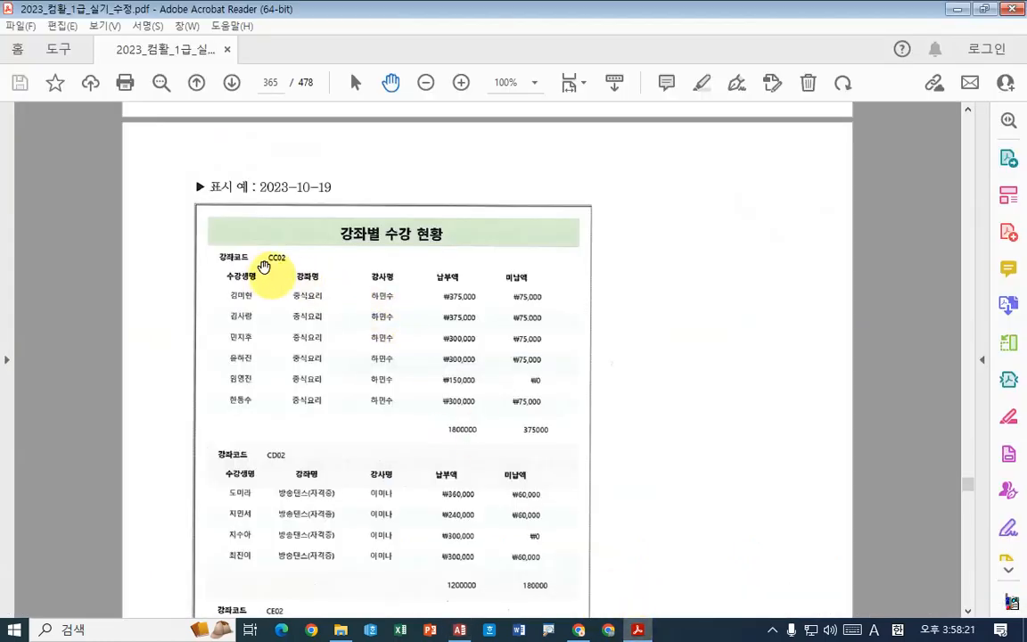
pyautogui.click(459, 629)
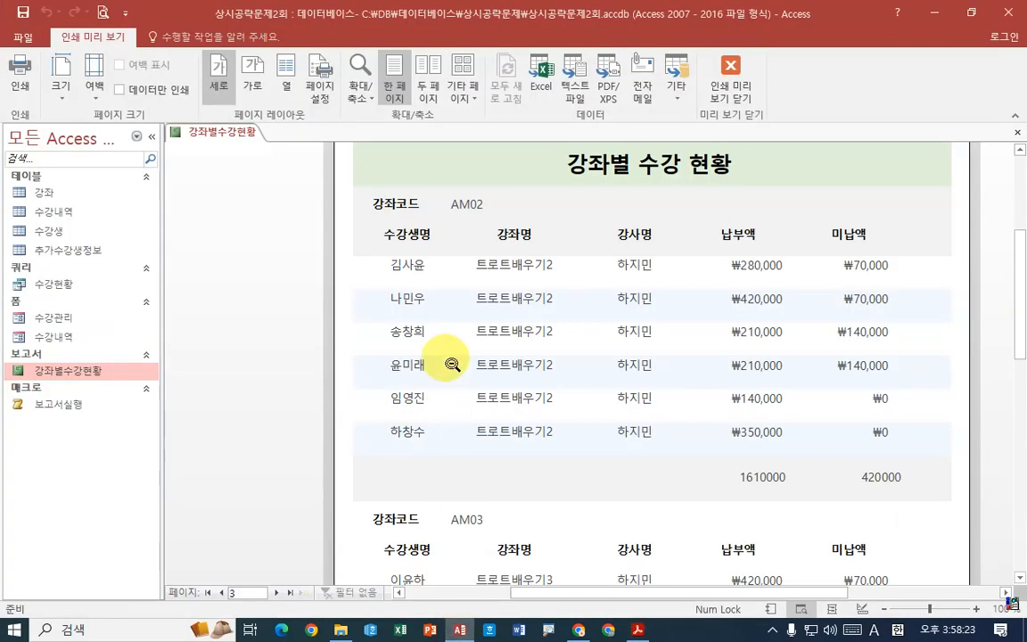
# - Examine the rest of preview page 3 down to the footer's date and page number, and look over page 4
pyautogui.scroll(-5, 490, 509)
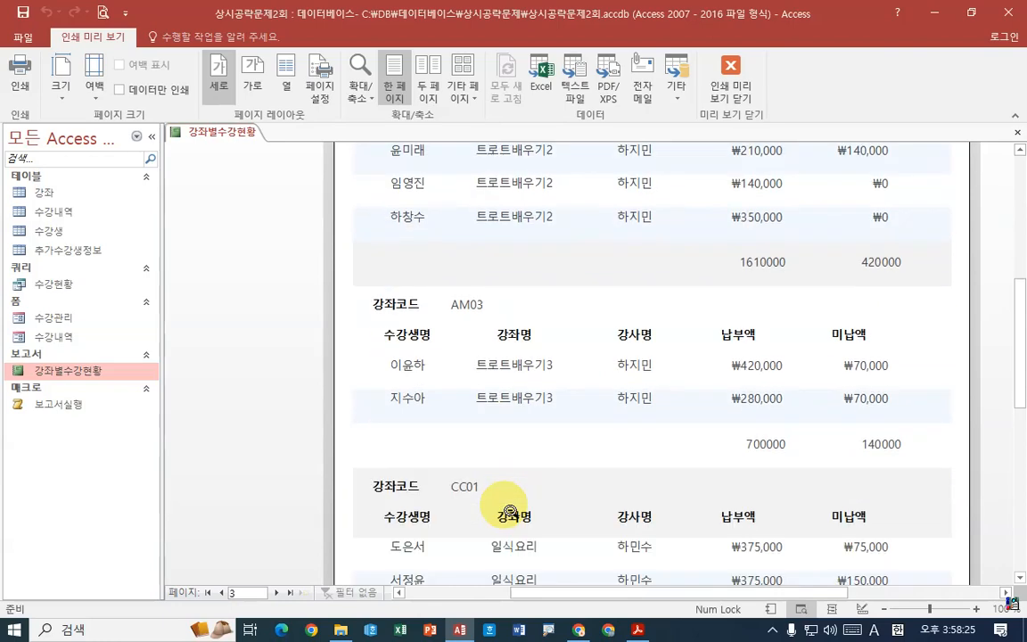
pyautogui.scroll(-5, 510, 510)
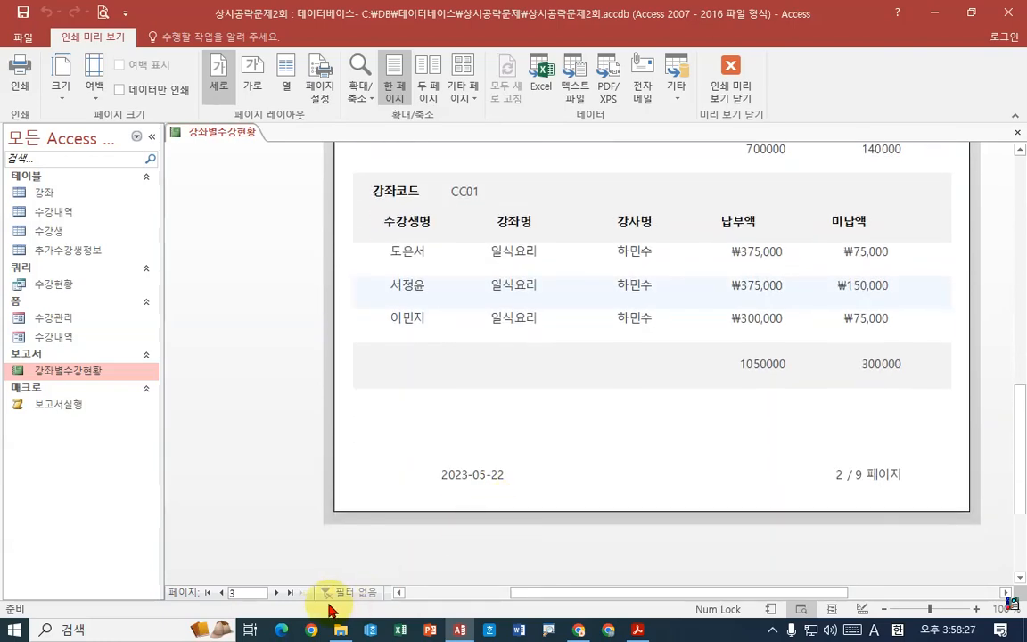
pyautogui.click(277, 592)
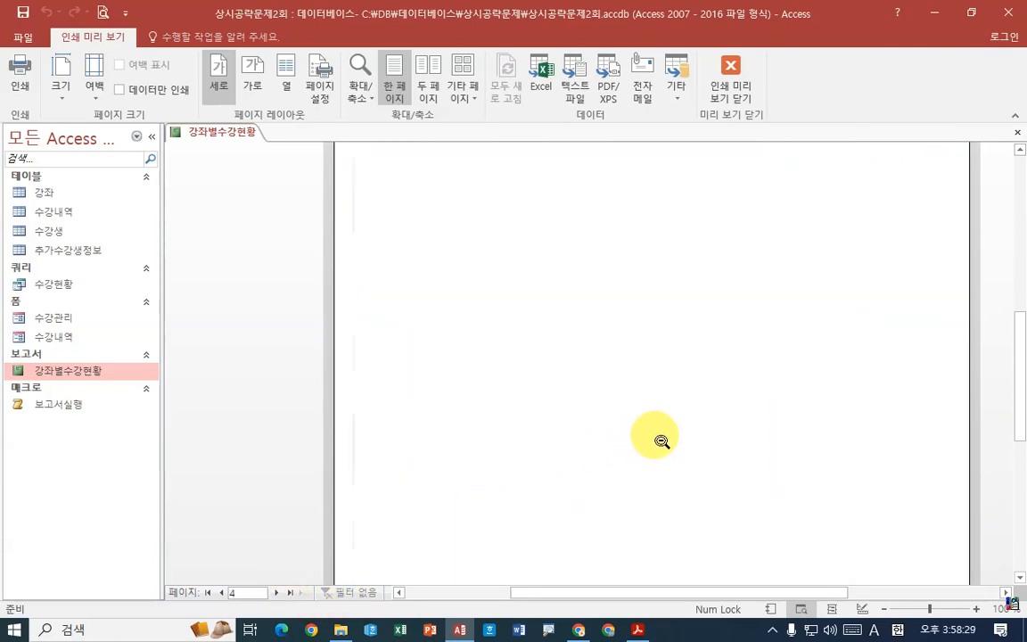
pyautogui.scroll(3, 661, 440)
pyautogui.scroll(-1, 661, 440)
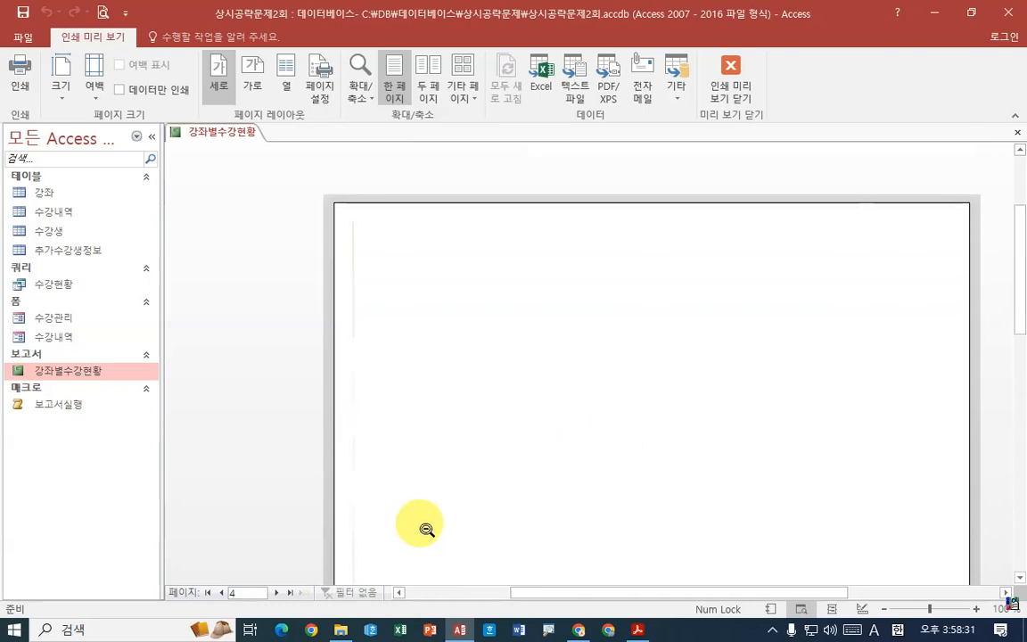
# - Compare preview page 5 with the sample report in the exam PDF, and page on through the preview to page 8
pyautogui.click(277, 592)
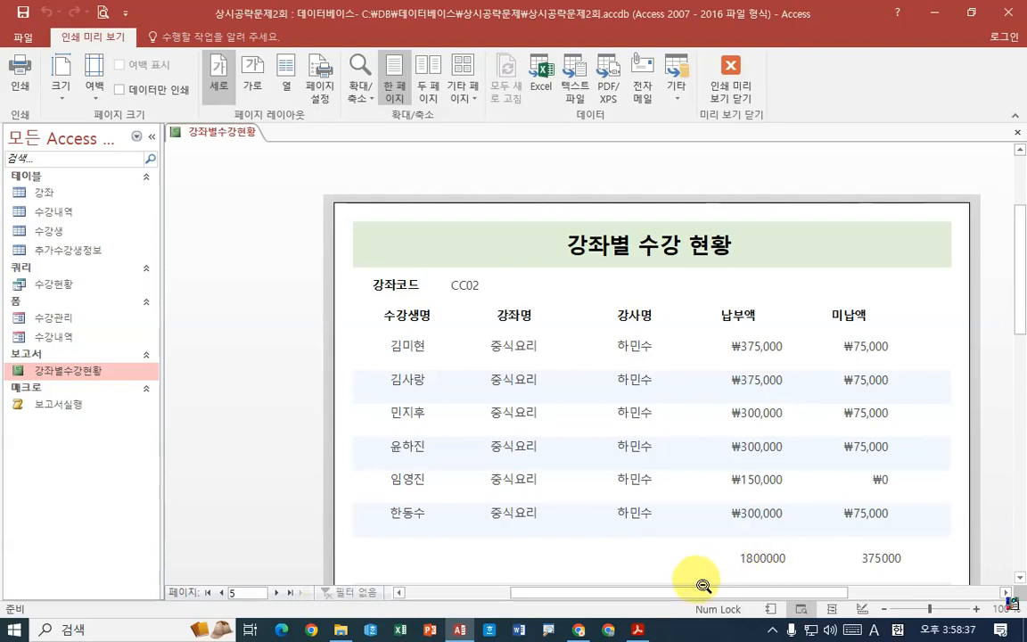
pyautogui.click(637, 630)
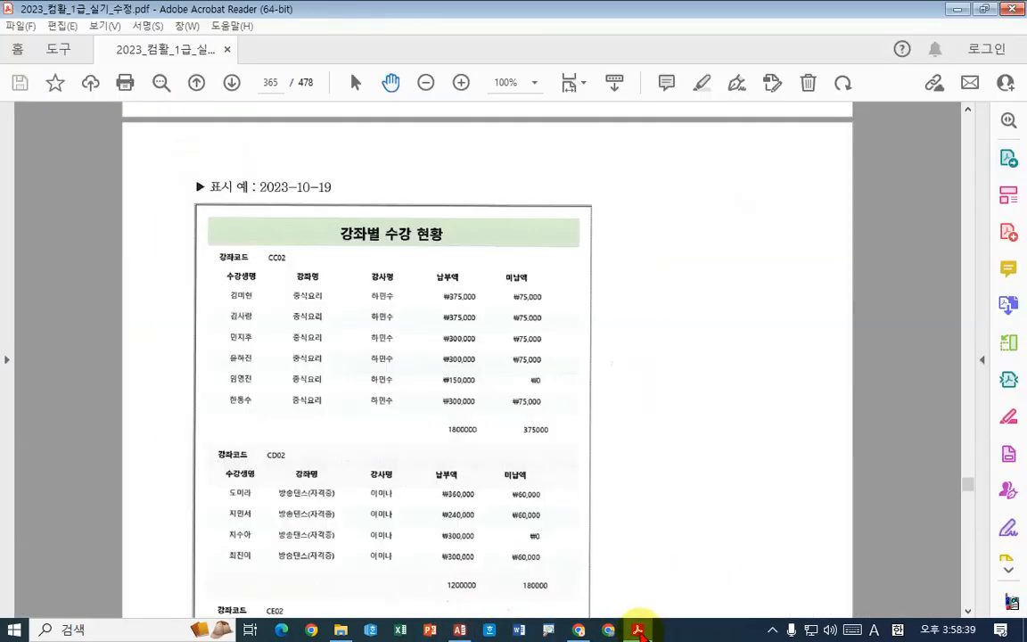
pyautogui.click(458, 630)
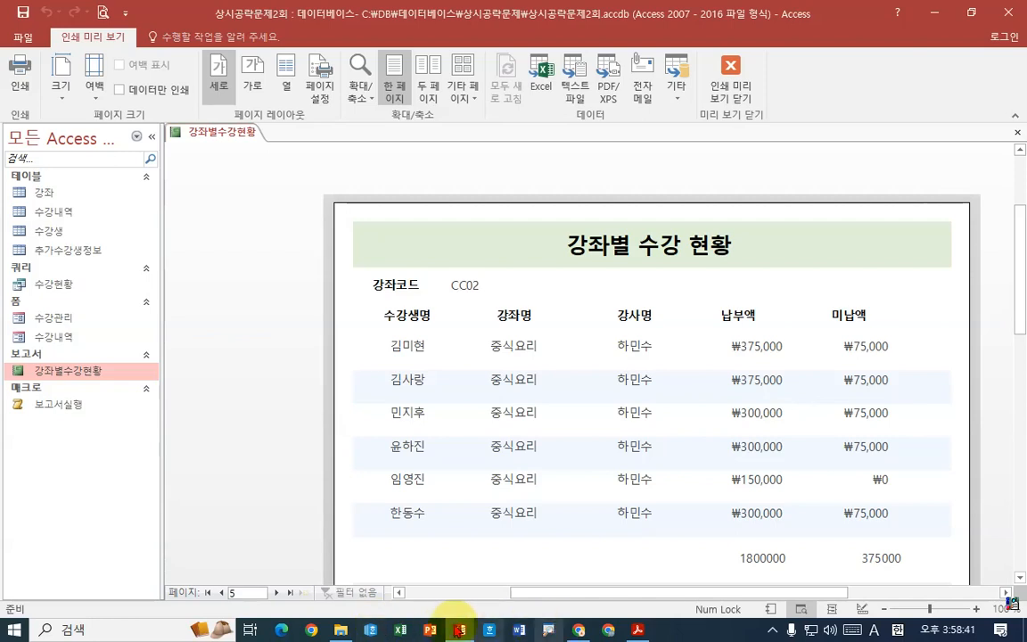
pyautogui.click(276, 592)
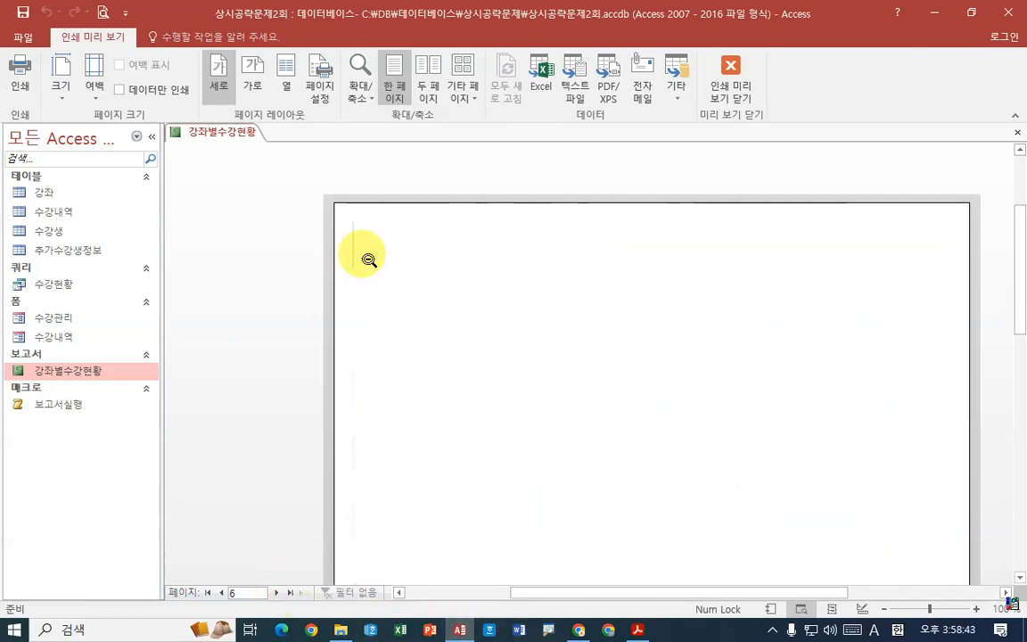
pyautogui.click(276, 593)
pyautogui.click(277, 592)
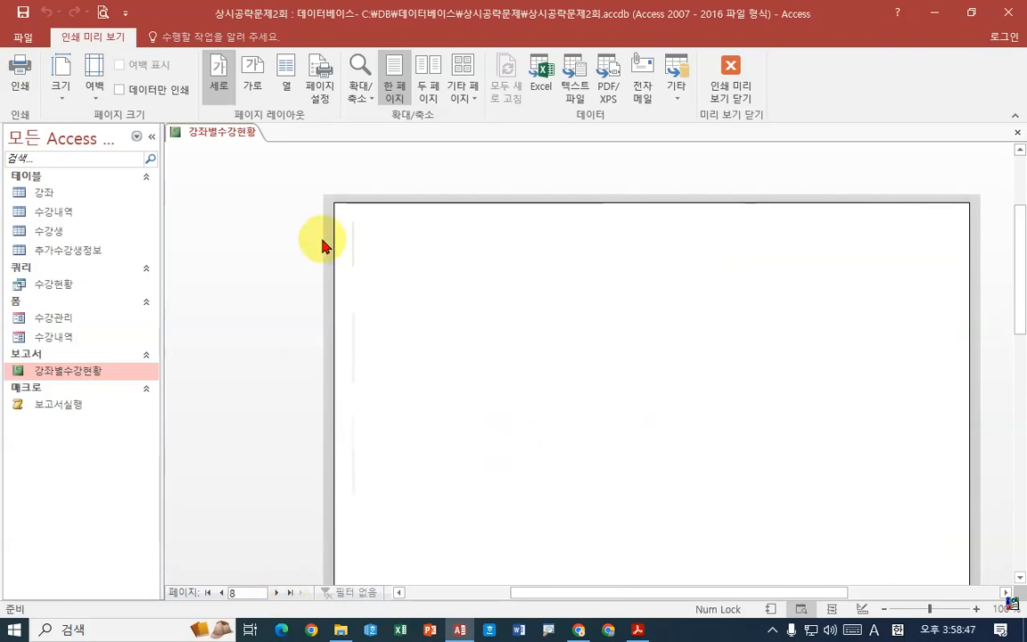
# - Return the report to design view and narrow its width slightly to about 19.6 cm by moving its right edge inward
pyautogui.rightClick(228, 131)
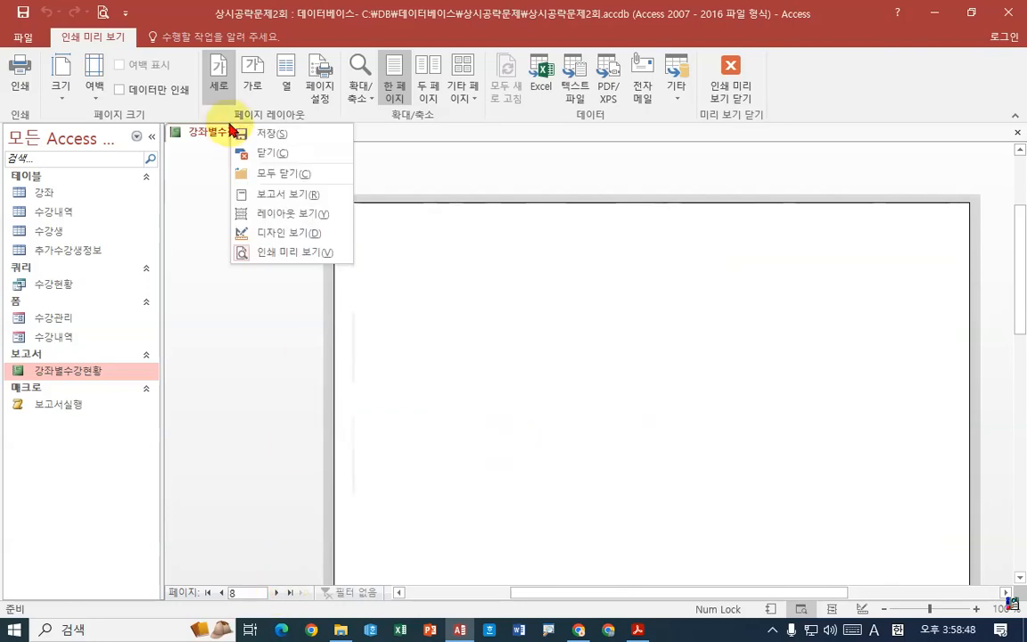
pyautogui.click(284, 232)
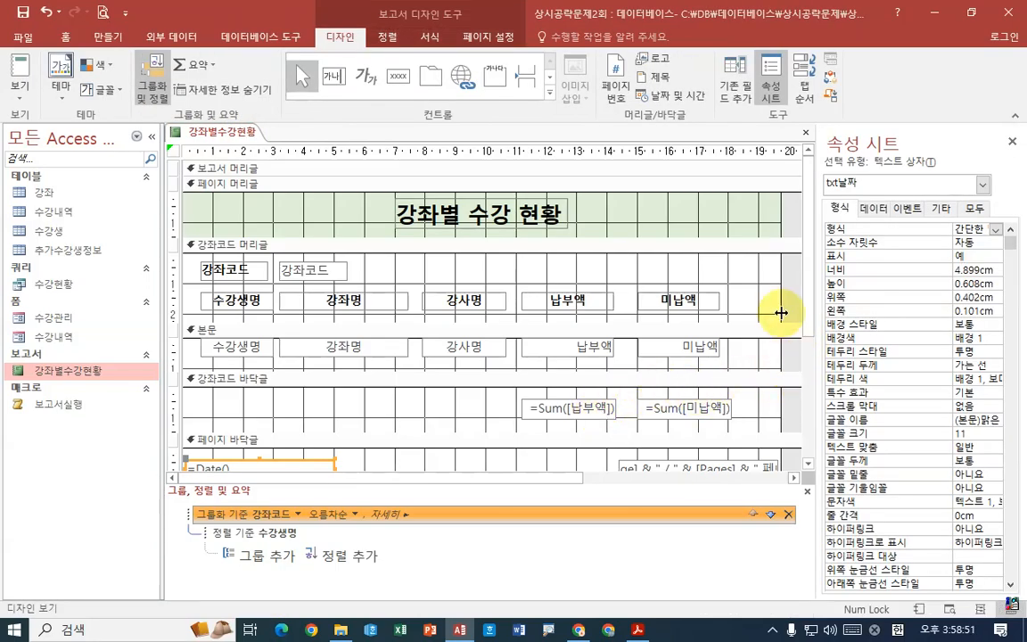
pyautogui.moveTo(781, 304); pyautogui.dragTo(770, 303)
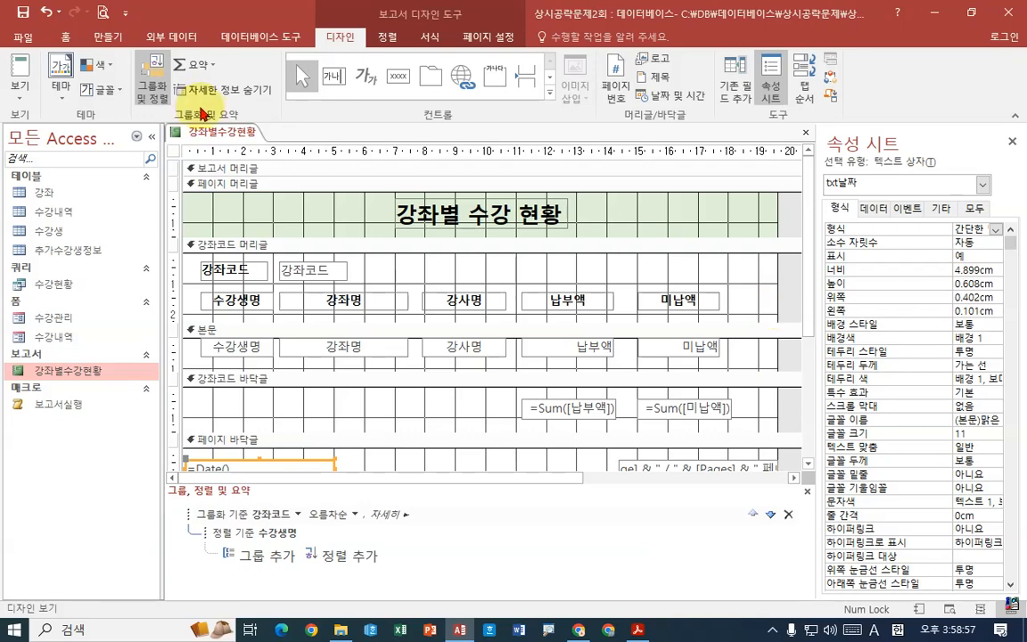
# - Open the 강좌별수강현황 report in print preview and check its pages up to page 3
pyautogui.rightClick(222, 133)
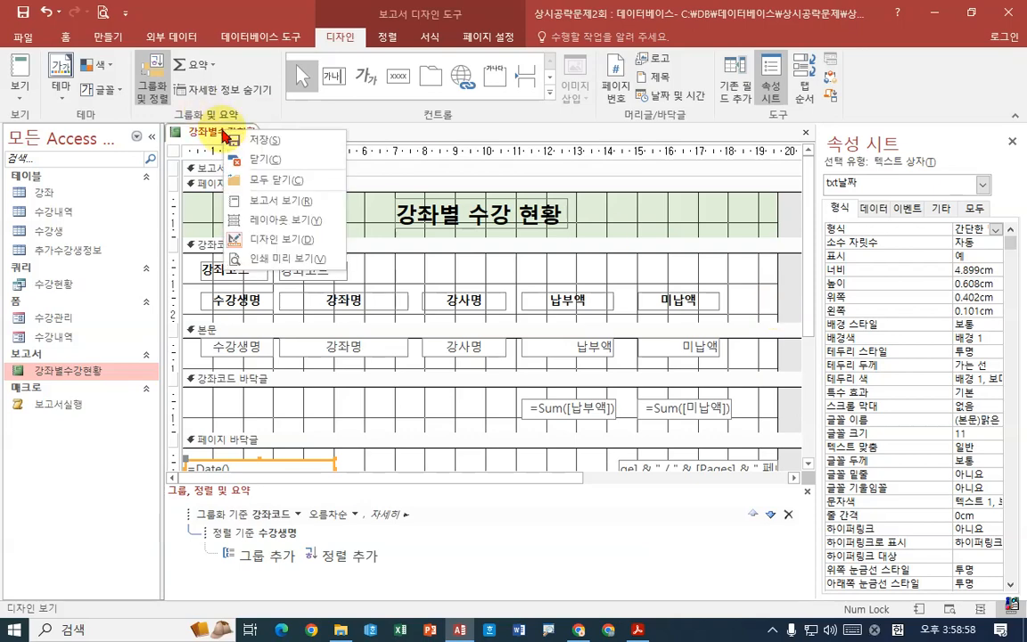
pyautogui.click(287, 260)
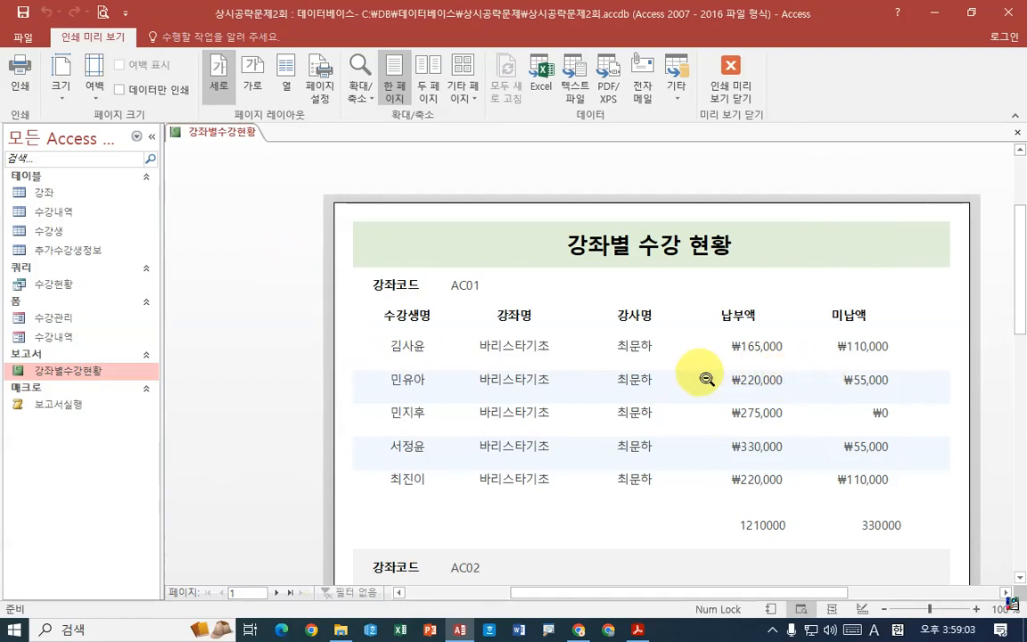
pyautogui.click(277, 592)
pyautogui.click(276, 592)
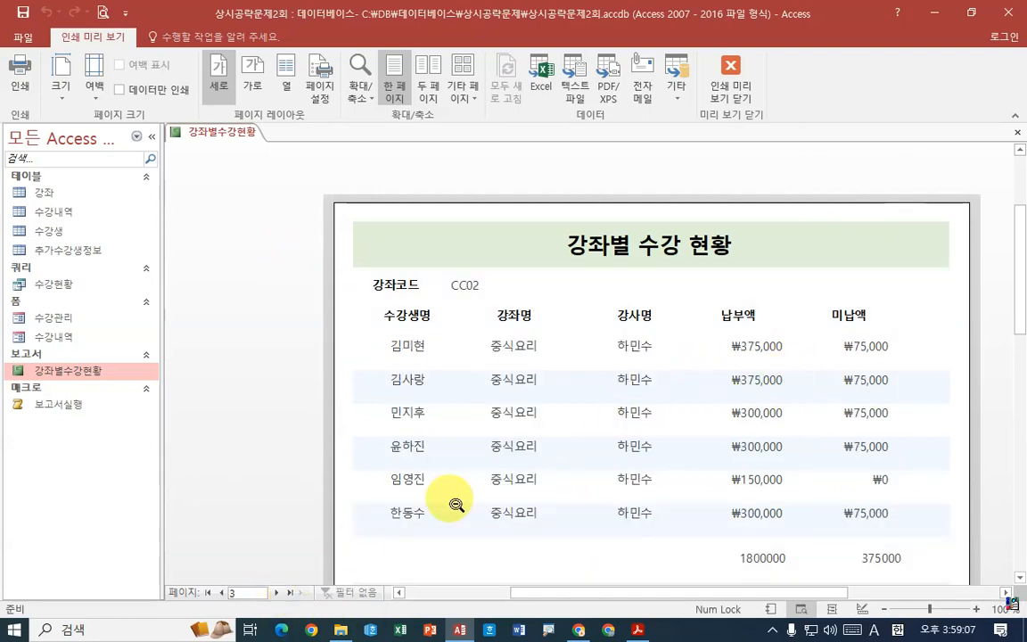
# - Return the report to design view and narrow the property sheet to inspect the area around the report's right edge
pyautogui.rightClick(246, 141)
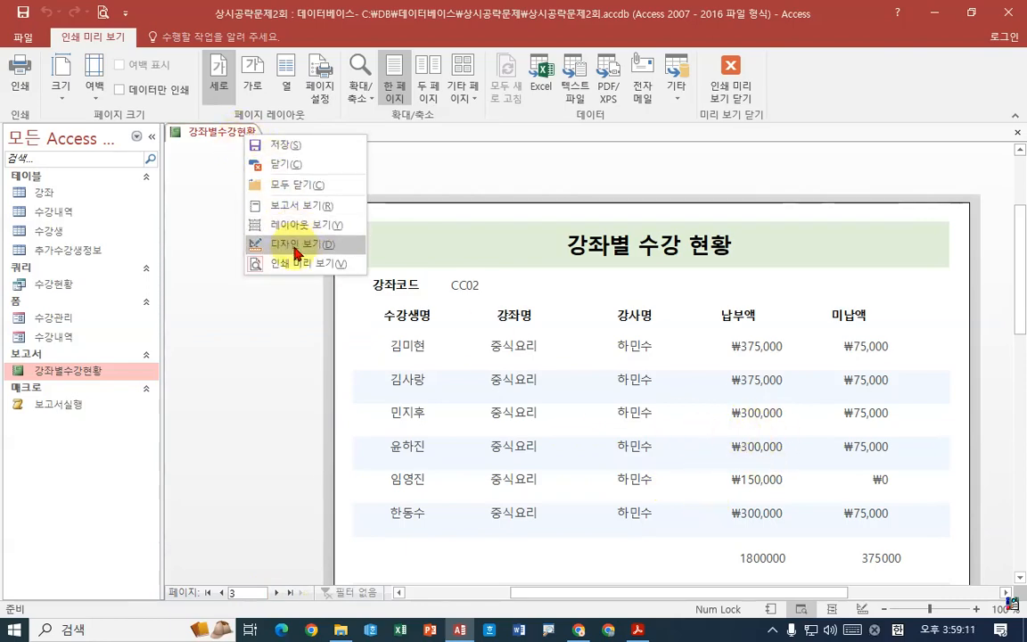
pyautogui.click(297, 245)
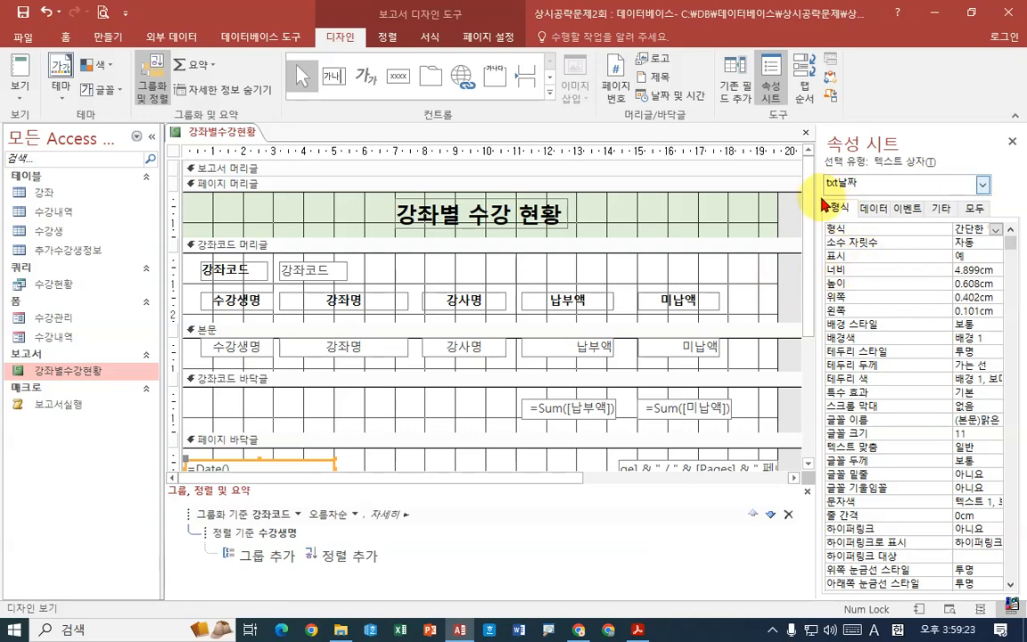
pyautogui.moveTo(817, 200); pyautogui.dragTo(838, 198)
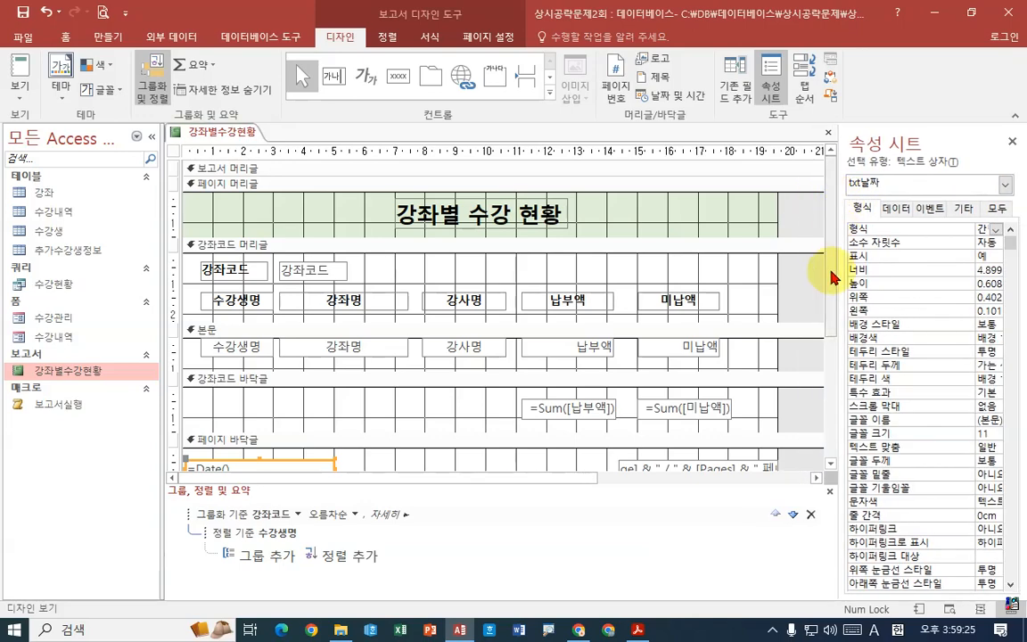
pyautogui.moveTo(791, 151); pyautogui.dragTo(802, 348)
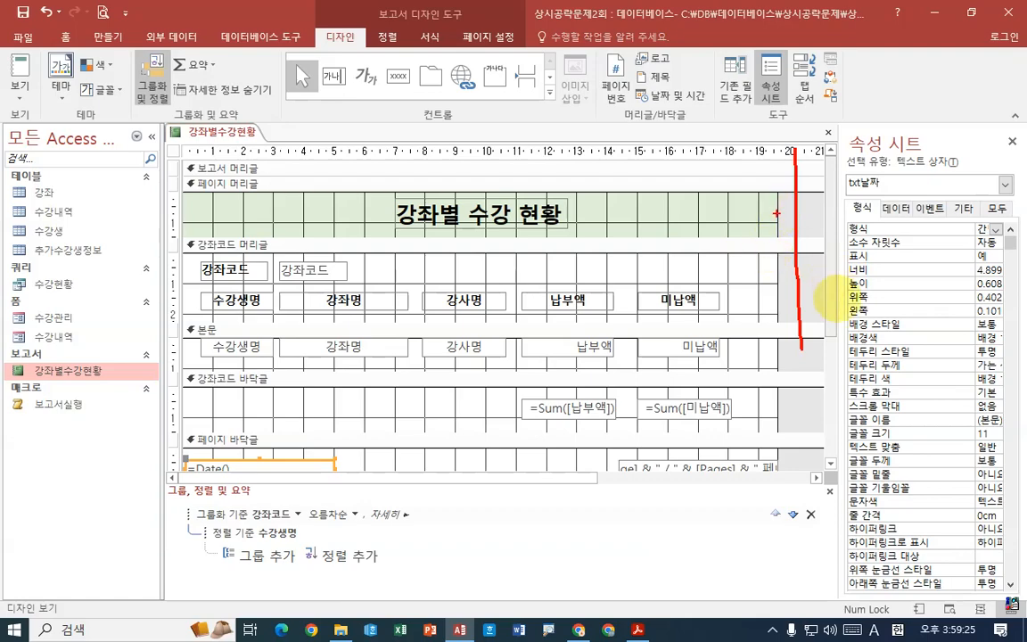
pyautogui.press('Escape')
# - Read question 2 in the exam PDF on the 수강관리 form's Load event, the 강좌코드 condition, txt미납액합계 and the DSUM function
pyautogui.click(638, 631)
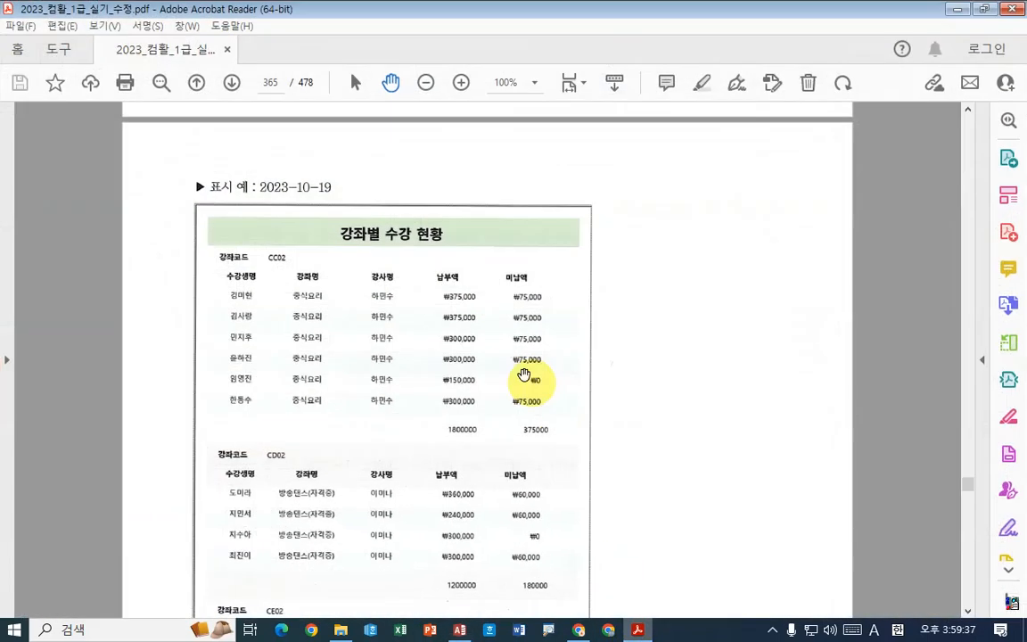
pyautogui.scroll(-5, 688, 306)
pyautogui.scroll(-5, 689, 306)
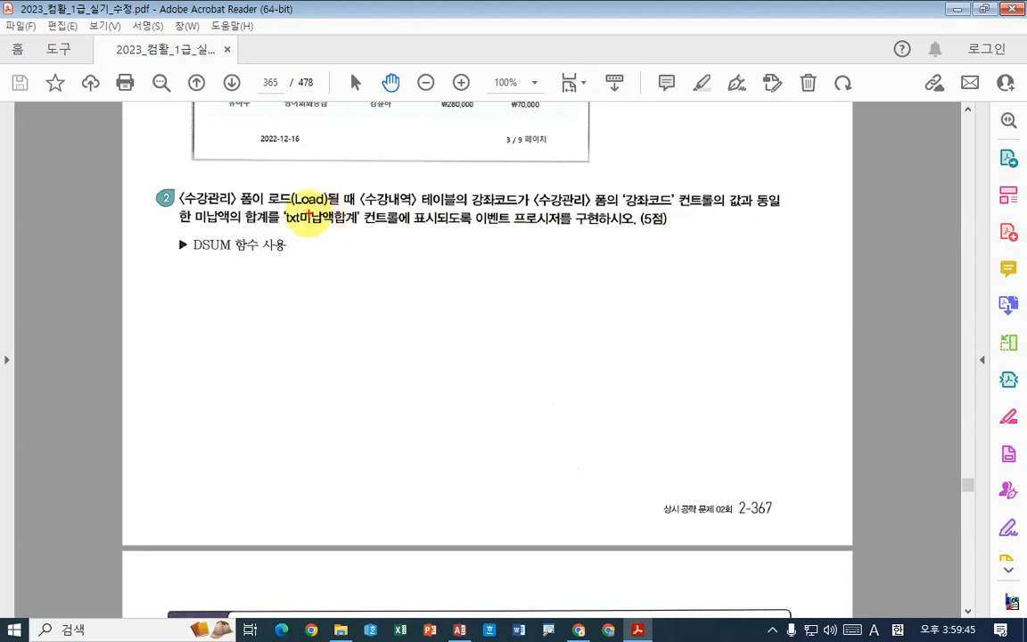
pyautogui.moveTo(267, 209); pyautogui.dragTo(346, 211)
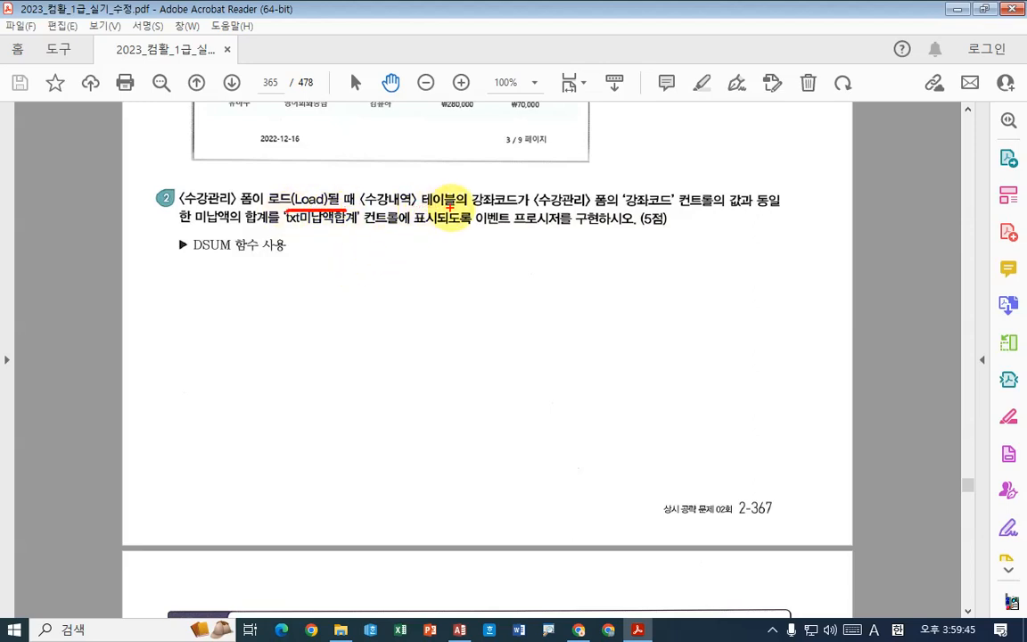
pyautogui.moveTo(470, 208); pyautogui.dragTo(539, 210)
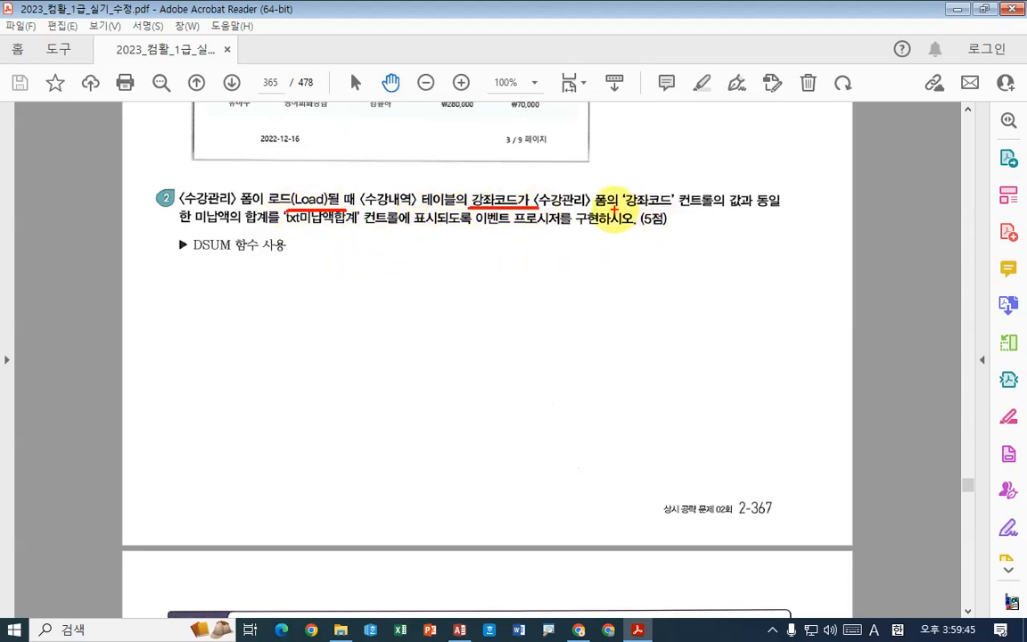
pyautogui.moveTo(614, 209); pyautogui.dragTo(712, 209)
pyautogui.moveTo(797, 194); pyautogui.dragTo(785, 217)
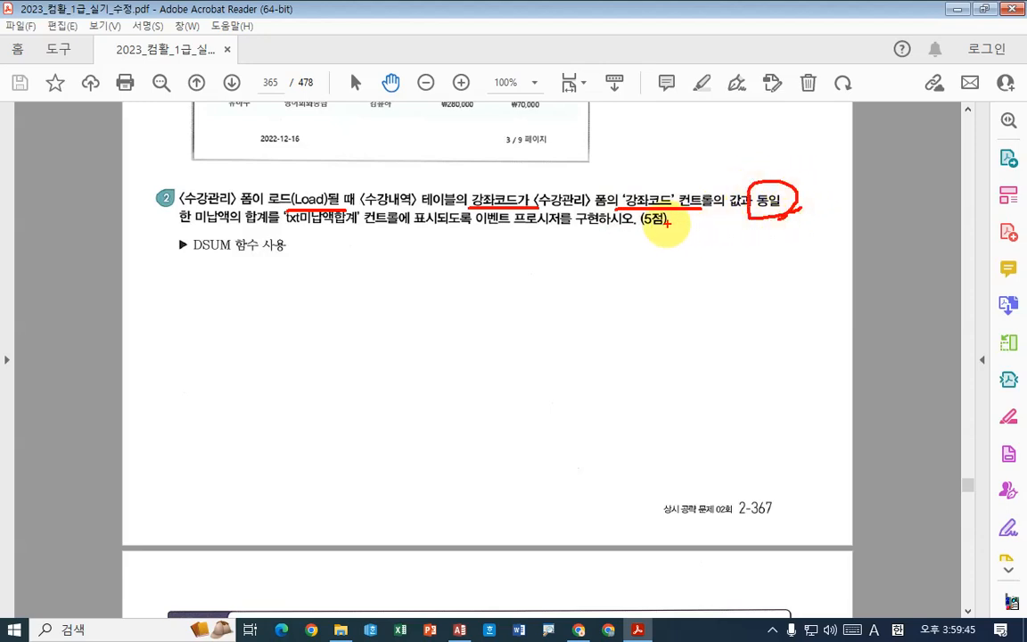
pyautogui.moveTo(652, 181)
pyautogui.mouseDown()
pyautogui.moveTo(660, 189)
pyautogui.moveTo(670, 175)
pyautogui.mouseUp()
pyautogui.moveTo(517, 177); pyautogui.dragTo(538, 170)
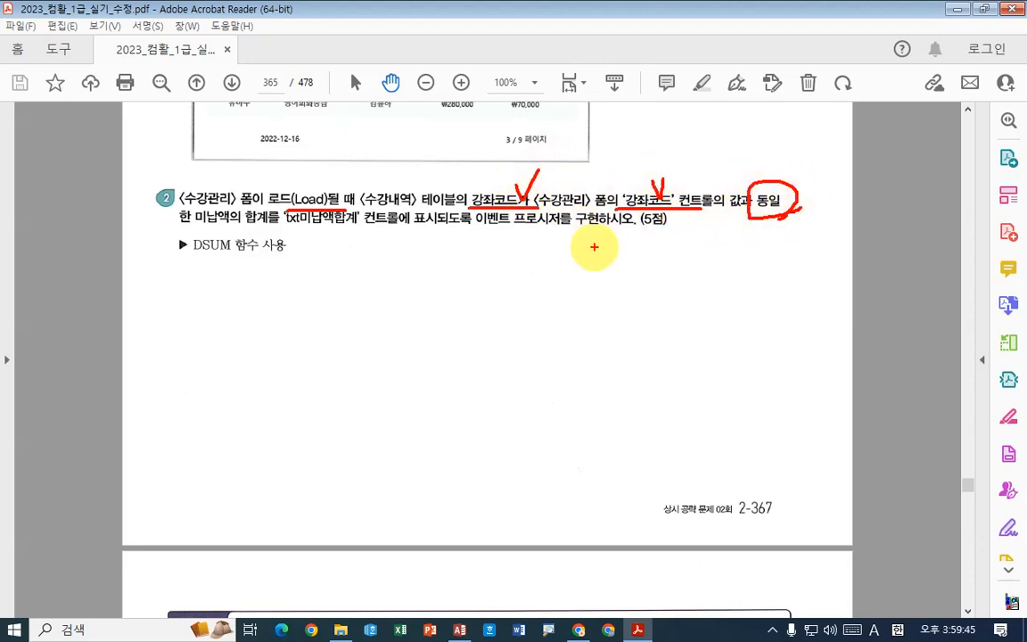
pyautogui.moveTo(181, 225); pyautogui.dragTo(278, 225)
pyautogui.moveTo(284, 224); pyautogui.dragTo(490, 229)
pyautogui.moveTo(515, 228); pyautogui.dragTo(571, 229)
pyautogui.moveTo(181, 266); pyautogui.dragTo(287, 263)
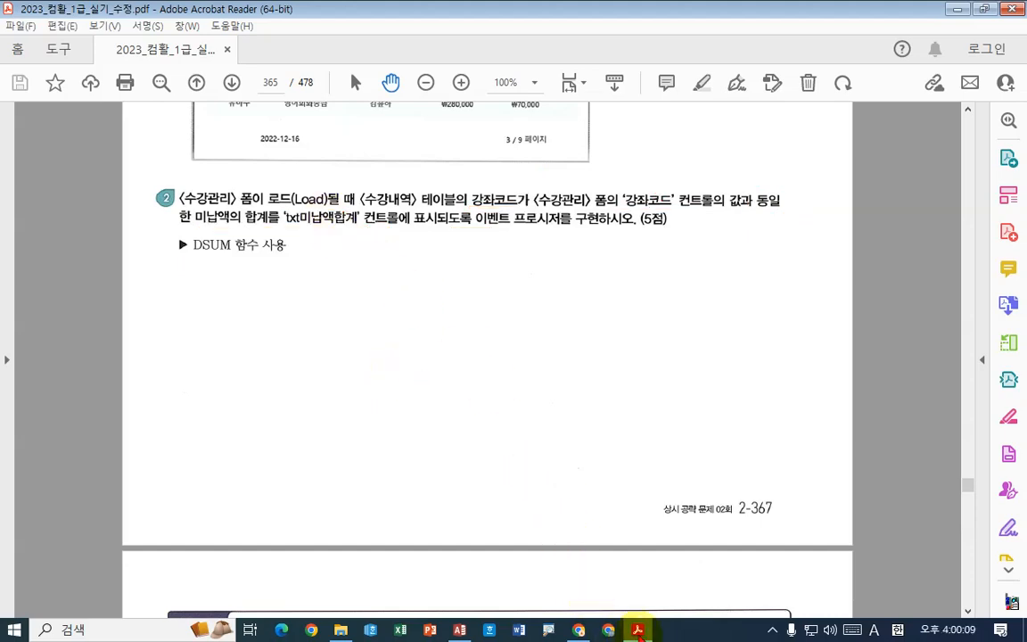
# - Switch back to Access and close the 강좌별수강현황 report, saving its changes
pyautogui.click(638, 629)
pyautogui.rightClick(202, 132)
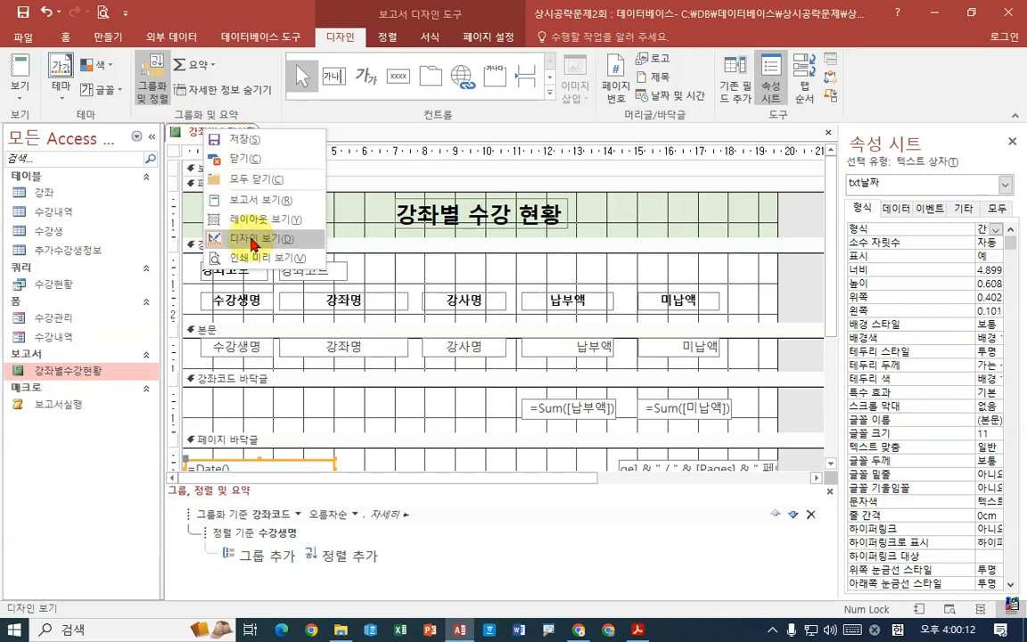
pyautogui.click(239, 140)
pyautogui.click(346, 298)
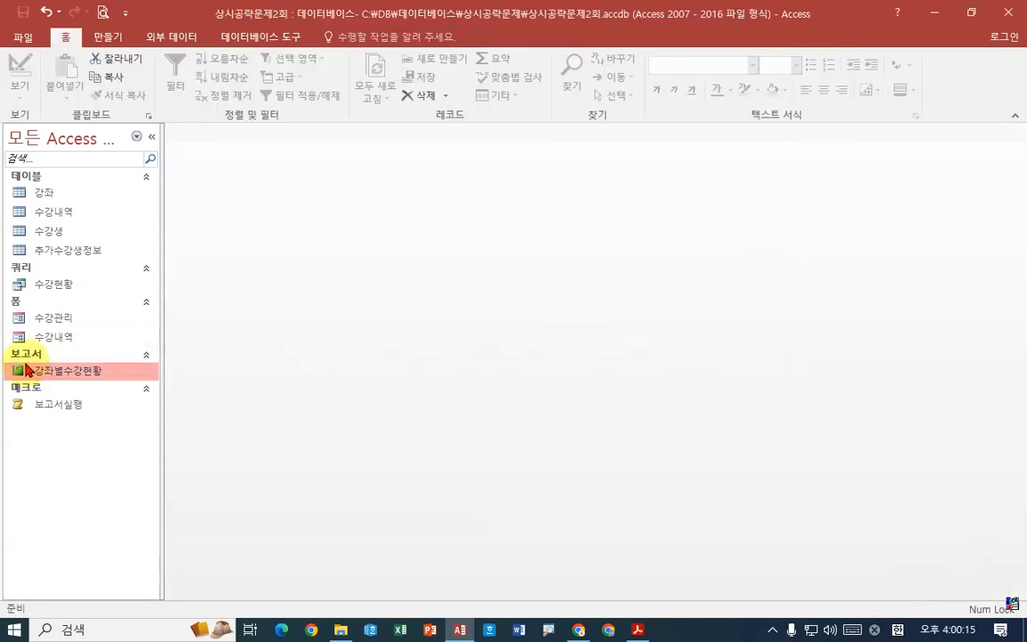
# - Open the 수강관리 form in design view
pyautogui.click(637, 630)
pyautogui.click(638, 630)
pyautogui.click(76, 319)
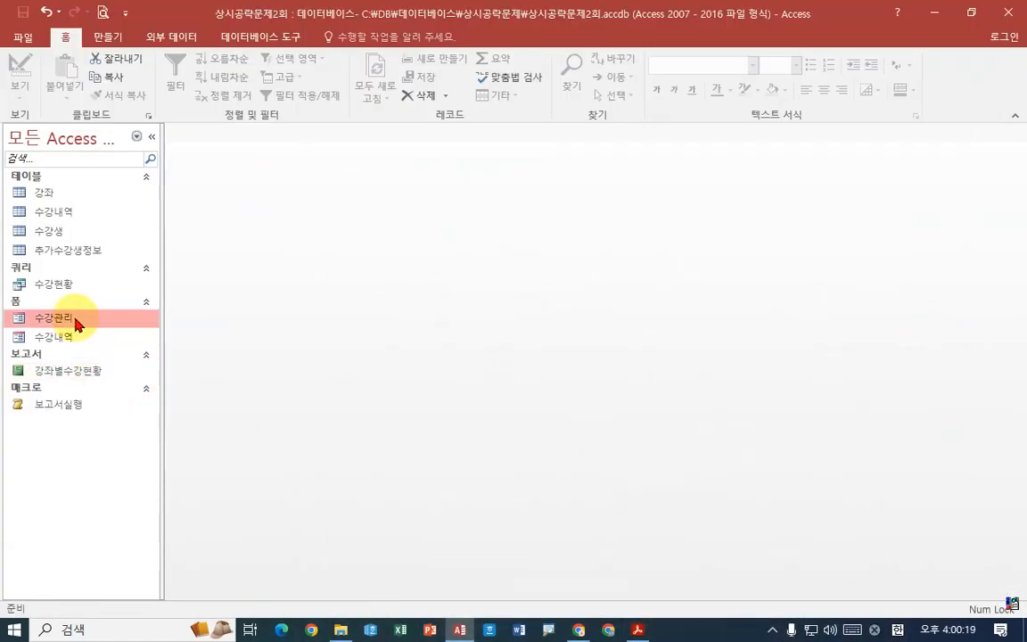
pyautogui.rightClick(78, 319)
pyautogui.click(134, 366)
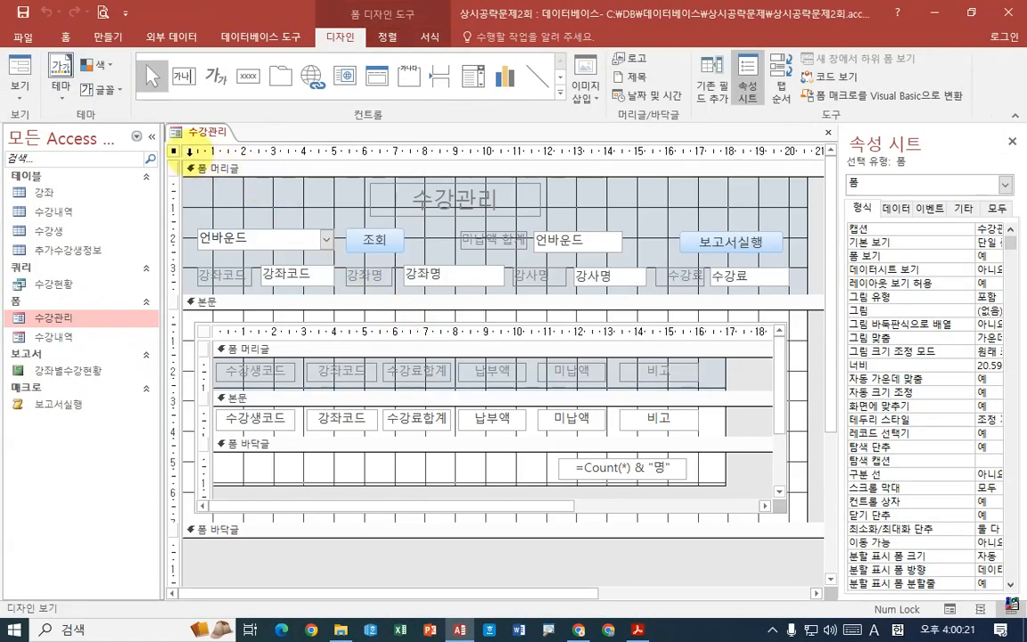
# - Create an event procedure for the form's On Load event with the code builder and add blank lines inside Form_Load
pyautogui.moveTo(839, 255); pyautogui.dragTo(728, 253)
pyautogui.click(819, 211)
pyautogui.click(874, 243)
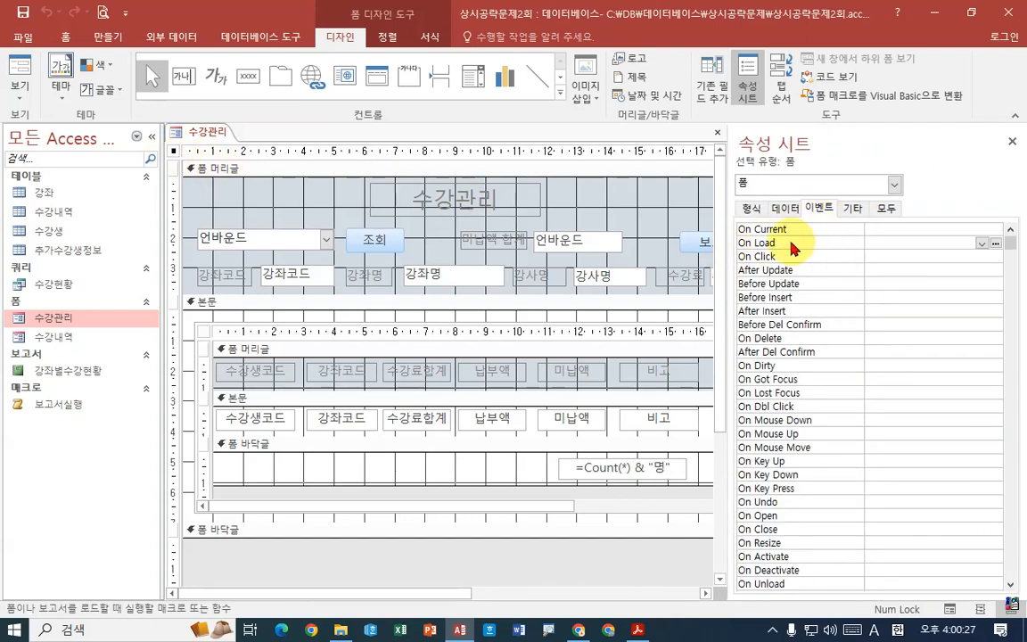
pyautogui.click(995, 243)
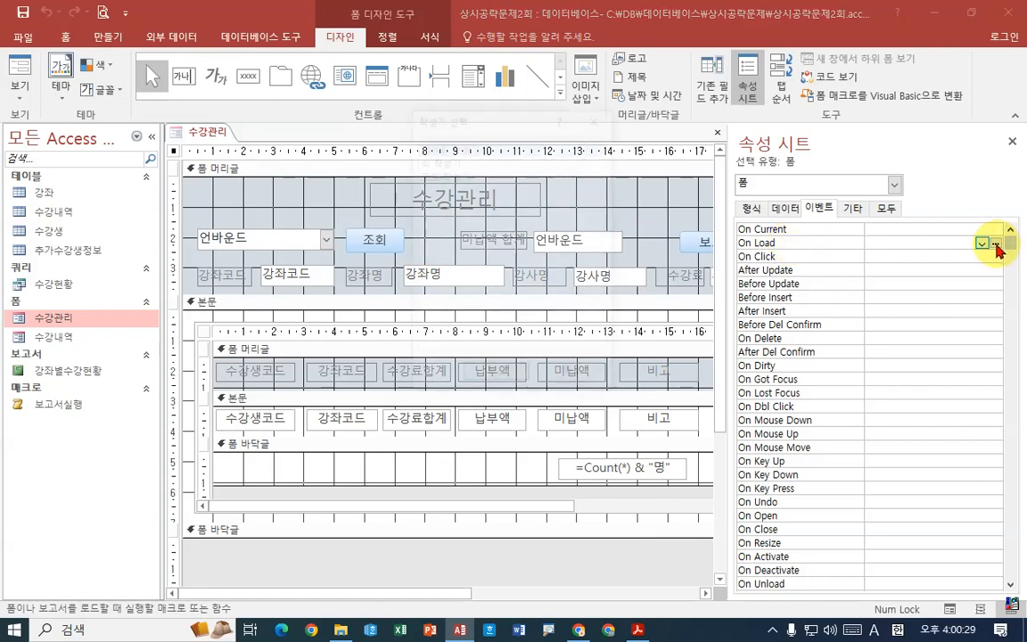
pyautogui.click(446, 174)
pyautogui.click(496, 377)
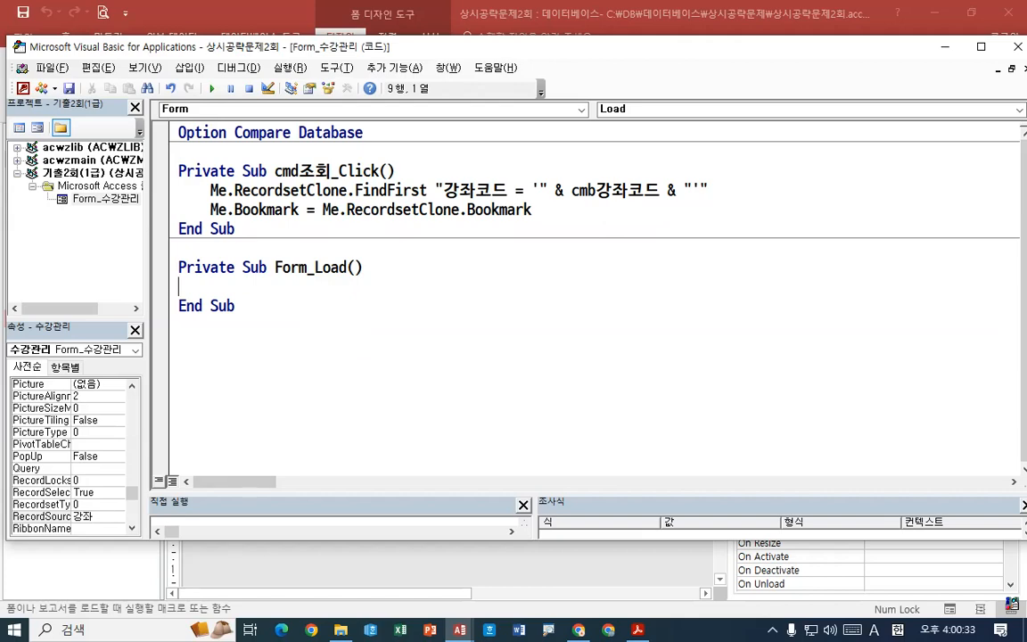
pyautogui.press('Return')
pyautogui.press('Return')
pyautogui.press('Up')
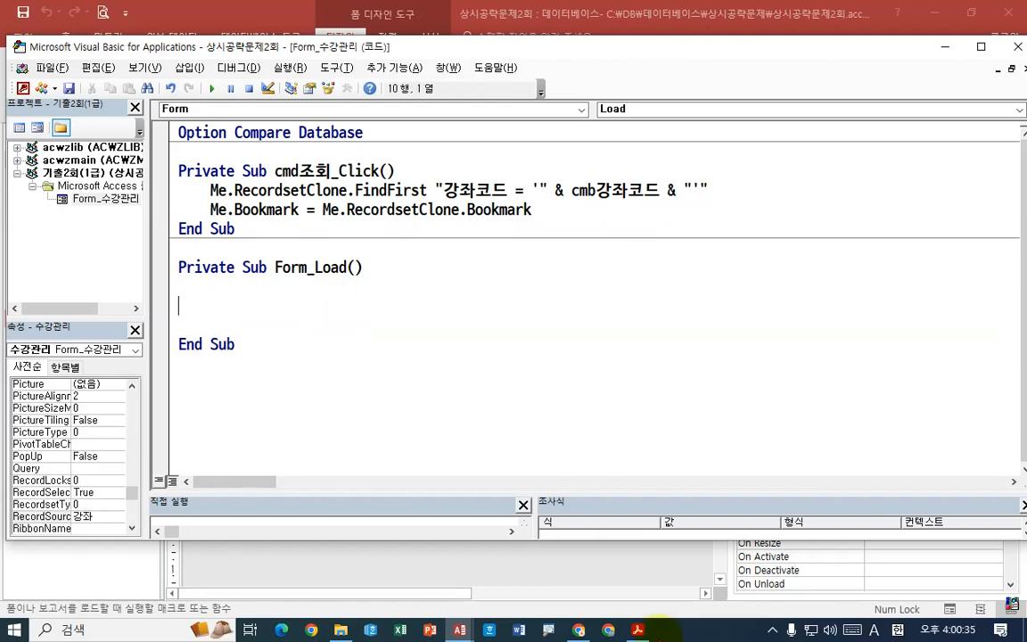
# - Reread question 2 in the exam PDF for the table, the 강좌코드 criterion, the 미납액 sum and the target control
pyautogui.click(646, 634)
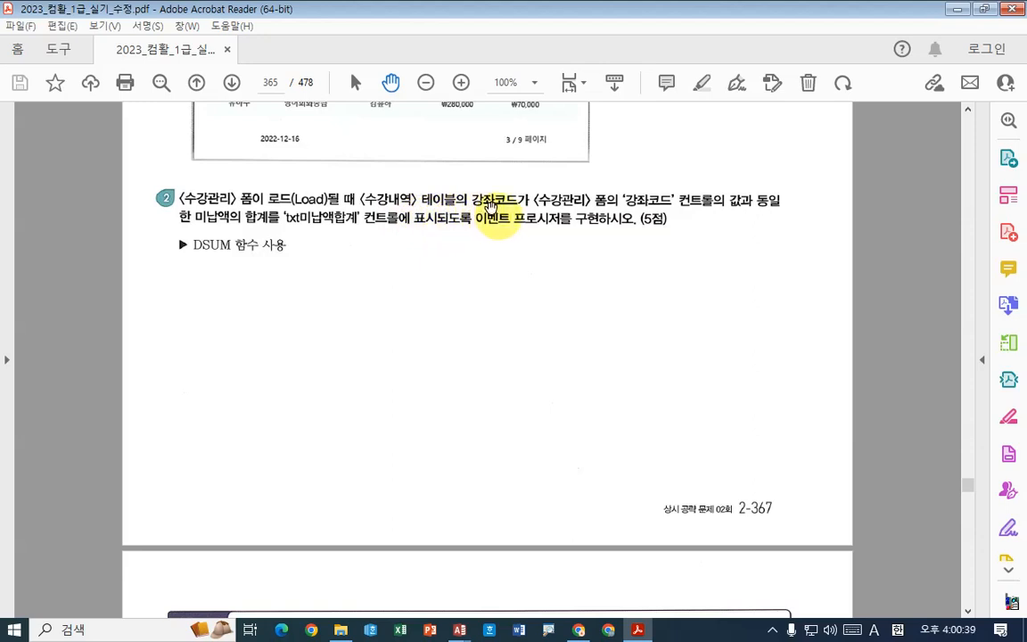
pyautogui.moveTo(364, 208); pyautogui.dragTo(416, 208)
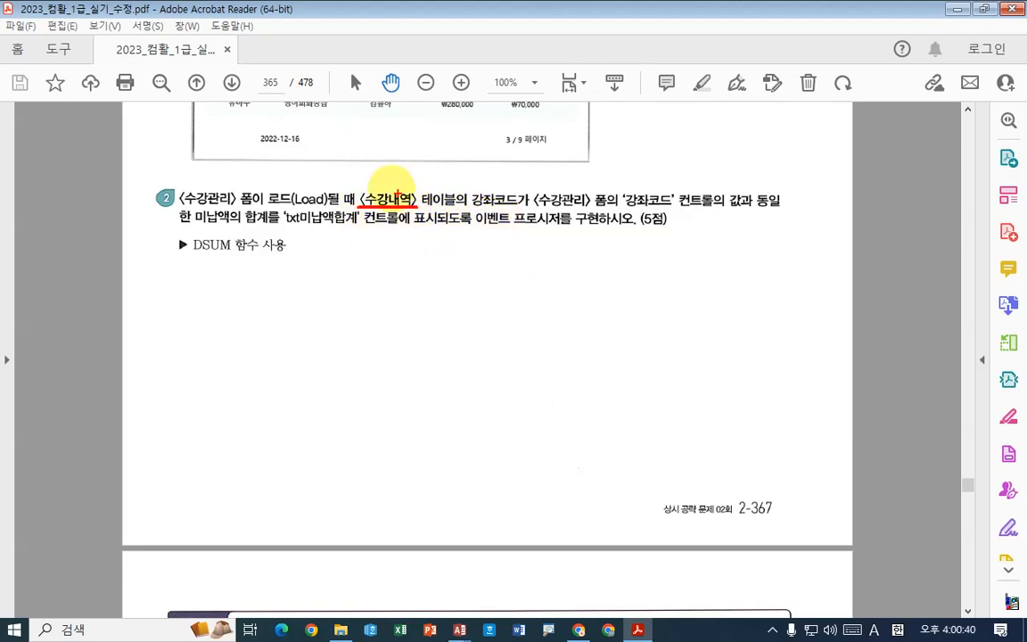
pyautogui.moveTo(381, 171); pyautogui.dragTo(403, 159)
pyautogui.moveTo(472, 210); pyautogui.dragTo(529, 209)
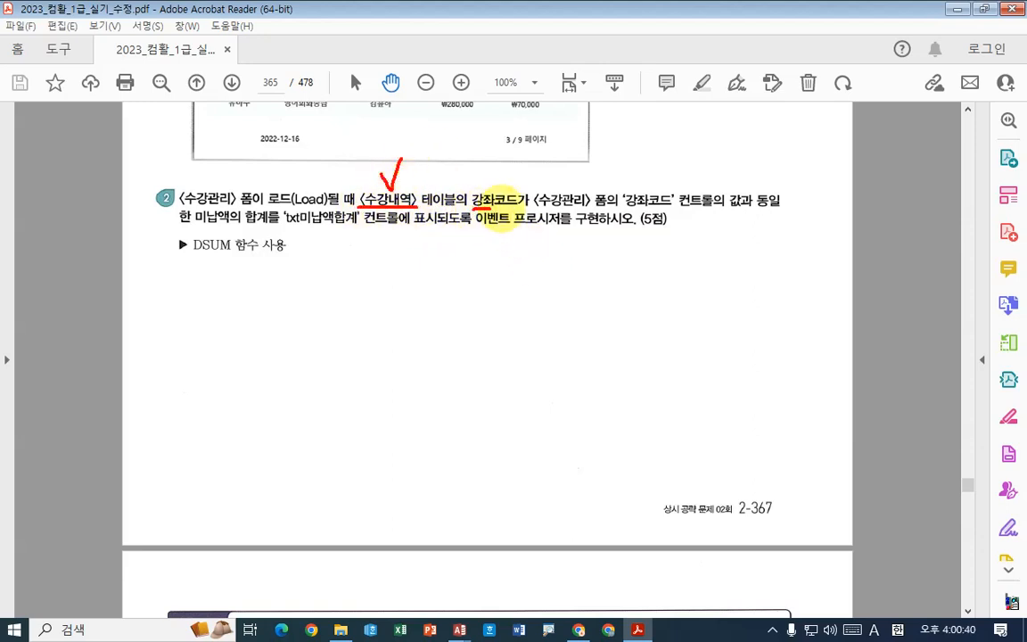
pyautogui.moveTo(487, 174); pyautogui.dragTo(507, 175)
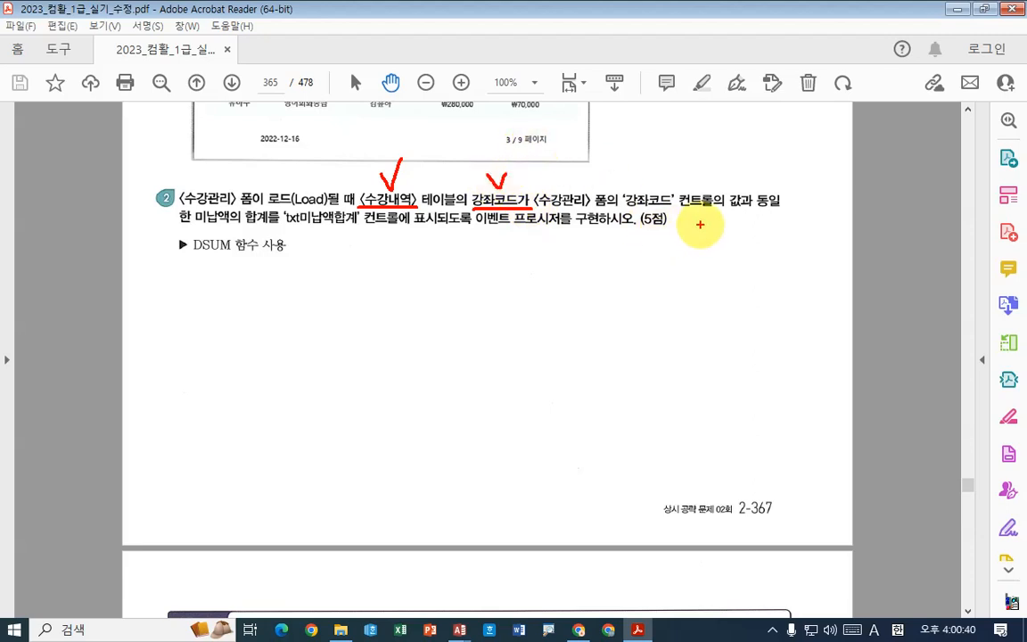
pyautogui.moveTo(195, 225); pyautogui.dragTo(372, 229)
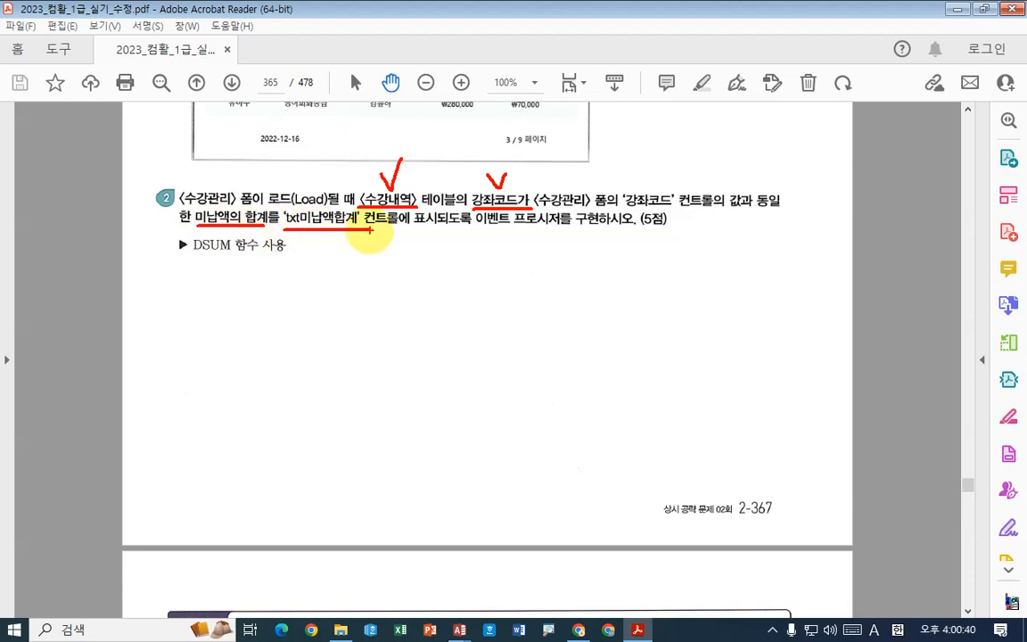
pyautogui.moveTo(341, 229)
pyautogui.mouseDown()
pyautogui.moveTo(341, 266)
pyautogui.moveTo(342, 229)
pyautogui.moveTo(357, 241)
pyautogui.mouseUp()
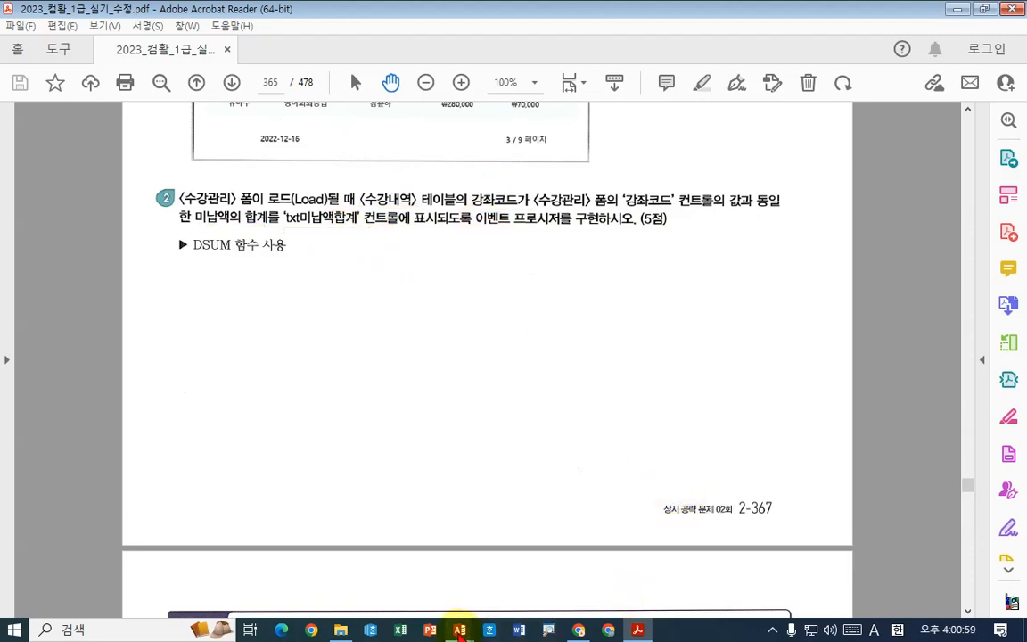
# - Show the 수강관리 form in form view and examine the 미납액 합계 box against the subform's 미납액 column
pyautogui.click(459, 628)
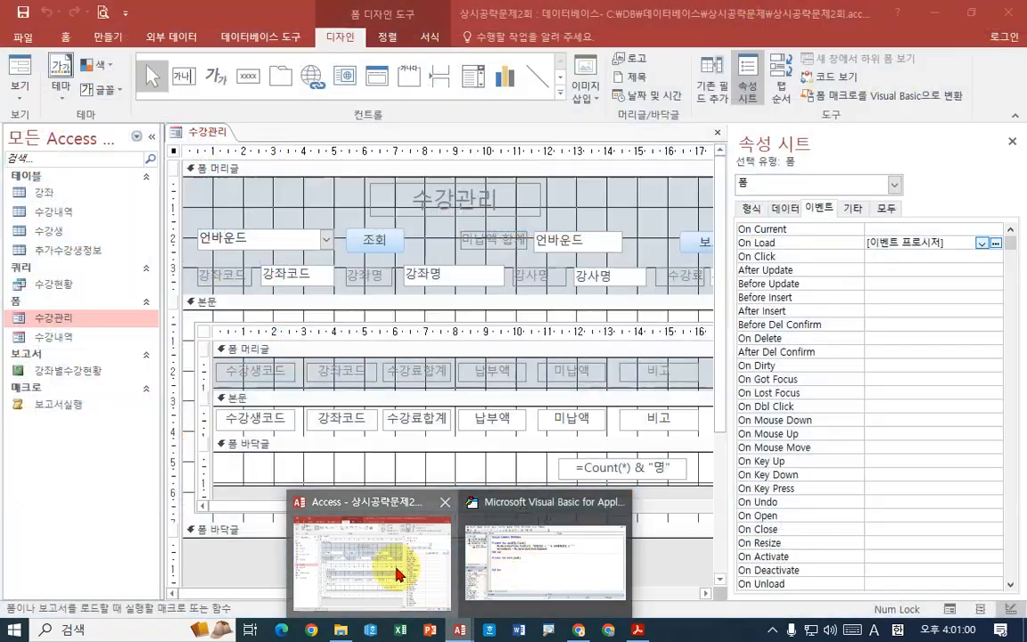
pyautogui.click(347, 566)
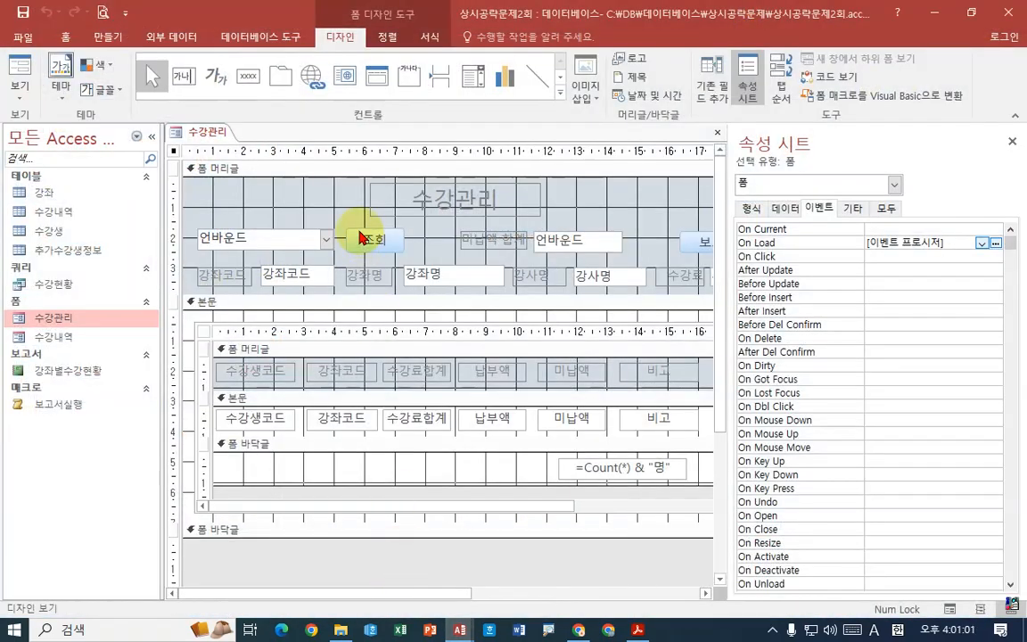
pyautogui.rightClick(205, 133)
pyautogui.click(242, 198)
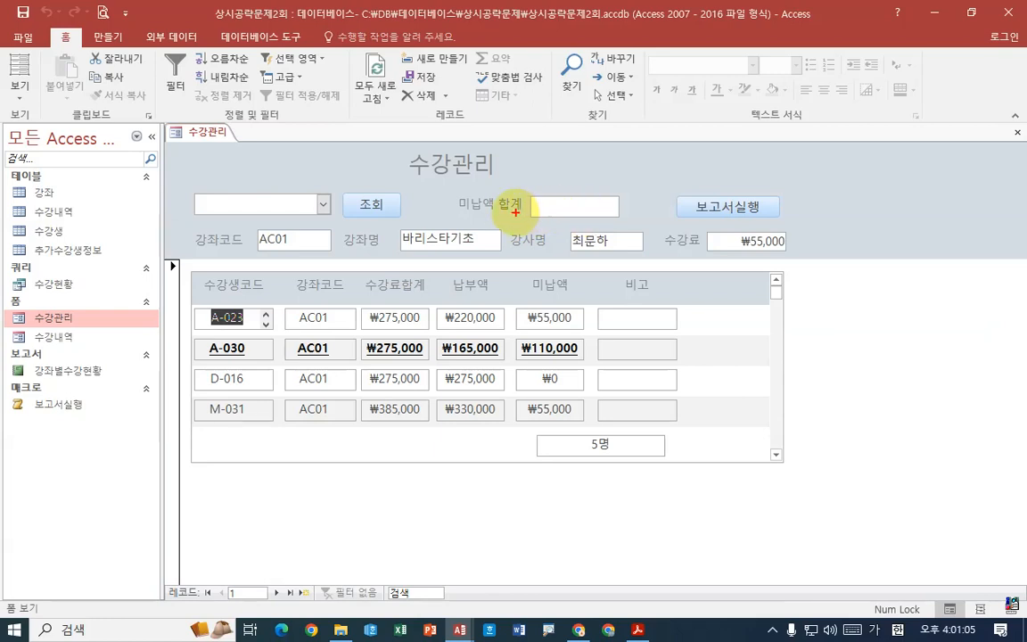
pyautogui.moveTo(488, 216)
pyautogui.mouseDown()
pyautogui.moveTo(464, 179)
pyautogui.moveTo(609, 220)
pyautogui.moveTo(491, 220)
pyautogui.mouseUp()
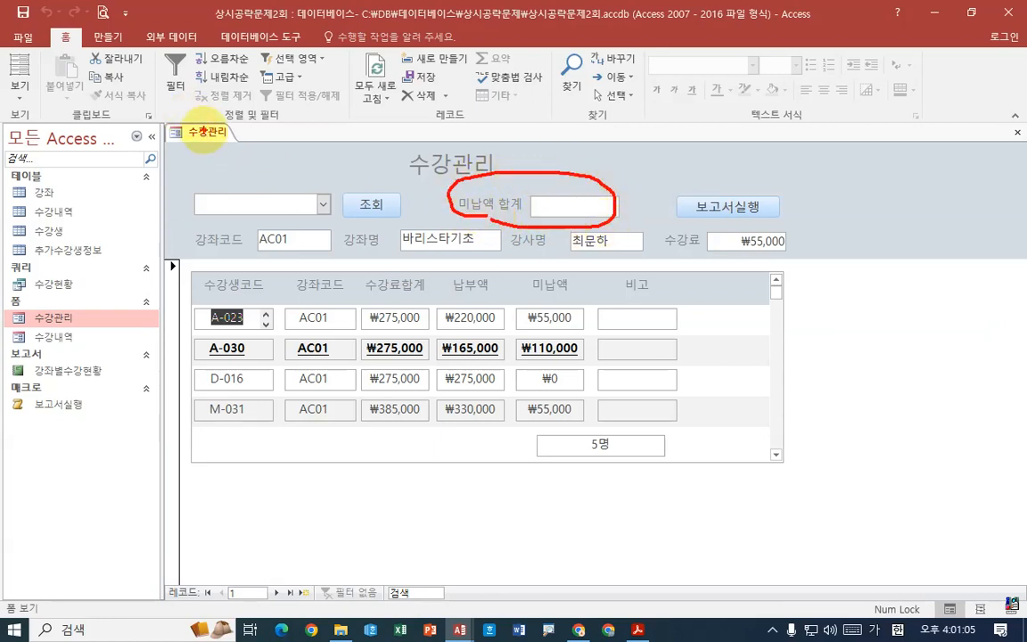
pyautogui.moveTo(212, 129); pyautogui.dragTo(230, 157)
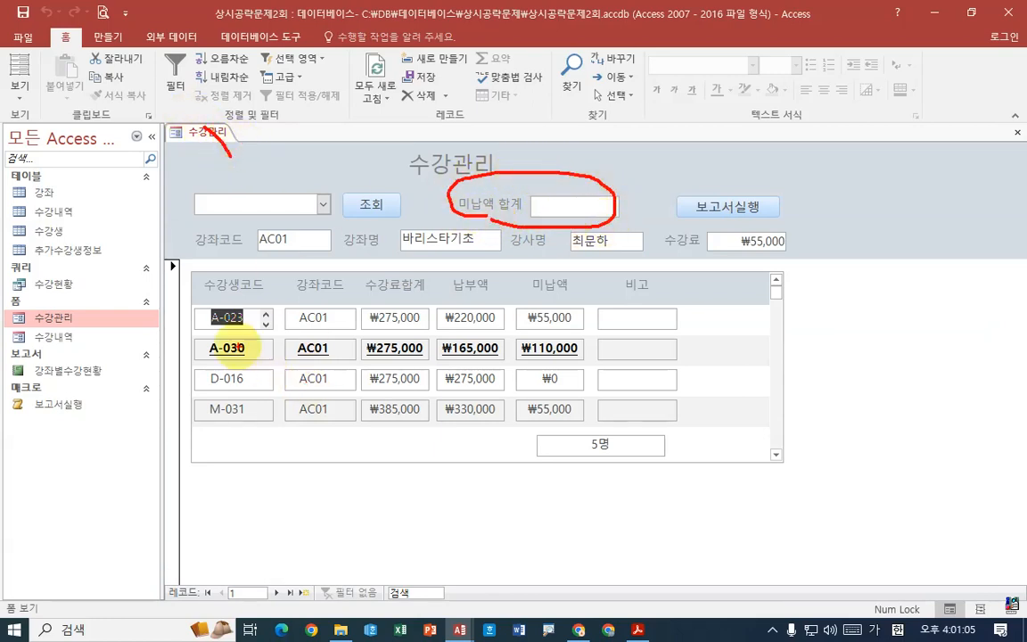
pyautogui.moveTo(188, 287)
pyautogui.mouseDown()
pyautogui.moveTo(337, 320)
pyautogui.moveTo(596, 425)
pyautogui.mouseUp()
pyautogui.moveTo(527, 301); pyautogui.dragTo(595, 439)
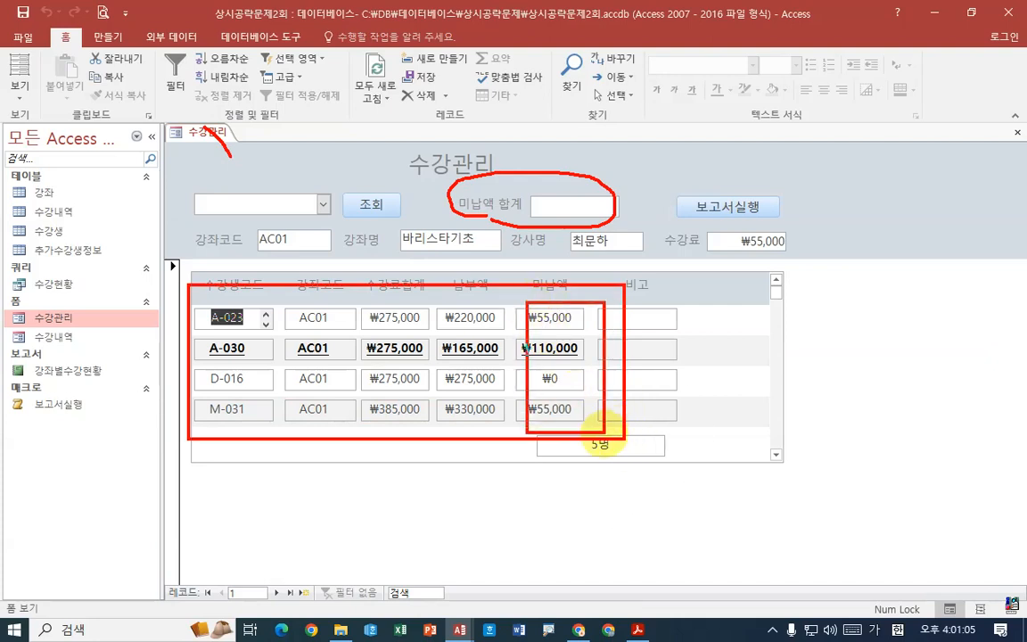
pyautogui.moveTo(576, 343)
pyautogui.mouseDown()
pyautogui.moveTo(591, 195)
pyautogui.moveTo(584, 213)
pyautogui.moveTo(606, 207)
pyautogui.mouseUp()
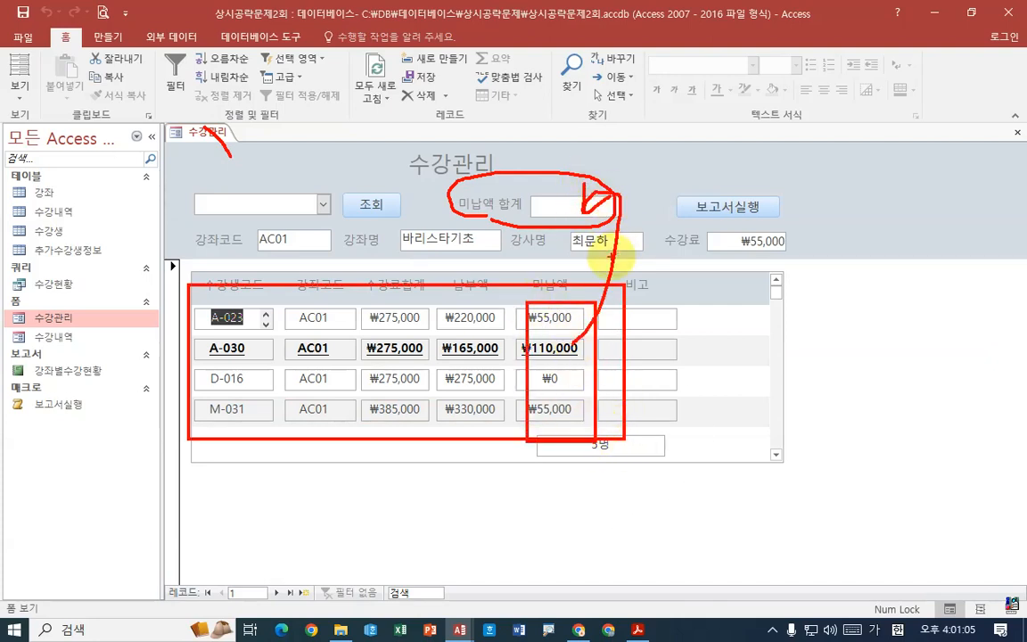
pyautogui.click(278, 595)
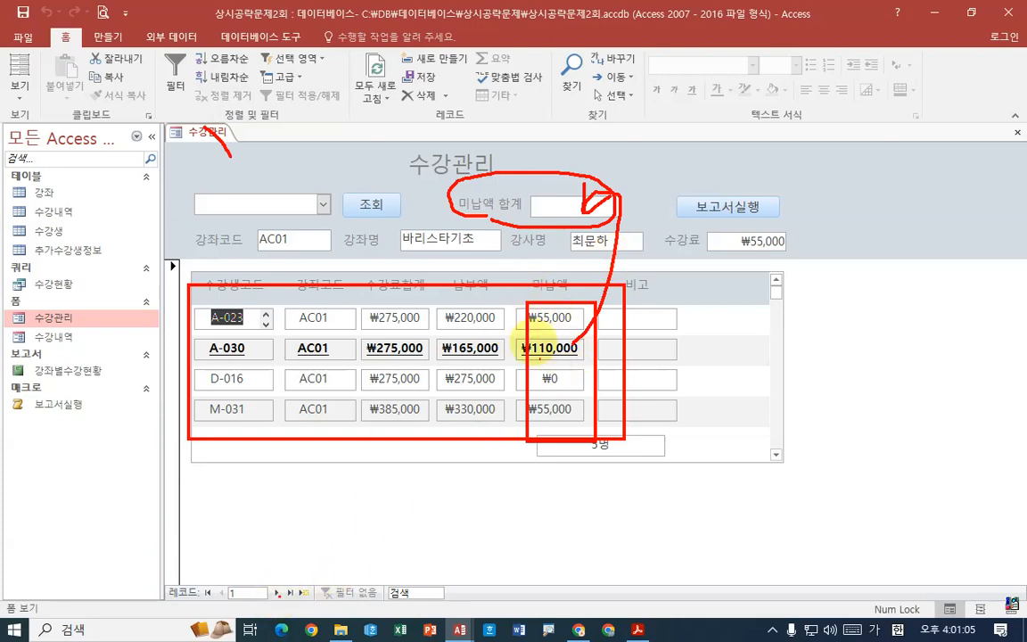
pyautogui.moveTo(235, 138); pyautogui.dragTo(213, 121)
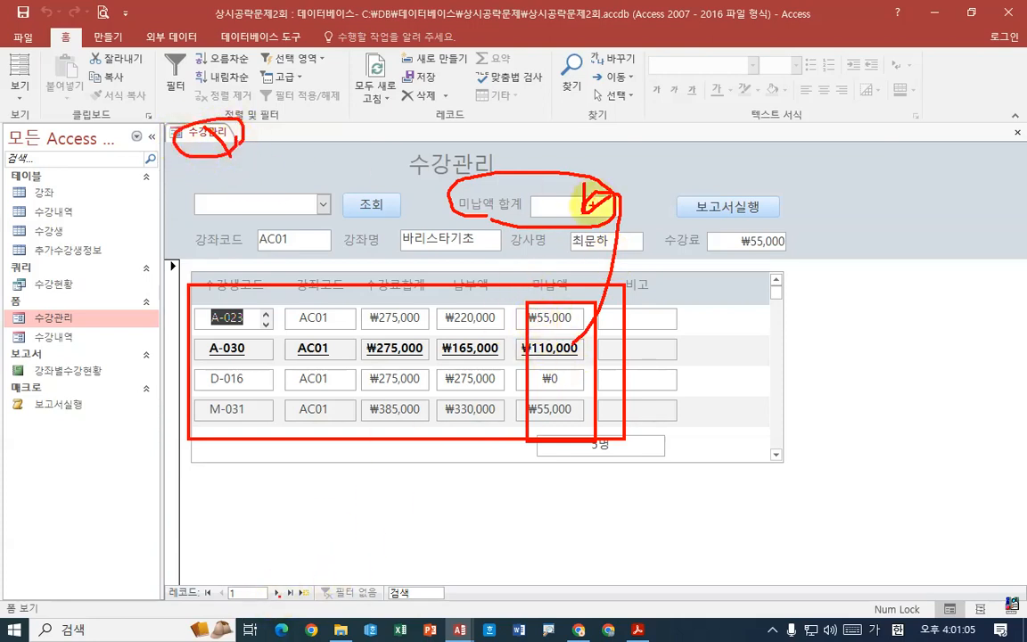
pyautogui.moveTo(591, 205)
pyautogui.mouseDown()
pyautogui.moveTo(585, 194)
pyautogui.moveTo(573, 207)
pyautogui.moveTo(609, 182)
pyautogui.mouseUp()
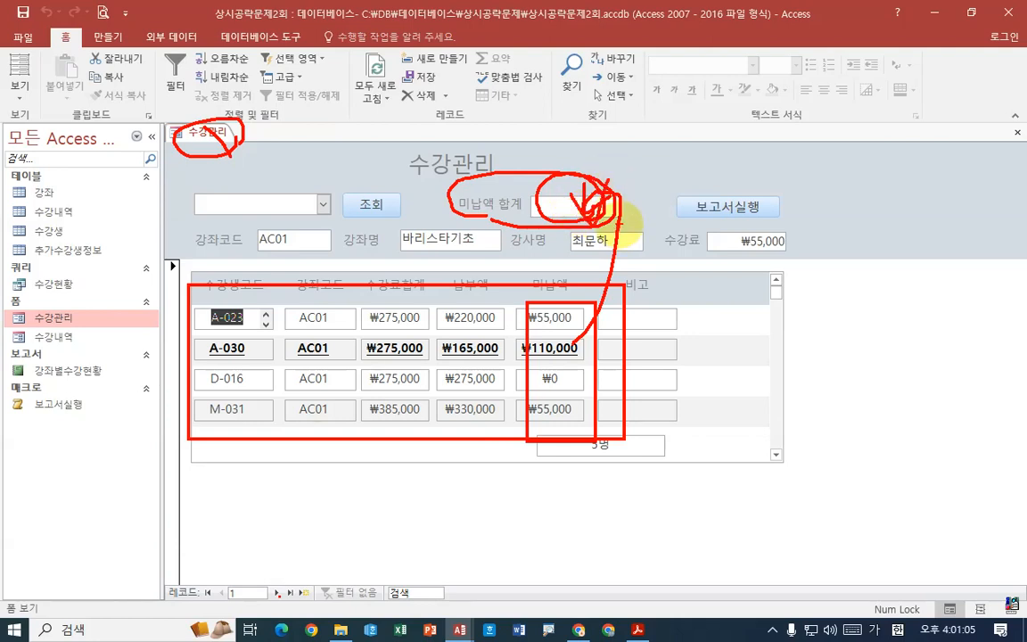
pyautogui.press('Escape')
# - Return the 수강관리 form to design view and bring up its Form_Load code in the VBA editor
pyautogui.moveTo(638, 630)
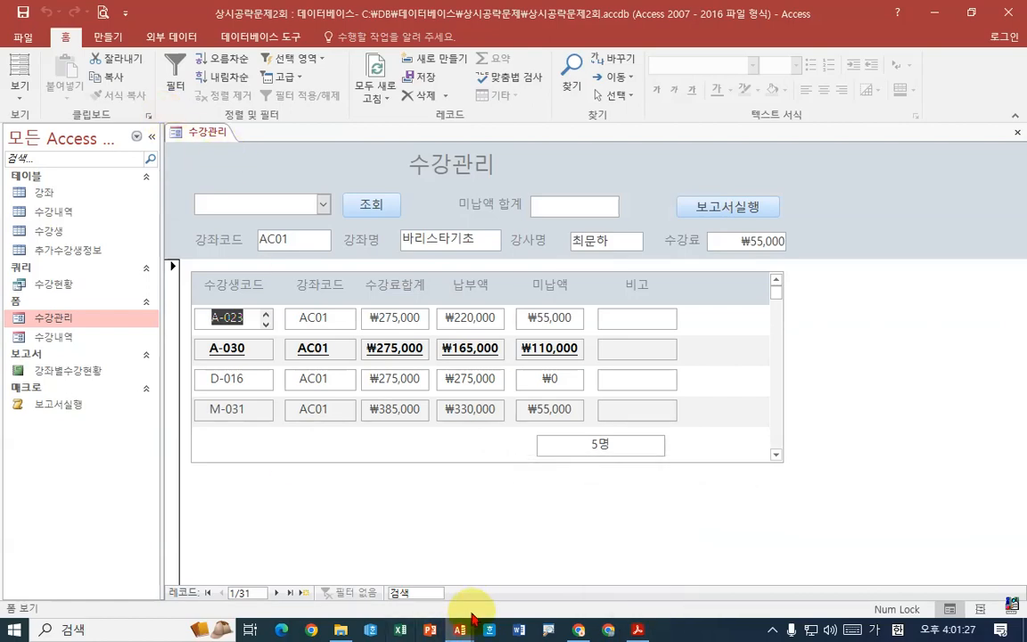
pyautogui.rightClick(205, 132)
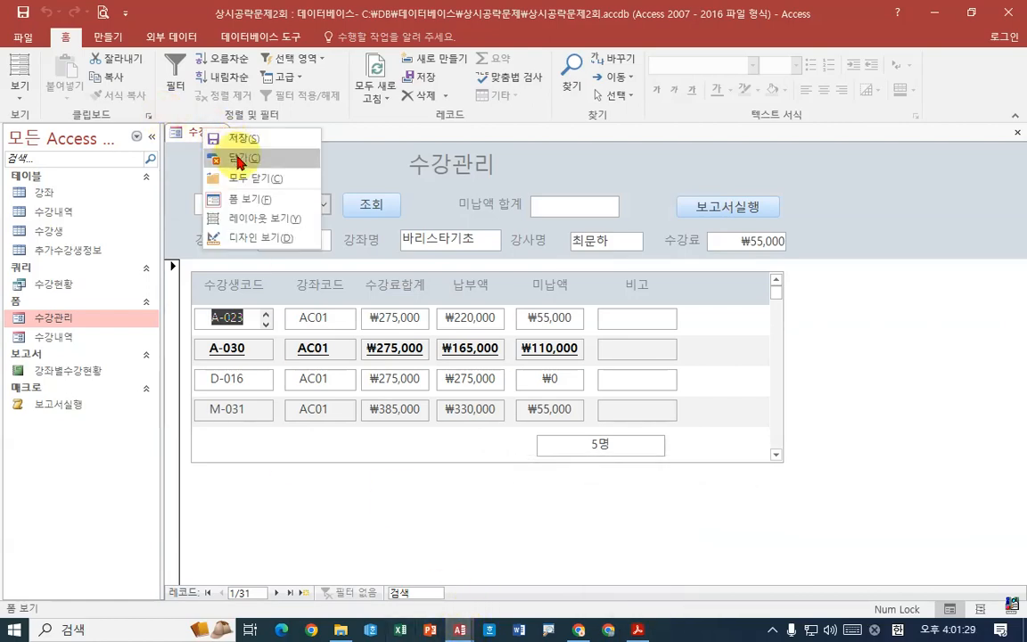
pyautogui.click(230, 236)
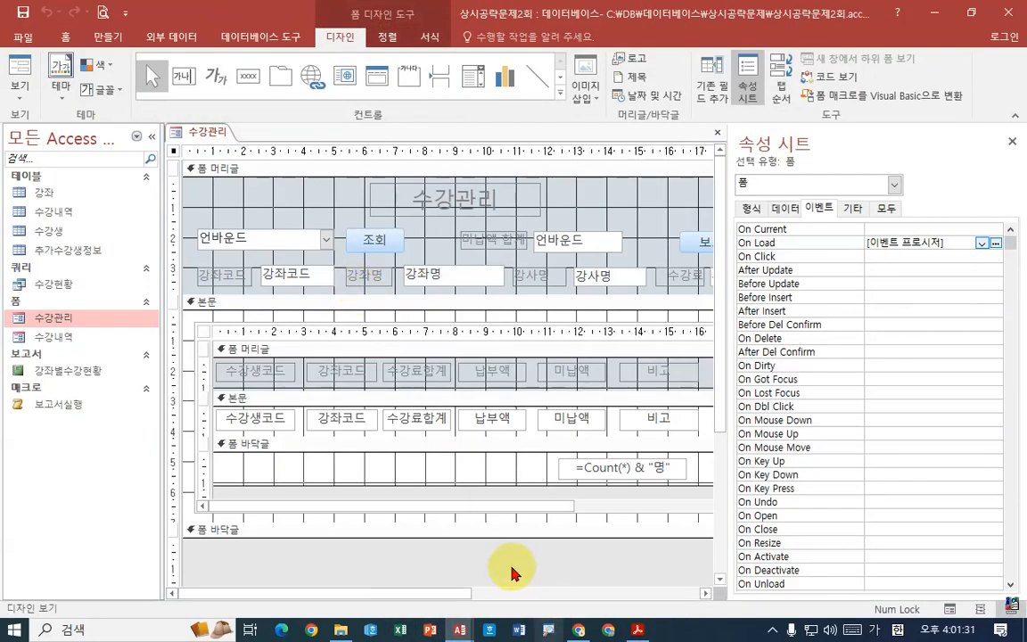
pyautogui.moveTo(458, 629)
pyautogui.click(518, 591)
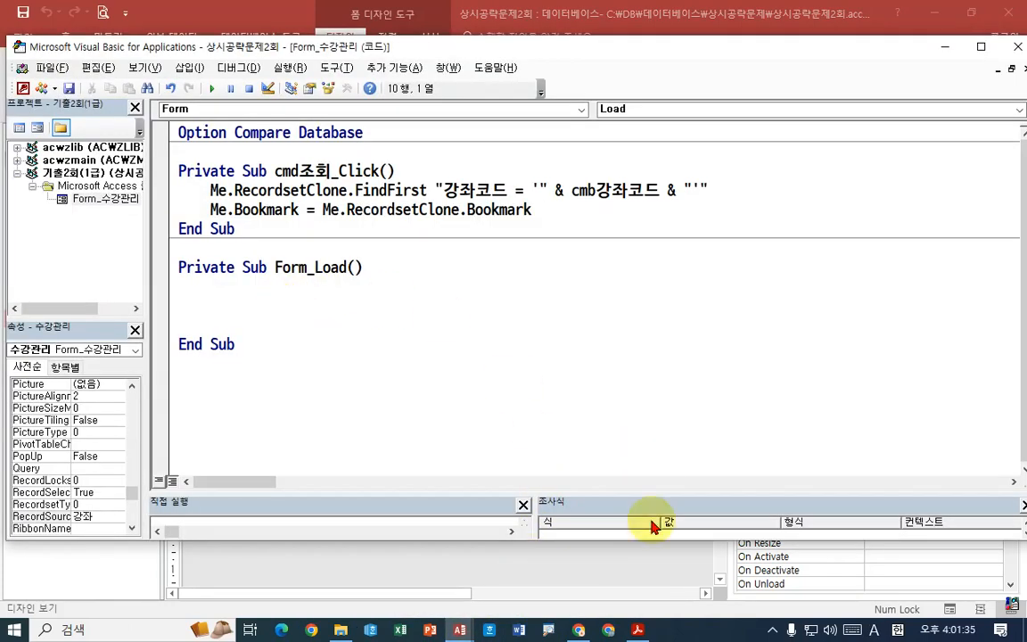
# - Recheck question 2 in the exam PDF, and begin the assignment txt미납액합계= on the blank line inside Form_Load
pyautogui.click(637, 630)
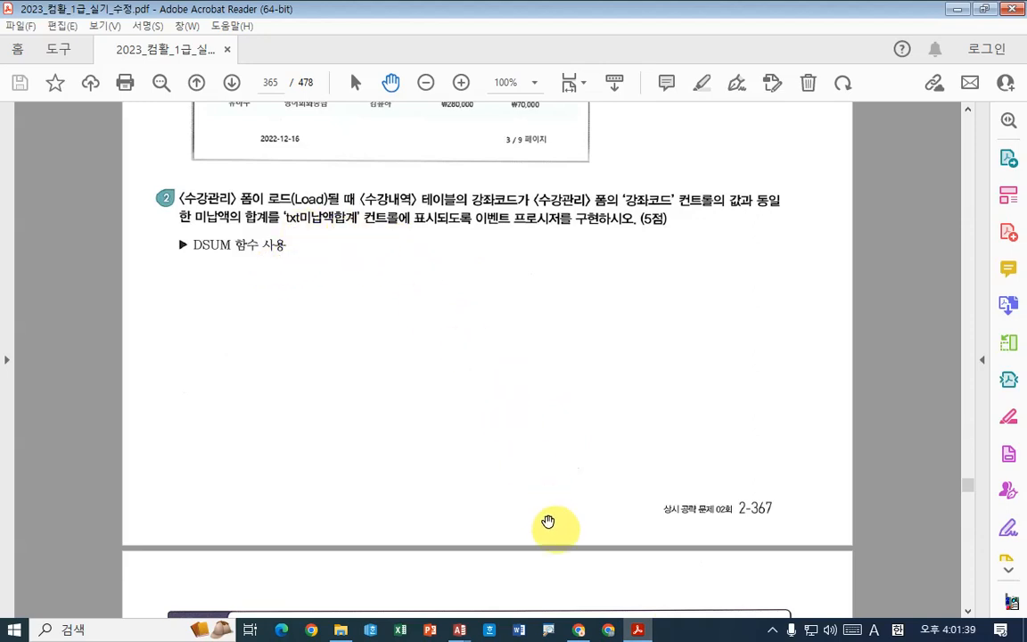
pyautogui.moveTo(458, 629)
pyautogui.click(537, 552)
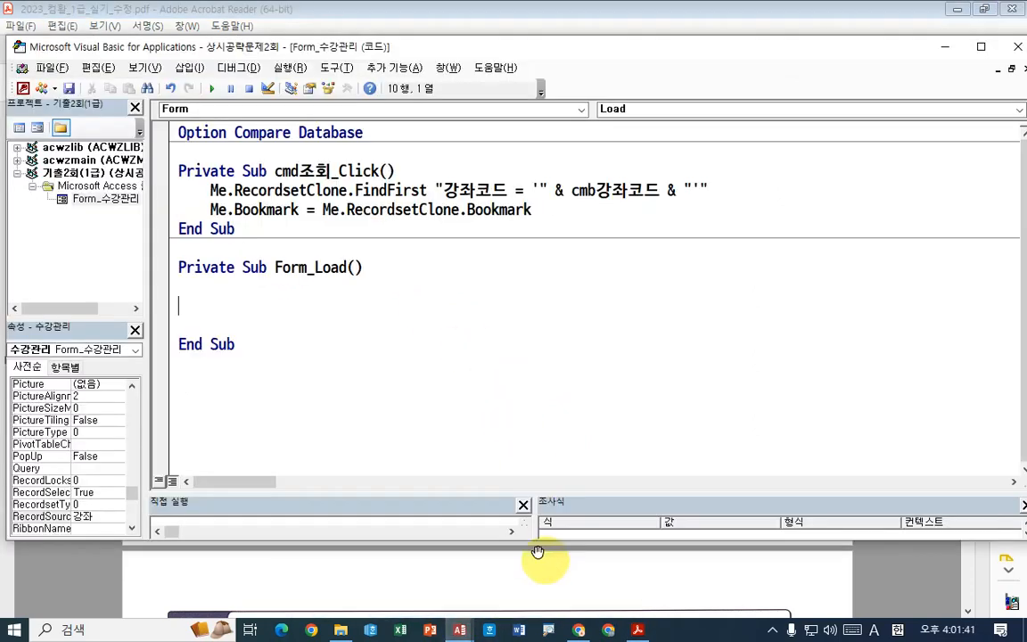
pyautogui.write('tct')
pyautogui.press('BackSpace')
pyautogui.press('BackSpace')
pyautogui.write('xt미납액')
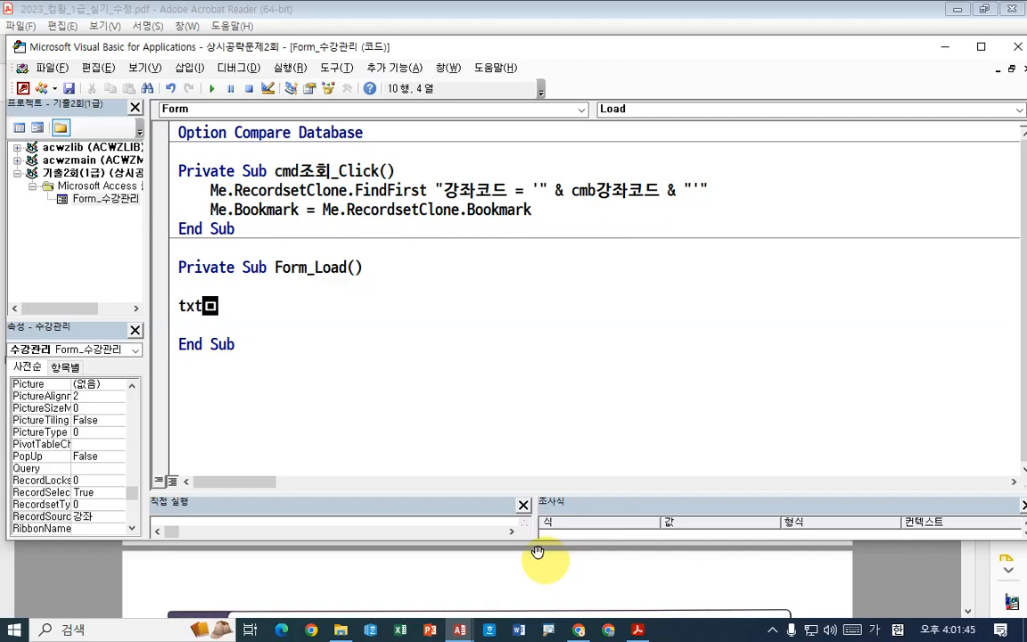
pyautogui.write('합계')
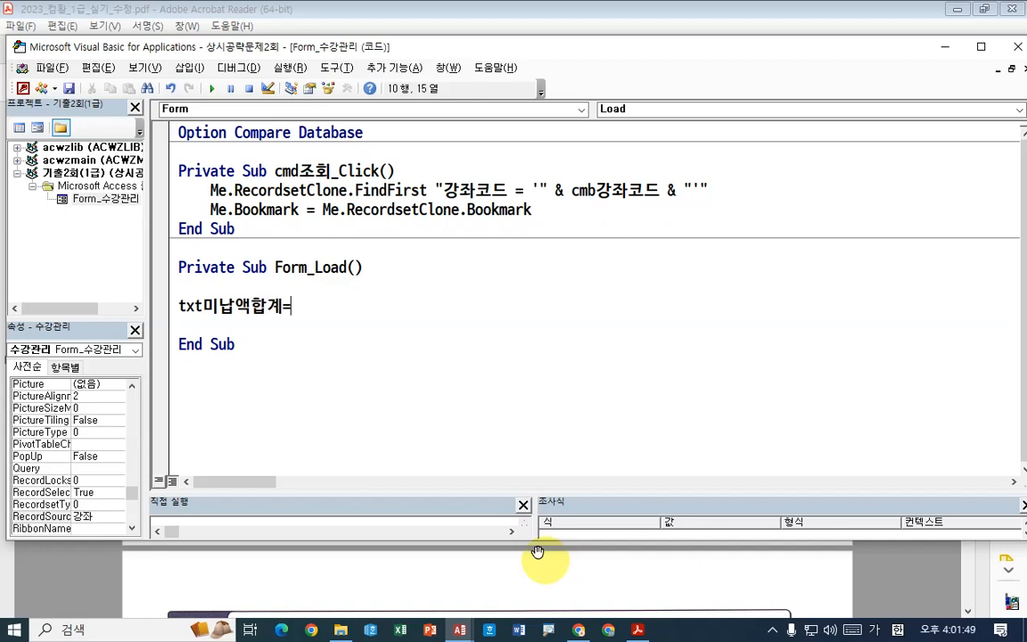
pyautogui.write('=')
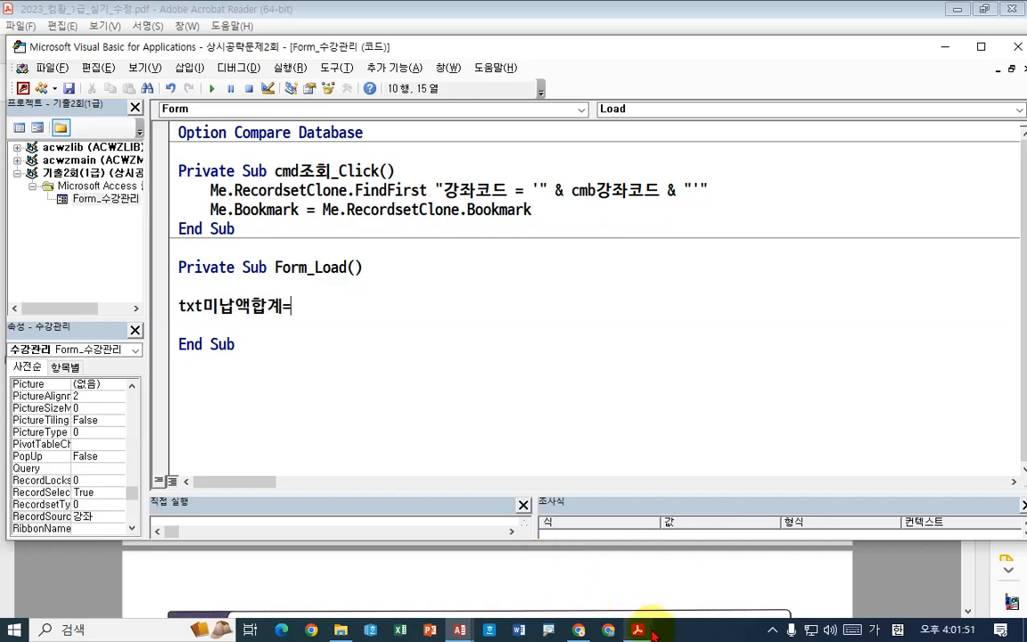
# - Recheck the PDF and add a dsum call with three empty string arguments, dsum("","",""), after the equals sign
pyautogui.click(638, 629)
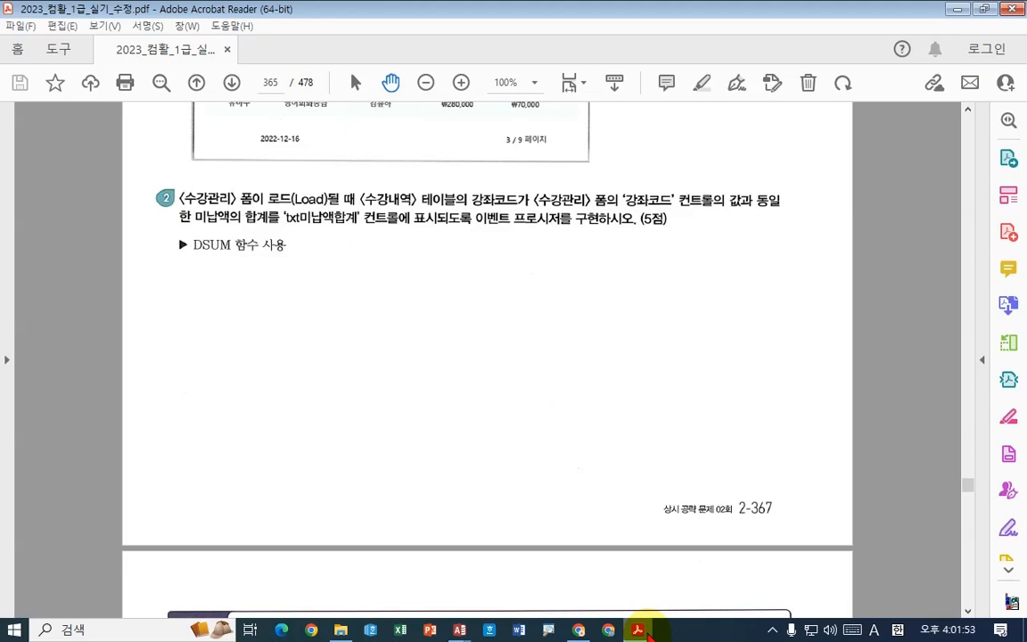
pyautogui.click(646, 631)
pyautogui.write('ㅇ')
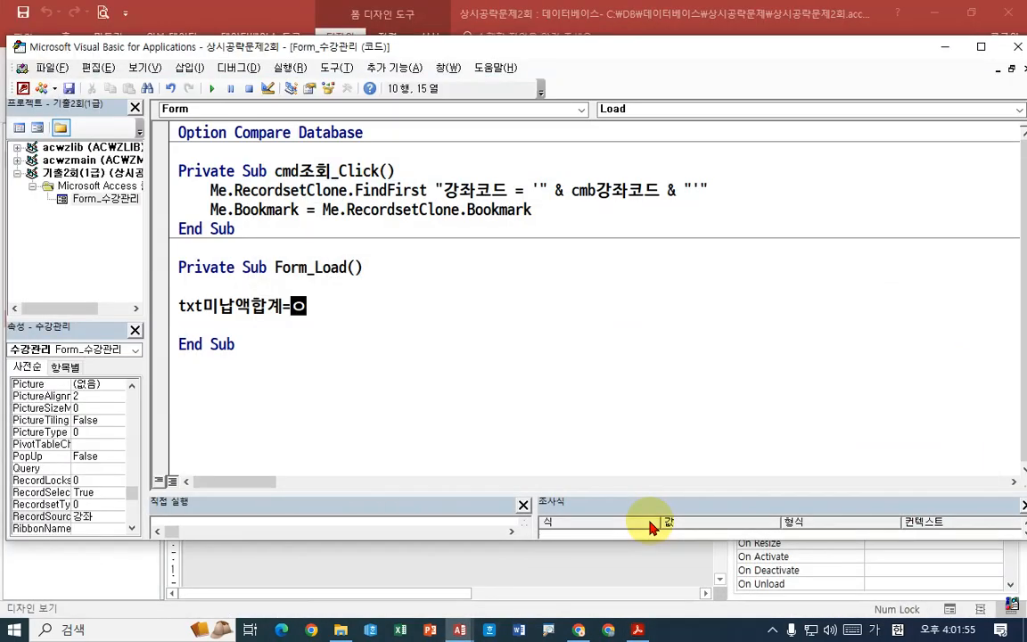
pyautogui.press('BackSpace')
pyautogui.press('Hangul')
pyautogui.write('dsum')
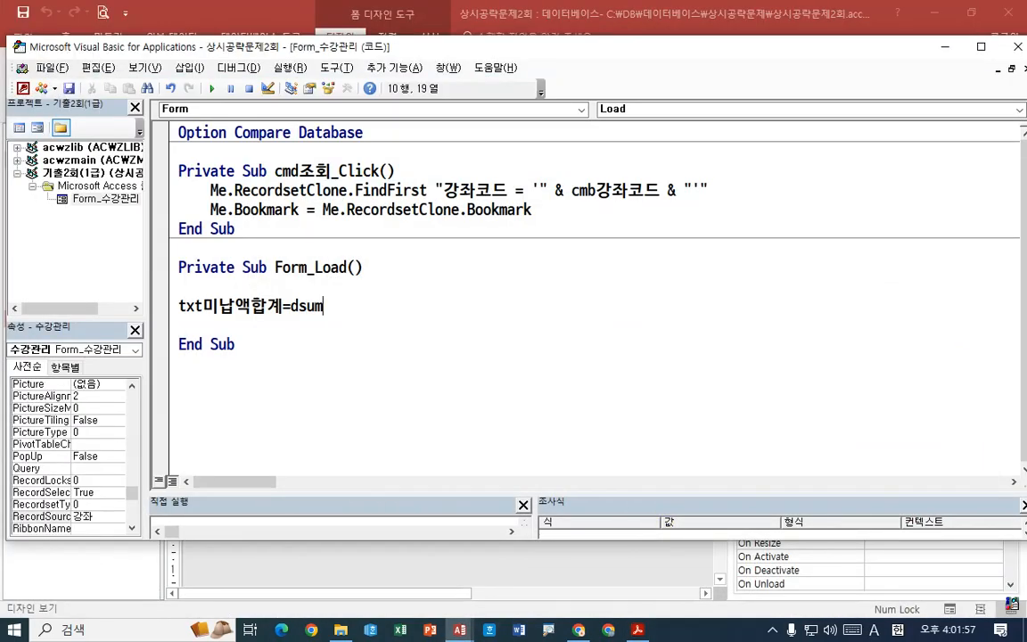
pyautogui.write('(')
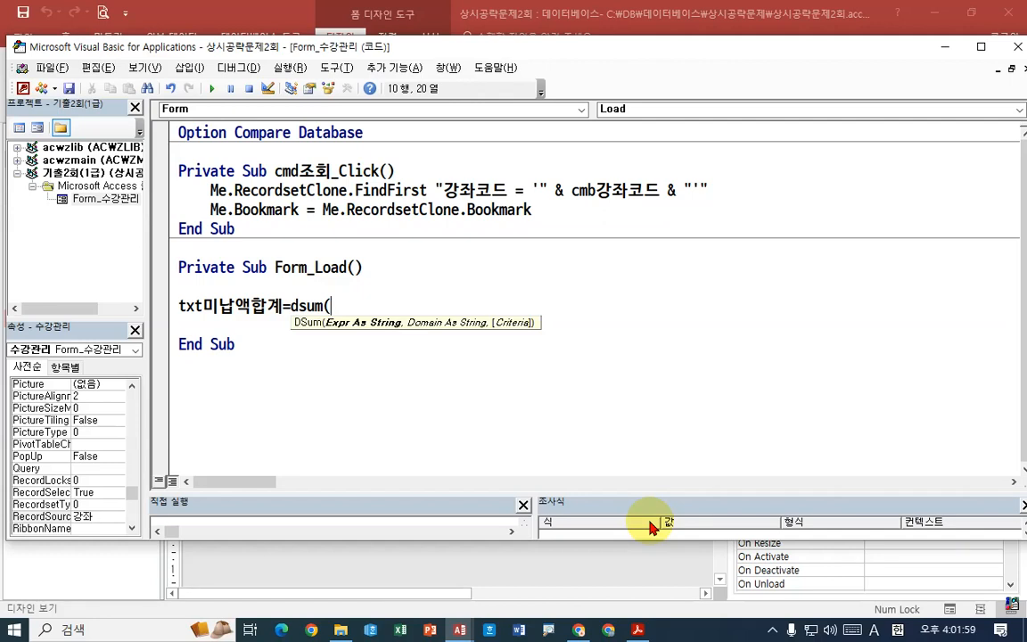
pyautogui.write('"",')
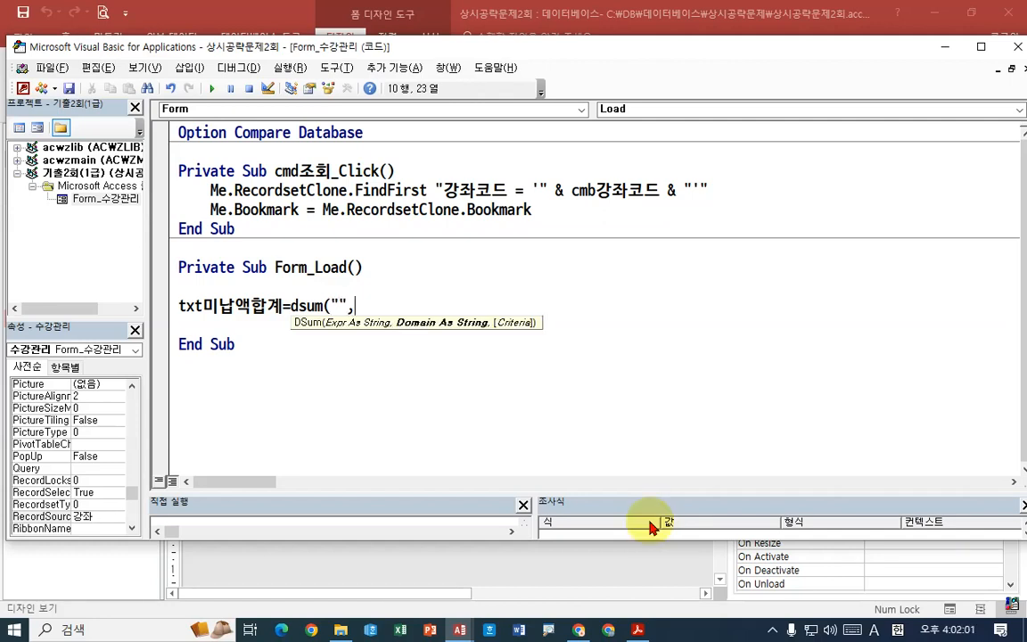
pyautogui.write('"",')
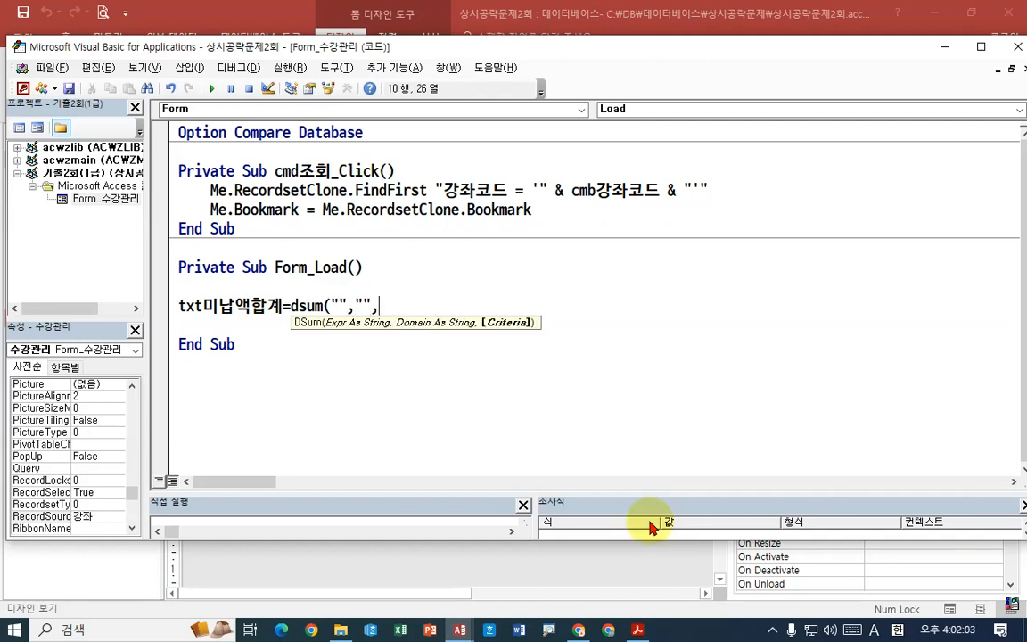
pyautogui.write('"")')
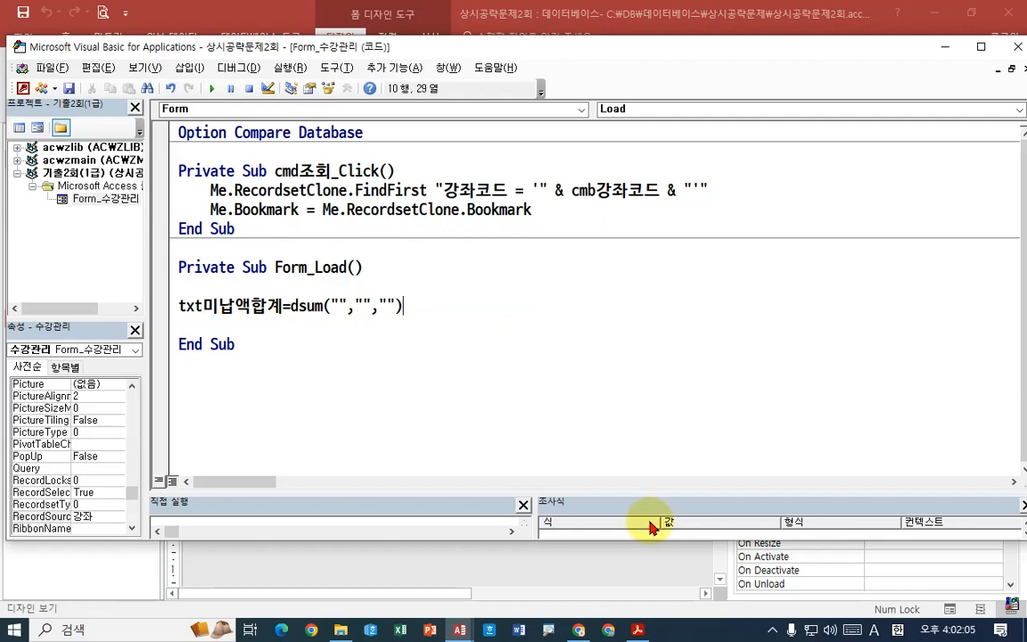
# - Fill the first two dsum arguments with the field 미납액 and the table 수강내역
pyautogui.press('Left')
pyautogui.press('Left')
pyautogui.press('Left')
pyautogui.press('Left')
pyautogui.press('Left')
pyautogui.press('Left')
pyautogui.press('Left')
pyautogui.write('미나')
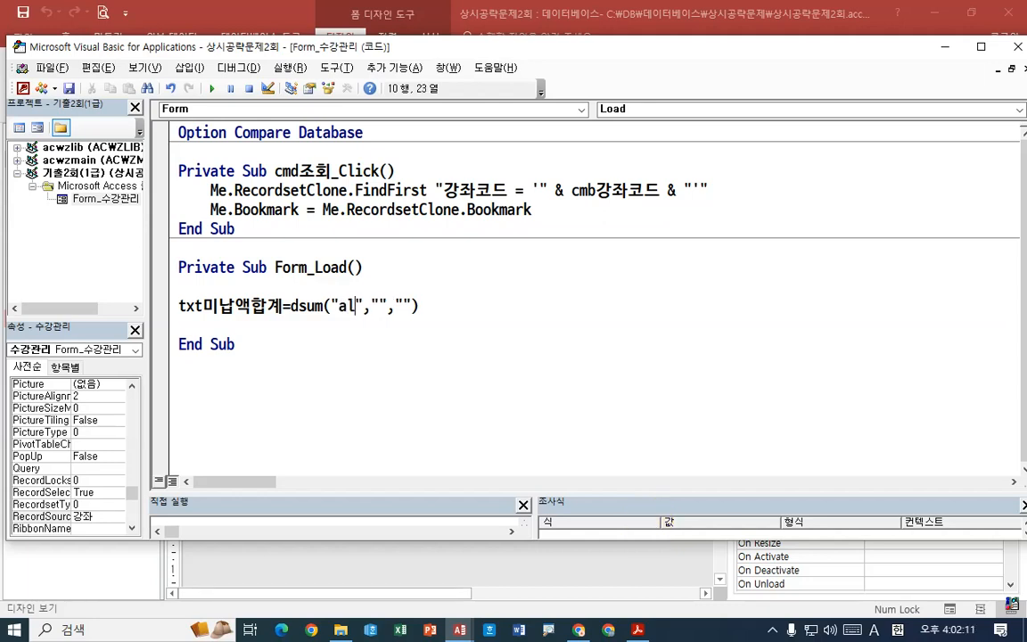
pyautogui.write('납액')
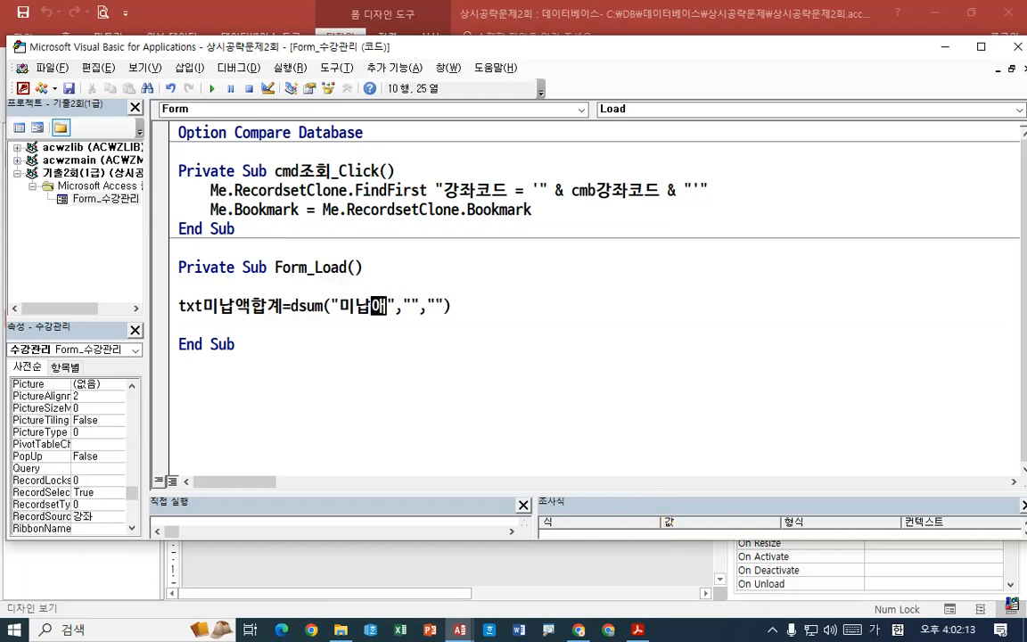
pyautogui.press('Right')
pyautogui.press('Right')
pyautogui.press('Right')
pyautogui.write('수가내')
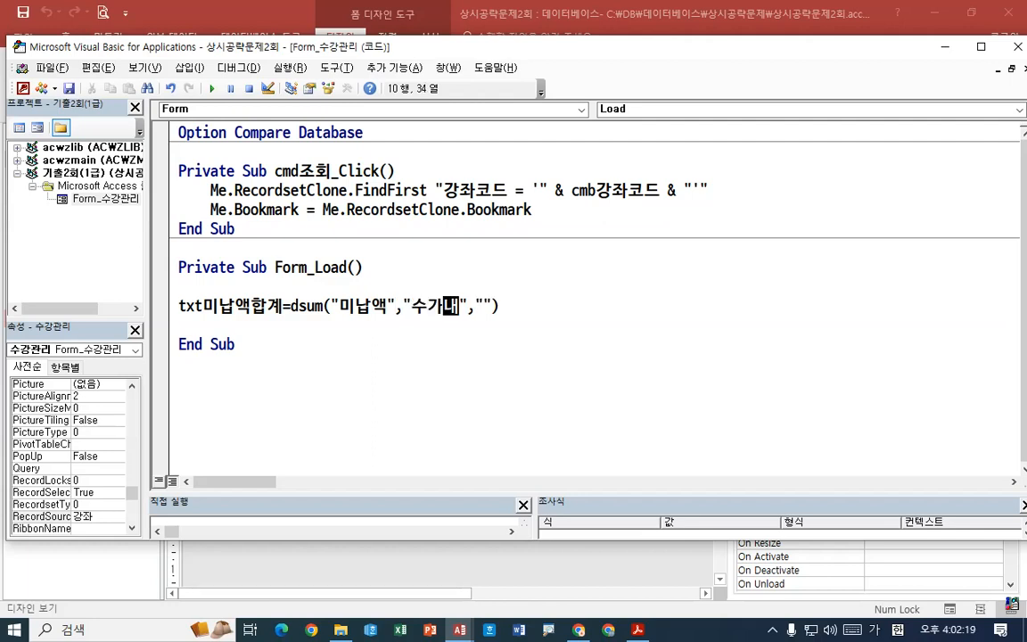
pyautogui.press('BackSpace')
pyautogui.press('BackSpace')
pyautogui.write('강내')
pyautogui.write('여')
# - Enter 강좌코드=txt강좌코드 as the criteria in the third dsum argument
pyautogui.press('Right')
pyautogui.press('Right')
pyautogui.press('Right')
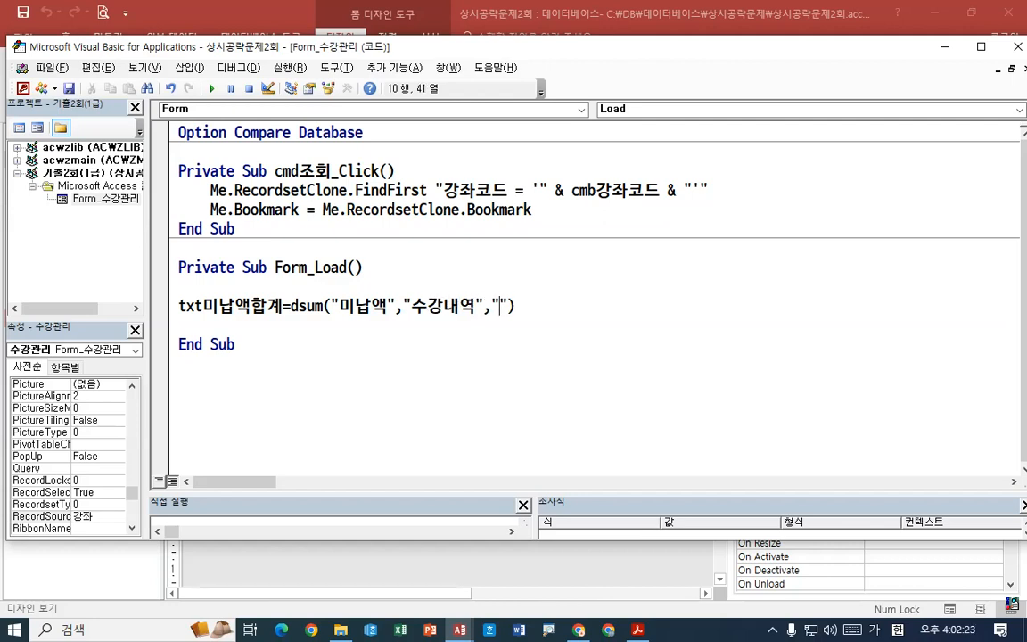
pyautogui.write('강ㅈ좌코드=')
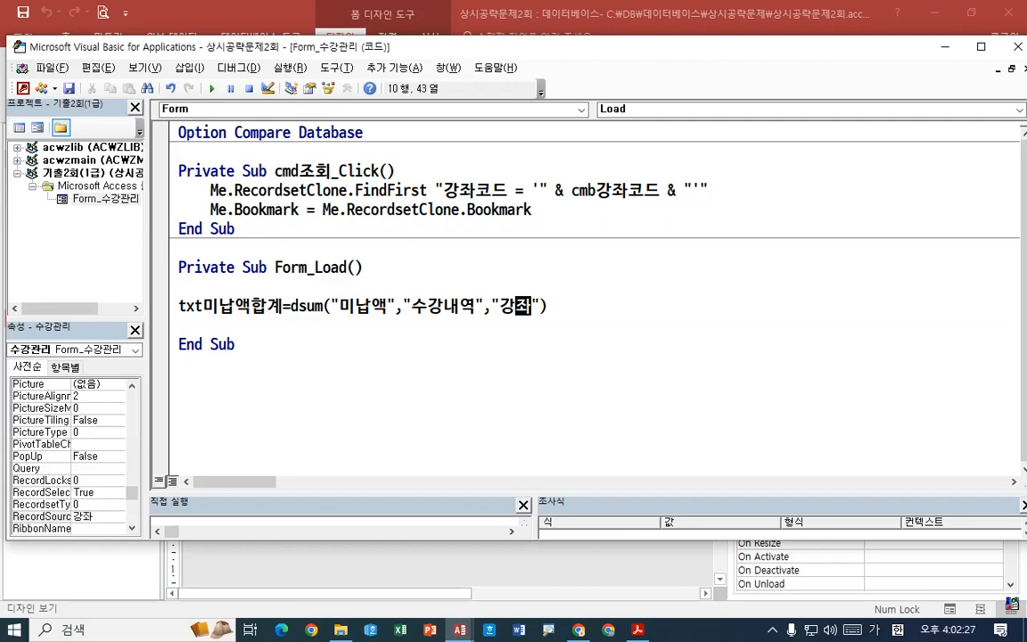
pyautogui.write('txt강좌')
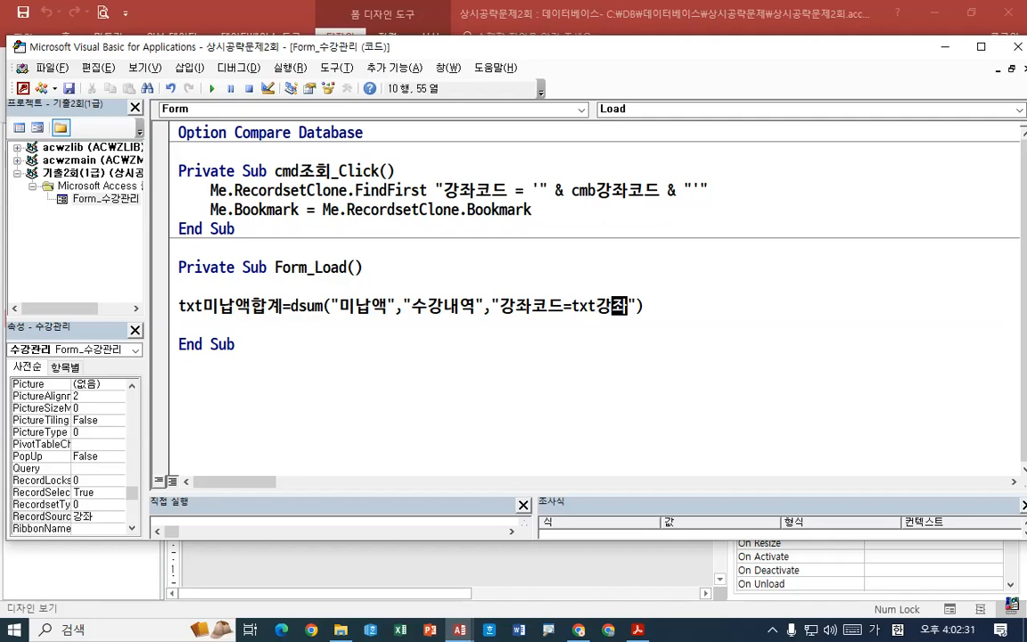
pyautogui.write('코드')
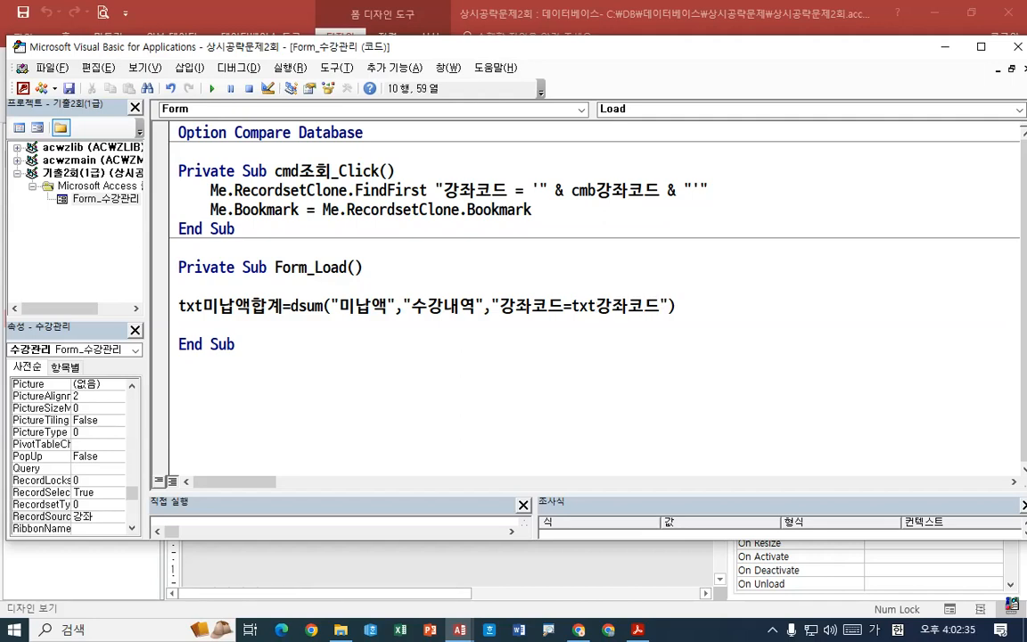
# - Enclose txt강좌코드 in single quotation marks within the dsum criteria
pyautogui.press('Left')
pyautogui.press('Left')
pyautogui.press('Left')
pyautogui.press('Left')
pyautogui.press('Left')
pyautogui.press('Left')
pyautogui.press('Left')
pyautogui.write("'")
pyautogui.press('Right')
pyautogui.press('Right')
pyautogui.press('Right')
pyautogui.press('Right')
pyautogui.press('Right')
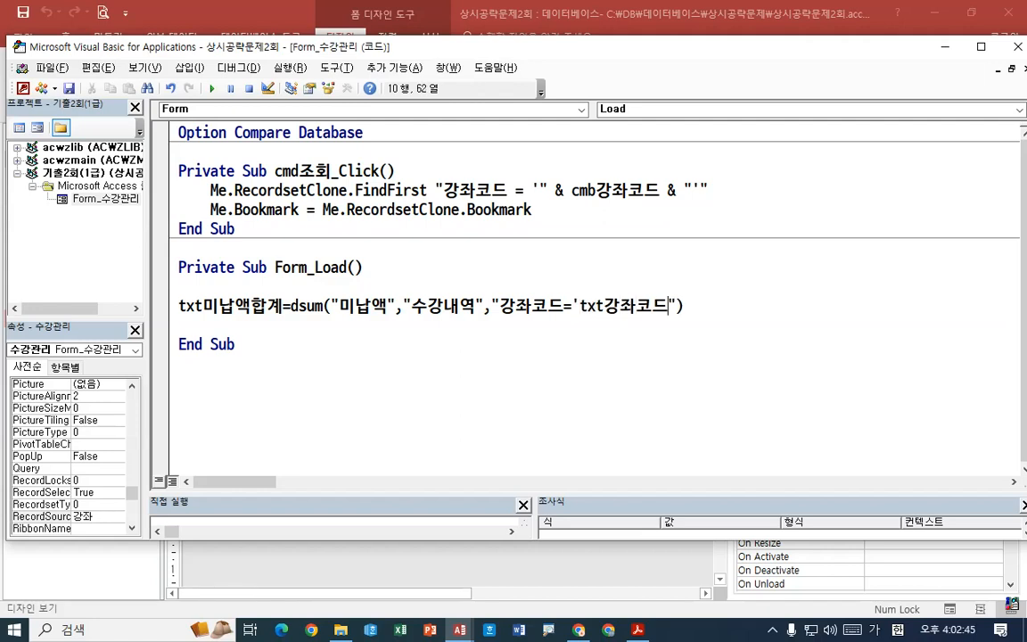
pyautogui.write("'")
# - Add double quotation marks on both sides of txt강좌코드, inside the single ones, to take it out of the criteria's literal text
pyautogui.press('Left')
pyautogui.press('Left')
pyautogui.press('Left')
pyautogui.press('Left')
pyautogui.press('Left')
pyautogui.press('Left')
pyautogui.press('Left')
pyautogui.write('"')
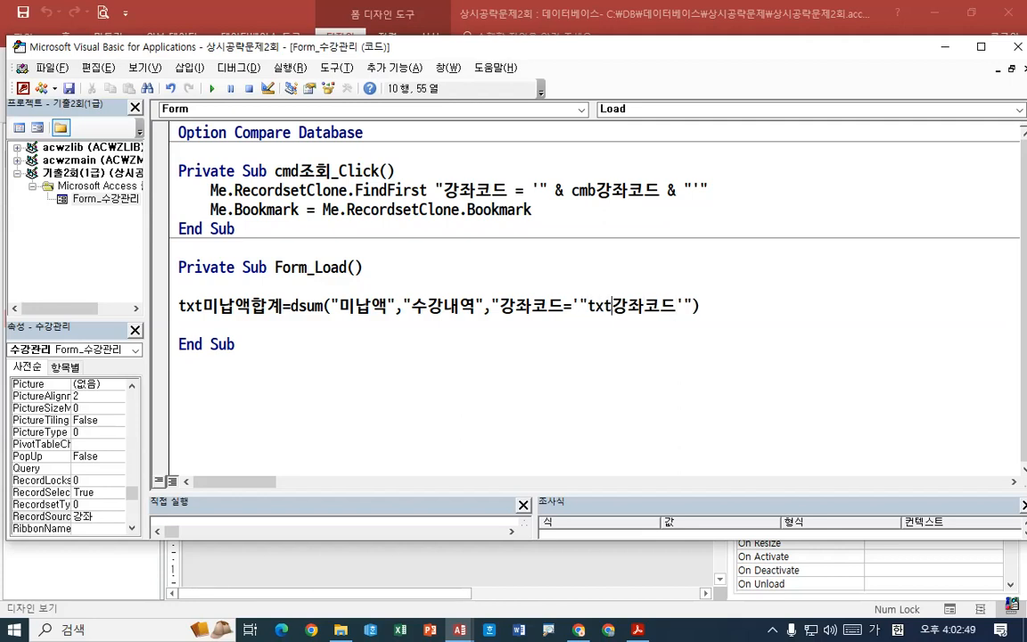
pyautogui.press('Right')
pyautogui.press('Right')
pyautogui.press('Right')
pyautogui.press('Right')
pyautogui.write('"')
# - Join txt강좌코드 to the literal text before and after it with & operators and finish the DSum statement
pyautogui.press('Left')
pyautogui.press('Left')
pyautogui.press('Left')
pyautogui.press('Left')
pyautogui.press('Left')
pyautogui.write('&')
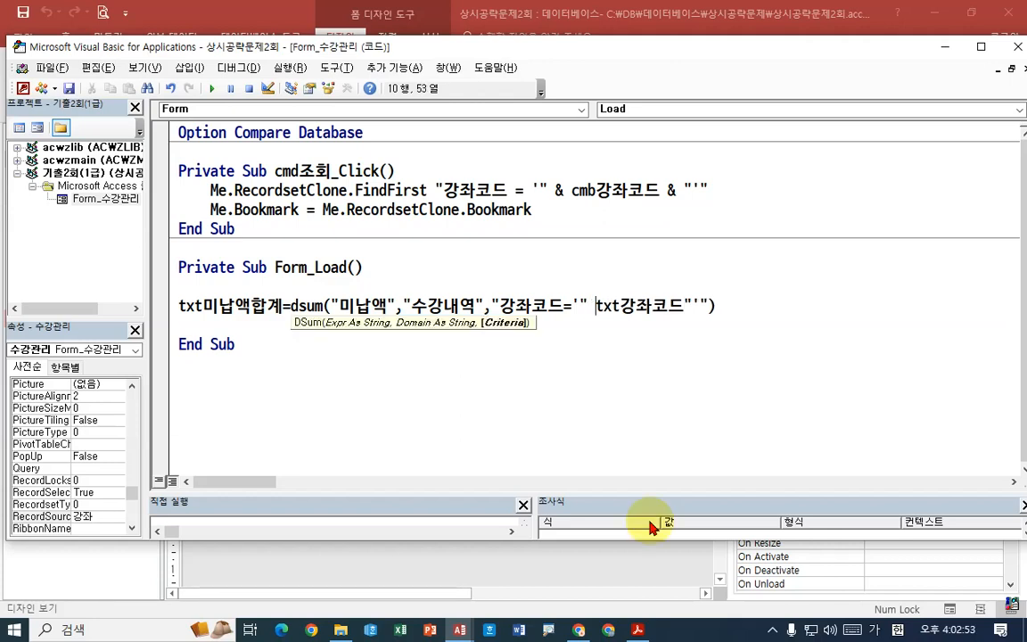
pyautogui.press('Right')
pyautogui.press('Right')
pyautogui.press('Right')
pyautogui.press('Right')
pyautogui.press('Right')
pyautogui.press('Right')
pyautogui.press('Right')
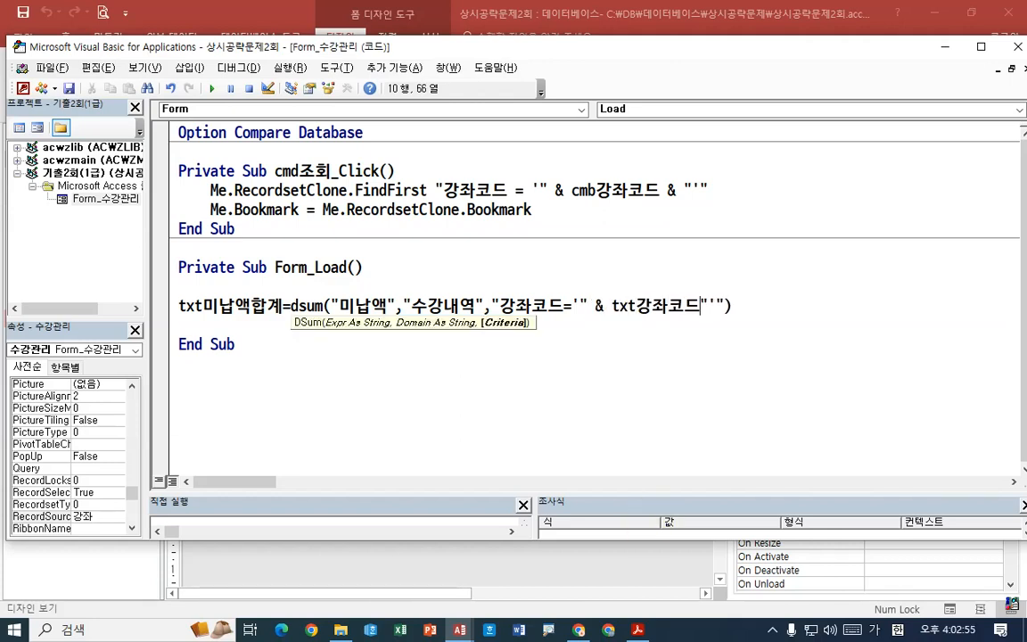
pyautogui.write('&')
pyautogui.press('Down')
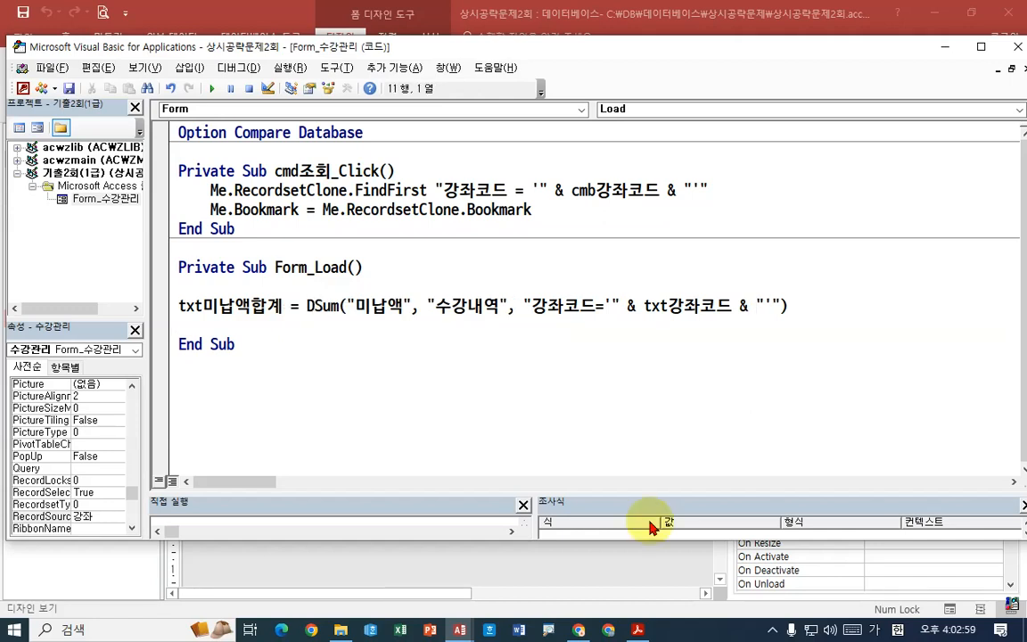
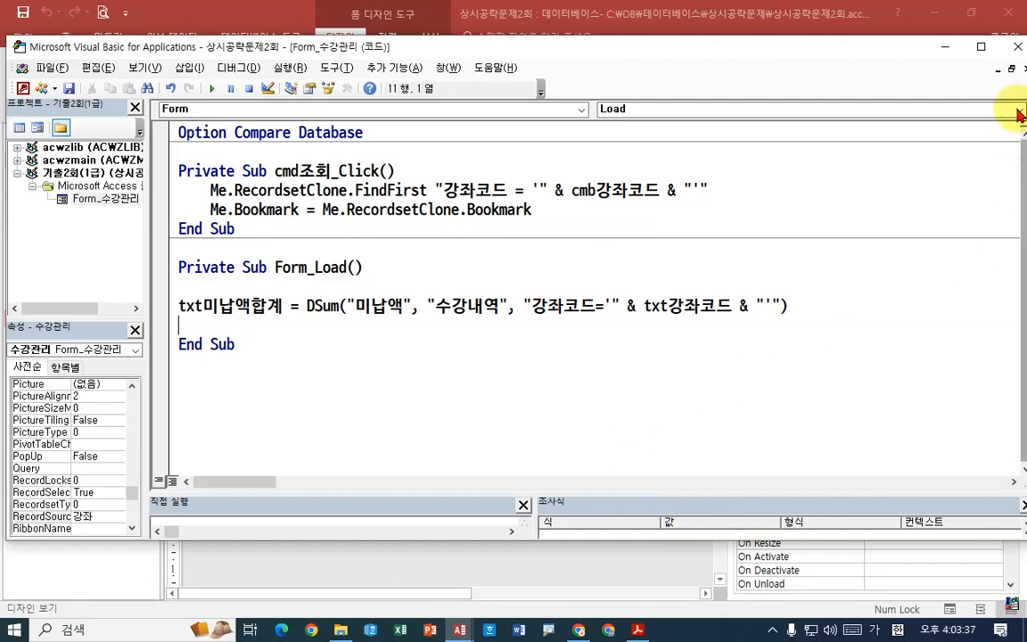
# - Close the code editor, save the 수강관리 form and open it in Form view to check the 미납액 합계 field
pyautogui.click(1018, 46)
pyautogui.rightClick(213, 141)
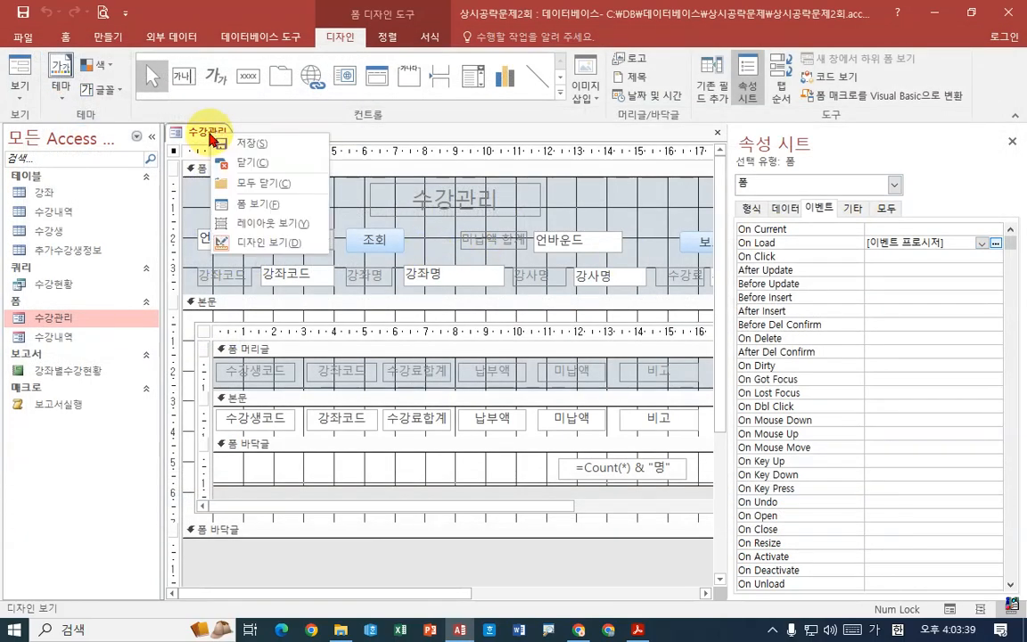
pyautogui.click(216, 143)
pyautogui.rightClick(215, 135)
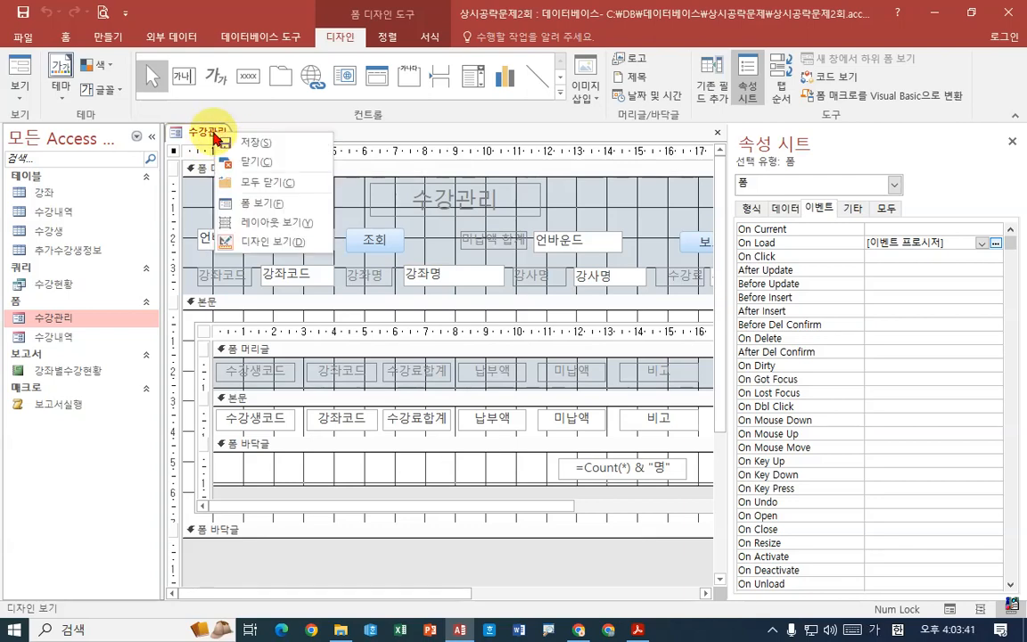
pyautogui.click(259, 211)
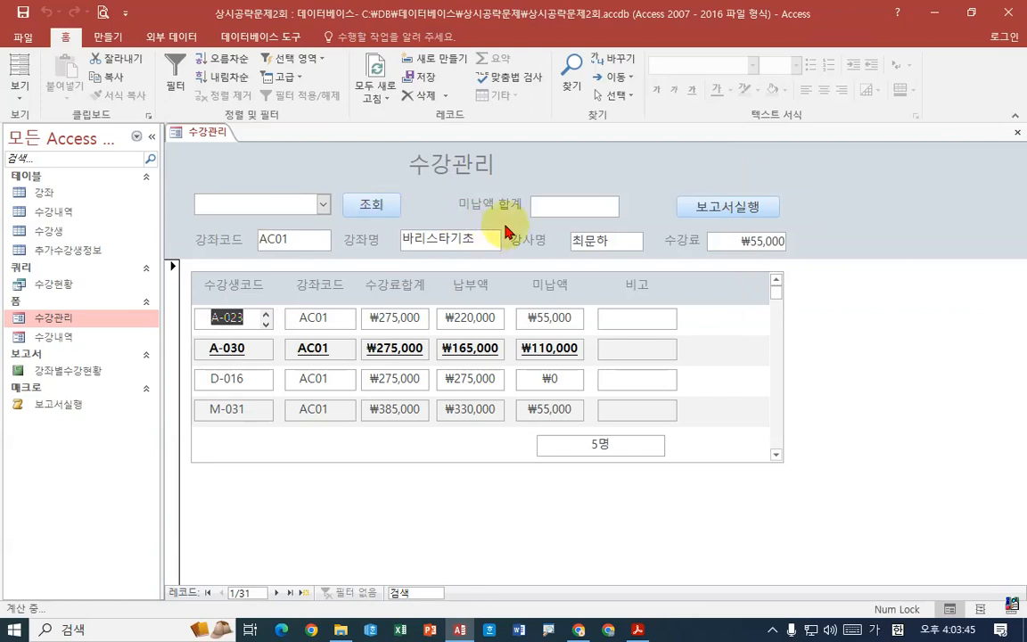
pyautogui.click(581, 206)
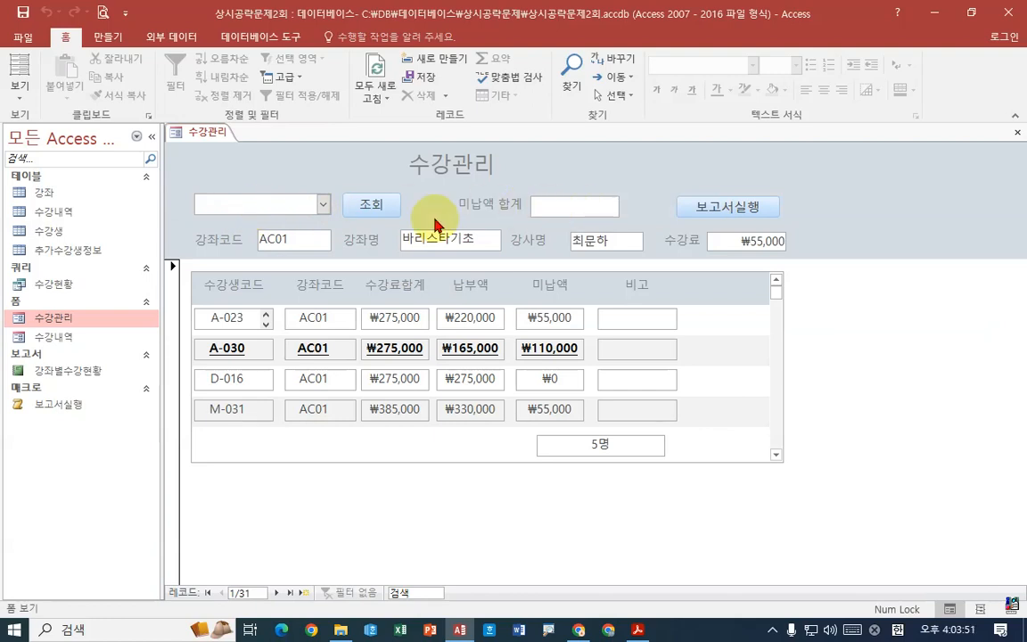
# - Choose AC01 and AC02 in the course combo box, checking 미납액 합계 against the exercise text in the Acrobat Reader PDF
pyautogui.click(322, 205)
pyautogui.click(215, 223)
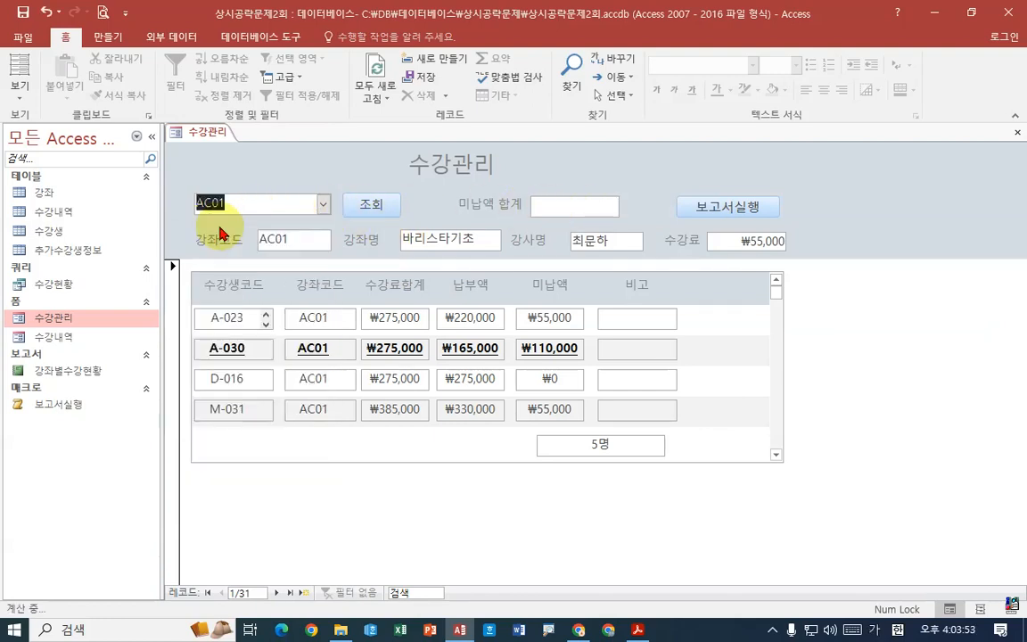
pyautogui.click(570, 206)
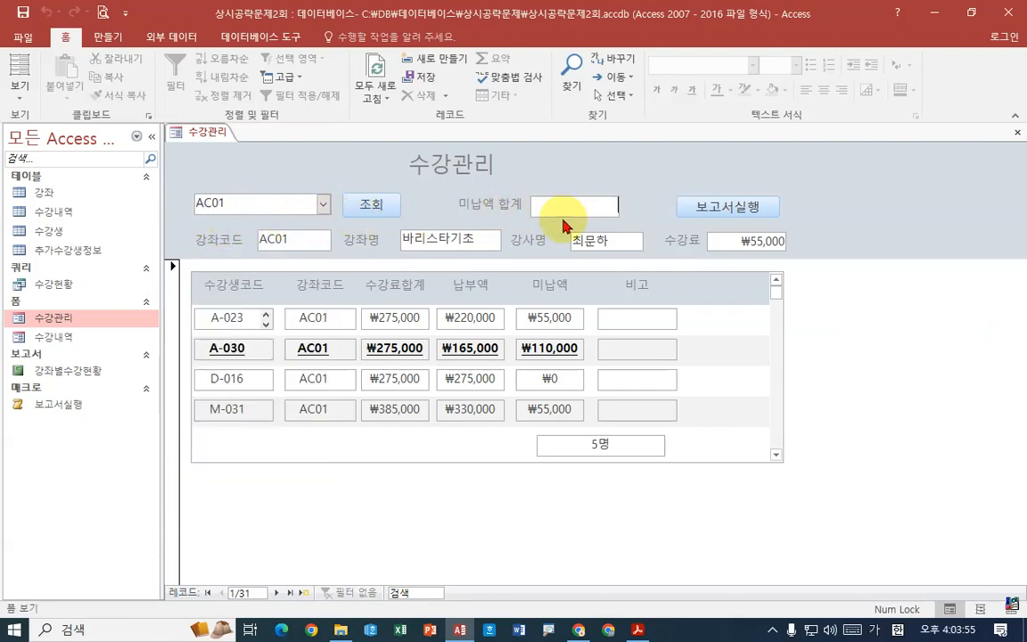
pyautogui.click(638, 628)
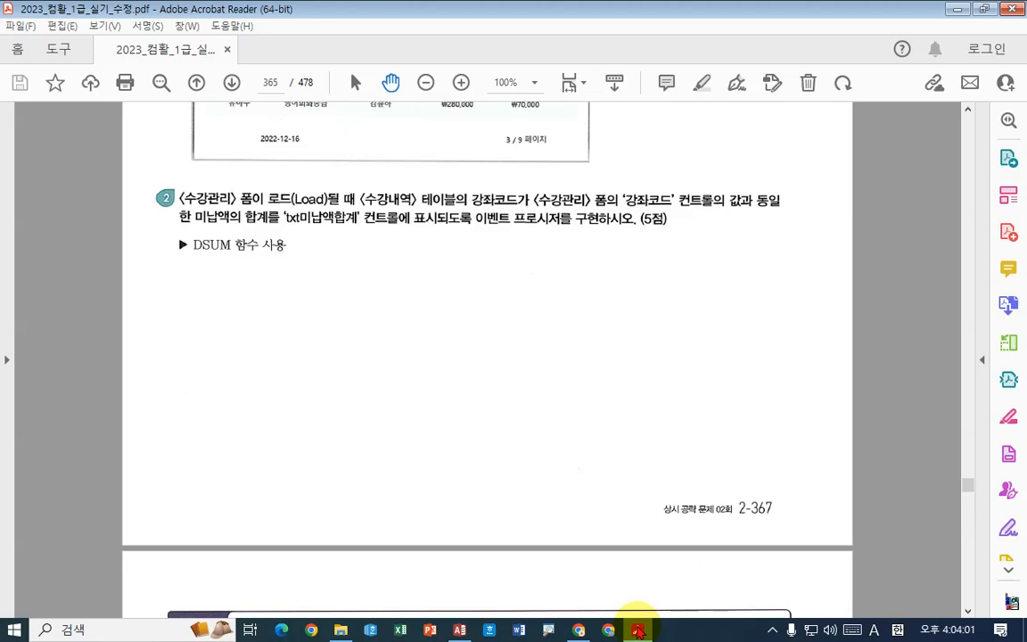
pyautogui.click(639, 630)
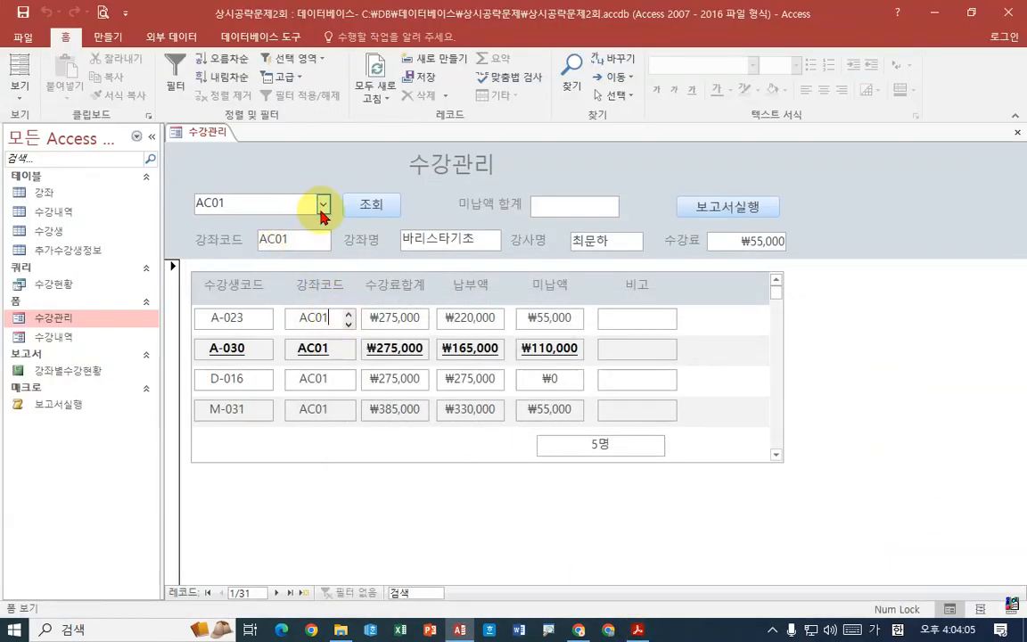
pyautogui.click(323, 204)
pyautogui.click(270, 237)
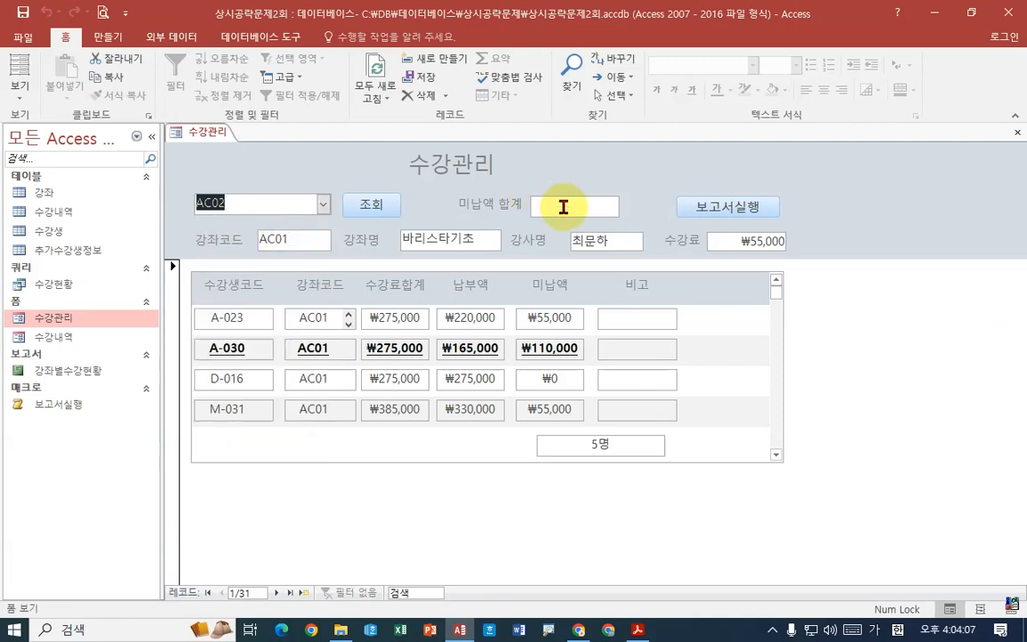
pyautogui.click(590, 206)
pyautogui.click(638, 630)
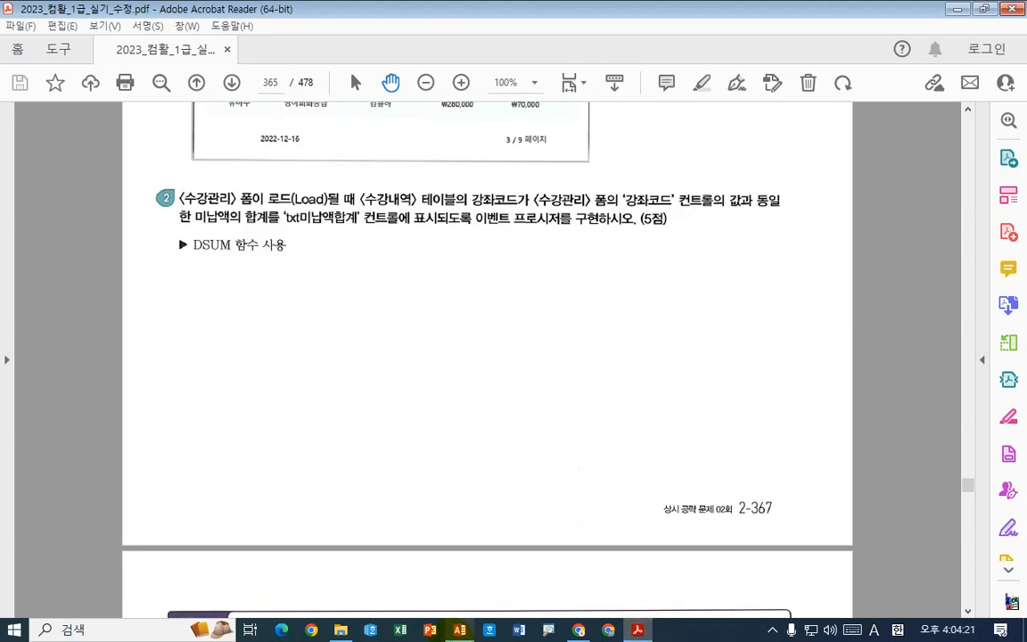
pyautogui.click(459, 629)
# - Return the 수강관리 form to Design view, reopen its On Load event procedure and compare the DSum statement with the PDF exercise
pyautogui.rightClick(203, 133)
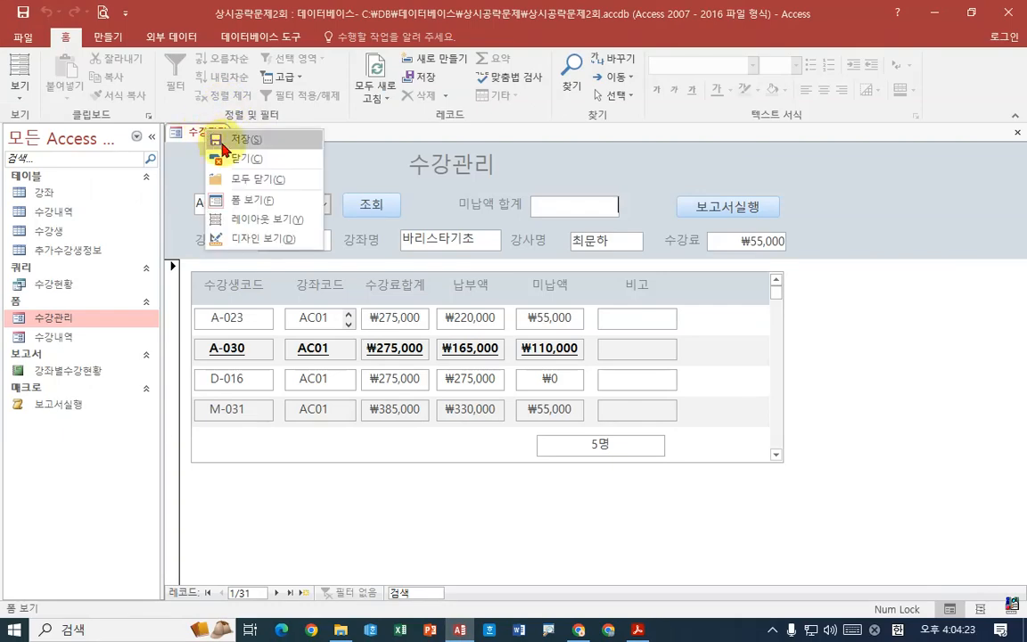
pyautogui.click(249, 239)
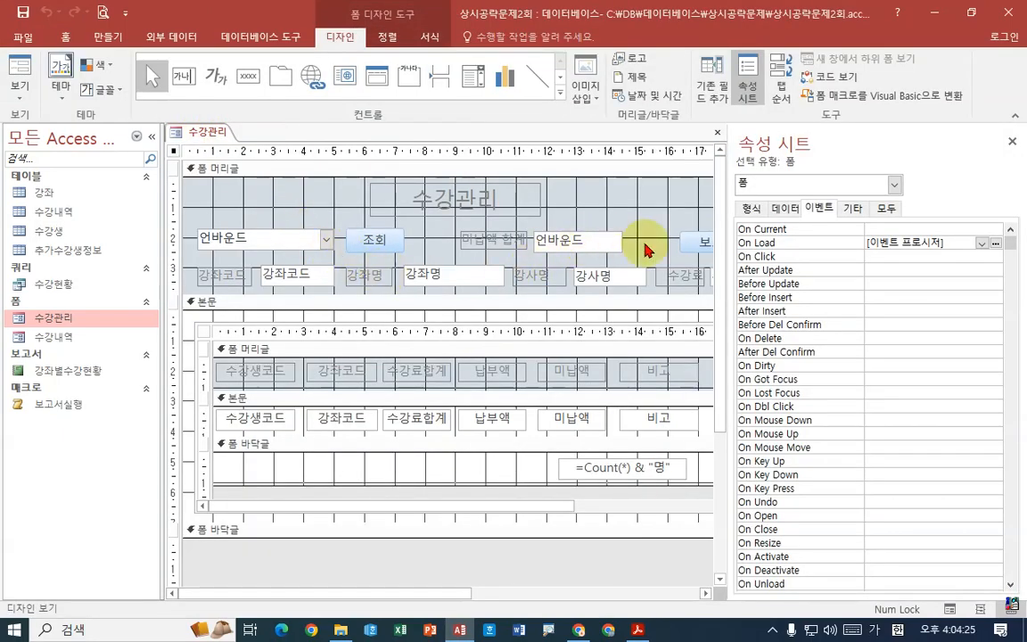
pyautogui.click(831, 246)
pyautogui.click(995, 243)
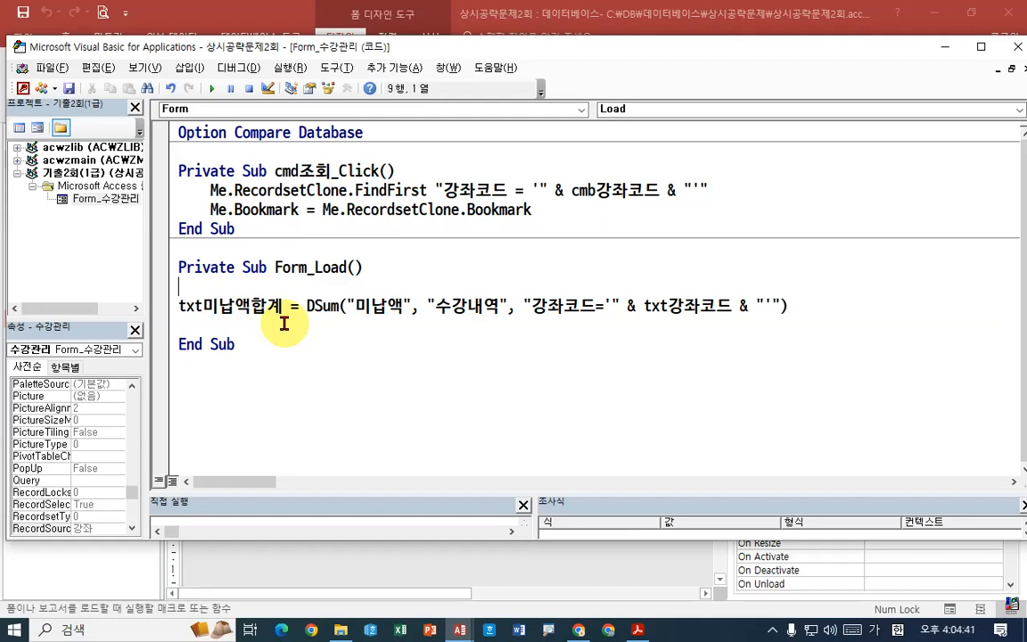
pyautogui.click(638, 631)
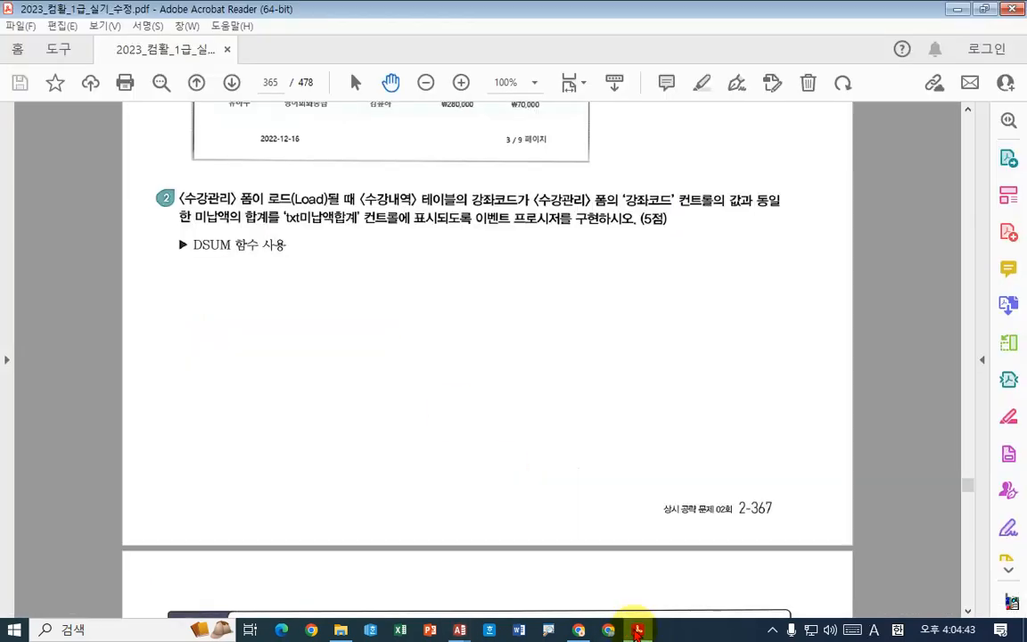
pyautogui.click(638, 630)
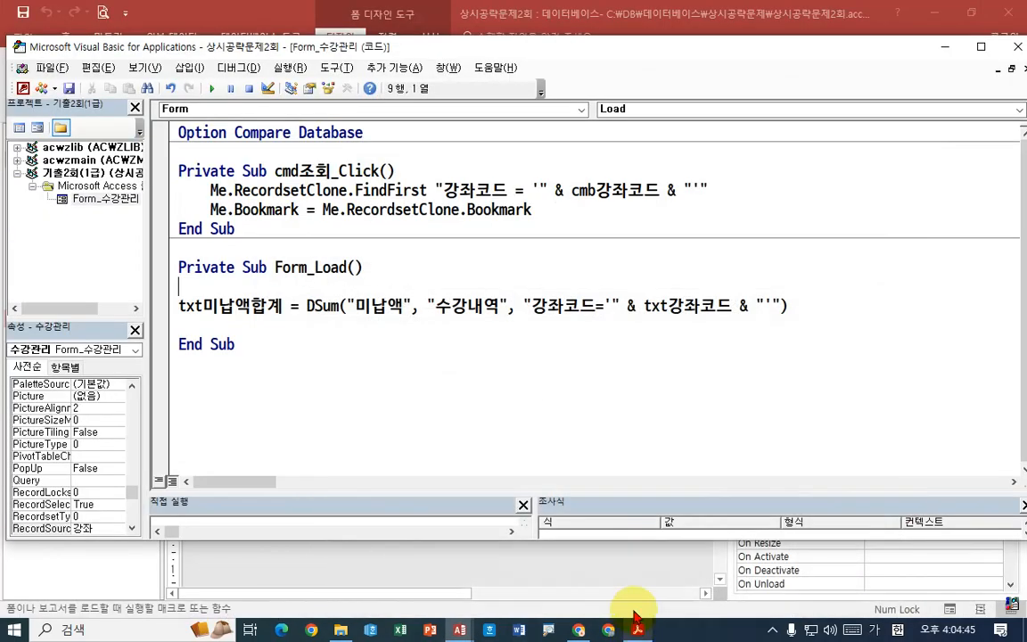
pyautogui.click(649, 305)
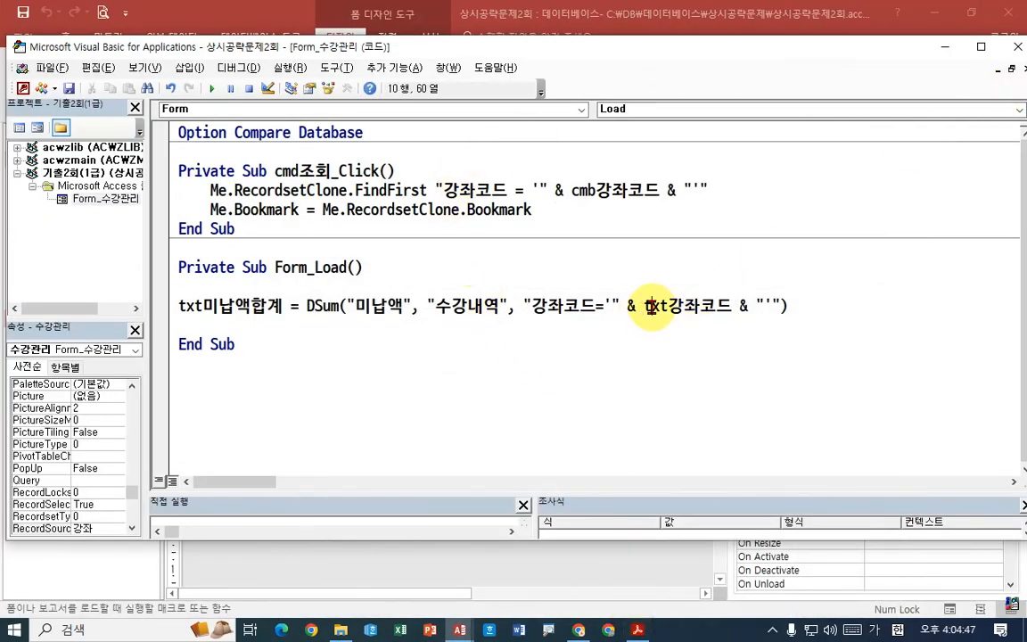
# - Examine the names of the total, combo box and 강좌코드 controls on the 수강관리 form and its subform
pyautogui.click(942, 47)
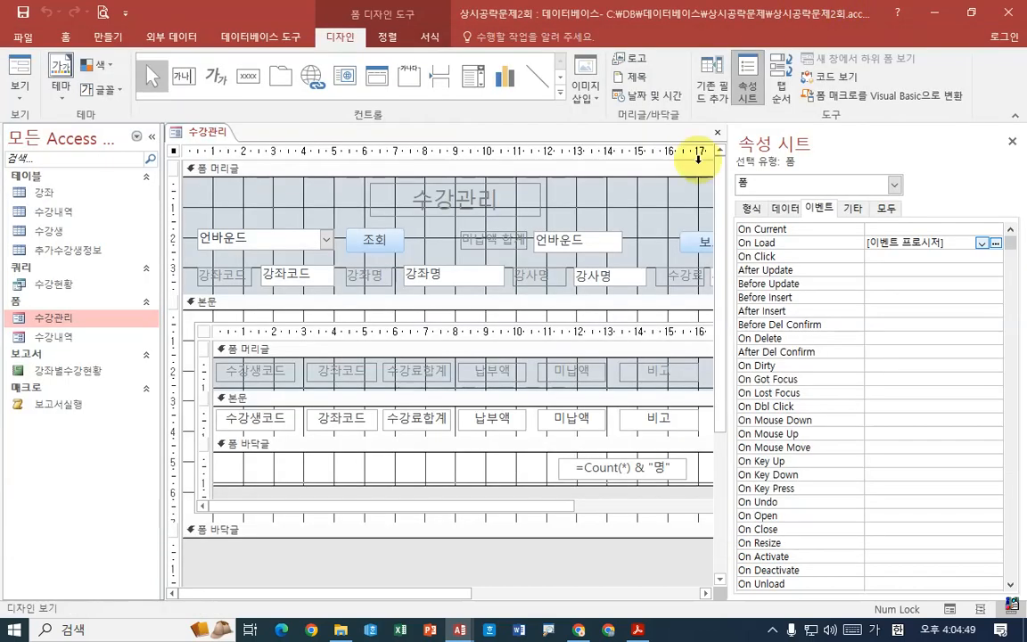
pyautogui.click(553, 243)
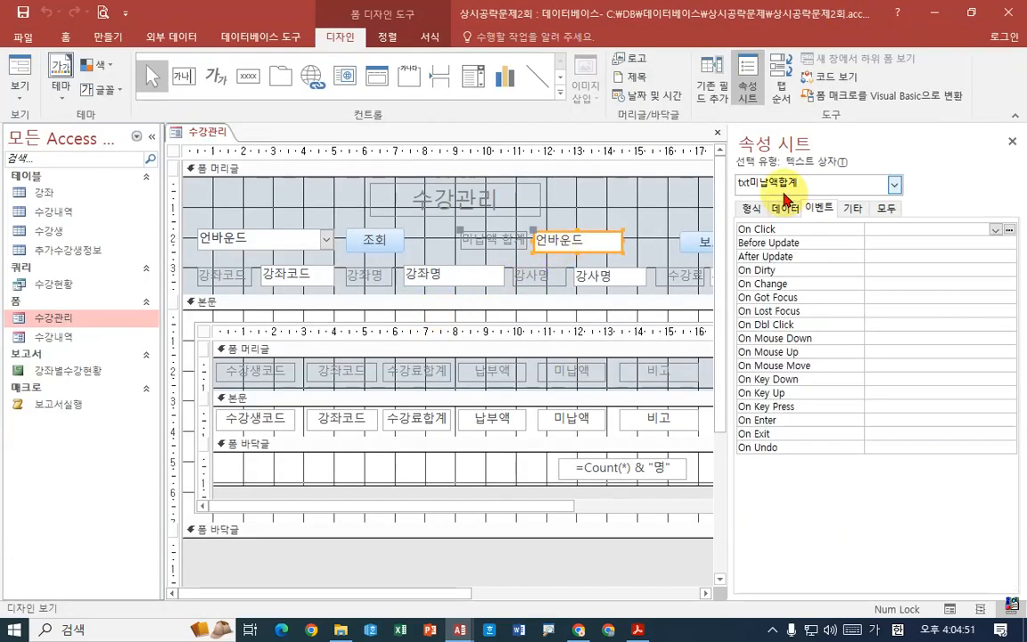
pyautogui.click(280, 238)
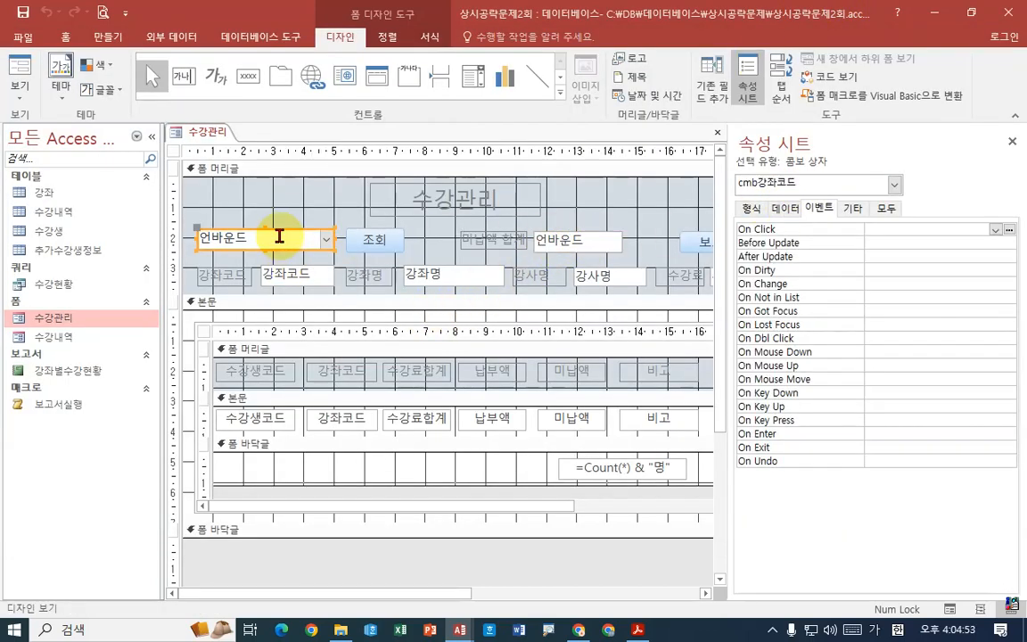
pyautogui.click(444, 276)
pyautogui.click(285, 279)
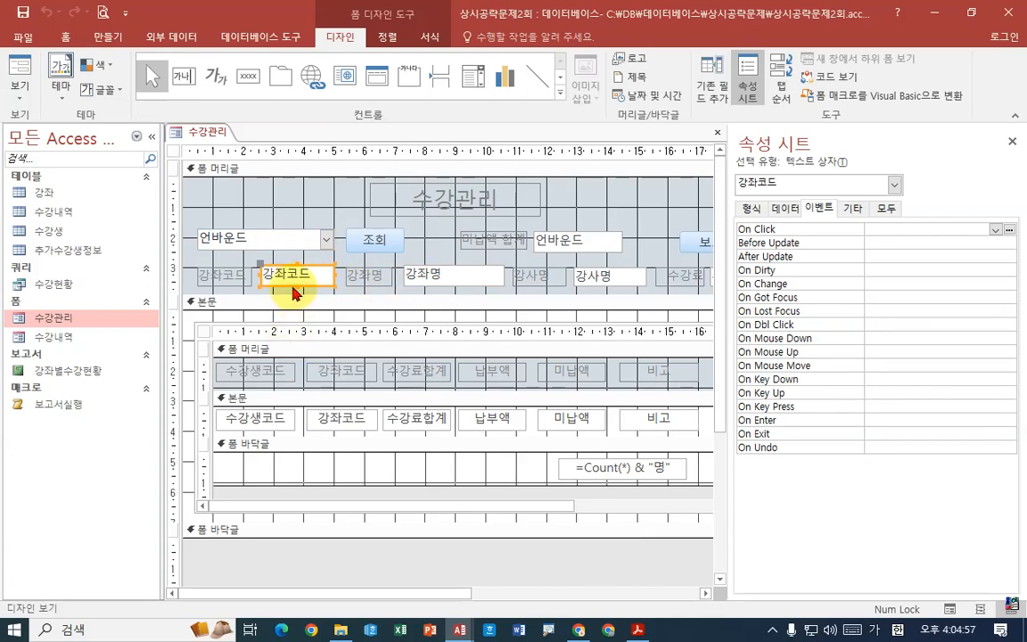
pyautogui.click(340, 417)
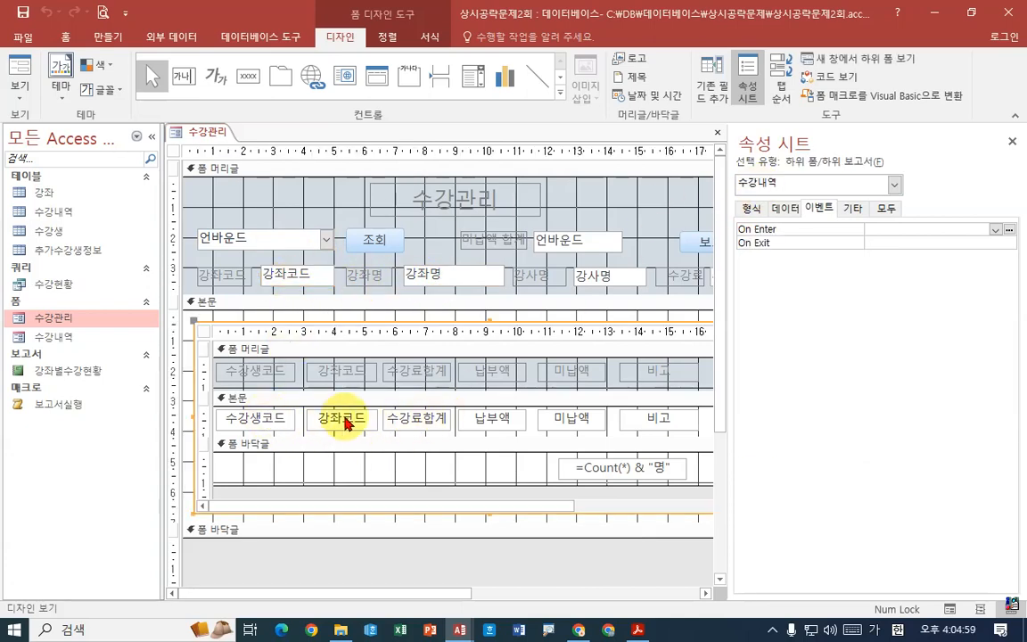
pyautogui.click(339, 418)
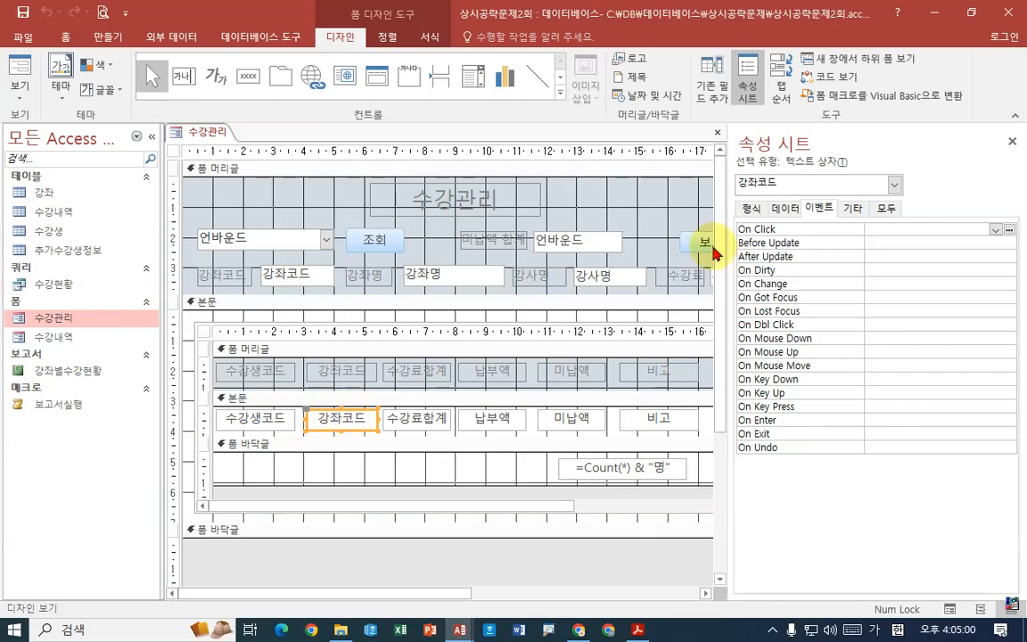
pyautogui.click(893, 185)
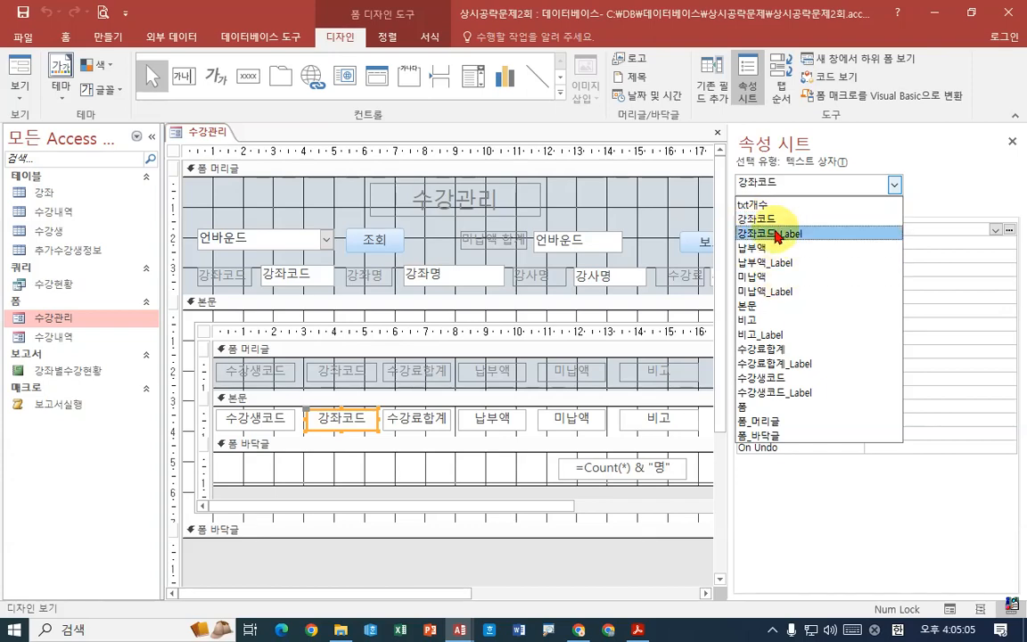
pyautogui.click(213, 132)
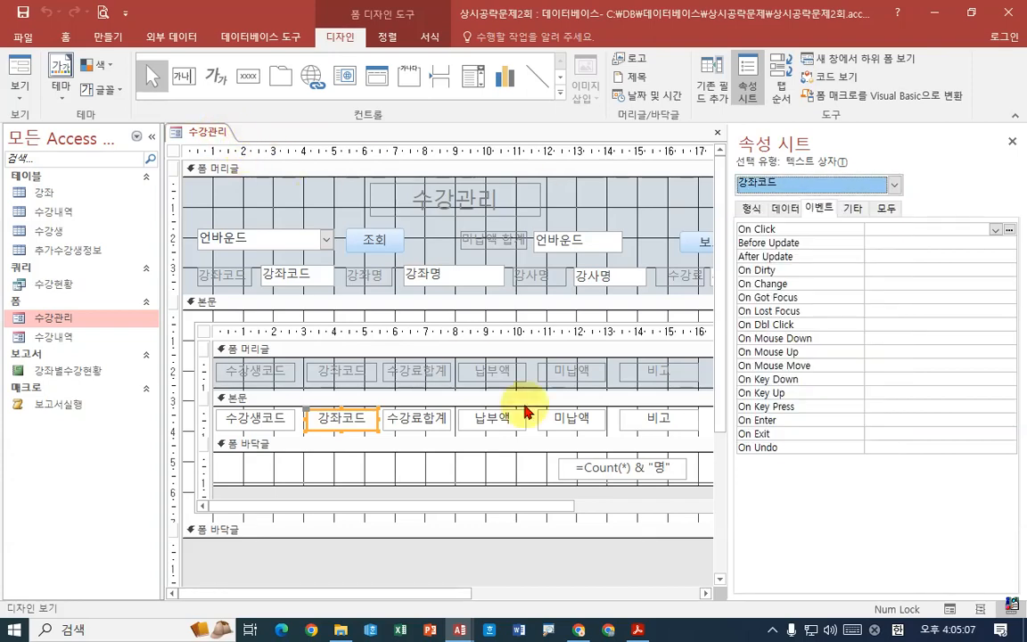
# - In the Visual Basic code window, remove the txt prefix from txt강좌코드 in the DSum criteria so it refers to 강좌코드
pyautogui.moveTo(631, 629)
pyautogui.moveTo(460, 630)
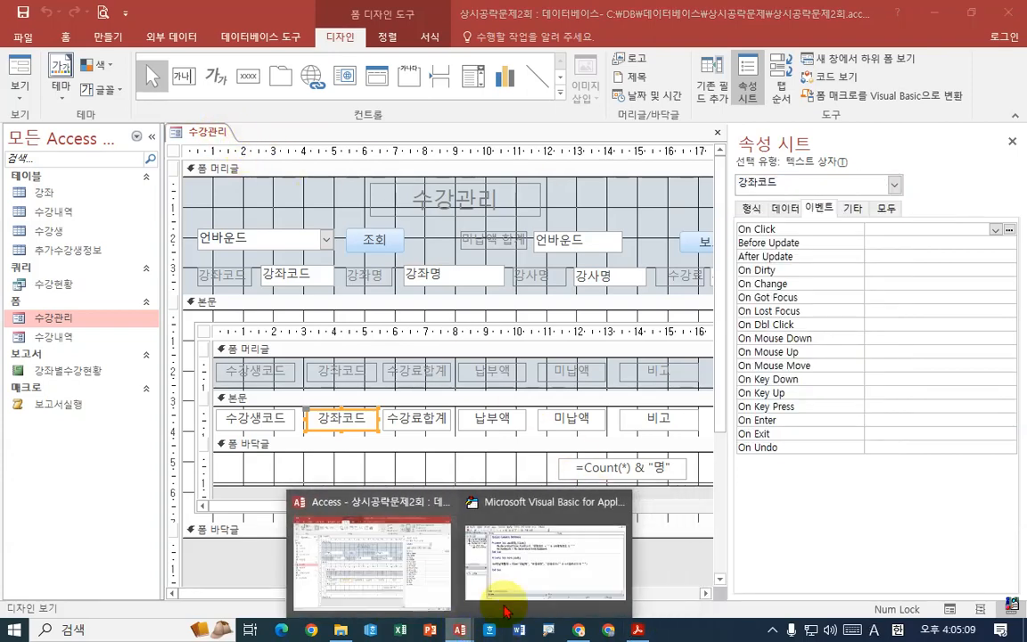
pyautogui.click(546, 533)
pyautogui.click(650, 305)
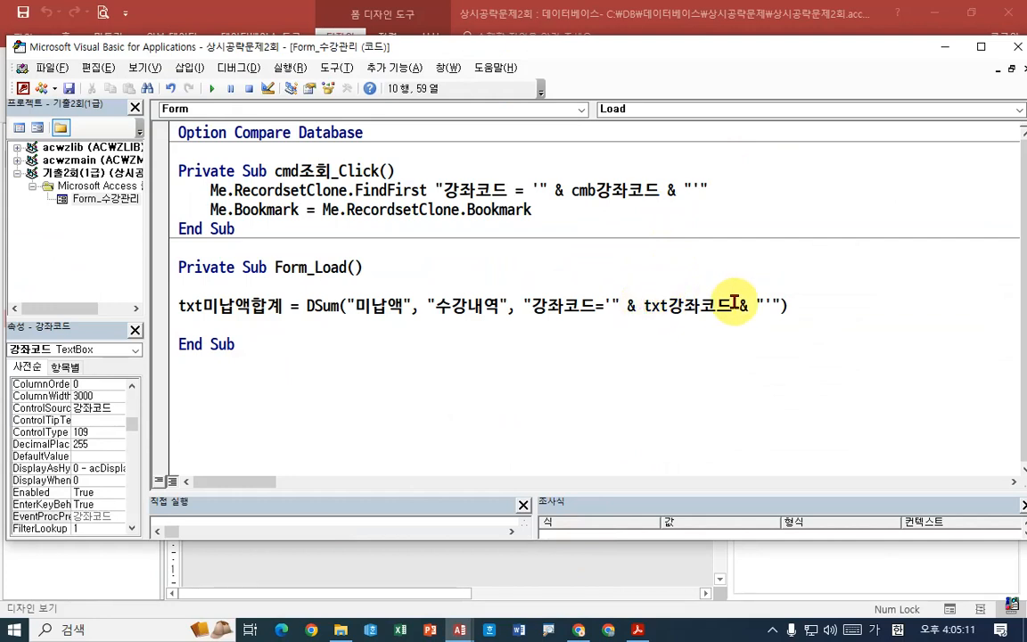
pyautogui.press('Delete')
pyautogui.press('Delete')
pyautogui.press('Delete')
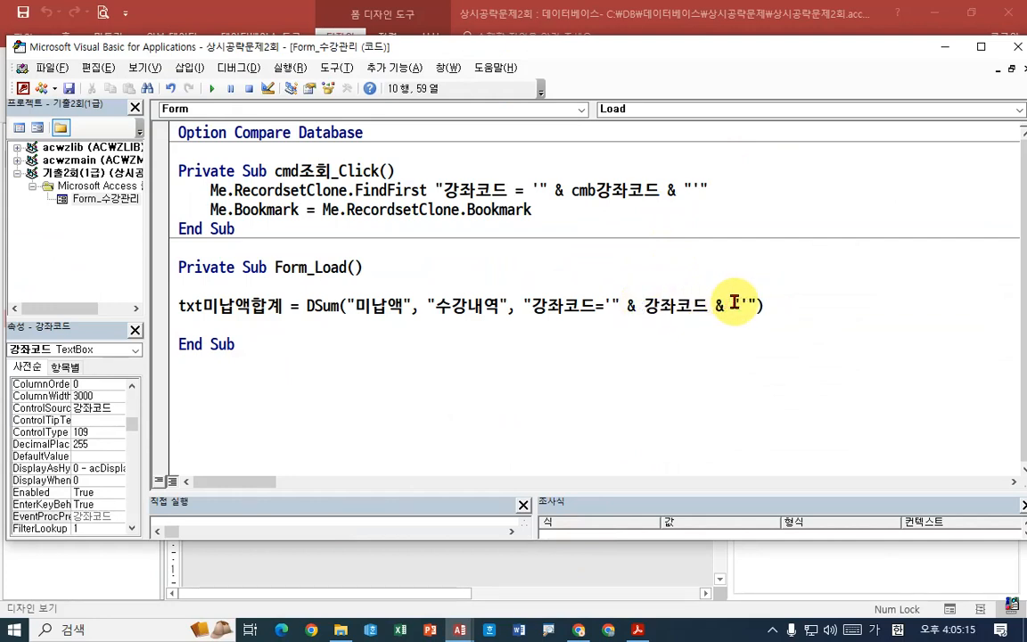
# - Close the code editor, save the corrected 수강관리 form and display it in Form view
pyautogui.click(1016, 47)
pyautogui.rightClick(205, 133)
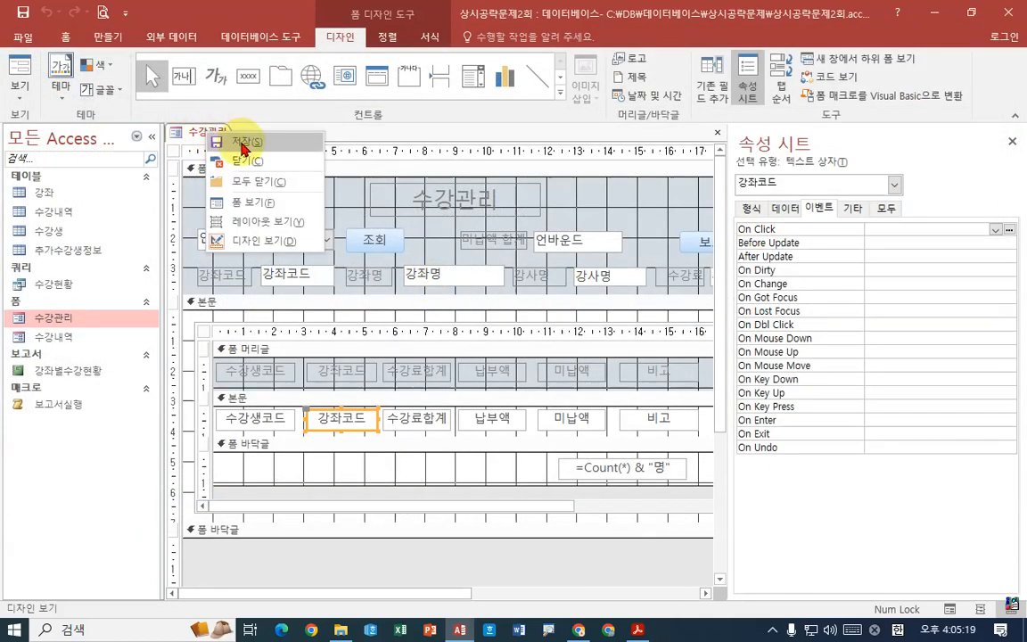
pyautogui.click(242, 144)
pyautogui.rightClick(214, 134)
pyautogui.click(243, 204)
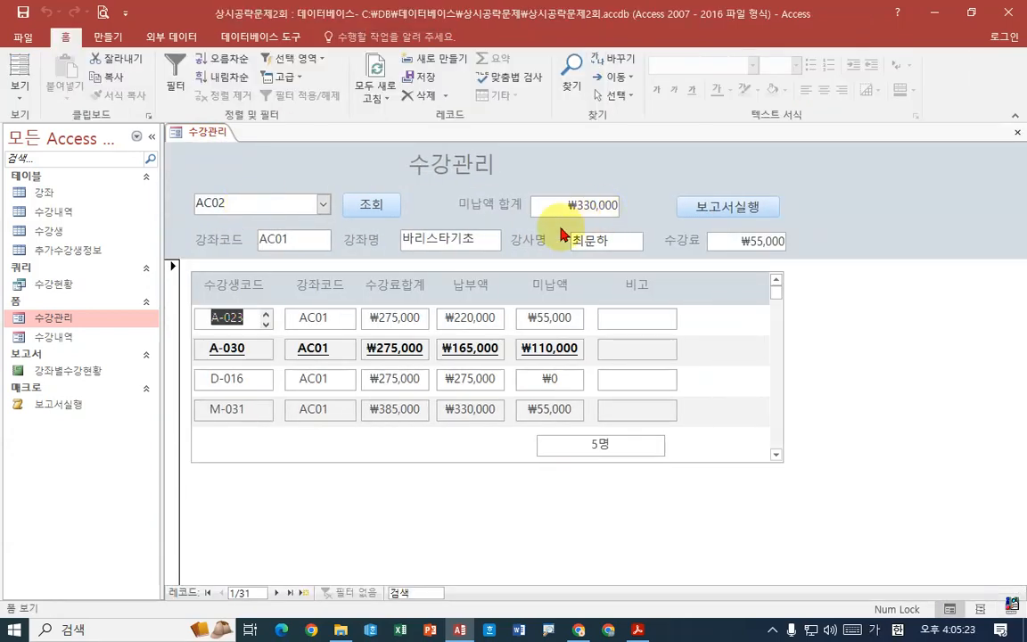
# - Choose CC01 in the course combo box and run the 조회 lookup to check the form
pyautogui.click(323, 204)
pyautogui.click(269, 292)
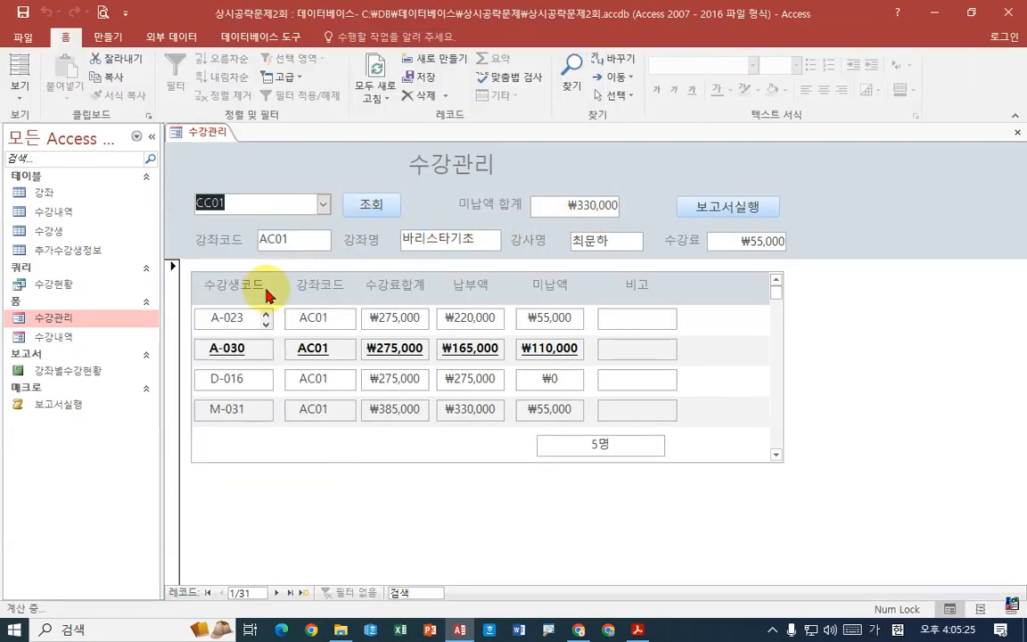
pyautogui.click(355, 212)
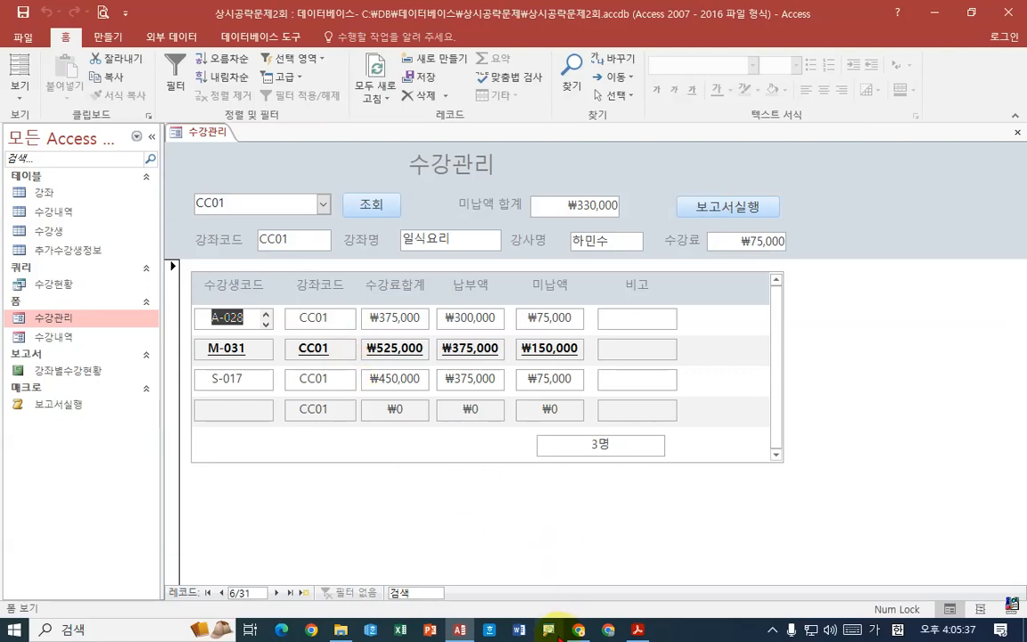
# - Switch to the Acrobat Reader PDF, reread the txt미납액합계 exercise and continue to the 문제4 query tasks
pyautogui.click(637, 630)
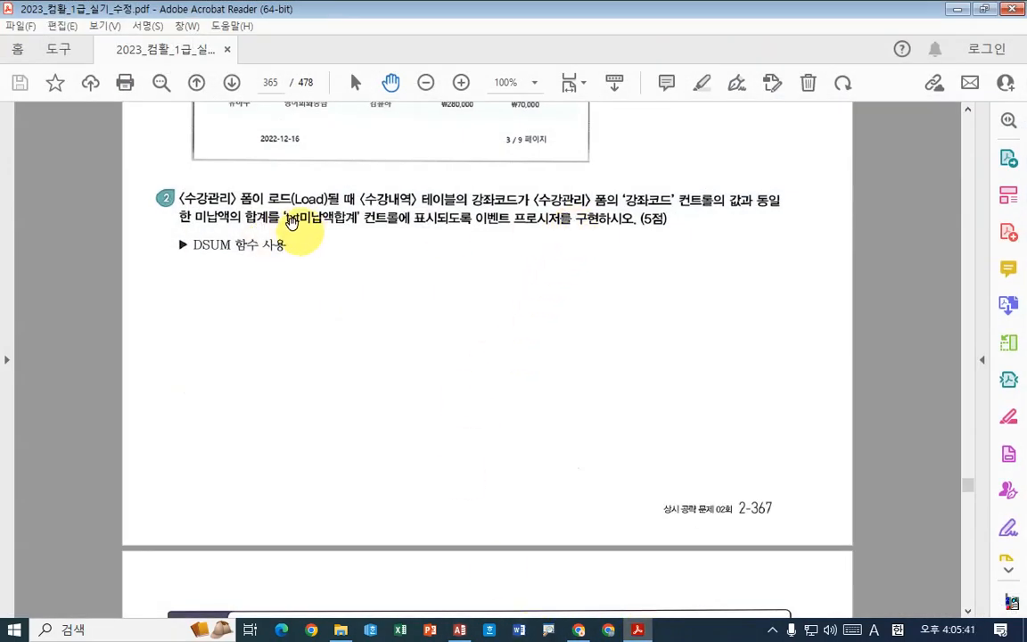
pyautogui.moveTo(286, 228); pyautogui.dragTo(345, 228)
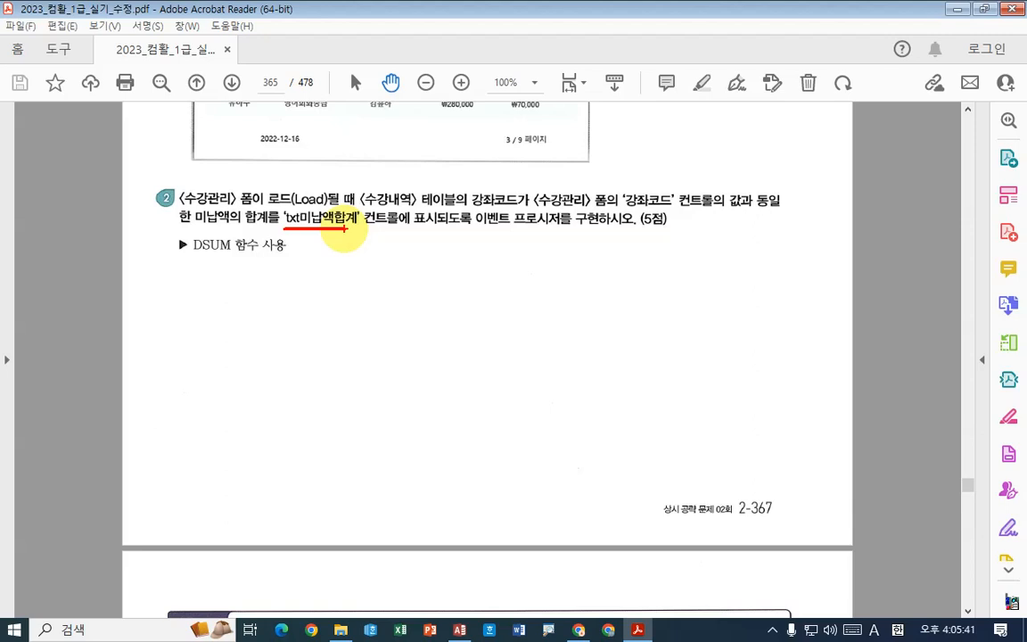
pyautogui.press('Escape')
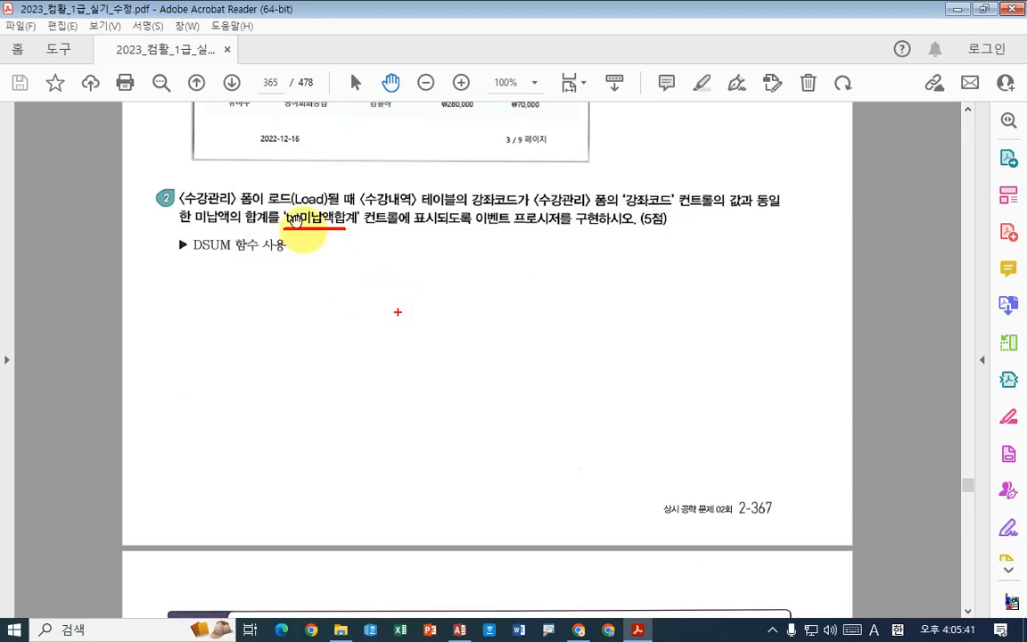
pyautogui.scroll(-15, 397, 355)
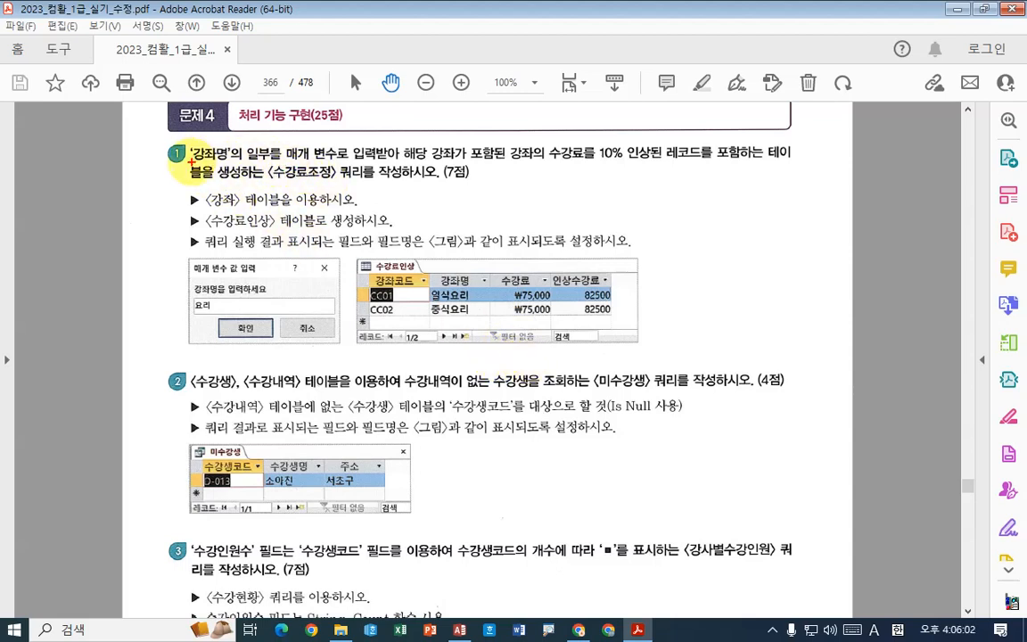
# - Examine the 수강료조정 query requirements in the first 문제4 task: partial 강좌명 parameter, 10% fee increase, source table and table to create
pyautogui.moveTo(190, 164); pyautogui.dragTo(219, 164)
pyautogui.moveTo(287, 163); pyautogui.dragTo(385, 163)
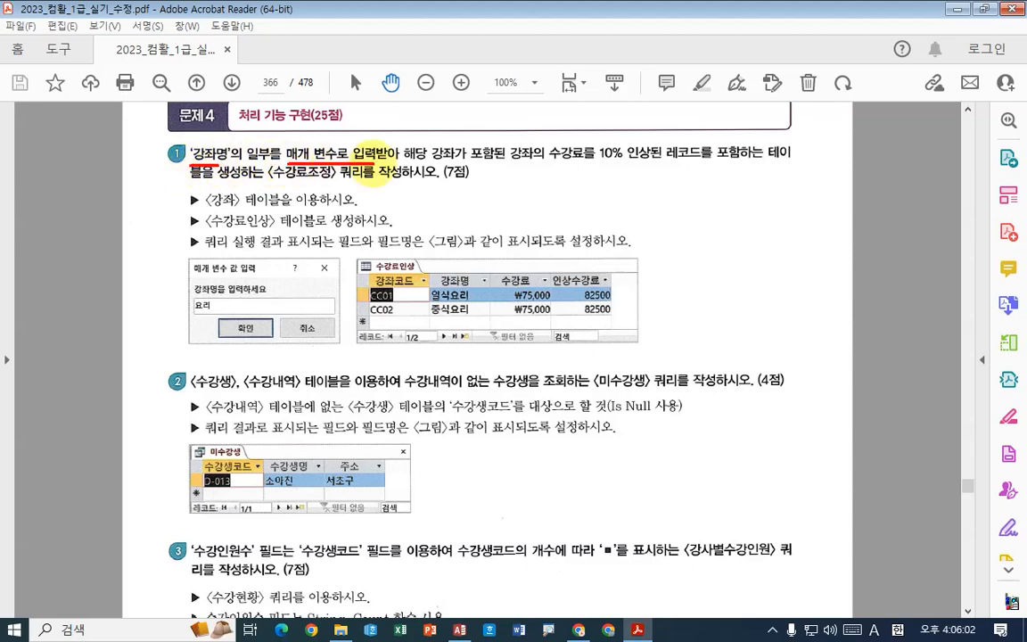
pyautogui.moveTo(323, 133)
pyautogui.mouseDown()
pyautogui.moveTo(329, 140)
pyautogui.moveTo(336, 131)
pyautogui.mouseUp()
pyautogui.moveTo(272, 155)
pyautogui.mouseDown()
pyautogui.moveTo(247, 166)
pyautogui.moveTo(271, 161)
pyautogui.mouseUp()
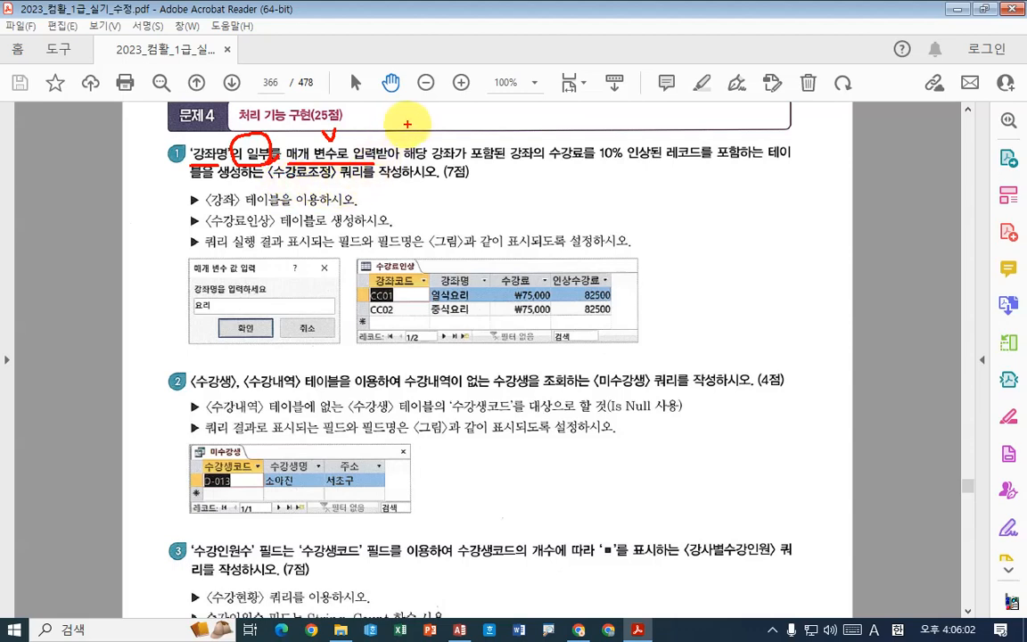
pyautogui.moveTo(409, 125); pyautogui.dragTo(397, 166)
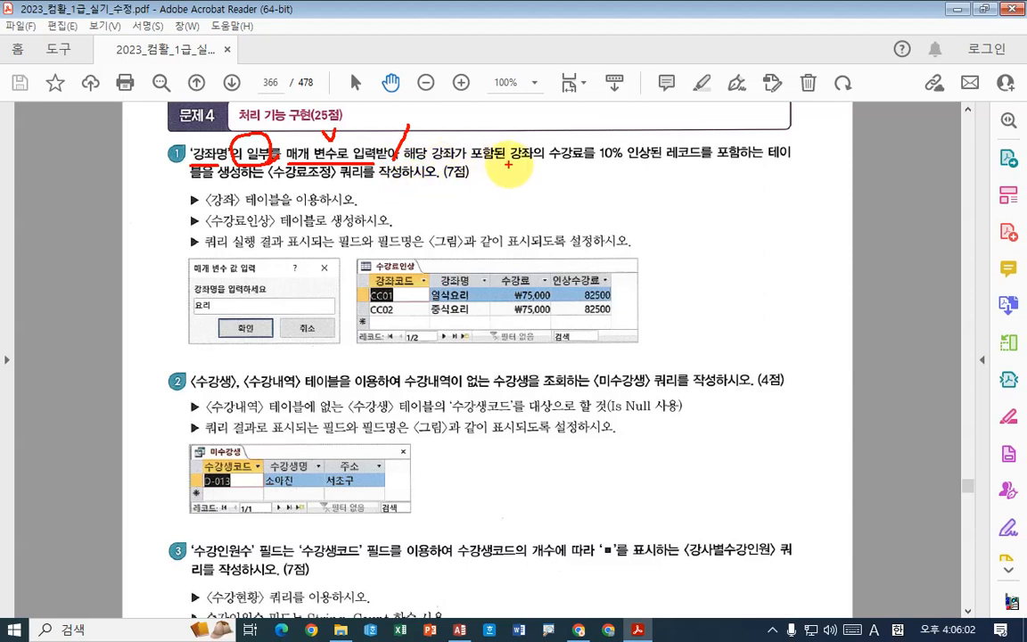
pyautogui.moveTo(540, 163); pyautogui.dragTo(647, 162)
pyautogui.moveTo(610, 130); pyautogui.dragTo(627, 124)
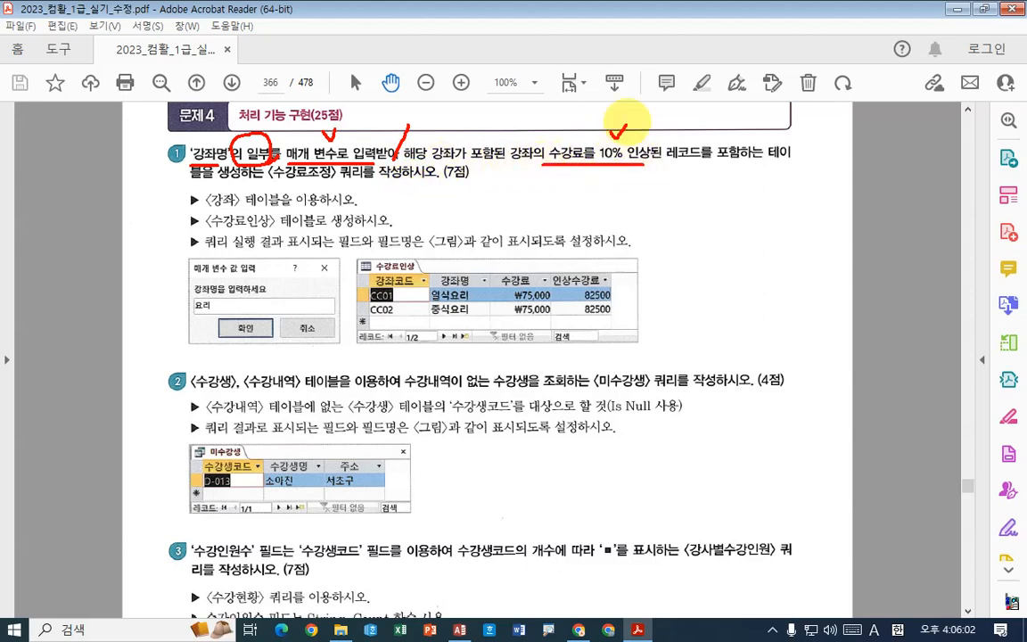
pyautogui.moveTo(667, 164); pyautogui.dragTo(778, 162)
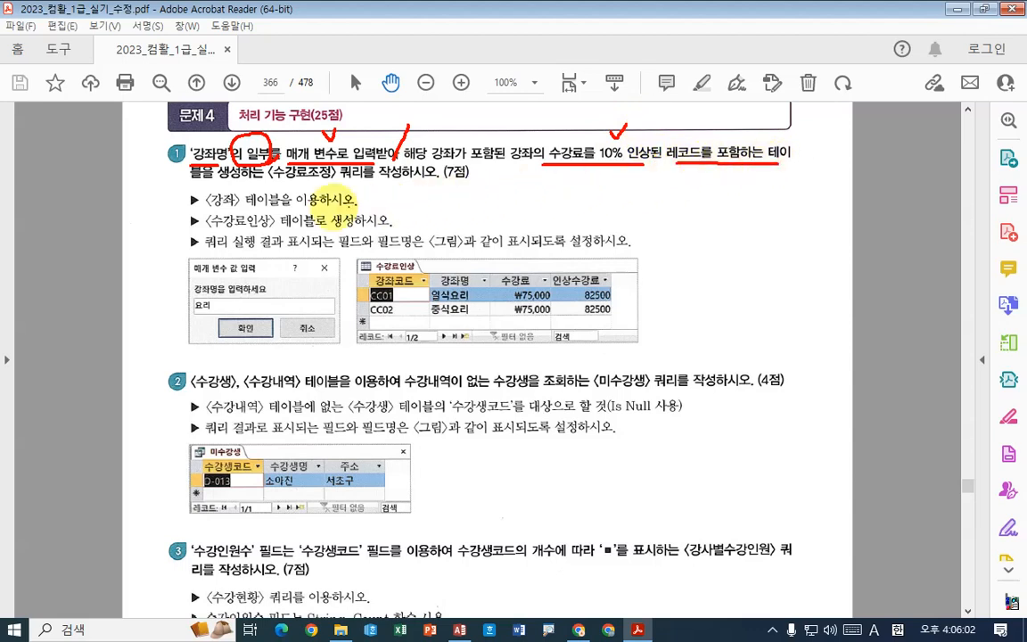
pyautogui.moveTo(191, 182); pyautogui.dragTo(405, 181)
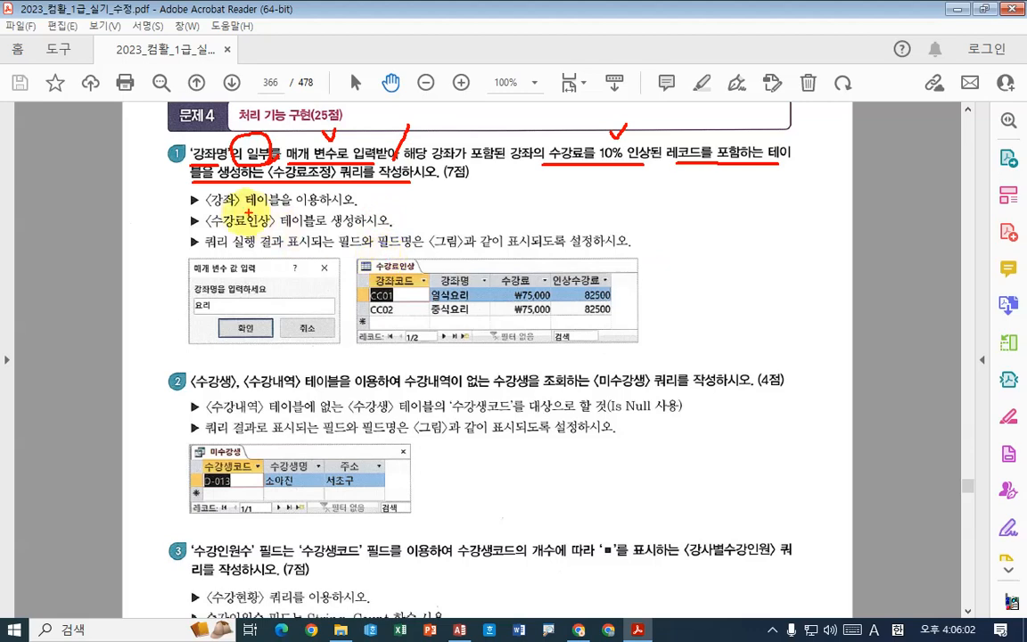
pyautogui.moveTo(196, 209); pyautogui.dragTo(359, 206)
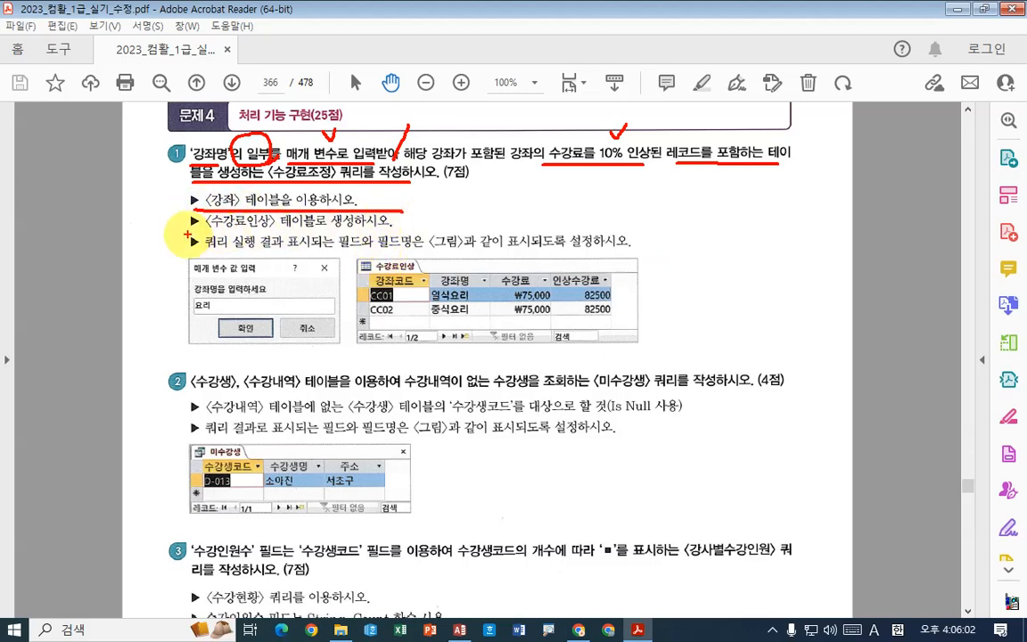
pyautogui.moveTo(191, 231)
pyautogui.mouseDown()
pyautogui.moveTo(392, 231)
pyautogui.moveTo(445, 198)
pyautogui.mouseUp()
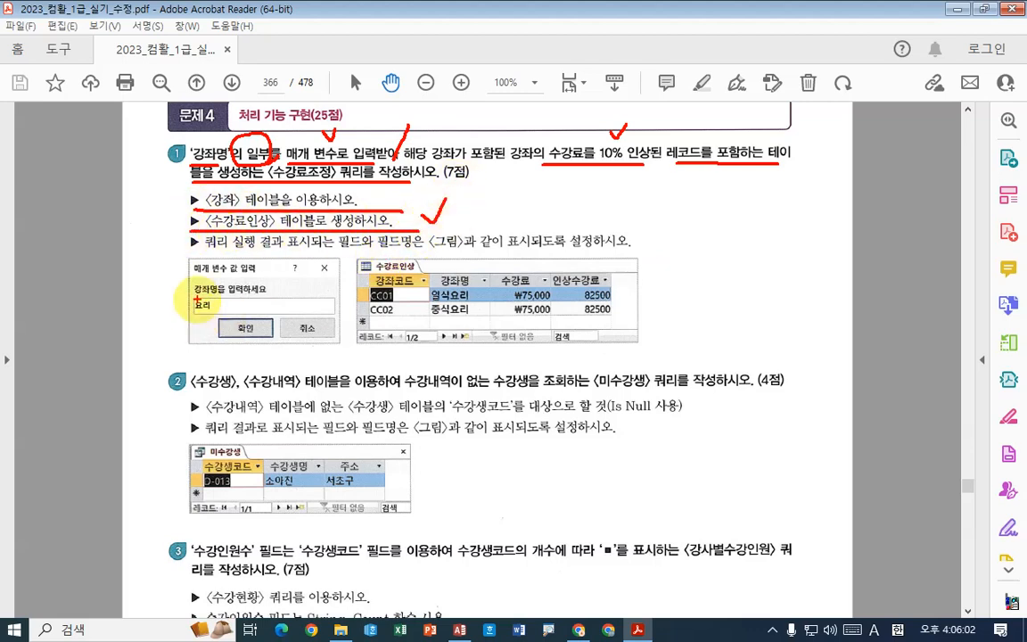
# - Examine the sample parameter prompt and the expected 수강료인상 result, focusing on the wildcard match and the 수강료 and 인상수강료 fields
pyautogui.moveTo(212, 314); pyautogui.dragTo(223, 303)
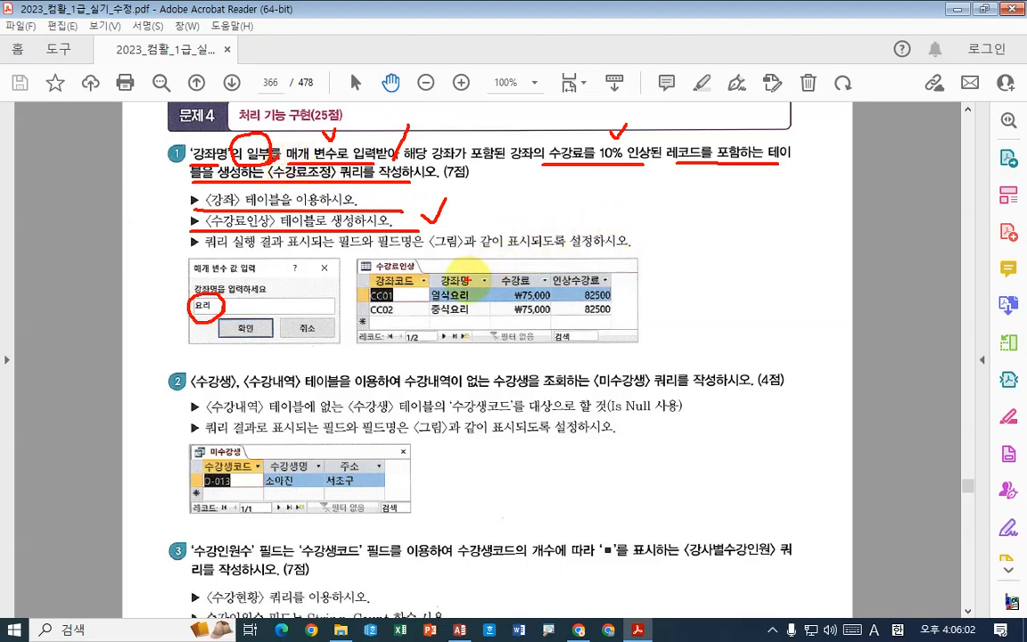
pyautogui.moveTo(521, 197); pyautogui.dragTo(540, 218)
pyautogui.moveTo(540, 197); pyautogui.dragTo(520, 218)
pyautogui.moveTo(636, 189)
pyautogui.mouseDown()
pyautogui.moveTo(665, 216)
pyautogui.moveTo(638, 217)
pyautogui.mouseUp()
pyautogui.moveTo(584, 195)
pyautogui.mouseDown()
pyautogui.moveTo(606, 184)
pyautogui.moveTo(585, 189)
pyautogui.moveTo(627, 198)
pyautogui.moveTo(611, 211)
pyautogui.mouseUp()
pyautogui.moveTo(621, 202)
pyautogui.mouseDown()
pyautogui.moveTo(617, 212)
pyautogui.moveTo(637, 213)
pyautogui.mouseUp()
pyautogui.moveTo(640, 185); pyautogui.dragTo(638, 232)
pyautogui.moveTo(640, 207)
pyautogui.mouseDown()
pyautogui.moveTo(673, 201)
pyautogui.moveTo(680, 227)
pyautogui.moveTo(696, 228)
pyautogui.mouseUp()
pyautogui.moveTo(697, 206)
pyautogui.mouseDown()
pyautogui.moveTo(714, 228)
pyautogui.moveTo(715, 216)
pyautogui.mouseUp()
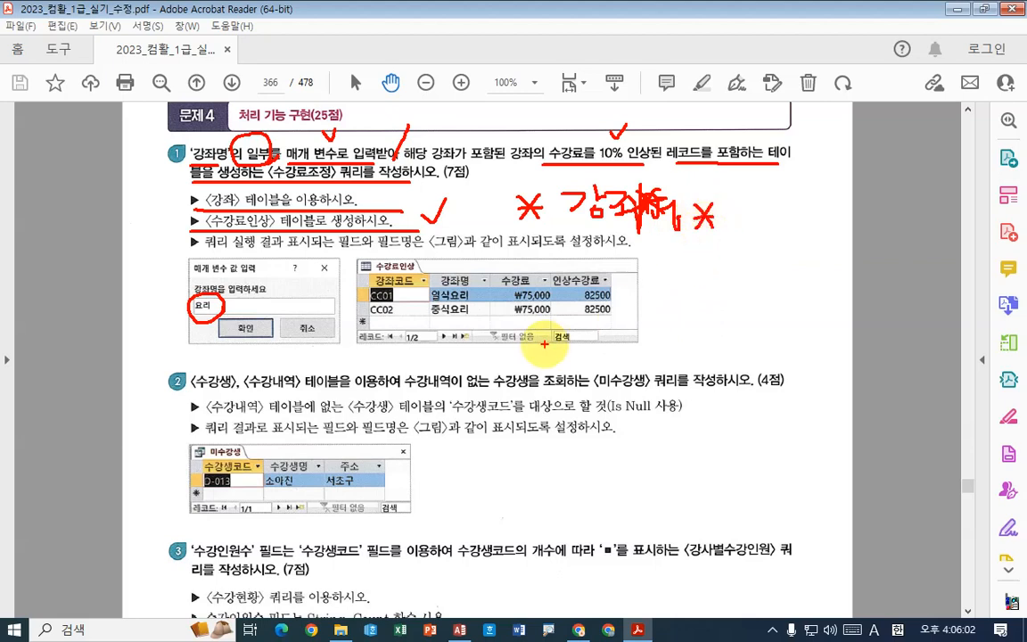
pyautogui.moveTo(513, 263); pyautogui.dragTo(533, 260)
pyautogui.moveTo(583, 260)
pyautogui.mouseDown()
pyautogui.moveTo(593, 269)
pyautogui.moveTo(610, 253)
pyautogui.mouseUp()
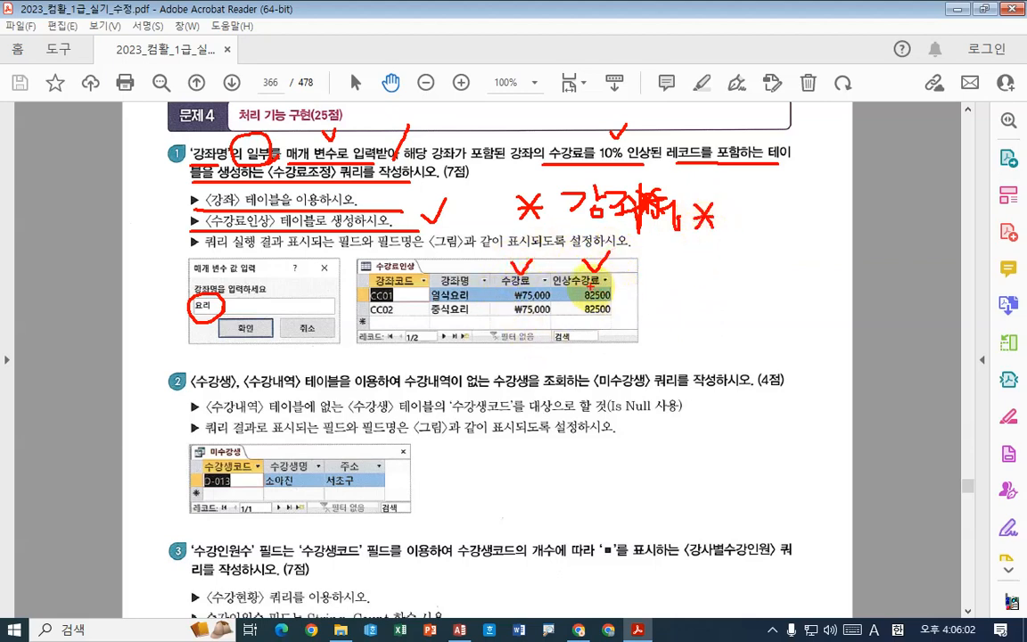
pyautogui.moveTo(562, 267)
pyautogui.mouseDown()
pyautogui.moveTo(635, 277)
pyautogui.moveTo(584, 332)
pyautogui.mouseUp()
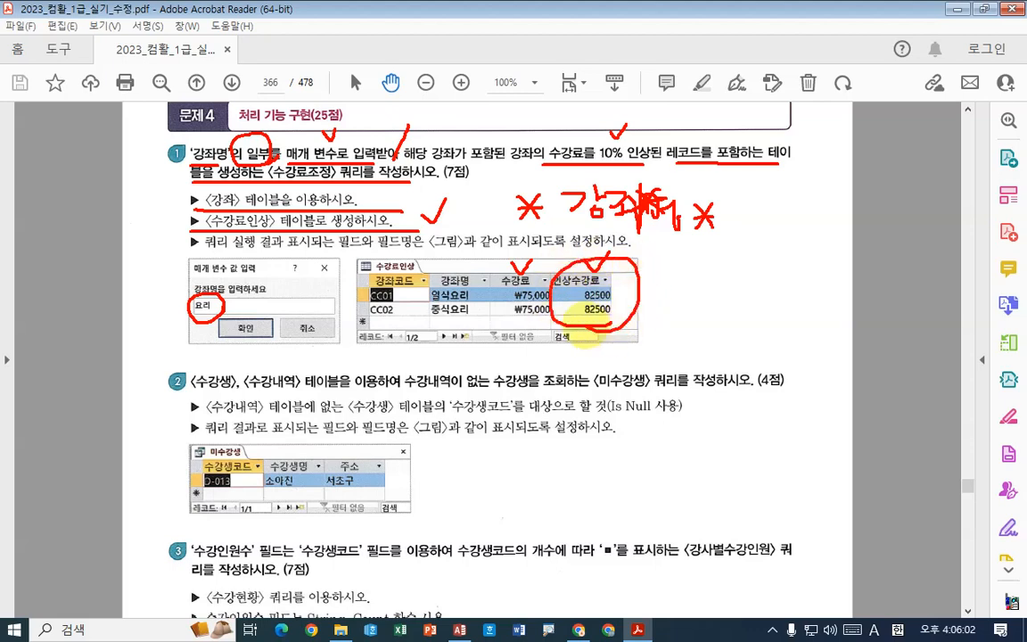
pyautogui.moveTo(506, 279)
pyautogui.mouseDown()
pyautogui.moveTo(586, 263)
pyautogui.moveTo(566, 266)
pyautogui.mouseUp()
pyautogui.moveTo(608, 164)
pyautogui.mouseDown()
pyautogui.moveTo(594, 168)
pyautogui.moveTo(602, 165)
pyautogui.mouseUp()
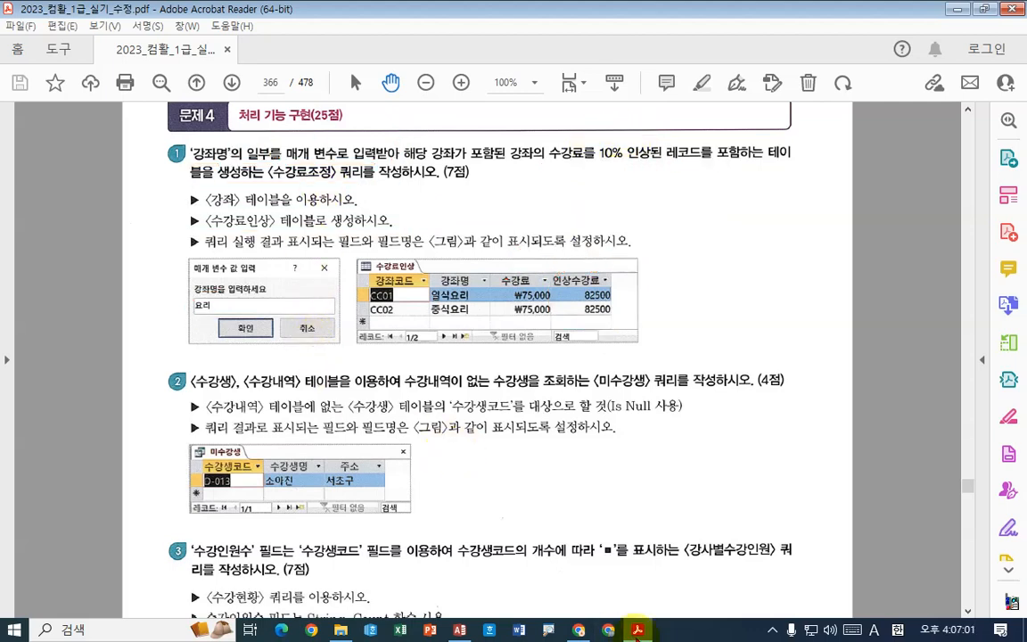
# - Switch to Access and close the 수강관리 form
pyautogui.moveTo(638, 629)
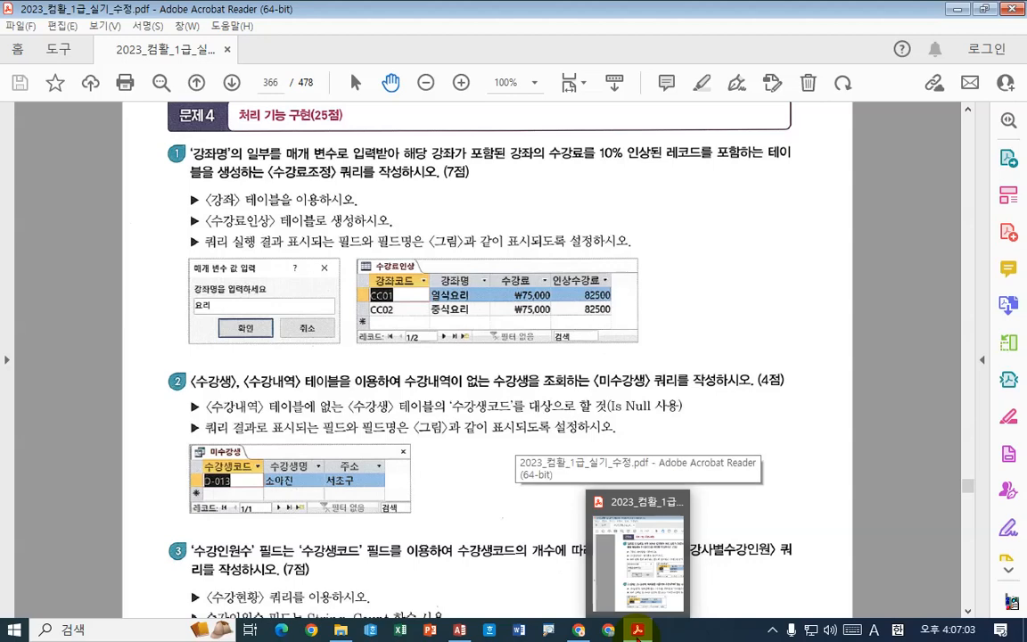
pyautogui.click(639, 632)
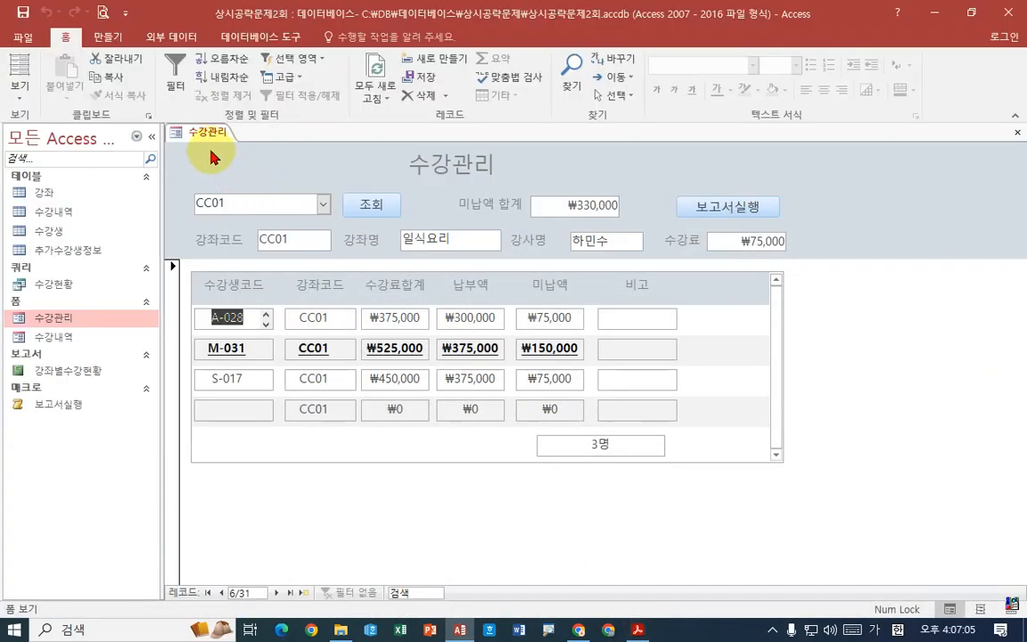
pyautogui.rightClick(210, 133)
pyautogui.click(250, 164)
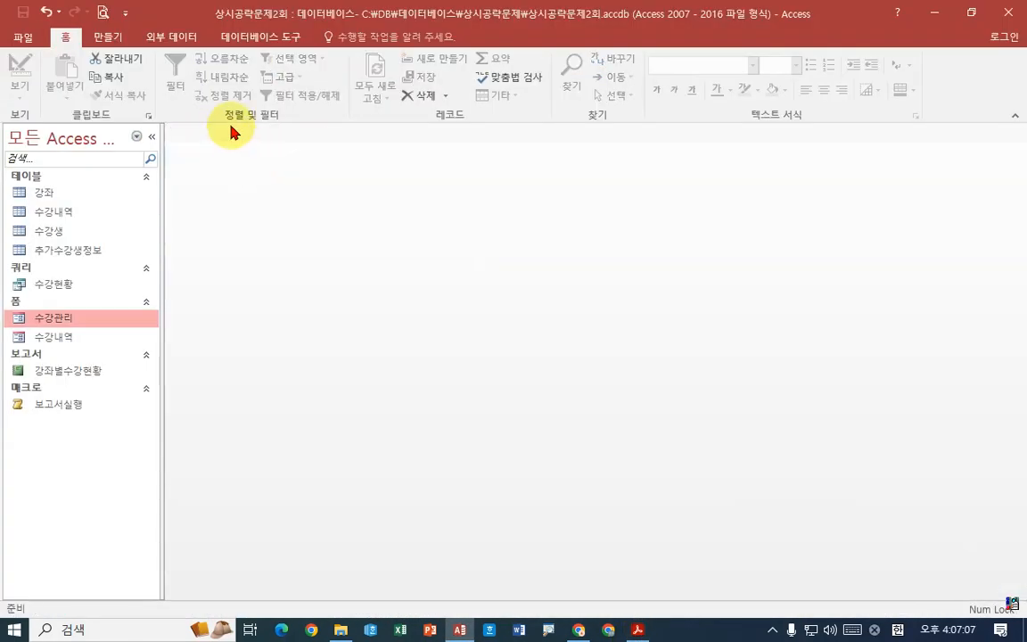
# - Create a new query in Design view and add the 강좌 table as its source
pyautogui.click(113, 41)
pyautogui.click(251, 81)
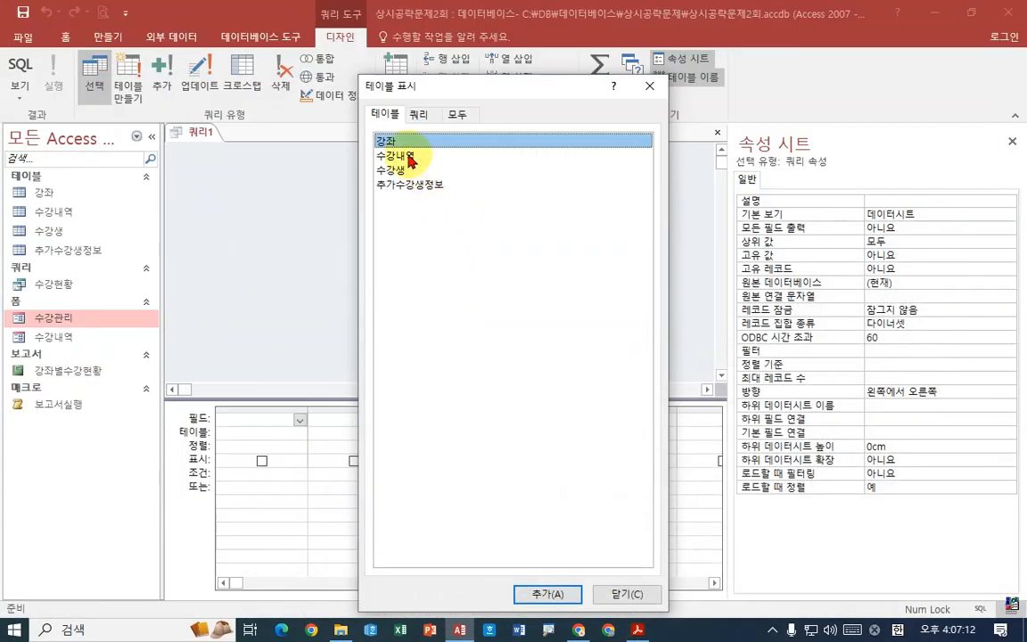
pyautogui.doubleClick(385, 140)
pyautogui.click(613, 593)
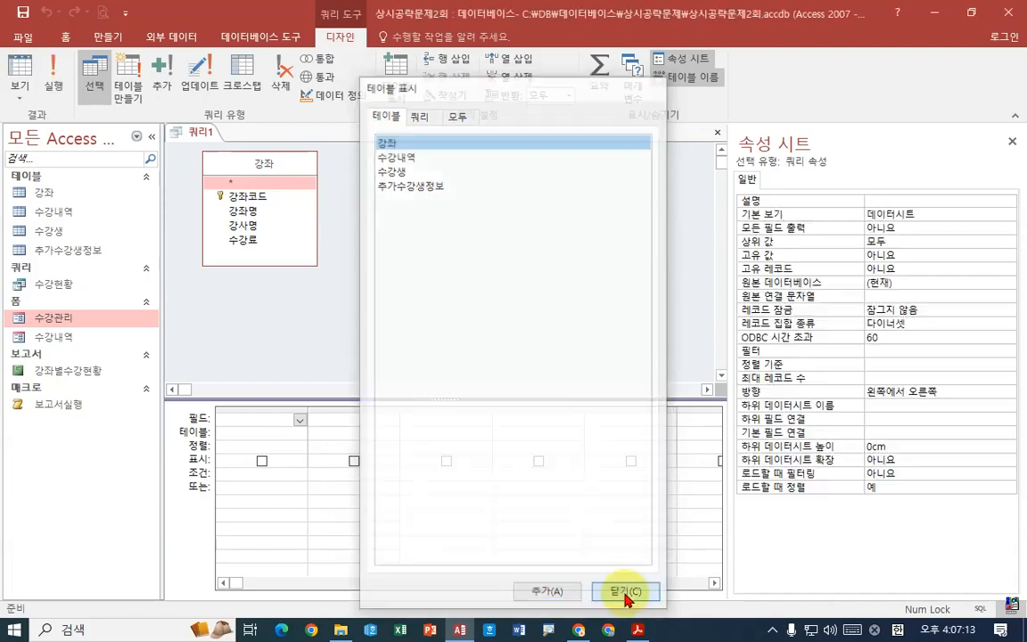
# - Add the 강좌코드, 강좌명 and 수강료 fields to the query grid, checking the field order against the PDF task
pyautogui.click(638, 630)
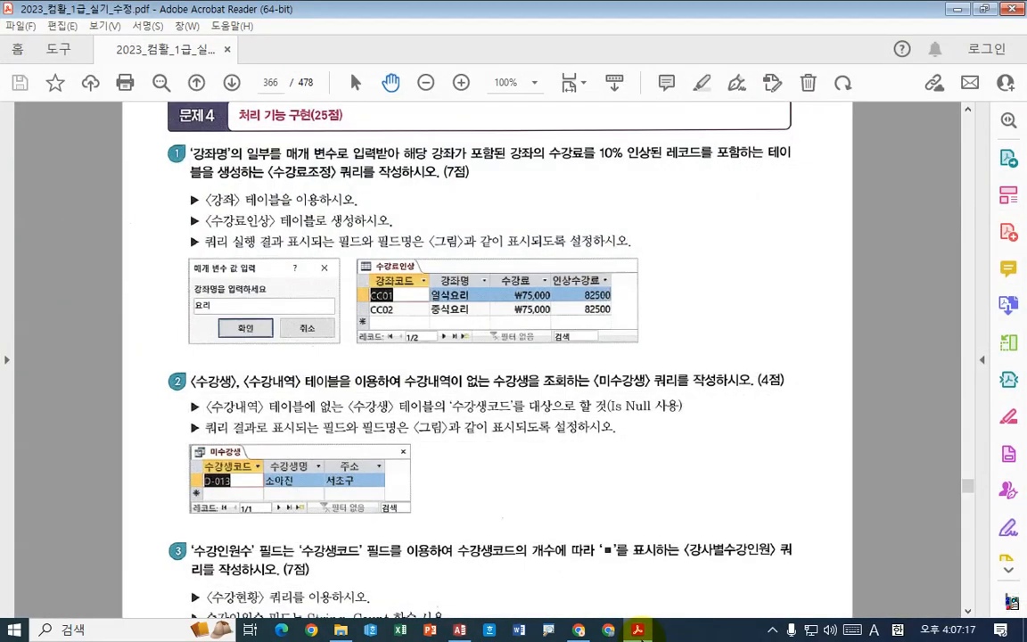
pyautogui.click(637, 630)
pyautogui.doubleClick(255, 197)
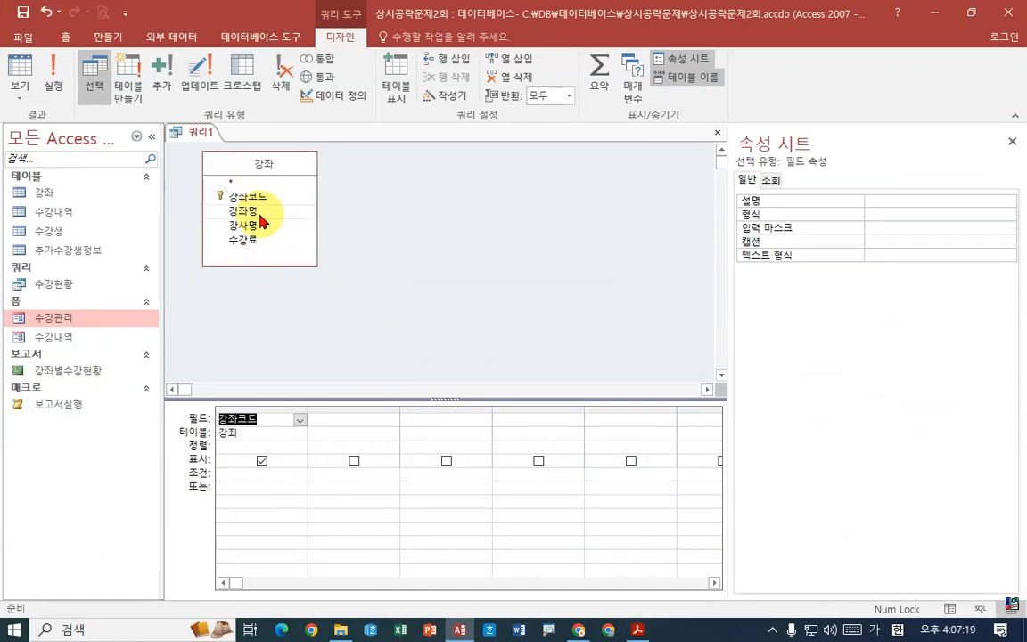
pyautogui.doubleClick(257, 211)
pyautogui.click(638, 630)
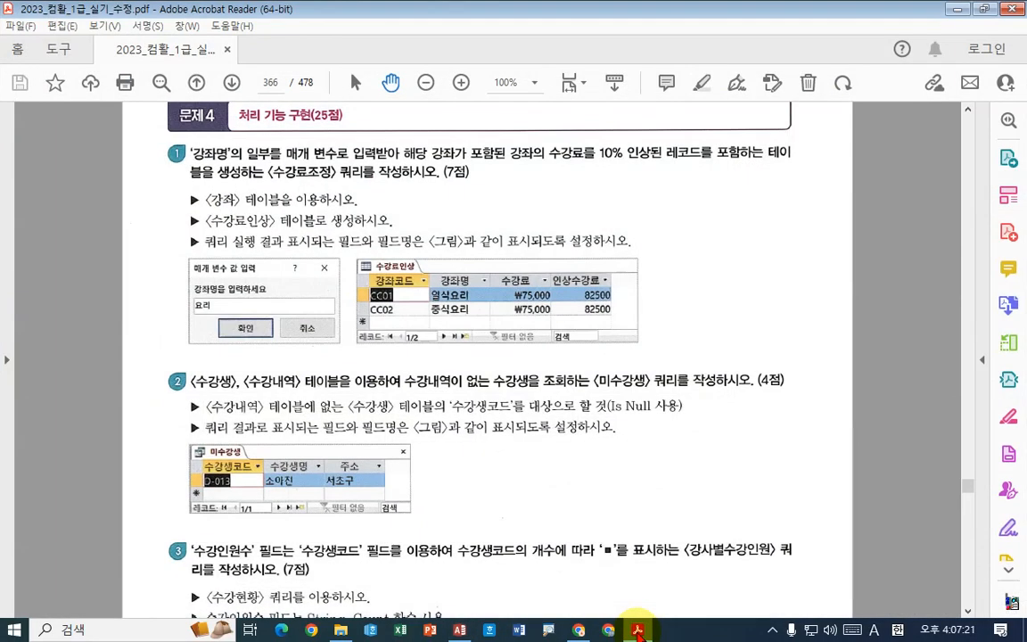
pyautogui.click(638, 630)
pyautogui.click(251, 241)
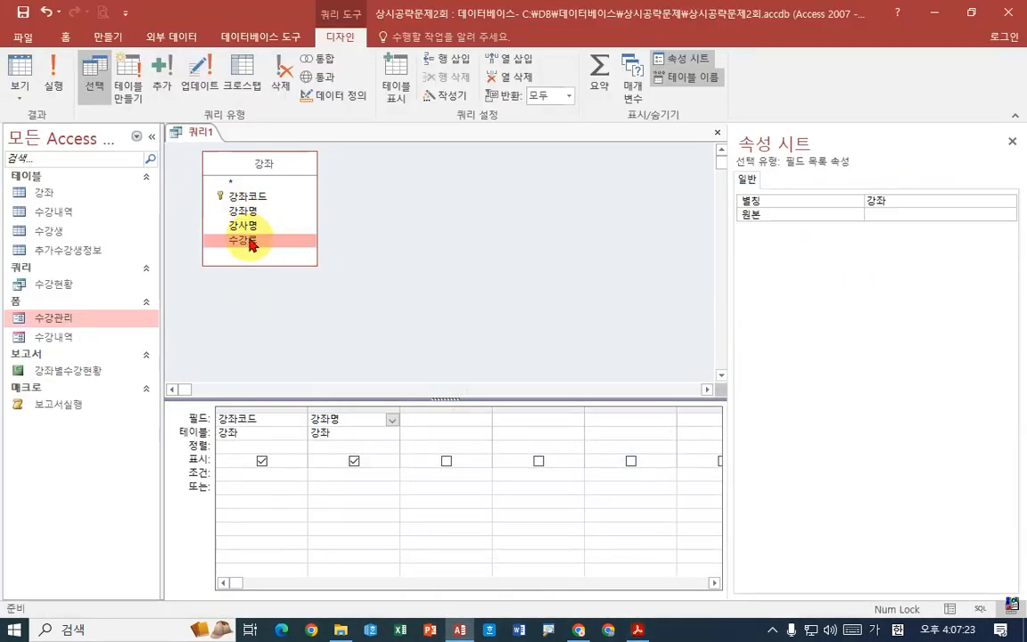
pyautogui.doubleClick(252, 240)
# - Open the Expression Builder for the query's fourth column and enter 인상수강료 as the calculated field's name, as given in the PDF
pyautogui.click(637, 630)
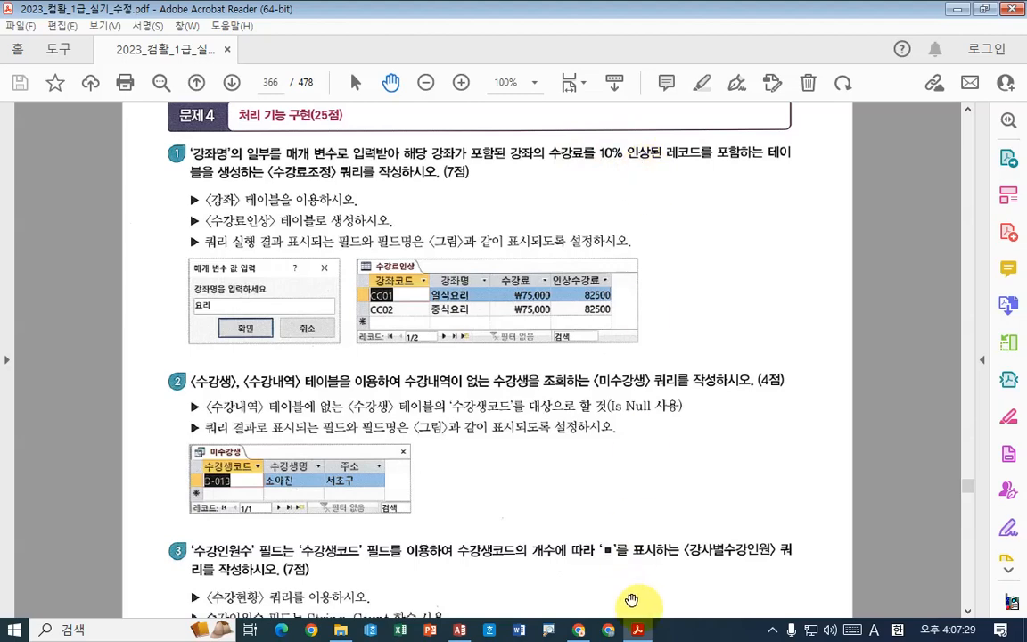
pyautogui.click(460, 630)
pyautogui.click(544, 420)
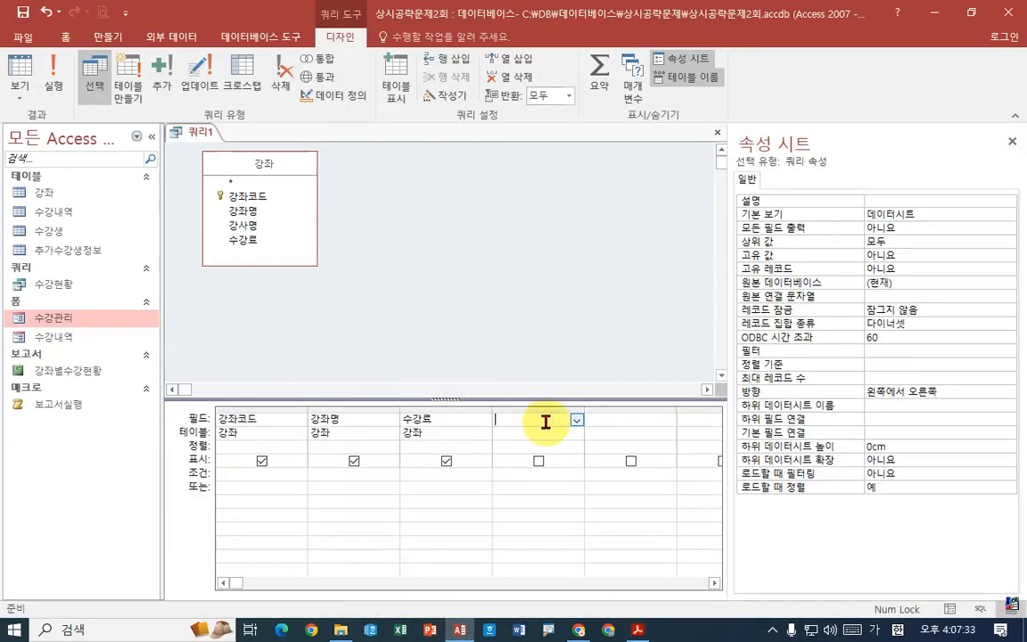
pyautogui.rightClick(546, 422)
pyautogui.click(504, 544)
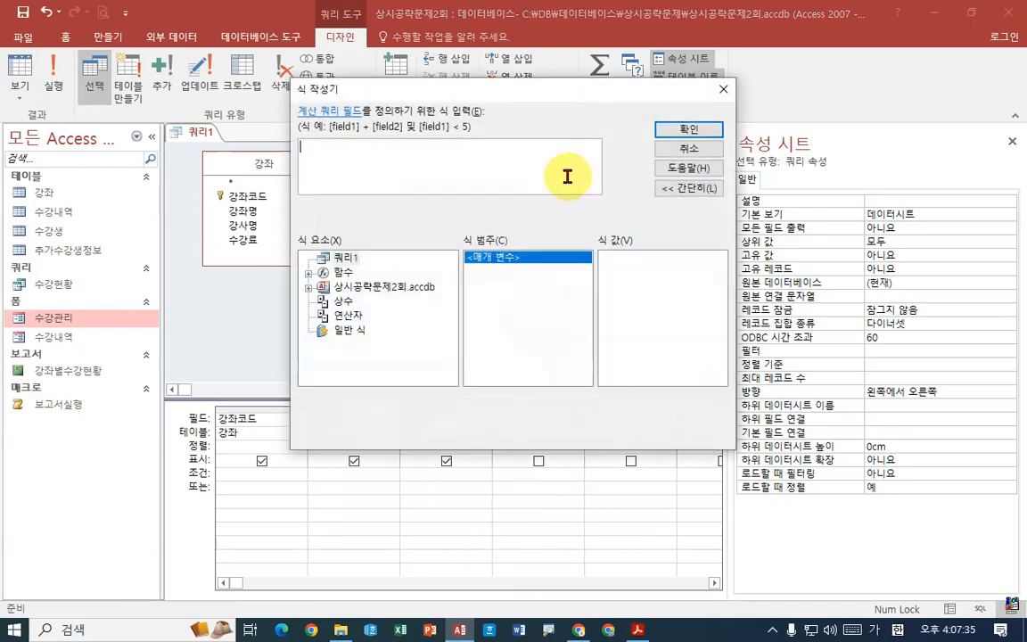
pyautogui.moveTo(557, 98); pyautogui.dragTo(636, 47)
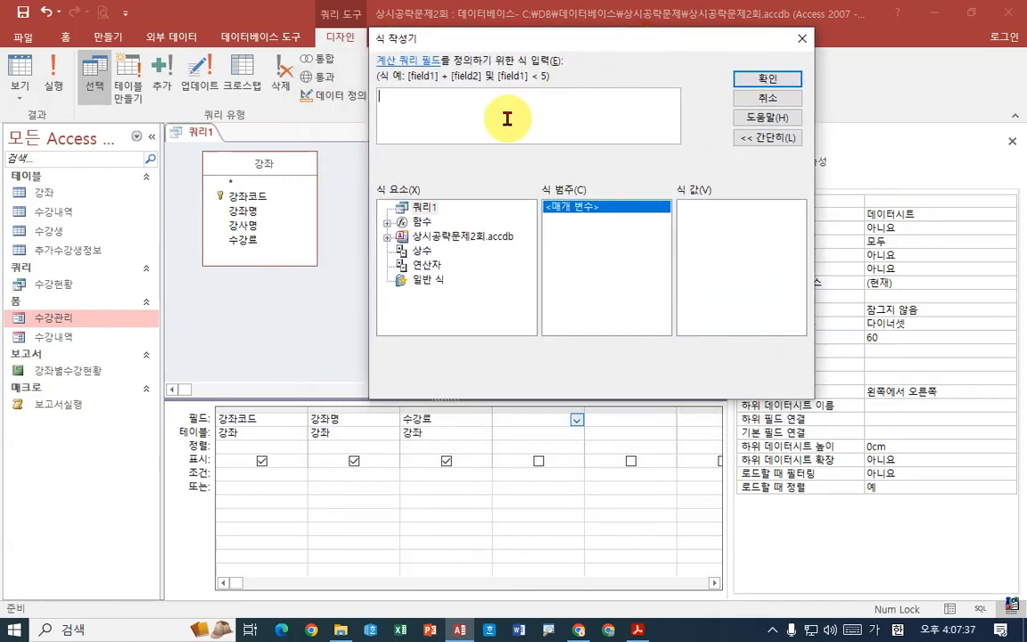
pyautogui.write('수강')
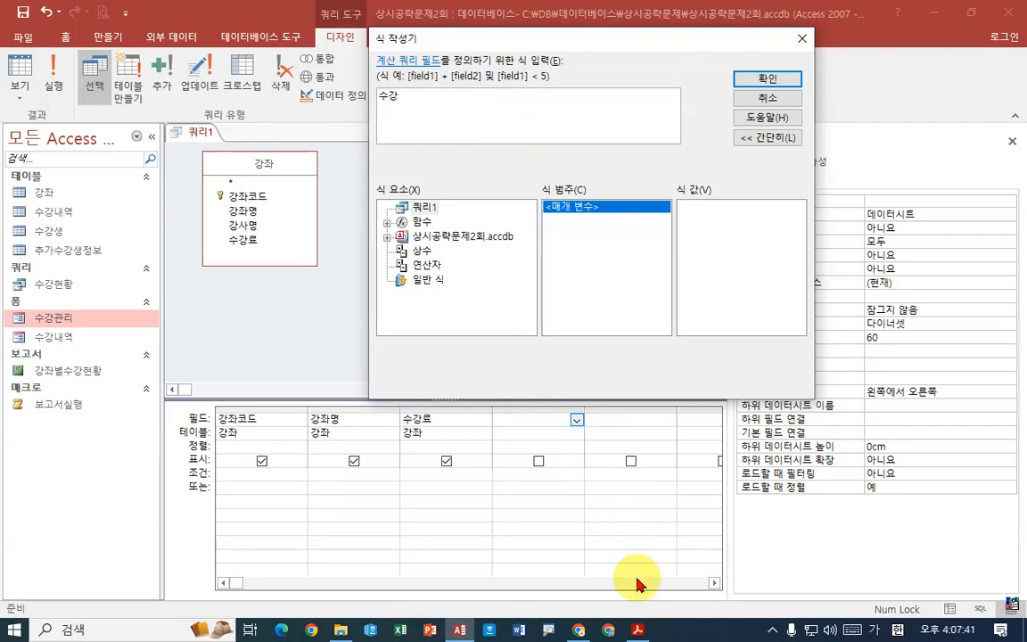
pyautogui.click(638, 631)
pyautogui.click(638, 629)
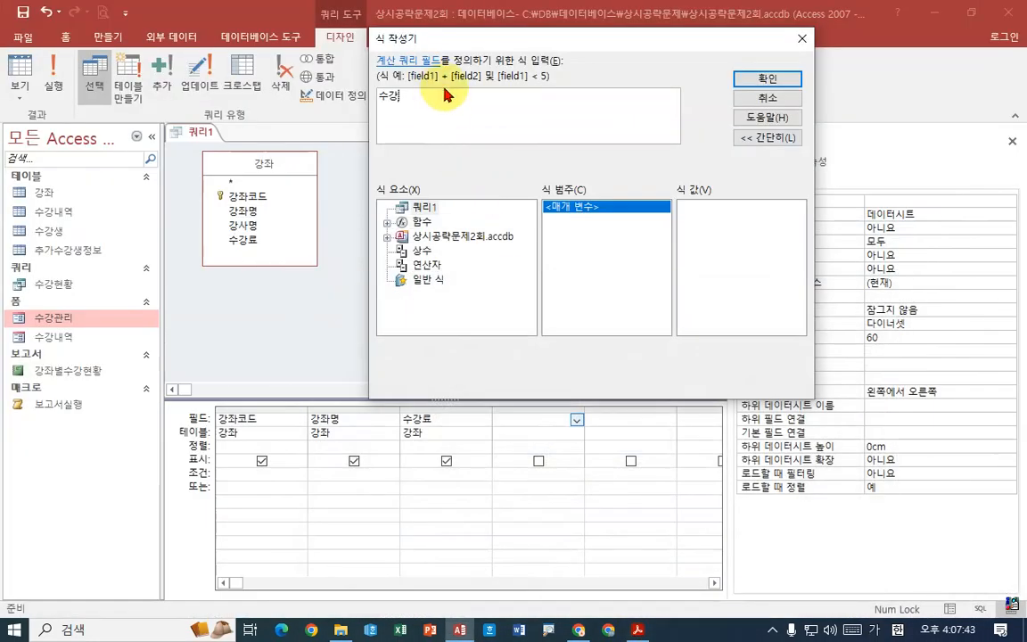
pyautogui.moveTo(438, 103); pyautogui.dragTo(178, 101)
pyautogui.write('인상')
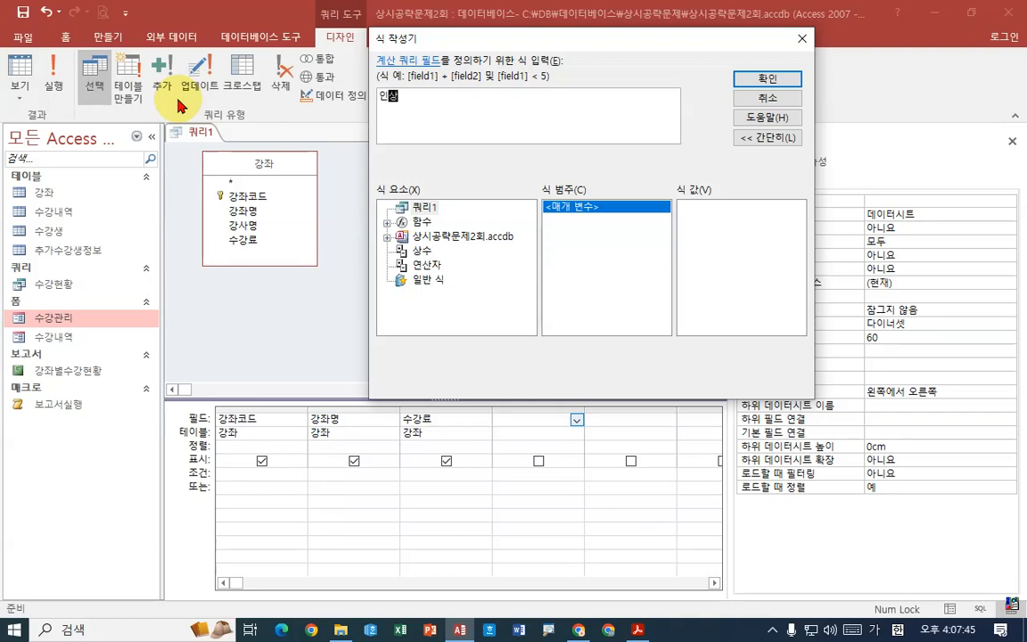
pyautogui.write('ㄱ수강료')
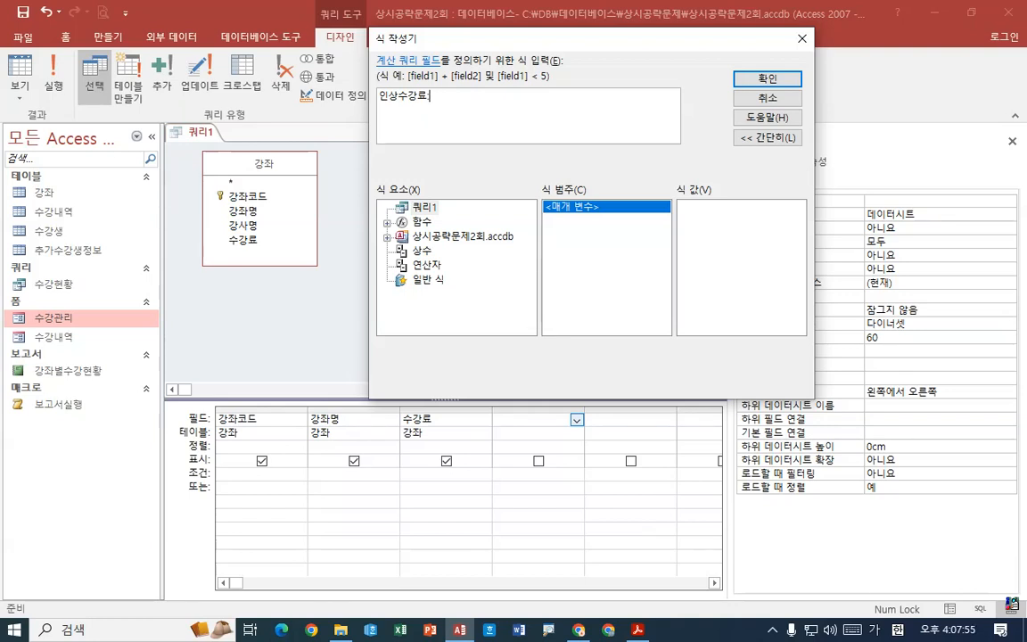
# - Define the 인상수강료 field as 수강료*1.1 and confirm the expression
pyautogui.write(':수')
pyautogui.write('강ㄹ')
pyautogui.write('ㅛ')
pyautogui.write('*1.1')
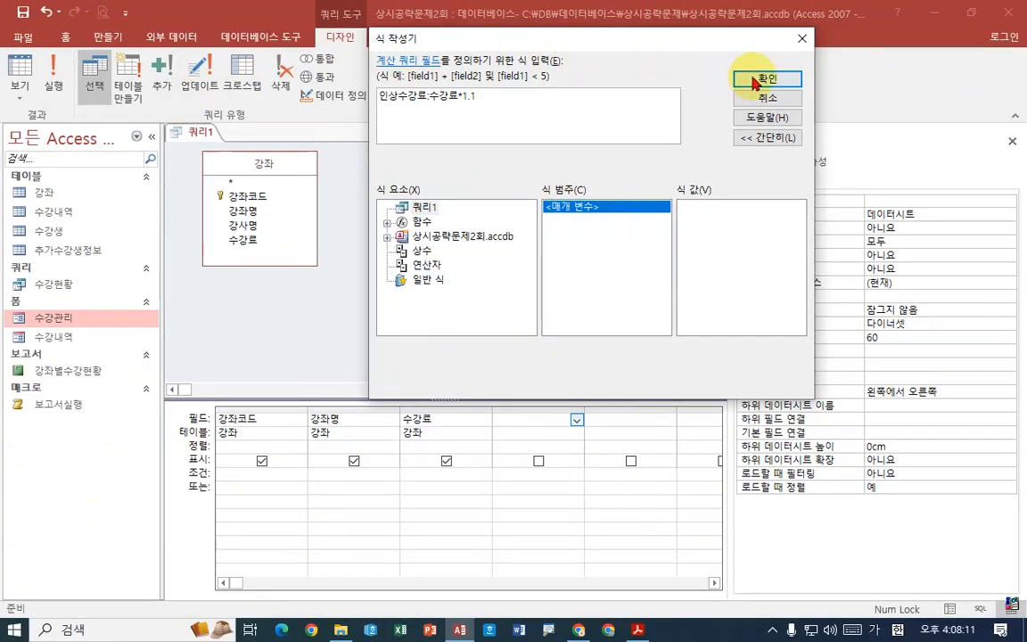
pyautogui.click(770, 76)
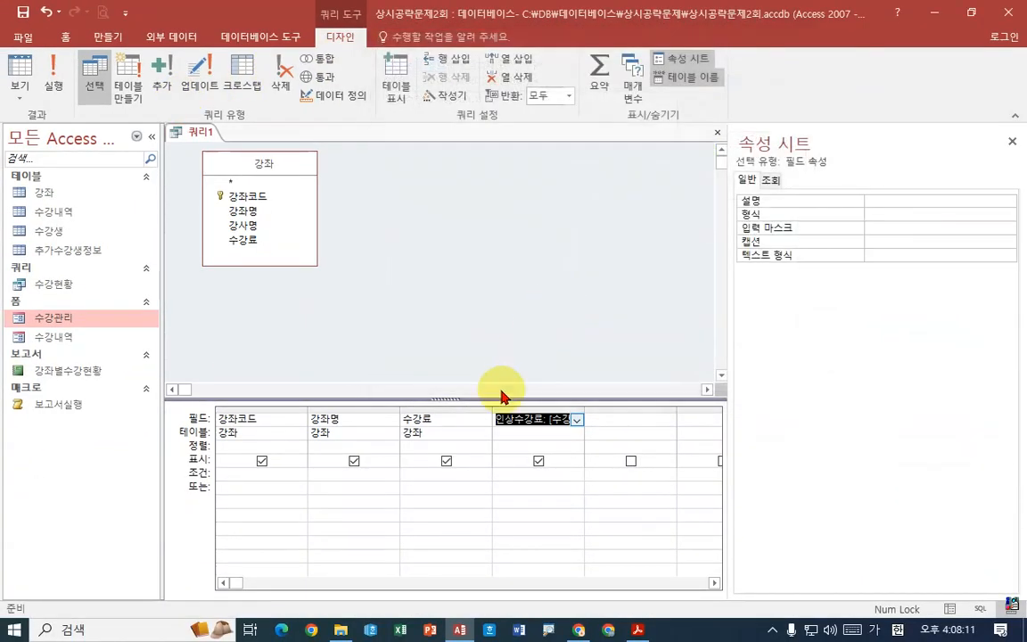
# - Run the query and inspect the calculated 인상수강료 column in Datasheet view
pyautogui.click(53, 71)
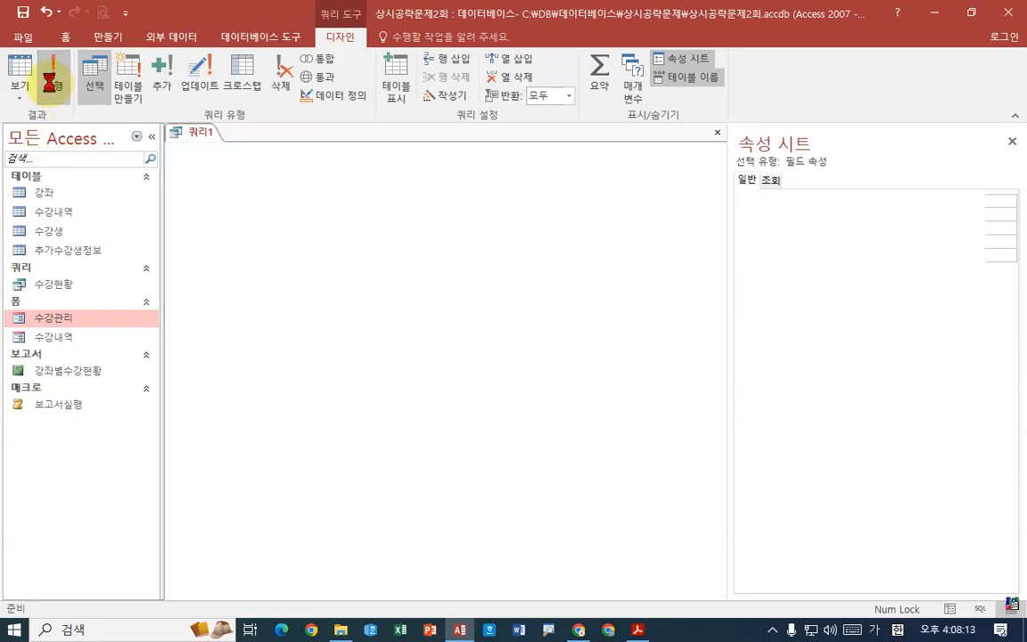
pyautogui.moveTo(374, 172); pyautogui.dragTo(463, 171)
pyautogui.click(462, 169)
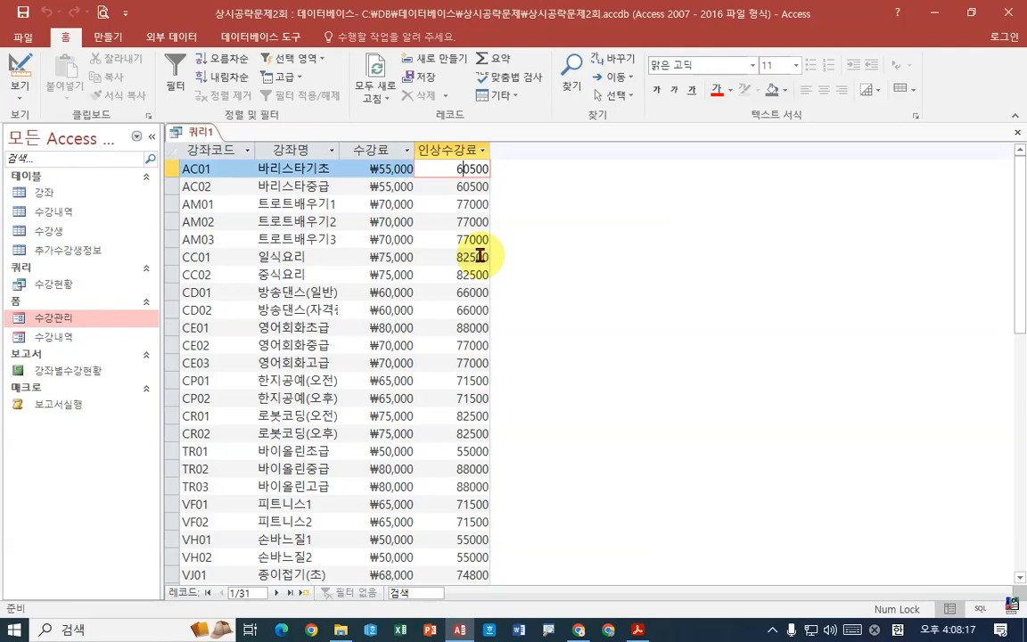
pyautogui.click(444, 150)
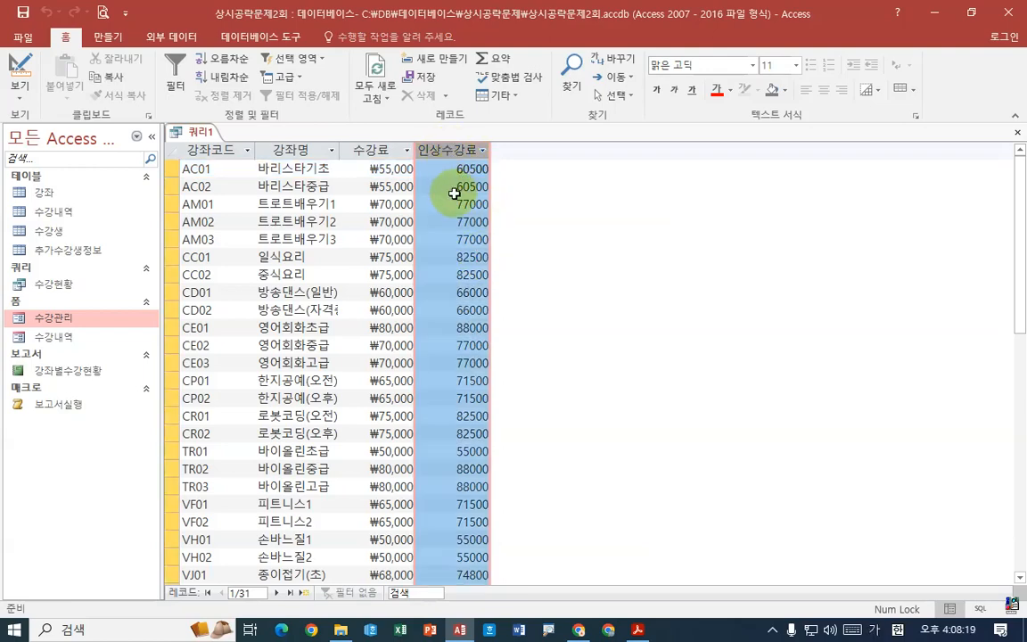
# - Look through the query's records and fit the 강좌명 column width to its contents
pyautogui.scroll(-6, 333, 225)
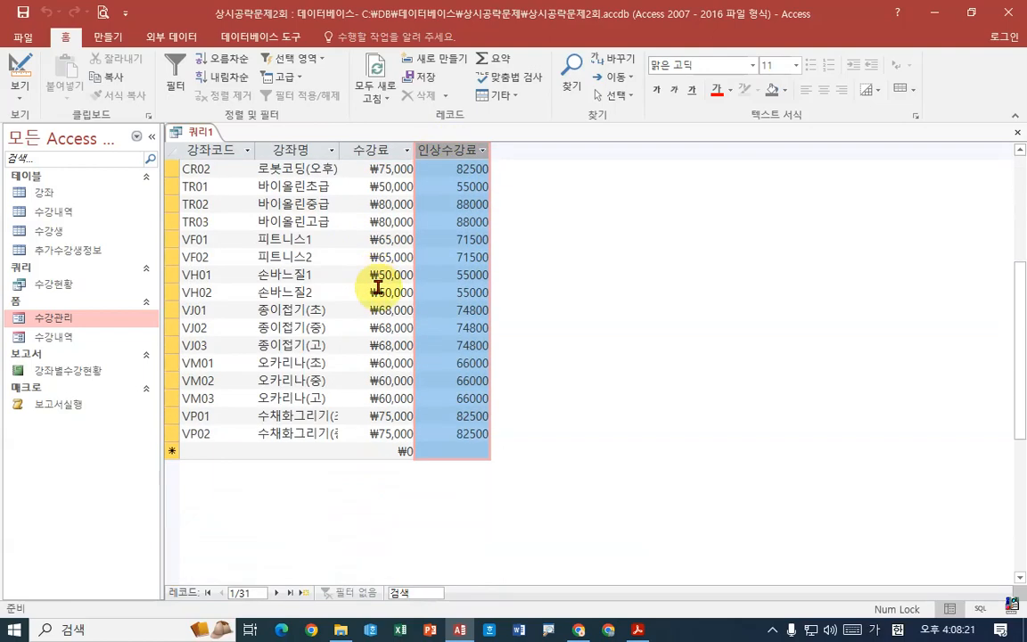
pyautogui.scroll(6, 268, 437)
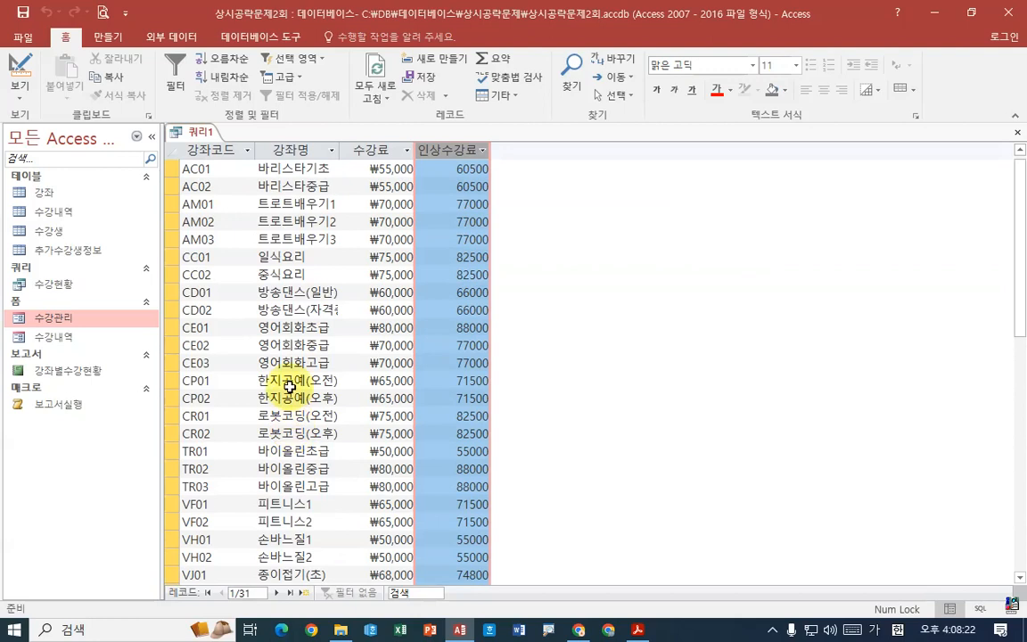
pyautogui.moveTo(340, 150); pyautogui.dragTo(341, 150)
pyautogui.doubleClick(342, 150)
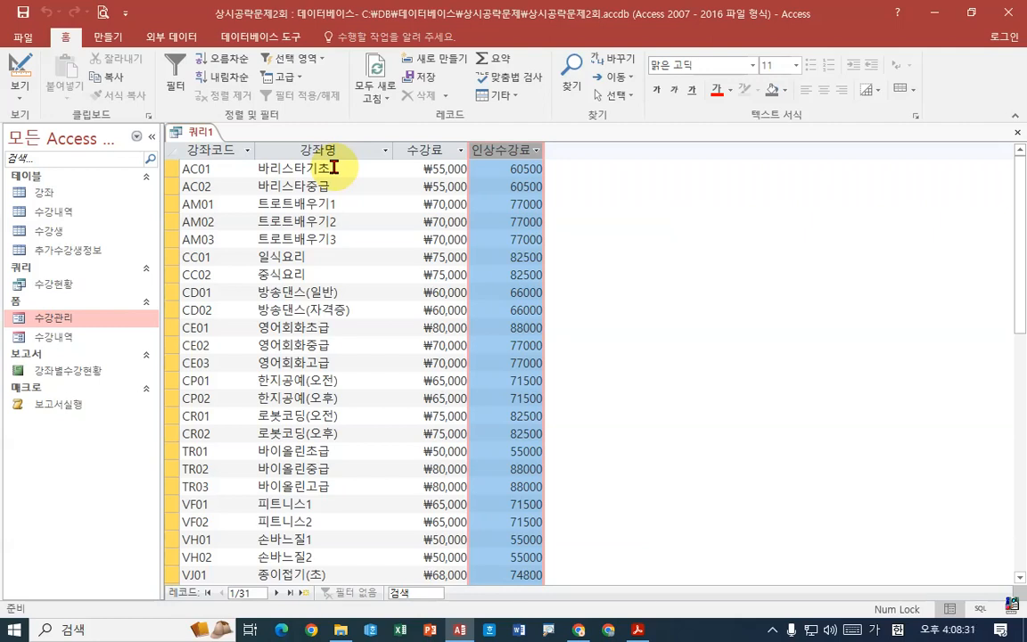
# - Return the query to Design view and enter [강좌명을 입력하세요] as the 강좌명 criterion, using the prompt wording in the PDF
pyautogui.rightClick(194, 132)
pyautogui.click(256, 202)
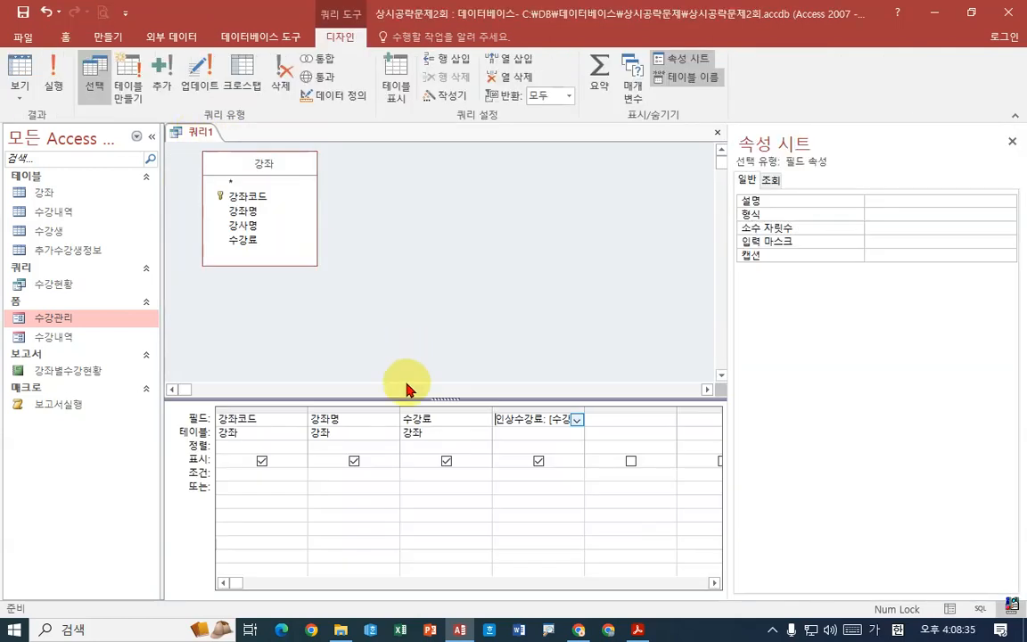
pyautogui.click(330, 475)
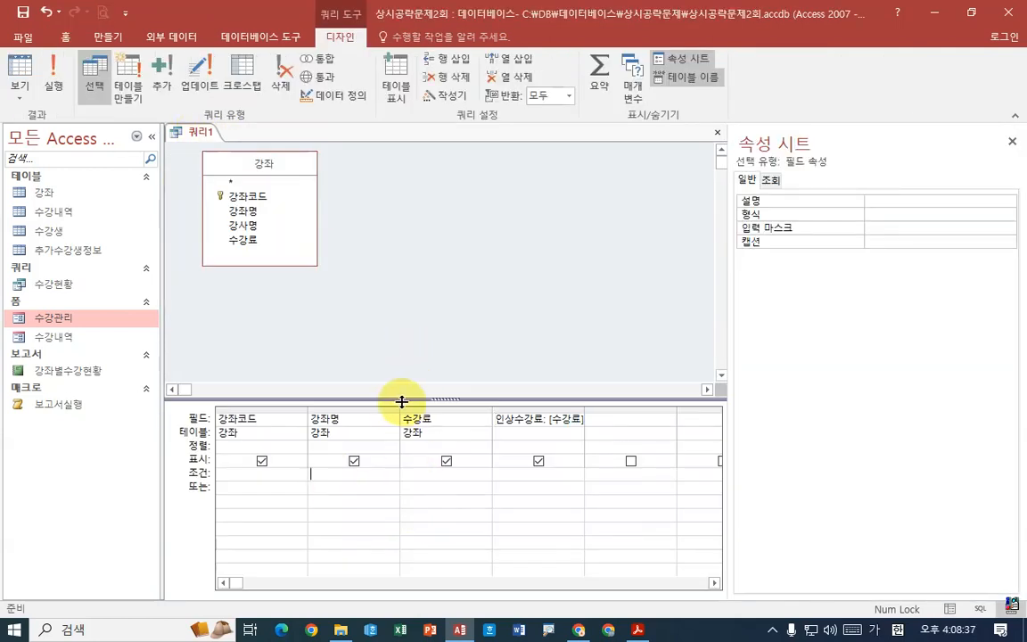
pyautogui.moveTo(400, 409); pyautogui.dragTo(440, 408)
pyautogui.click(640, 628)
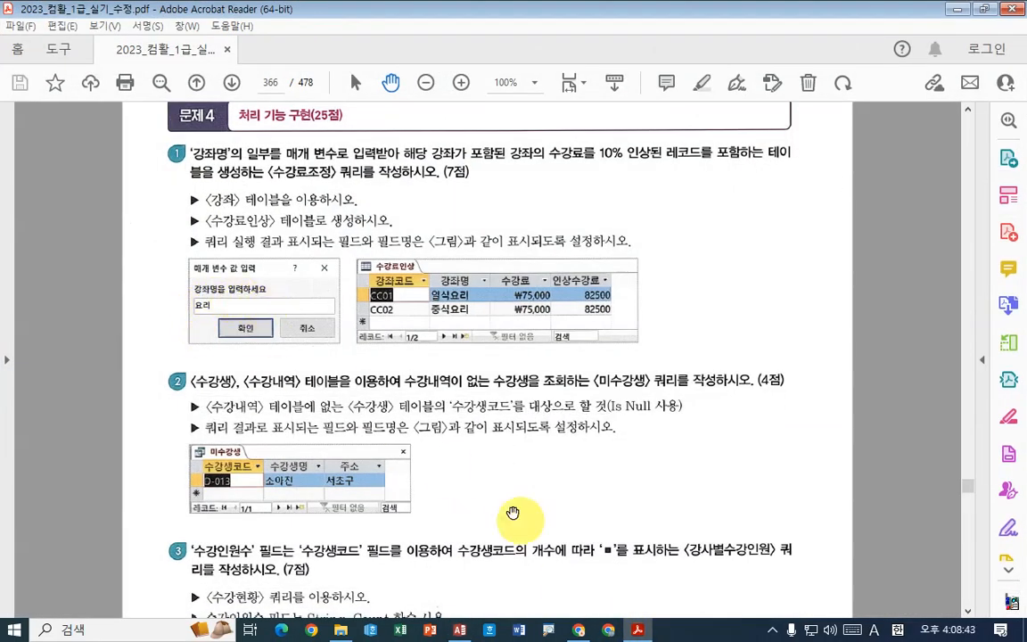
pyautogui.click(638, 631)
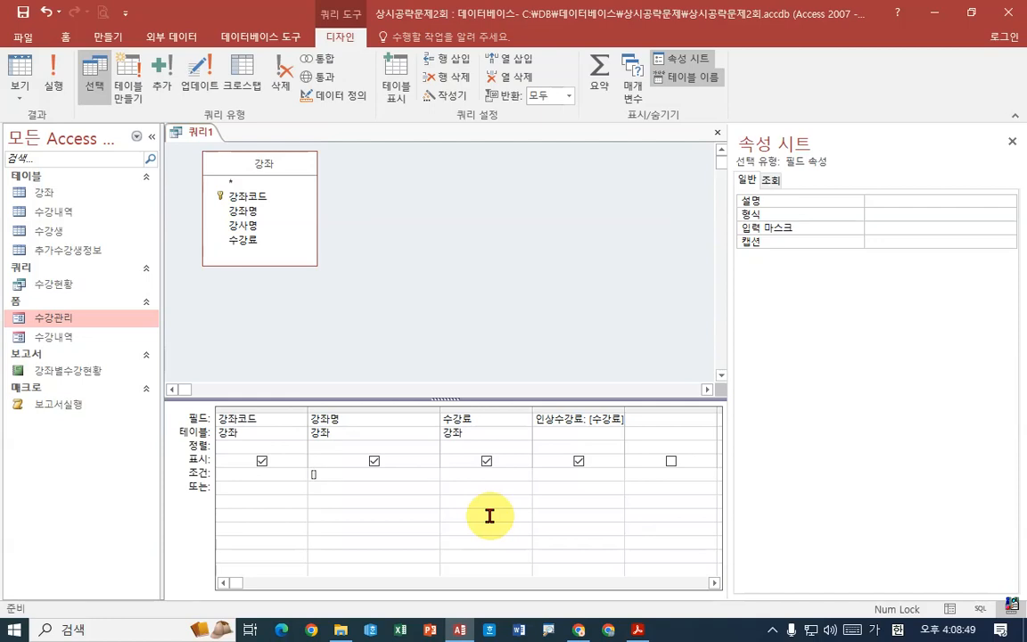
pyautogui.write('[강좌명]을 입력하세요')
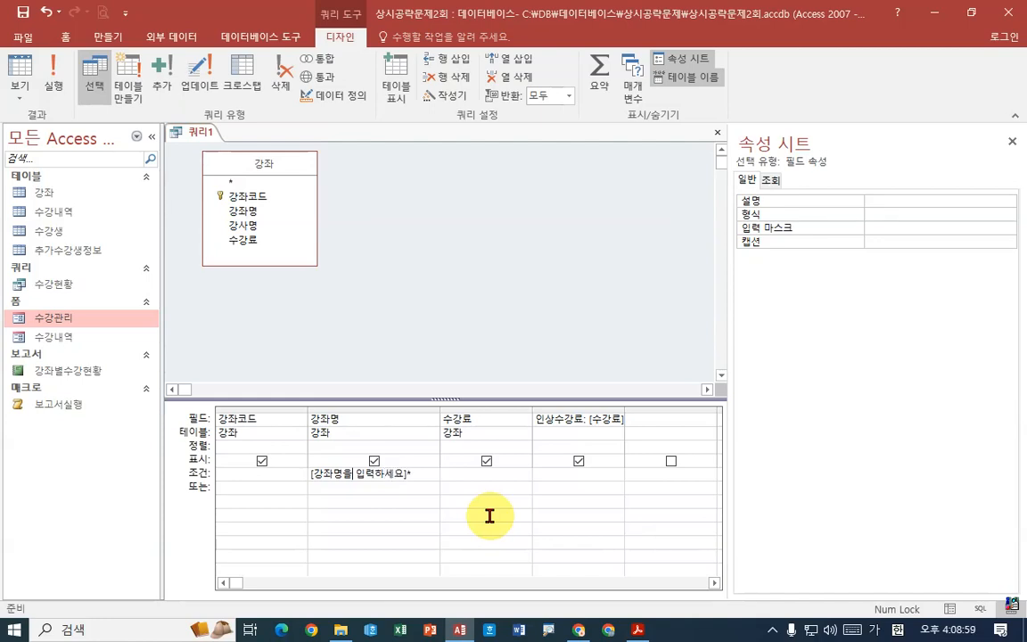
# - Add an asterisk wildcard before and after the 강좌명 parameter criterion and commit it
pyautogui.press('Return')
pyautogui.press('Return')
pyautogui.write('*')
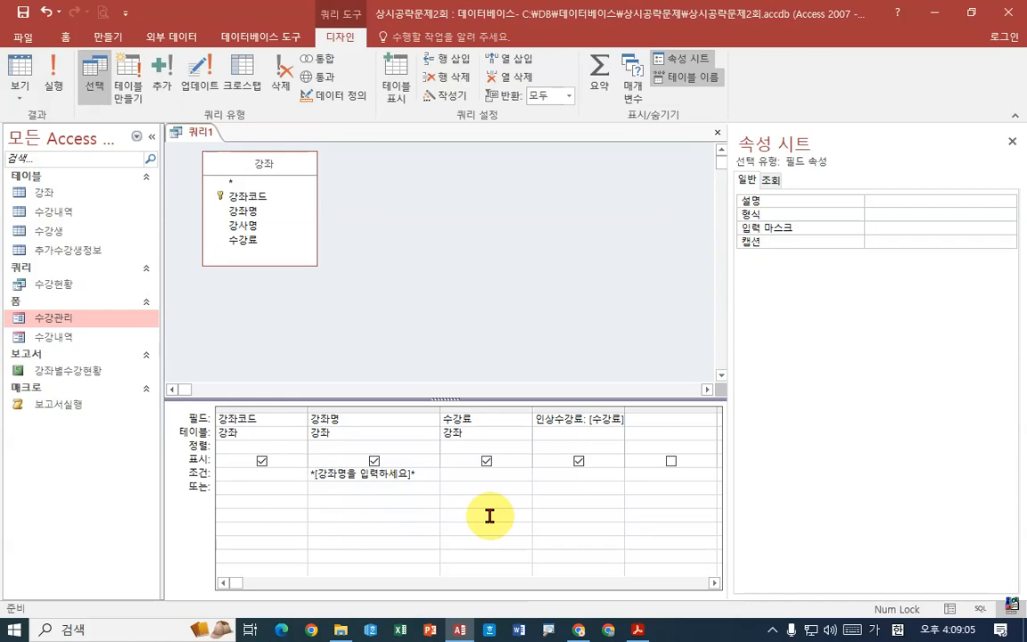
pyautogui.press('Tab')
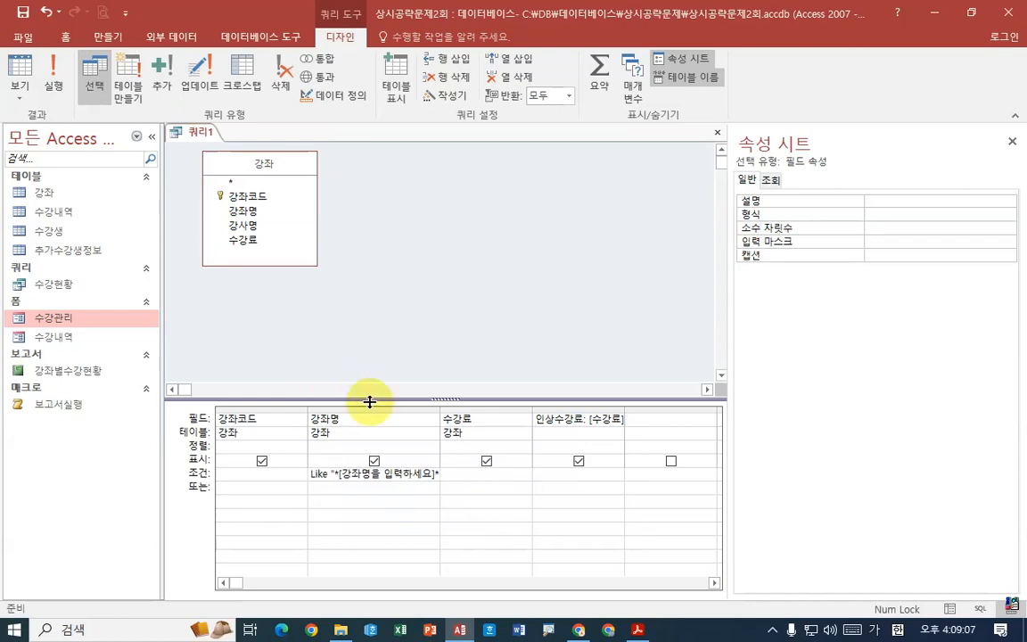
# - Widen the 강좌명 column and correct its criterion to Like "*" & [강좌명을 입력하세요] & "*"
pyautogui.moveTo(440, 413); pyautogui.dragTo(518, 412)
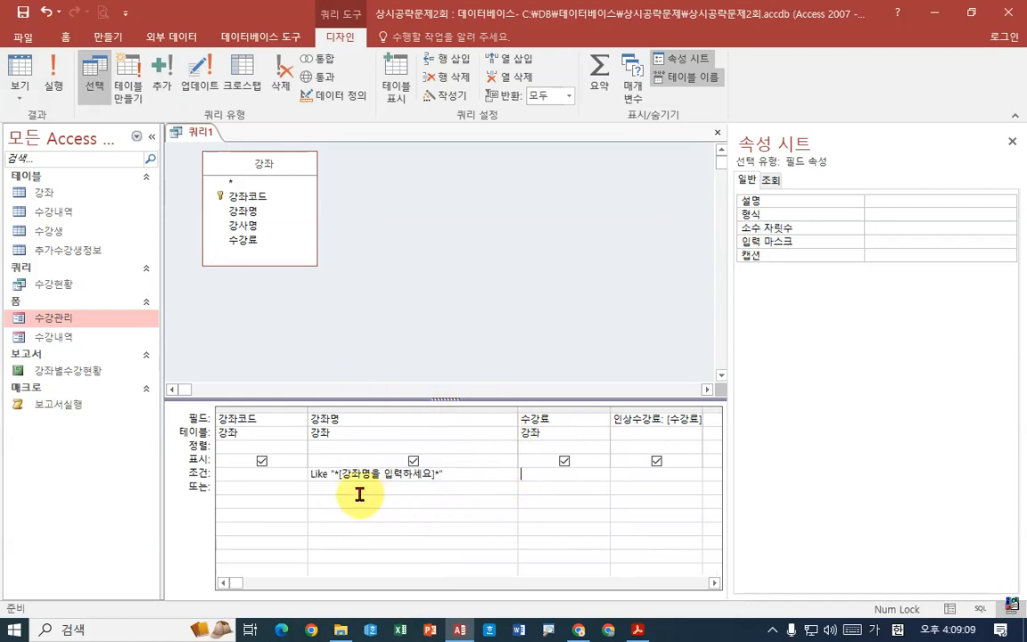
pyautogui.click(339, 480)
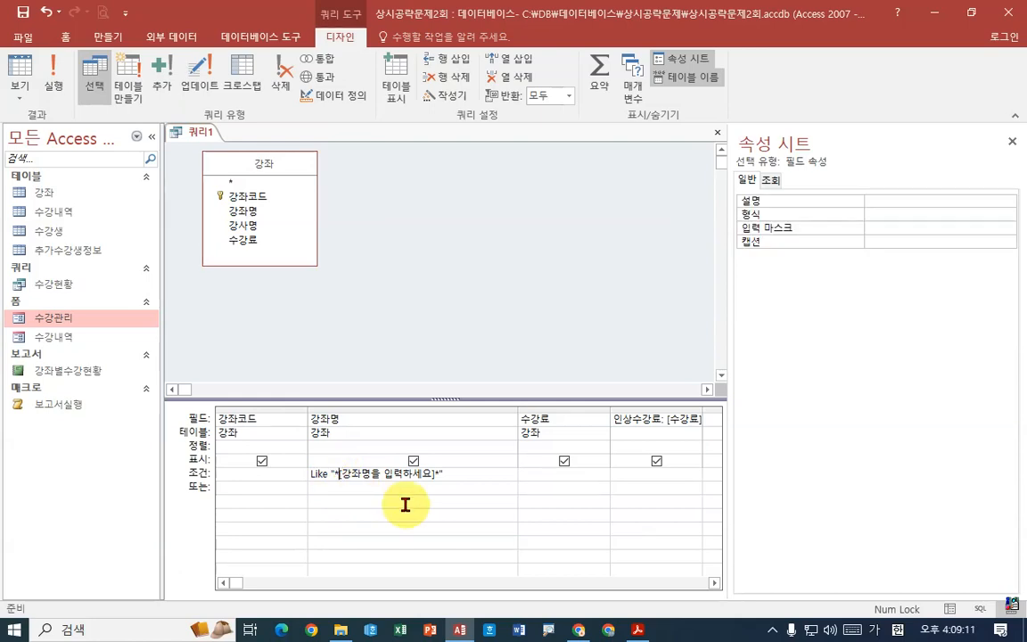
pyautogui.write('"')
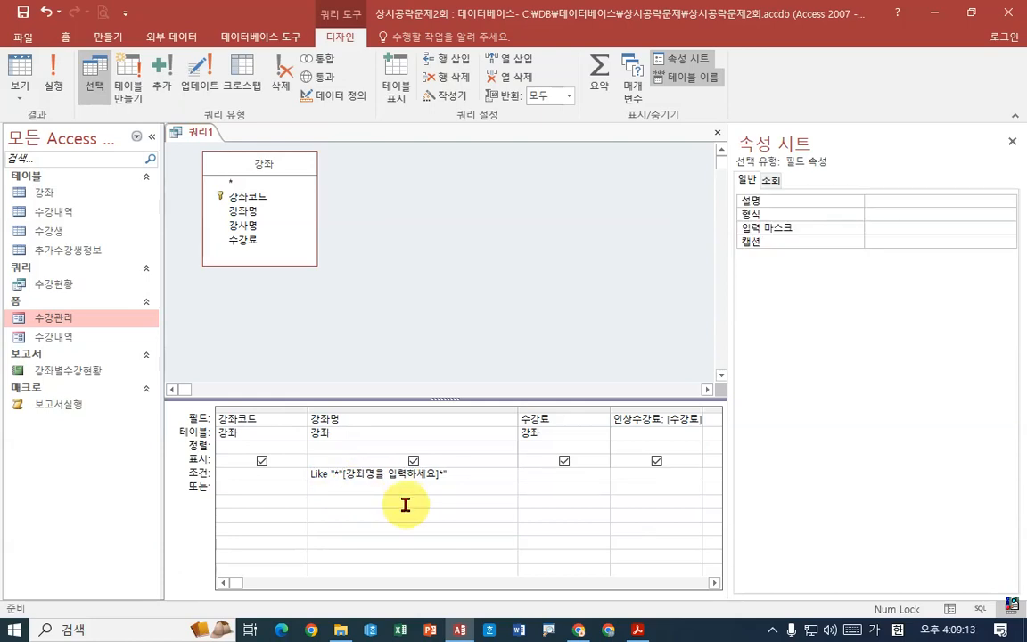
pyautogui.write('&')
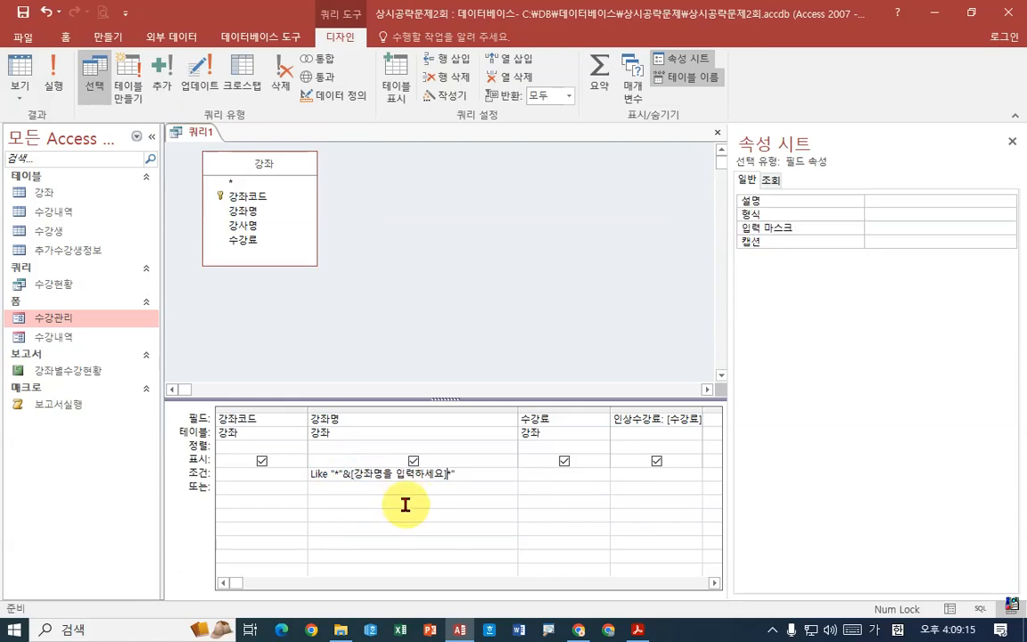
pyautogui.write('&"')
pyautogui.press('Tab')
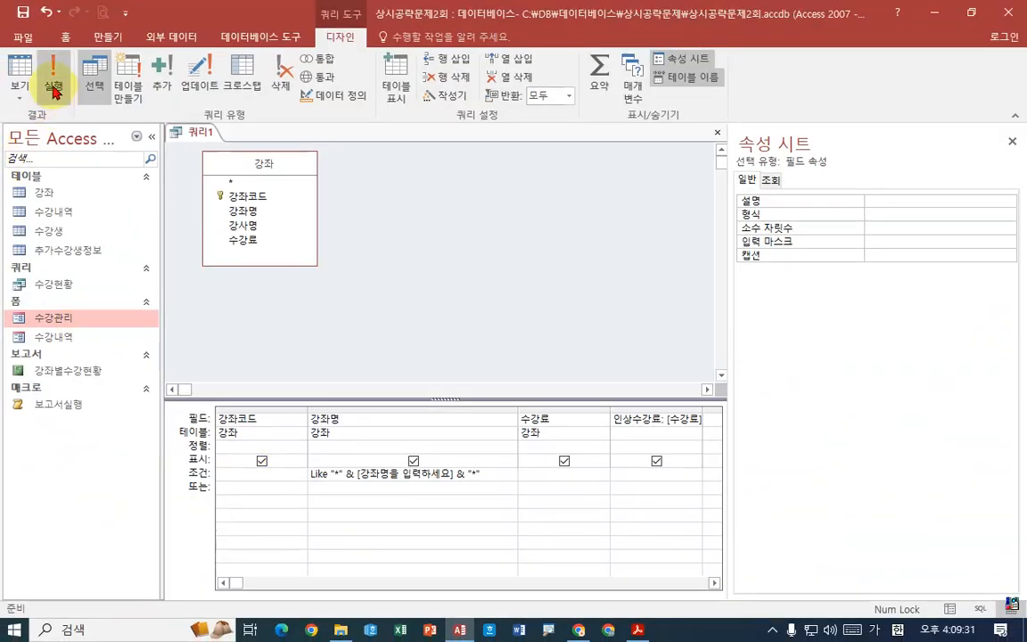
# - Run the query with 요리 as the 강좌명 parameter value
pyautogui.click(55, 92)
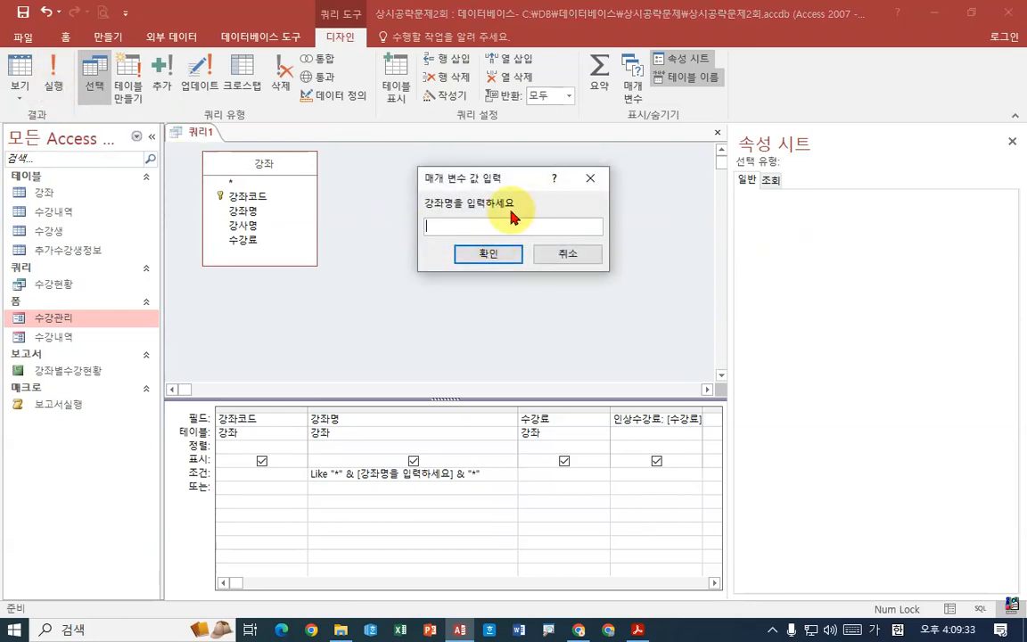
pyautogui.write('요리')
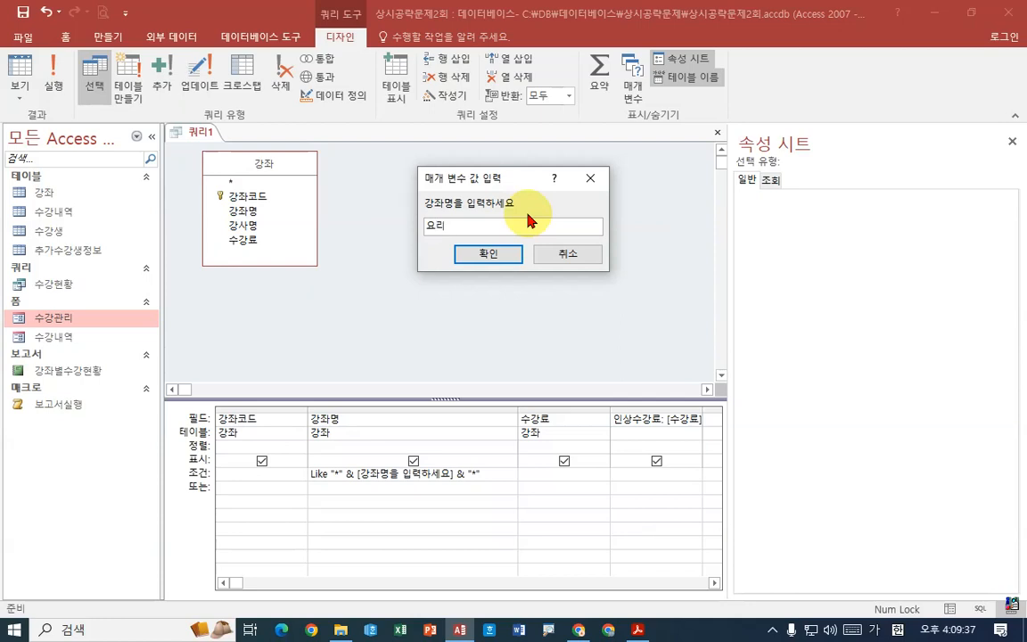
pyautogui.press('Return')
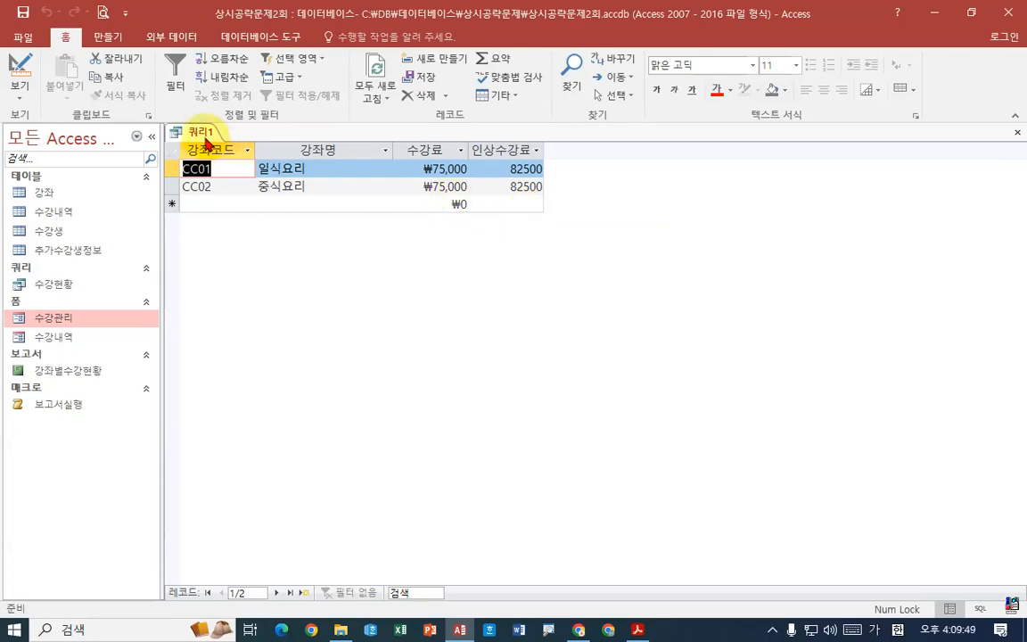
# - Check the required query name in the PDF, save the query as 수강료조정 and close it
pyautogui.click(637, 630)
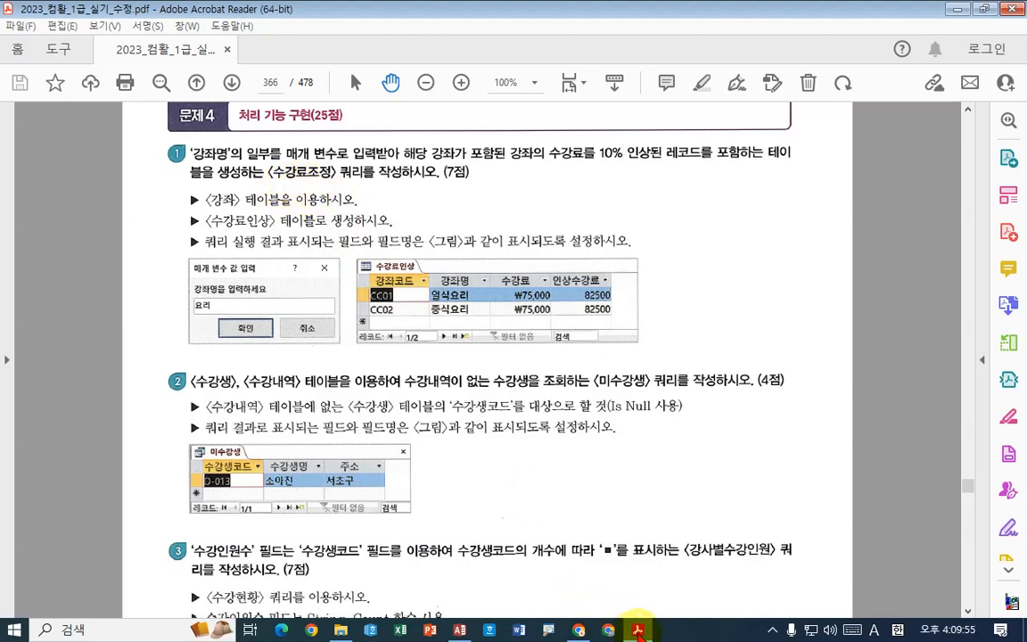
pyautogui.click(637, 630)
pyautogui.rightClick(196, 131)
pyautogui.click(219, 148)
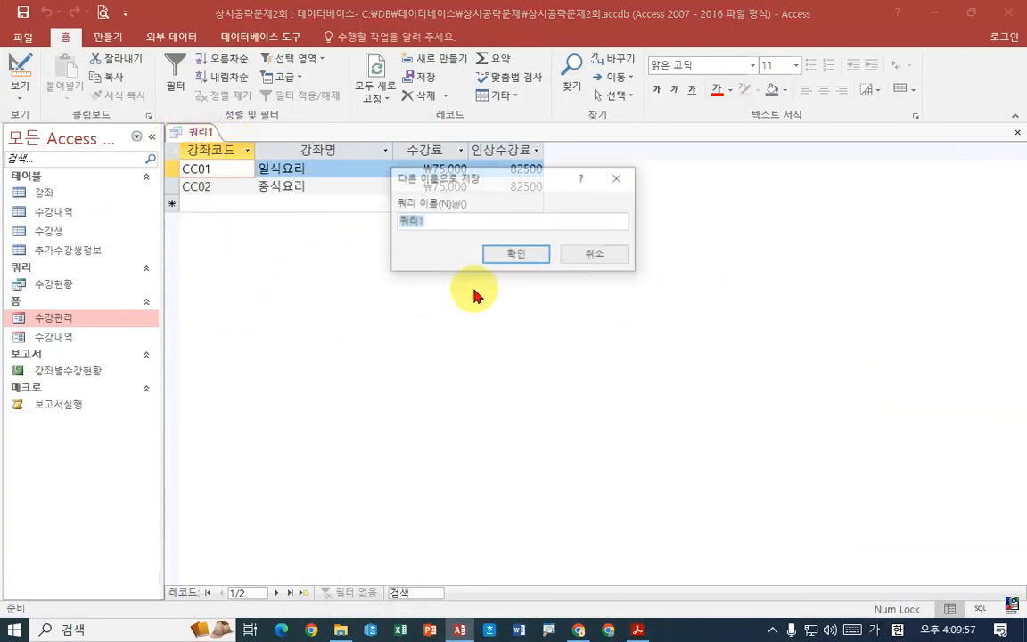
pyautogui.write('수강료')
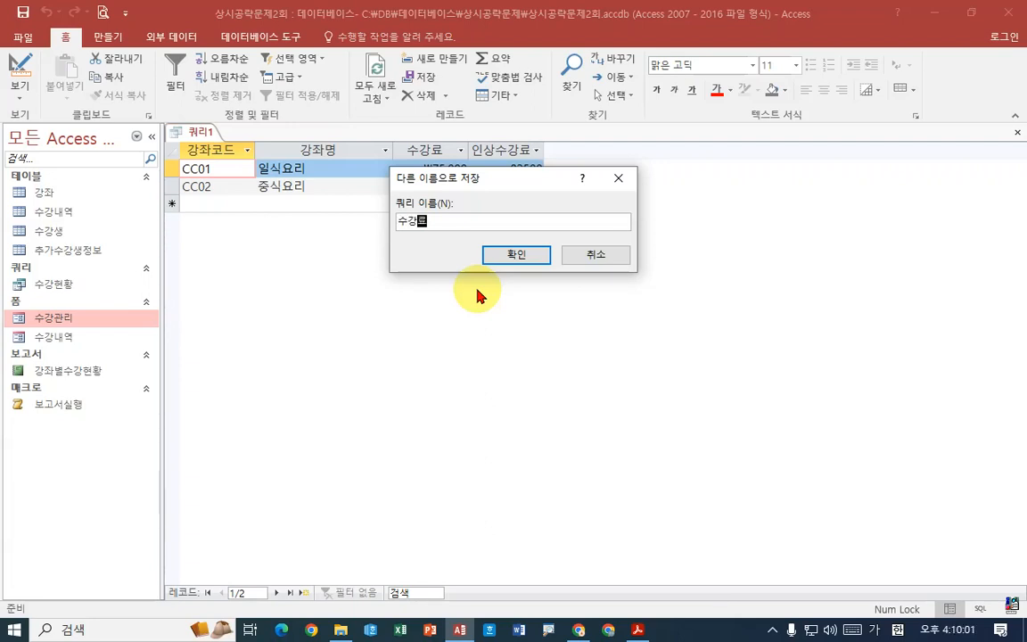
pyautogui.write('조정')
pyautogui.press('Return')
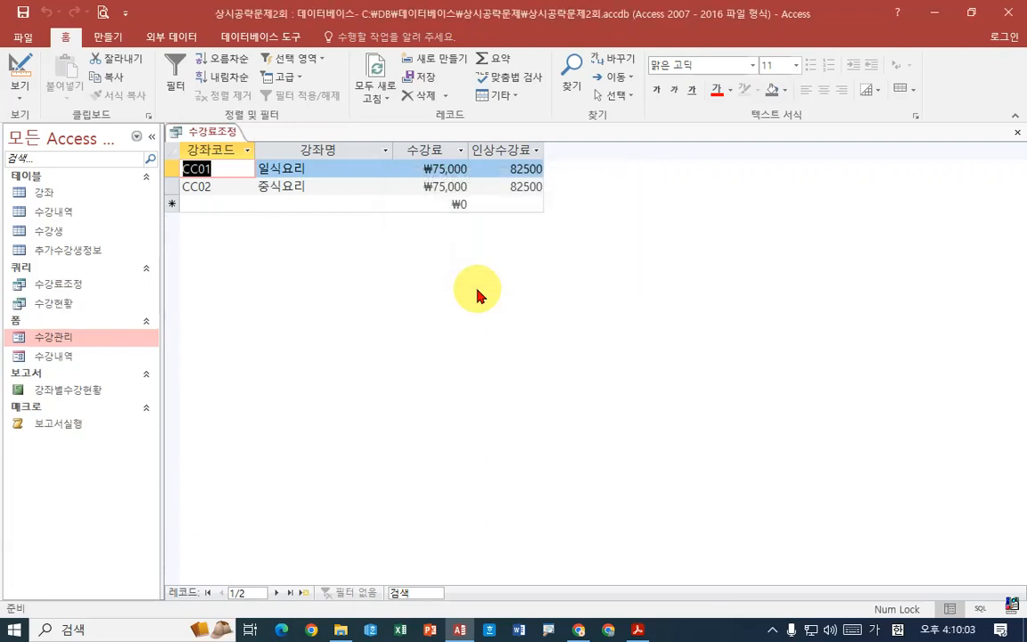
pyautogui.rightClick(229, 139)
pyautogui.click(264, 165)
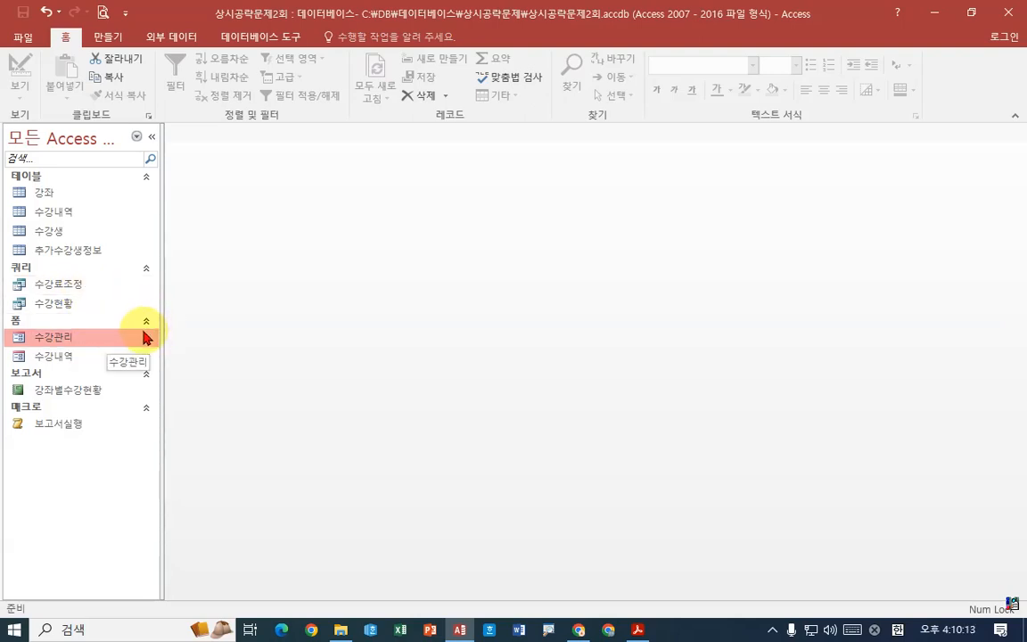
# - Review the 미수강생 query task in the PDF, marking the 수강생 and 수강내역 tables, the Is Null condition and the result figure
pyautogui.click(639, 628)
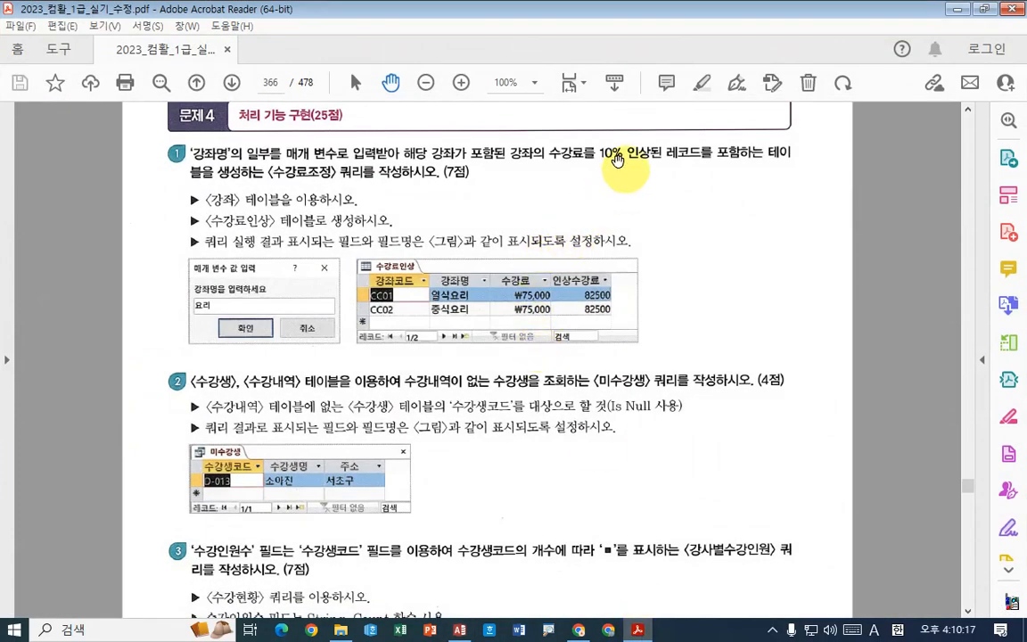
pyautogui.scroll(-3, 615, 304)
pyautogui.scroll(-4, 653, 339)
pyautogui.scroll(3, 649, 334)
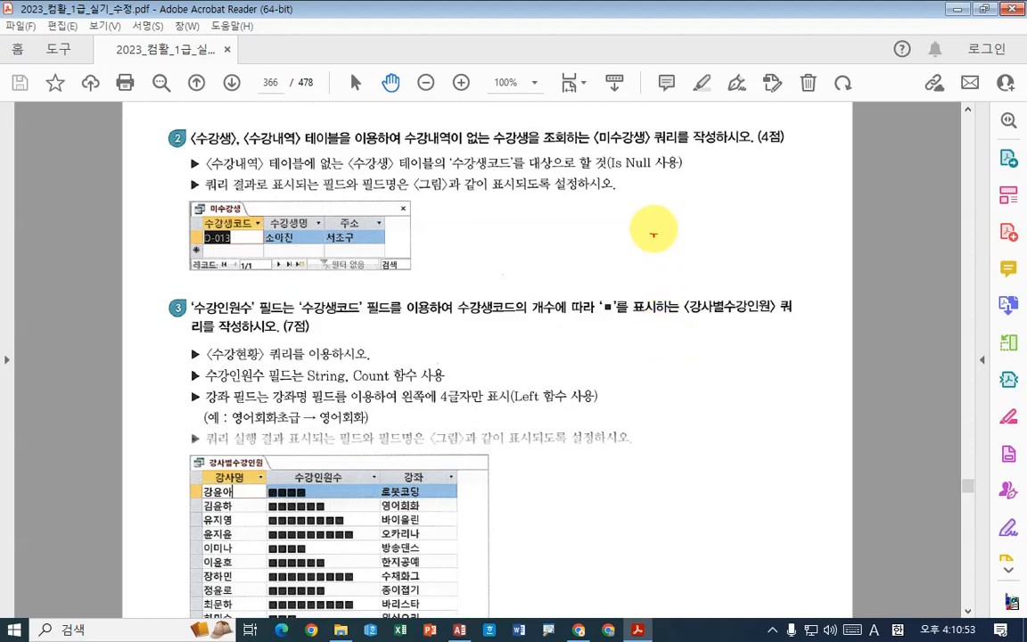
pyautogui.moveTo(604, 175)
pyautogui.mouseDown()
pyautogui.moveTo(702, 178)
pyautogui.moveTo(721, 155)
pyautogui.mouseUp()
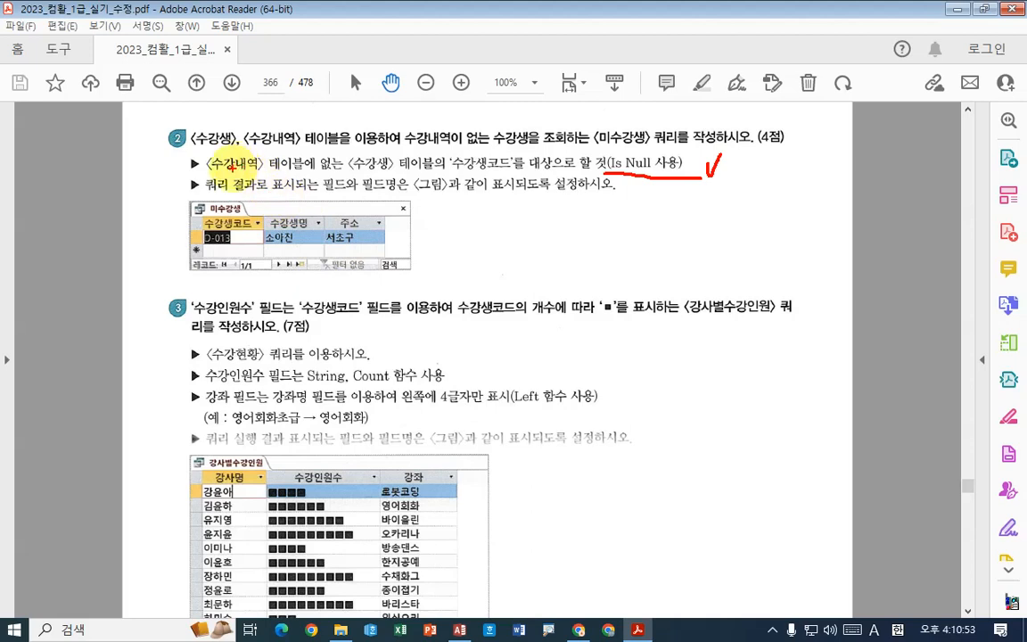
pyautogui.moveTo(207, 170); pyautogui.dragTo(443, 170)
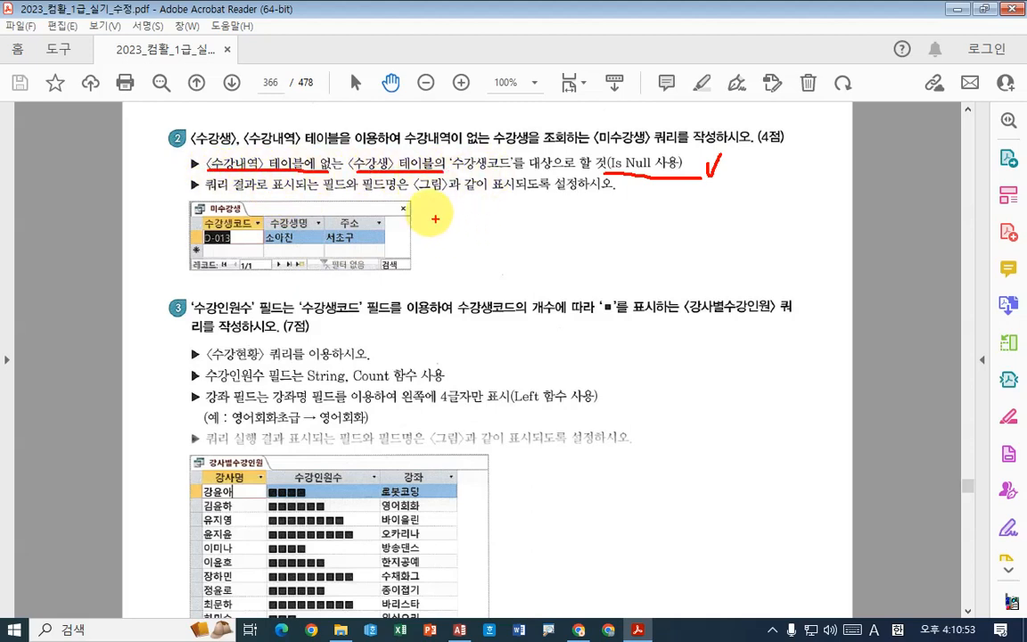
pyautogui.moveTo(233, 117)
pyautogui.mouseDown()
pyautogui.moveTo(190, 138)
pyautogui.moveTo(223, 150)
pyautogui.moveTo(248, 96)
pyautogui.mouseUp()
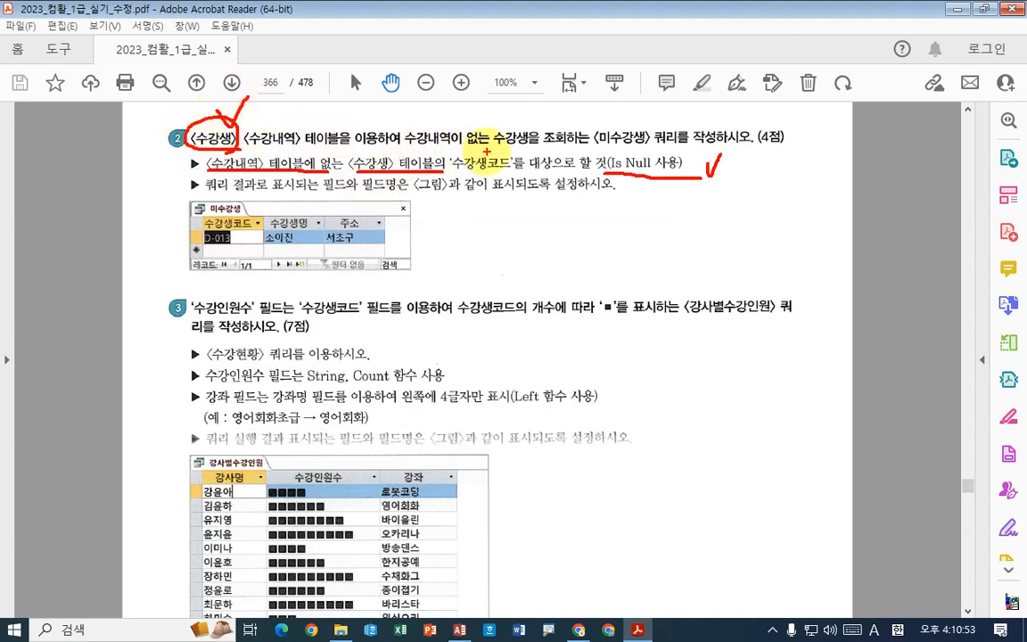
pyautogui.moveTo(493, 152); pyautogui.dragTo(547, 151)
pyautogui.moveTo(505, 114); pyautogui.dragTo(527, 103)
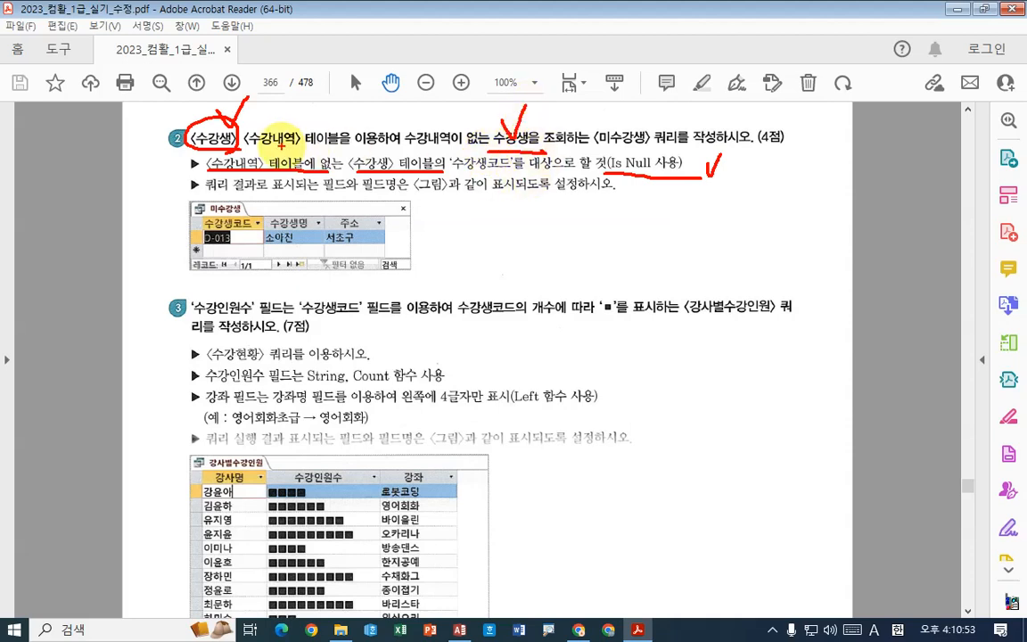
pyautogui.moveTo(247, 150); pyautogui.dragTo(314, 148)
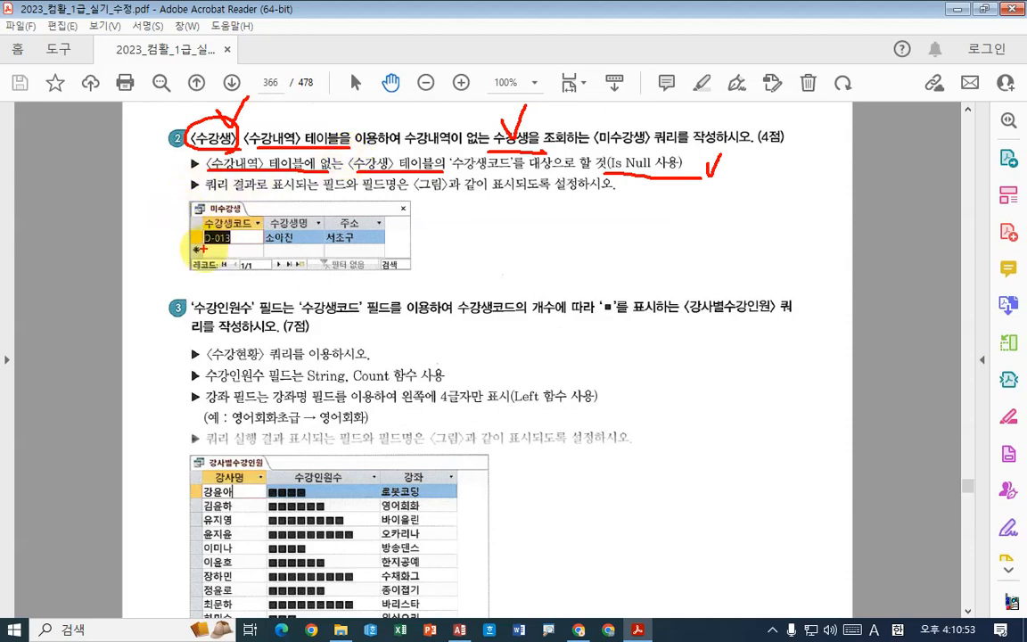
pyautogui.moveTo(196, 250)
pyautogui.mouseDown()
pyautogui.moveTo(361, 248)
pyautogui.moveTo(393, 222)
pyautogui.mouseUp()
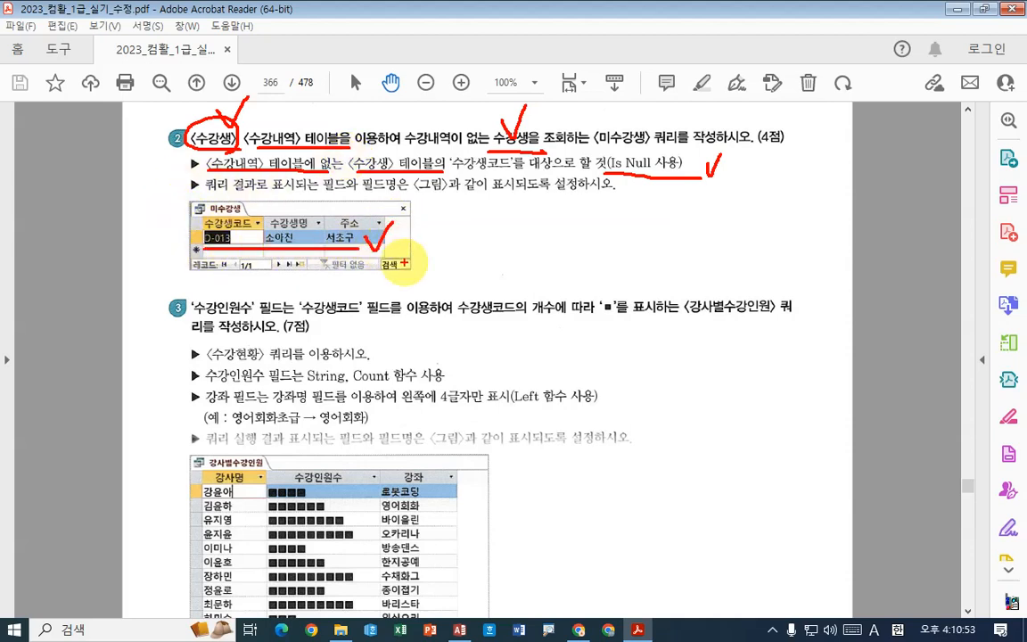
pyautogui.moveTo(399, 253); pyautogui.dragTo(337, 266)
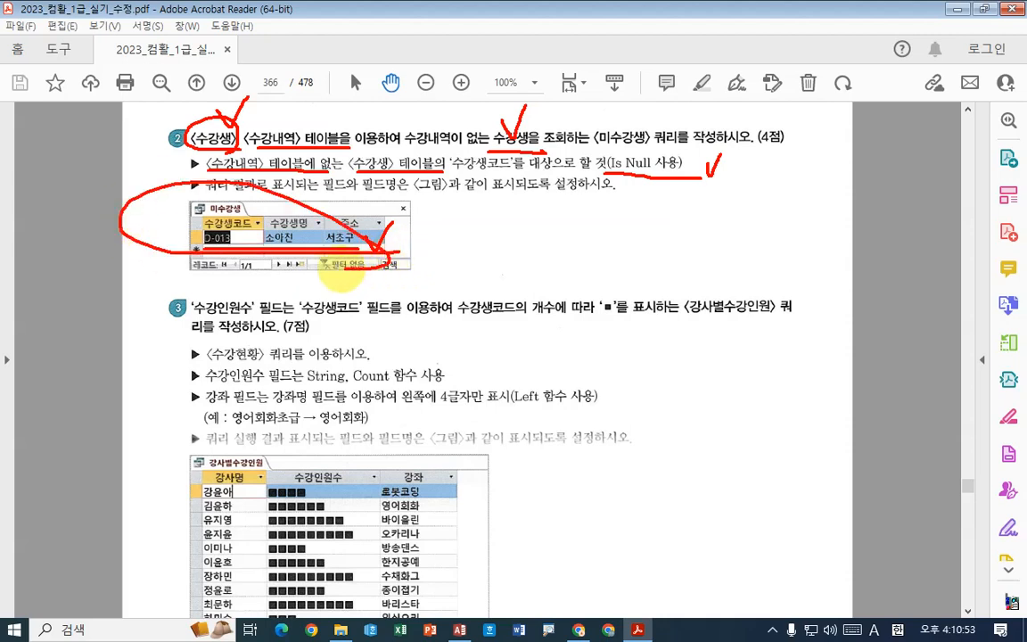
# - Mark the Is Null requirement again, write the note "NOT in" beside the 미수강생 figure and circle the 수강생코드 column
pyautogui.moveTo(607, 172)
pyautogui.mouseDown()
pyautogui.moveTo(696, 174)
pyautogui.moveTo(716, 160)
pyautogui.mouseUp()
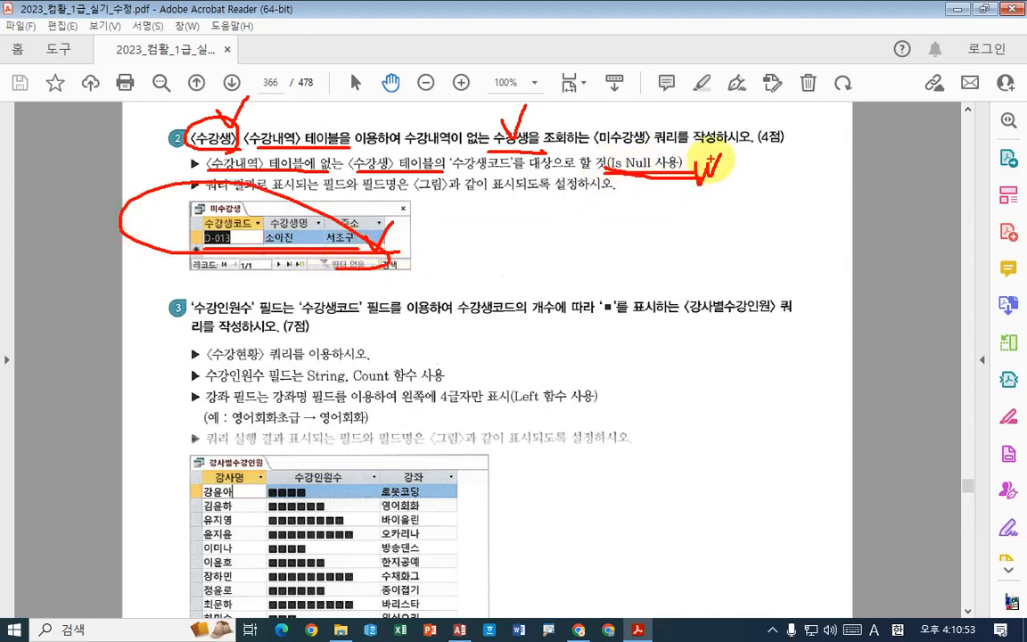
pyautogui.moveTo(497, 222)
pyautogui.mouseDown()
pyautogui.moveTo(484, 244)
pyautogui.moveTo(529, 204)
pyautogui.moveTo(530, 214)
pyautogui.moveTo(606, 213)
pyautogui.moveTo(587, 259)
pyautogui.mouseUp()
pyautogui.moveTo(662, 234); pyautogui.dragTo(665, 249)
pyautogui.moveTo(692, 228); pyautogui.dragTo(706, 253)
pyautogui.moveTo(462, 260); pyautogui.dragTo(828, 272)
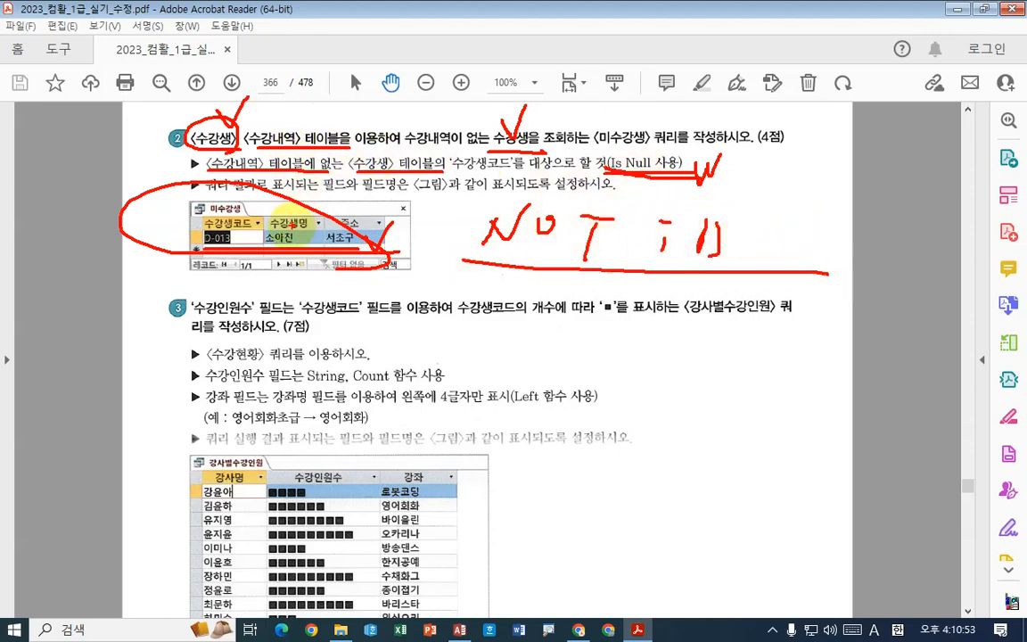
pyautogui.moveTo(204, 261); pyautogui.dragTo(211, 242)
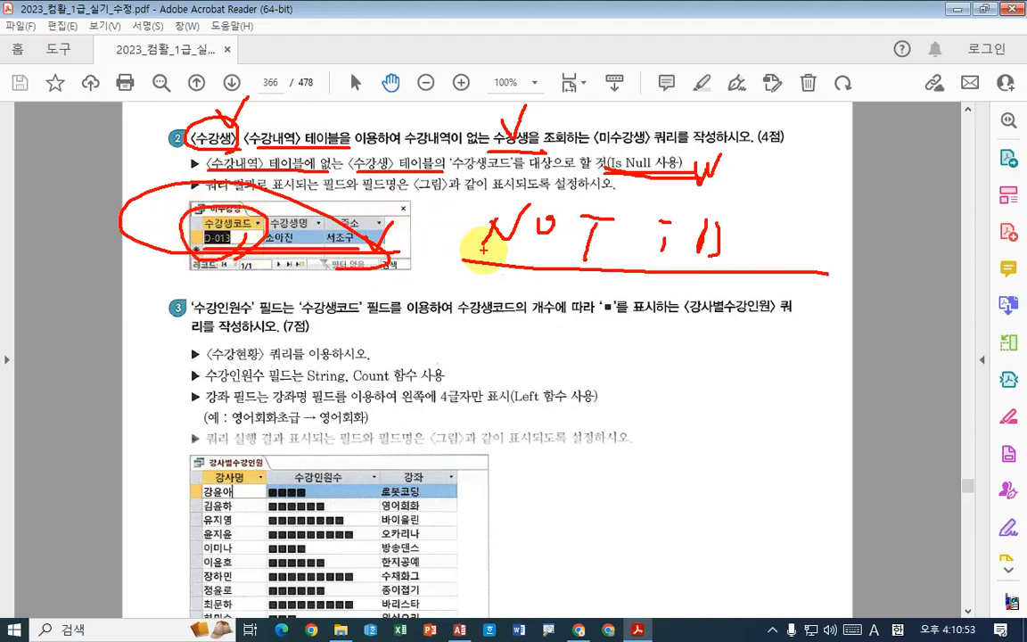
# - Clear the PDF markings, switch to Access and start a new query with the Find Unmatched Query Wizard (불일치 검색 쿼리 마법사)
pyautogui.press('Escape')
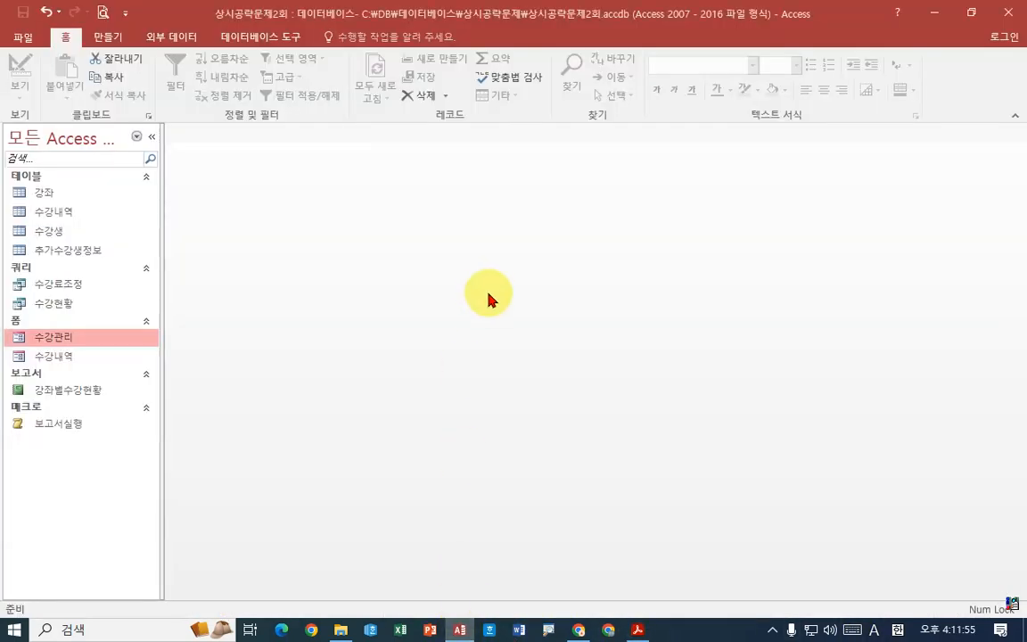
pyautogui.click(102, 37)
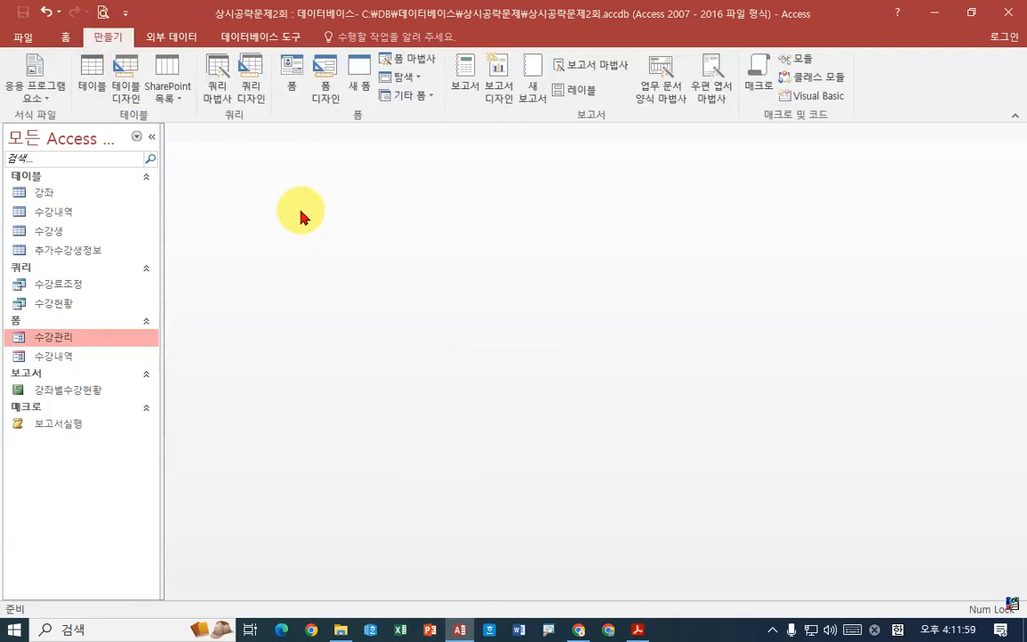
pyautogui.click(217, 80)
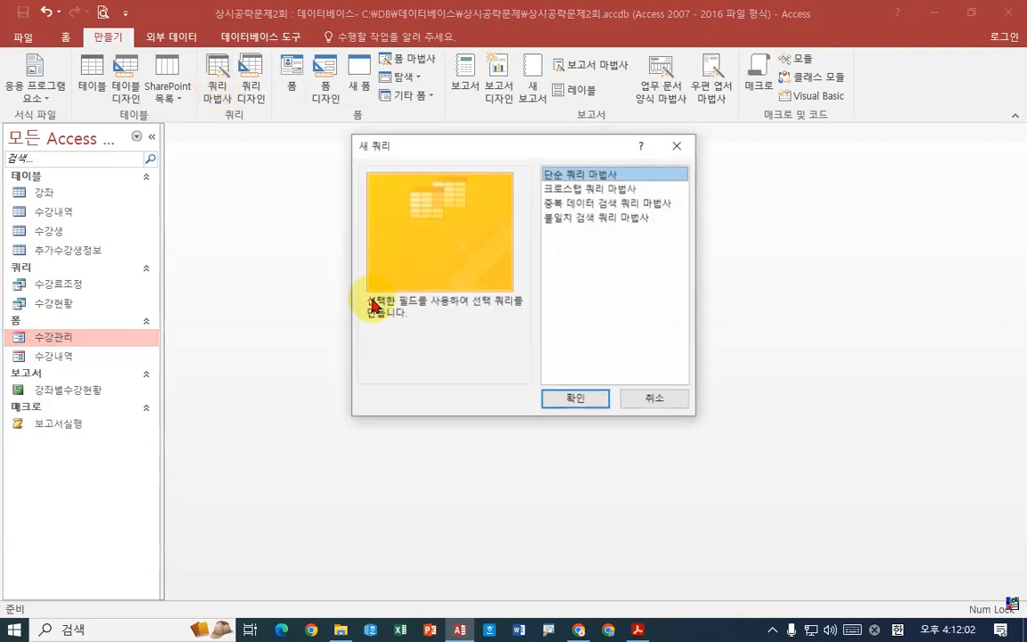
pyautogui.click(606, 219)
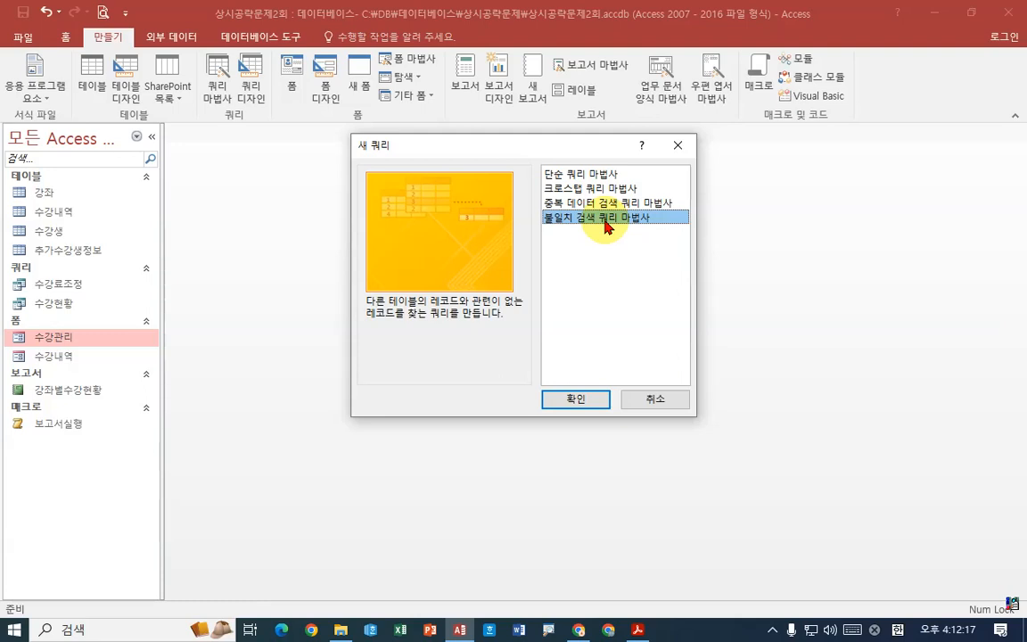
pyautogui.click(589, 400)
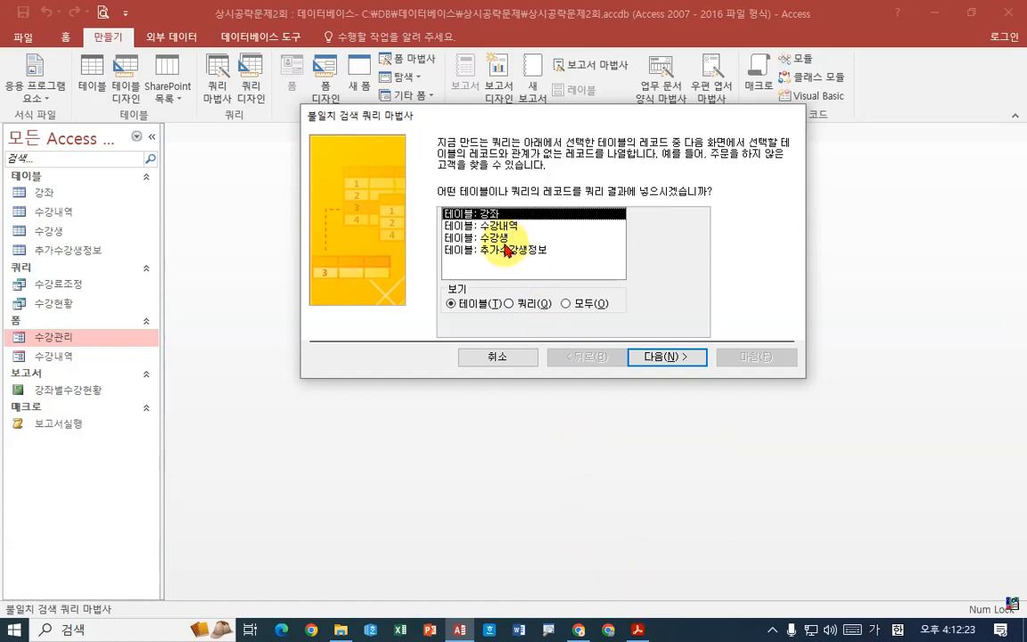
# - Take the result records from the 수강생 table, compare with the 수강내역 table and match them on 수강생코드
pyautogui.click(495, 238)
pyautogui.click(660, 358)
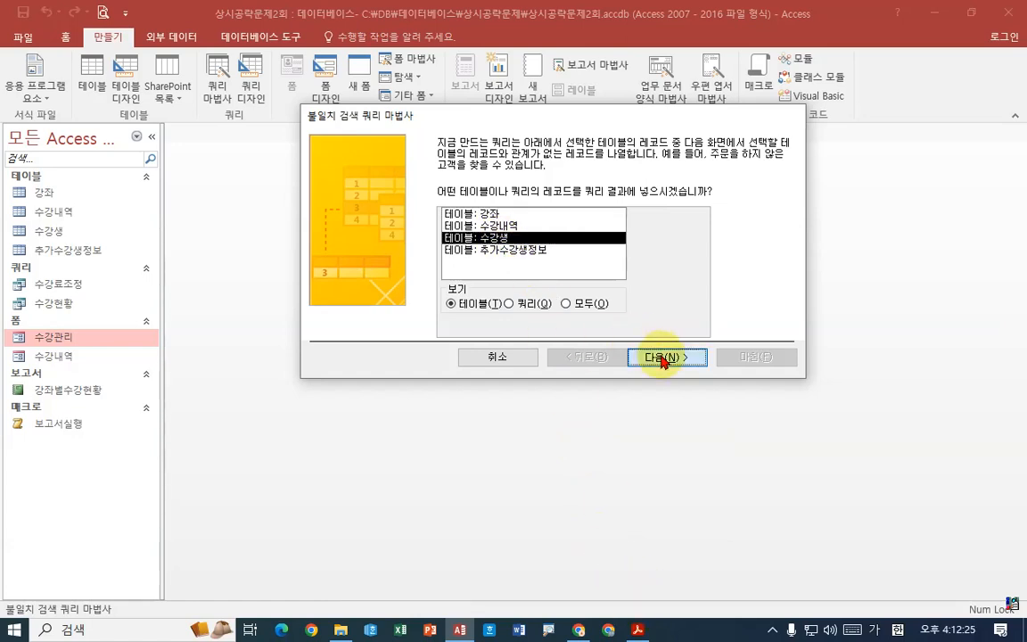
pyautogui.click(515, 225)
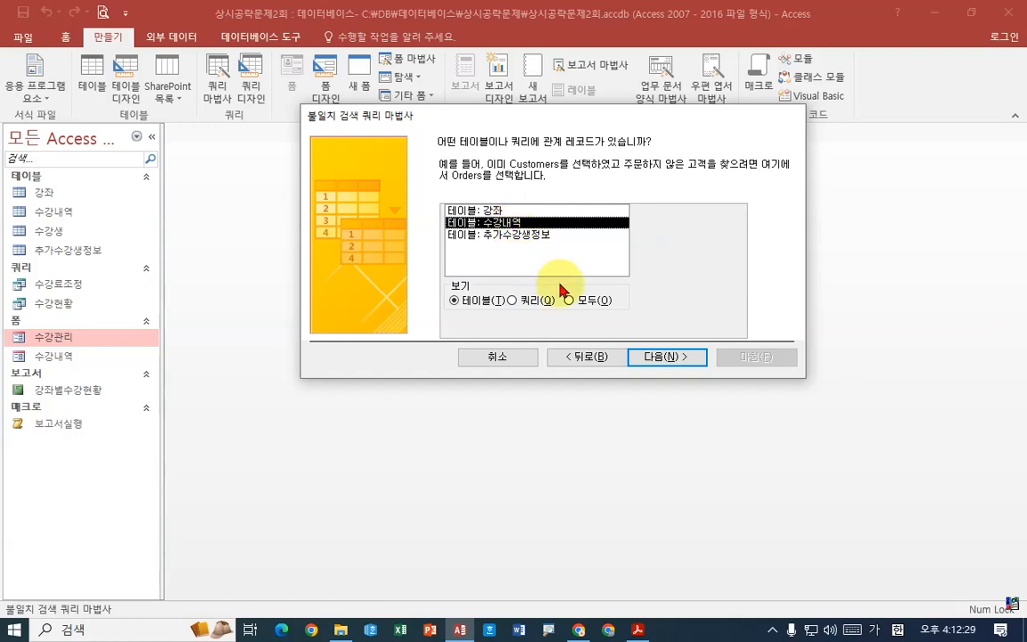
pyautogui.click(658, 357)
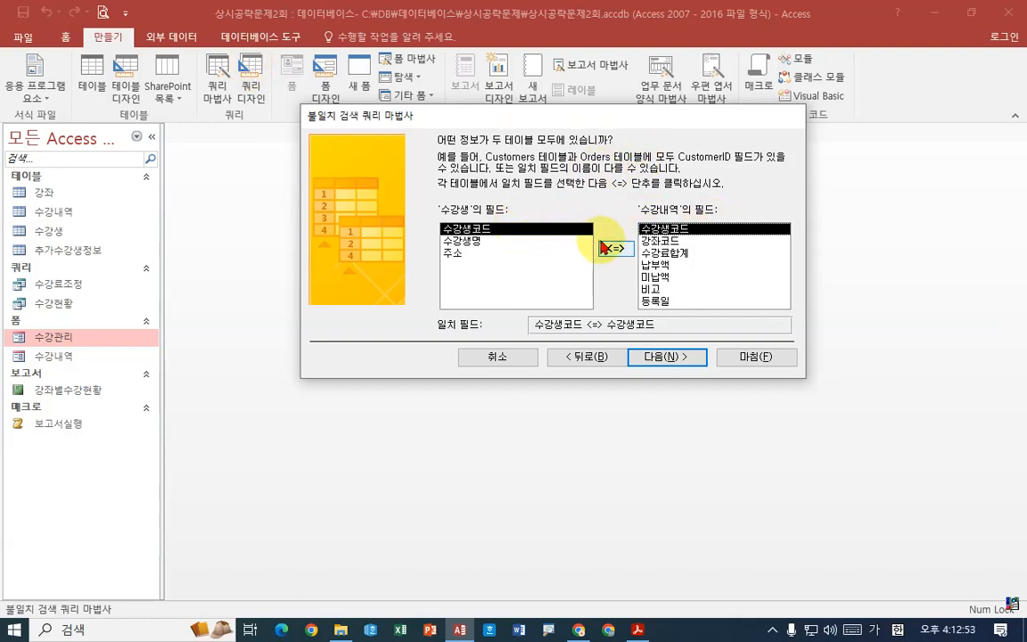
pyautogui.click(671, 357)
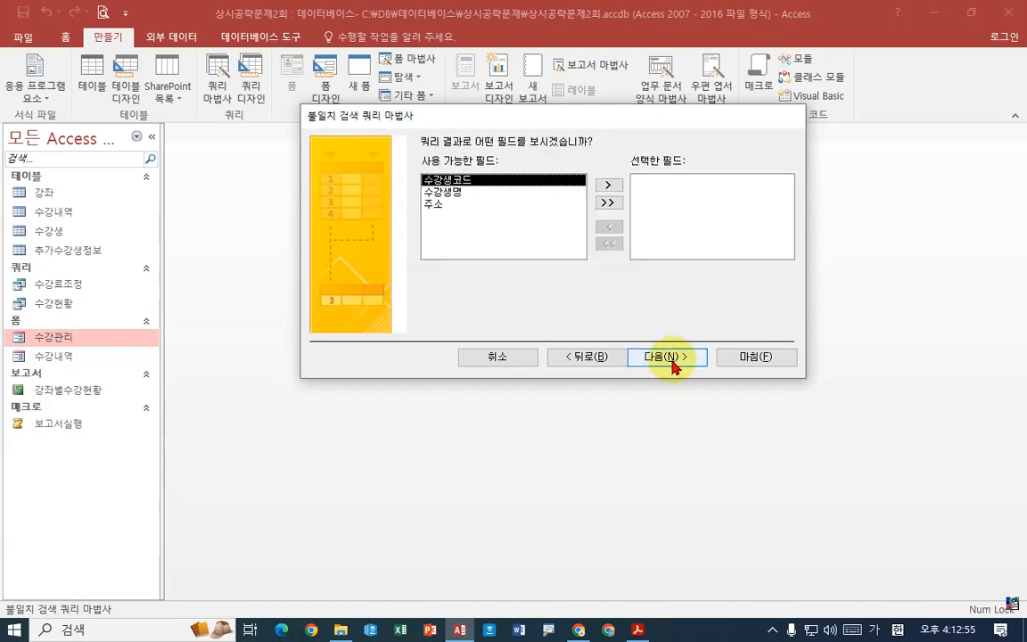
# - Check the required fields in the PDF figure and include 수강생코드, 수강생명 and 주소 in the query result
pyautogui.click(637, 628)
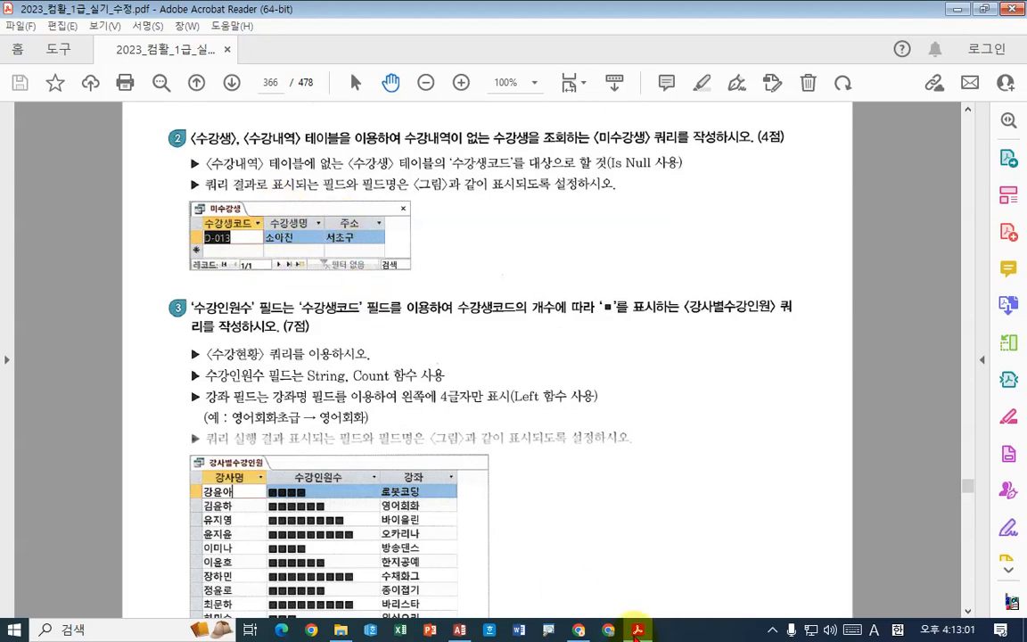
pyautogui.hotkey('alt', 'Tab')
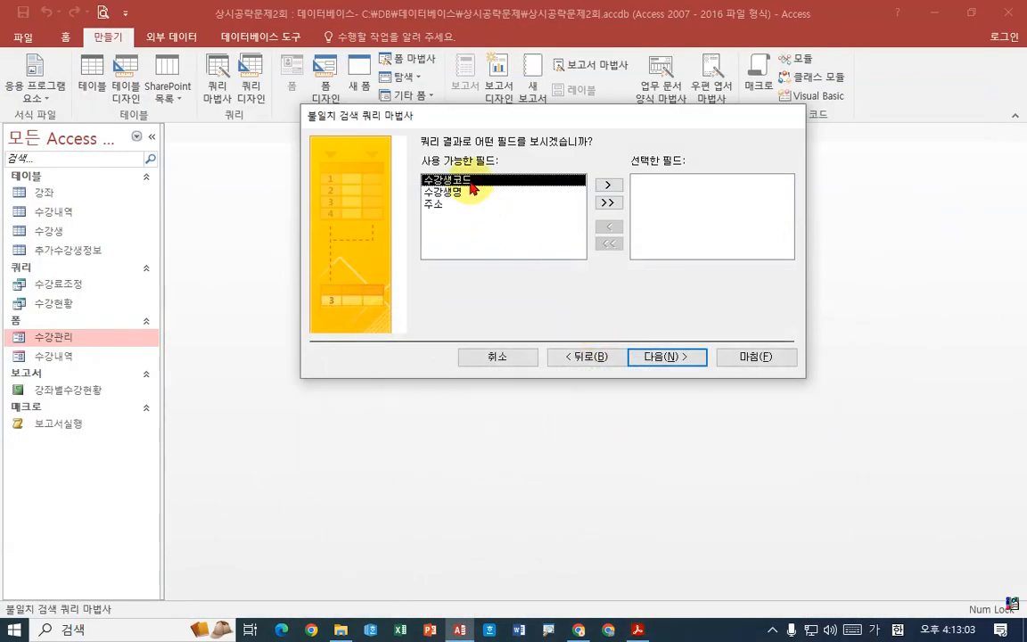
pyautogui.doubleClick(471, 181)
pyautogui.doubleClick(471, 184)
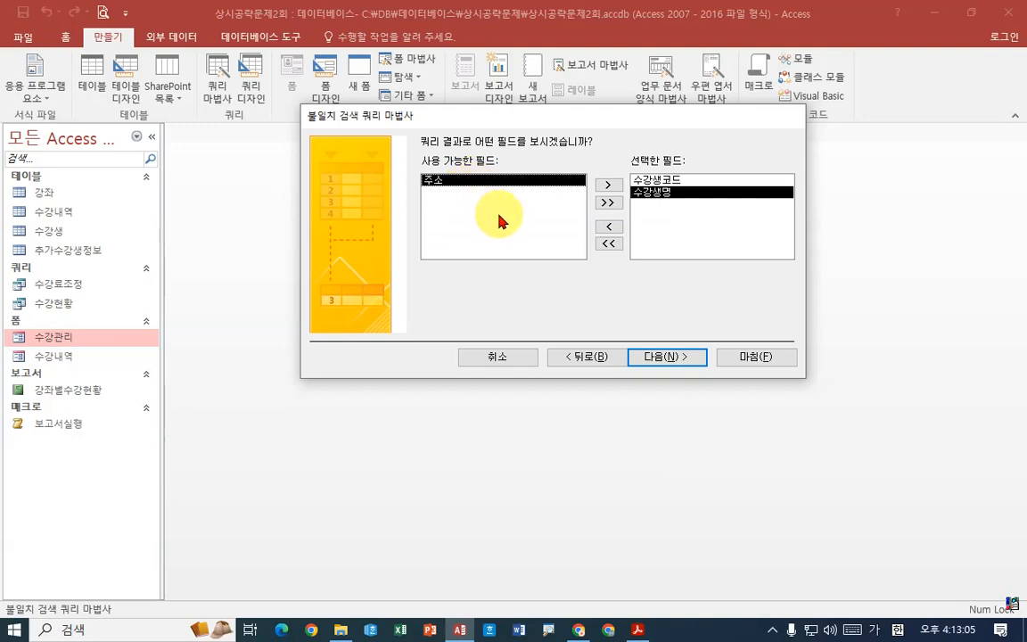
pyautogui.doubleClick(471, 183)
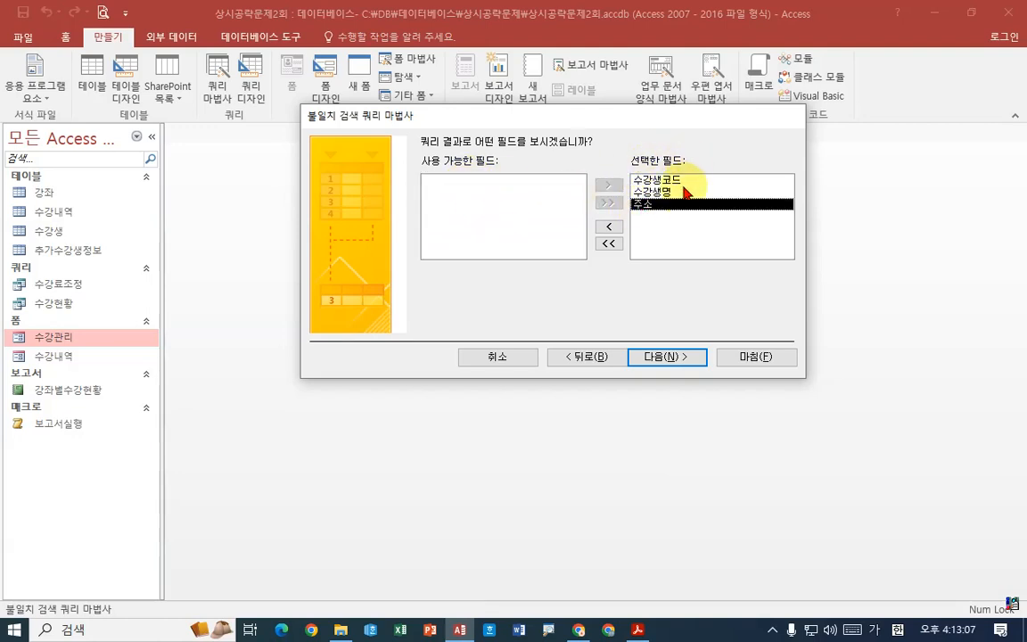
pyautogui.click(670, 357)
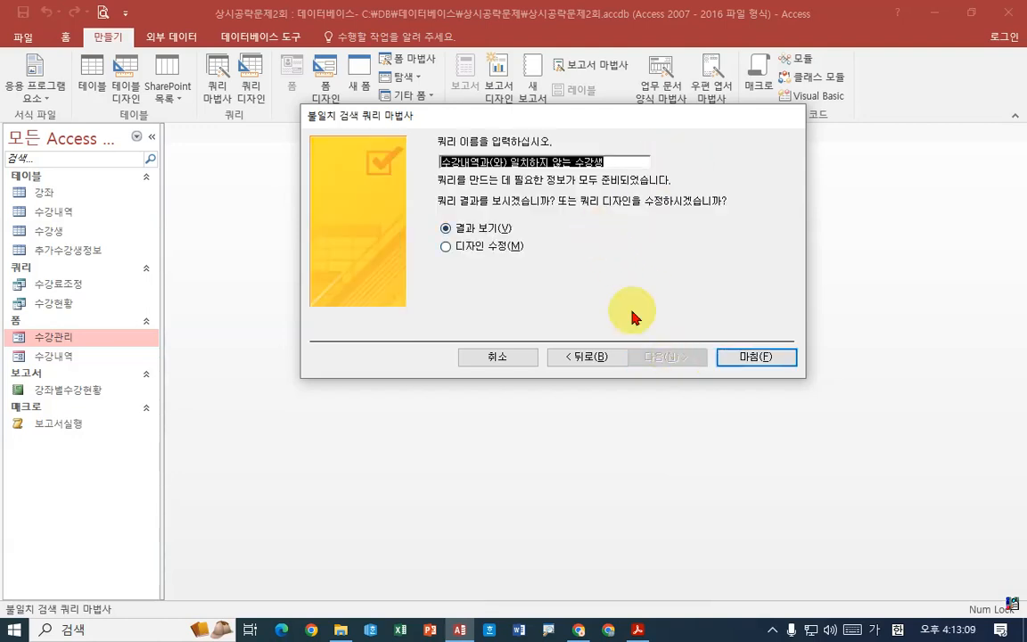
# - Check the required query name in the PDF, name the query 미수강생 and finish the wizard to show its result
pyautogui.click(638, 630)
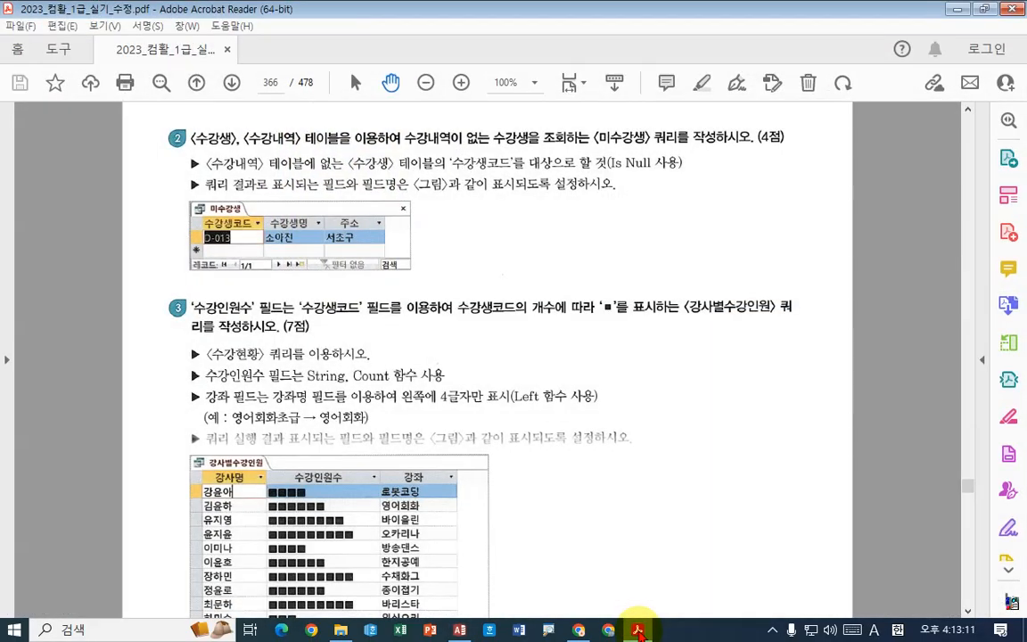
pyautogui.click(638, 630)
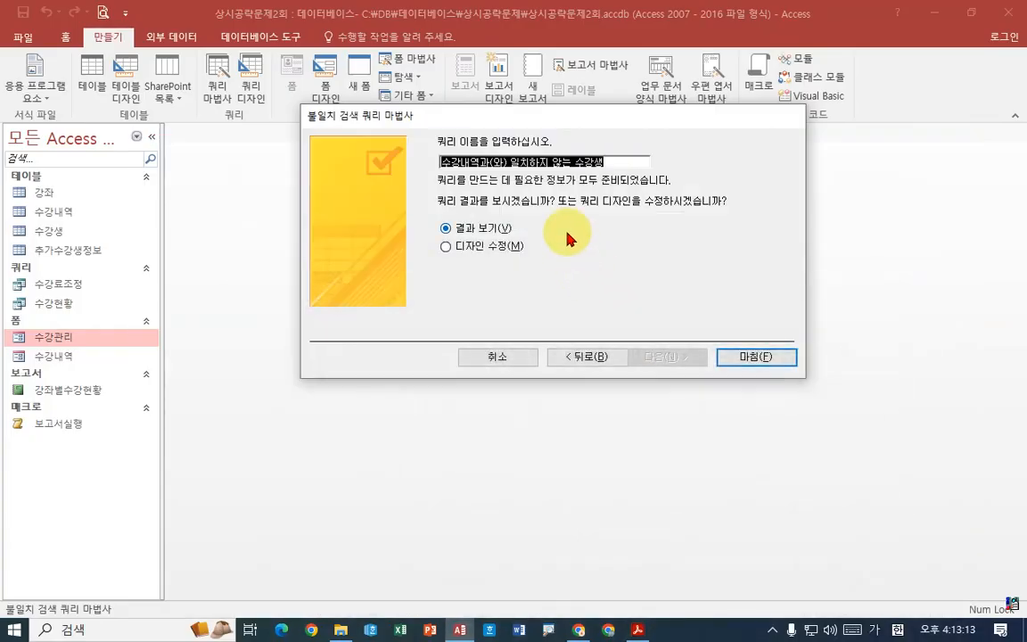
pyautogui.write('미수강생')
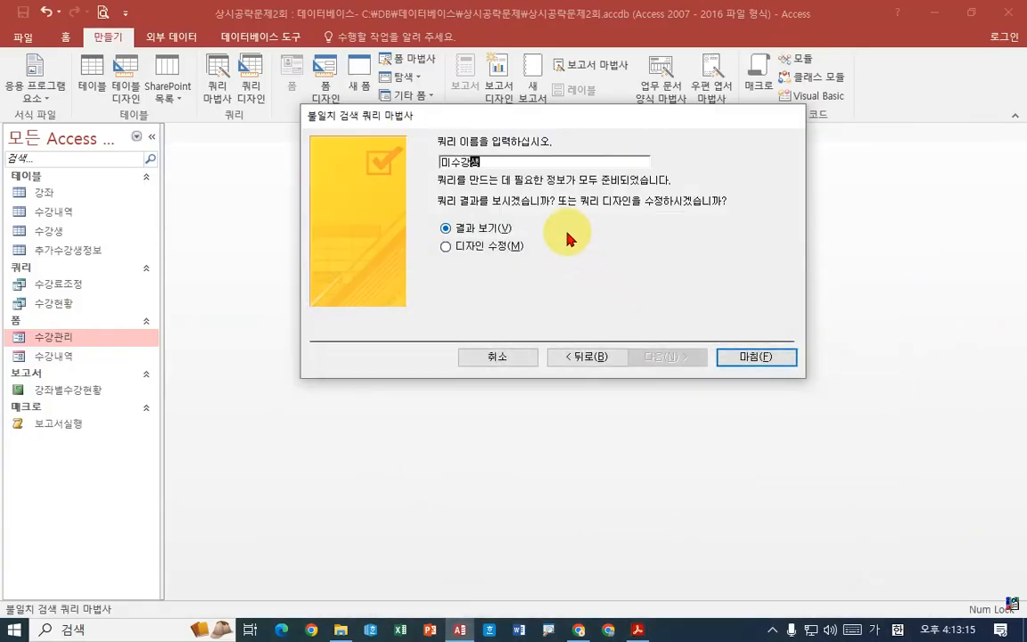
pyautogui.press('Return')
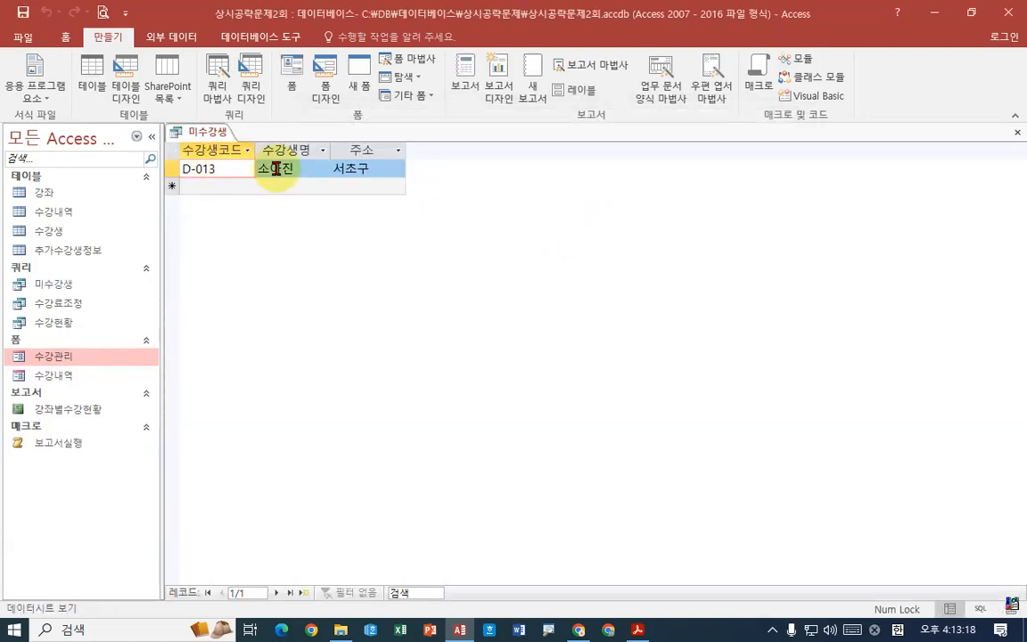
# - Examine the 미수강생 query's design grid, mark the 수강생코드 column with the Is Null condition and view its SQL statement
pyautogui.rightClick(211, 132)
pyautogui.click(244, 207)
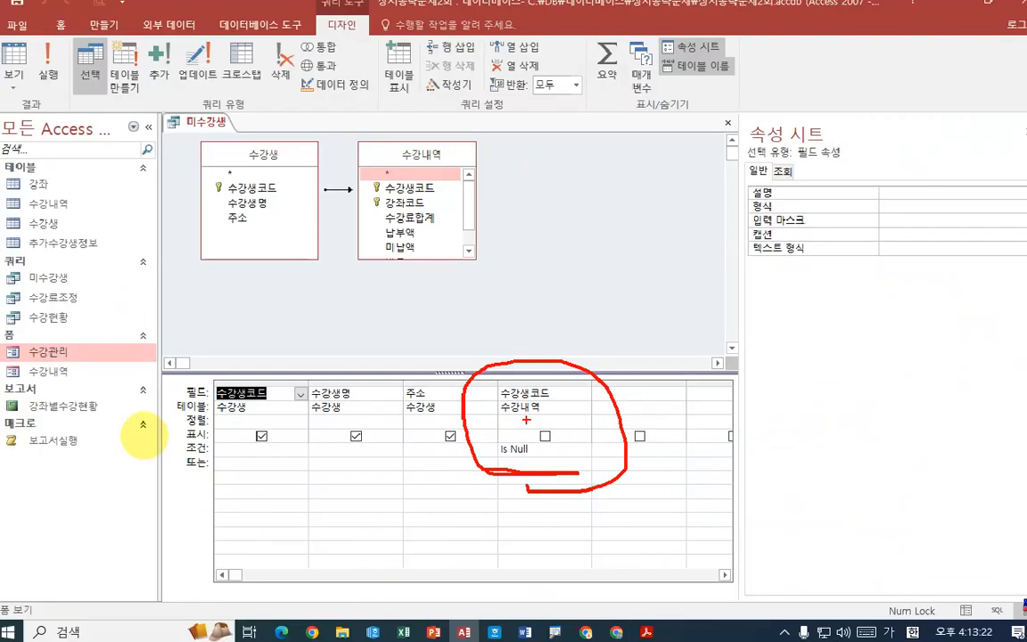
pyautogui.click(19, 89)
pyautogui.click(26, 159)
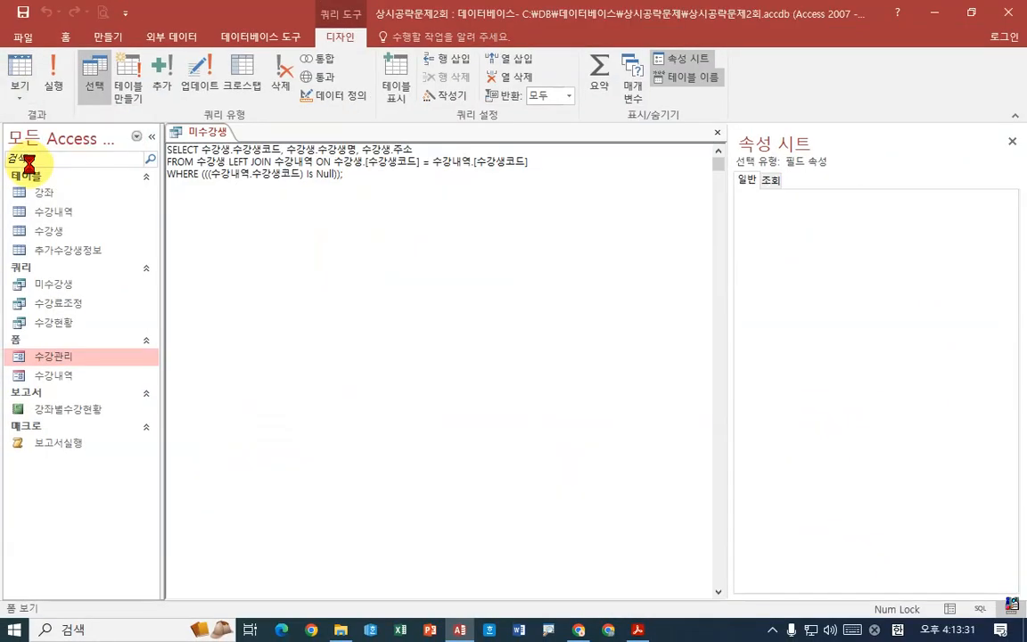
pyautogui.click(356, 191)
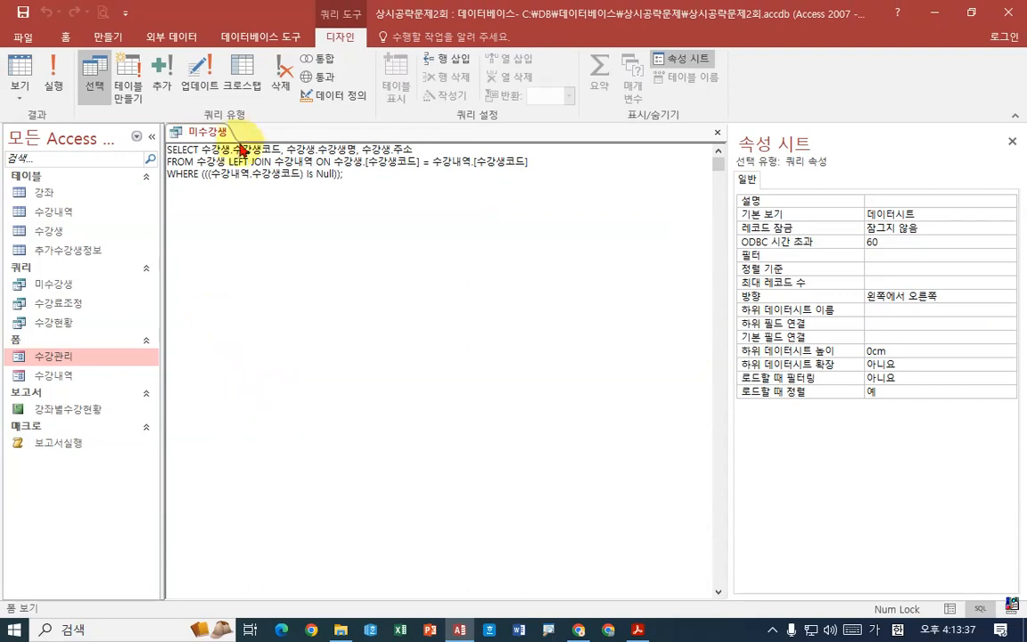
# - Return the 미수강생 query to Design view, check its Is Null condition and close the query
pyautogui.rightClick(213, 50)
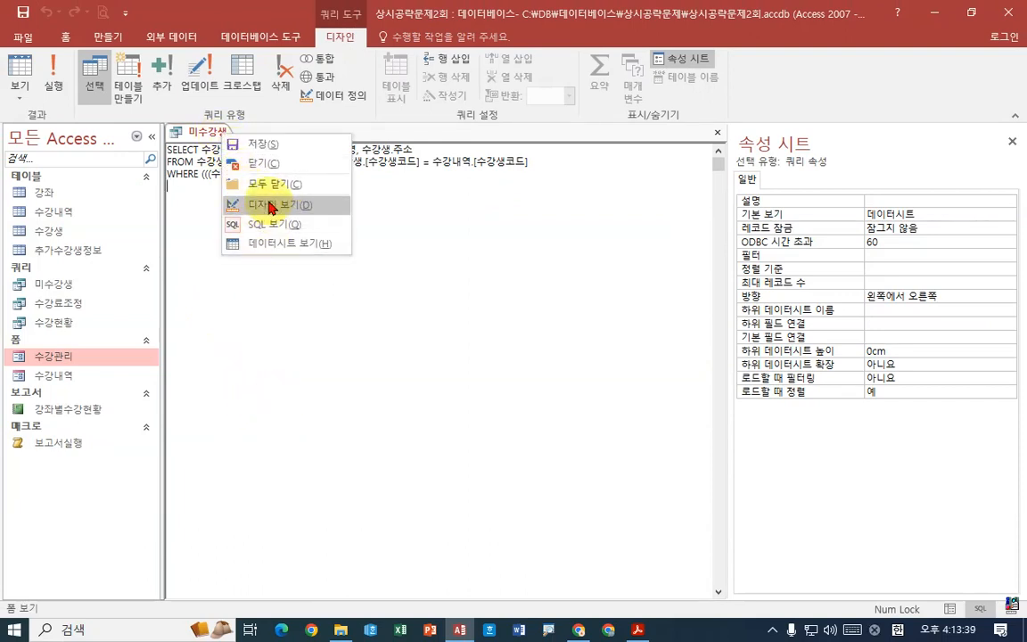
pyautogui.click(258, 205)
pyautogui.click(560, 452)
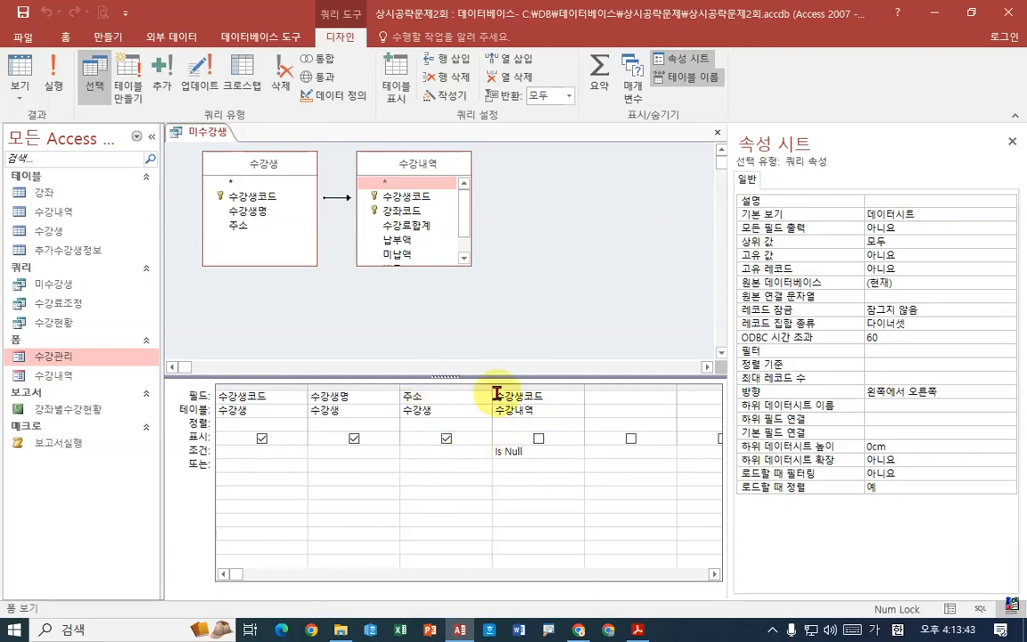
pyautogui.rightClick(196, 131)
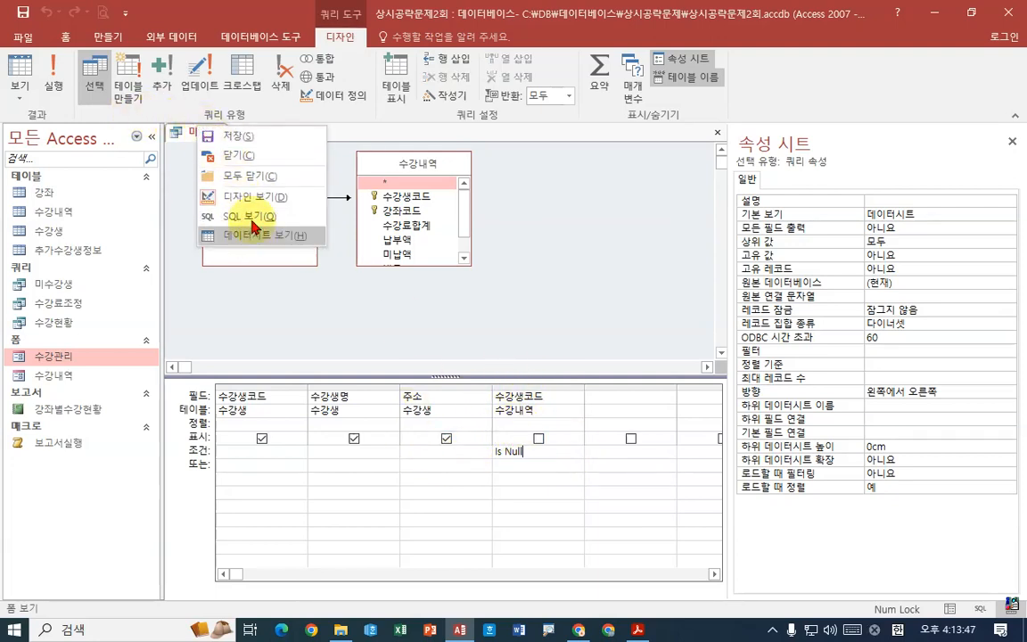
pyautogui.click(246, 165)
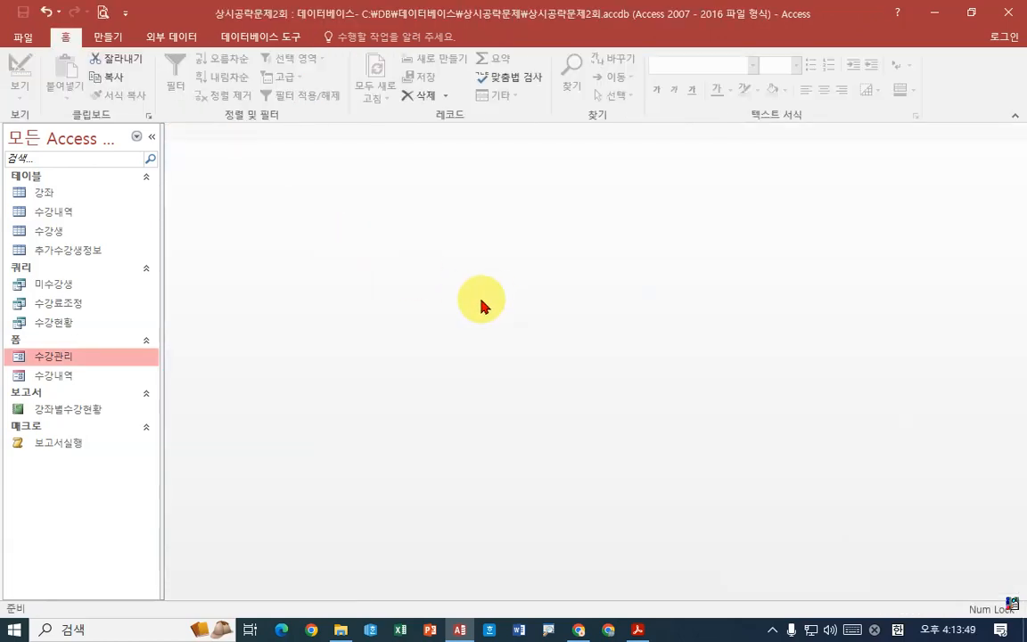
# - In the PDF, strike through the Is Null requirement of the 미수강생 task and write the note "NOT in" below it
pyautogui.click(639, 629)
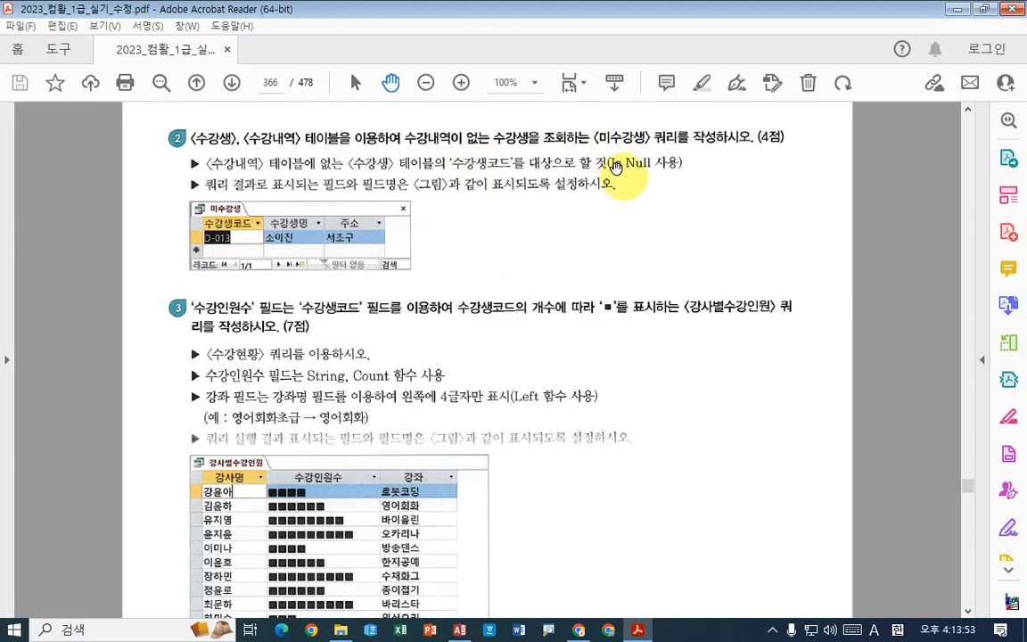
pyautogui.moveTo(609, 163); pyautogui.dragTo(658, 161)
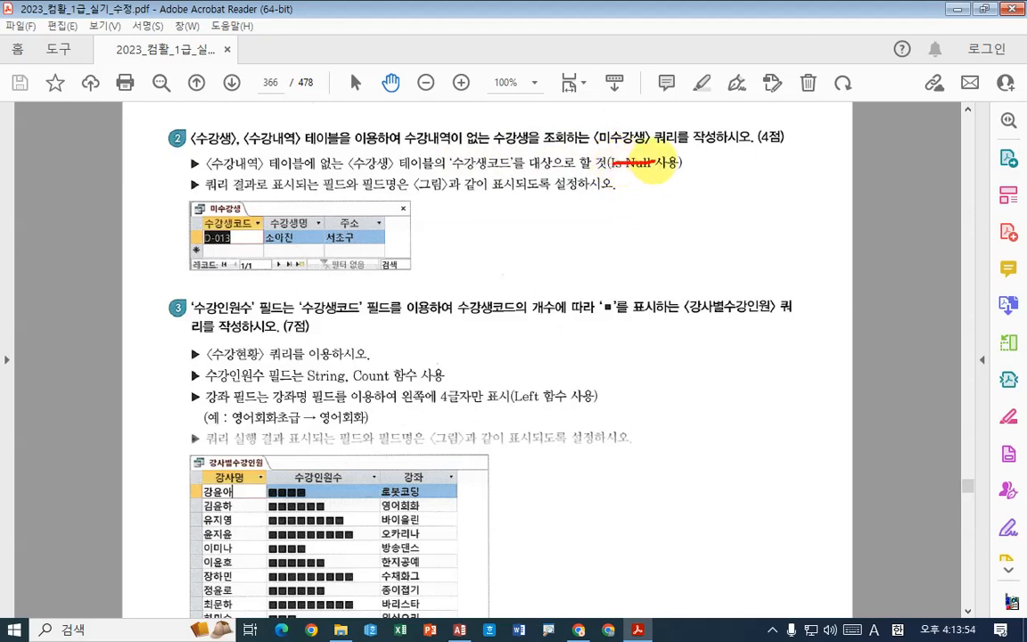
pyautogui.moveTo(606, 225)
pyautogui.mouseDown()
pyautogui.moveTo(641, 197)
pyautogui.moveTo(659, 205)
pyautogui.moveTo(647, 204)
pyautogui.mouseUp()
pyautogui.moveTo(671, 204)
pyautogui.mouseDown()
pyautogui.moveTo(710, 203)
pyautogui.moveTo(691, 229)
pyautogui.mouseUp()
pyautogui.moveTo(729, 218)
pyautogui.mouseDown()
pyautogui.moveTo(729, 228)
pyautogui.moveTo(745, 211)
pyautogui.mouseUp()
pyautogui.moveTo(758, 213)
pyautogui.mouseDown()
pyautogui.moveTo(759, 233)
pyautogui.moveTo(772, 235)
pyautogui.mouseUp()
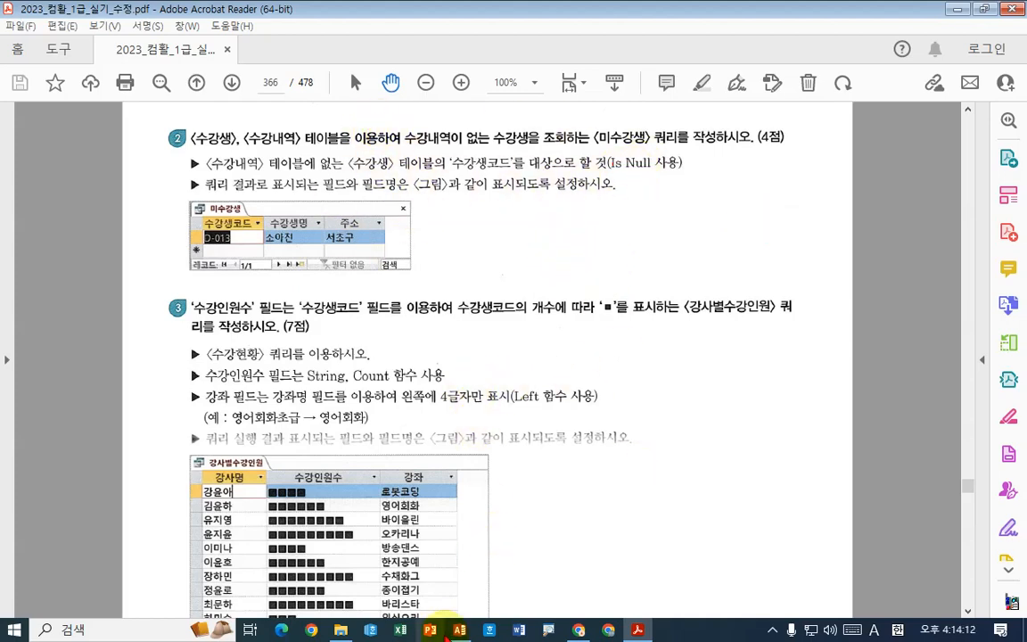
# - In Access, create a query in Design view from the 수강생 table with the fields 수강생코드, 수강생명 and 주소
pyautogui.click(459, 630)
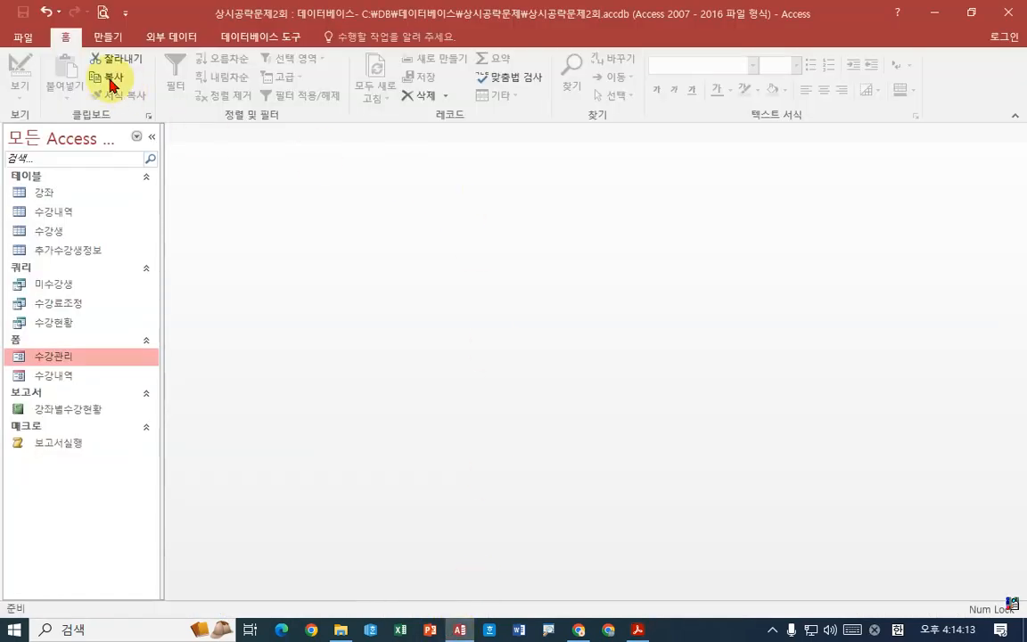
pyautogui.click(108, 36)
pyautogui.click(251, 104)
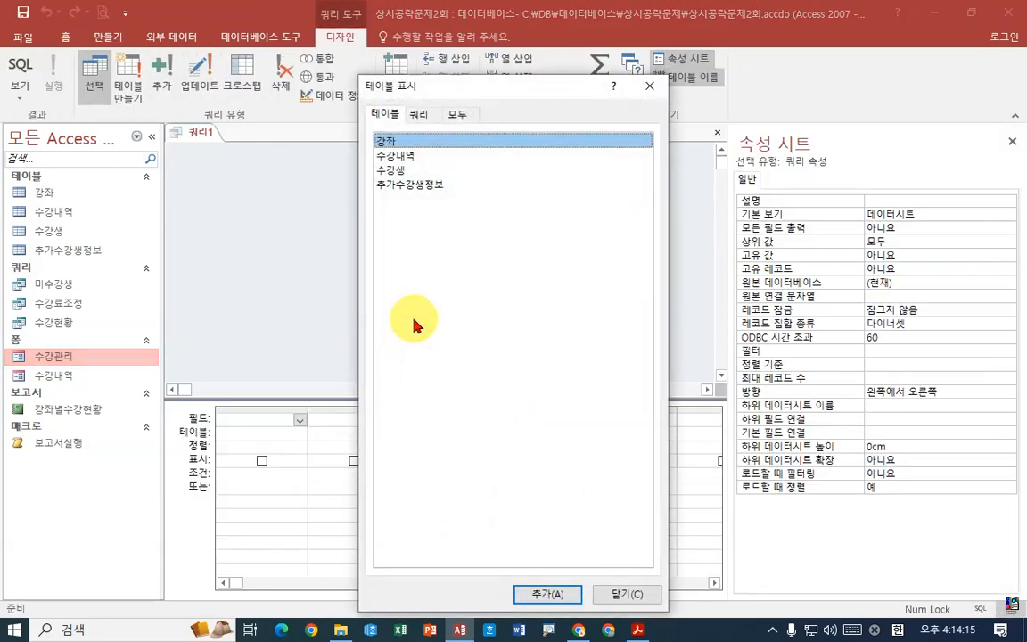
pyautogui.doubleClick(397, 170)
pyautogui.click(629, 593)
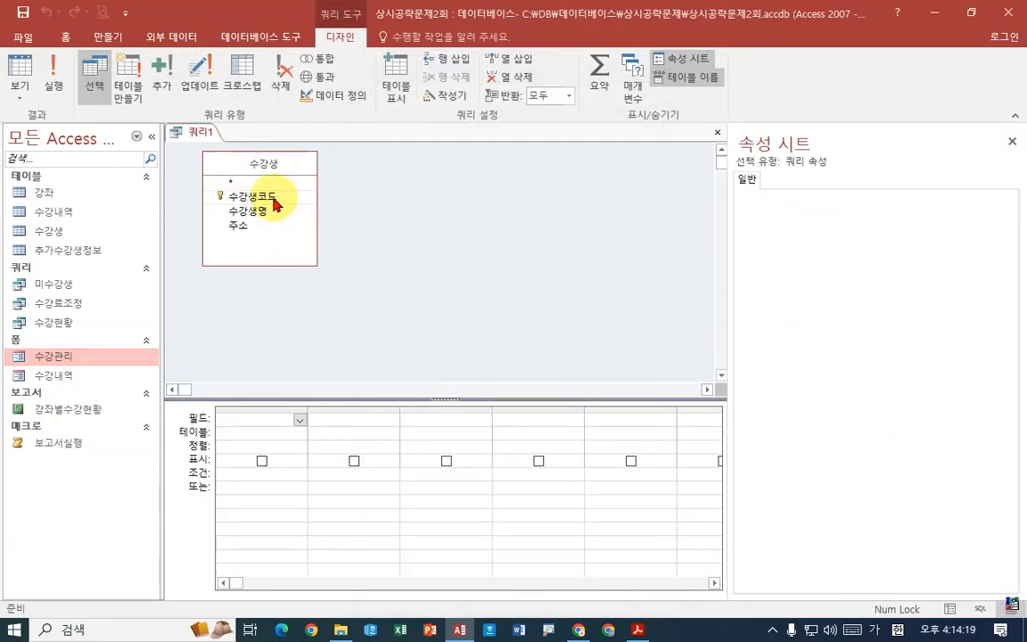
pyautogui.doubleClick(253, 196)
pyautogui.doubleClick(254, 211)
pyautogui.doubleClick(258, 227)
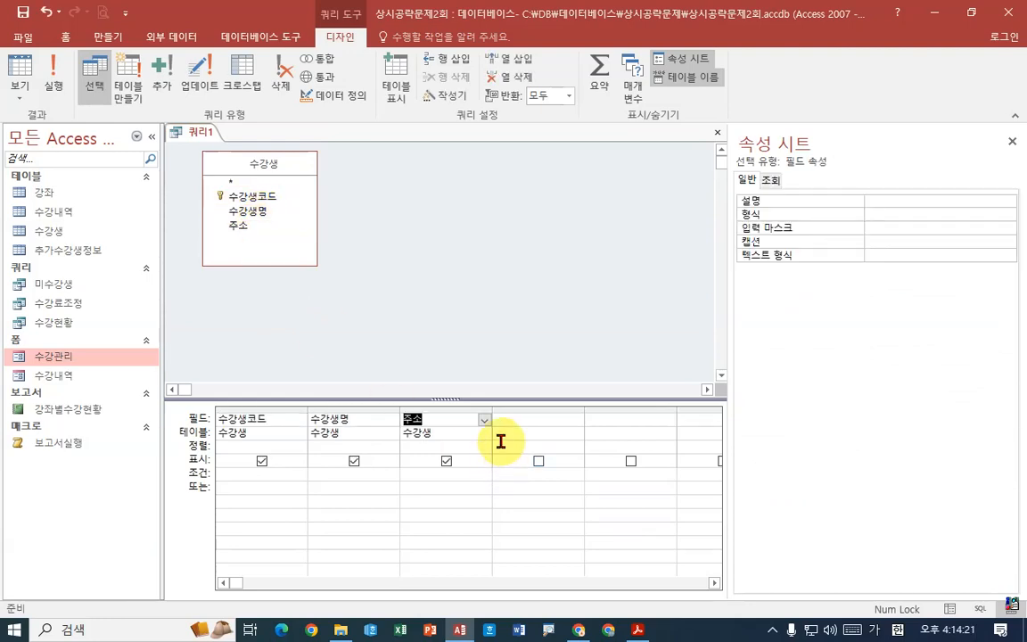
# - Widen the 수강생코드 column of the query and enter its condition not in(select 수강생코드 from 수강내역)
pyautogui.click(258, 477)
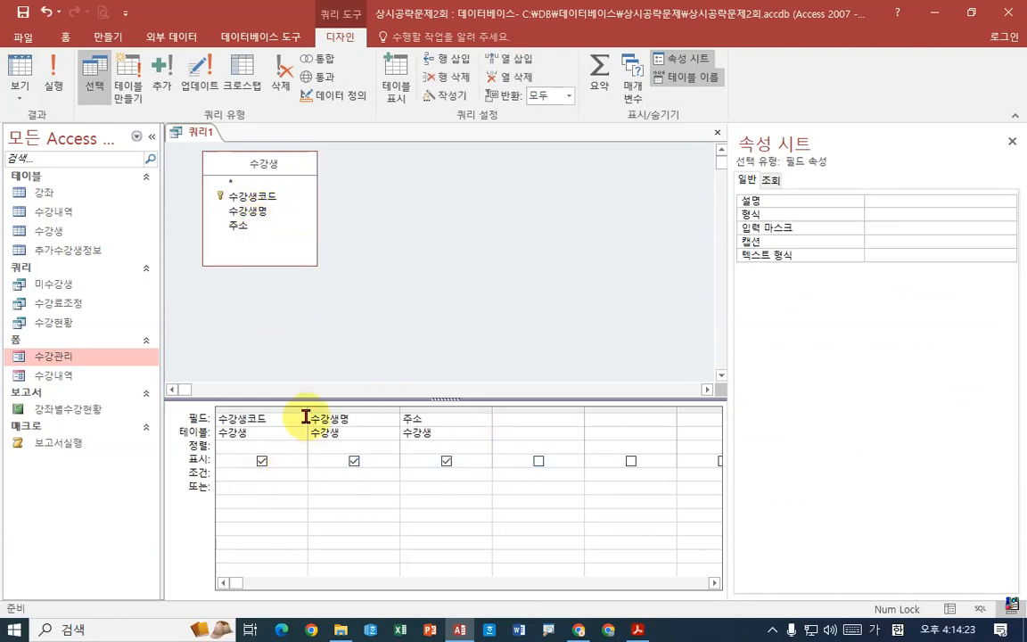
pyautogui.moveTo(306, 411); pyautogui.dragTo(440, 413)
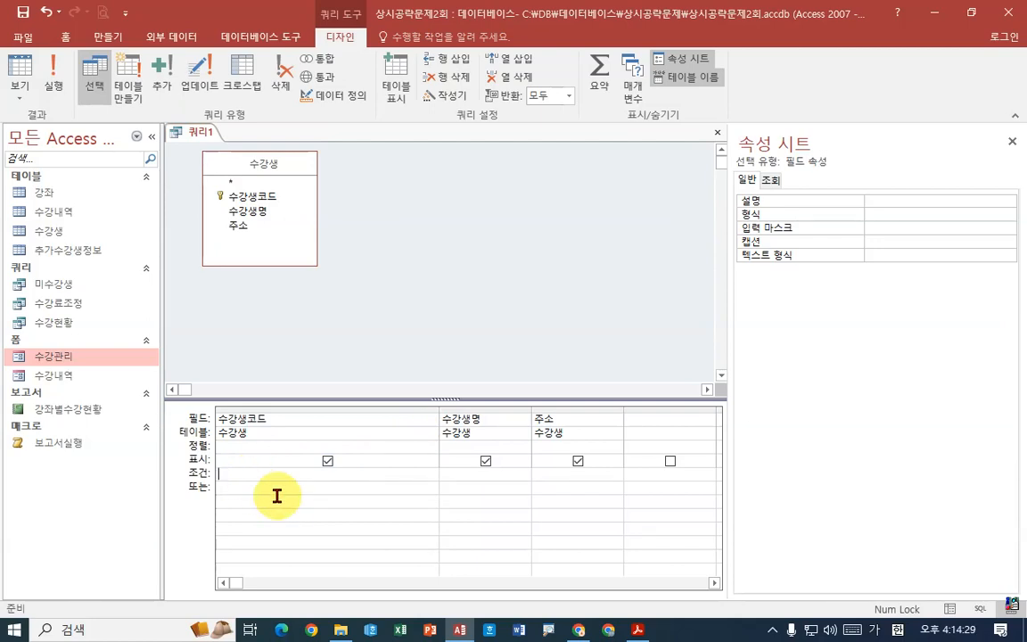
pyautogui.write('not in(select 수')
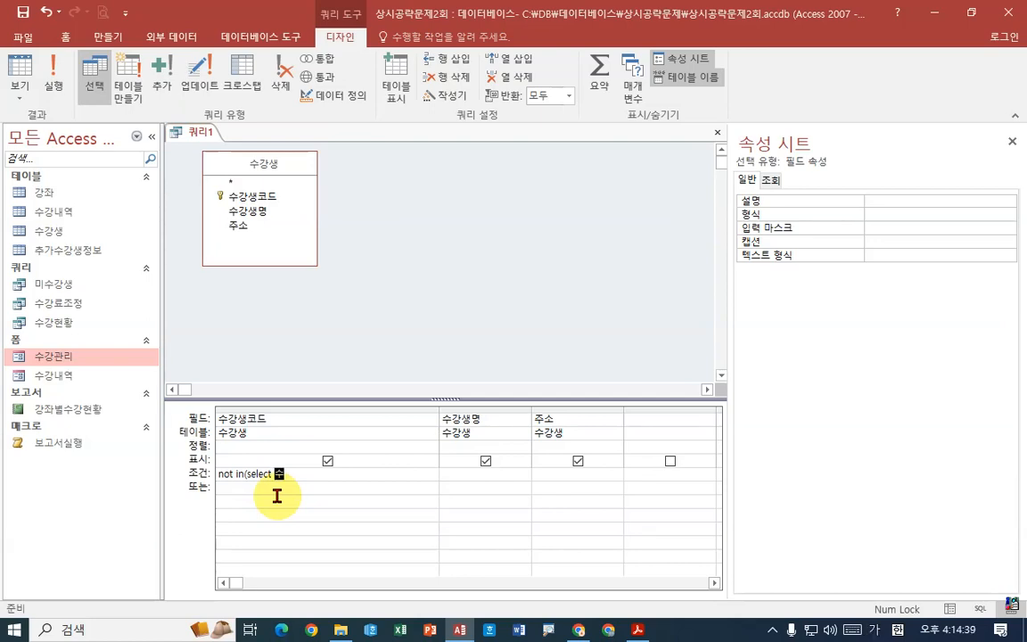
pyautogui.write('강생')
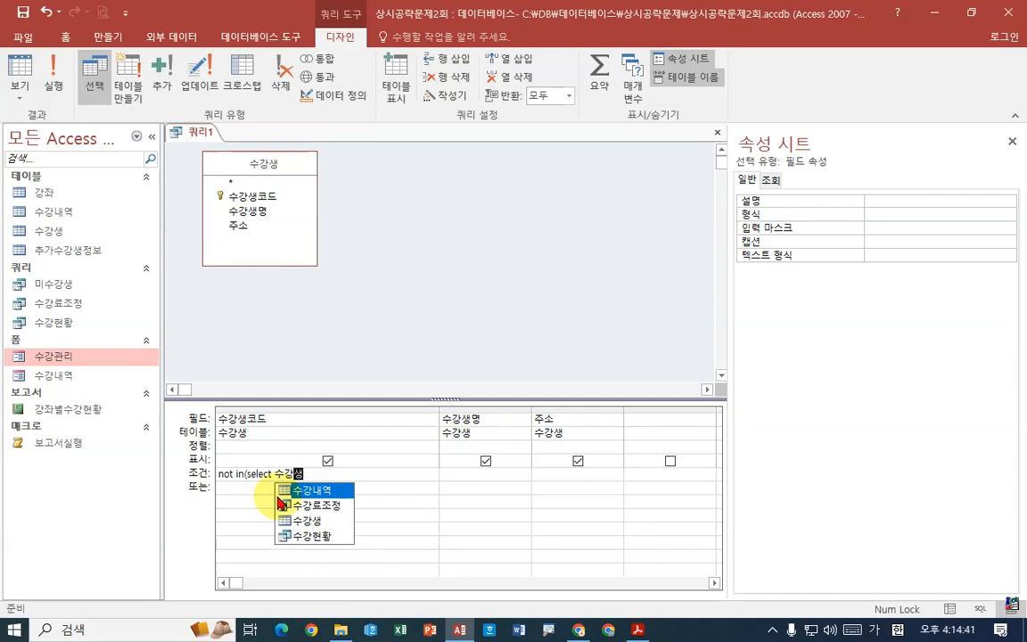
pyautogui.write('코드 ')
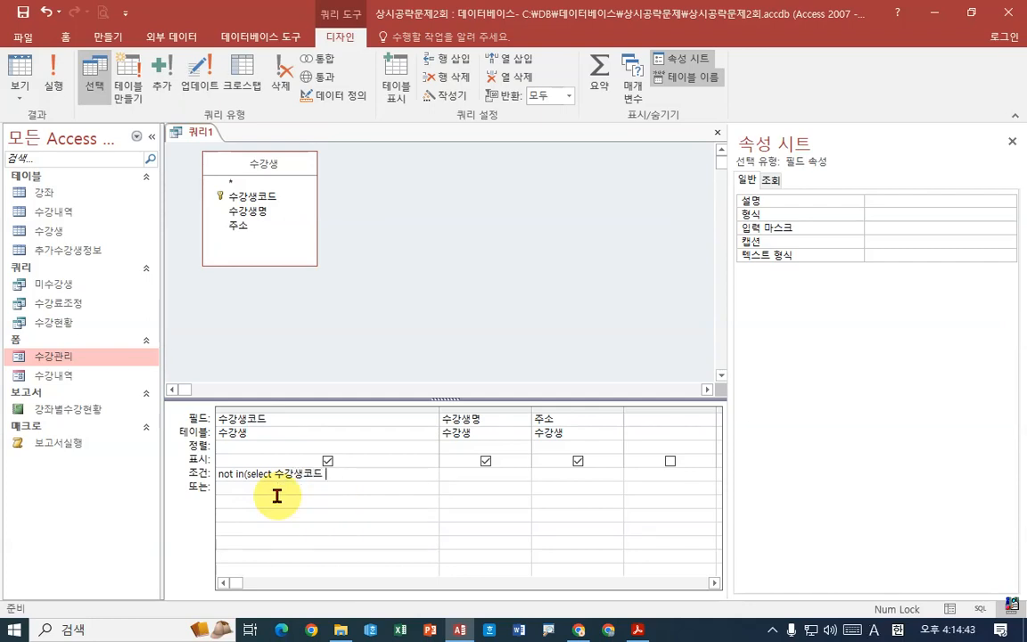
pyautogui.write('from ')
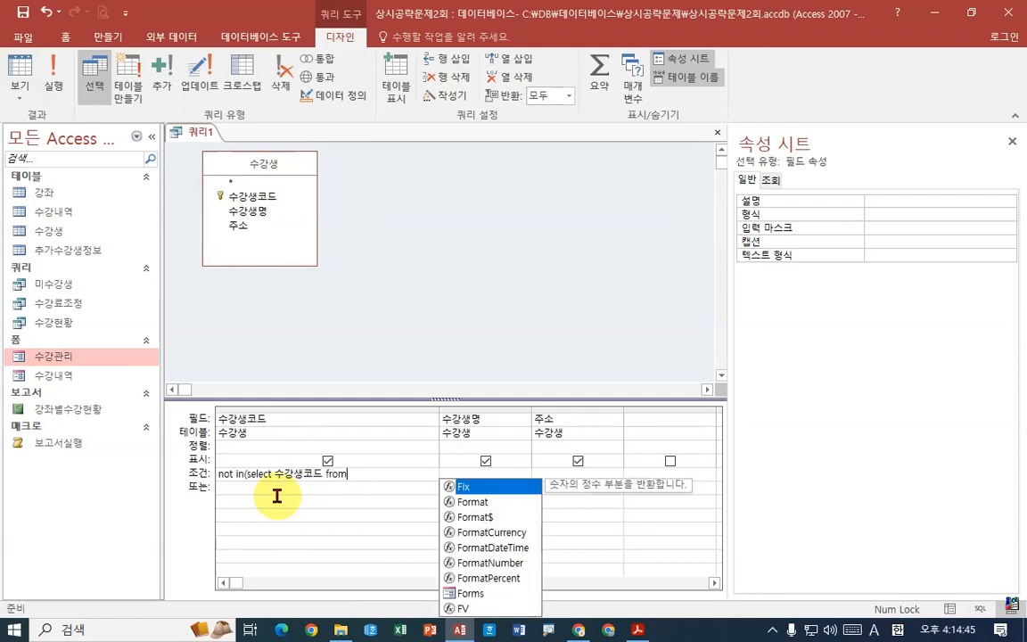
pyautogui.write('수')
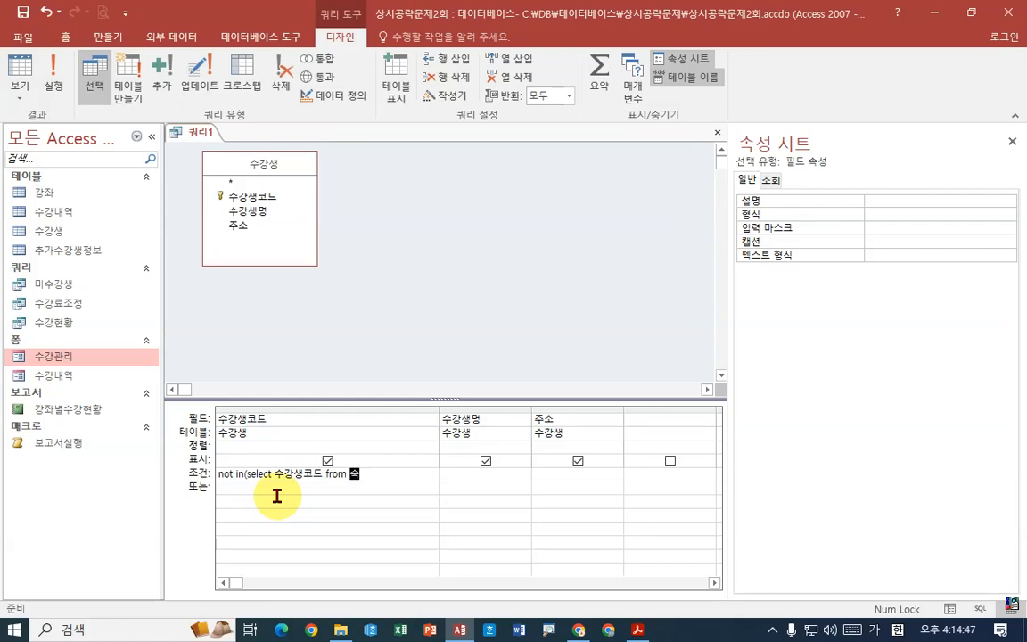
pyautogui.write('강내역')
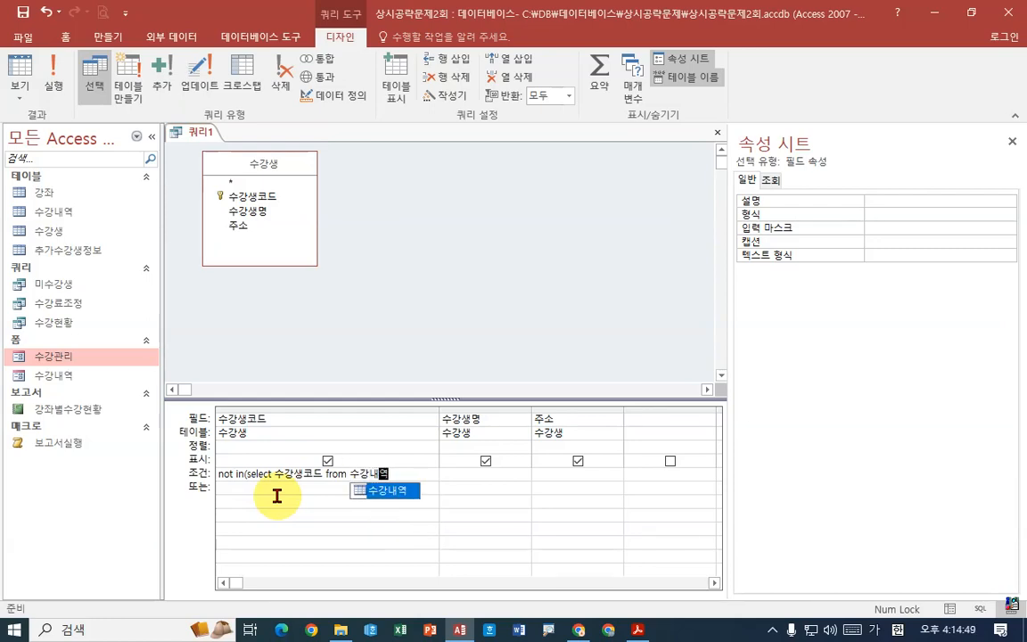
pyautogui.write(')')
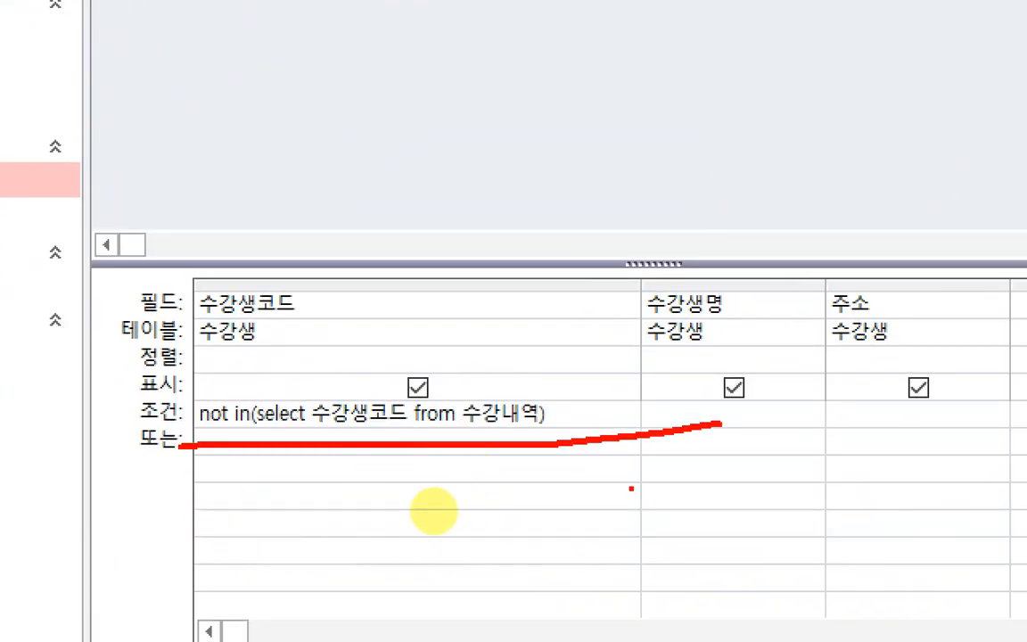
# - Check-mark 수강생코드 in the field row and in the subquery, and run the query
pyautogui.moveTo(267, 284); pyautogui.dragTo(295, 282)
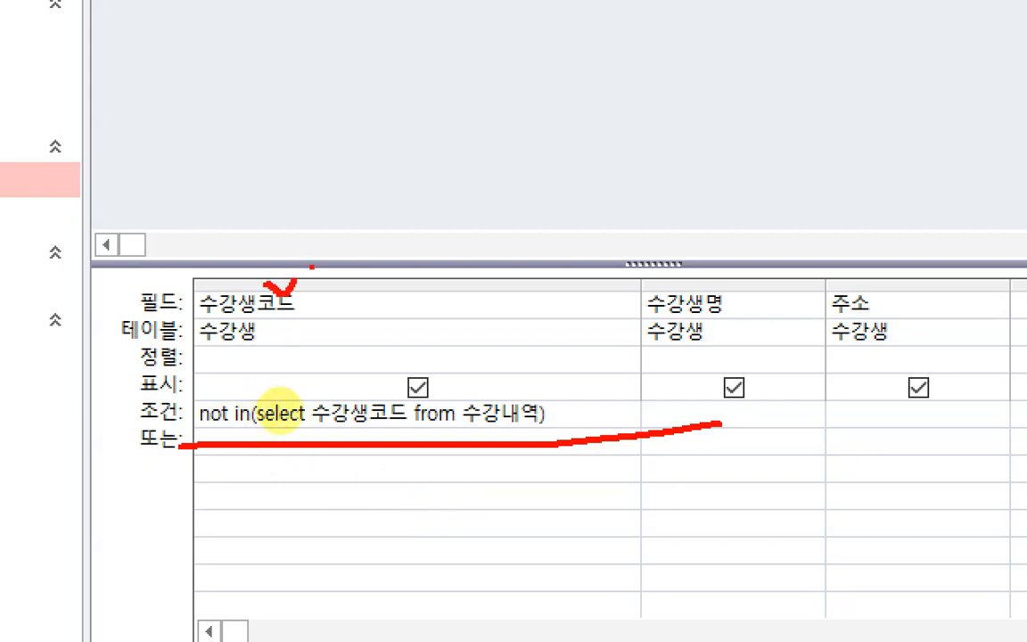
pyautogui.moveTo(366, 396); pyautogui.dragTo(379, 378)
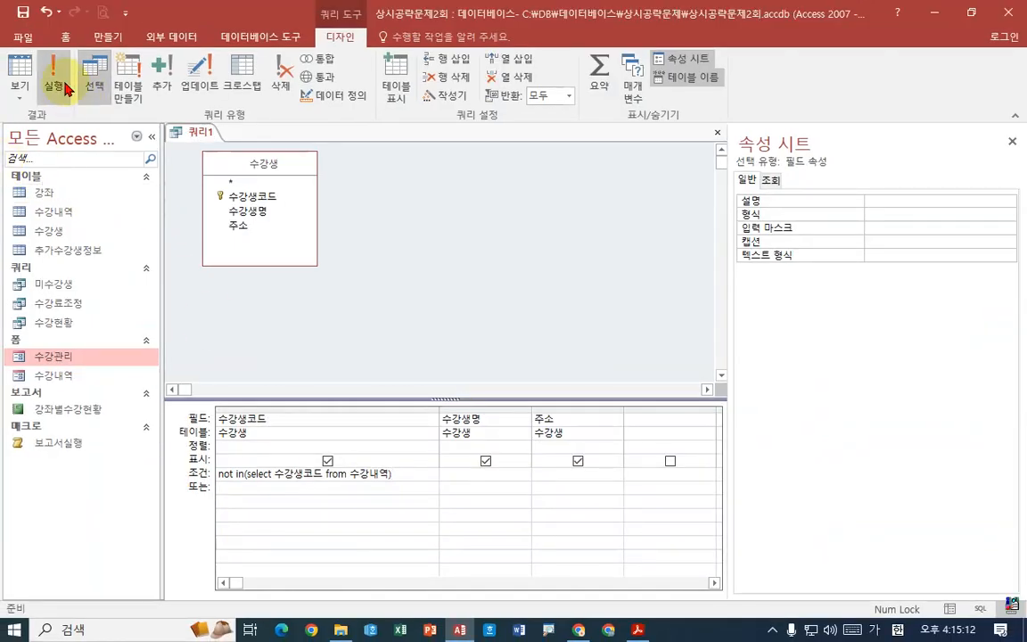
pyautogui.click(58, 84)
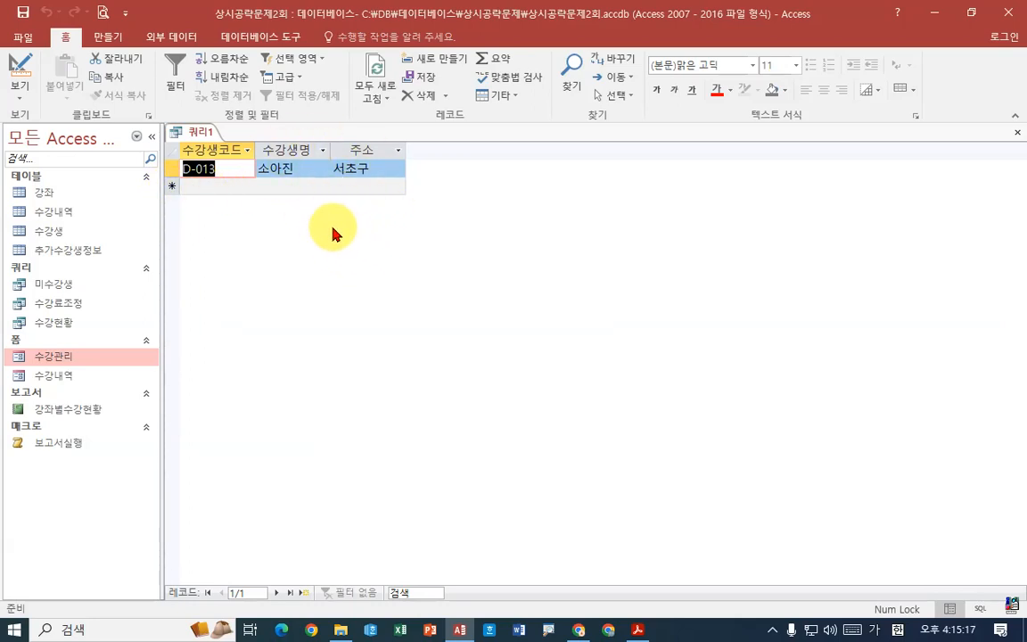
# - Return the query to Design view and underline Not In in the 수강생코드 condition
pyautogui.rightClick(200, 132)
pyautogui.click(192, 205)
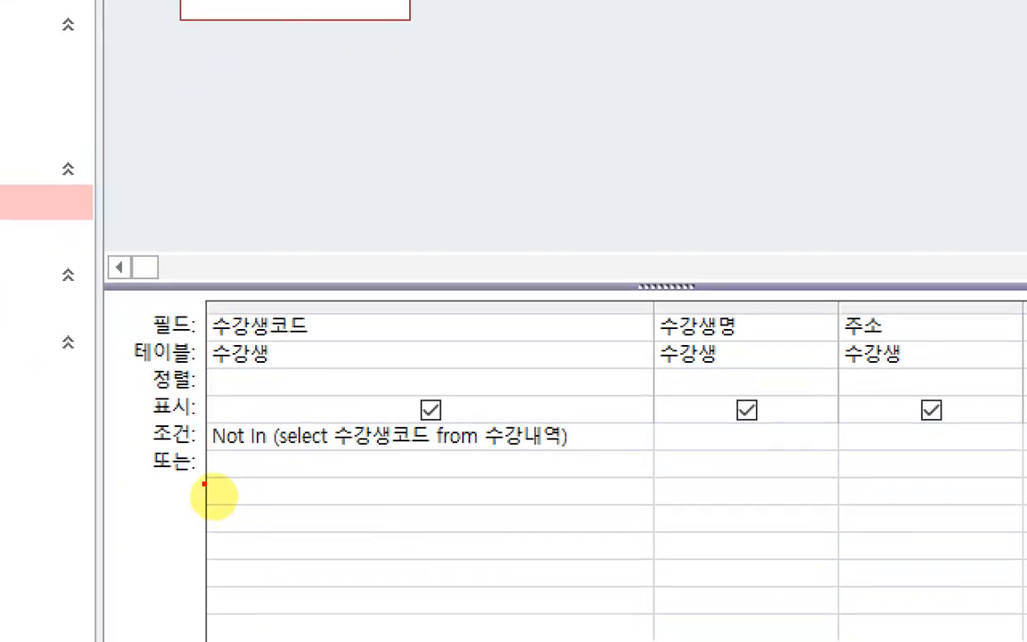
pyautogui.moveTo(203, 455); pyautogui.dragTo(276, 452)
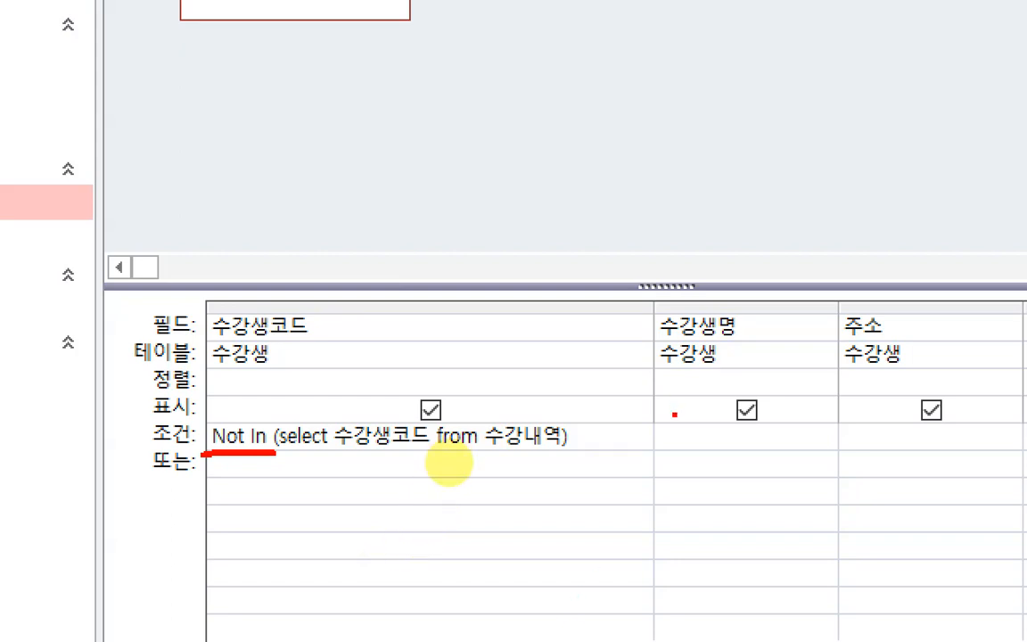
pyautogui.press('Escape')
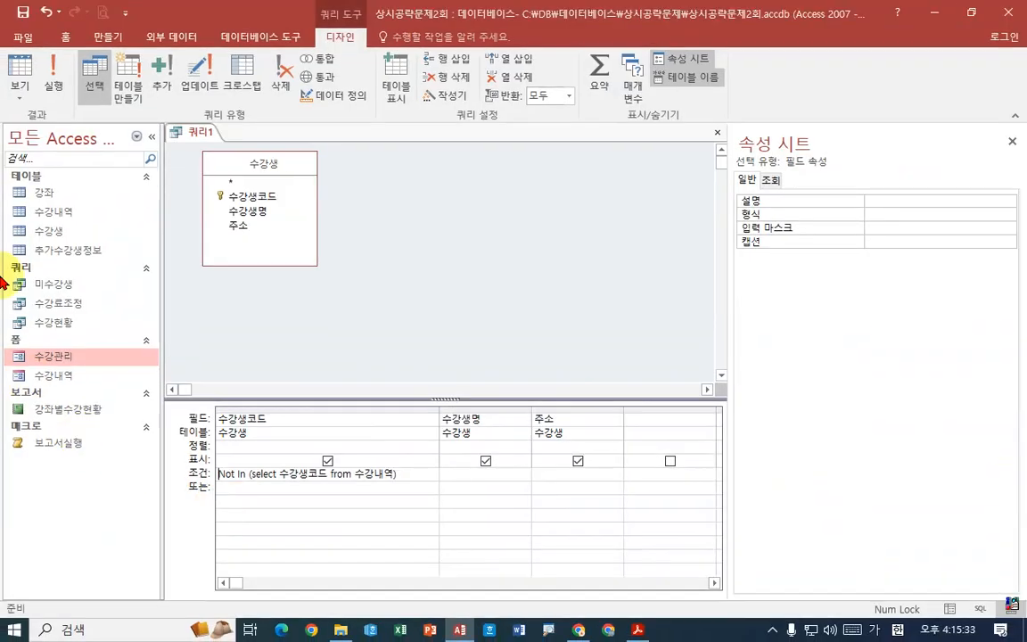
# - Close the Not In query without saving it
pyautogui.rightClick(198, 132)
pyautogui.click(230, 159)
pyautogui.click(504, 360)
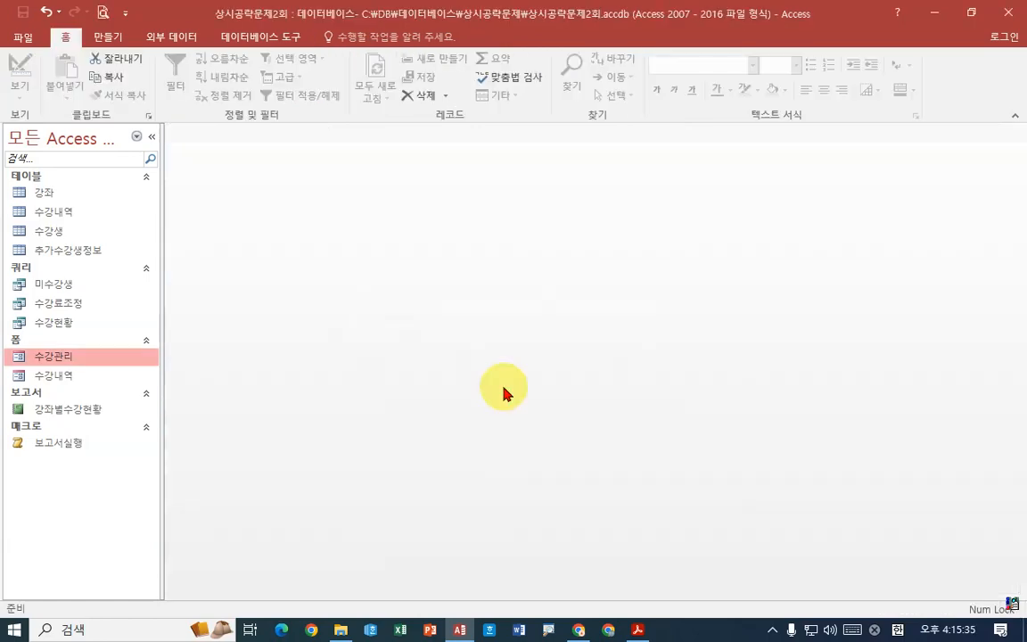
# - Switch to the exam PDF in Acrobat Reader and mark the Is Null requirement of the 미수강생 task
pyautogui.click(638, 631)
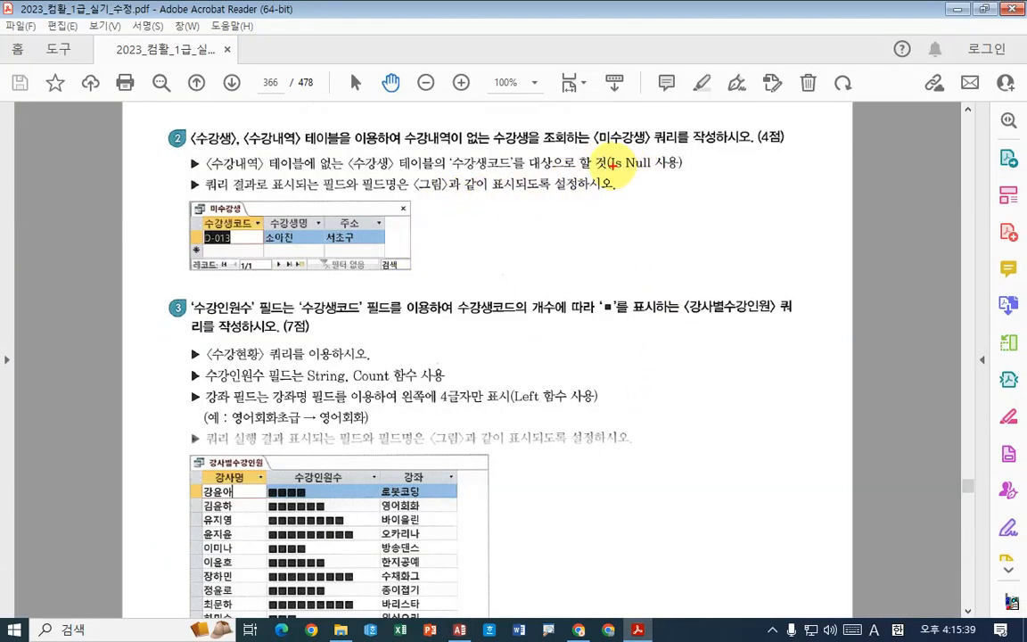
pyautogui.hotkey('ctrl', '2')
pyautogui.moveTo(608, 160); pyautogui.dragTo(676, 159)
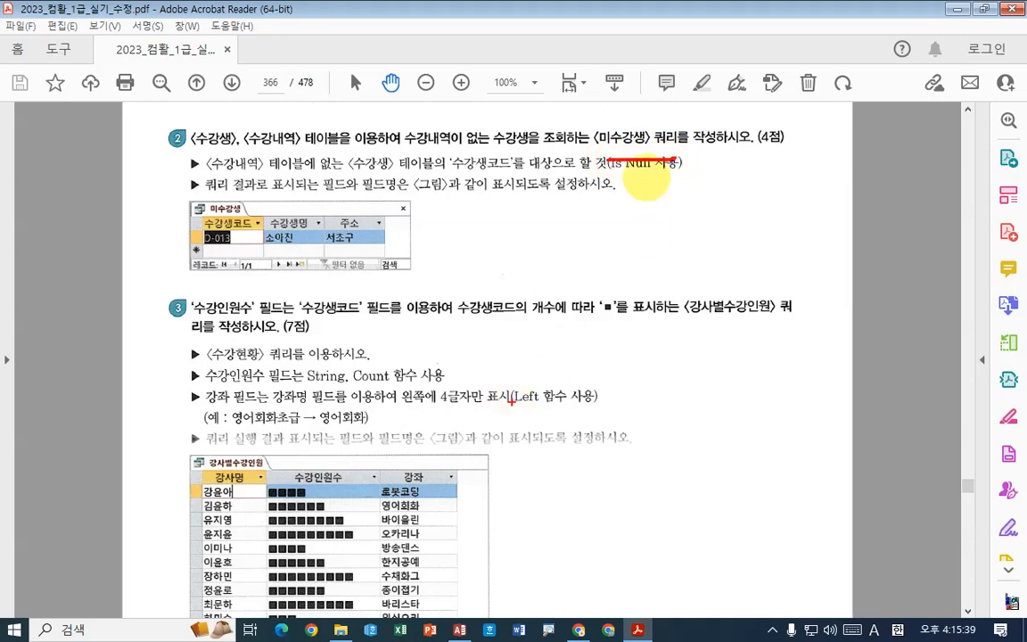
pyautogui.press('Escape')
# - In task 3 for the 강사별수강인원 query, mark the 수강생코드 count and the ■ symbol and underline the heading's second line
pyautogui.scroll(-4, 602, 339)
pyautogui.scroll(-1, 639, 307)
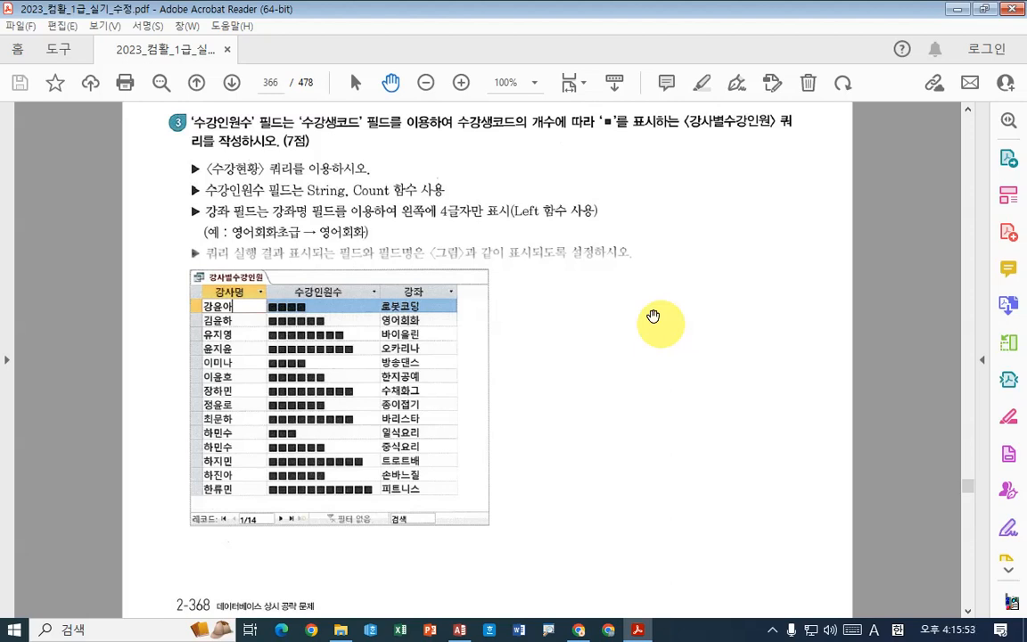
pyautogui.hotkey('ctrl', '2')
pyautogui.moveTo(476, 120); pyautogui.dragTo(492, 143)
pyautogui.moveTo(603, 125)
pyautogui.mouseDown()
pyautogui.moveTo(612, 158)
pyautogui.moveTo(656, 154)
pyautogui.moveTo(648, 140)
pyautogui.moveTo(718, 149)
pyautogui.moveTo(689, 138)
pyautogui.mouseUp()
pyautogui.moveTo(189, 141); pyautogui.dragTo(350, 141)
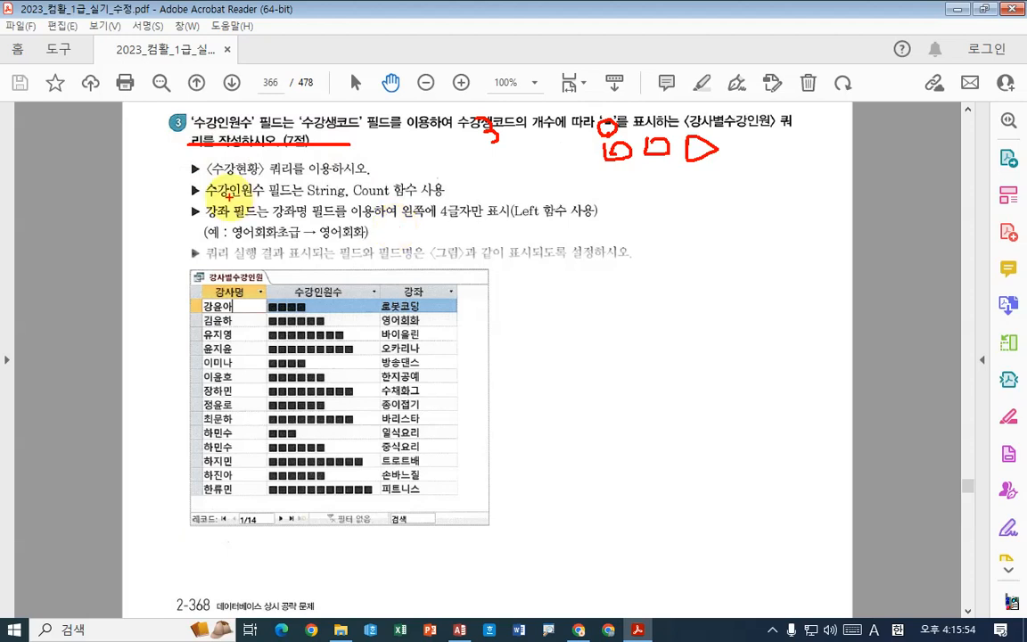
# - Mark task 3's 수강현황 source, its String, Count and Left function rules, the 영어회화초급 example and the 강좌 column
pyautogui.moveTo(207, 178)
pyautogui.mouseDown()
pyautogui.moveTo(368, 176)
pyautogui.moveTo(390, 150)
pyautogui.mouseUp()
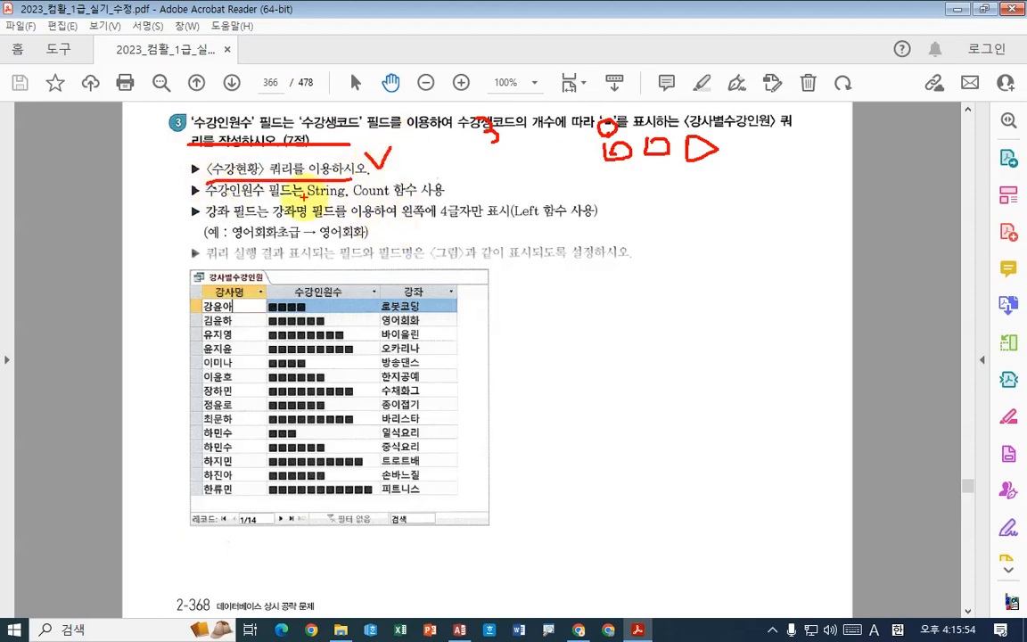
pyautogui.moveTo(264, 198); pyautogui.dragTo(417, 199)
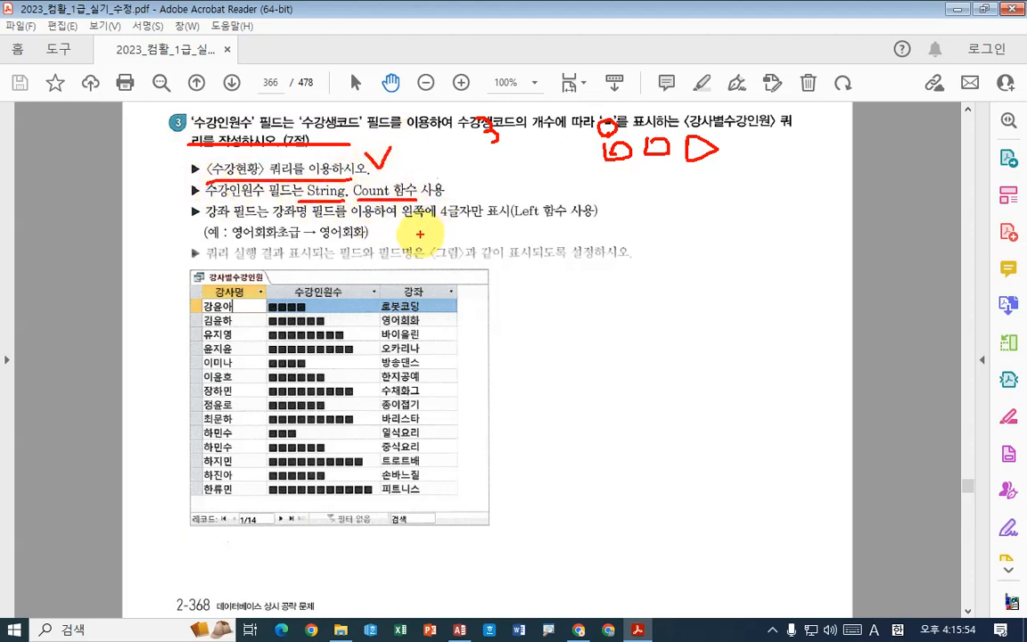
pyautogui.moveTo(205, 222); pyautogui.dragTo(307, 222)
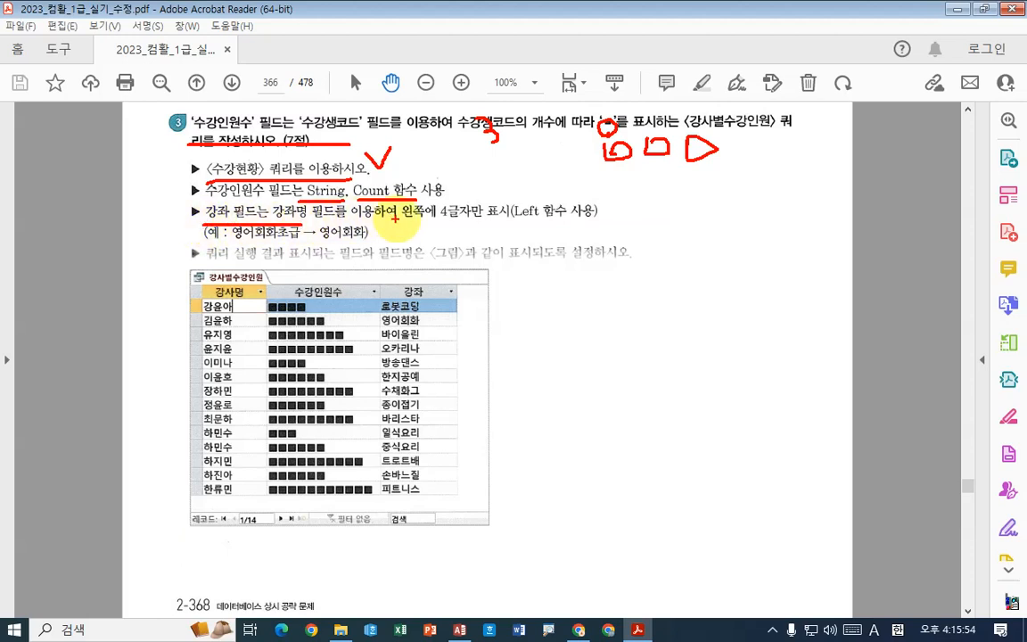
pyautogui.moveTo(403, 222)
pyautogui.mouseDown()
pyautogui.moveTo(508, 223)
pyautogui.moveTo(522, 202)
pyautogui.mouseUp()
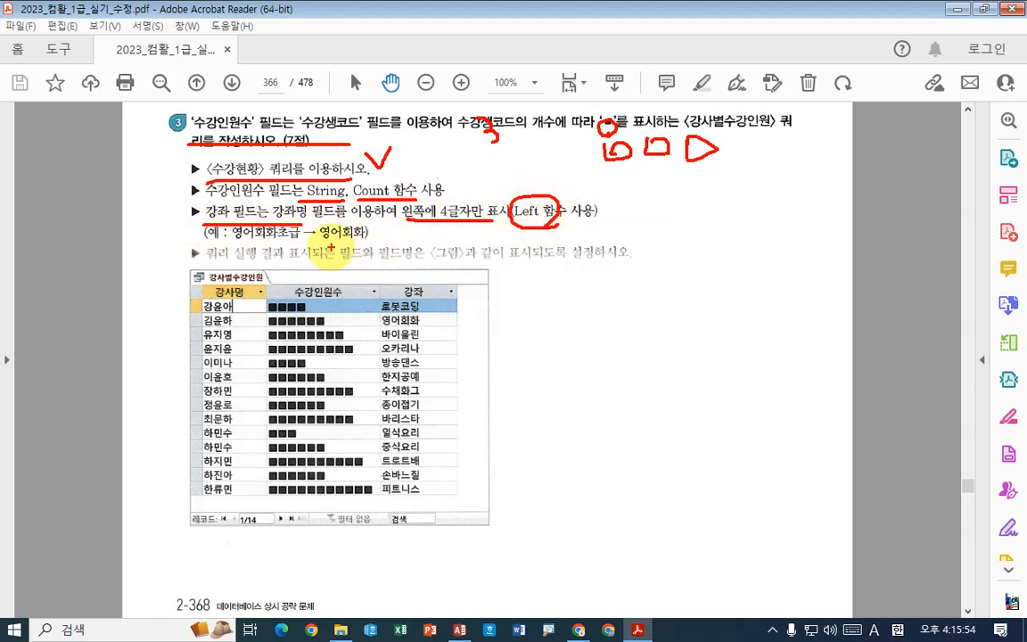
pyautogui.moveTo(230, 242)
pyautogui.mouseDown()
pyautogui.moveTo(305, 243)
pyautogui.moveTo(292, 237)
pyautogui.mouseUp()
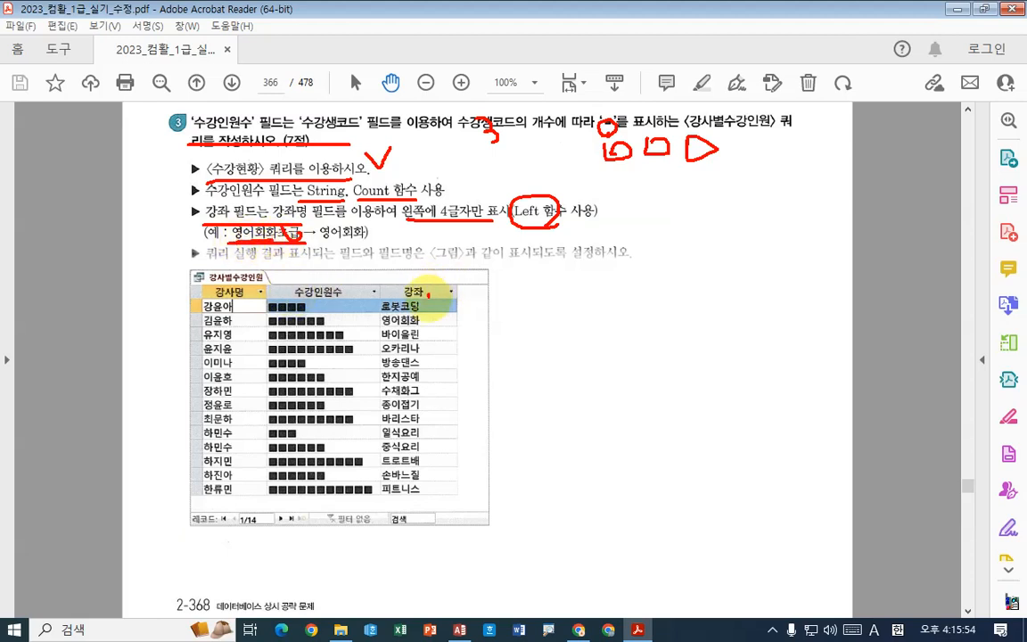
pyautogui.moveTo(412, 282); pyautogui.dragTo(434, 304)
pyautogui.moveTo(328, 266); pyautogui.dragTo(358, 255)
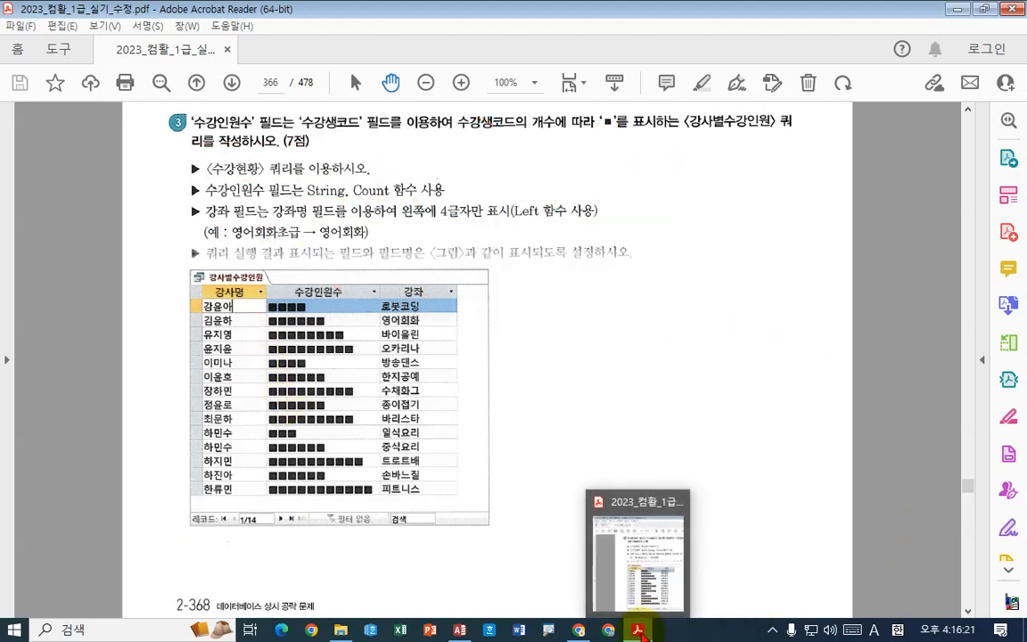
# - Switch to Access, create a query in Design view from the 수강현황 query and enlarge its field list to show all fields
pyautogui.click(638, 630)
pyautogui.click(108, 37)
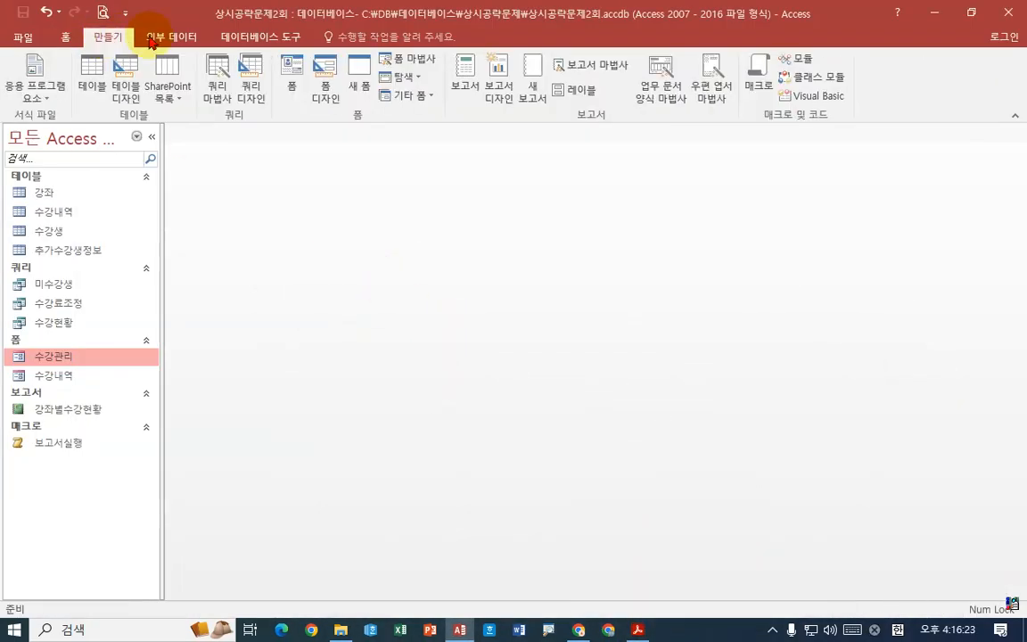
pyautogui.click(253, 82)
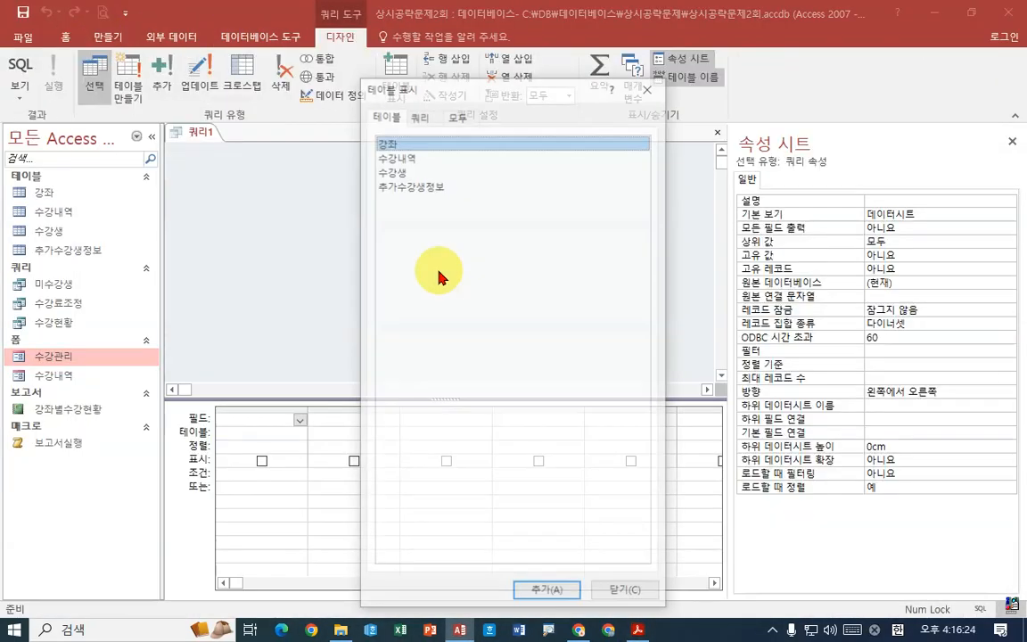
pyautogui.click(416, 120)
pyautogui.click(406, 172)
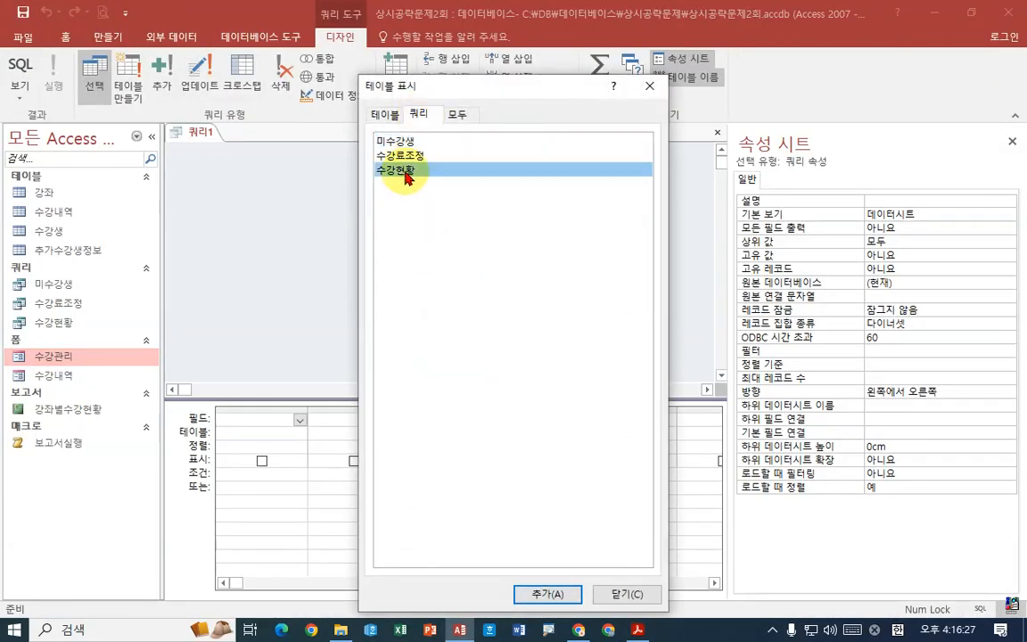
pyautogui.click(540, 592)
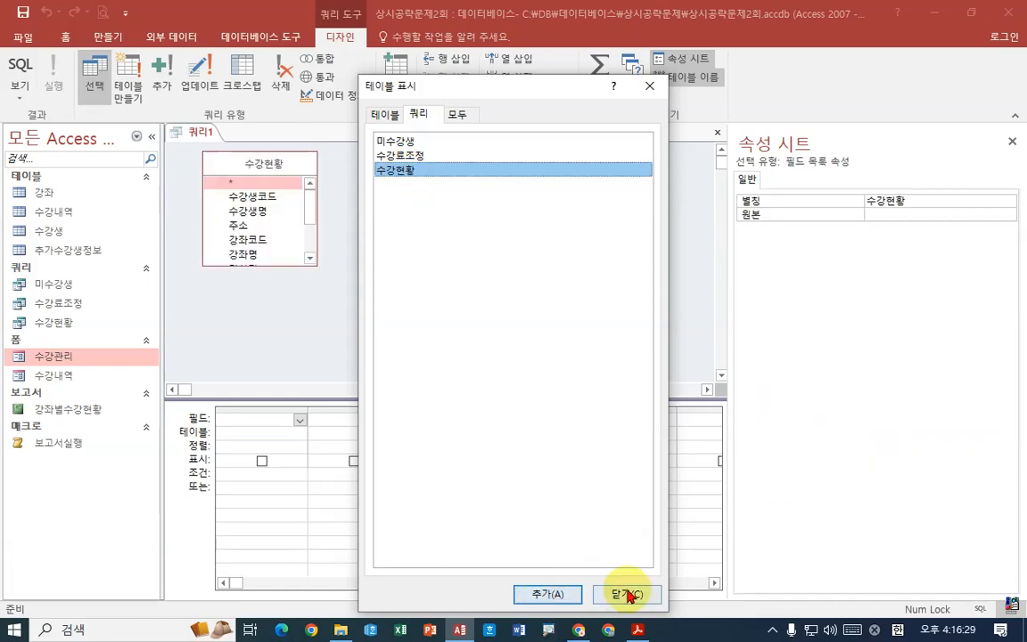
pyautogui.click(621, 592)
pyautogui.moveTo(286, 266); pyautogui.dragTo(289, 353)
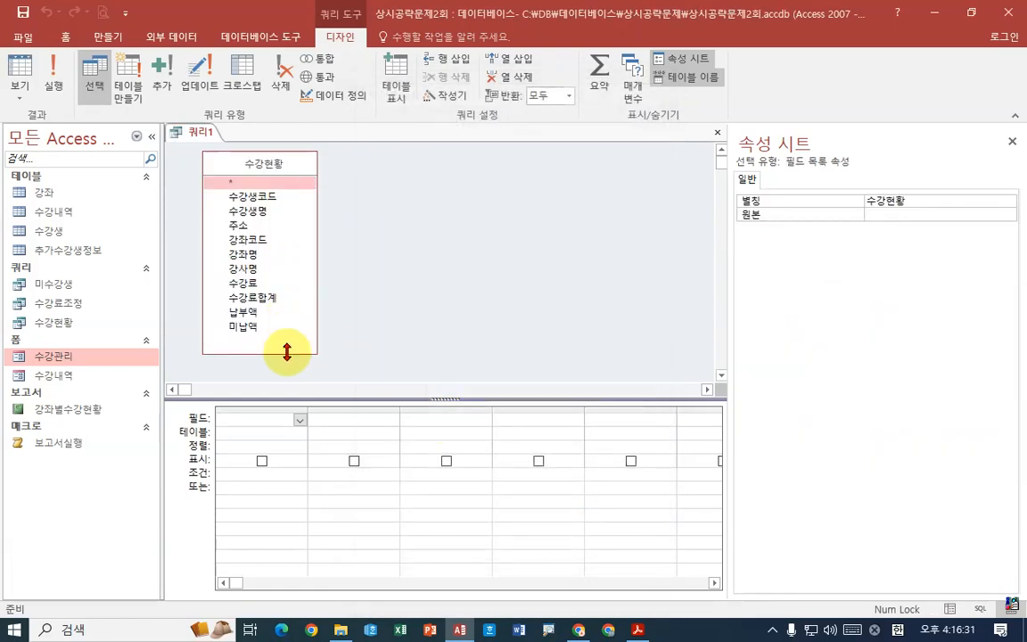
# - Check the fields required by task 3 in the exam PDF and add 강사명, 수강생코드 and 강좌명 to the query grid
pyautogui.click(638, 629)
pyautogui.click(638, 629)
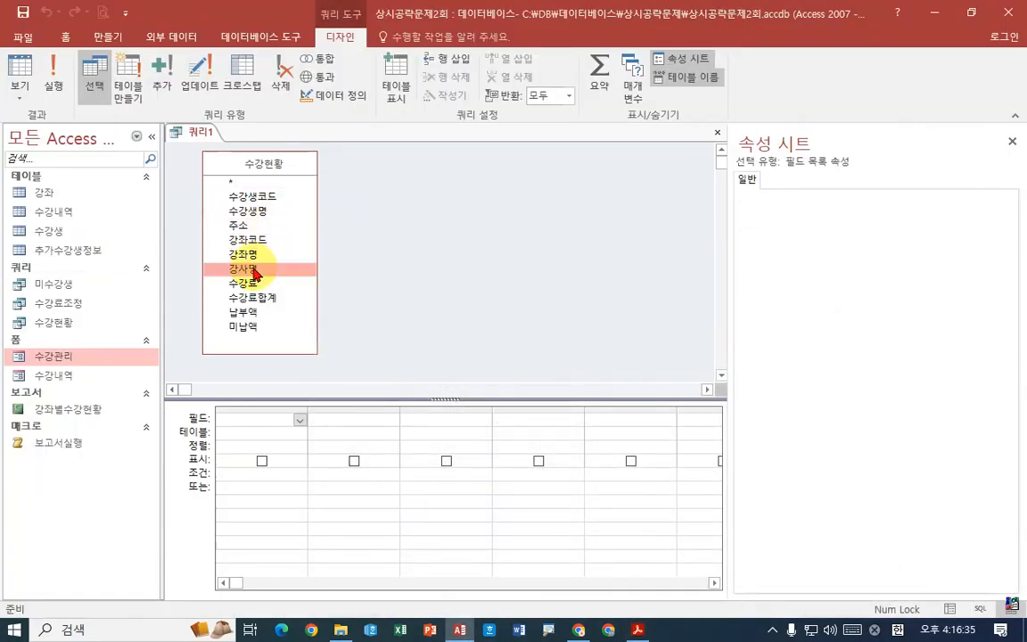
pyautogui.doubleClick(256, 268)
pyautogui.click(637, 628)
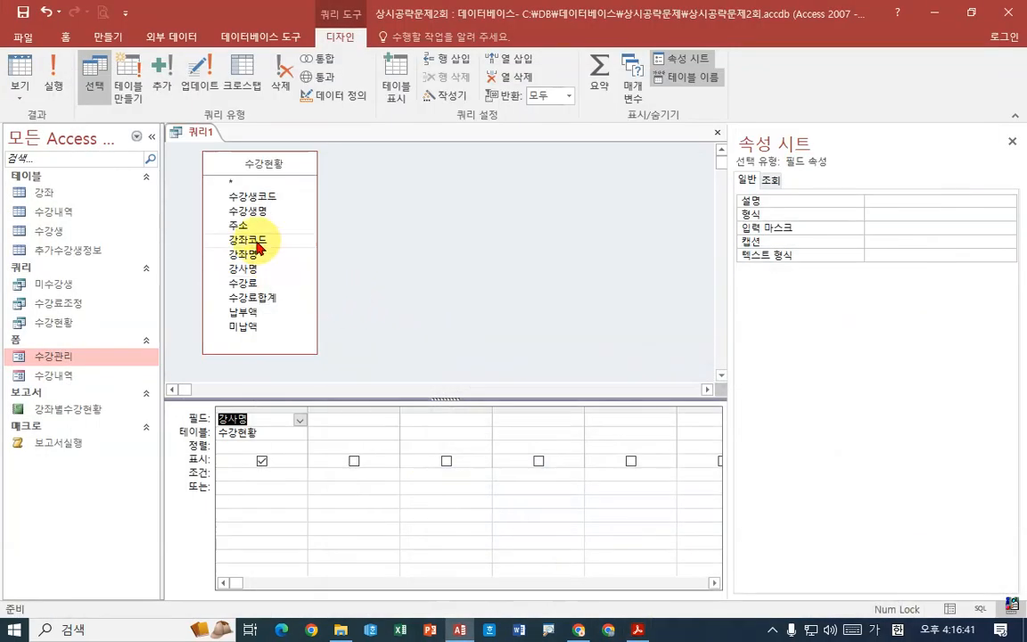
pyautogui.click(268, 199)
pyautogui.doubleClick(268, 198)
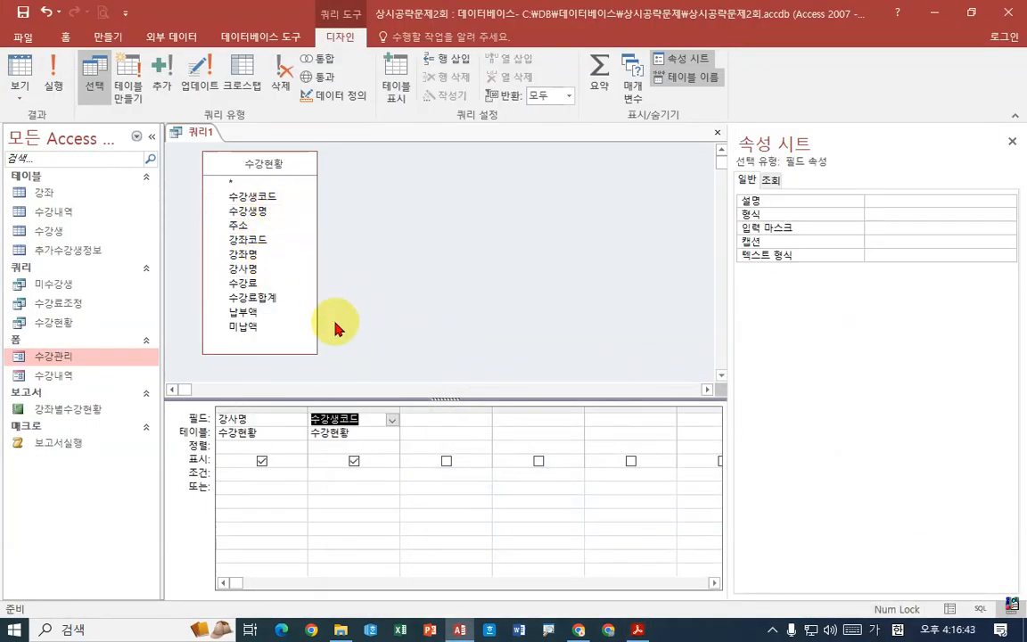
pyautogui.click(638, 628)
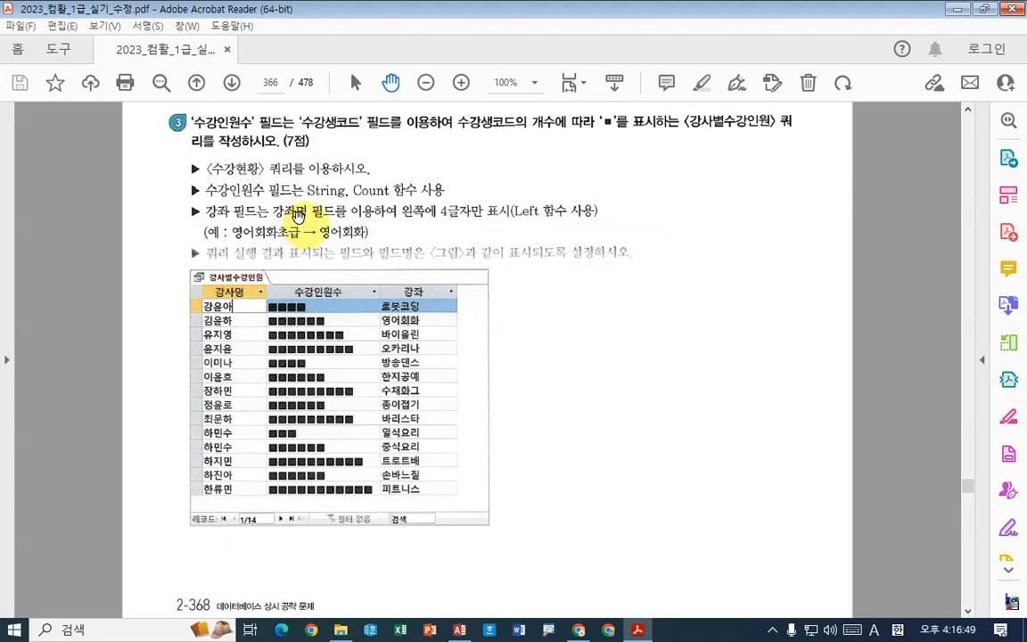
pyautogui.click(636, 630)
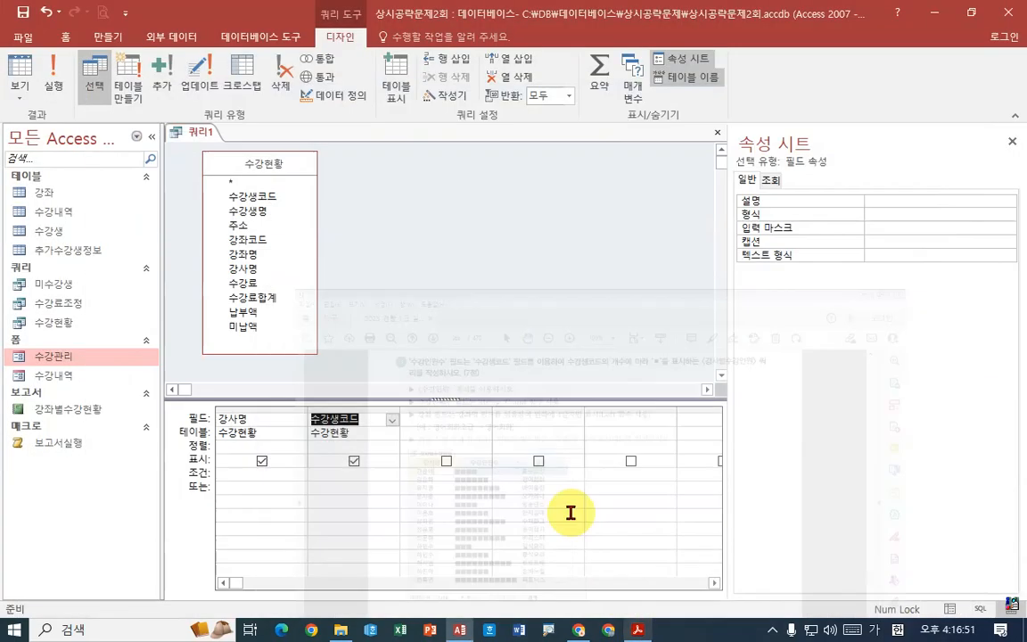
pyautogui.click(446, 421)
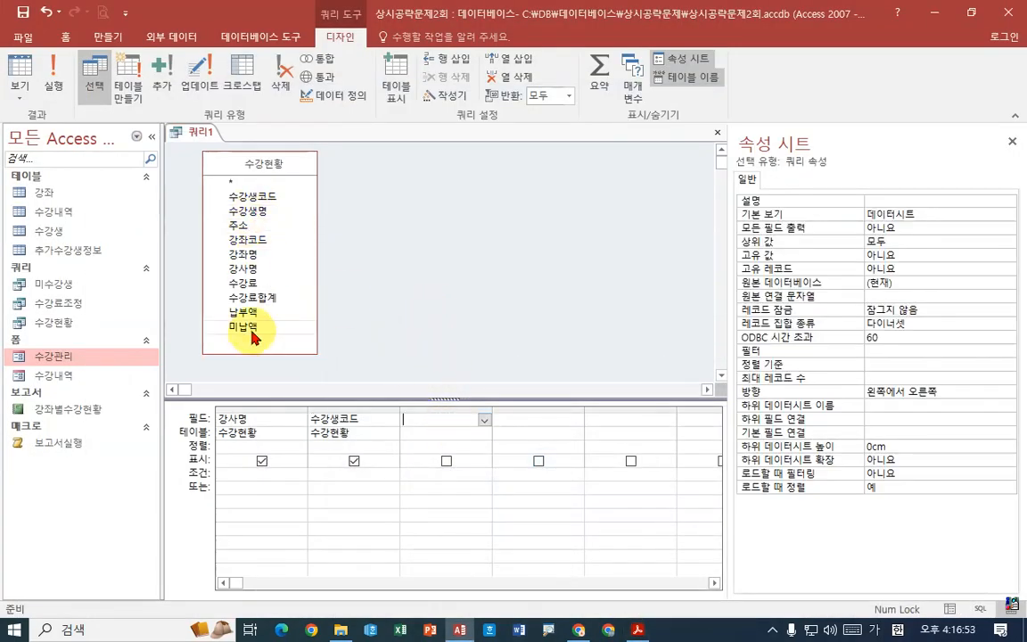
pyautogui.doubleClick(252, 262)
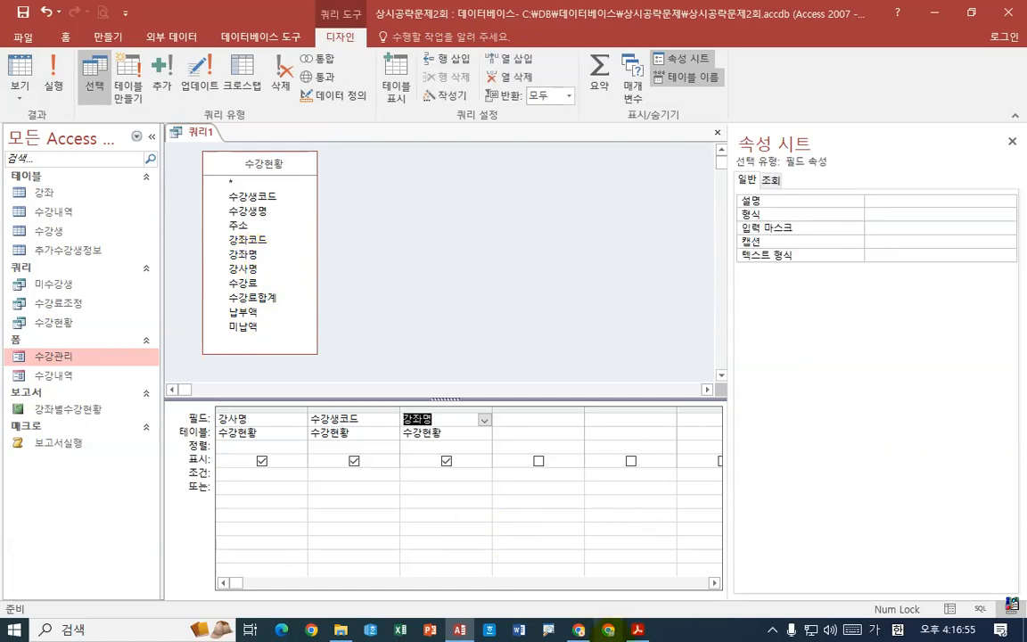
# - Check the expected 강좌 column in the exam PDF and change the 강좌명 field to the expression 강좌:left(강좌명,4)
pyautogui.click(636, 629)
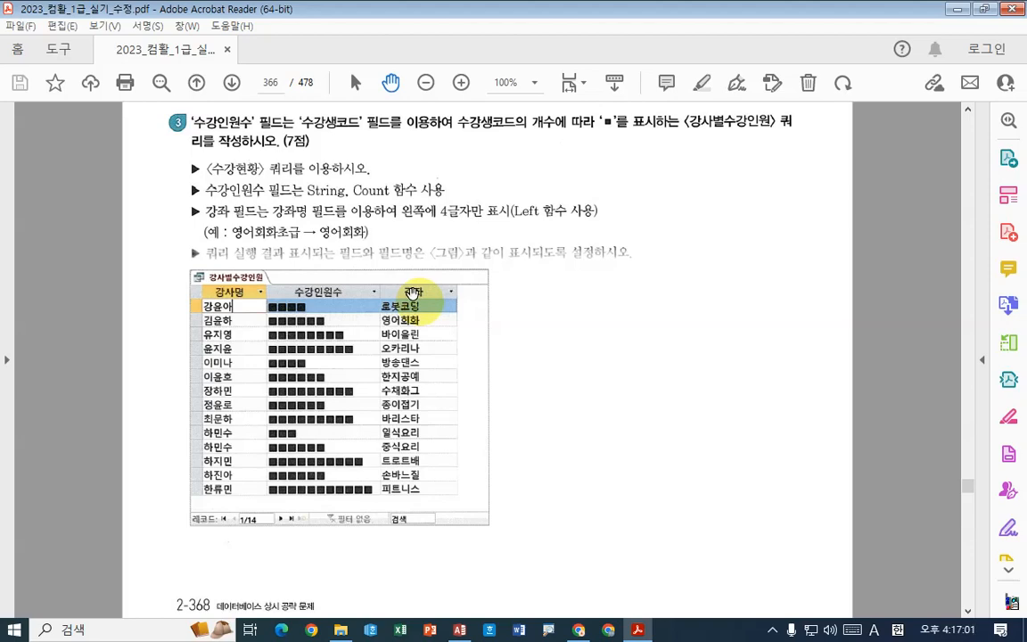
pyautogui.click(637, 628)
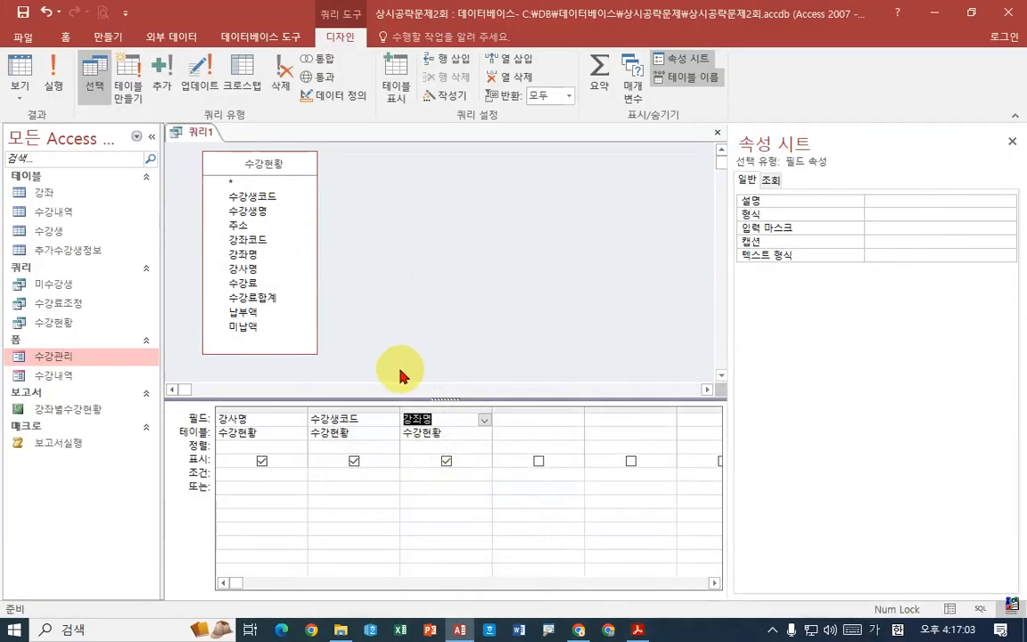
pyautogui.rightClick(433, 419)
pyautogui.click(350, 545)
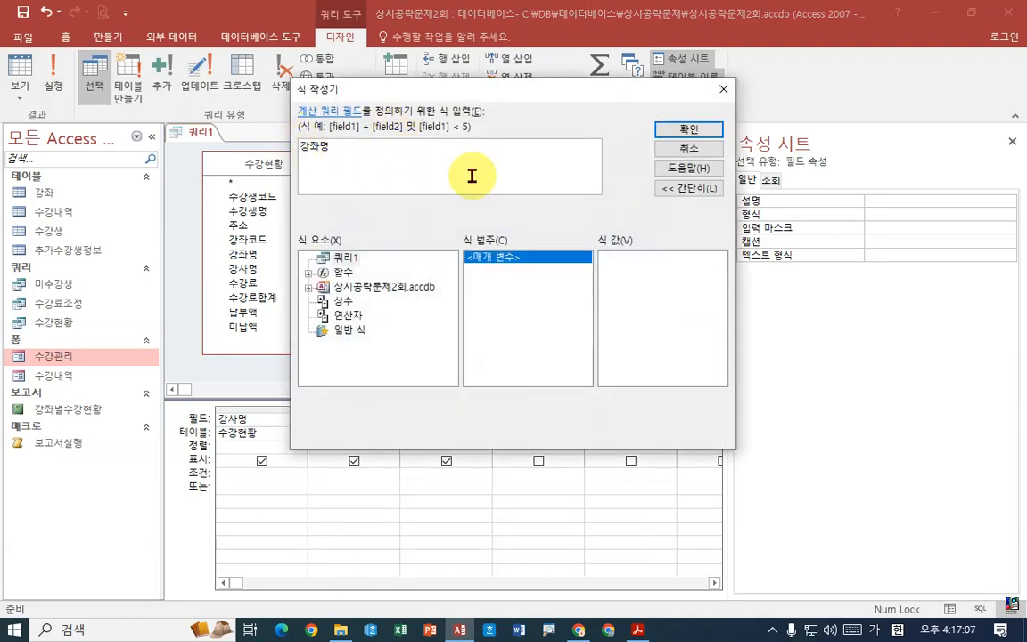
pyautogui.write('강조ㅏ:')
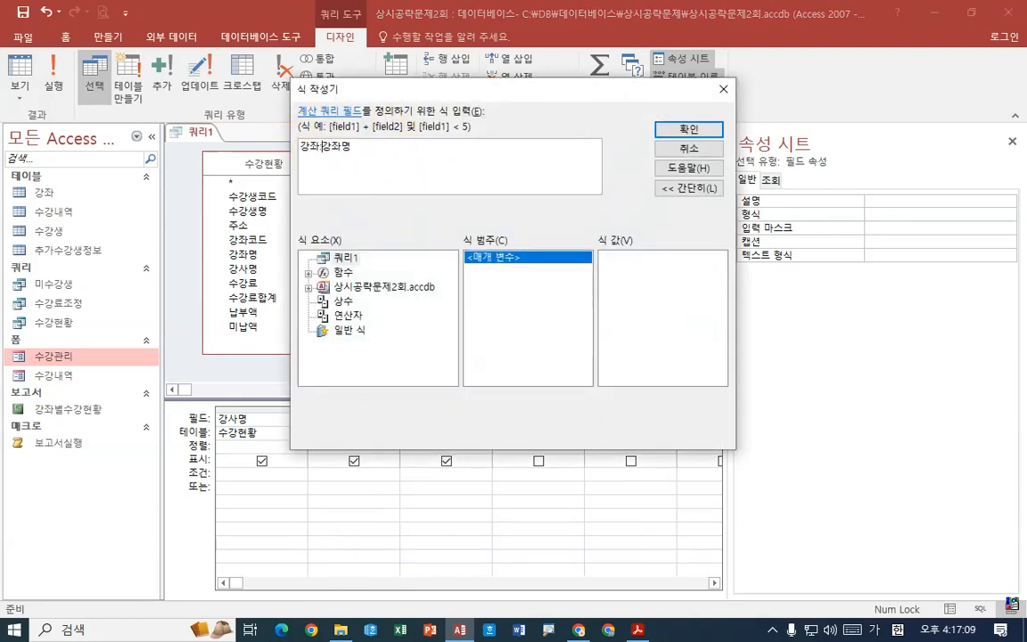
pyautogui.write('left(')
pyautogui.write(',4')
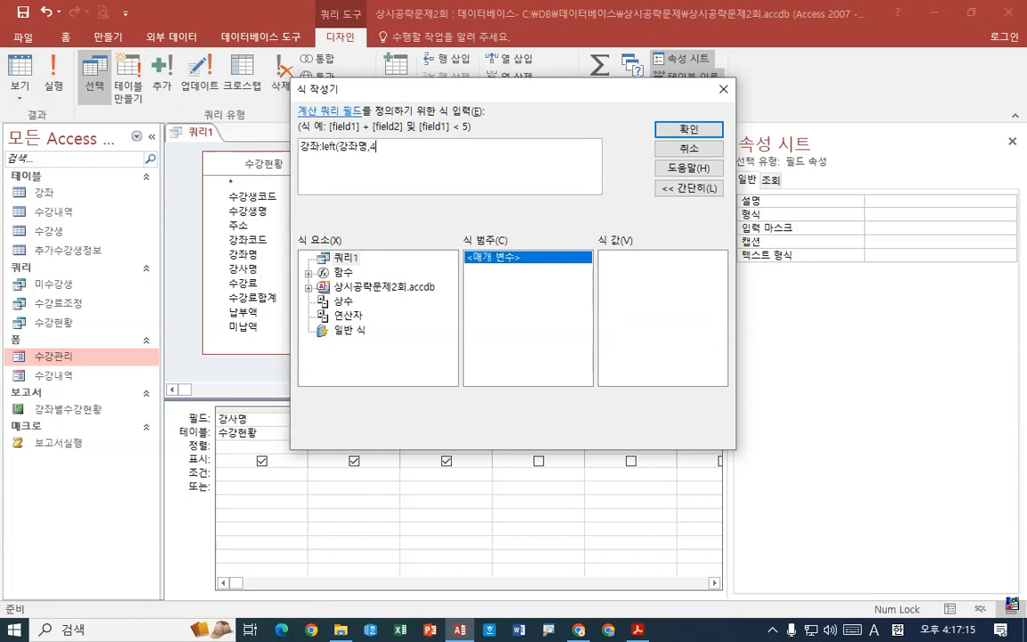
pyautogui.write(')')
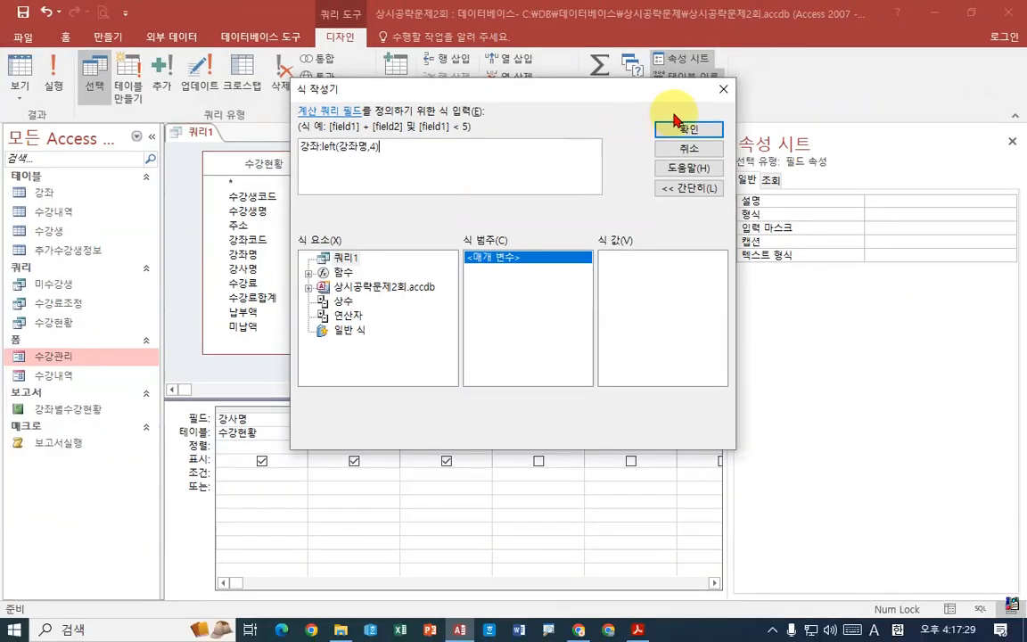
pyautogui.click(905, 82)
# - Run the query, widen the 강좌 and 수강생코드 columns in the results and return to Design view
pyautogui.click(54, 93)
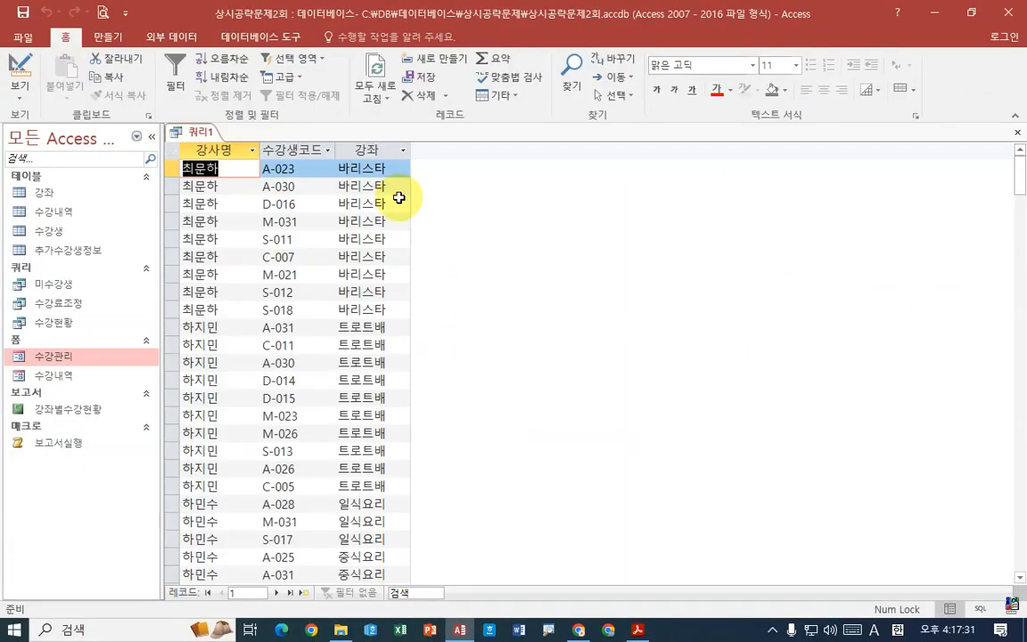
pyautogui.moveTo(413, 152); pyautogui.dragTo(472, 152)
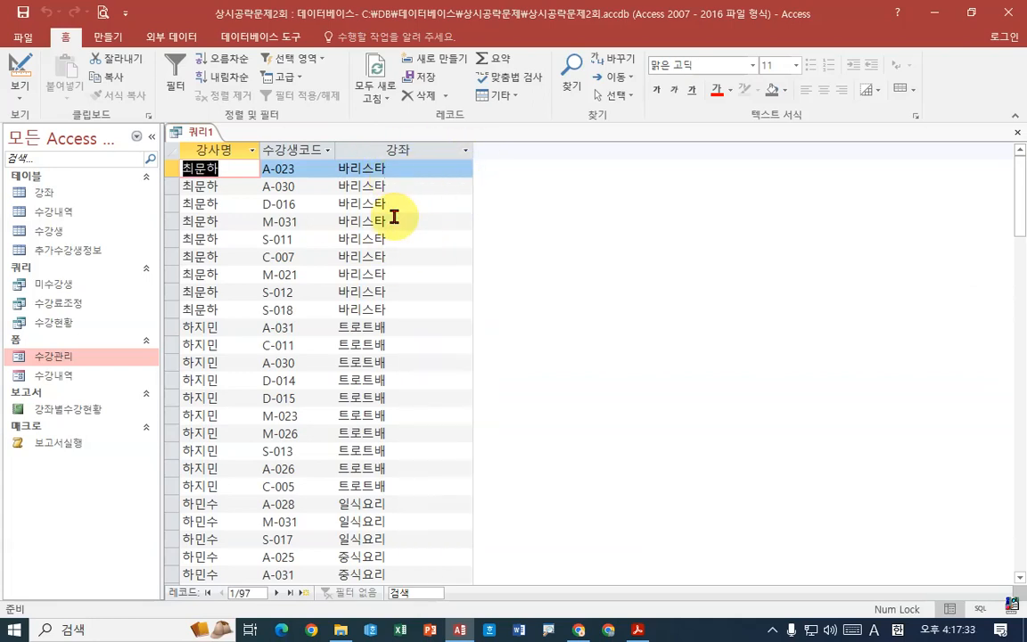
pyautogui.moveTo(335, 149); pyautogui.dragTo(426, 150)
pyautogui.click(350, 152)
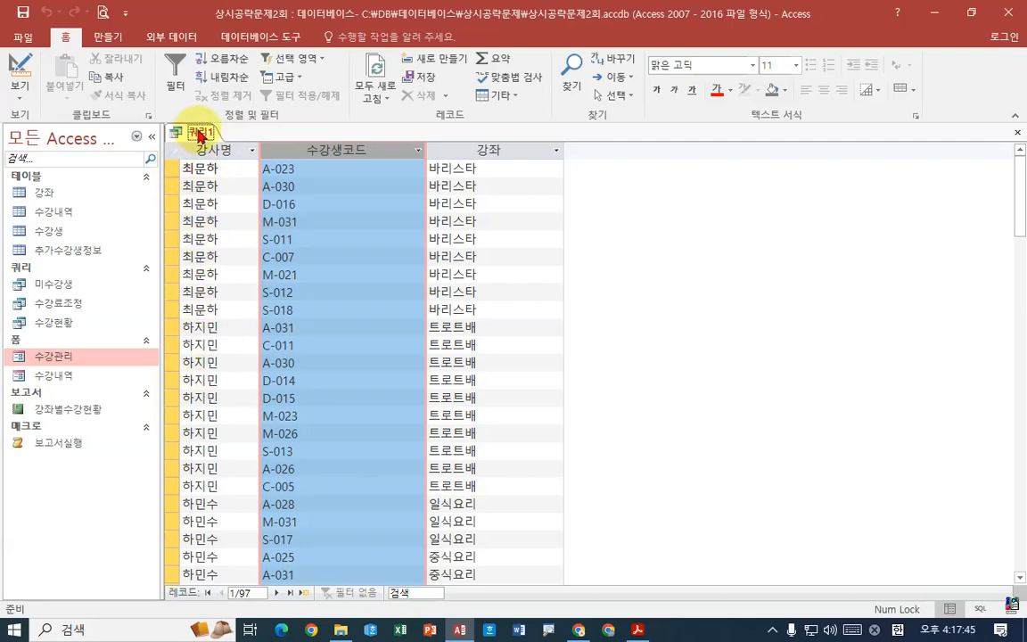
pyautogui.rightClick(198, 132)
pyautogui.click(234, 196)
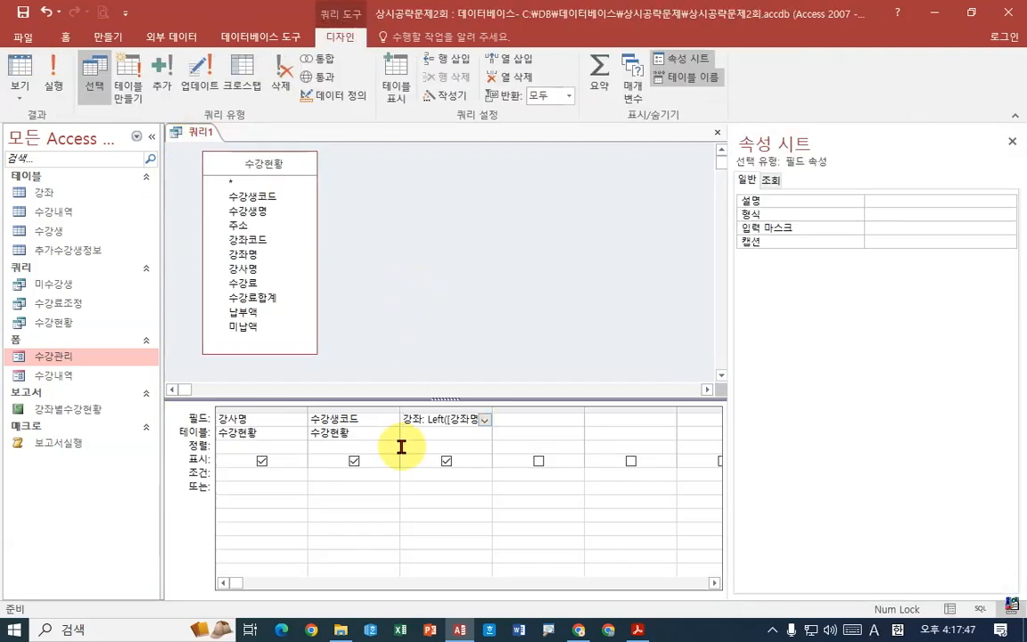
# - Turn on totals with all three fields set to 묶는 방법, run the query and return to Design view
pyautogui.click(600, 79)
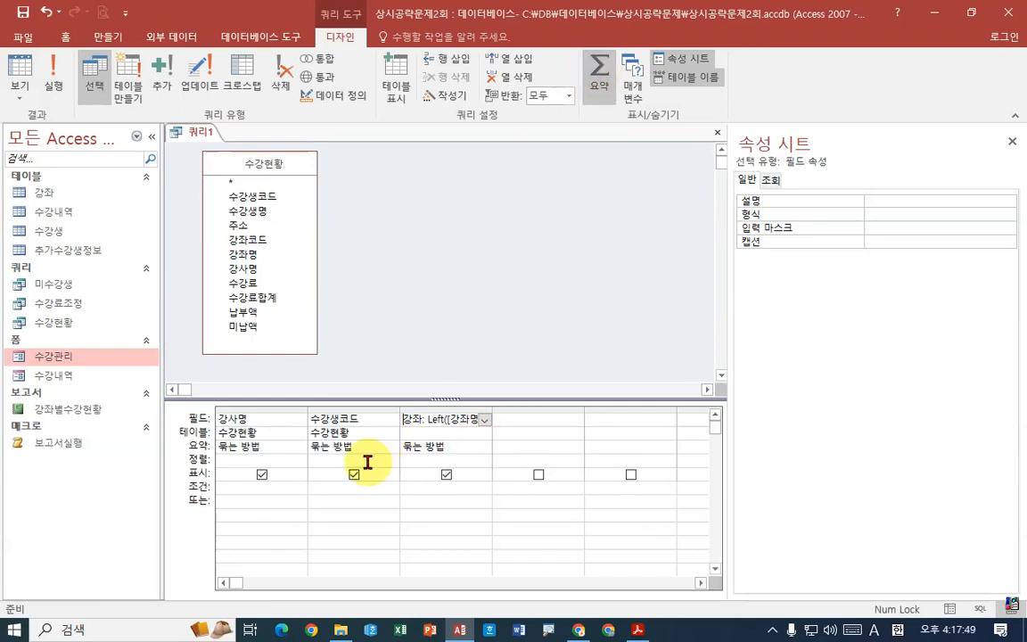
pyautogui.click(68, 92)
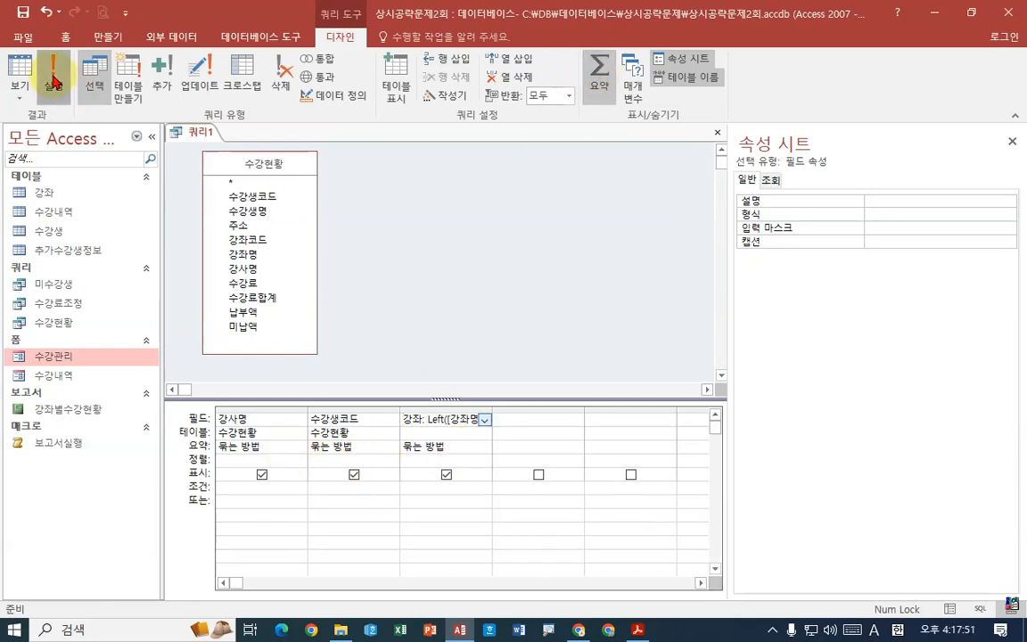
pyautogui.rightClick(206, 132)
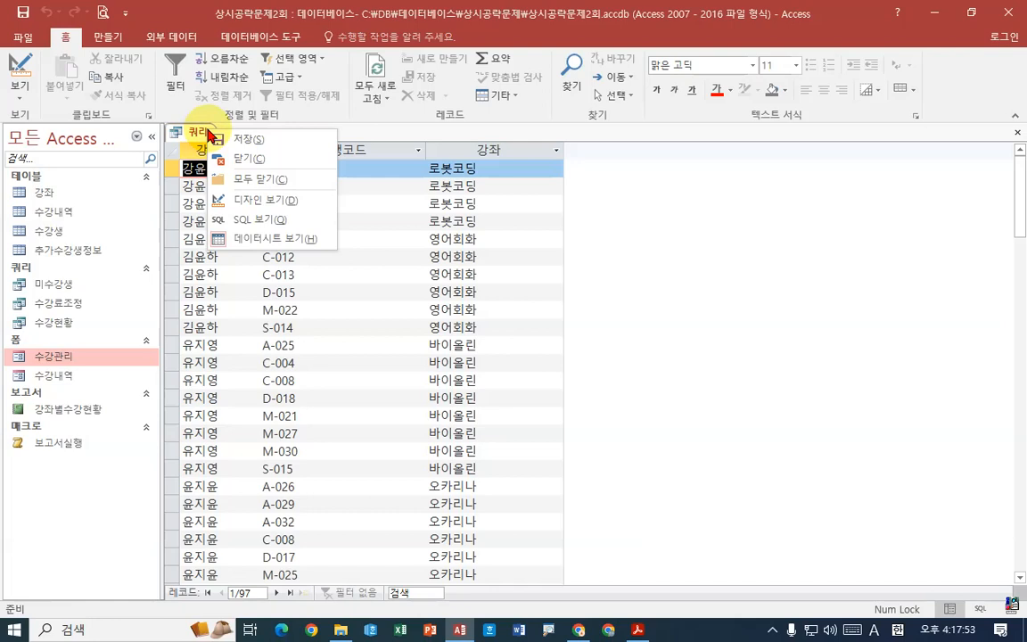
pyautogui.click(265, 199)
# - Try running the query with the 강좌 column's total set to 식
pyautogui.click(483, 446)
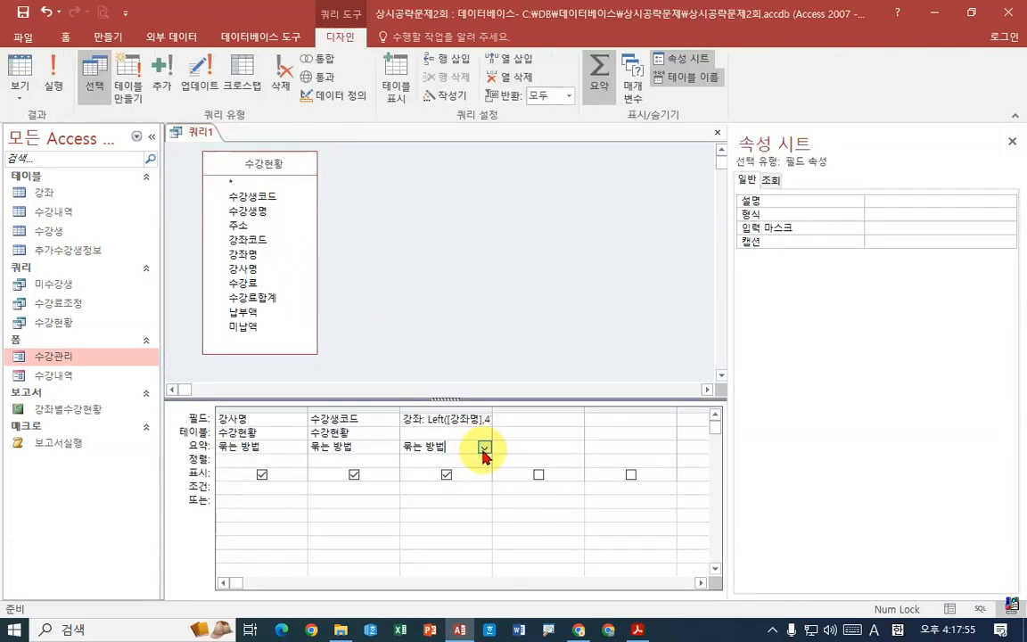
pyautogui.click(485, 447)
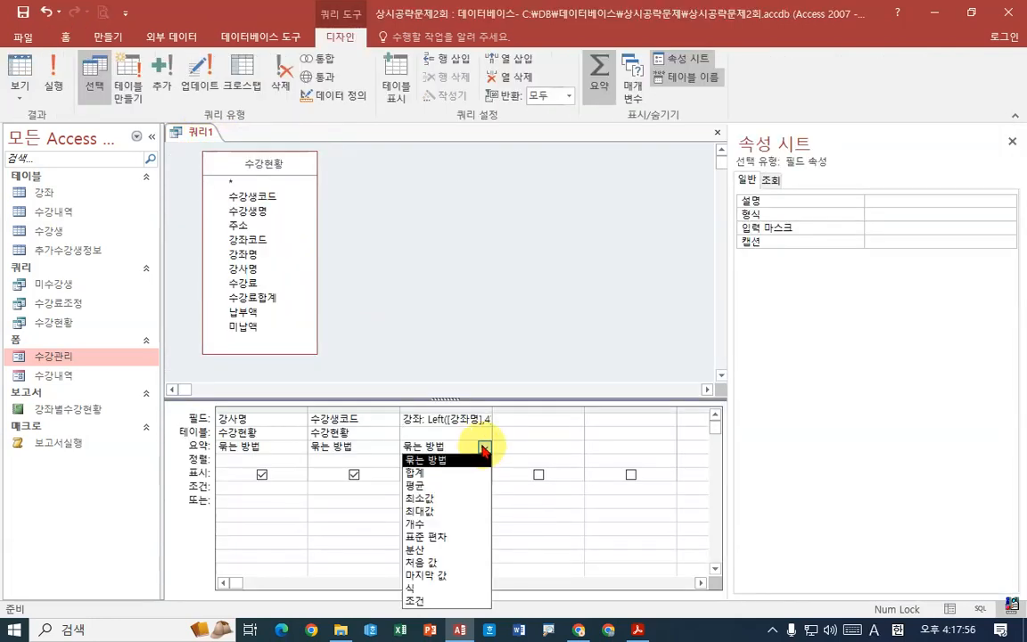
pyautogui.click(454, 588)
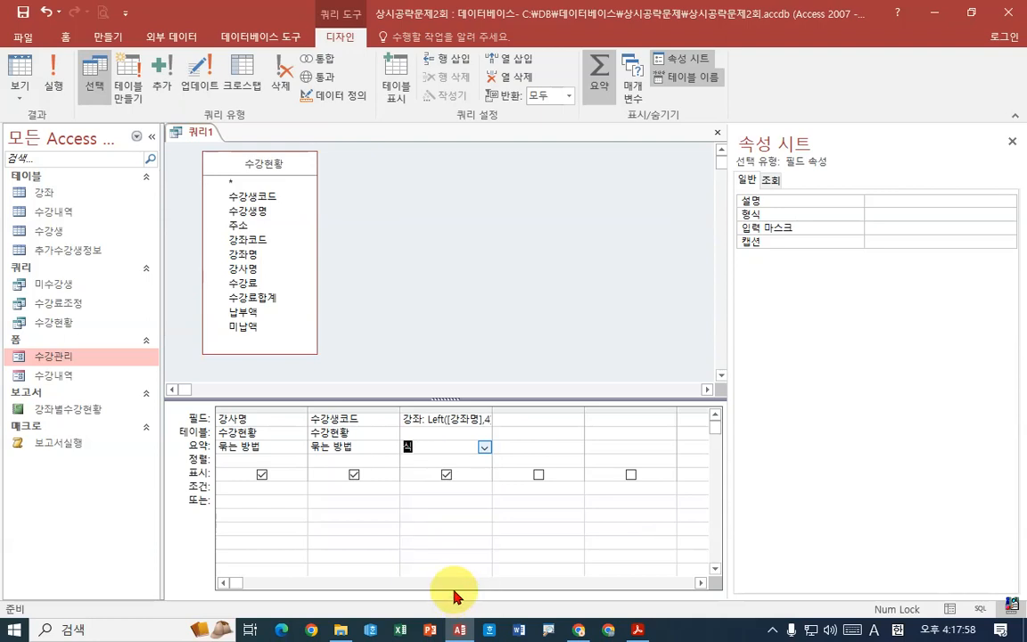
pyautogui.click(53, 80)
pyautogui.click(460, 359)
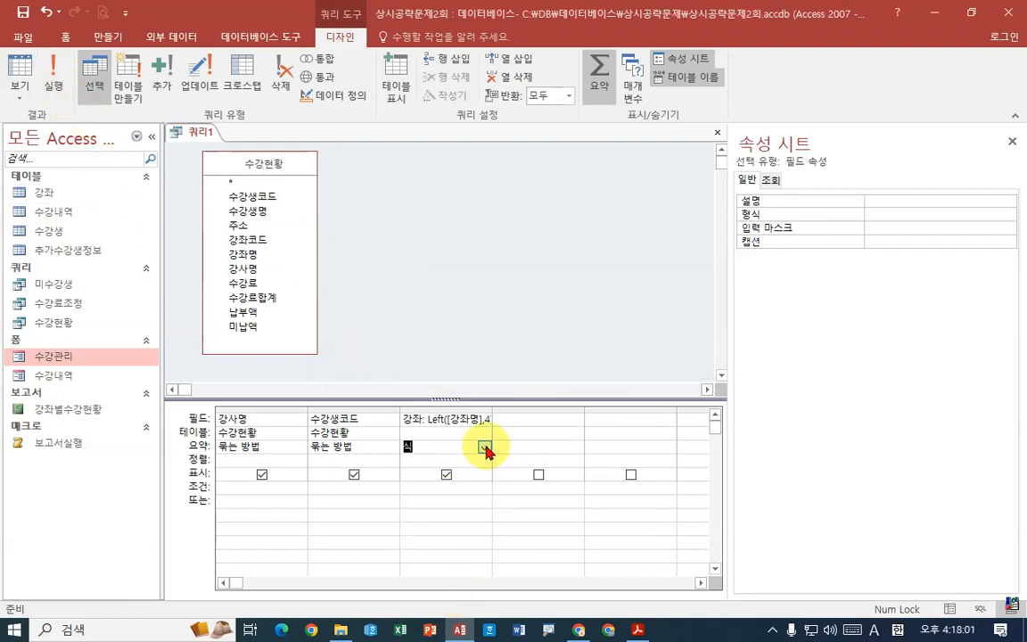
# - Set the 강좌 column's total back to 묶는 방법 and turn off totals for the query
pyautogui.click(485, 448)
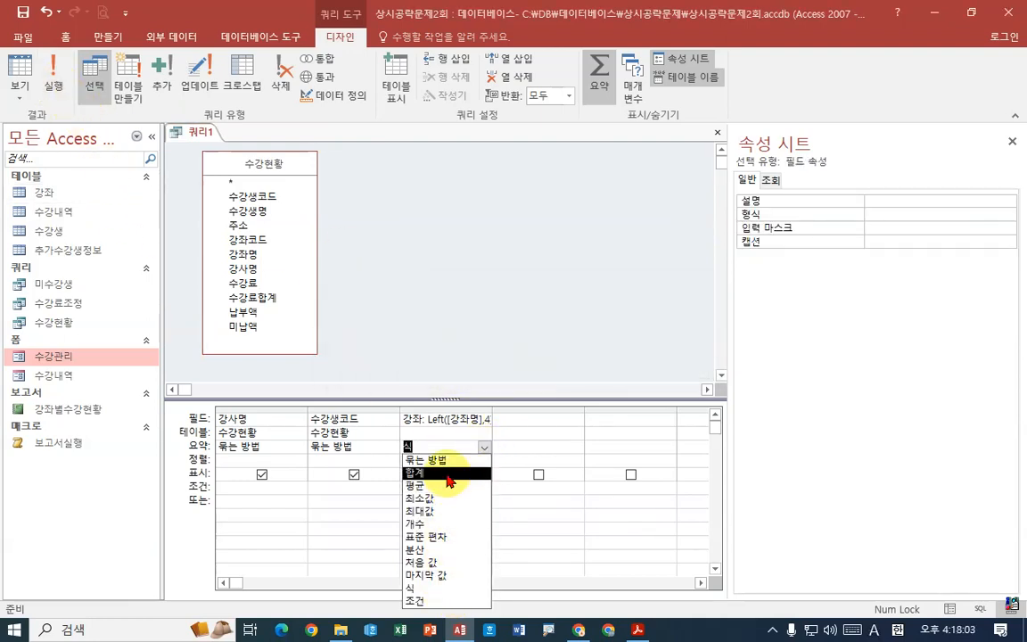
pyautogui.click(453, 461)
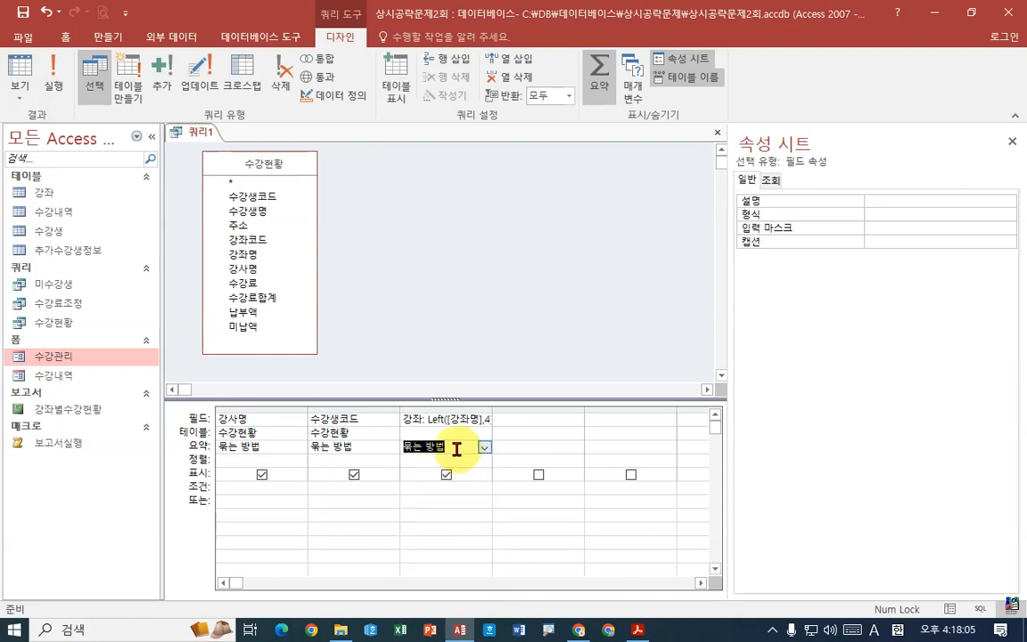
pyautogui.click(352, 446)
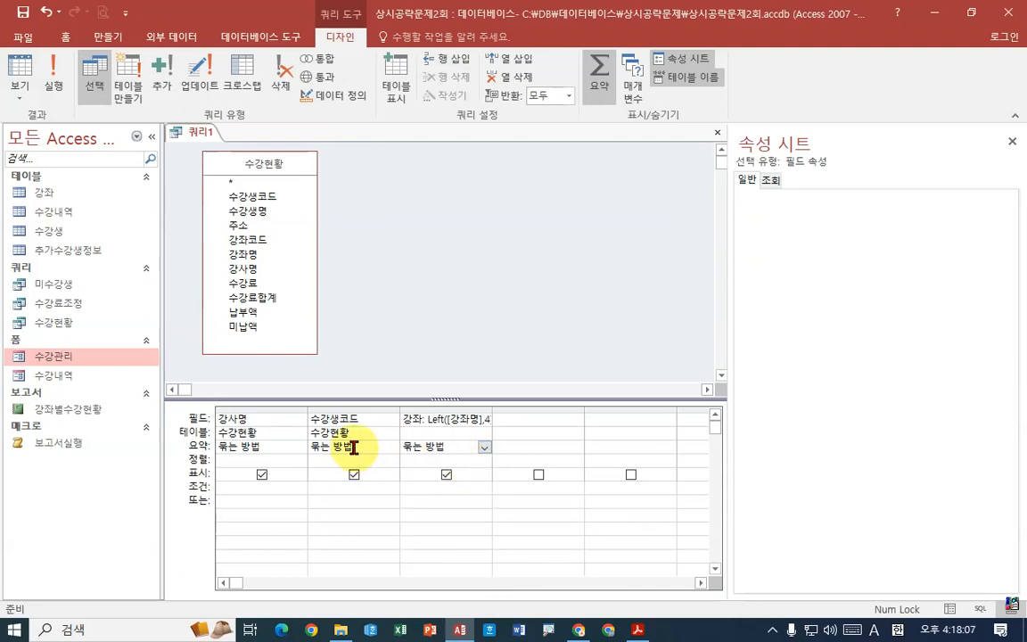
pyautogui.click(600, 76)
# - Open the 수강생코드 field in the Expression Builder and put the field name 수강인원수: in front of it
pyautogui.click(355, 410)
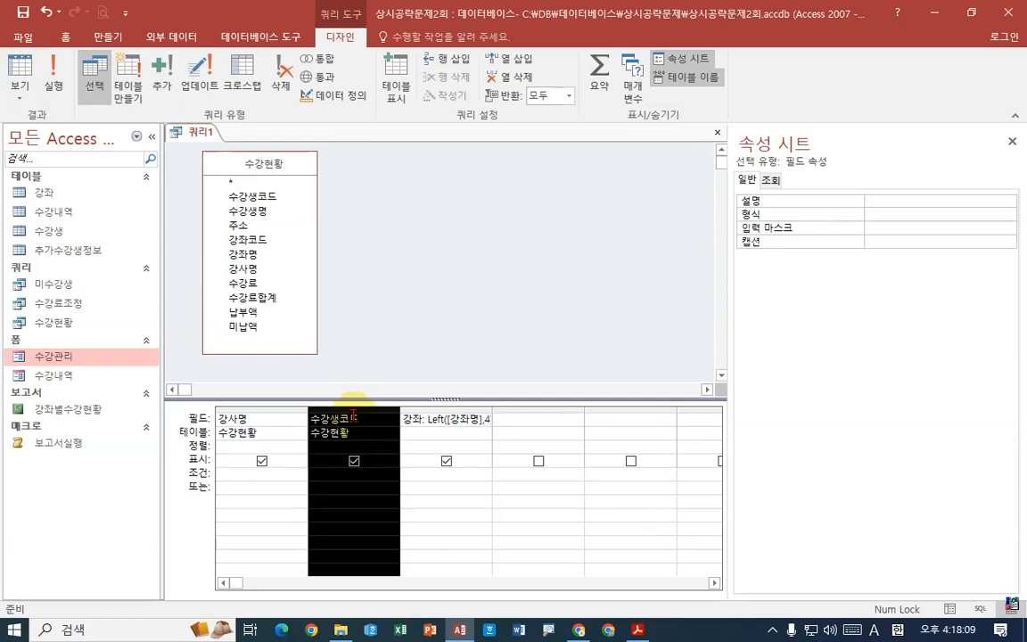
pyautogui.click(364, 419)
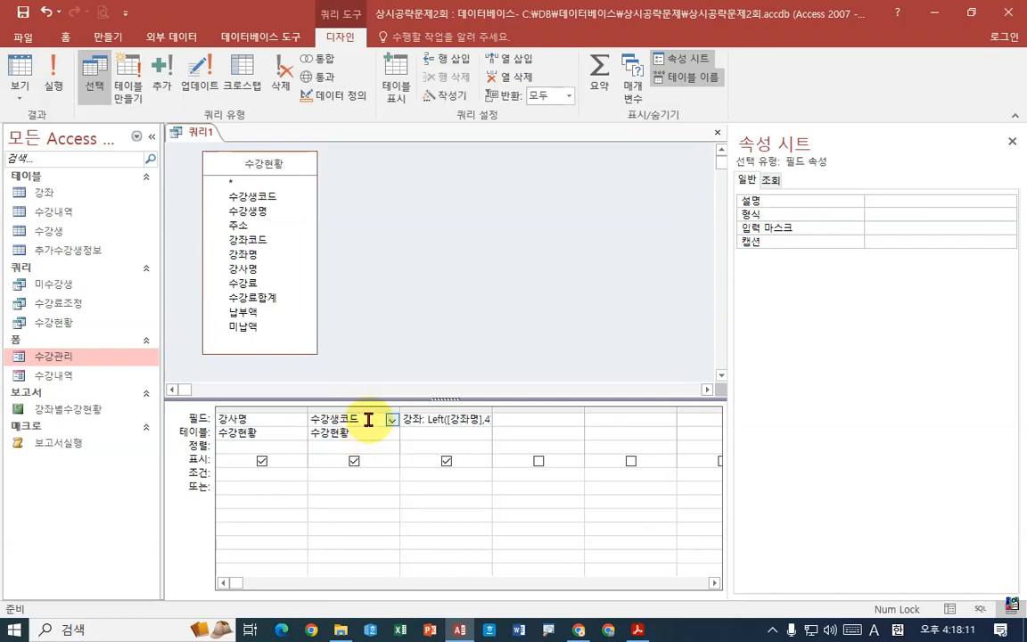
pyautogui.rightClick(368, 420)
pyautogui.click(297, 549)
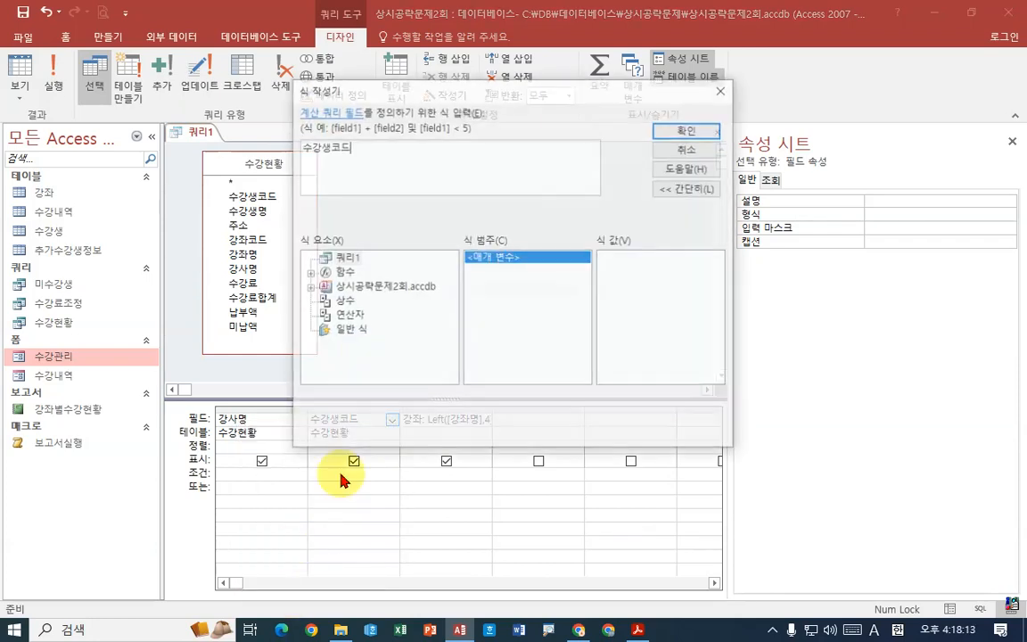
pyautogui.moveTo(348, 92); pyautogui.dragTo(554, 193)
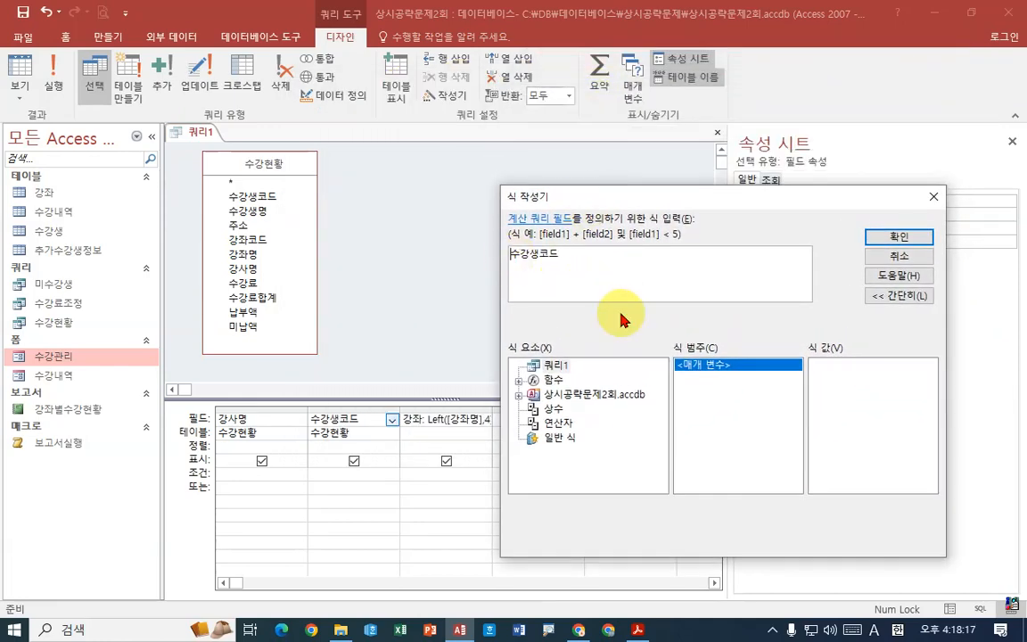
pyautogui.write('tn')
pyautogui.press('BackSpace')
pyautogui.press('BackSpace')
pyautogui.press('Hangul')
pyautogui.write('수강인원수:')
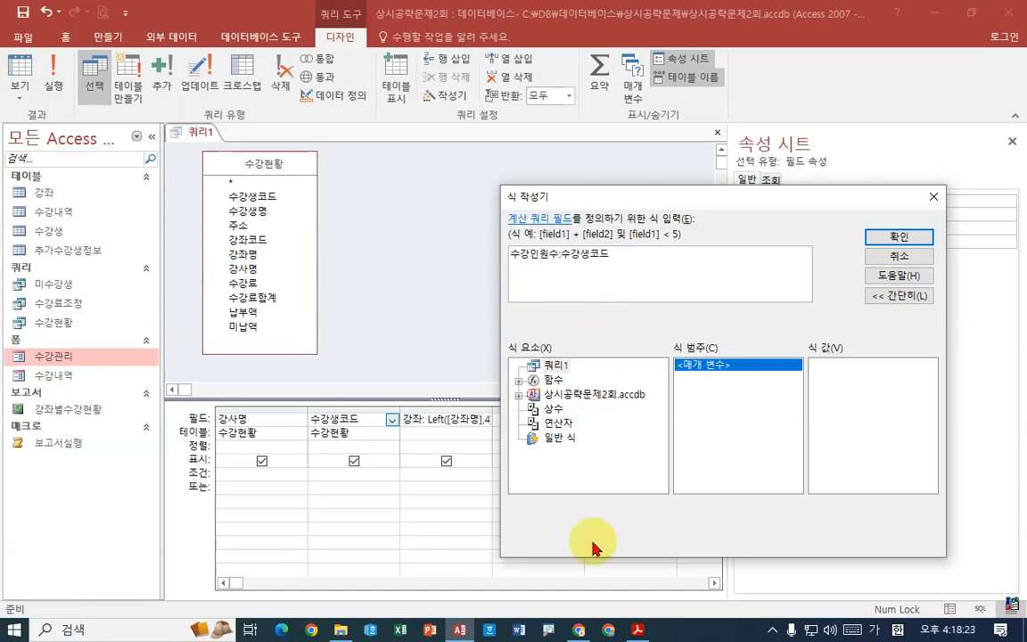
# - Check the 수강인원수 requirements in the exam PDF, and in Access start its expression as string(count(수강생코드)
pyautogui.click(637, 629)
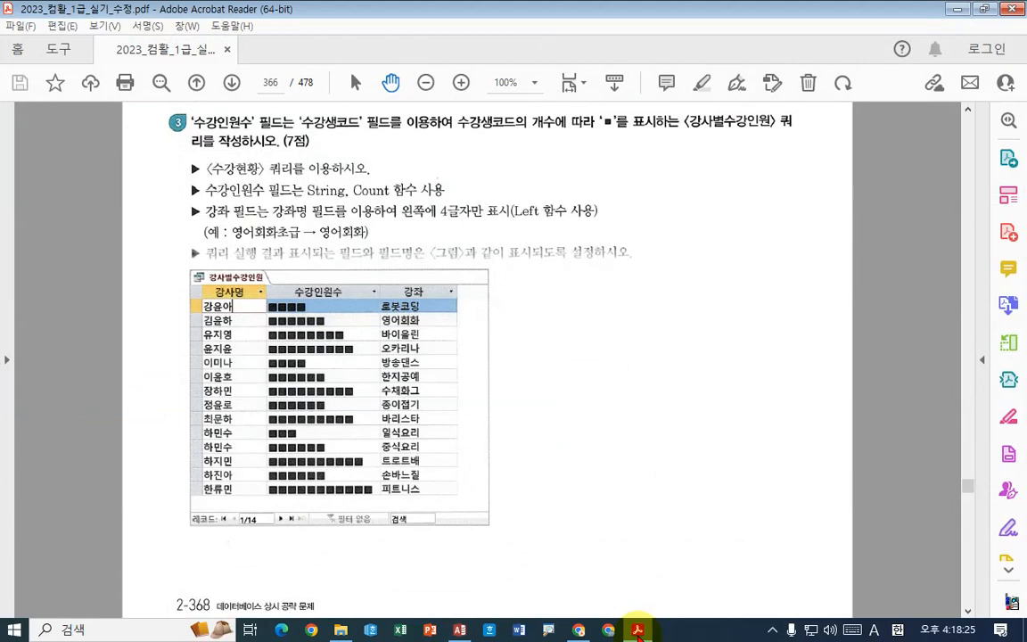
pyautogui.click(637, 630)
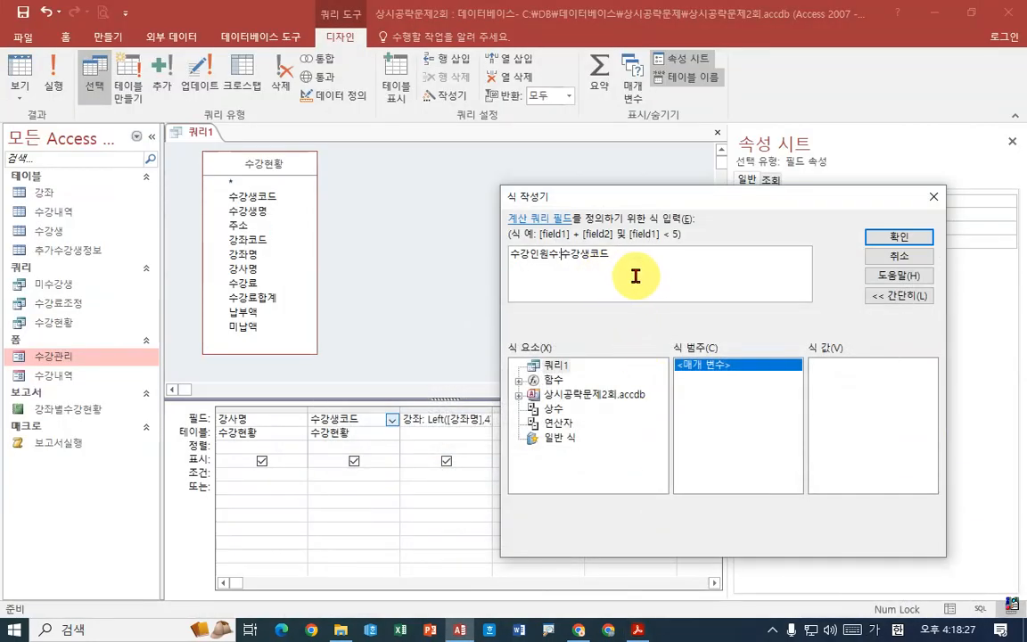
pyautogui.write('ㄴ')
pyautogui.press('BackSpace')
pyautogui.press('Hangul')
pyautogui.write('st')
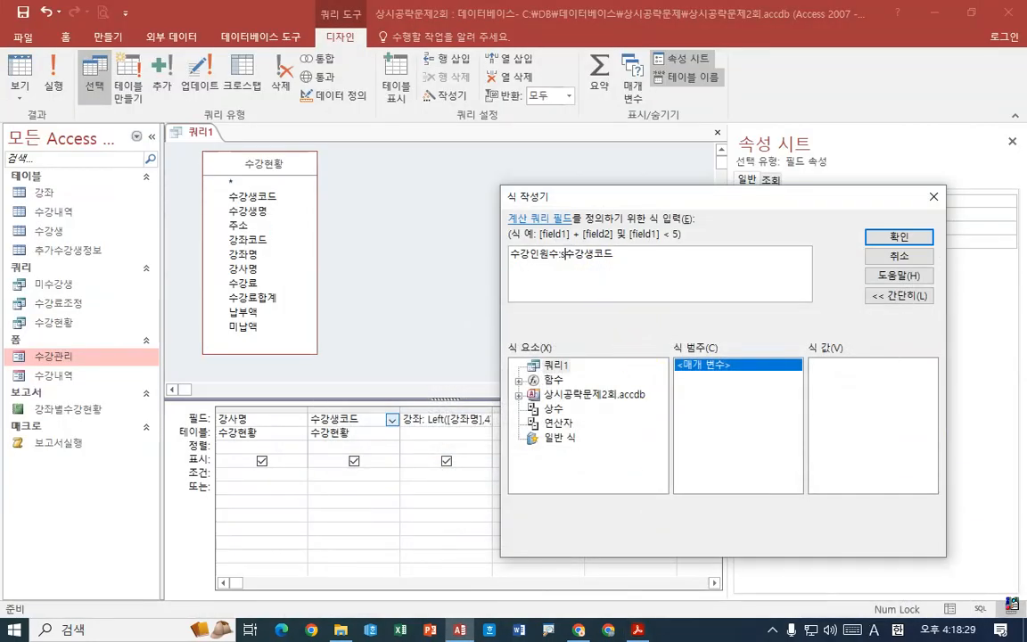
pyautogui.write('ring')
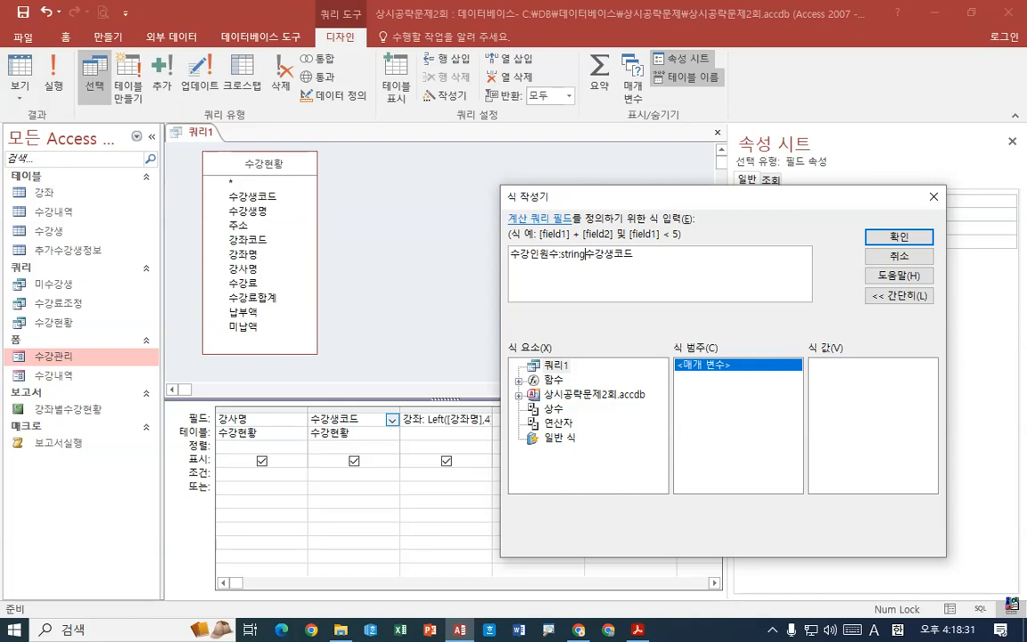
pyautogui.write('(')
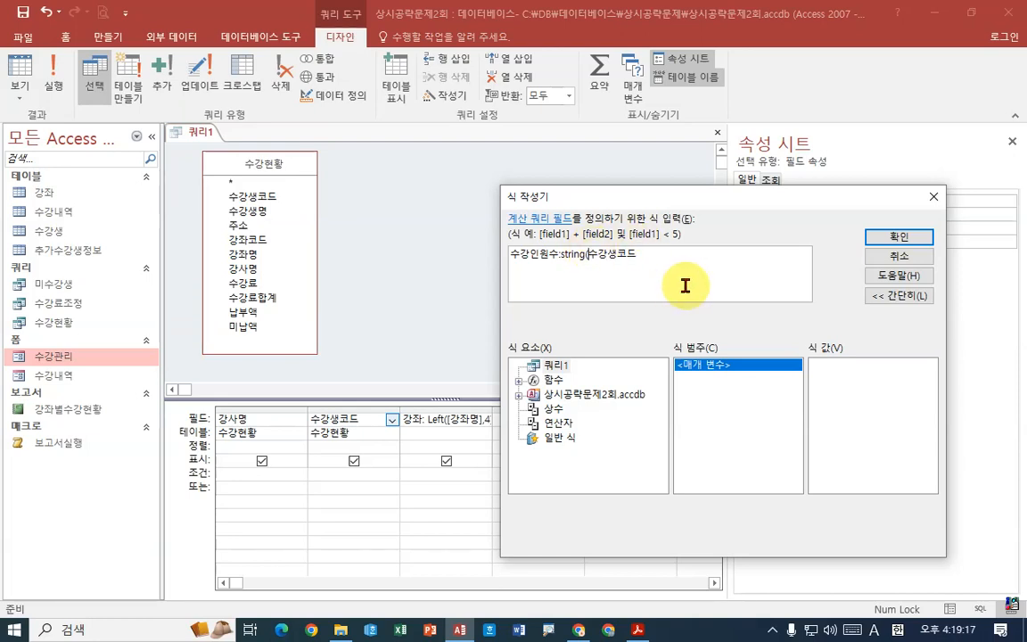
pyautogui.write('count(')
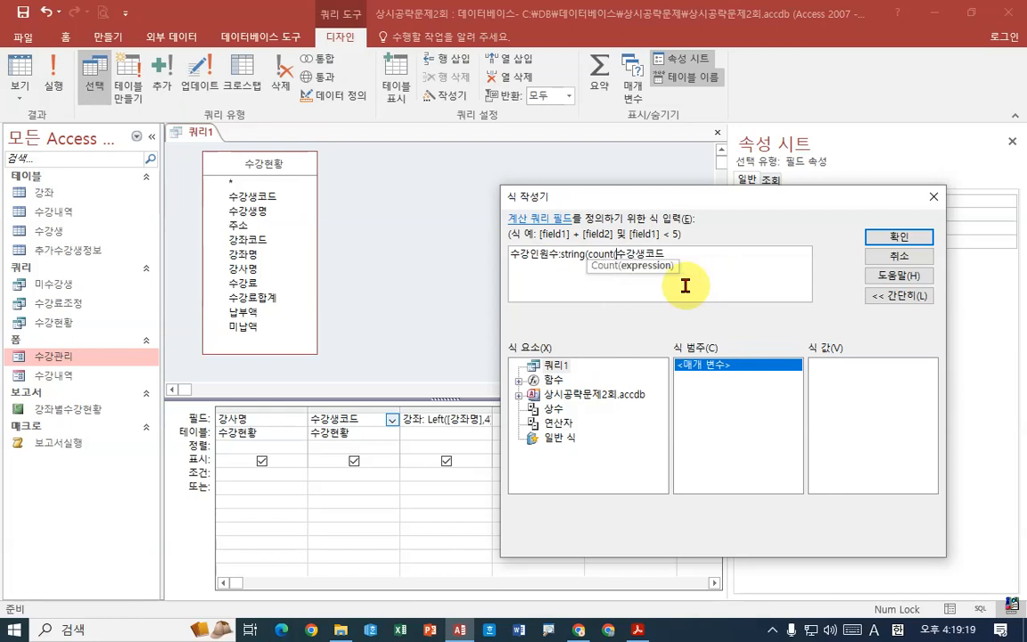
pyautogui.press('Right')
pyautogui.press('Right')
pyautogui.press('Right')
pyautogui.press('Right')
pyautogui.write(')')
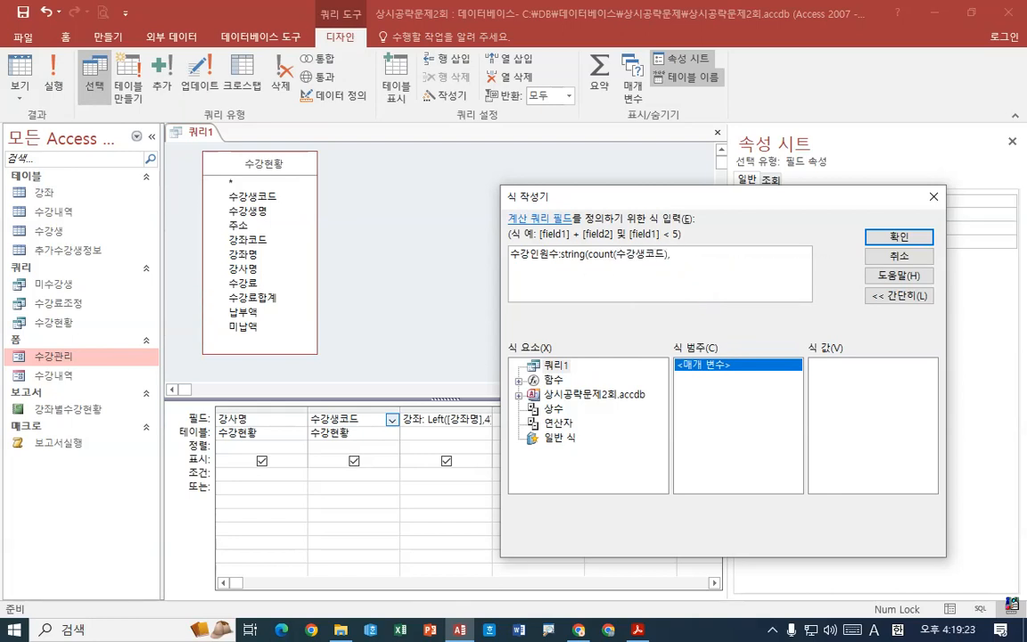
pyautogui.write(',"ㅁ')
# - Complete the String function in the 수강인원수 expression with "■" as its second argument and the closing parenthesis
pyautogui.press('Hangul_Hanja')
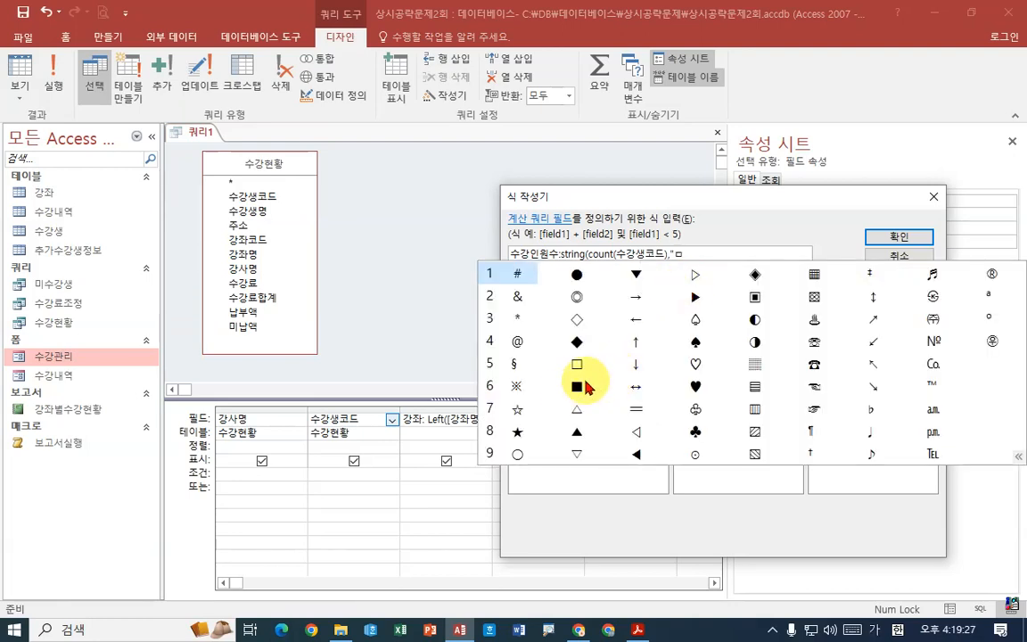
pyautogui.click(577, 386)
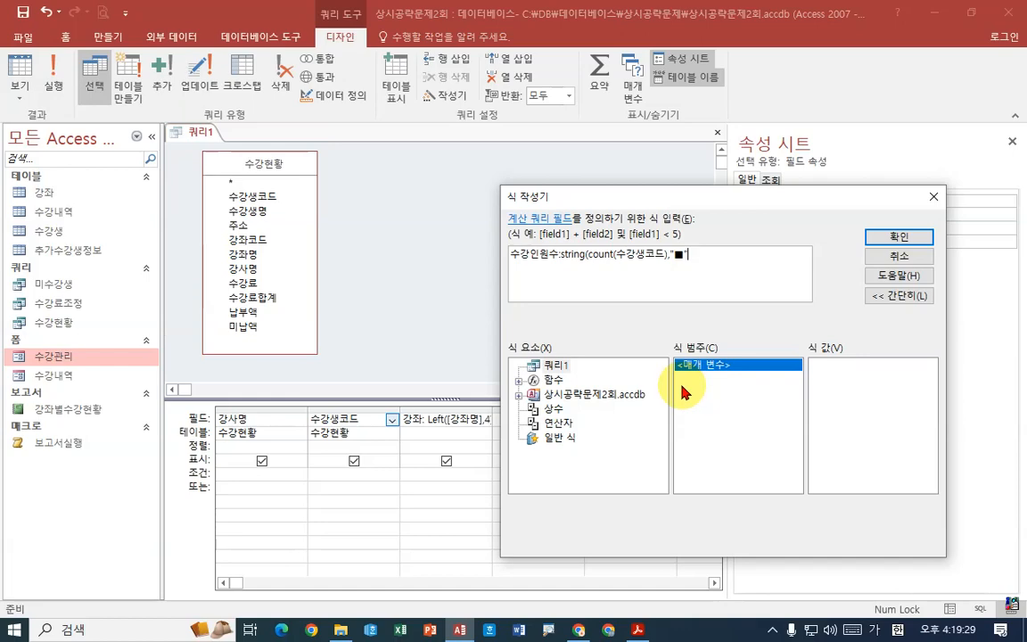
pyautogui.write('")')
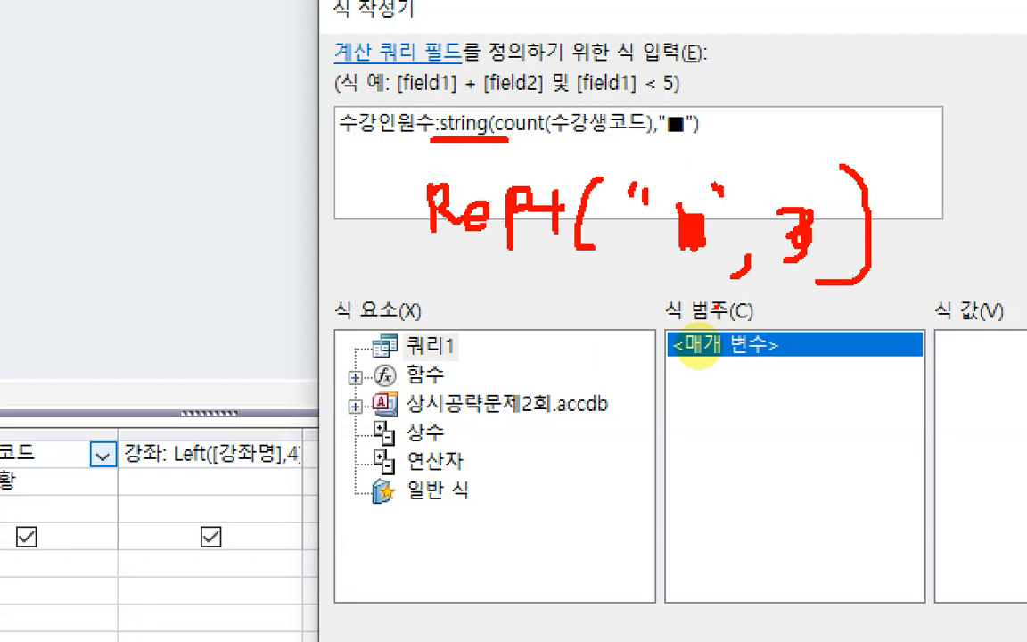
pyautogui.moveTo(569, 140); pyautogui.dragTo(643, 140)
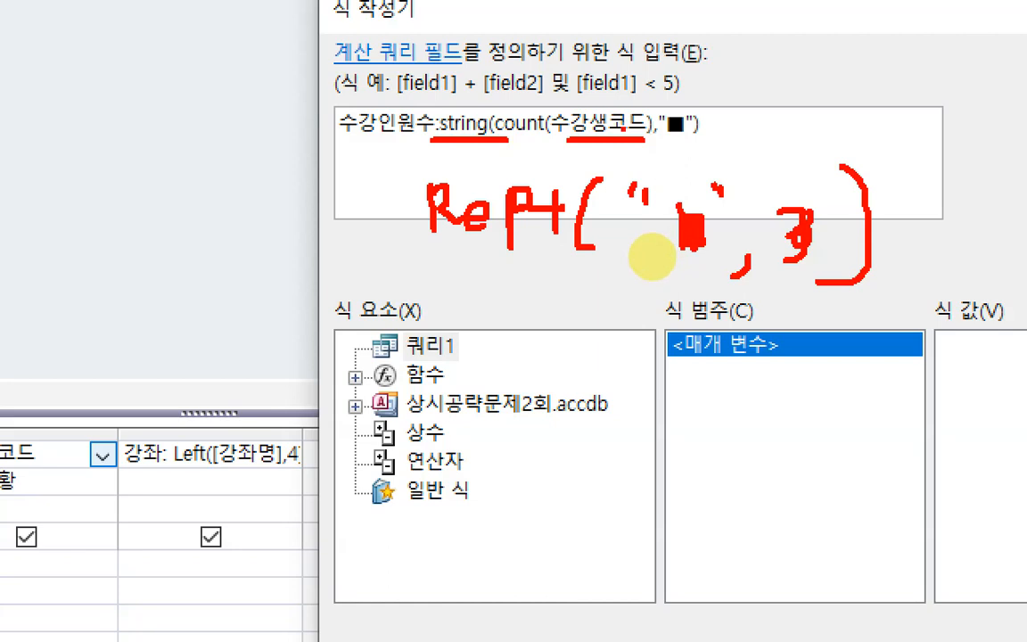
pyautogui.moveTo(520, 98)
pyautogui.mouseDown()
pyautogui.moveTo(527, 115)
pyautogui.moveTo(542, 77)
pyautogui.mouseUp()
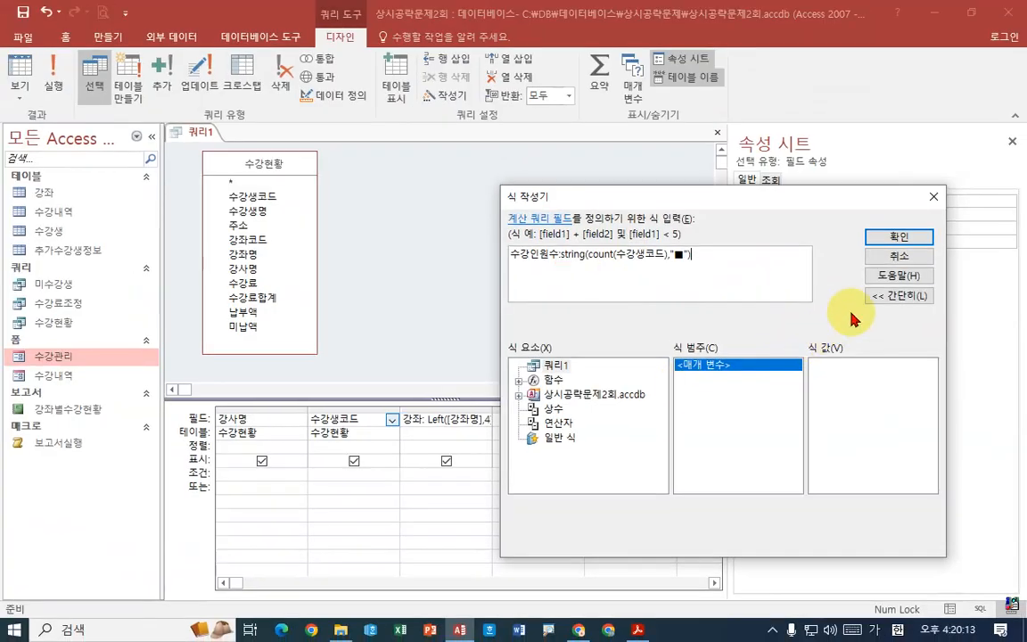
# - Confirm the 수강인원수 expression and try running the query without totals
pyautogui.click(883, 235)
pyautogui.click(53, 75)
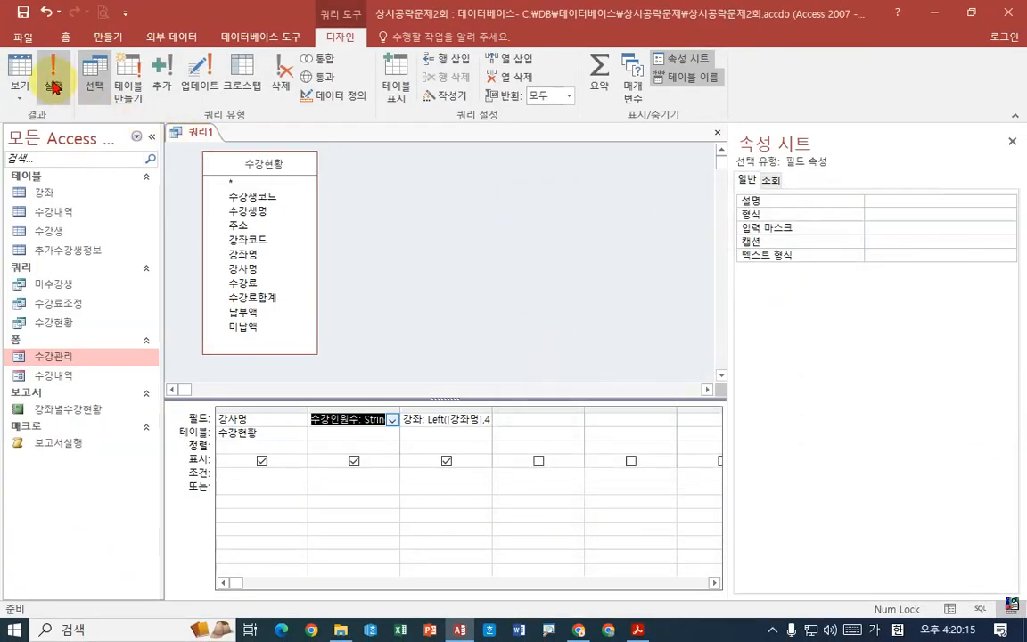
pyautogui.click(459, 364)
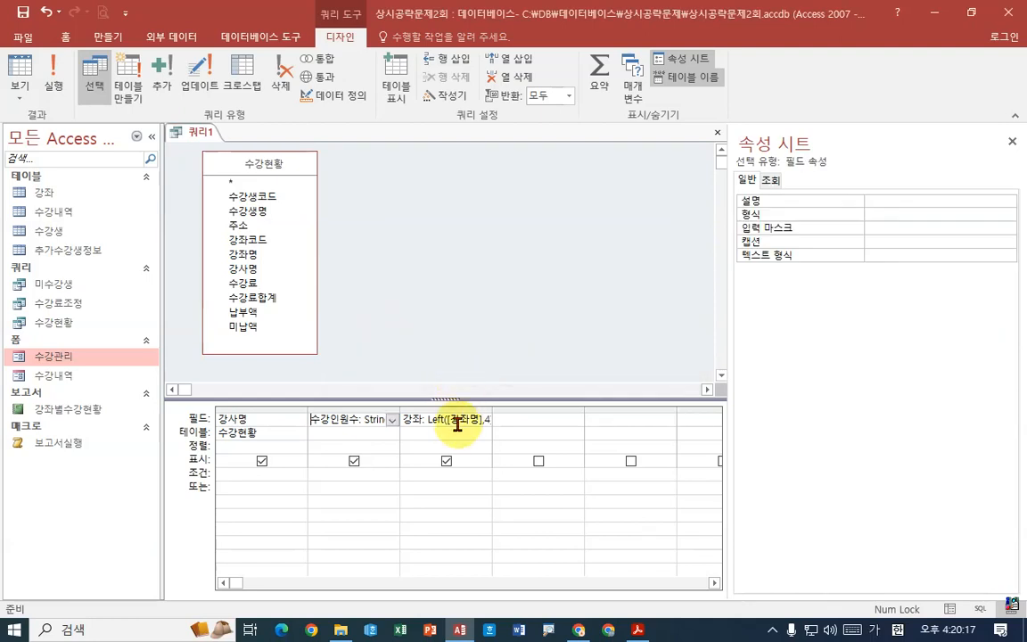
# - Widen the 수강인원수 column to fit its expression, and turn on totals with that column's total set to 식
pyautogui.doubleClick(399, 407)
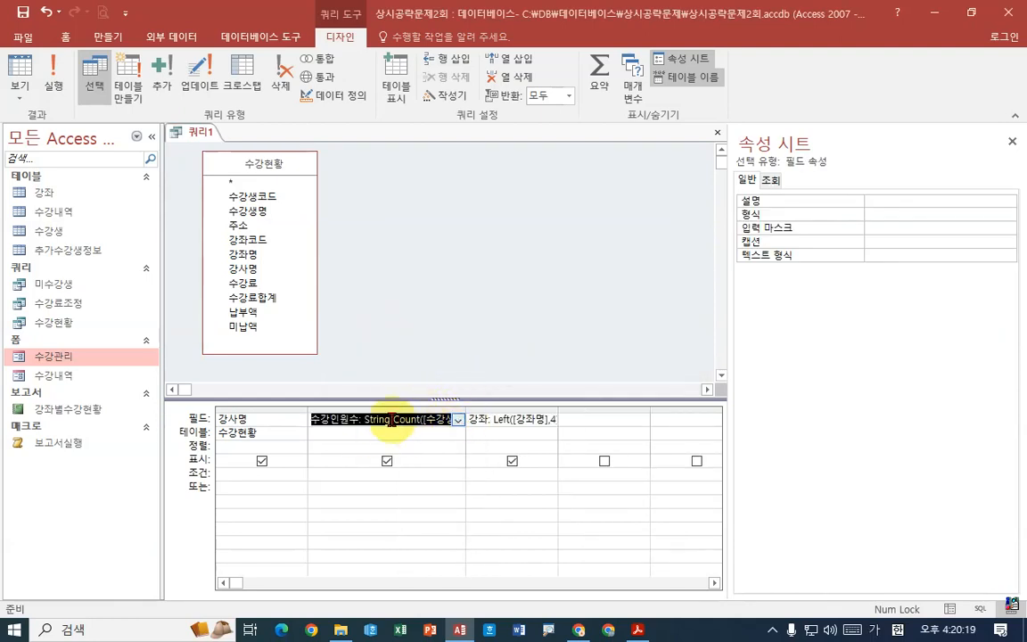
pyautogui.click(411, 448)
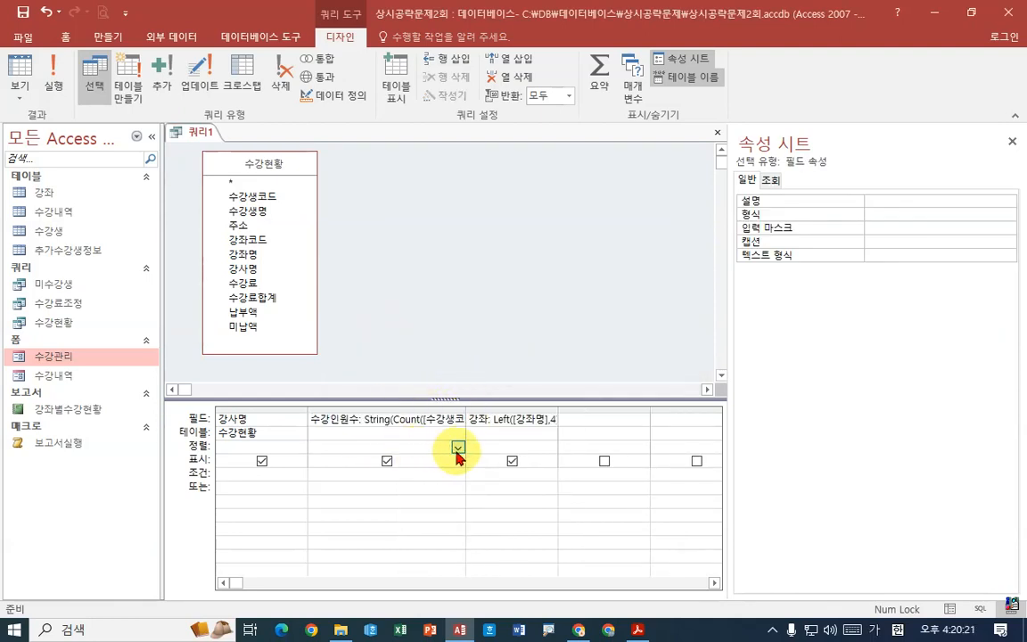
pyautogui.click(600, 87)
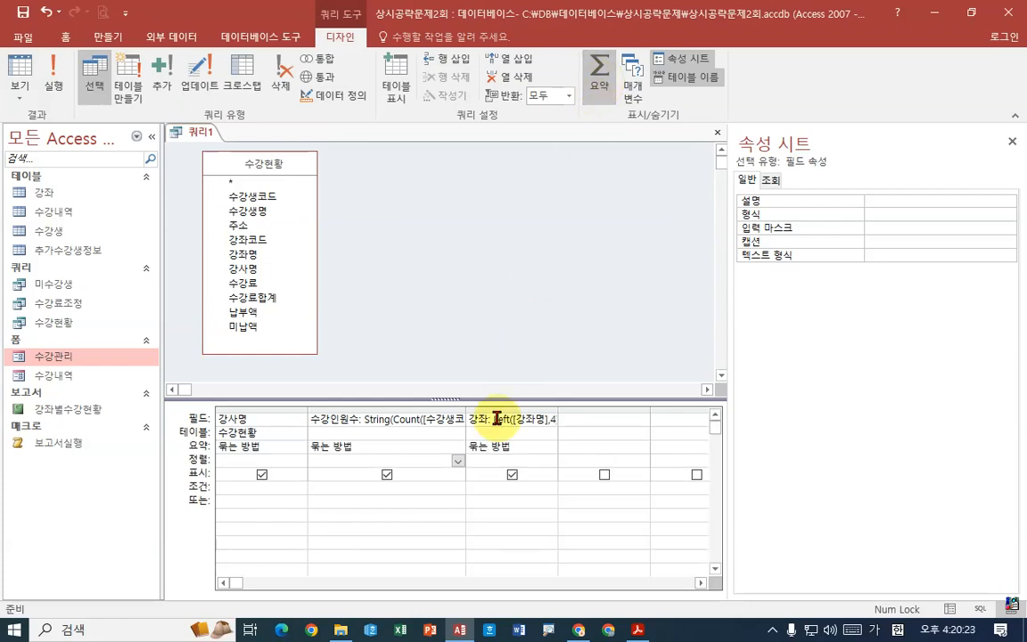
pyautogui.click(457, 448)
pyautogui.click(443, 457)
pyautogui.click(458, 448)
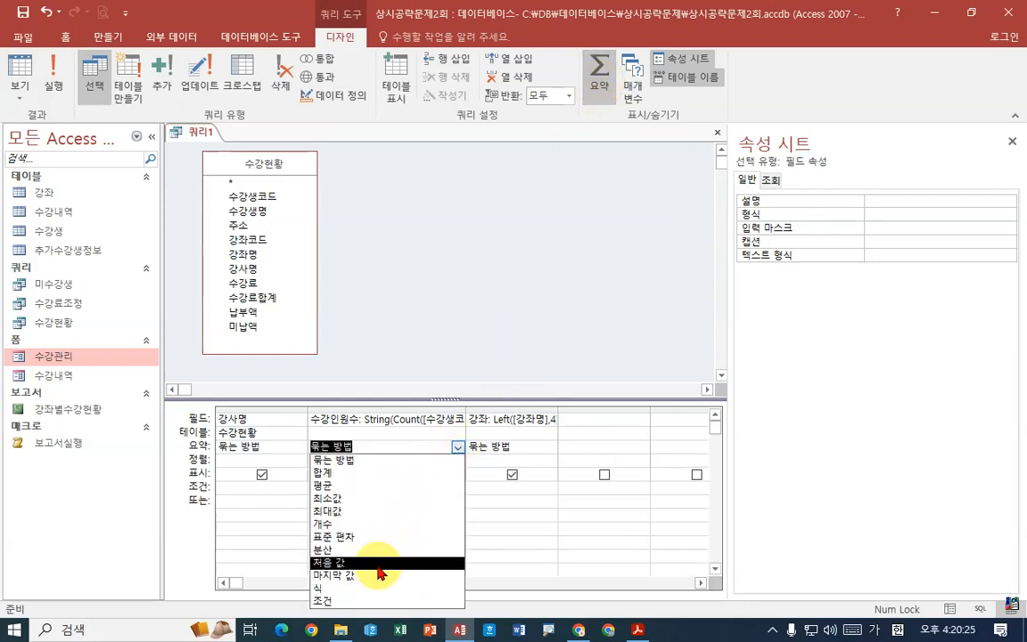
pyautogui.click(385, 524)
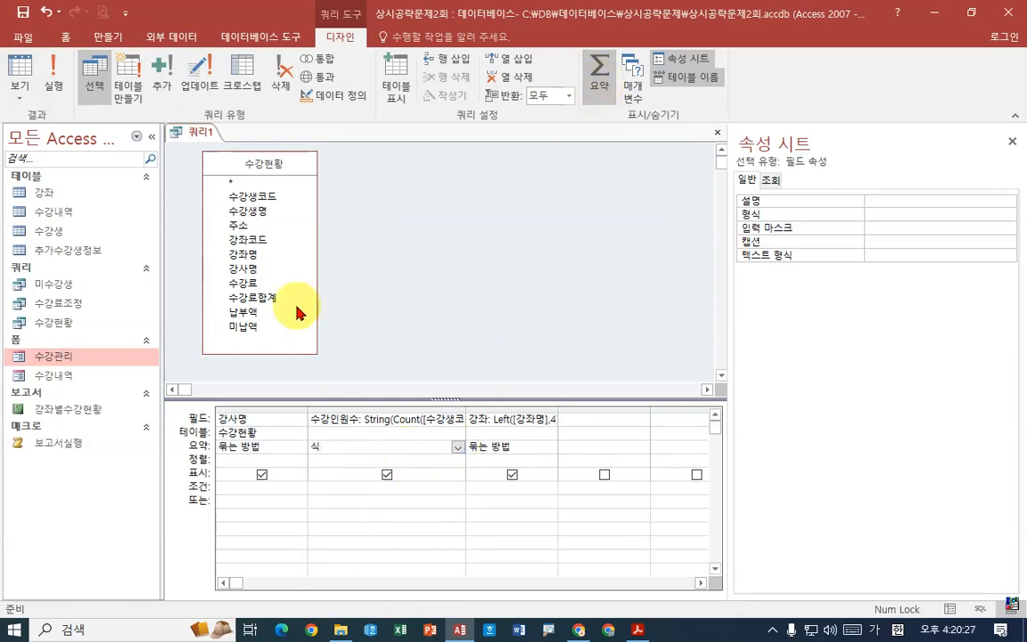
# - Run the query to view the ■-based 수강인원수 values, and return to Design view
pyautogui.click(53, 72)
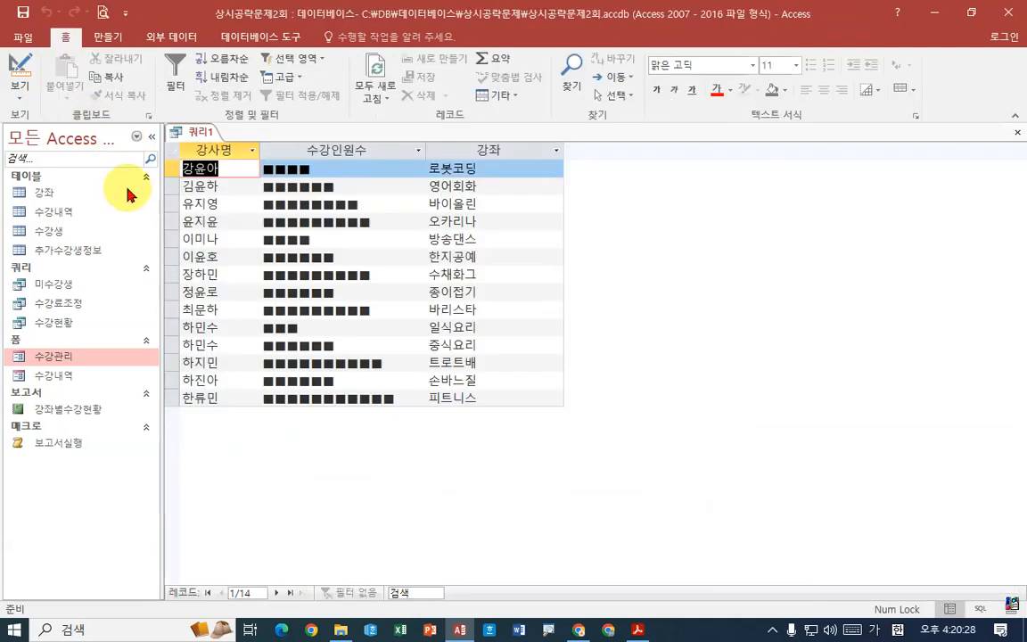
pyautogui.rightClick(199, 132)
pyautogui.click(259, 203)
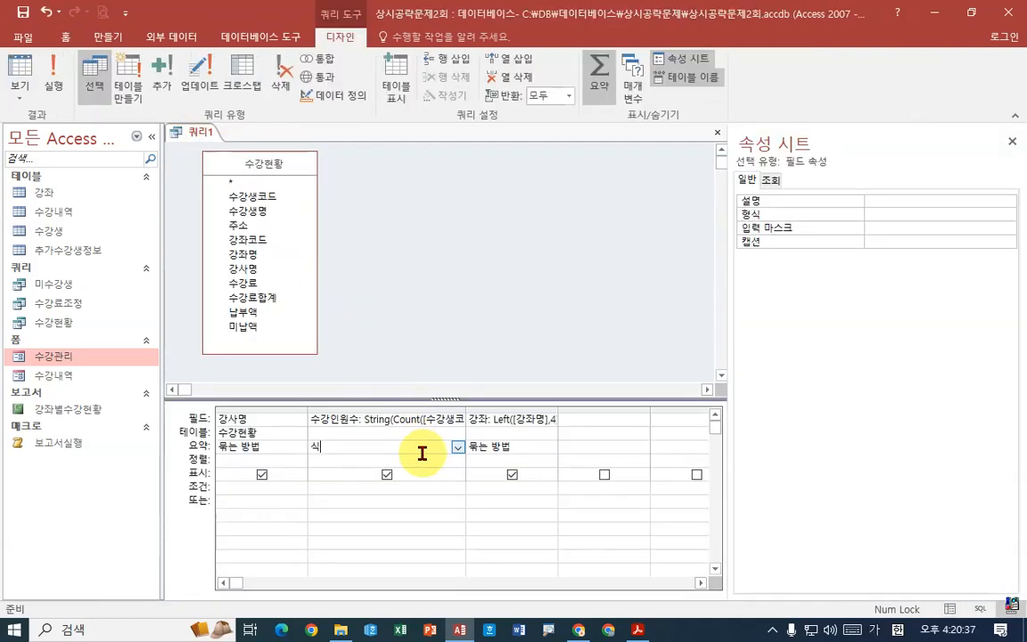
pyautogui.press('Down')
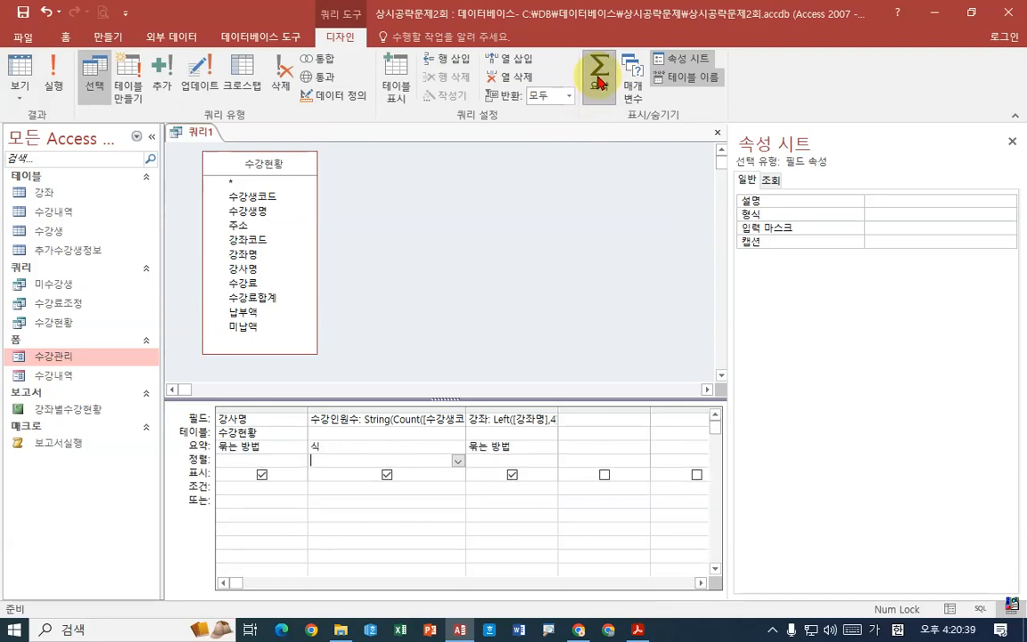
pyautogui.click(389, 448)
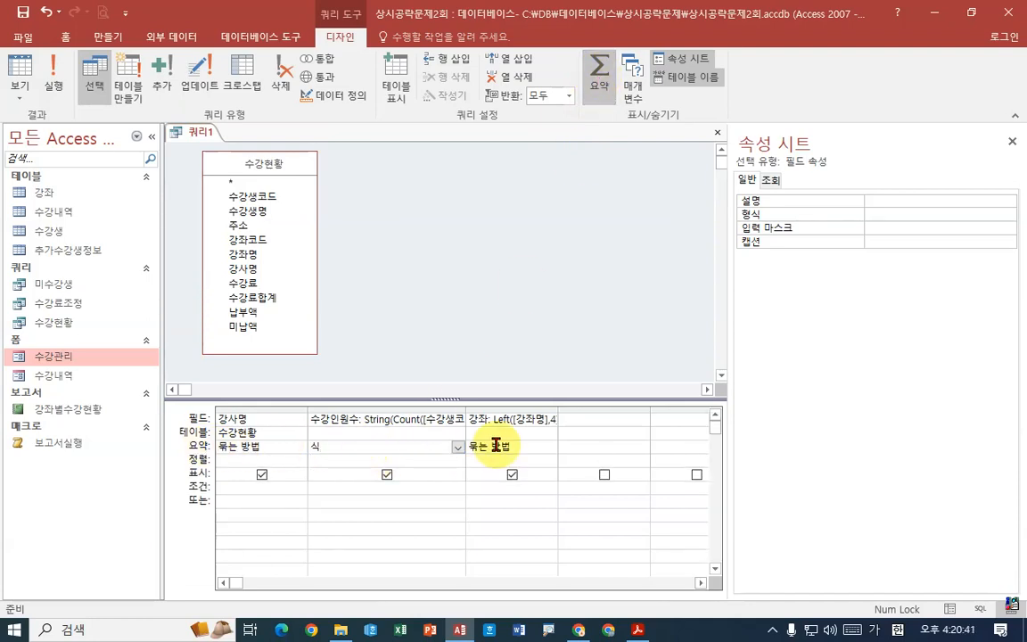
pyautogui.click(458, 448)
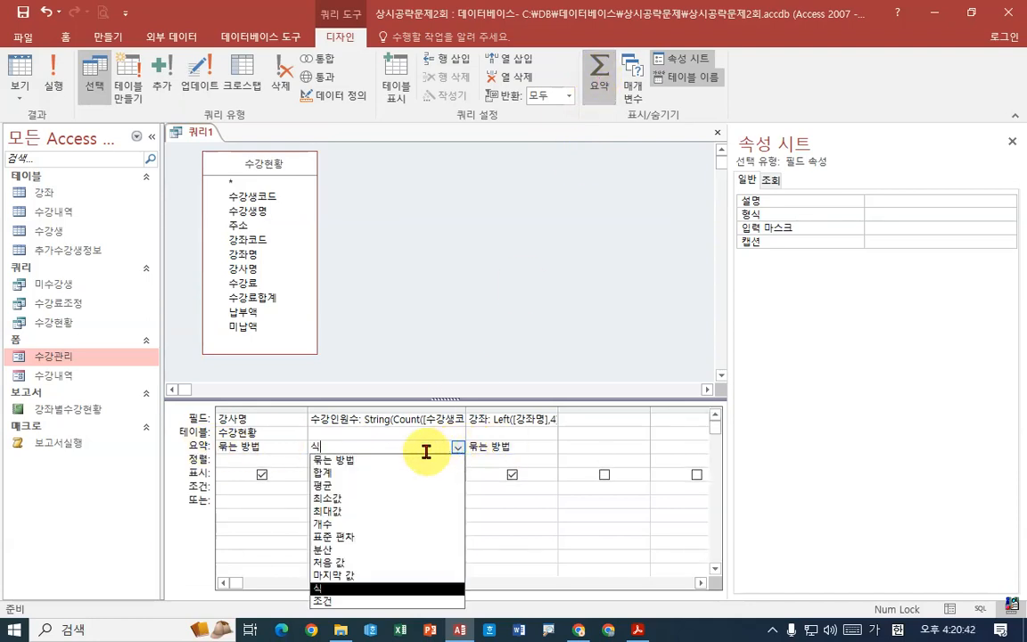
pyautogui.click(358, 578)
pyautogui.click(366, 449)
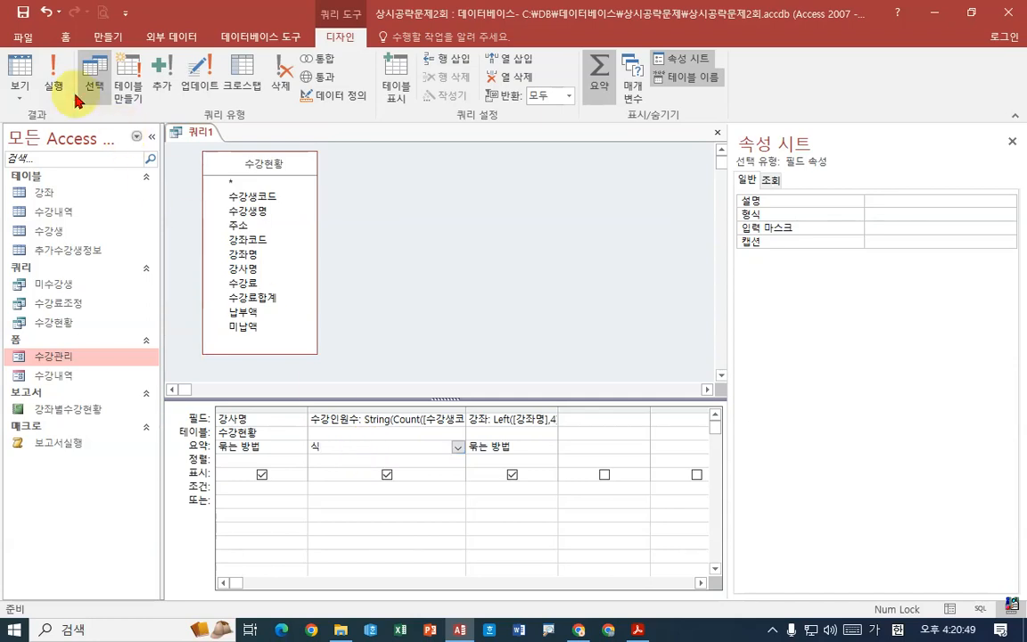
# - Run the query again and compare its datasheet with the expected 강사별수강인원 result in the exam PDF
pyautogui.click(53, 73)
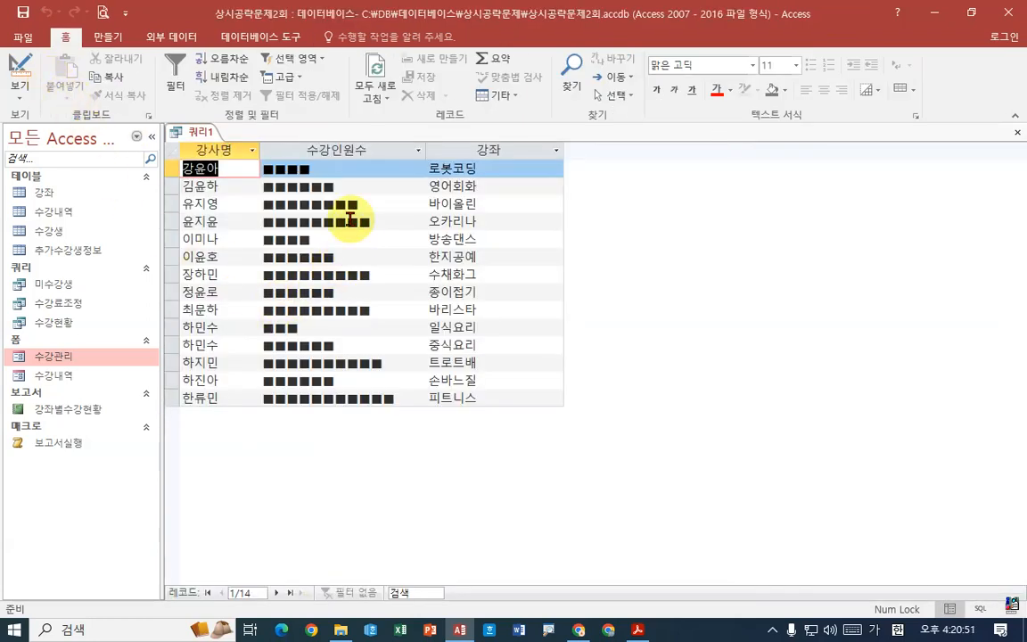
pyautogui.click(638, 631)
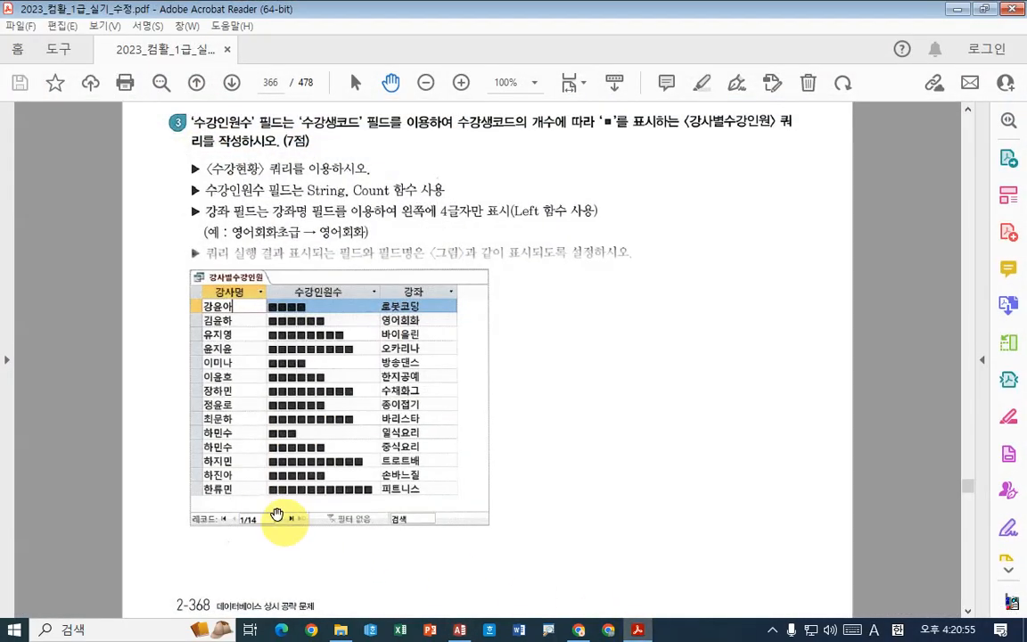
pyautogui.click(639, 631)
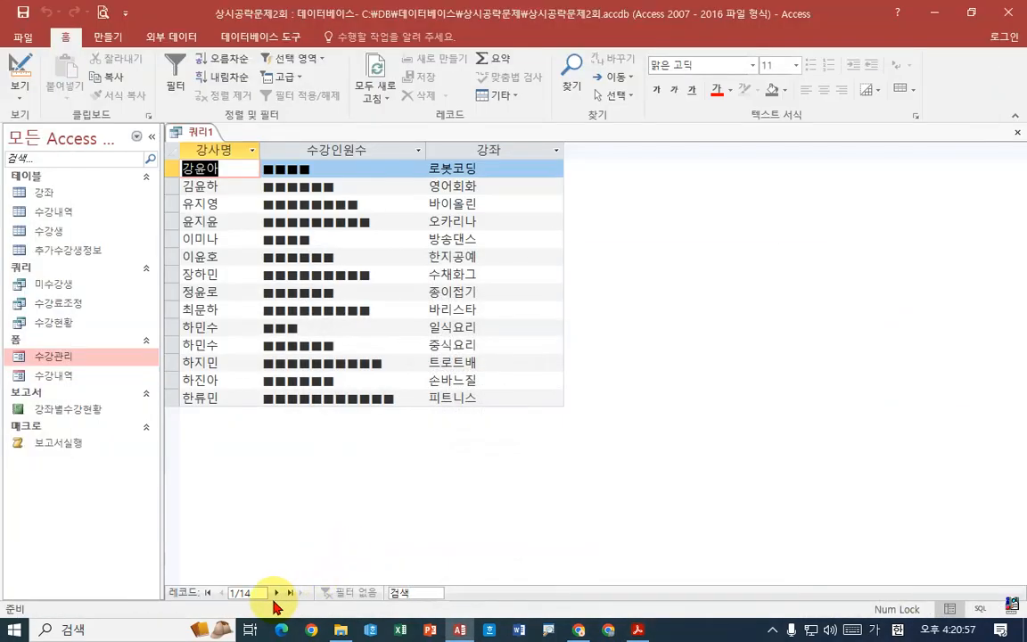
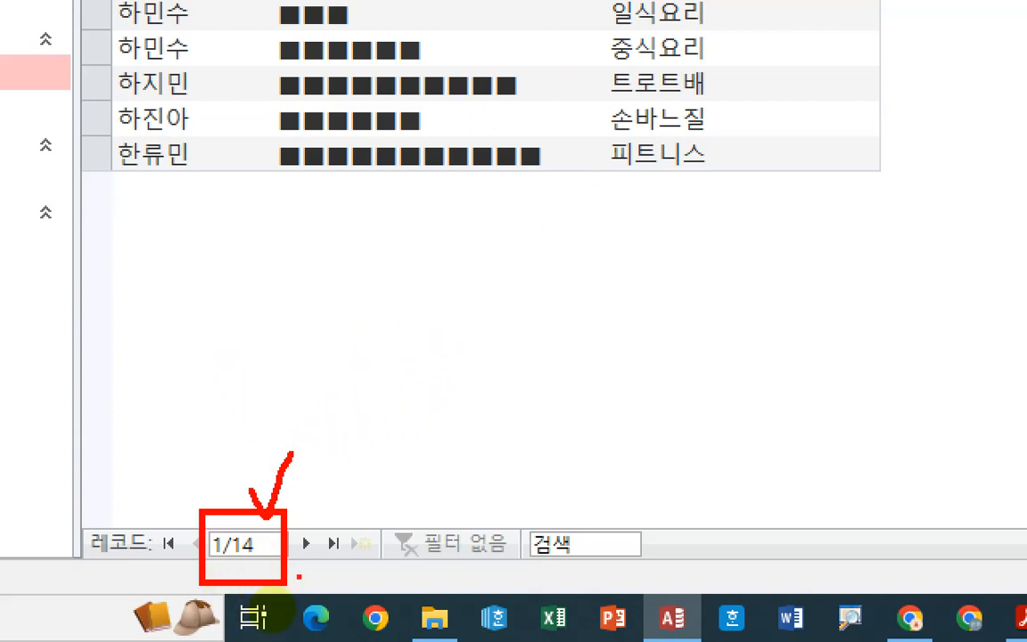
# - Compare the query datasheet's record count with the one in the expected result in the exam PDF
pyautogui.moveTo(266, 559)
pyautogui.mouseDown()
pyautogui.moveTo(148, 548)
pyautogui.moveTo(277, 510)
pyautogui.mouseUp()
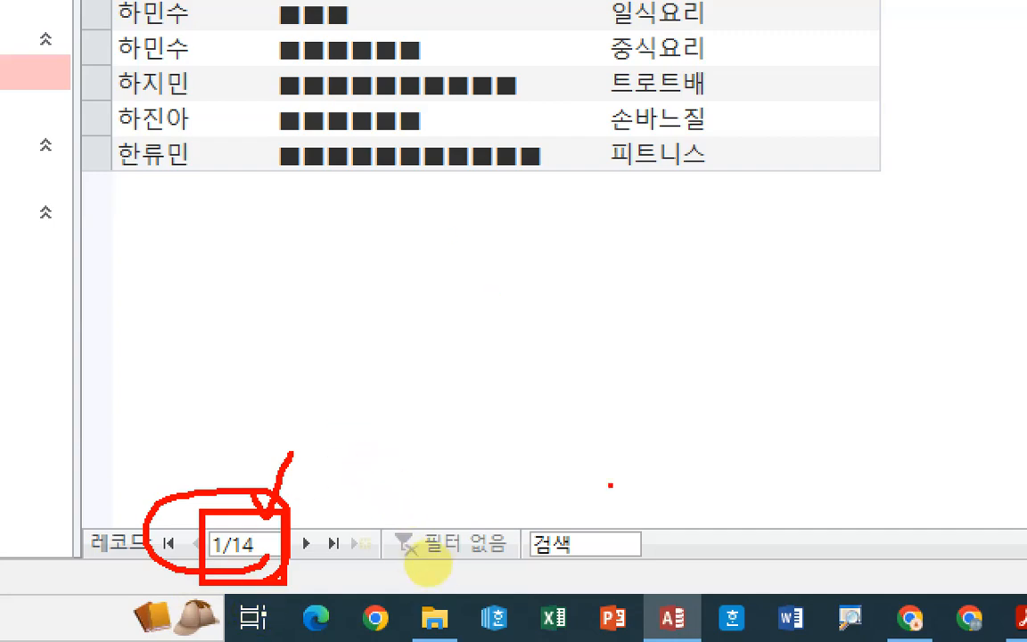
pyautogui.press('Escape')
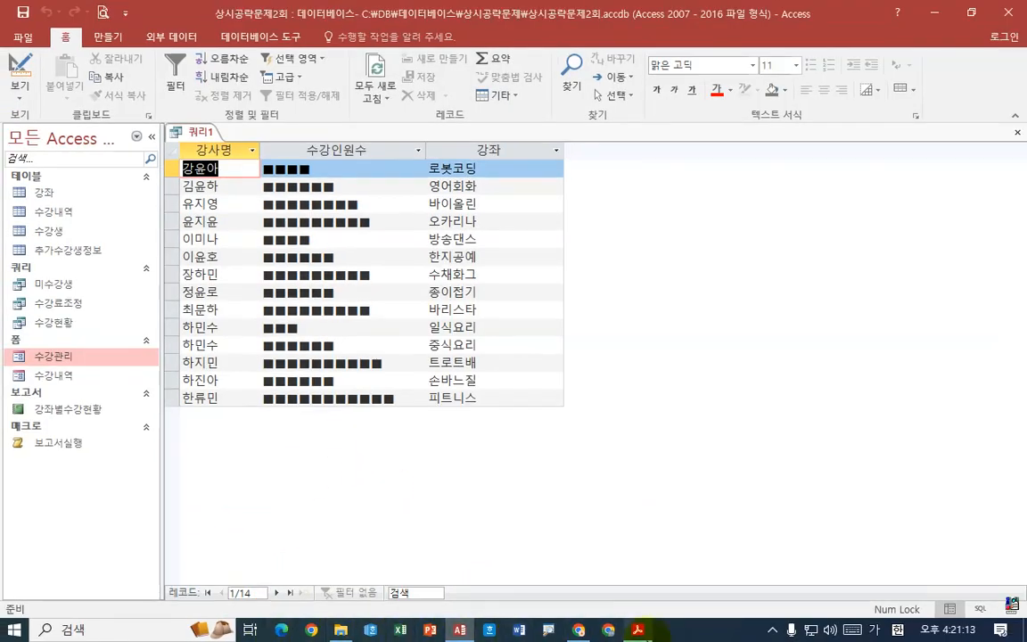
pyautogui.click(638, 630)
pyautogui.hotkey('ctrl', '1')
pyautogui.click(257, 499)
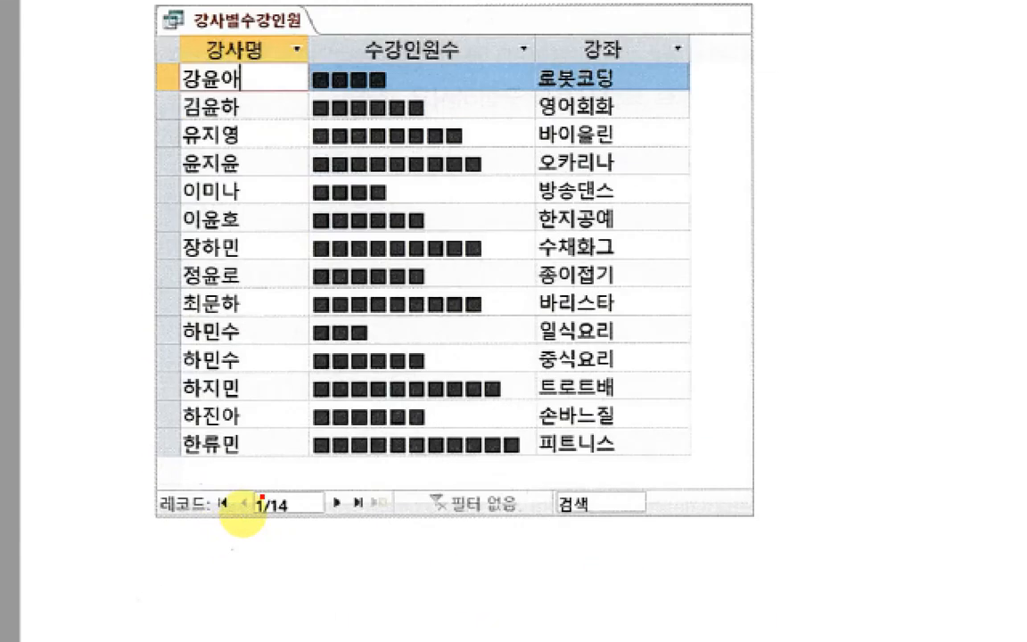
pyautogui.moveTo(238, 482); pyautogui.dragTo(308, 533)
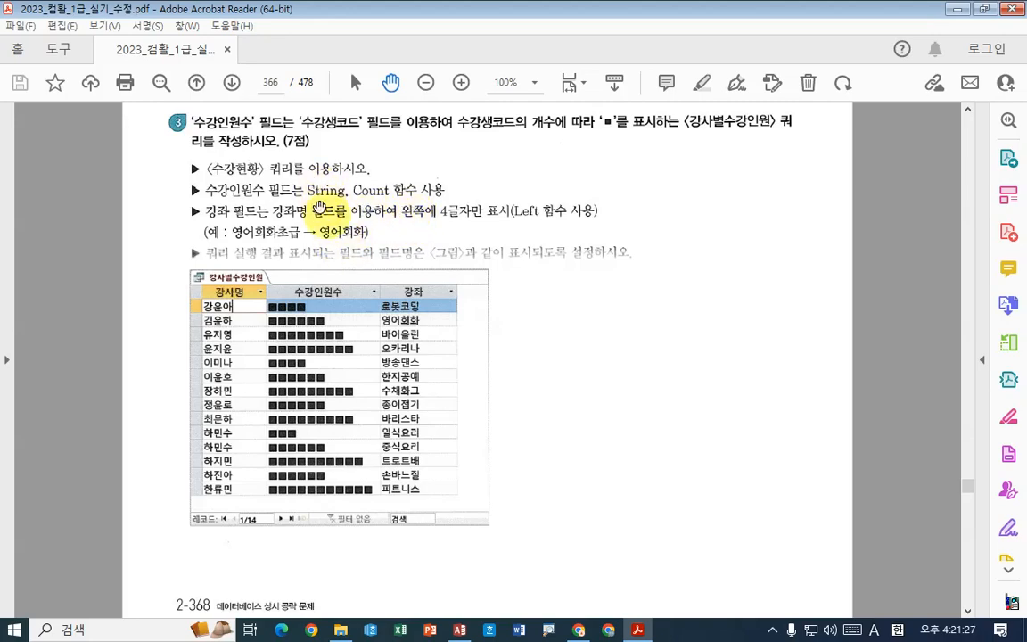
# - Switch between the Access datasheet and the exam PDF to compare their rows and field names
pyautogui.click(460, 630)
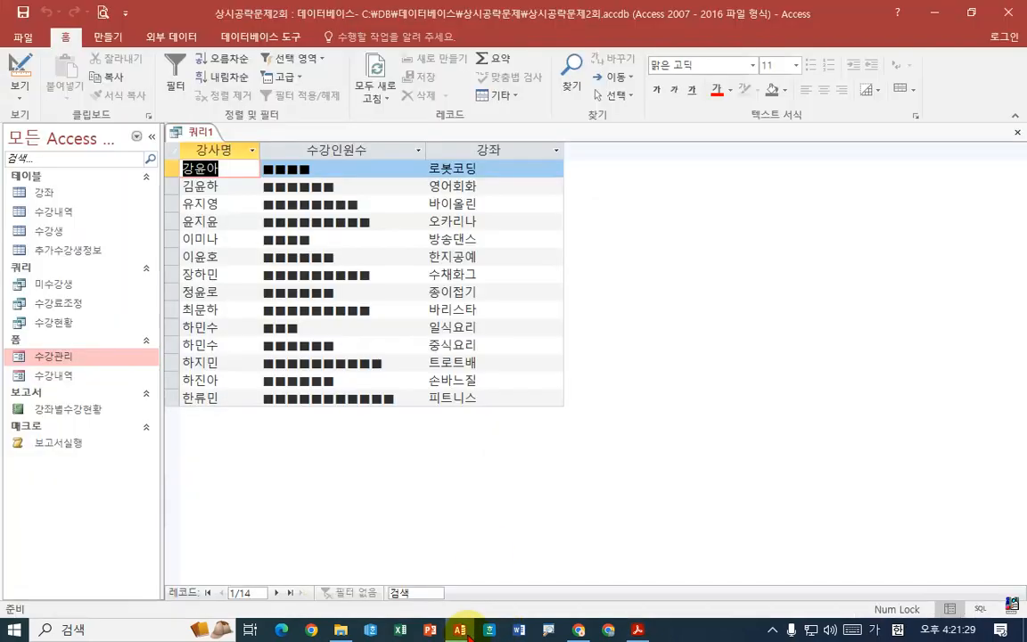
pyautogui.click(464, 632)
pyautogui.click(462, 631)
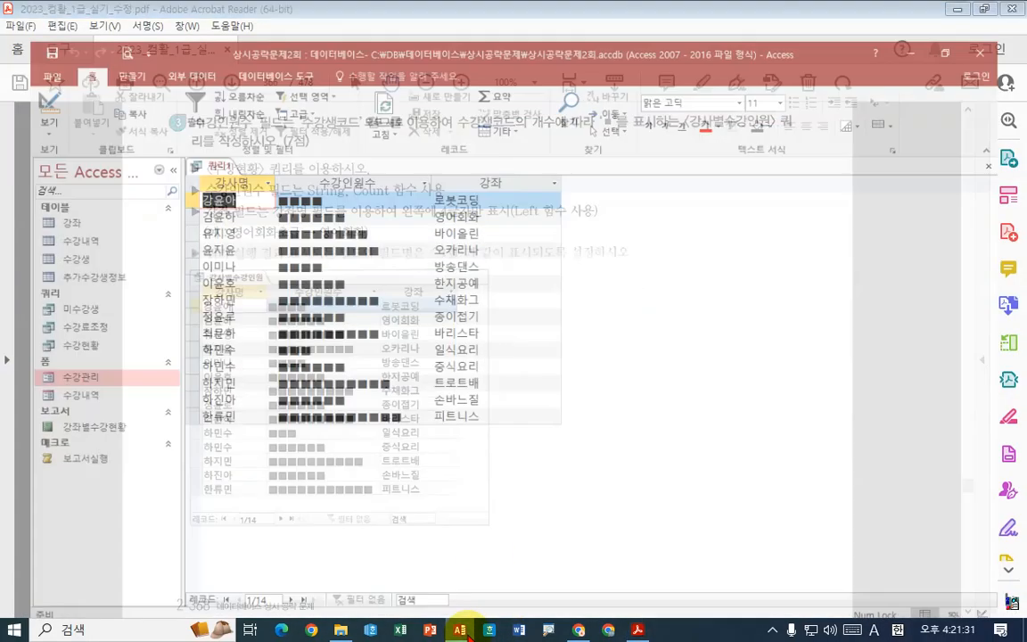
pyautogui.click(462, 631)
pyautogui.click(462, 631)
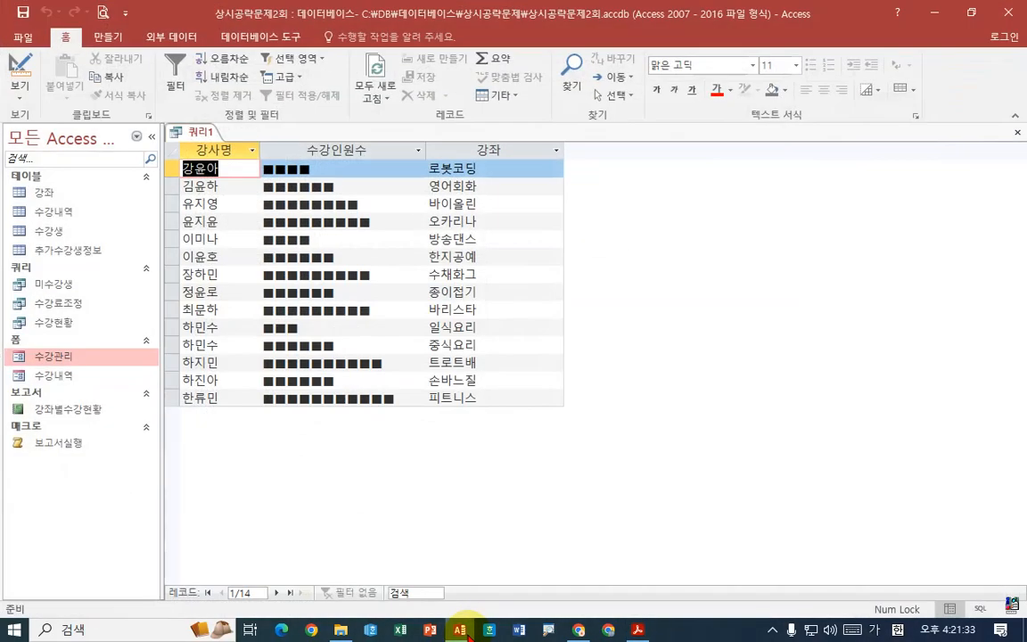
pyautogui.click(462, 630)
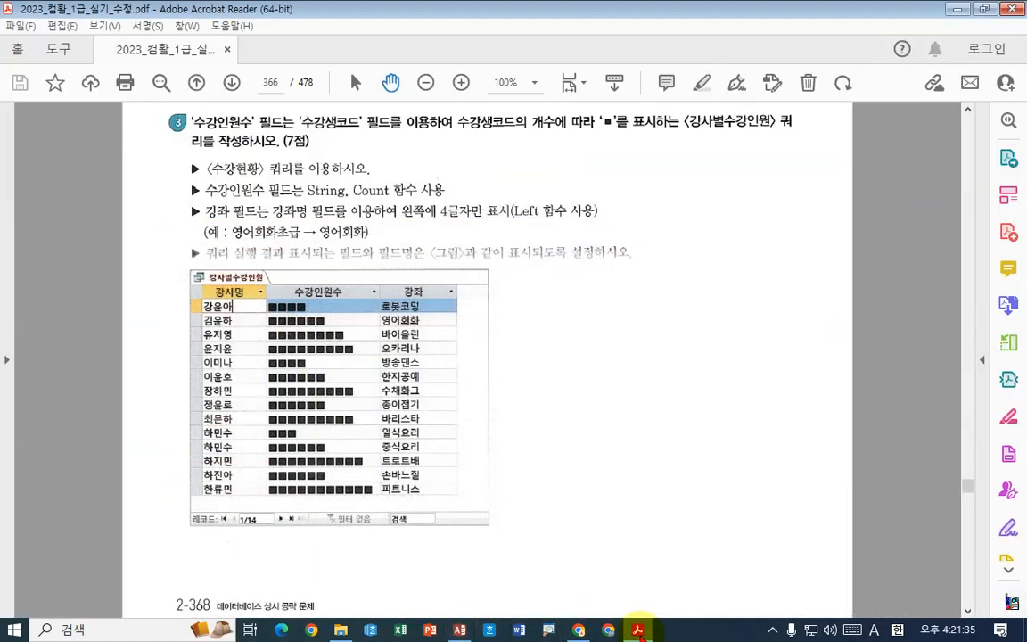
pyautogui.moveTo(639, 630)
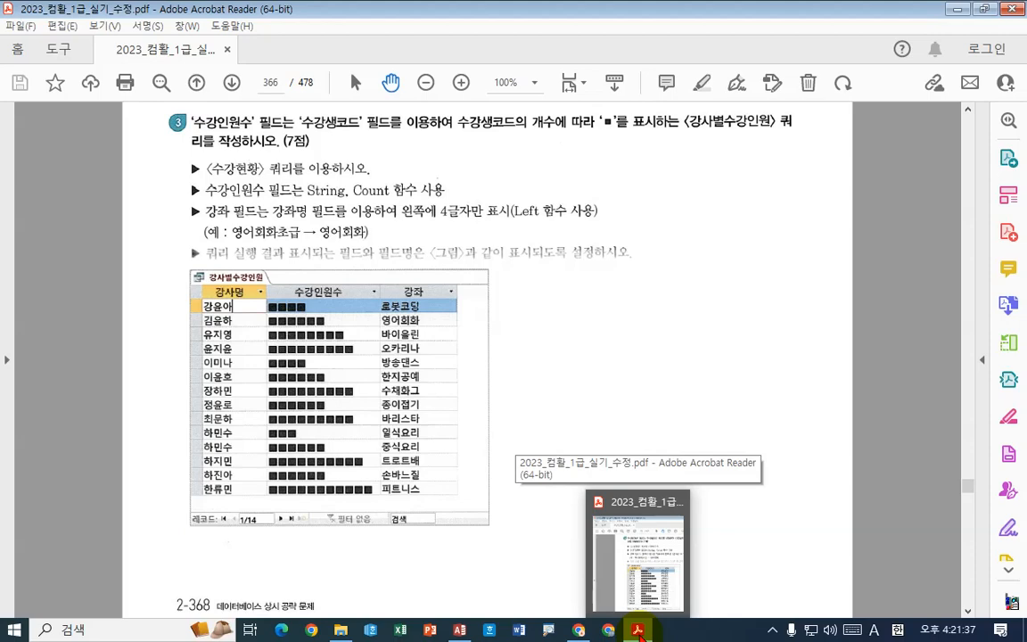
pyautogui.click(462, 631)
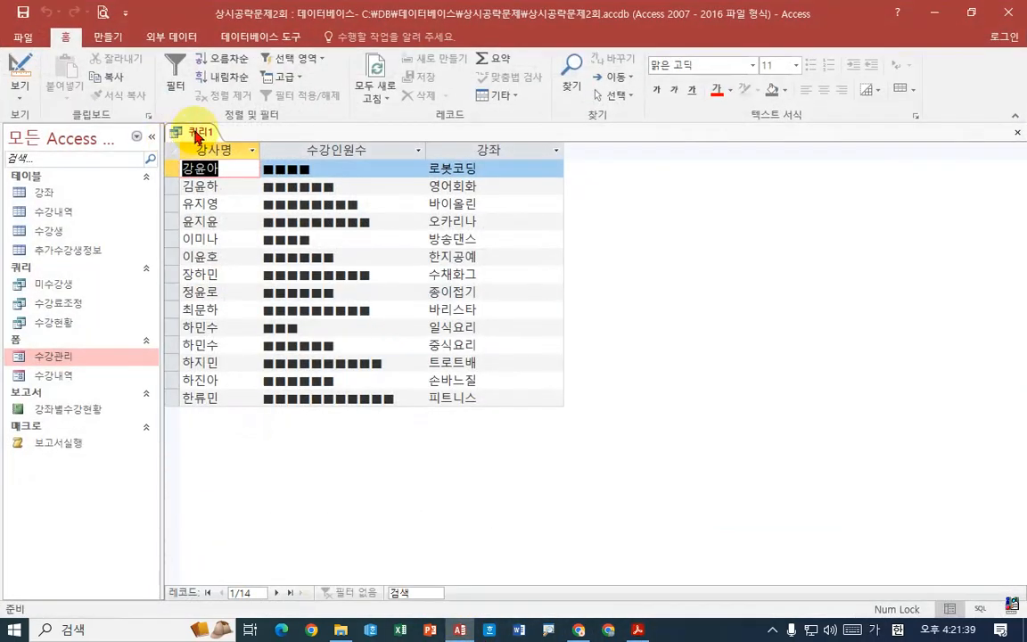
# - Save the query under the name 강사별수강인원 given in the exam PDF, and close it
pyautogui.rightClick(196, 135)
pyautogui.click(639, 631)
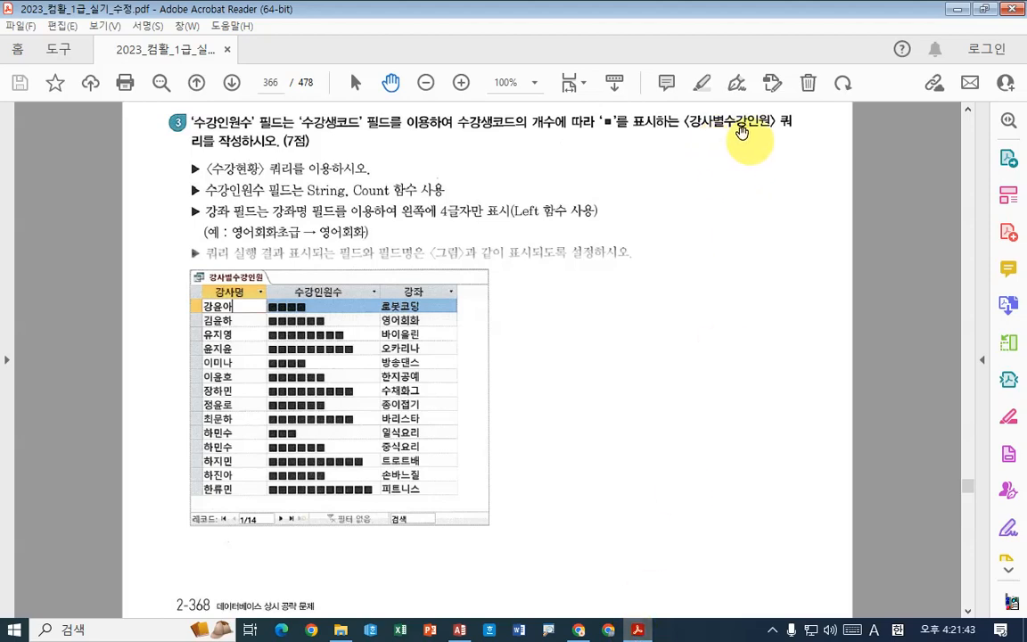
pyautogui.click(639, 630)
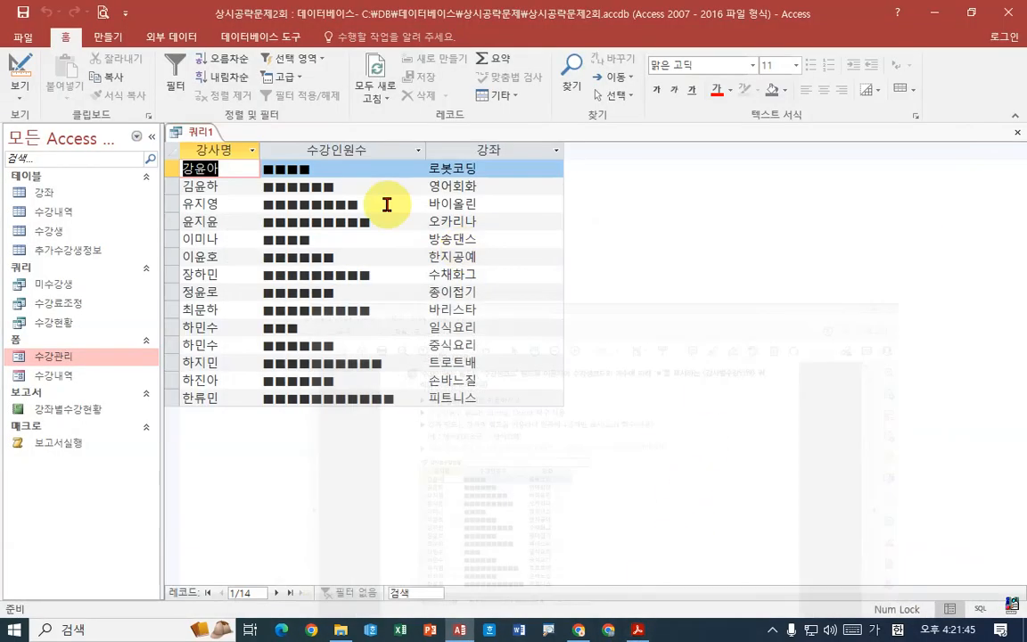
pyautogui.rightClick(190, 136)
pyautogui.click(241, 142)
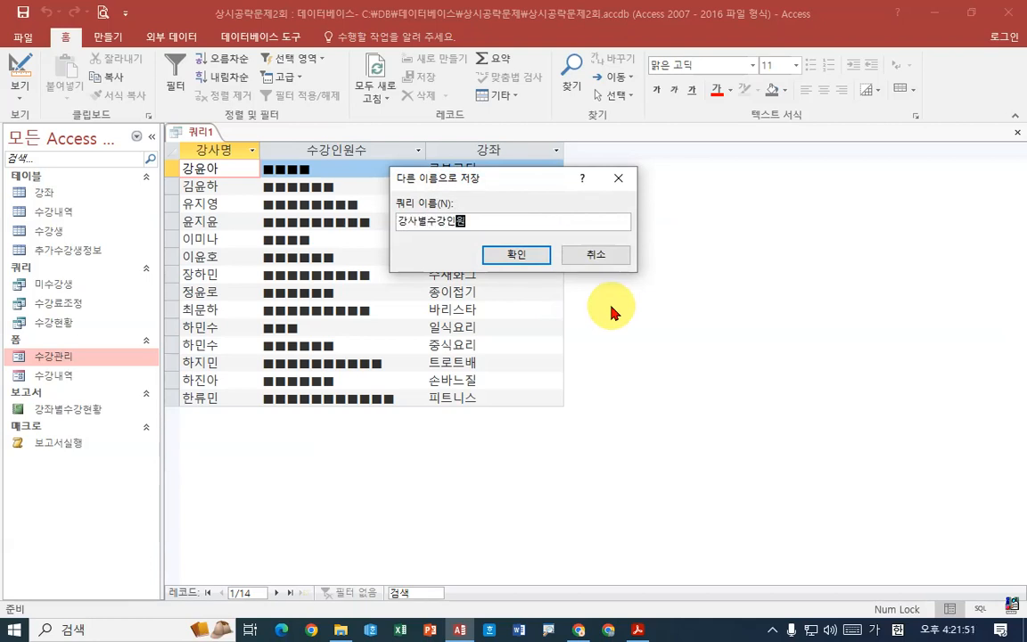
pyautogui.write('강사별수강인원')
pyautogui.press('Return')
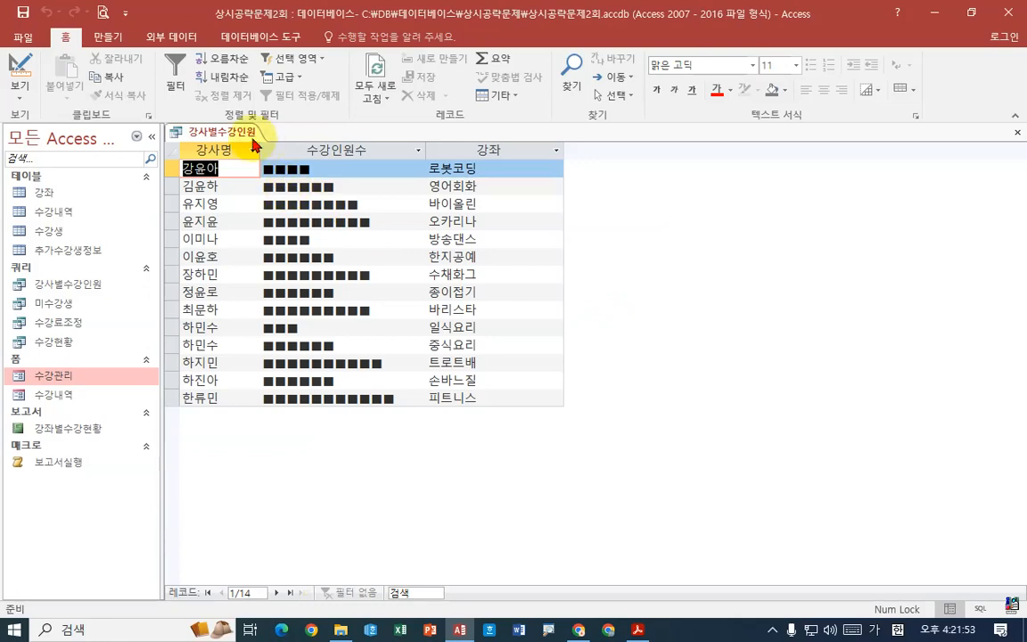
pyautogui.rightClick(254, 143)
pyautogui.click(270, 159)
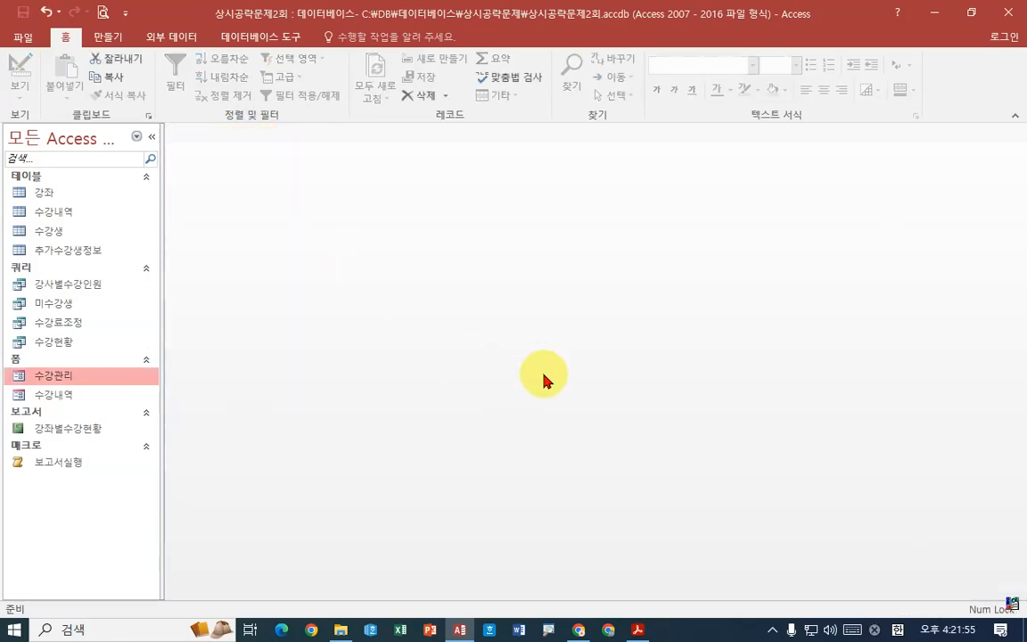
# - Go to question 4 in the exam PDF and examine which row, column and value fields the crosstab query needs
pyautogui.click(638, 628)
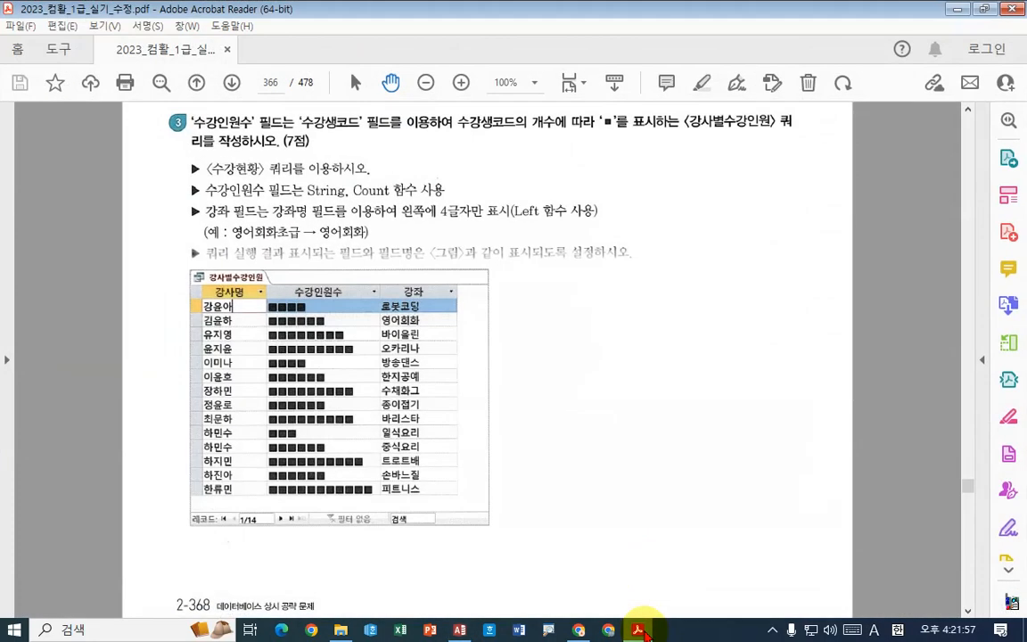
pyautogui.scroll(-10, 614, 505)
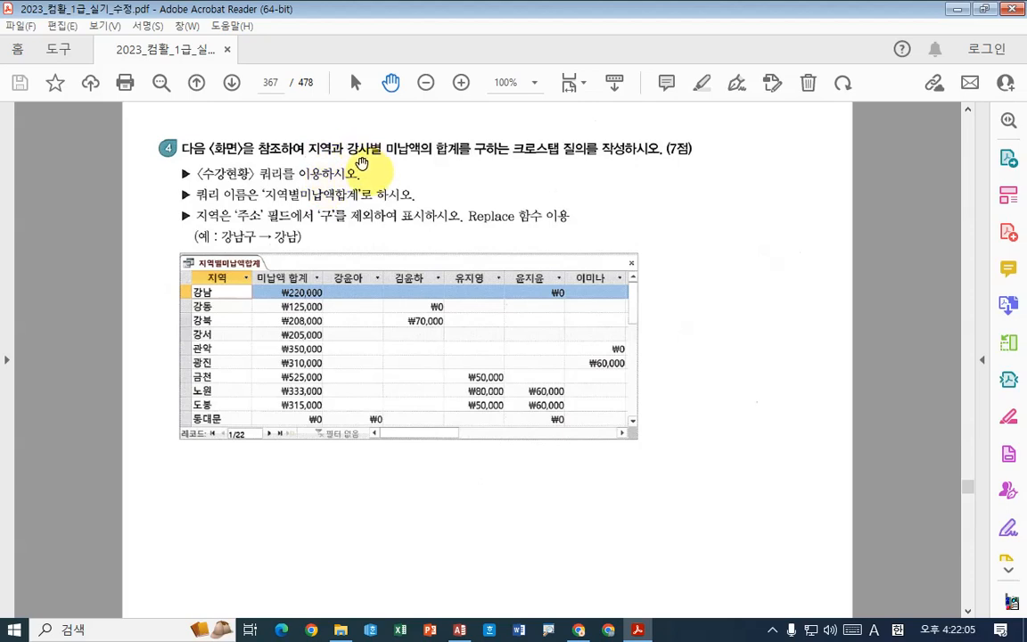
pyautogui.moveTo(303, 136)
pyautogui.mouseDown()
pyautogui.moveTo(335, 165)
pyautogui.moveTo(369, 151)
pyautogui.moveTo(458, 161)
pyautogui.moveTo(465, 109)
pyautogui.mouseUp()
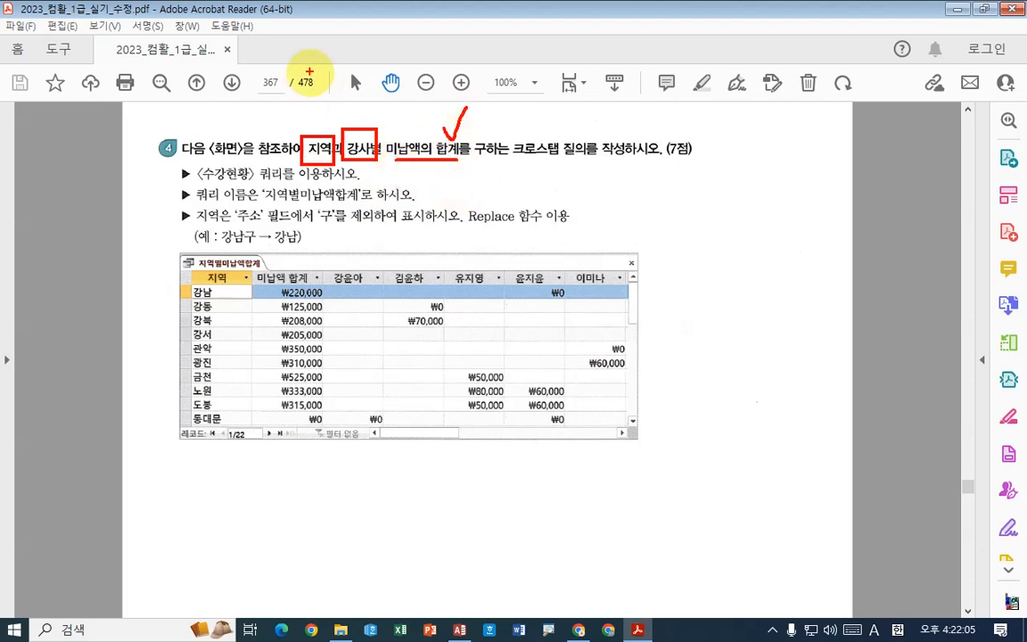
pyautogui.moveTo(305, 98)
pyautogui.mouseDown()
pyautogui.moveTo(298, 108)
pyautogui.moveTo(320, 109)
pyautogui.moveTo(319, 121)
pyautogui.mouseUp()
pyautogui.moveTo(349, 95)
pyautogui.mouseDown()
pyautogui.moveTo(352, 107)
pyautogui.moveTo(394, 98)
pyautogui.mouseUp()
pyautogui.moveTo(404, 87); pyautogui.dragTo(397, 118)
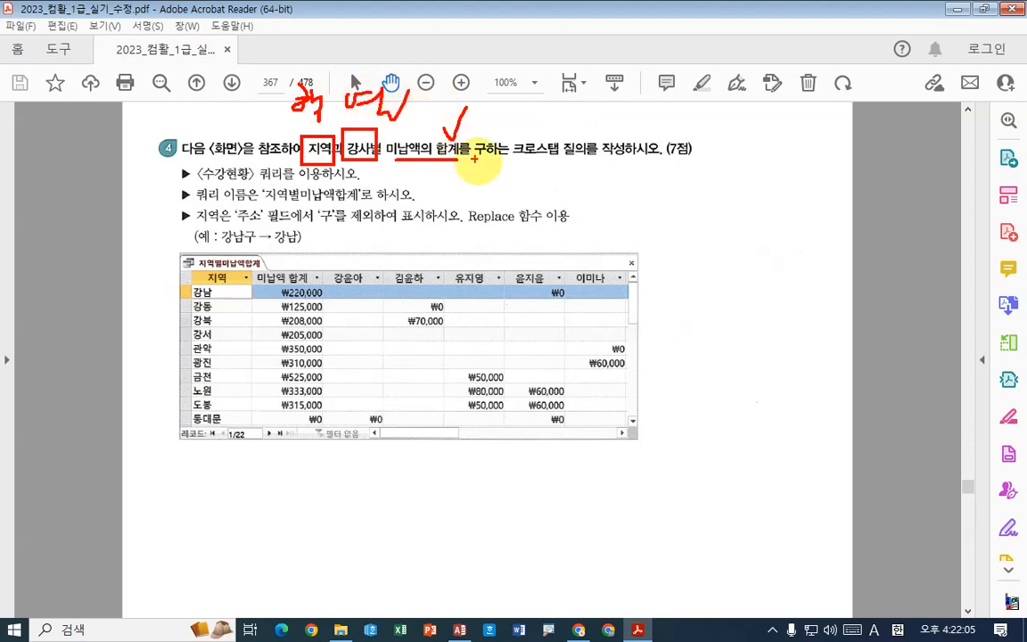
pyautogui.moveTo(524, 156); pyautogui.dragTo(608, 160)
pyautogui.moveTo(572, 134); pyautogui.dragTo(599, 106)
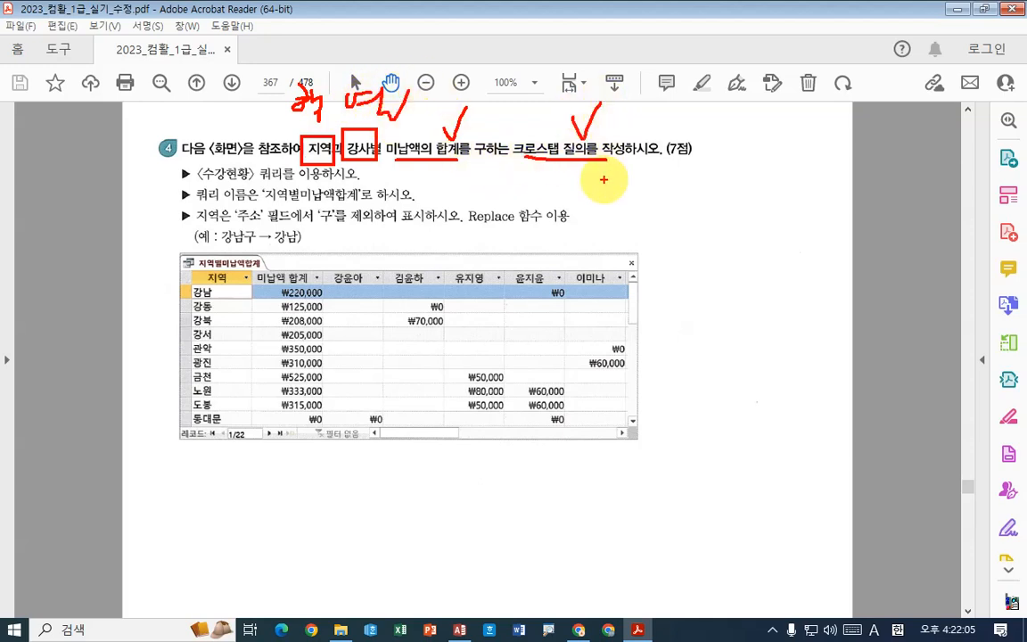
# - Examine question 4's conditions on the source query, the query name and the Replace function for the 지역 field
pyautogui.moveTo(201, 181); pyautogui.dragTo(288, 182)
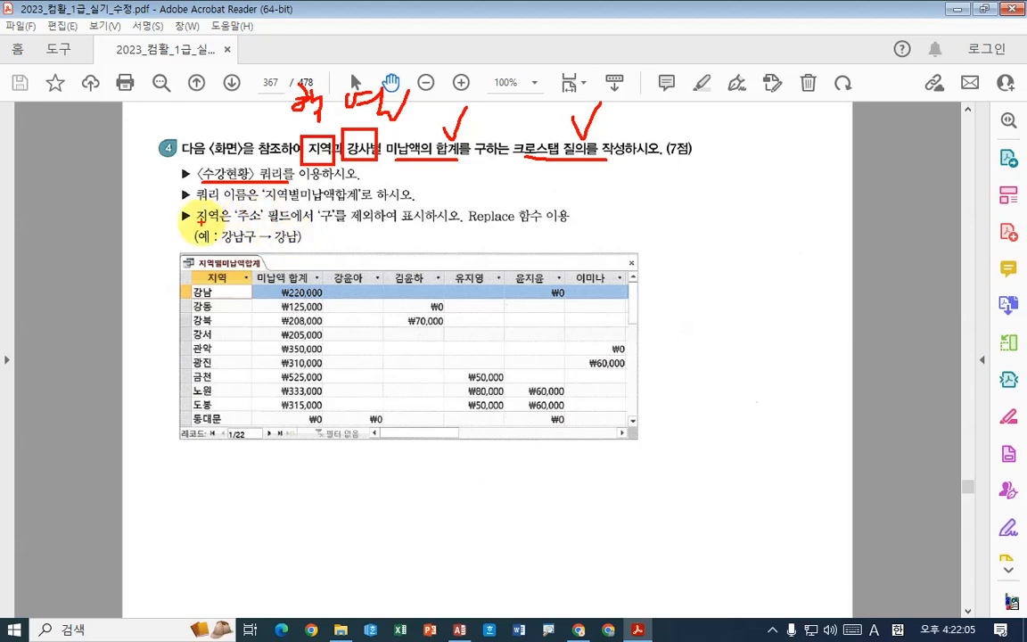
pyautogui.moveTo(236, 226)
pyautogui.mouseDown()
pyautogui.moveTo(343, 225)
pyautogui.moveTo(327, 229)
pyautogui.moveTo(337, 214)
pyautogui.mouseUp()
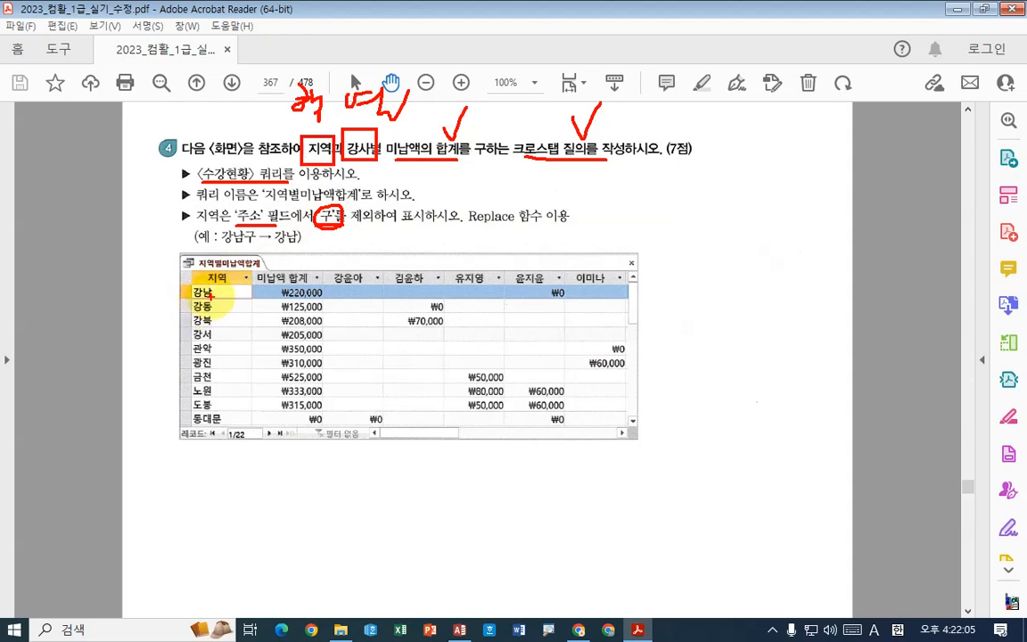
pyautogui.moveTo(467, 226)
pyautogui.mouseDown()
pyautogui.moveTo(524, 227)
pyautogui.moveTo(528, 182)
pyautogui.mouseUp()
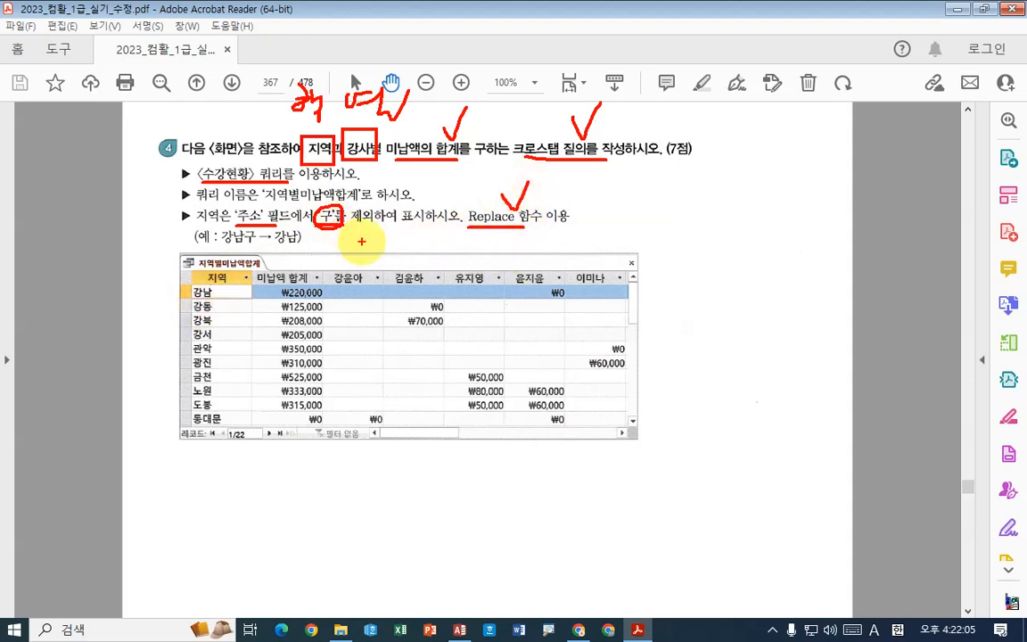
pyautogui.moveTo(364, 235); pyautogui.dragTo(410, 249)
pyautogui.moveTo(390, 251); pyautogui.dragTo(390, 271)
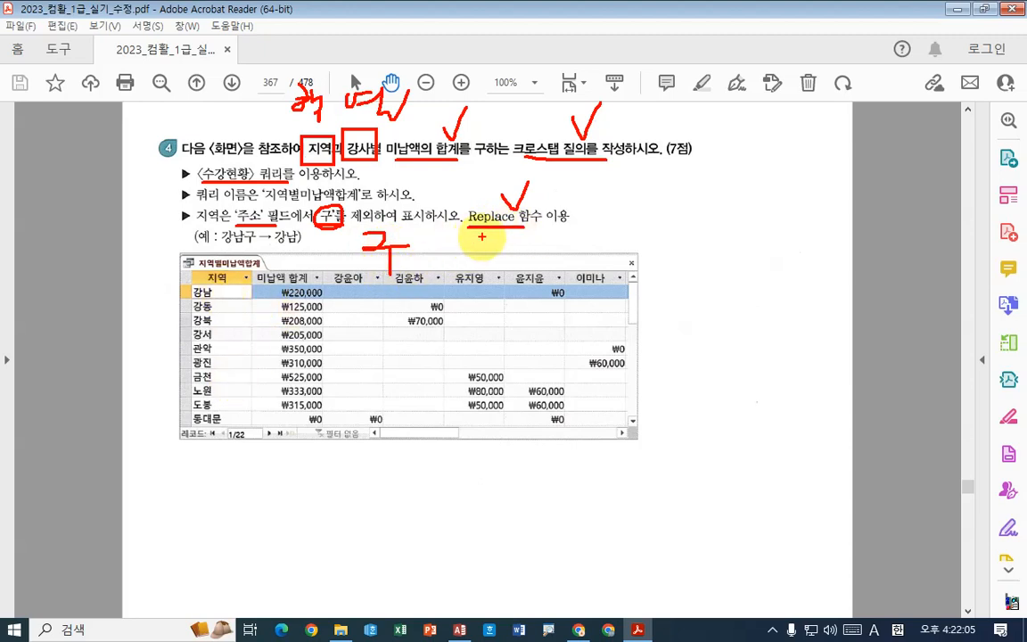
pyautogui.moveTo(523, 237); pyautogui.dragTo(547, 256)
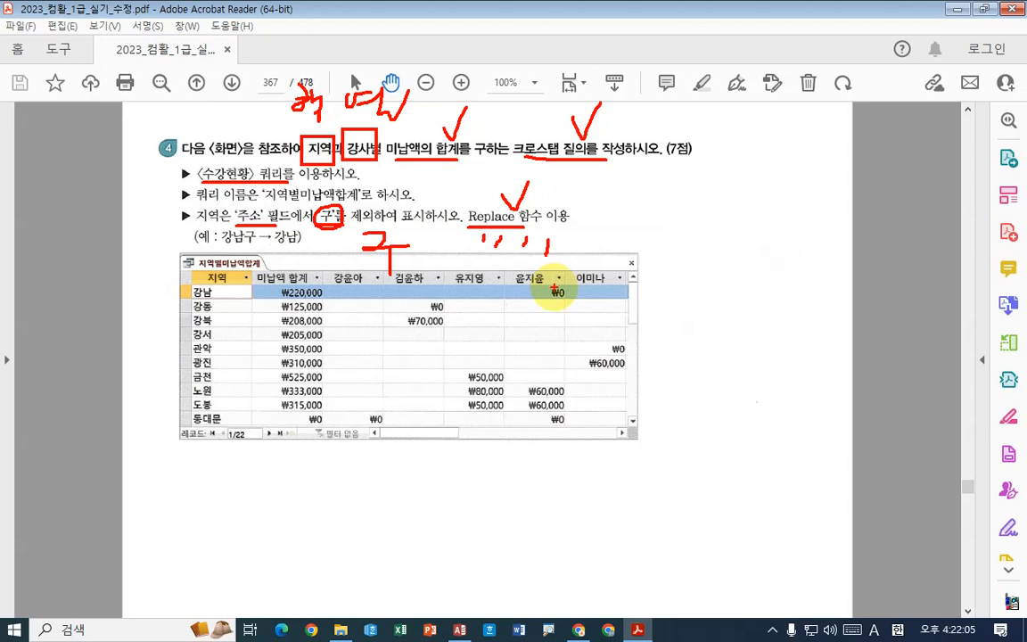
pyautogui.moveTo(471, 198)
pyautogui.mouseDown()
pyautogui.moveTo(437, 220)
pyautogui.moveTo(496, 234)
pyautogui.mouseUp()
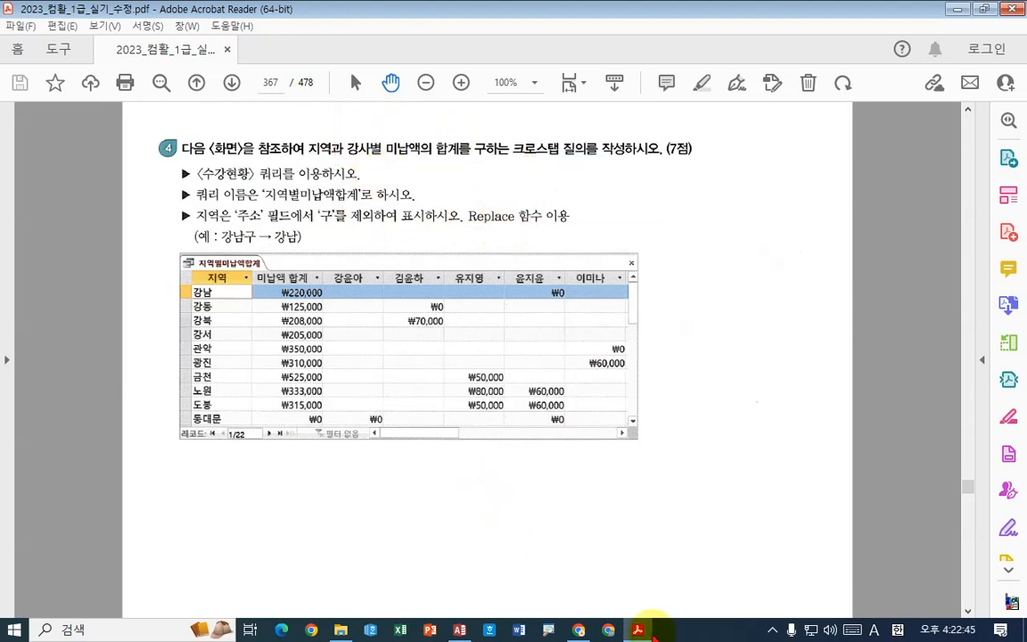
pyautogui.click(639, 630)
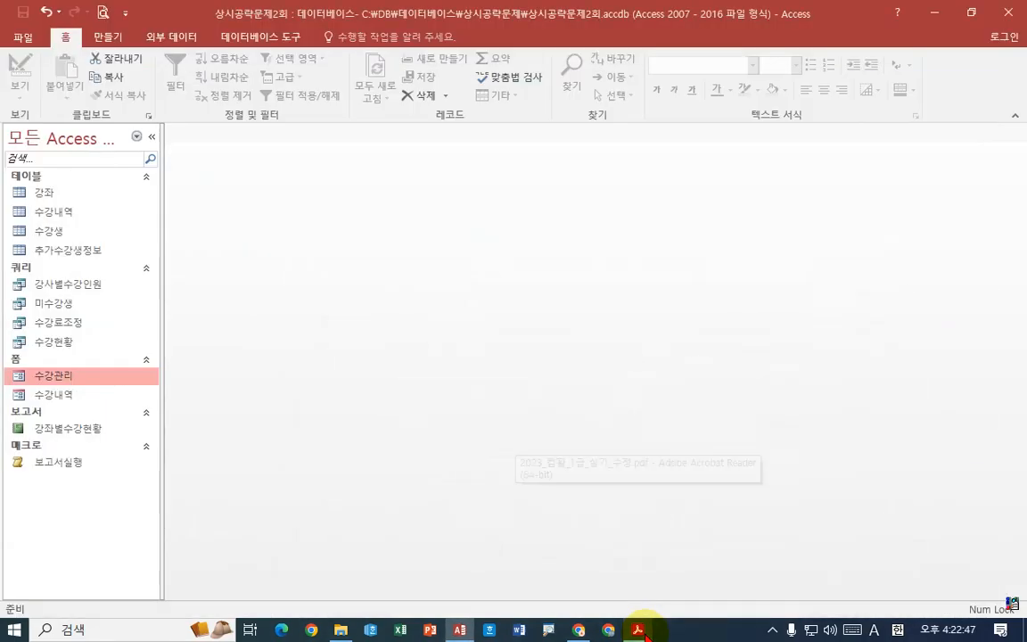
pyautogui.click(638, 630)
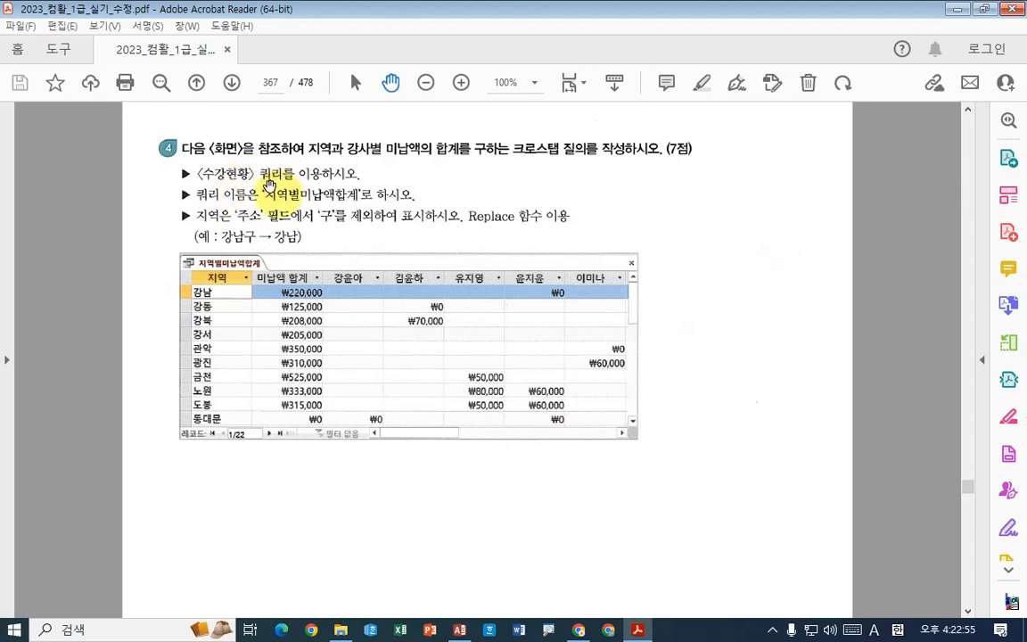
pyautogui.click(639, 630)
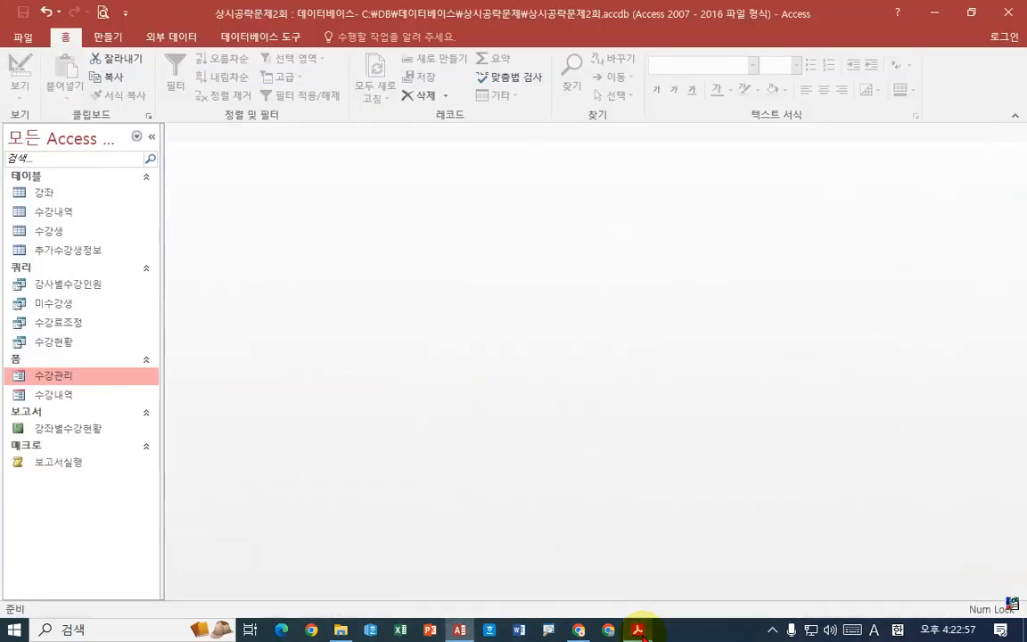
# - Start the Crosstab Query Wizard and choose the 수강현황 query as the source
pyautogui.click(109, 37)
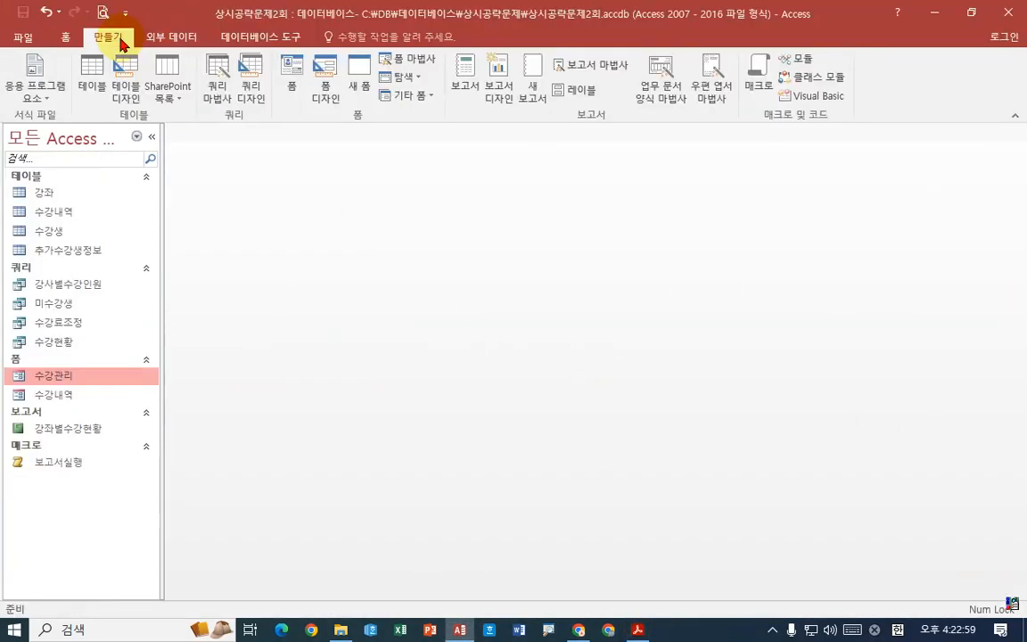
pyautogui.click(214, 89)
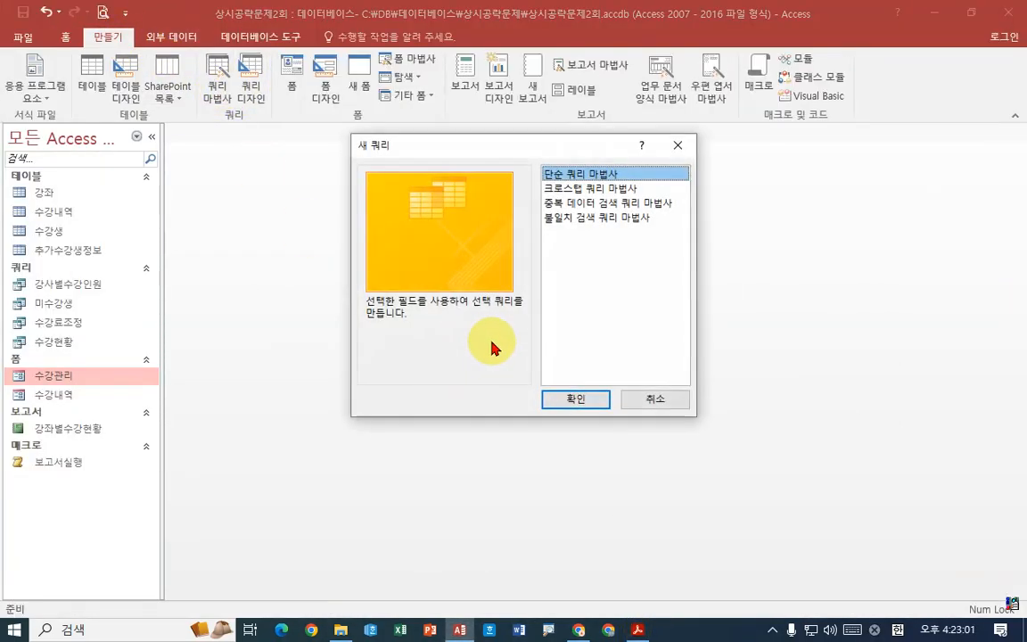
pyautogui.click(593, 189)
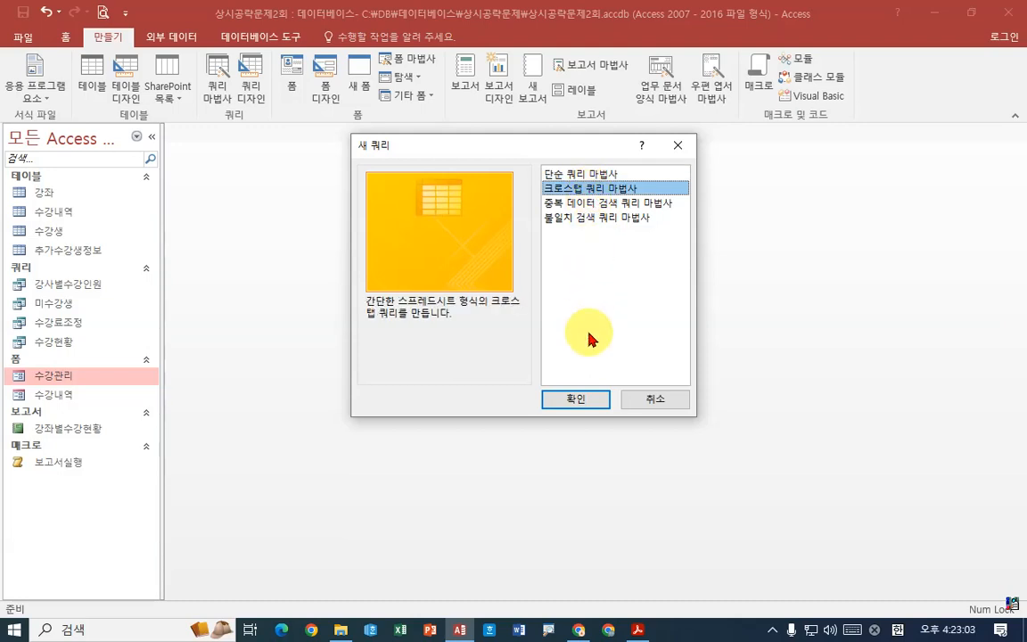
pyautogui.click(575, 400)
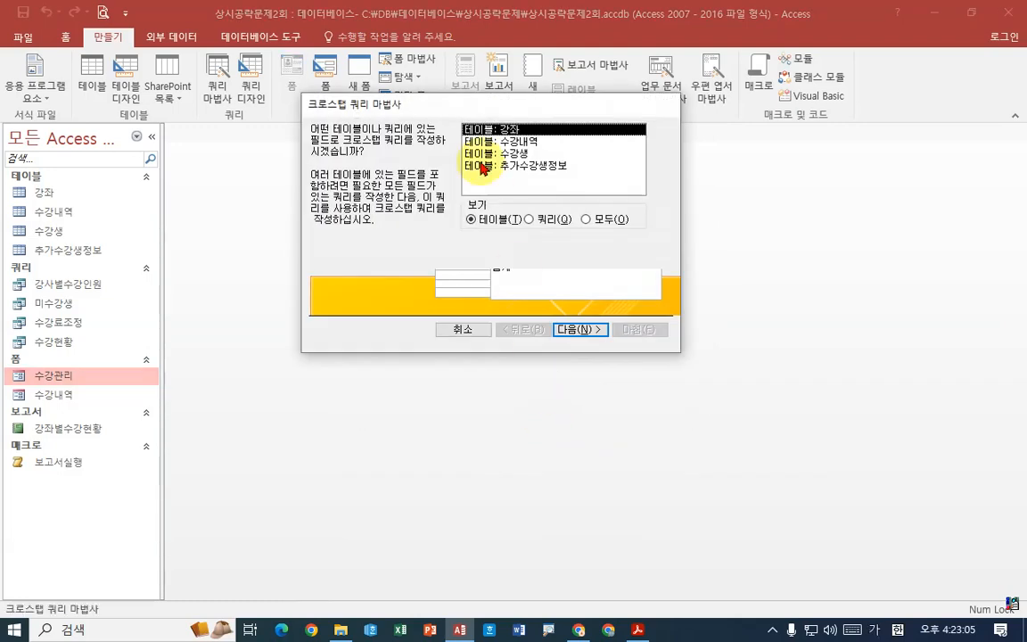
pyautogui.click(531, 143)
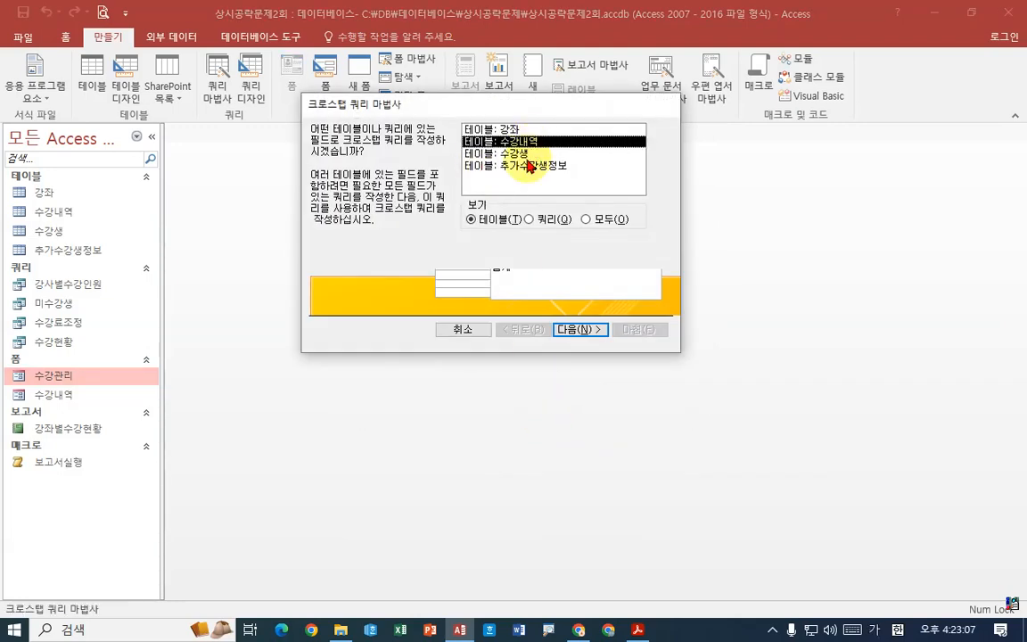
pyautogui.click(526, 155)
pyautogui.click(530, 218)
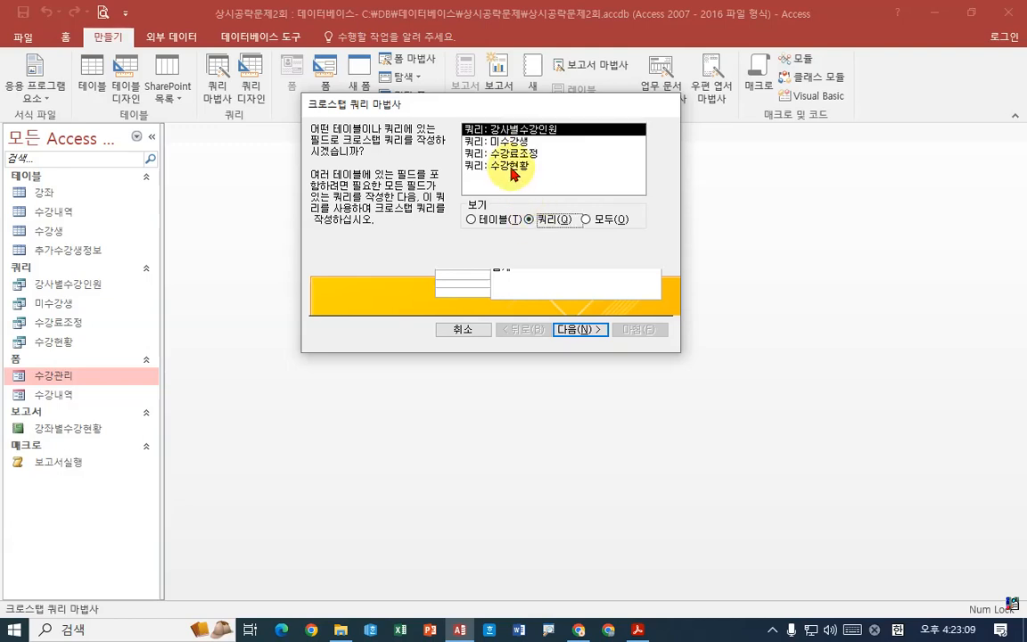
pyautogui.click(523, 167)
pyautogui.click(578, 332)
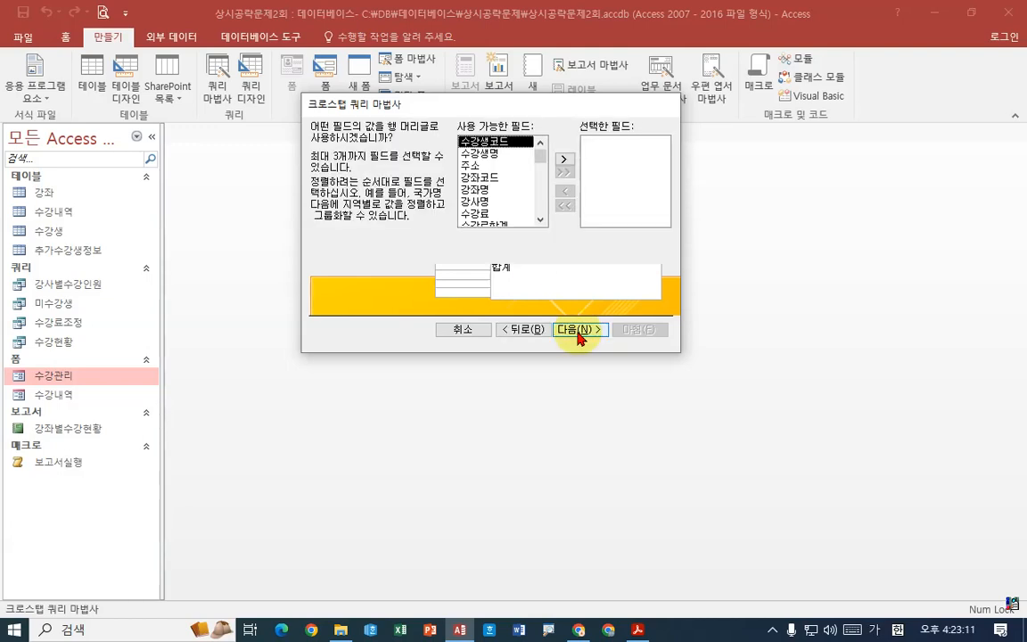
# - Check question 4 in the exam PDF and set 주소 as the crosstab's row heading field
pyautogui.click(636, 629)
pyautogui.click(637, 630)
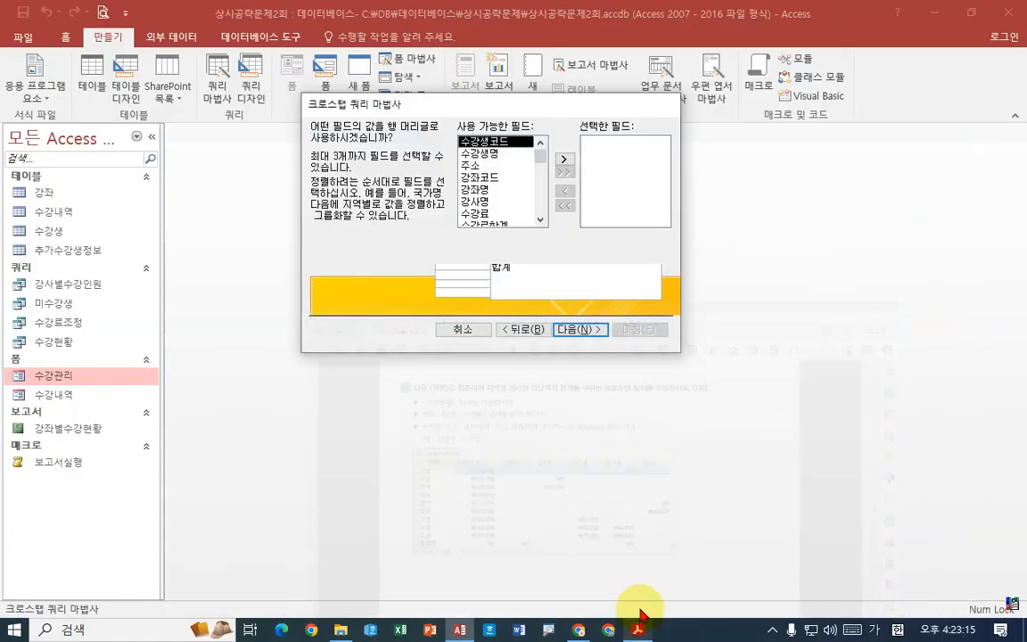
pyautogui.click(540, 223)
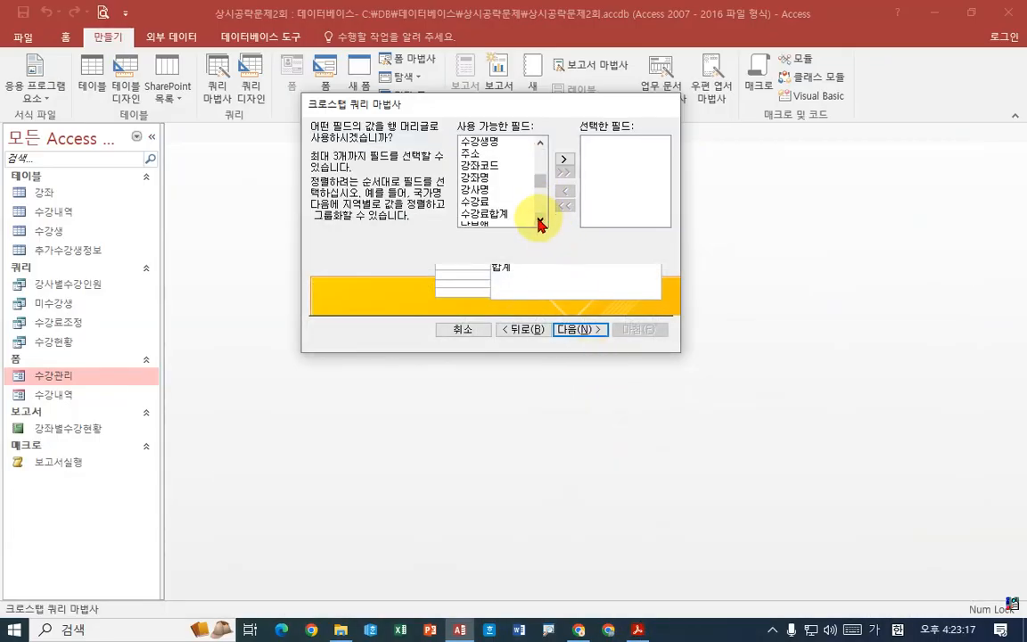
pyautogui.click(539, 223)
pyautogui.moveTo(541, 200); pyautogui.dragTo(543, 138)
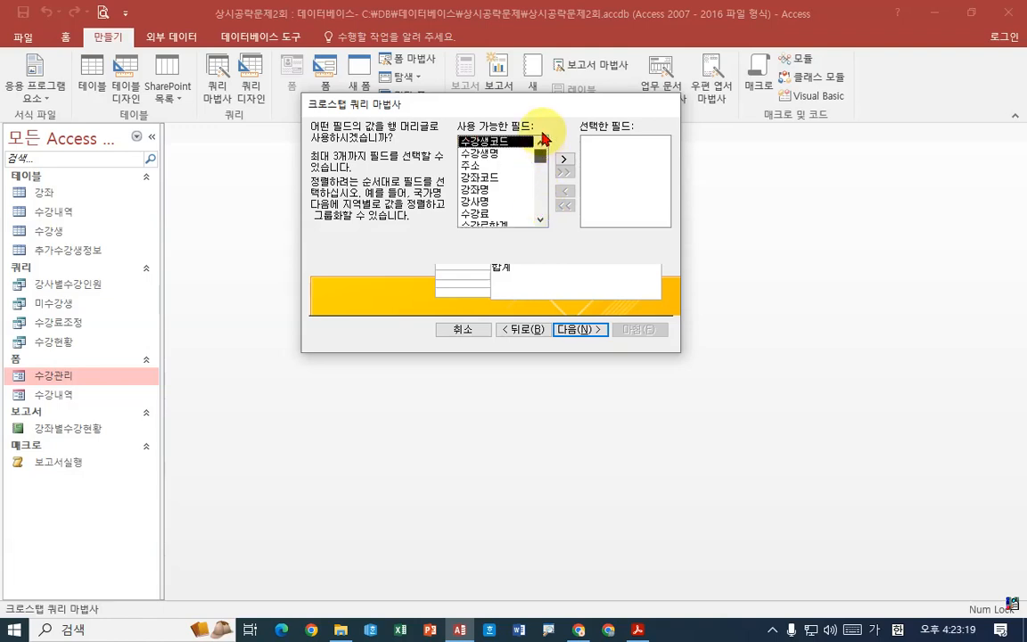
pyautogui.click(472, 166)
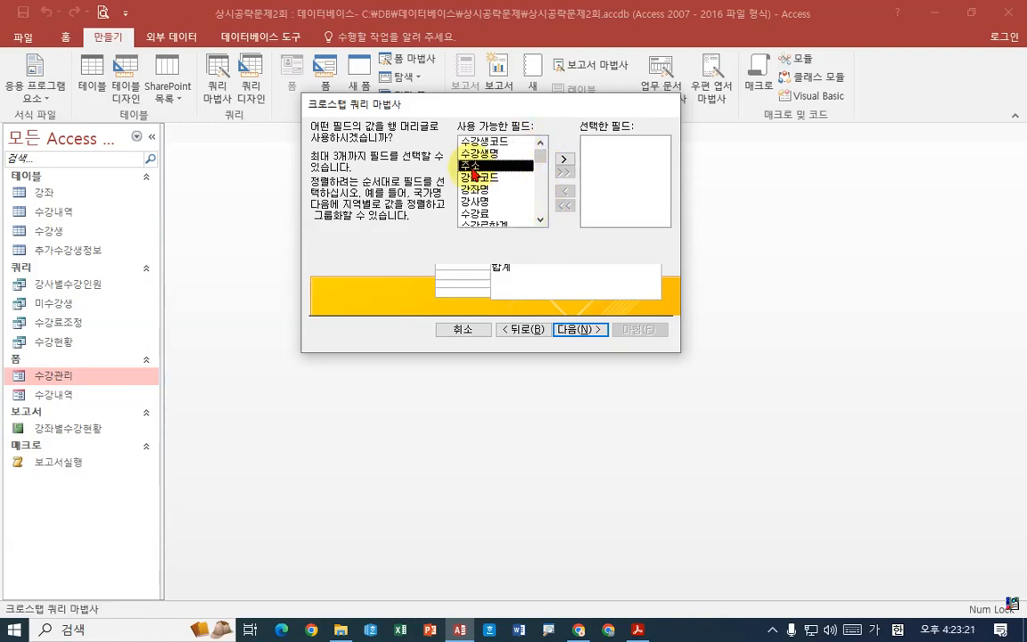
pyautogui.click(563, 159)
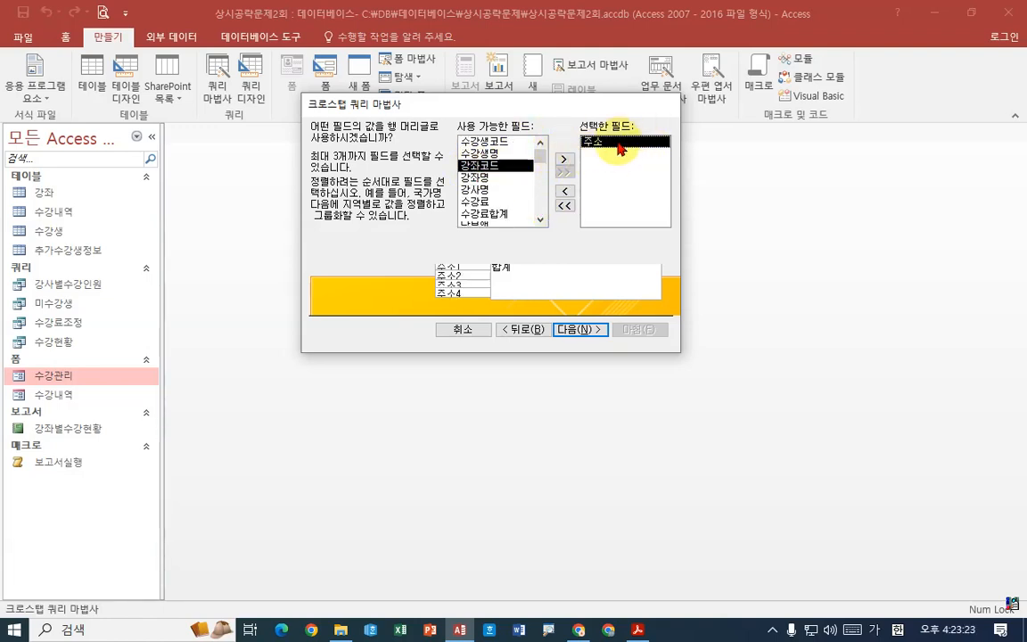
pyautogui.click(589, 330)
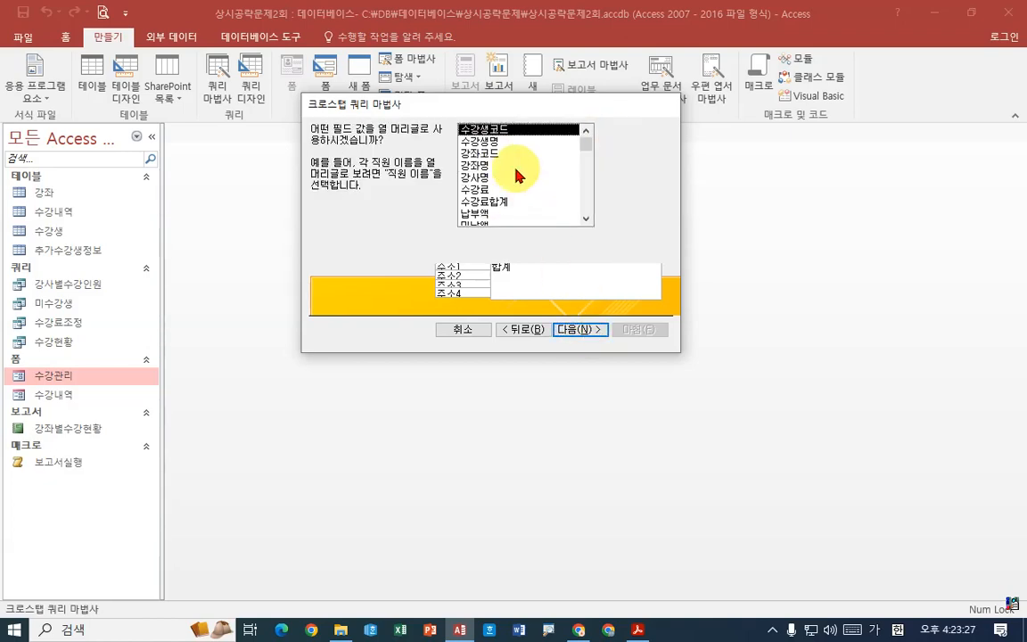
# - Check the example result in the exam PDF and set 강사명 as the crosstab's column heading field
pyautogui.click(638, 629)
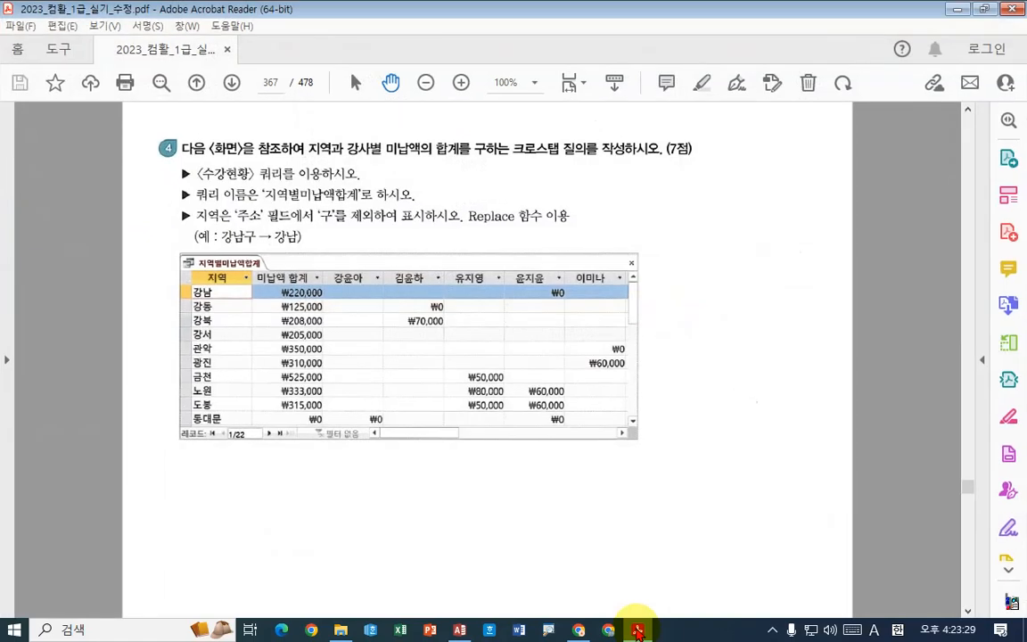
pyautogui.click(638, 630)
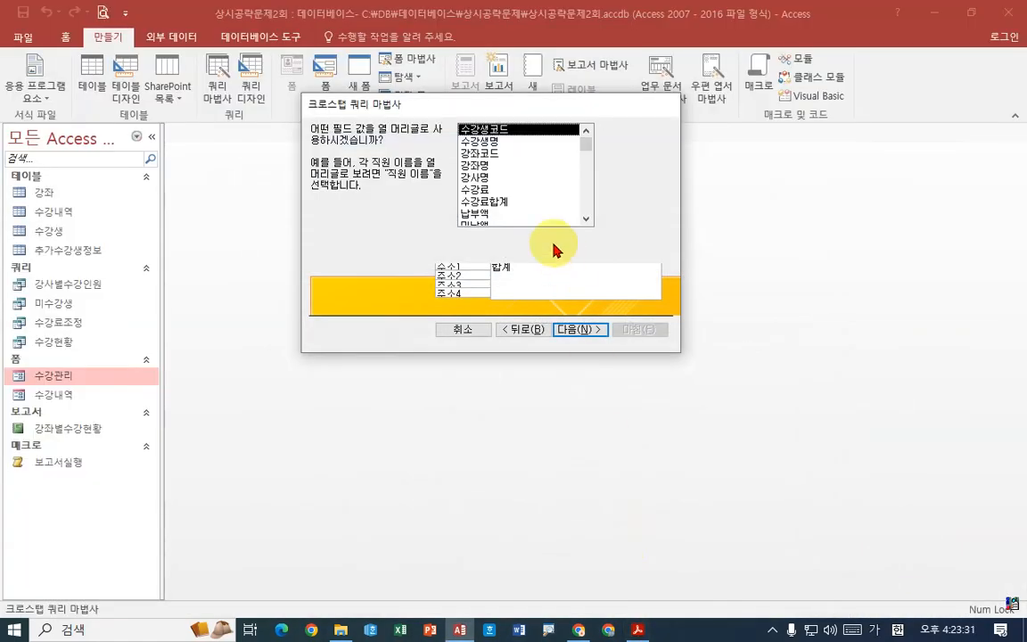
pyautogui.click(481, 179)
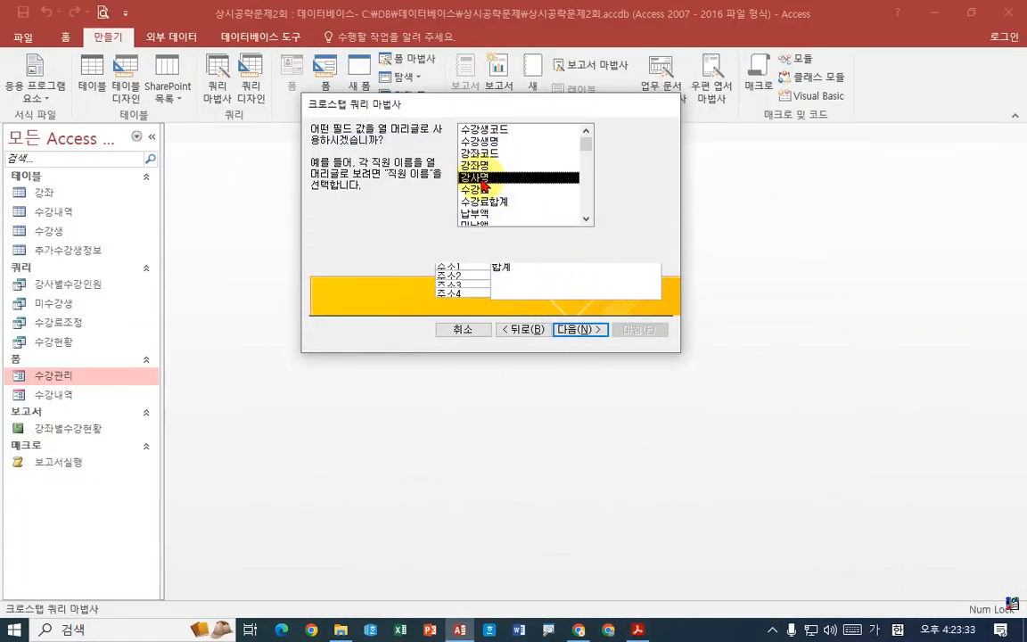
pyautogui.click(585, 330)
# - Check the exam PDF and set the crosstab's calculated value to the 총계 of 미납액
pyautogui.click(638, 629)
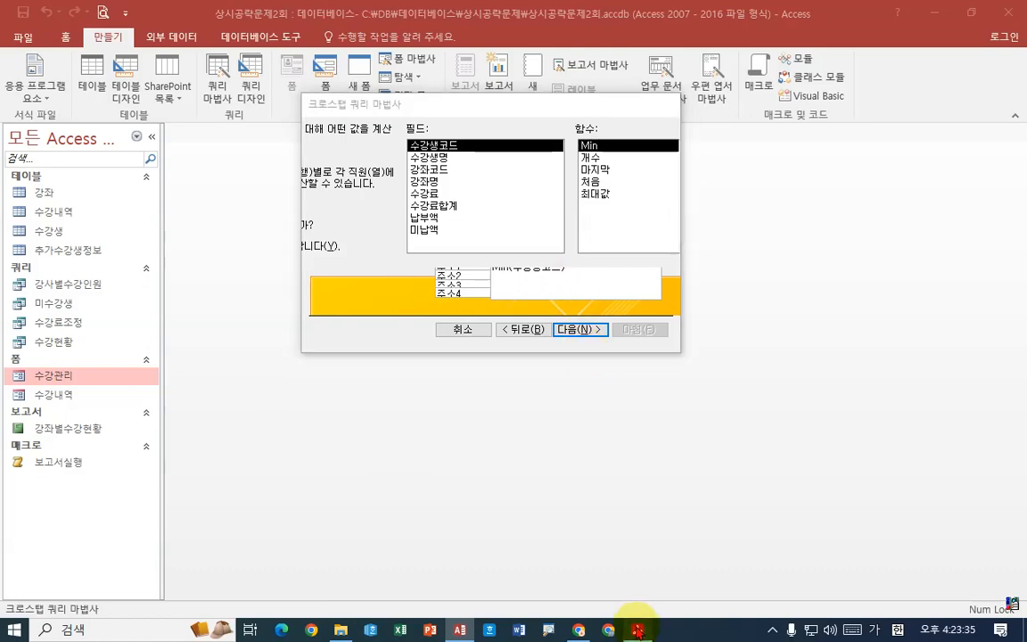
pyautogui.click(638, 629)
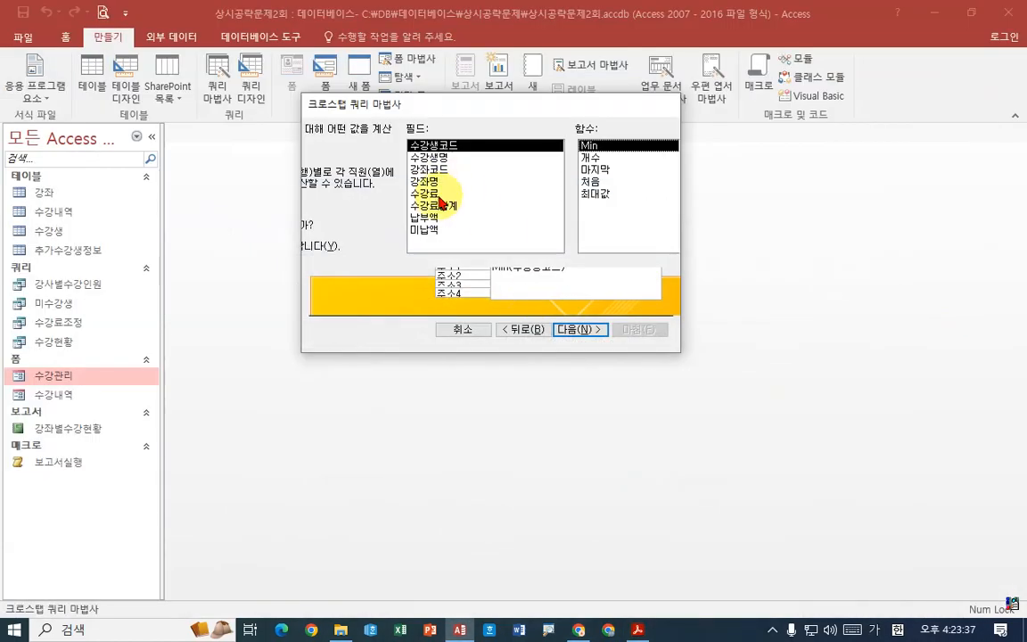
pyautogui.click(428, 230)
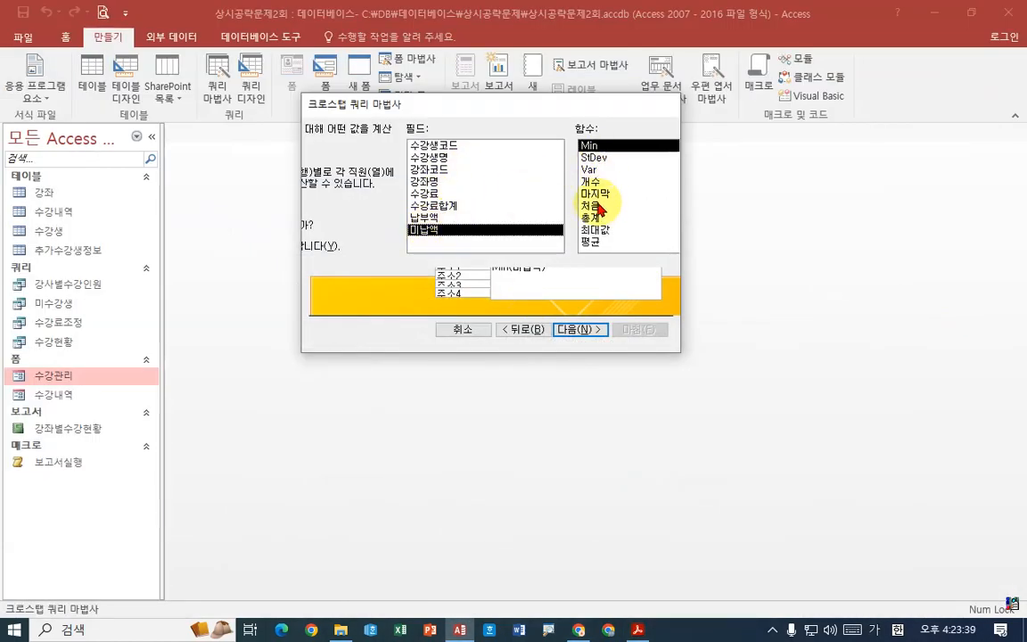
pyautogui.click(592, 217)
pyautogui.click(580, 330)
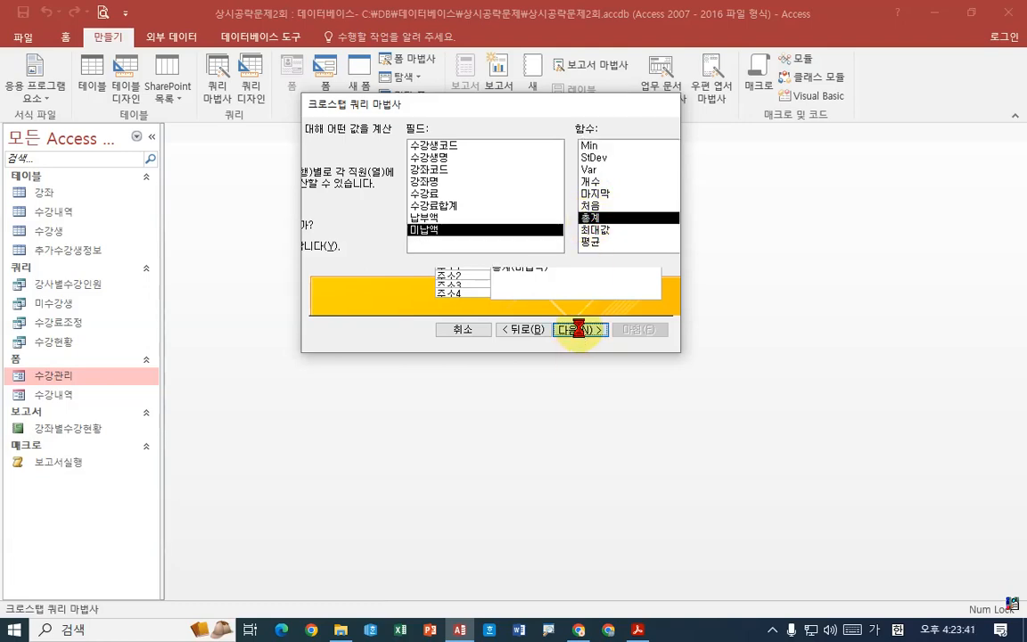
# - Name the crosstab query 지역별미납액합계 as the exam PDF requires, and finish the wizard to open its datasheet
pyautogui.moveTo(513, 143); pyautogui.dragTo(366, 143)
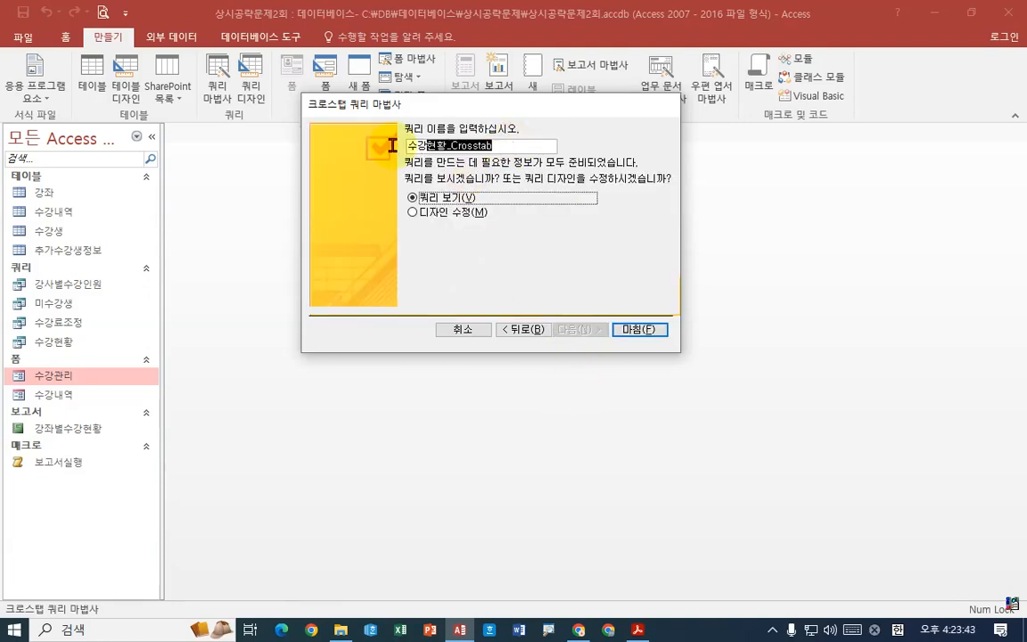
pyautogui.click(640, 629)
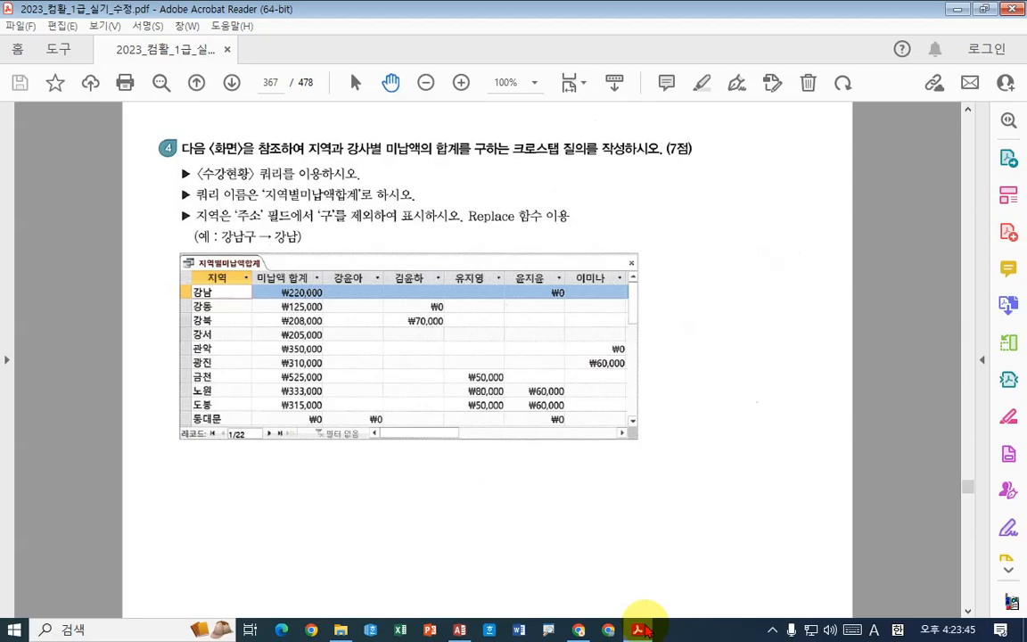
pyautogui.click(641, 629)
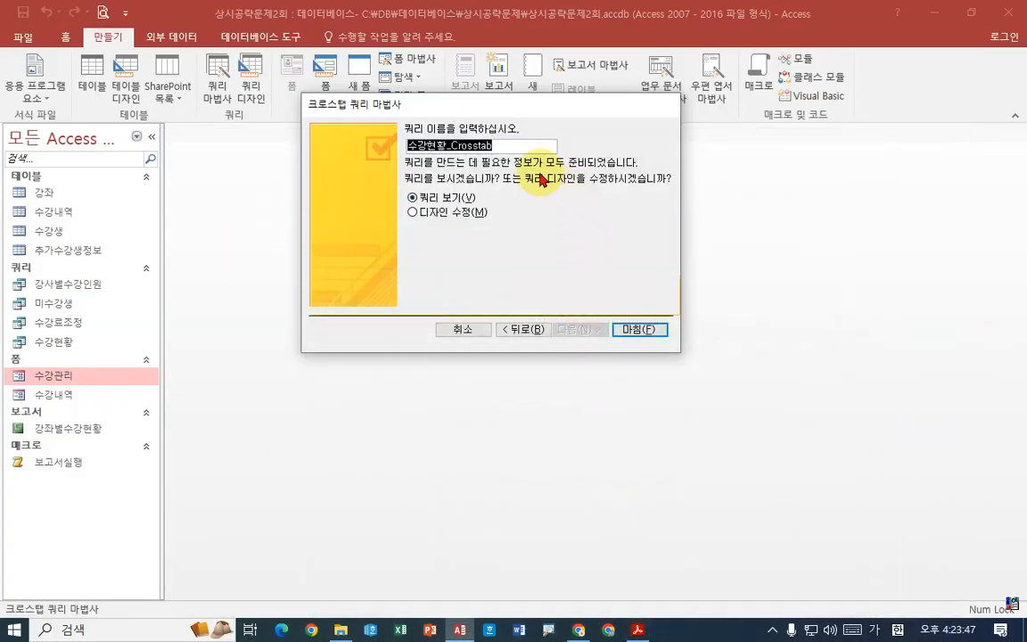
pyautogui.write('ㅊ')
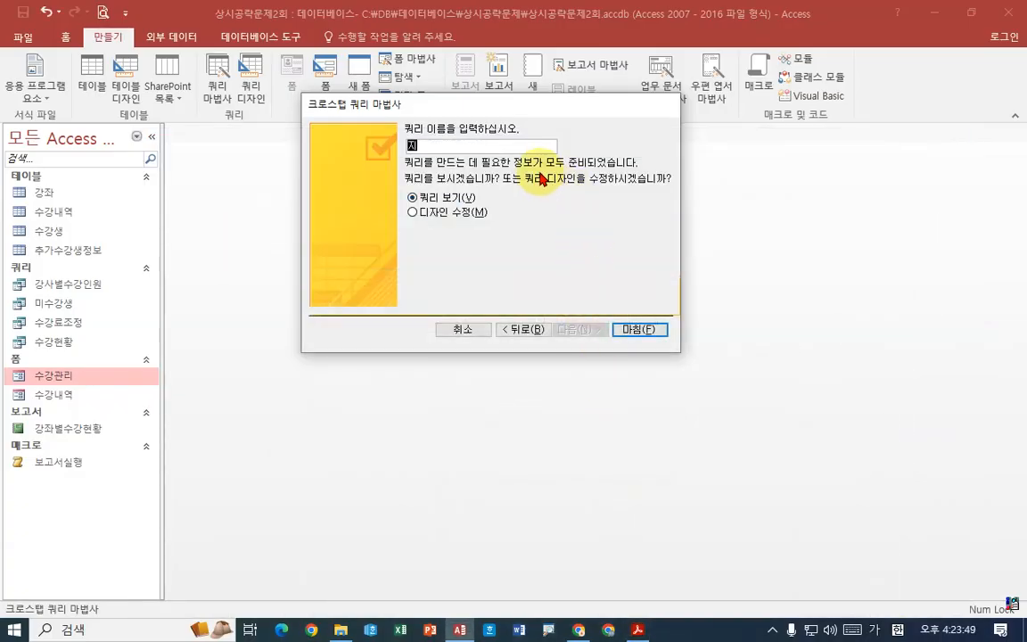
pyautogui.write('역버미납액하')
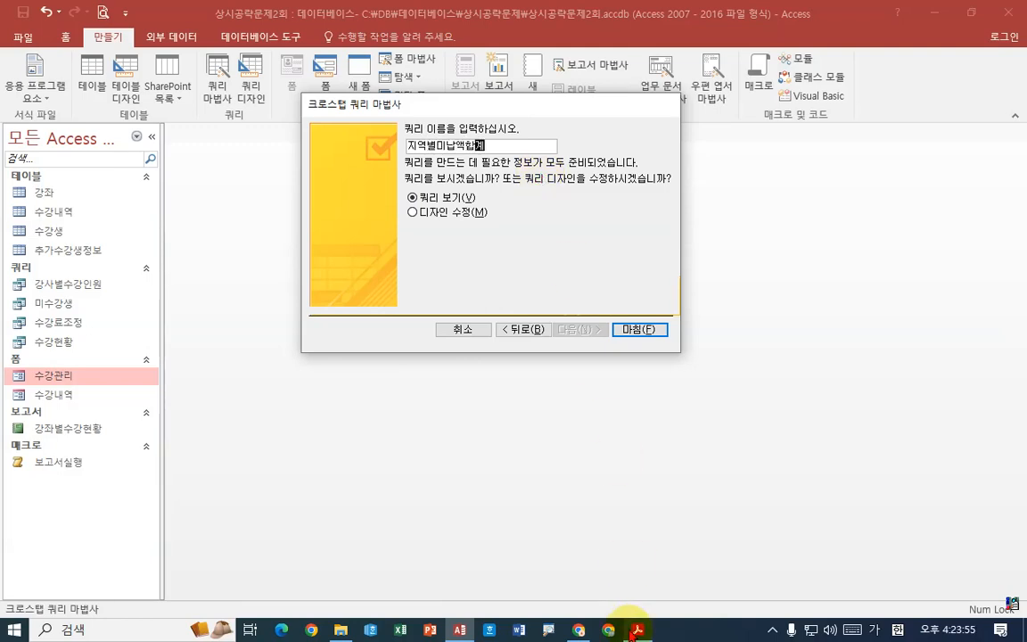
pyautogui.click(637, 629)
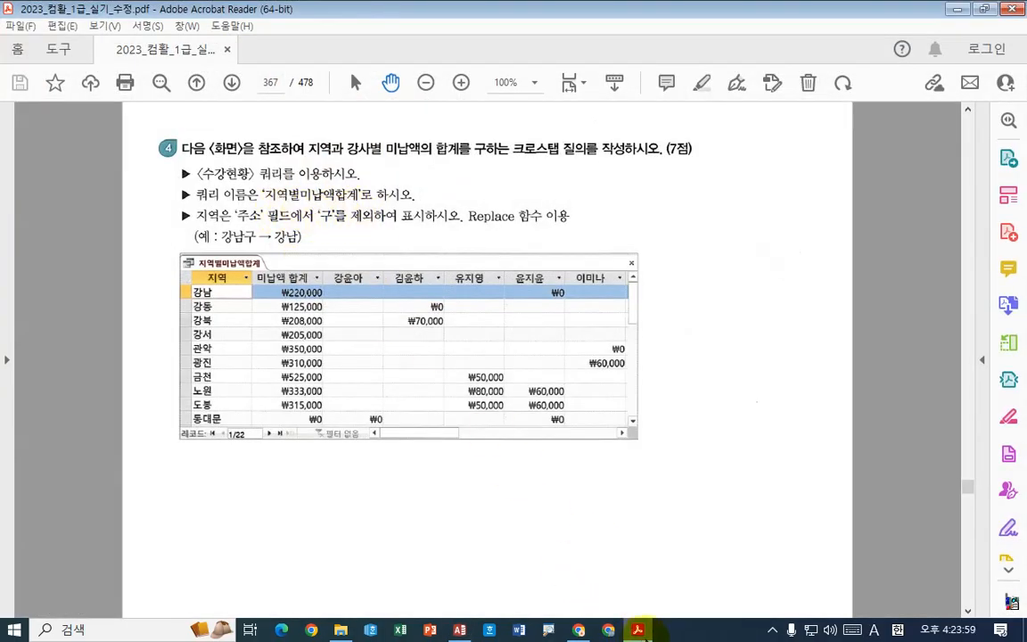
pyautogui.click(638, 630)
pyautogui.click(649, 334)
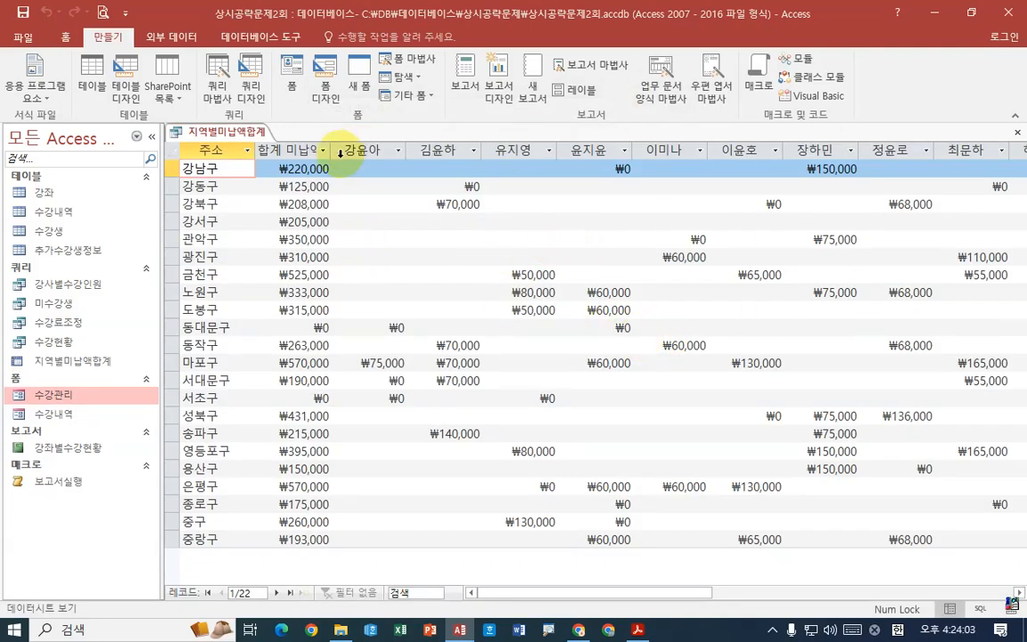
# - Widen the 합계 미납액 column to fit its heading, and examine the two leading headings and the 구 endings under 주소
pyautogui.moveTo(331, 151)
pyautogui.mouseDown()
pyautogui.moveTo(395, 151)
pyautogui.moveTo(308, 136)
pyautogui.moveTo(335, 171)
pyautogui.mouseUp()
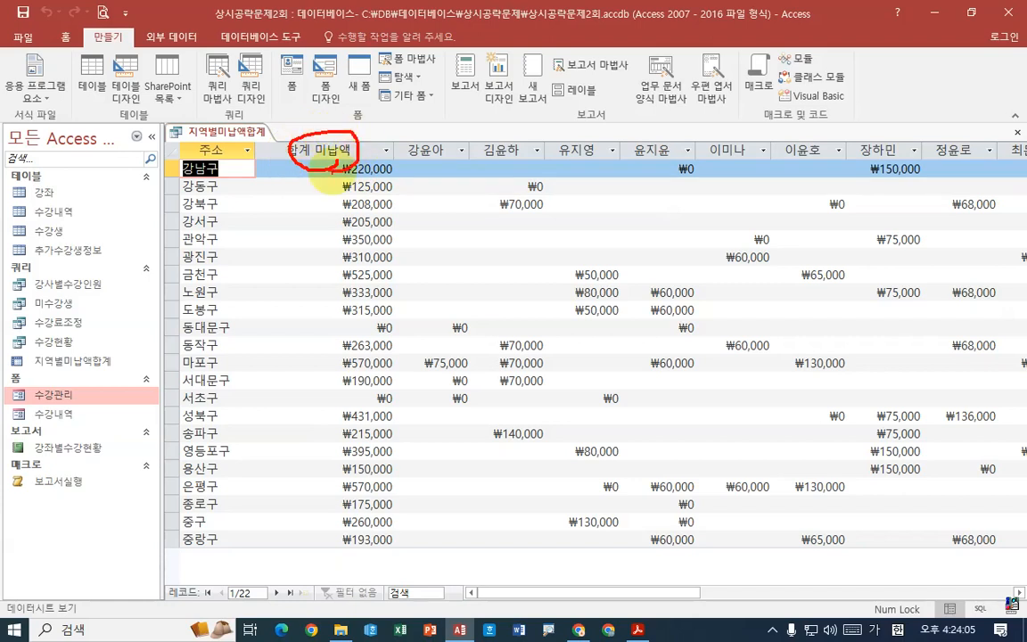
pyautogui.moveTo(223, 153)
pyautogui.mouseDown()
pyautogui.moveTo(183, 150)
pyautogui.moveTo(228, 173)
pyautogui.mouseUp()
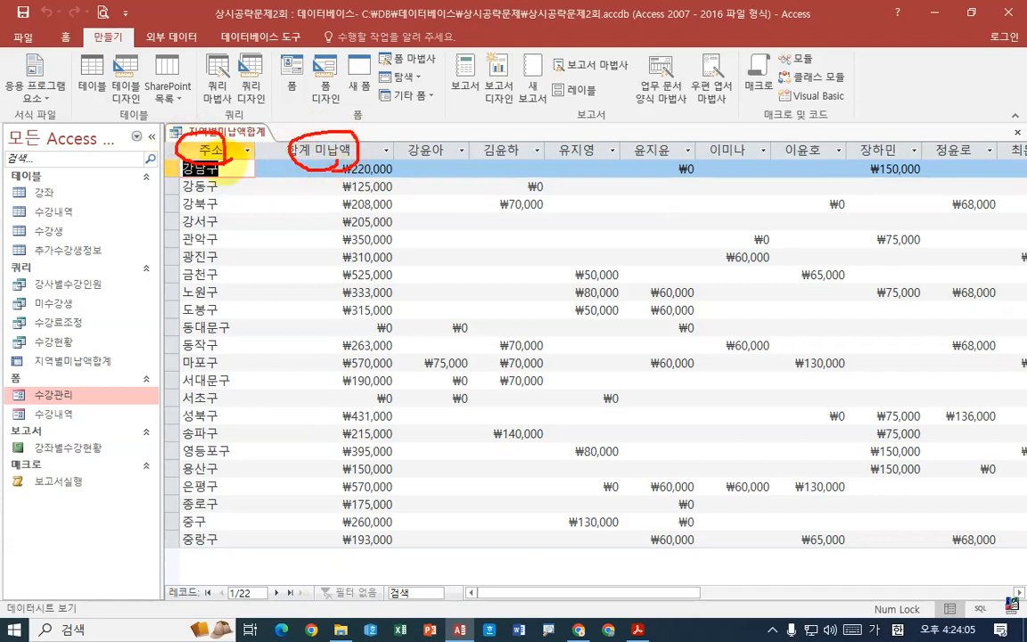
pyautogui.moveTo(207, 157); pyautogui.dragTo(233, 317)
pyautogui.moveTo(213, 162); pyautogui.dragTo(221, 340)
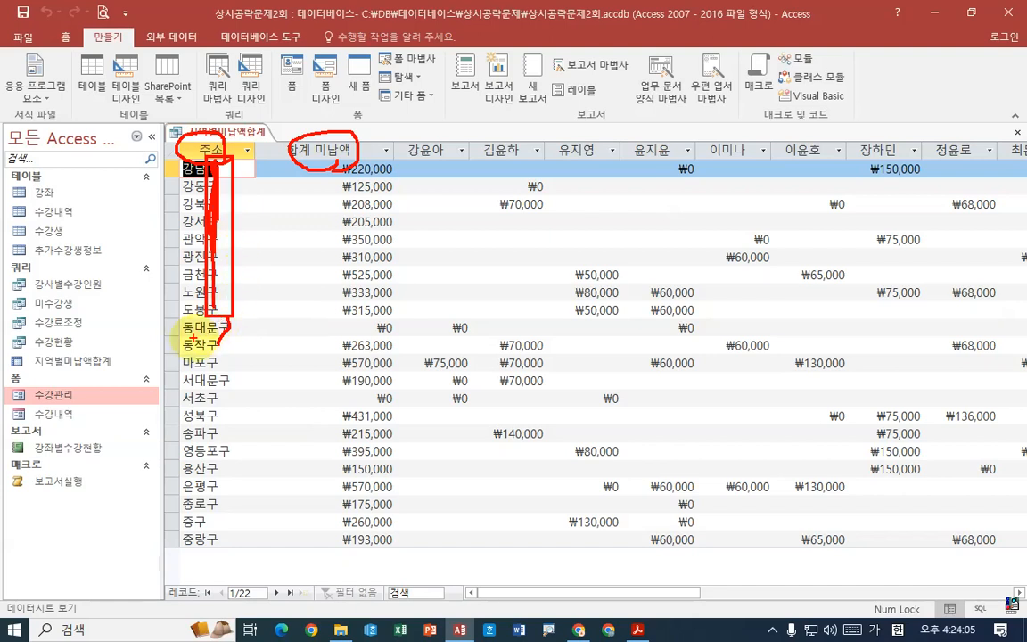
pyautogui.moveTo(206, 337); pyautogui.dragTo(252, 336)
pyautogui.moveTo(211, 389); pyautogui.dragTo(259, 393)
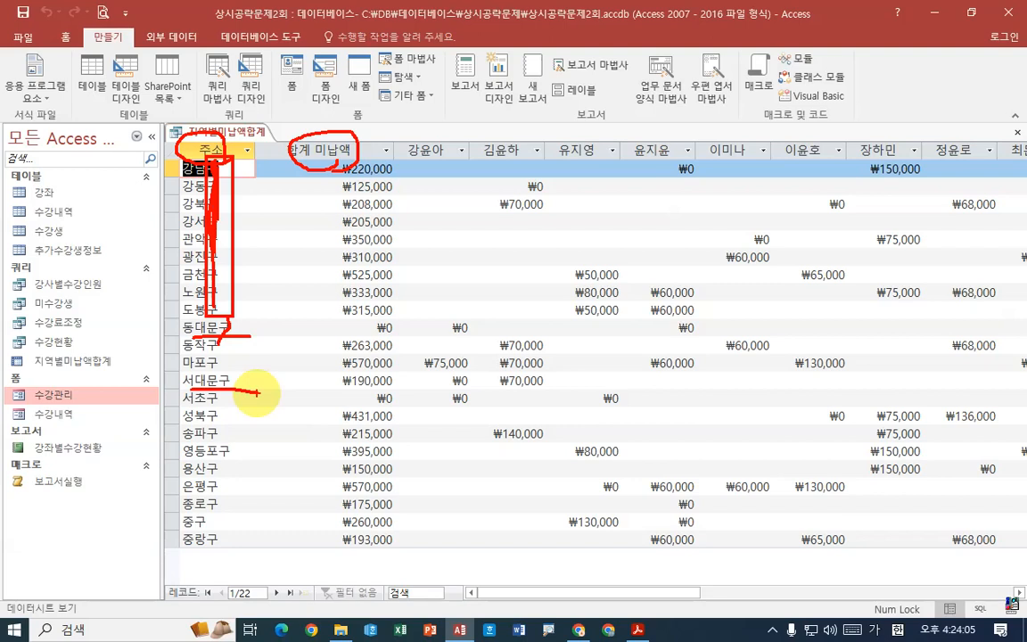
pyautogui.press('Escape')
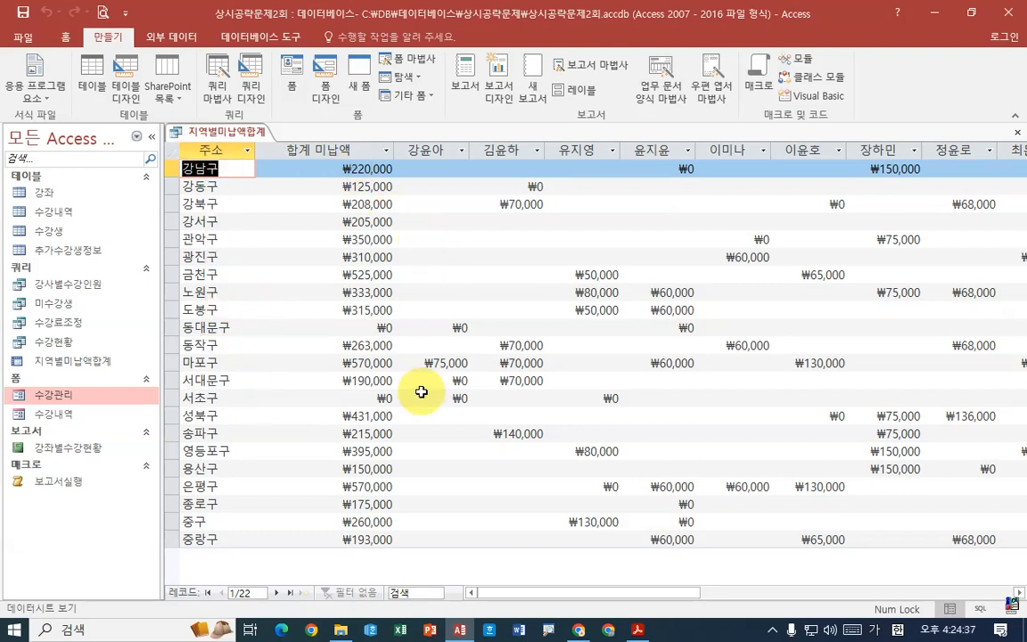
# - Compare the crosstab datasheet's headings and 주소 values with question 4's example and Replace condition in the exam PDF
pyautogui.click(638, 630)
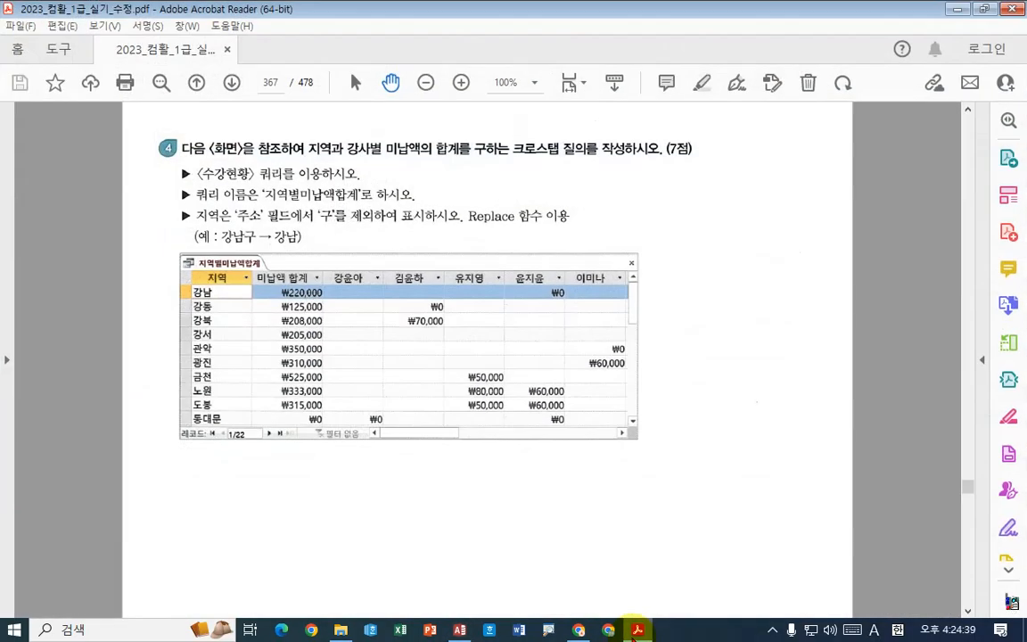
pyautogui.click(459, 630)
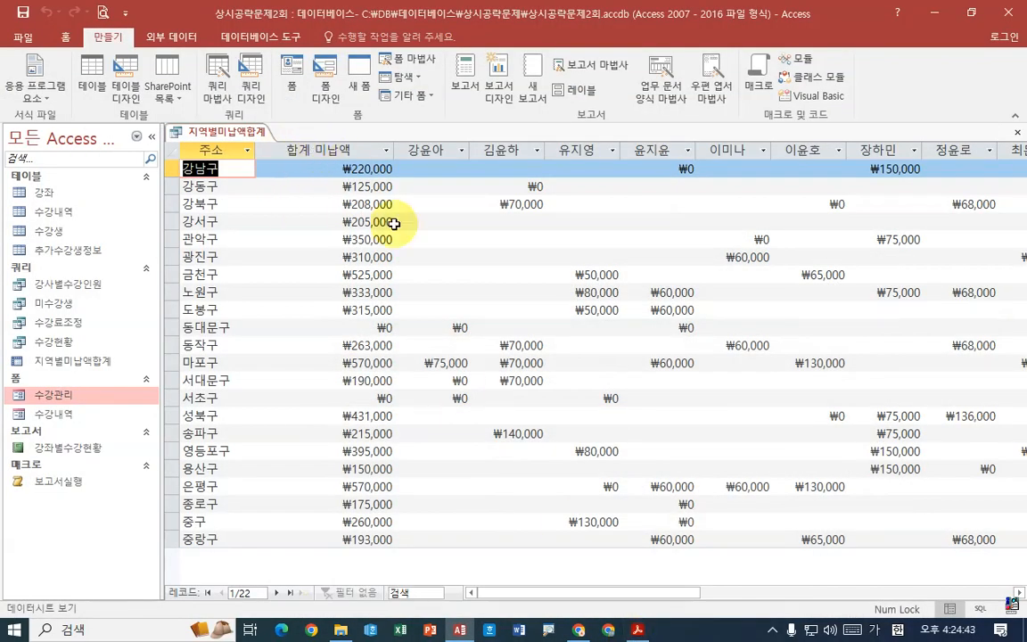
pyautogui.click(638, 629)
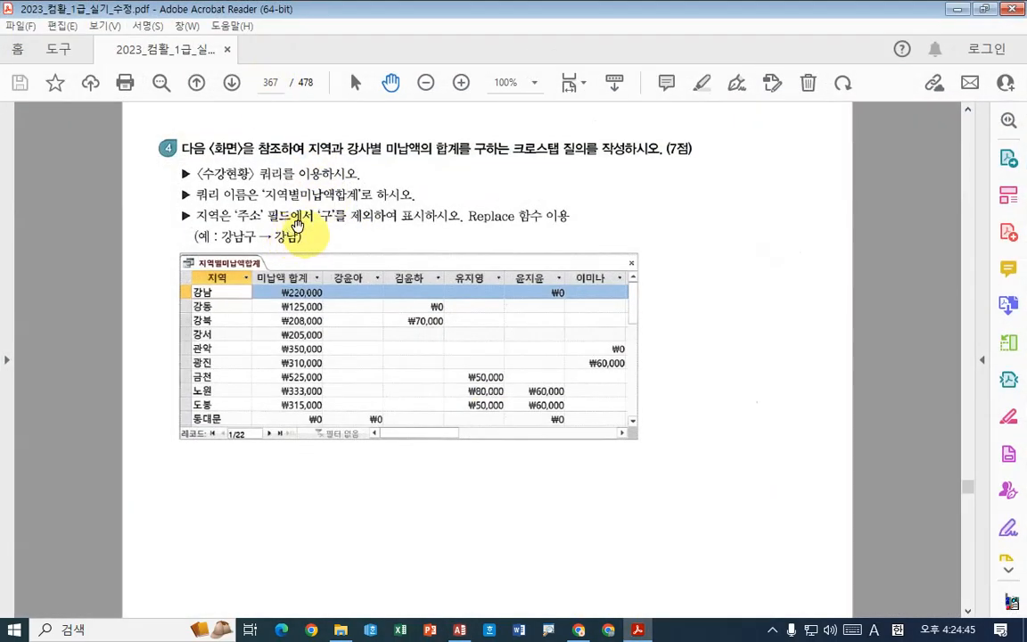
# - Switch back to Access and open the 지역별미납액합계 crosstab query in Design view
pyautogui.hotkey('alt', 'Tab')
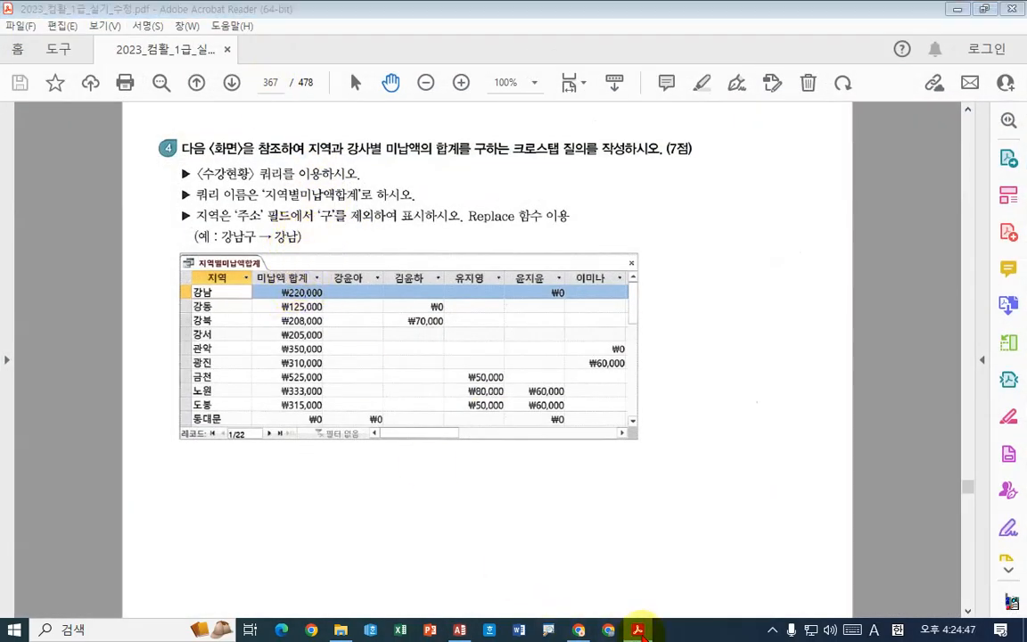
pyautogui.rightClick(229, 126)
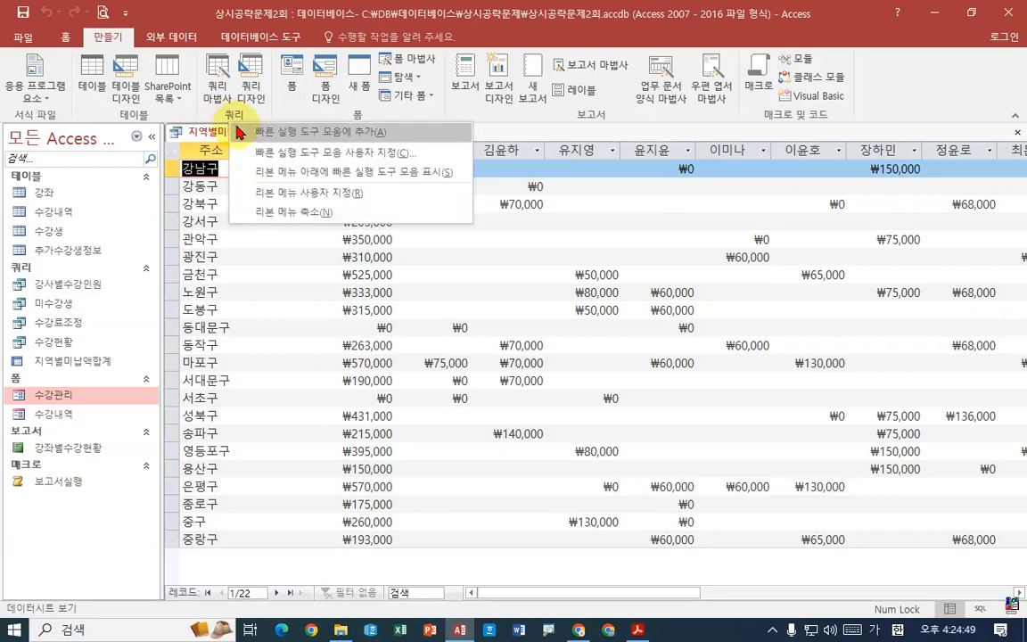
pyautogui.rightClick(207, 132)
pyautogui.click(267, 202)
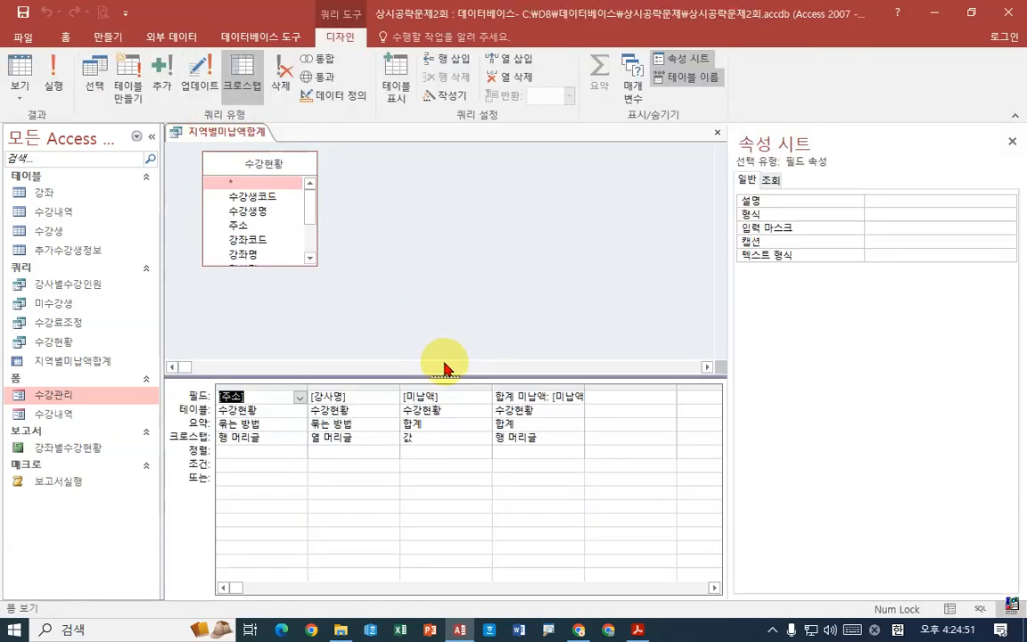
# - Change the total row heading's expression to 미납액 합계: [미납액] in the Expression Builder and run the crosstab
pyautogui.click(522, 398)
pyautogui.rightClick(522, 397)
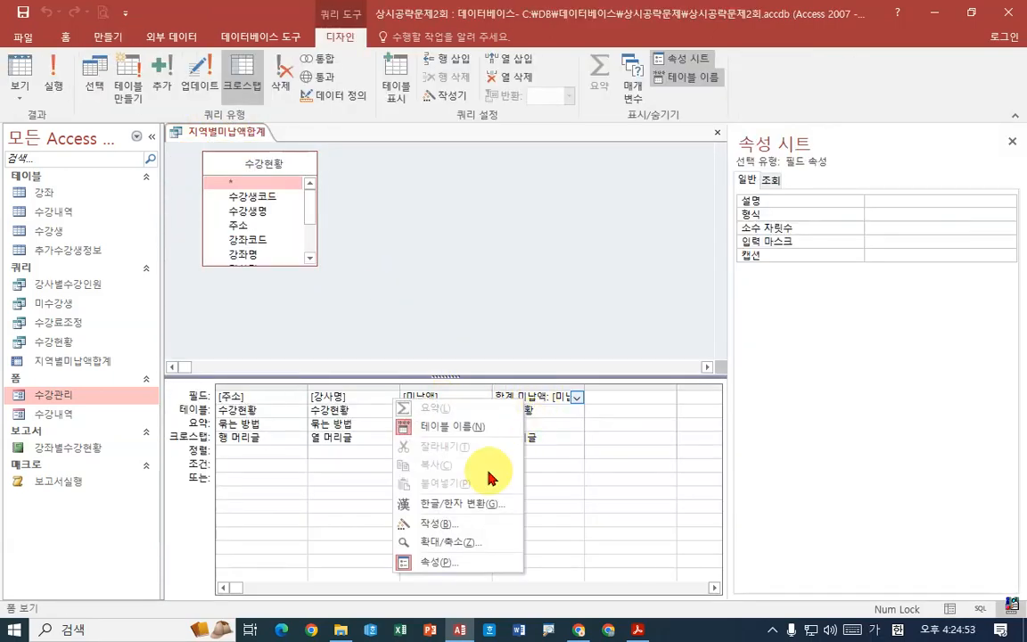
pyautogui.click(458, 526)
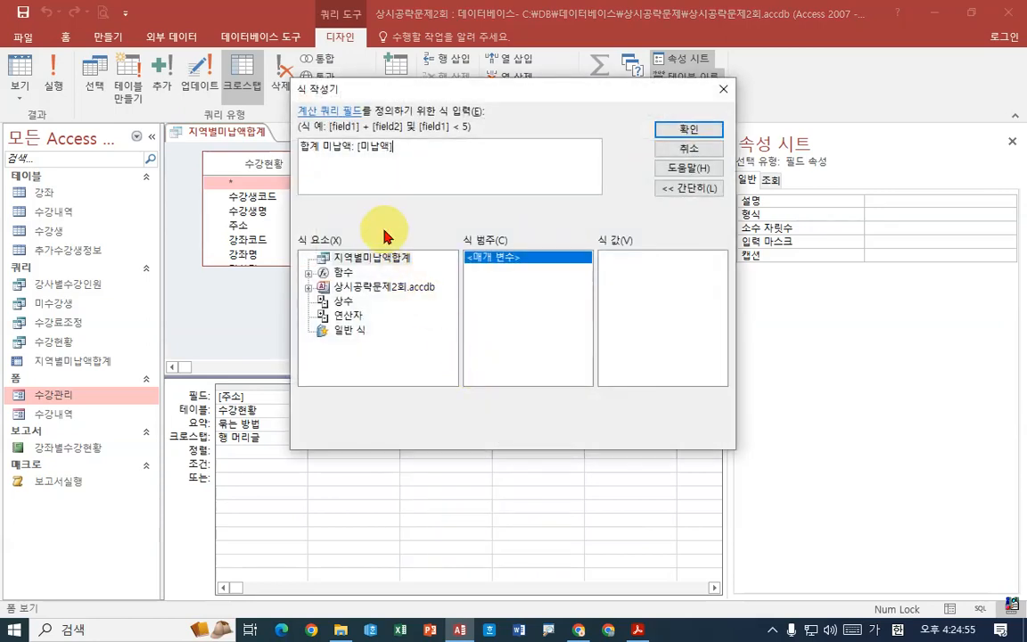
pyautogui.click(322, 147)
pyautogui.press('BackSpace')
pyautogui.press('BackSpace')
pyautogui.press('Delete')
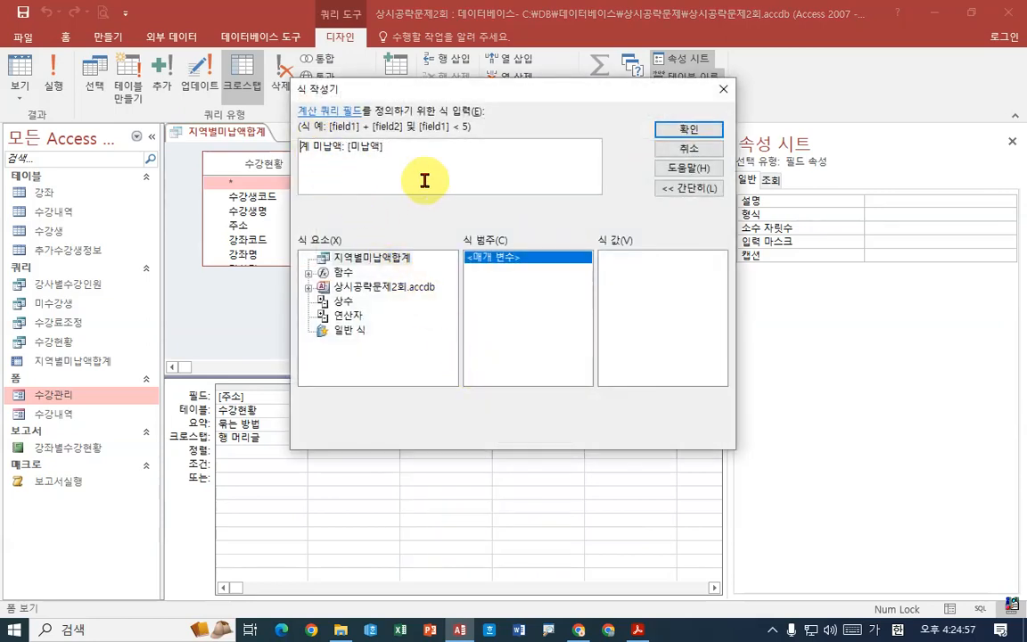
pyautogui.write('합계')
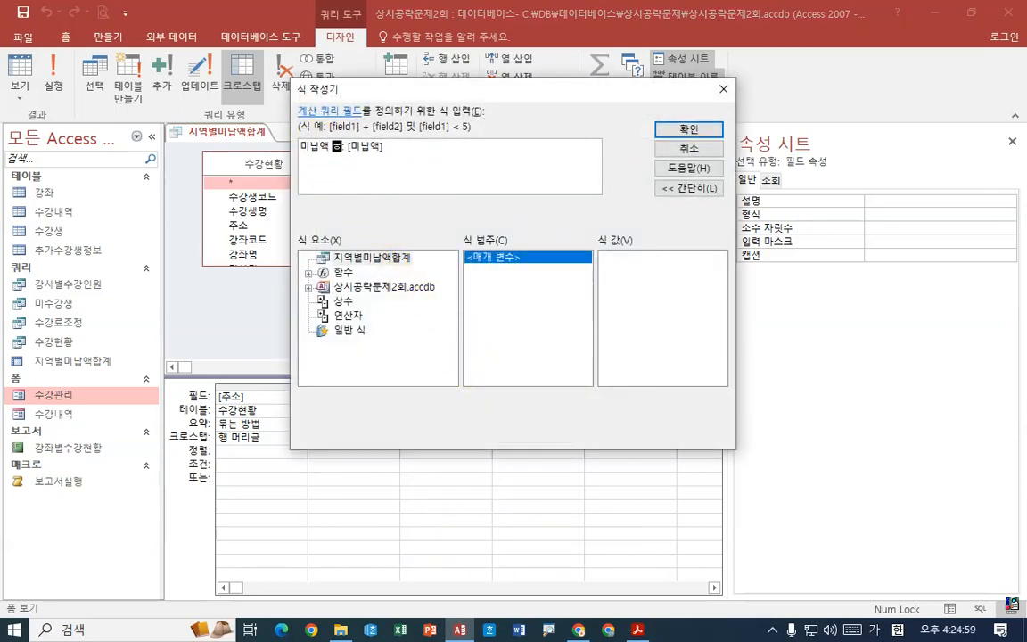
pyautogui.click(702, 132)
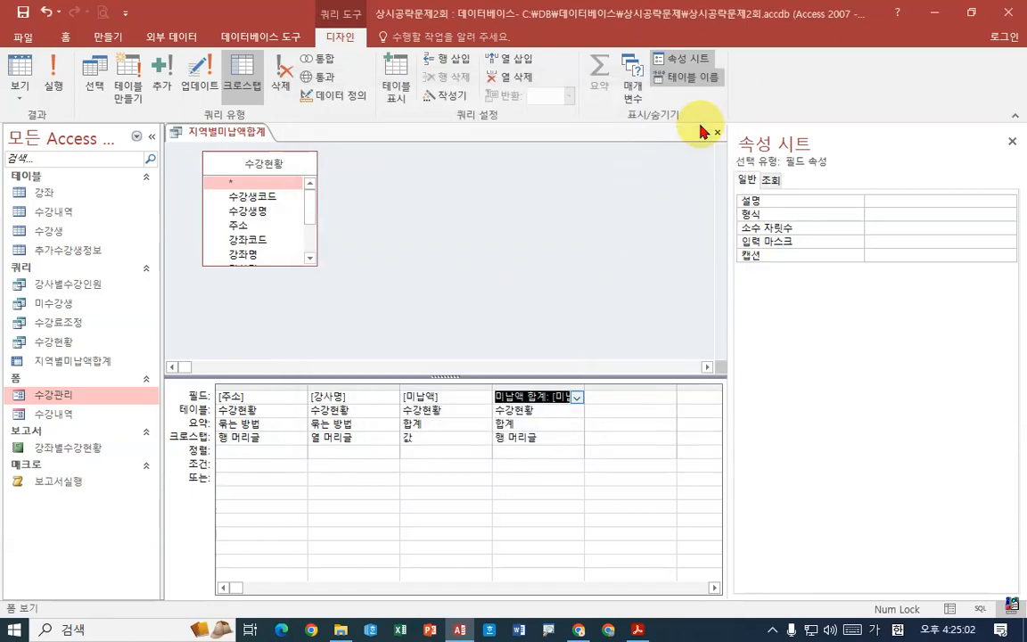
pyautogui.click(52, 69)
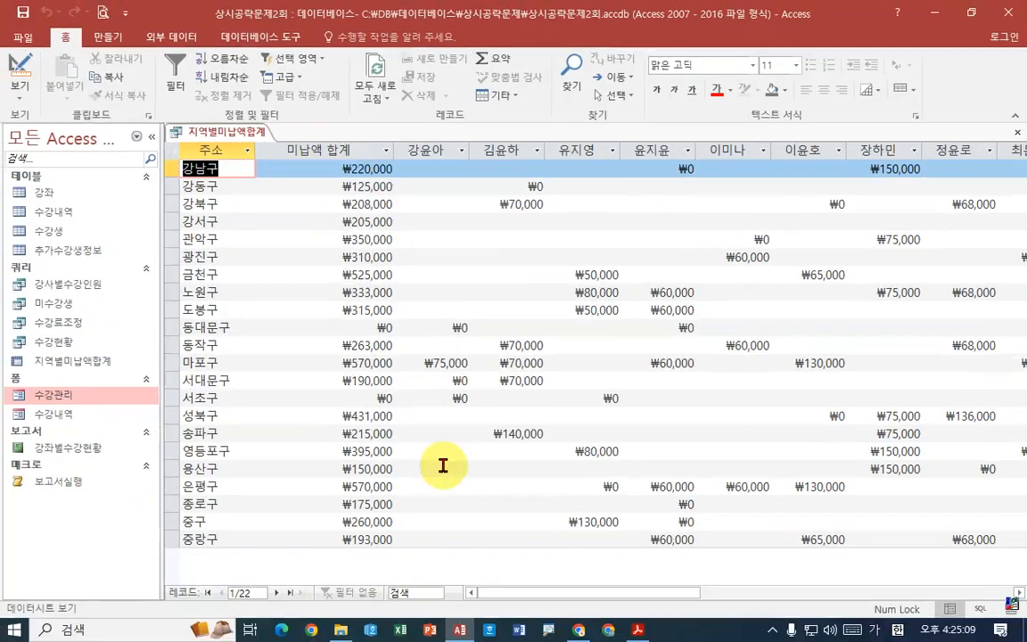
# - Check the first column's heading in question 4's example in the exam PDF, and return to the Access datasheet
pyautogui.click(638, 629)
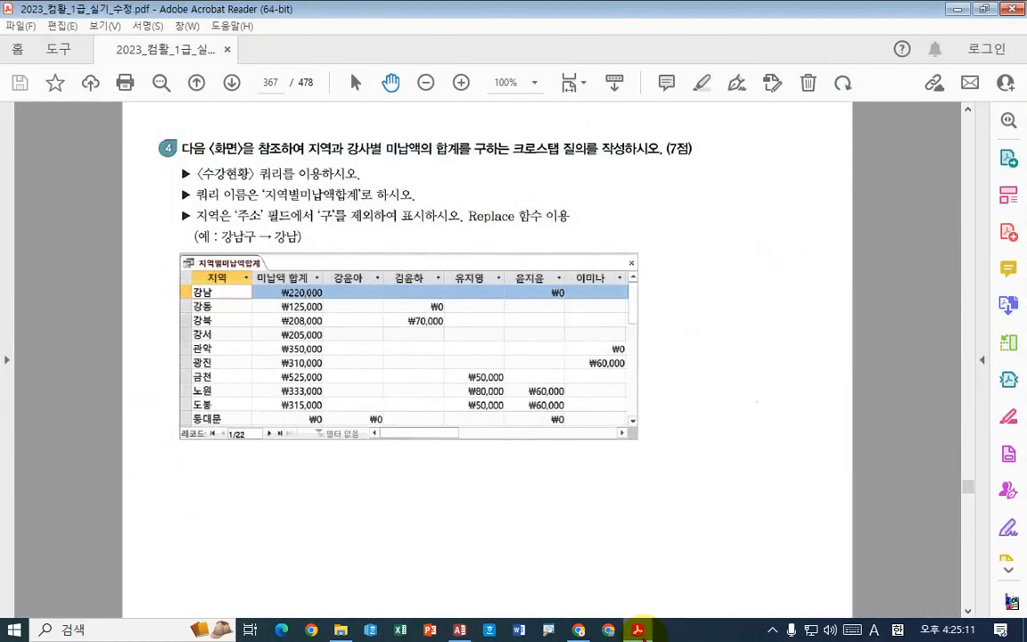
pyautogui.click(638, 630)
pyautogui.click(638, 630)
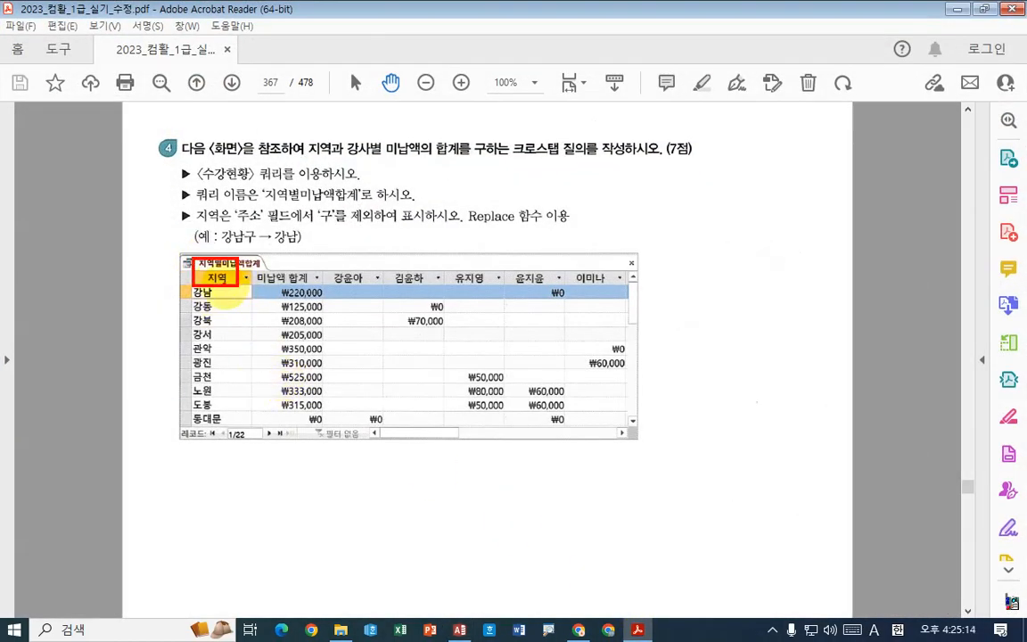
pyautogui.moveTo(194, 263); pyautogui.dragTo(208, 283)
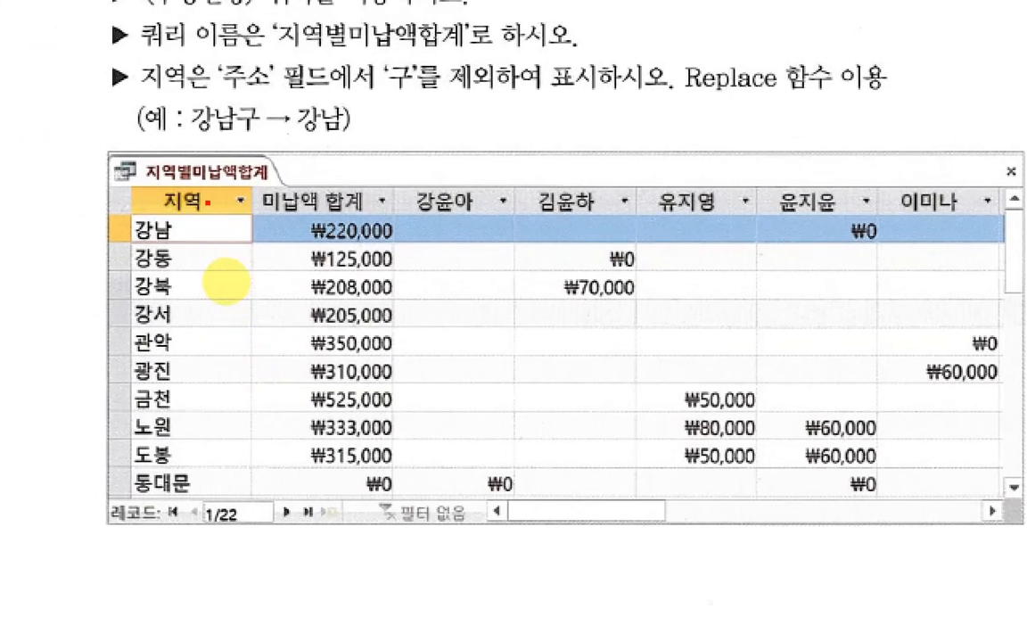
pyautogui.moveTo(208, 202); pyautogui.dragTo(207, 201)
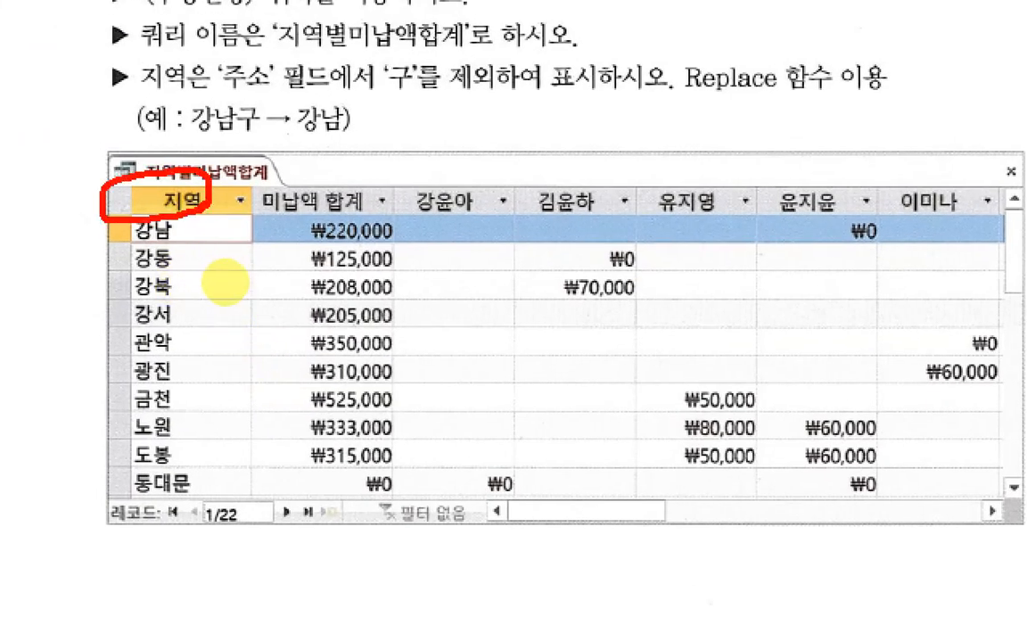
pyautogui.moveTo(199, 257); pyautogui.dragTo(210, 288)
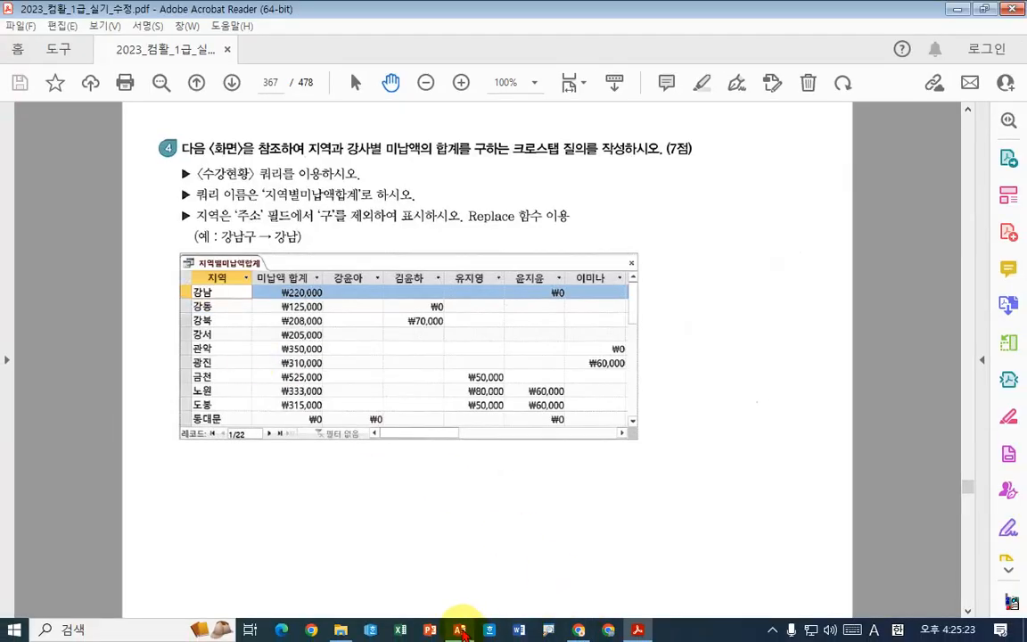
pyautogui.click(459, 627)
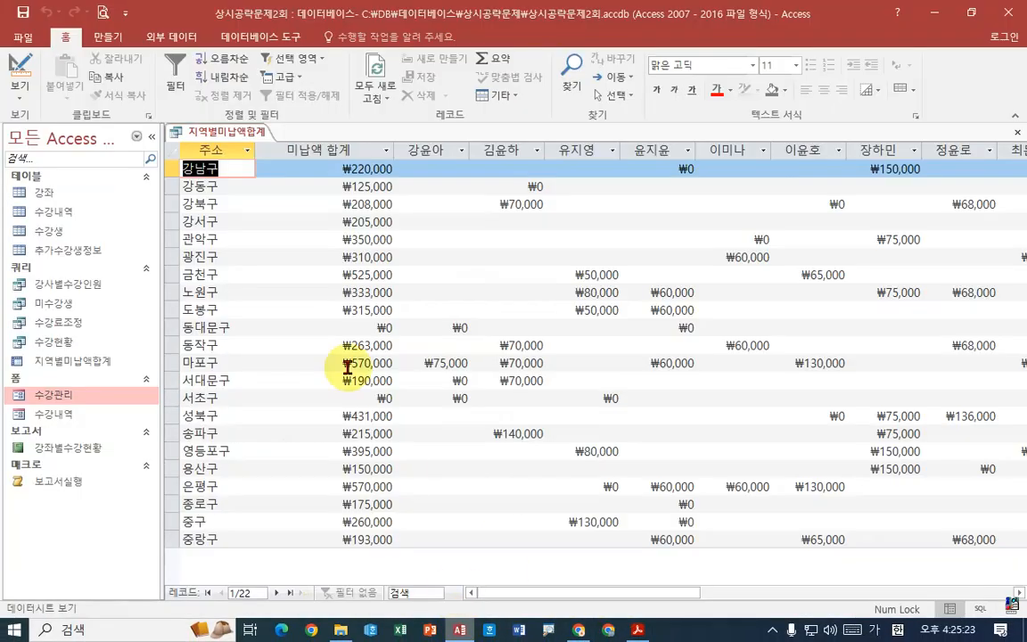
# - Reopen the crosstab in Design view and begin the 주소 row heading's expression as 지역:replace([주소]
pyautogui.rightClick(226, 133)
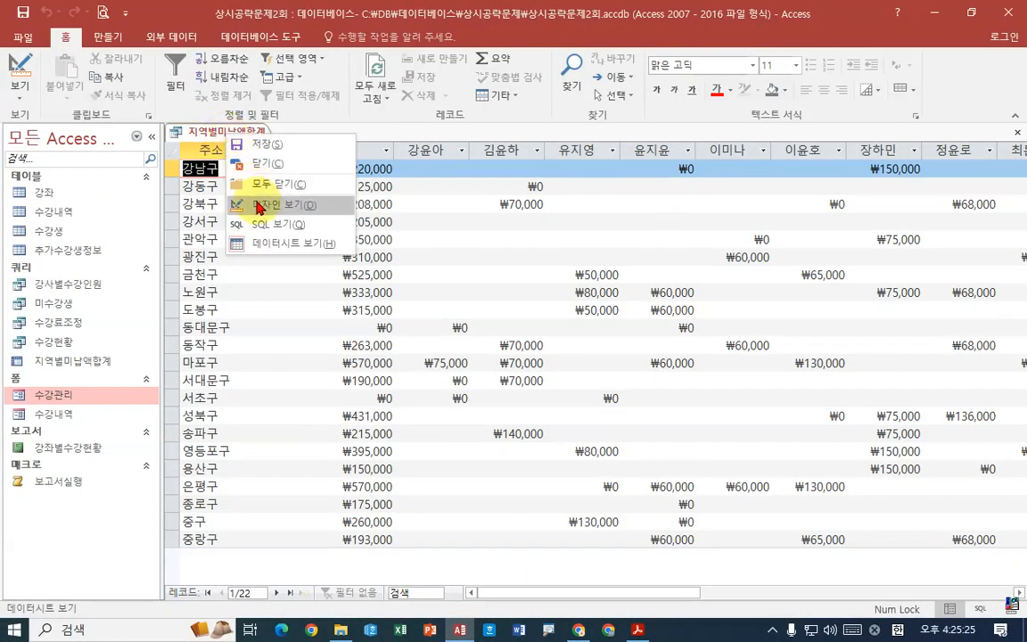
pyautogui.click(258, 206)
pyautogui.click(236, 393)
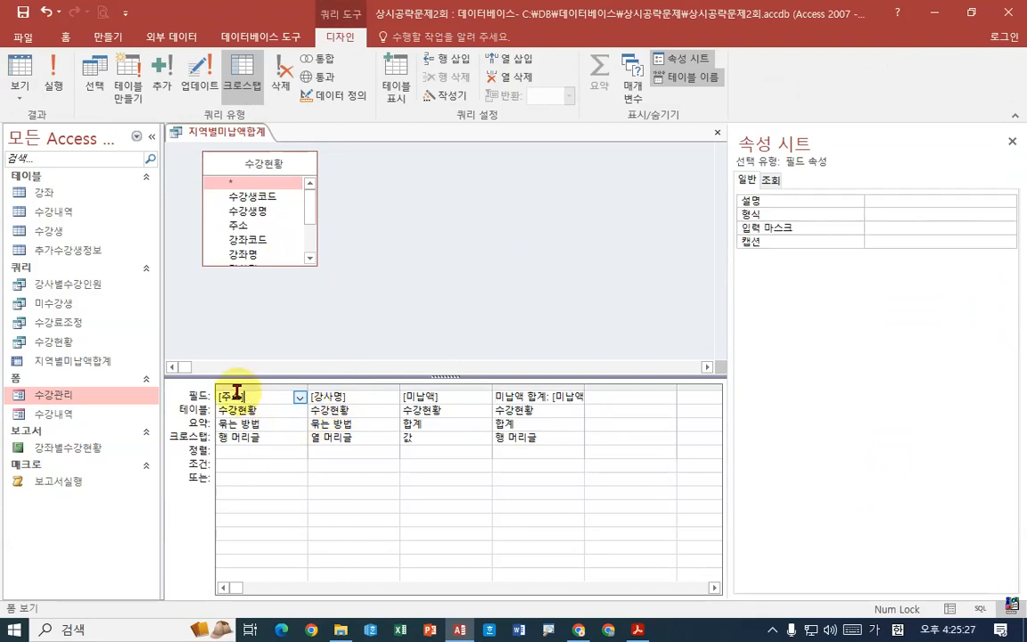
pyautogui.rightClick(237, 393)
pyautogui.click(190, 521)
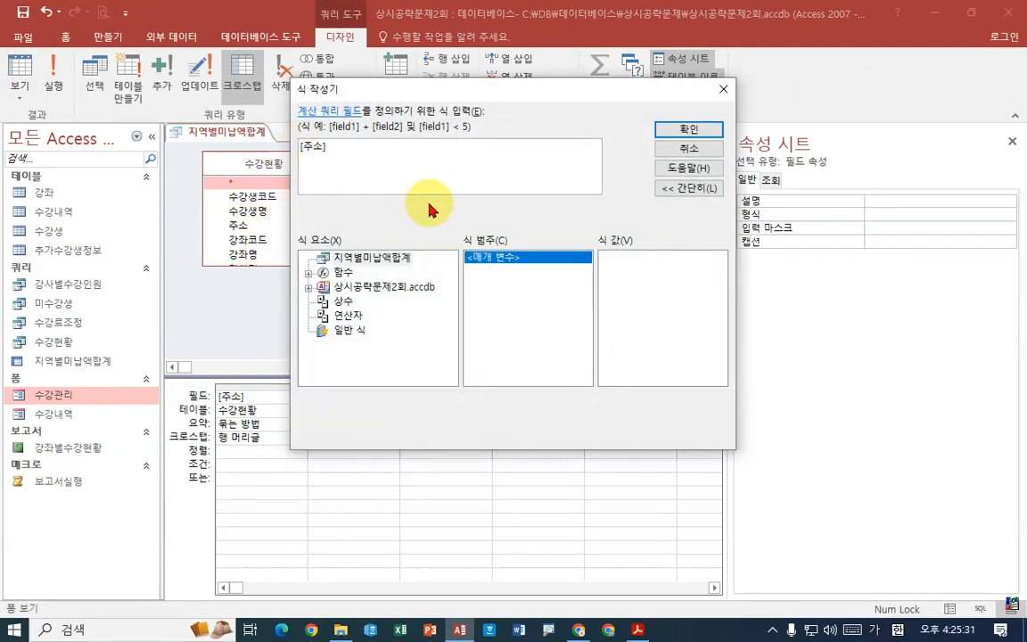
pyautogui.write('지역')
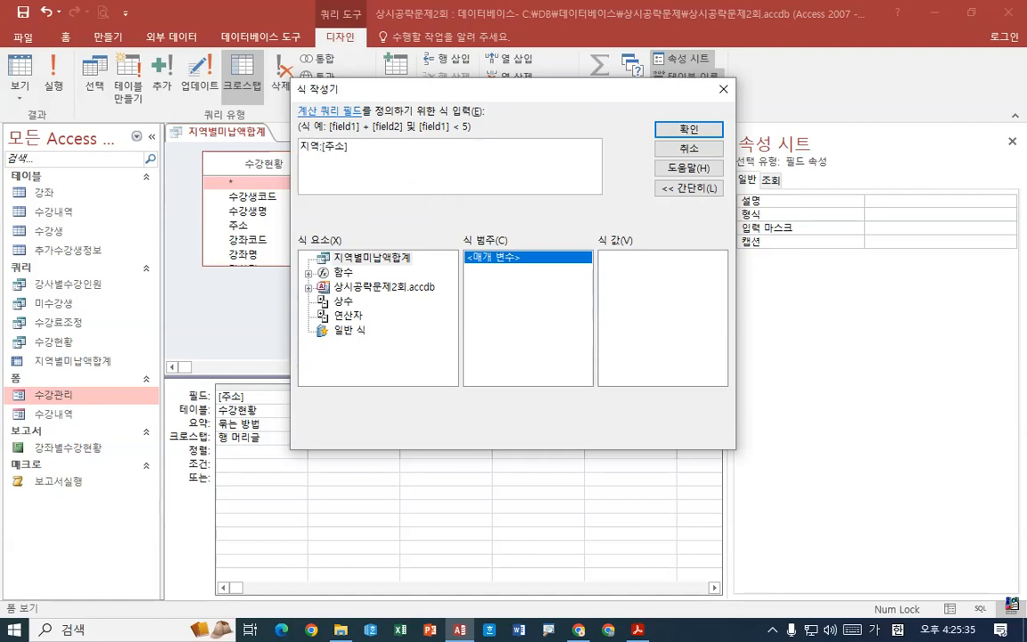
pyautogui.write(':replace(')
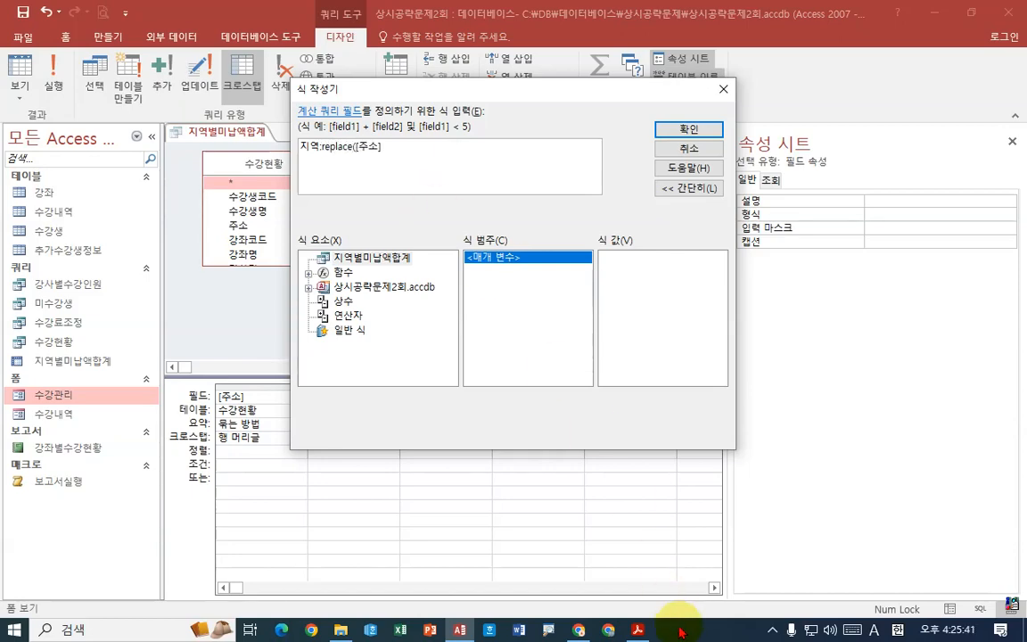
# - Check the Replace condition in the exam PDF, complete the expression as 지역:replace([주소],"구"," "), and run the crosstab
pyautogui.click(638, 631)
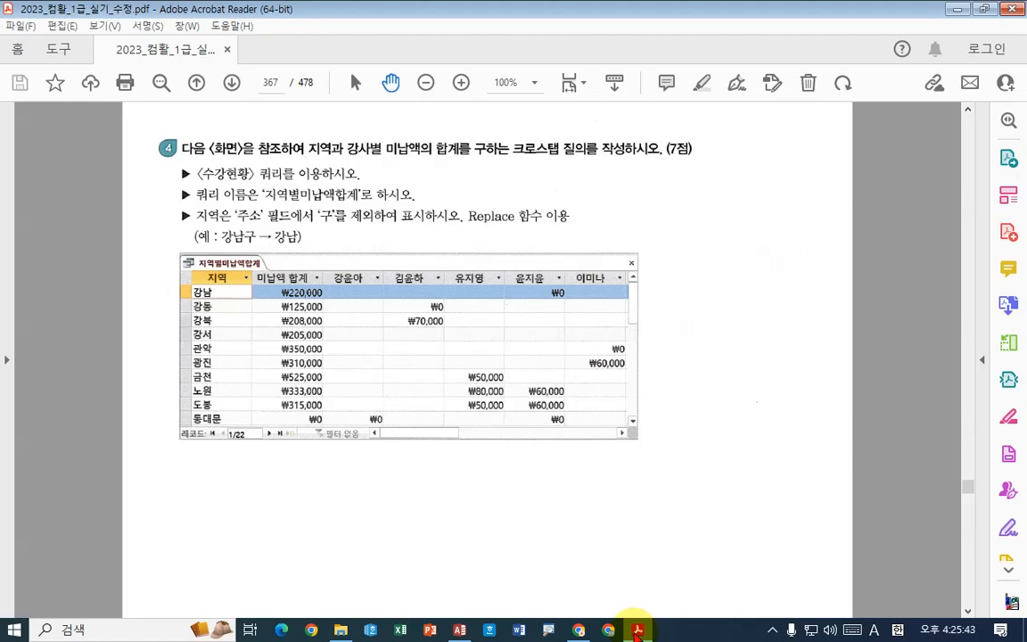
pyautogui.click(637, 631)
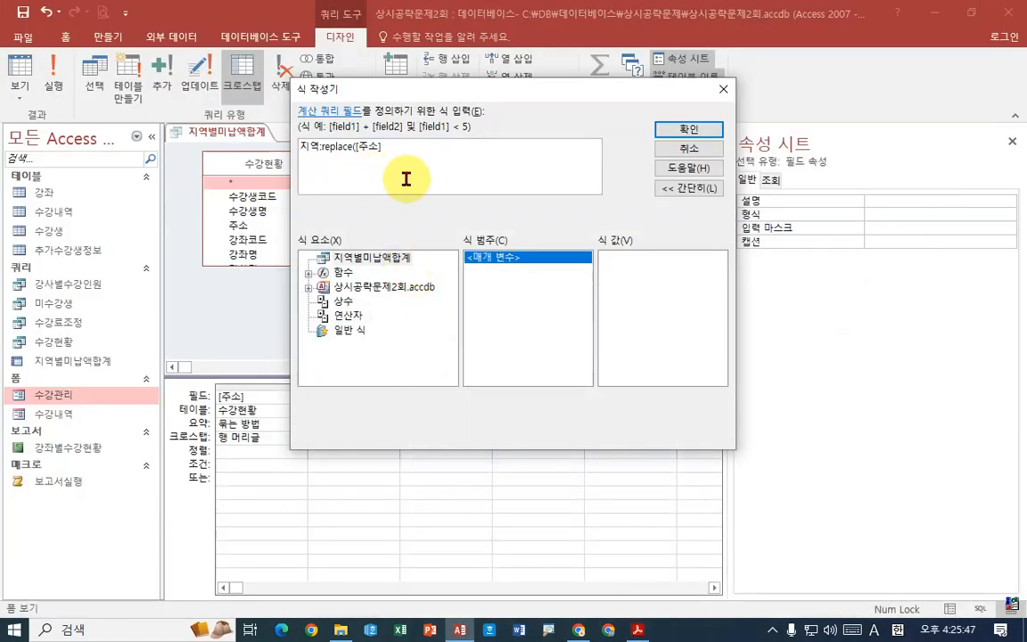
pyautogui.write(',')
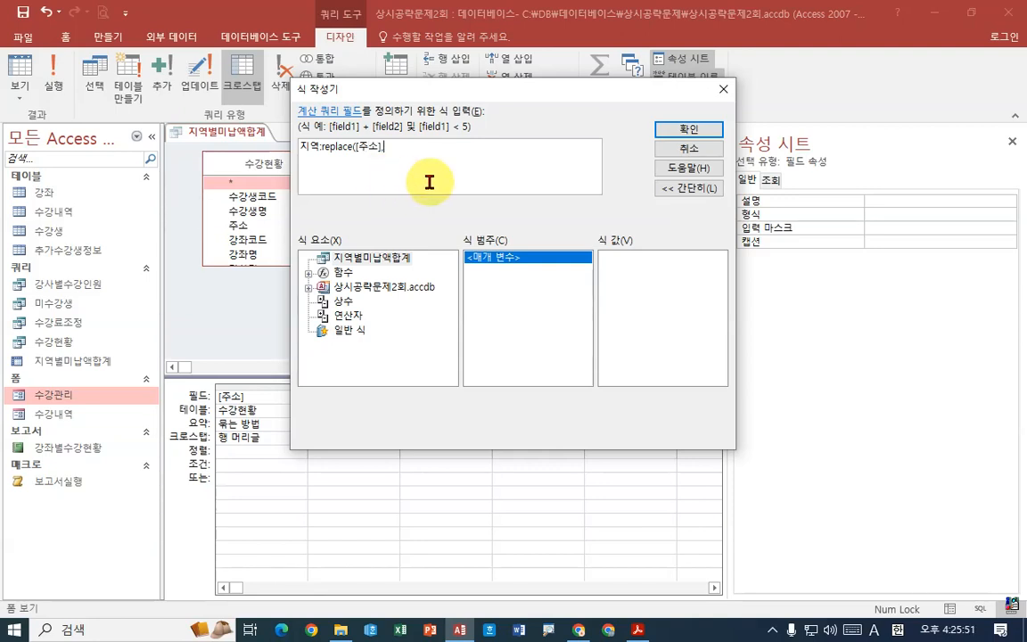
pyautogui.write('""')
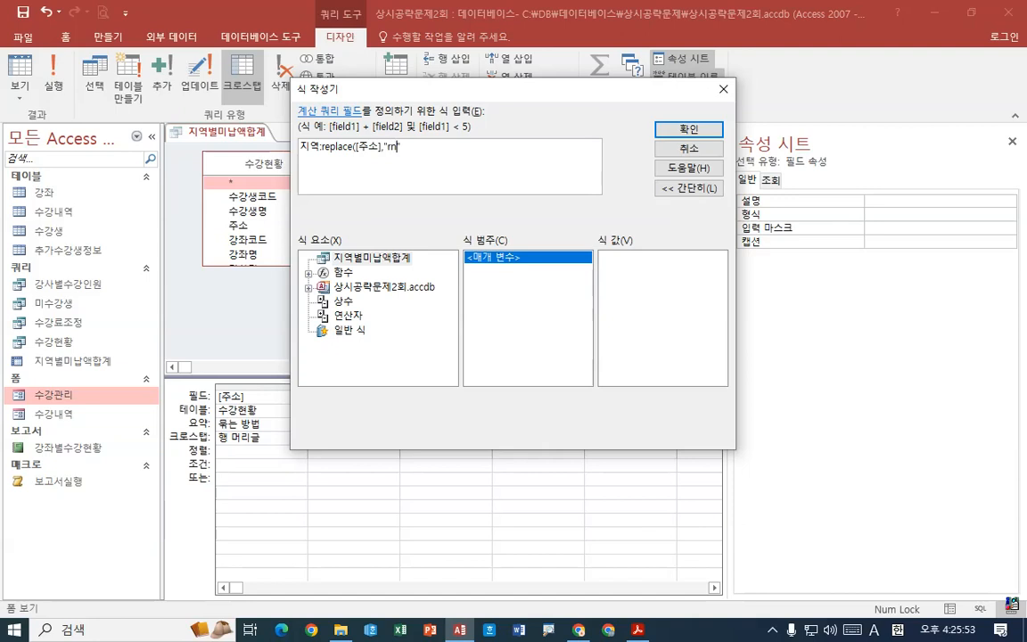
pyautogui.write('구')
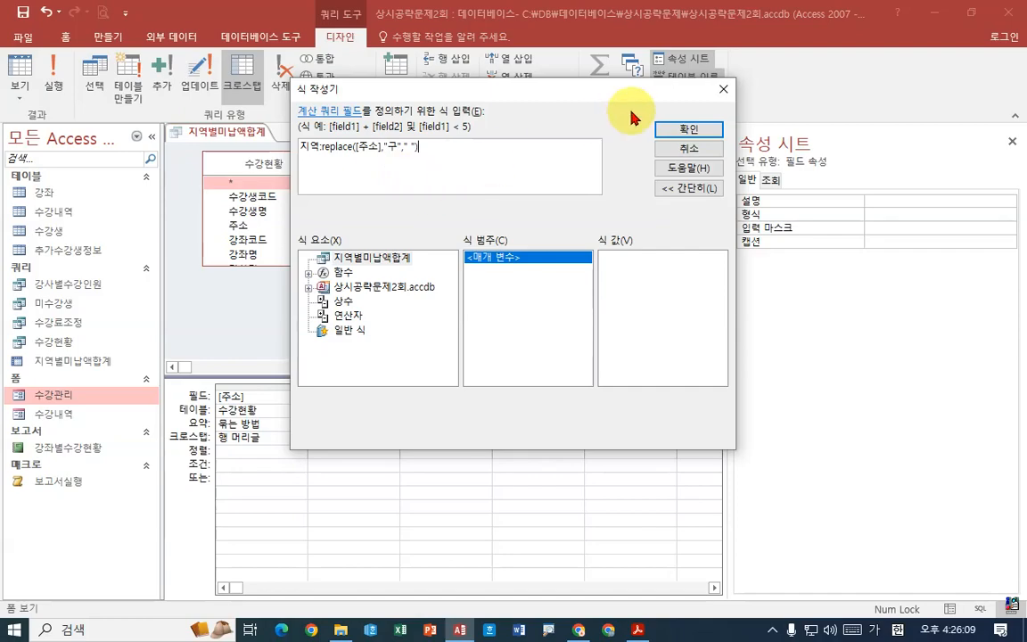
pyautogui.click(664, 130)
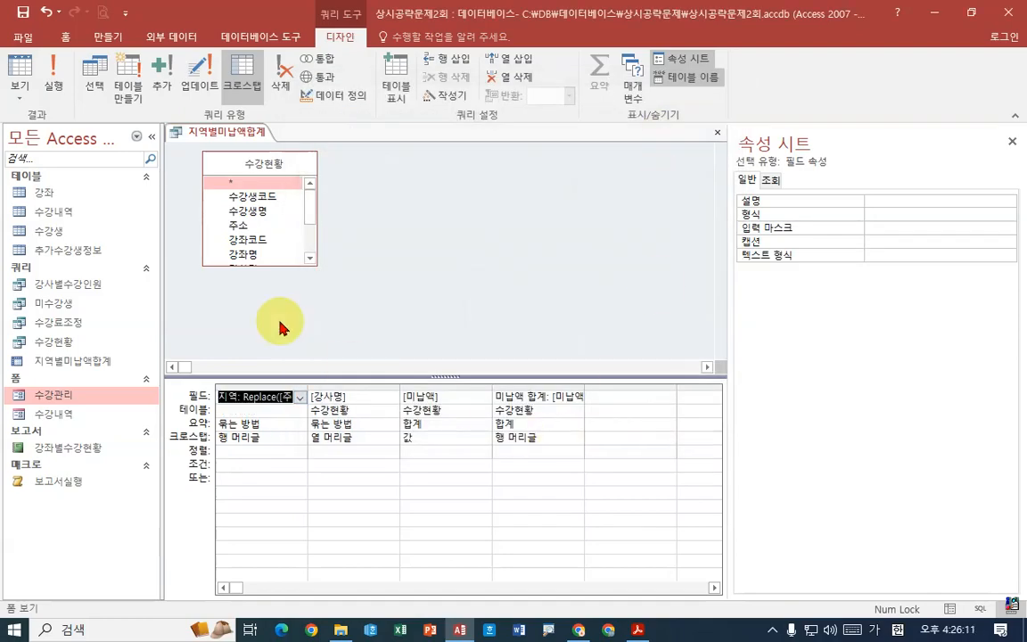
pyautogui.click(54, 78)
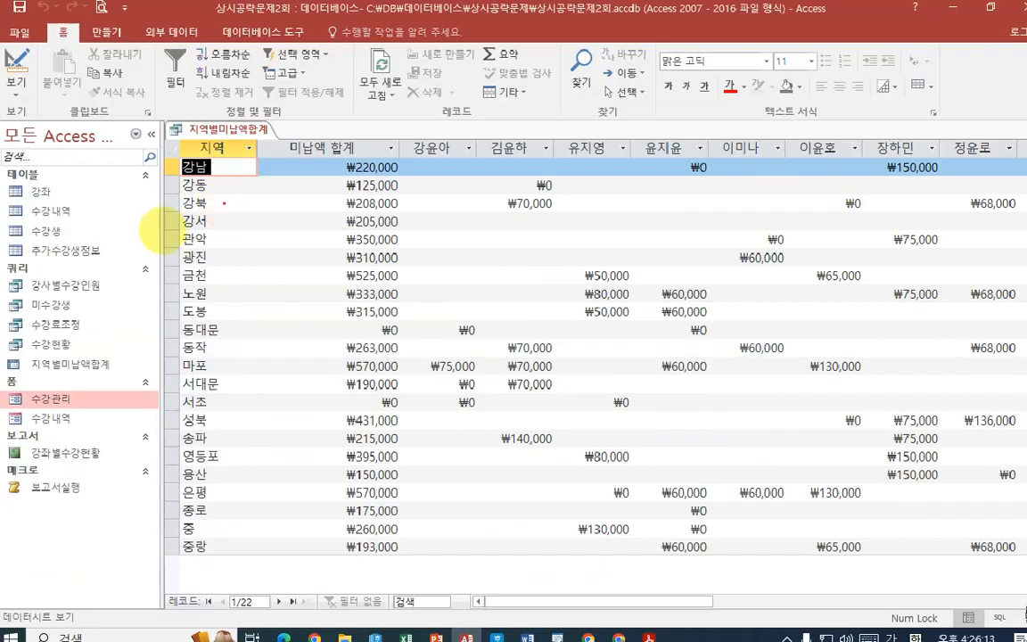
# - Inspect the endings of the 지역 values in the datasheet and save the 지역별미납액합계 query
pyautogui.click(180, 248)
pyautogui.click(276, 109)
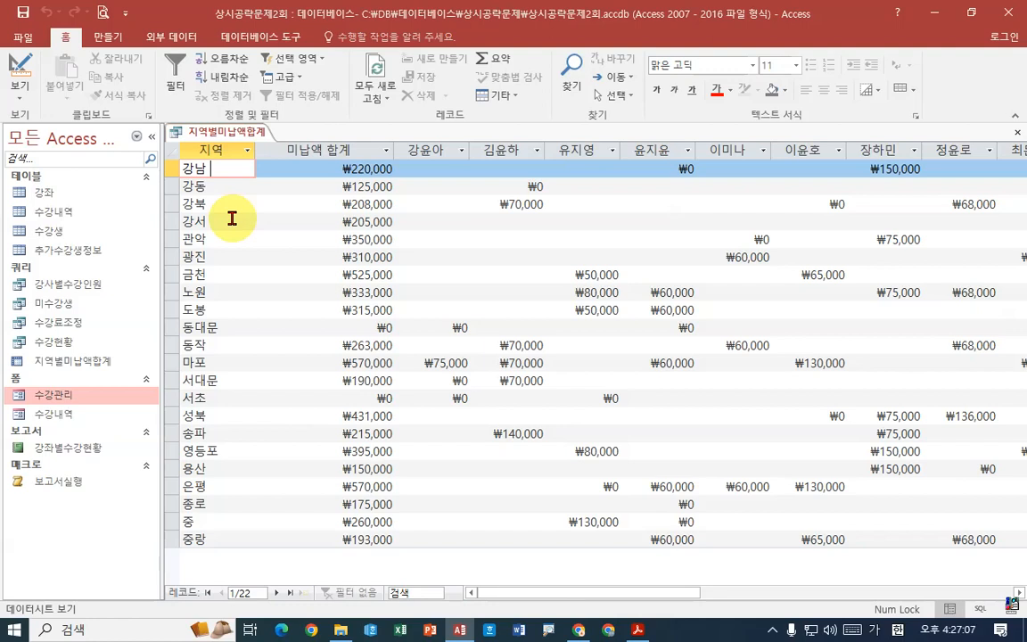
pyautogui.rightClick(249, 132)
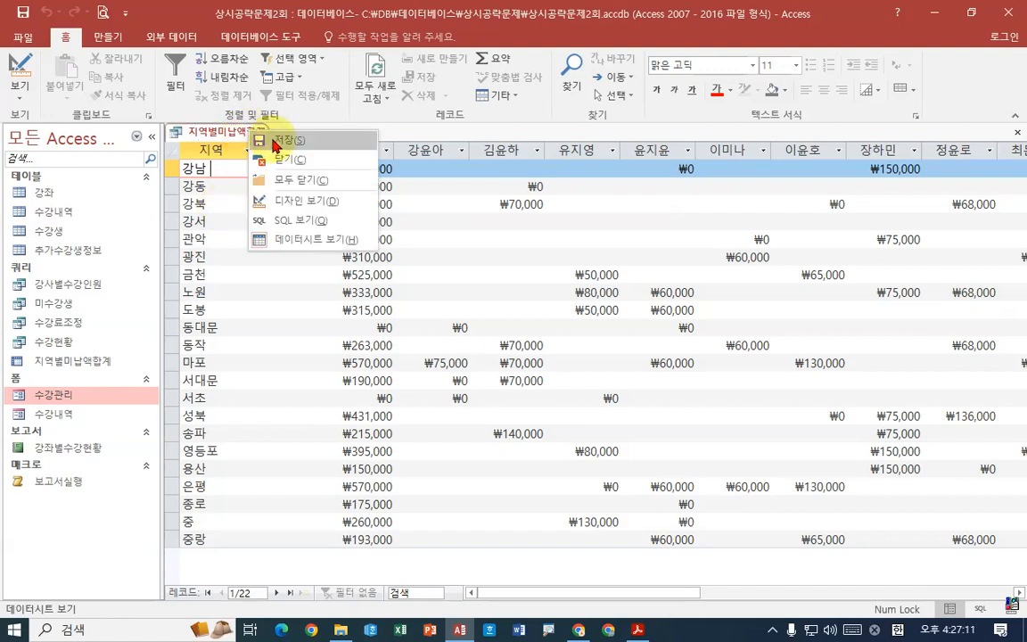
pyautogui.click(274, 140)
pyautogui.rightClick(246, 132)
pyautogui.click(230, 133)
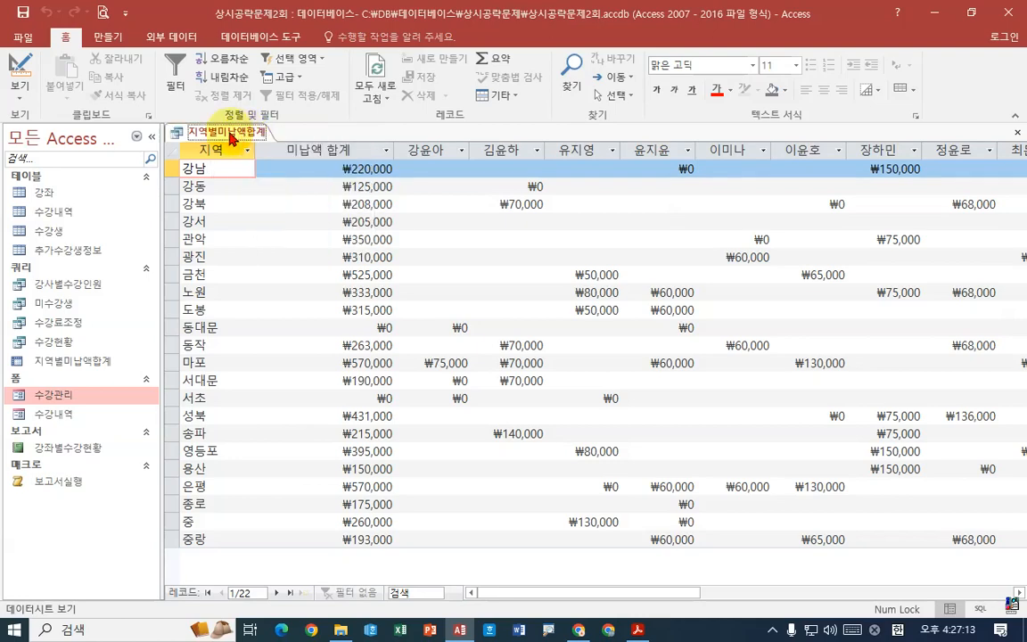
# - Compare the 지역 values with question 4's condition of excluding 구 and its example in the exam PDF
pyautogui.hotkey('alt', 'Tab')
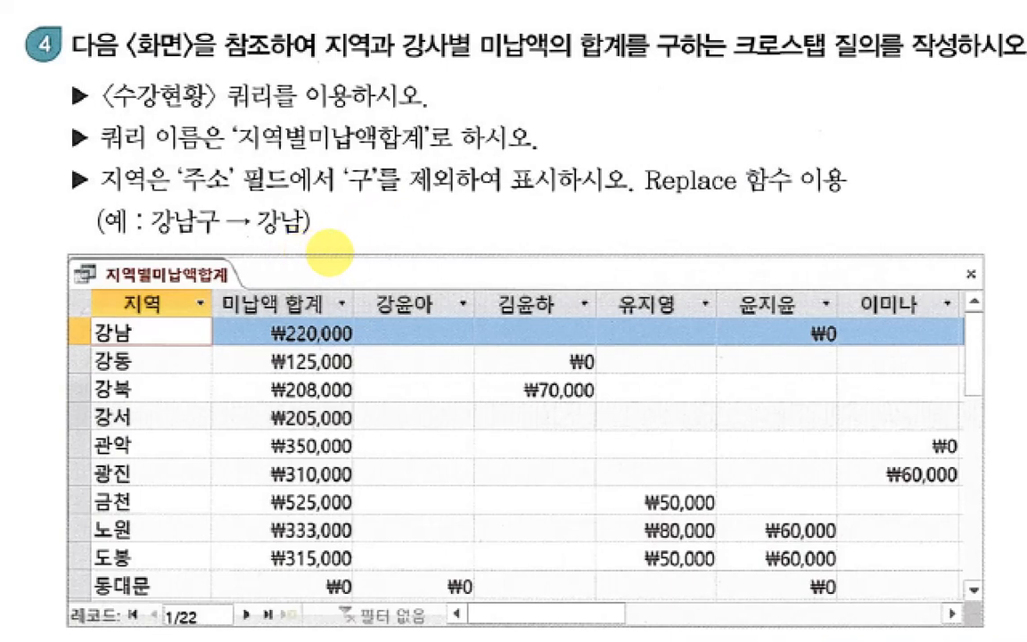
pyautogui.click(330, 253)
pyautogui.moveTo(361, 198); pyautogui.dragTo(485, 198)
pyautogui.moveTo(554, 207); pyautogui.dragTo(549, 211)
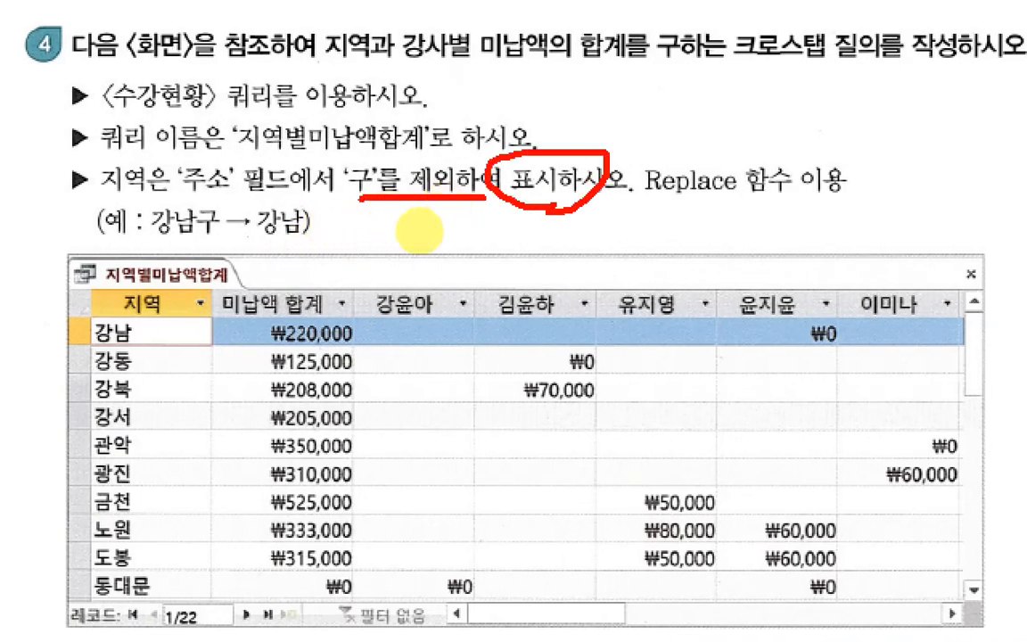
pyautogui.moveTo(148, 323)
pyautogui.mouseDown()
pyautogui.moveTo(139, 341)
pyautogui.moveTo(168, 343)
pyautogui.moveTo(142, 375)
pyautogui.moveTo(171, 376)
pyautogui.mouseUp()
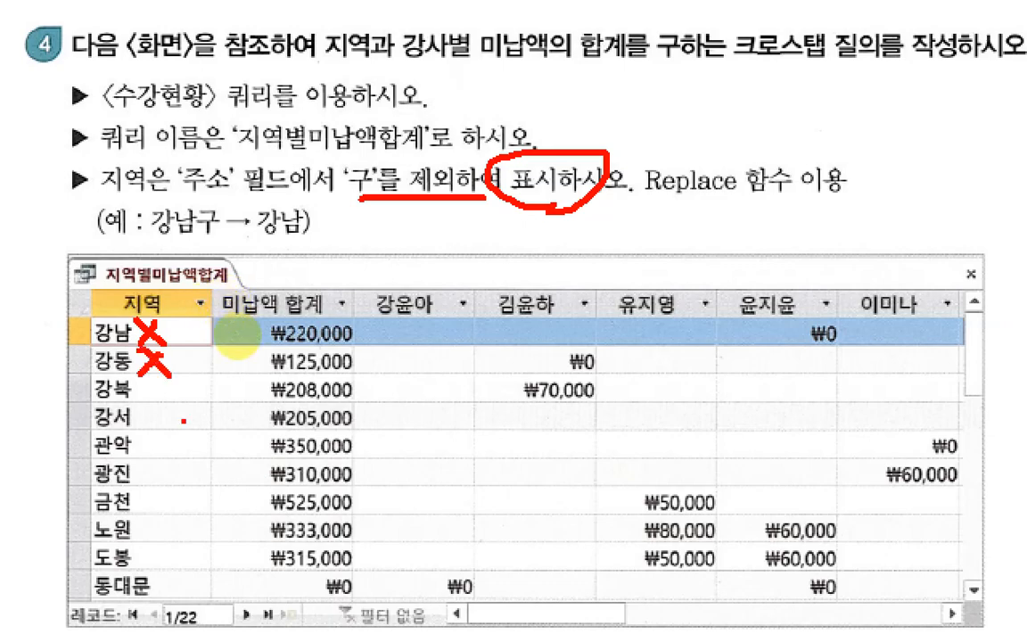
pyautogui.press('Escape')
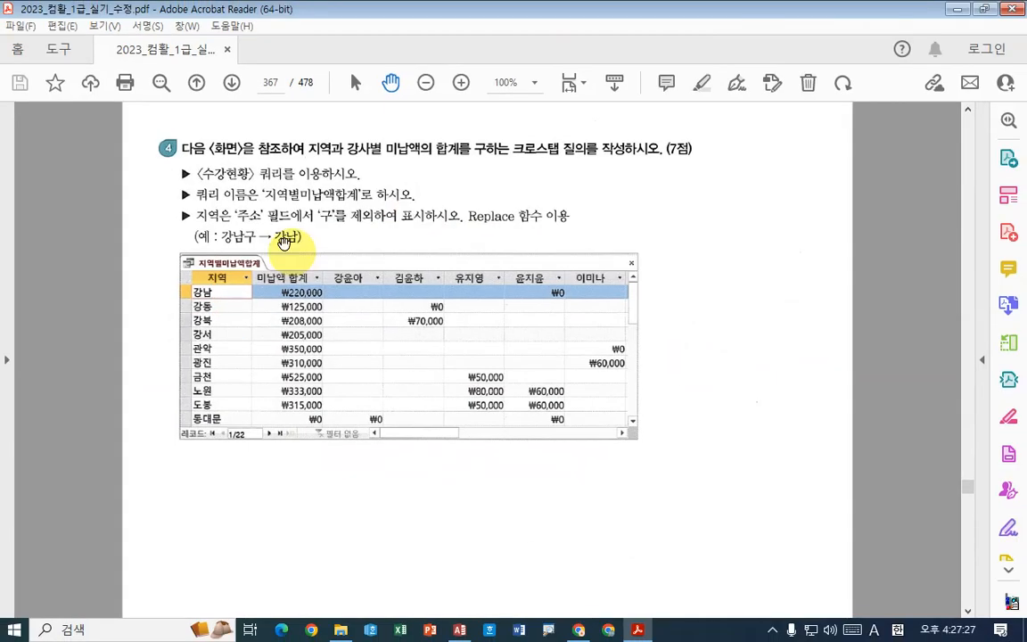
pyautogui.click(638, 627)
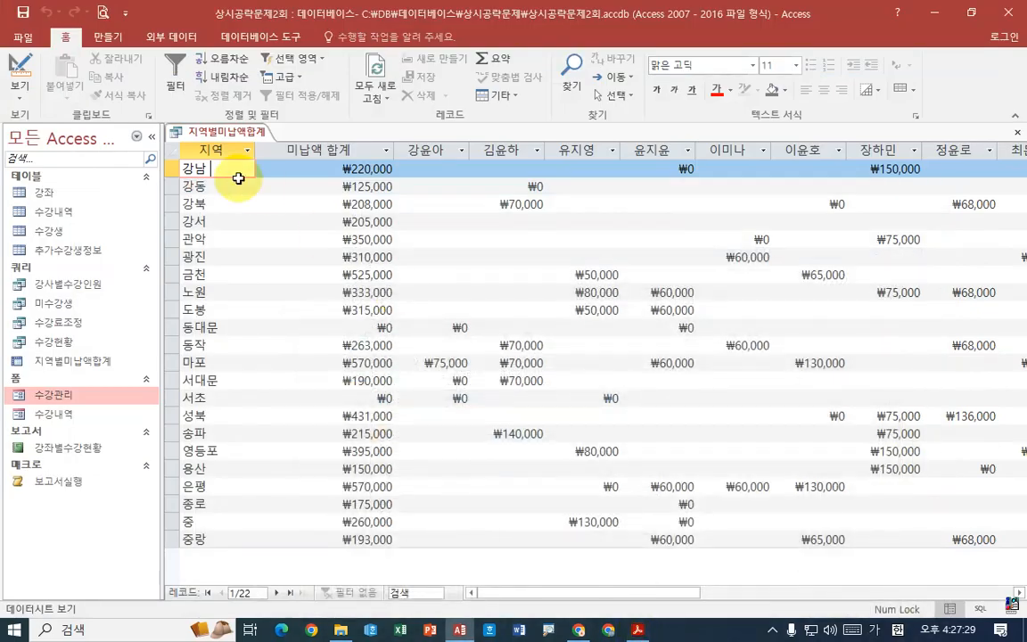
# - Close the 지역별미납액합계 query
pyautogui.rightClick(222, 131)
pyautogui.click(254, 140)
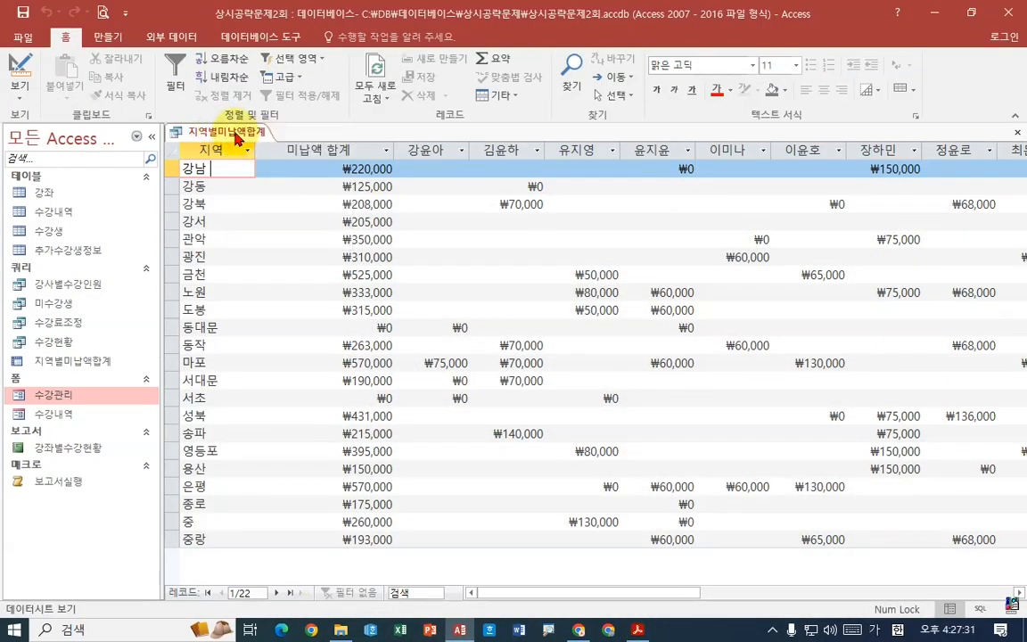
pyautogui.rightClick(238, 136)
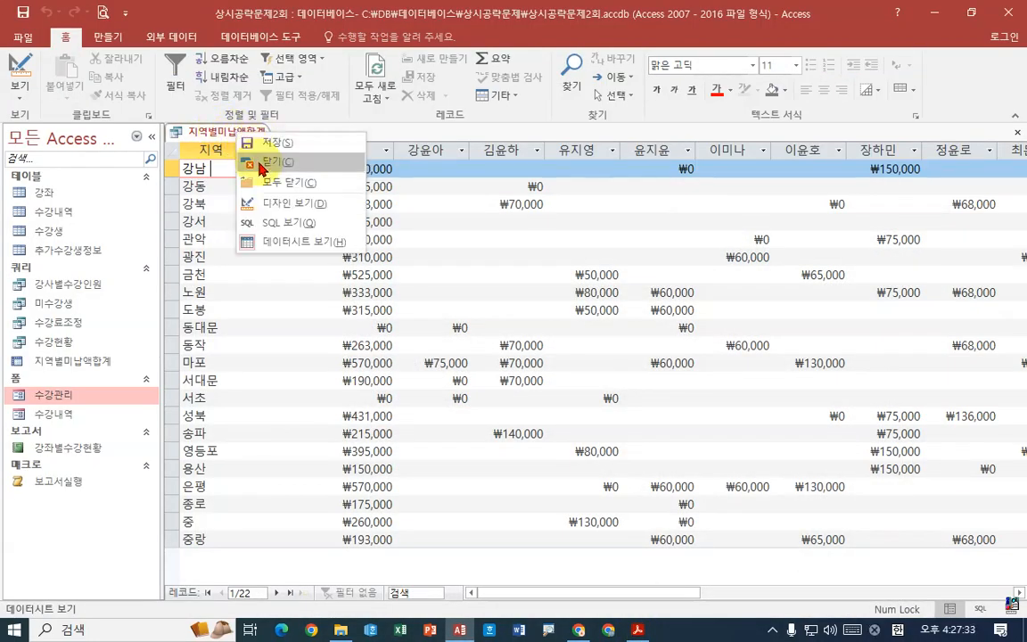
pyautogui.click(263, 163)
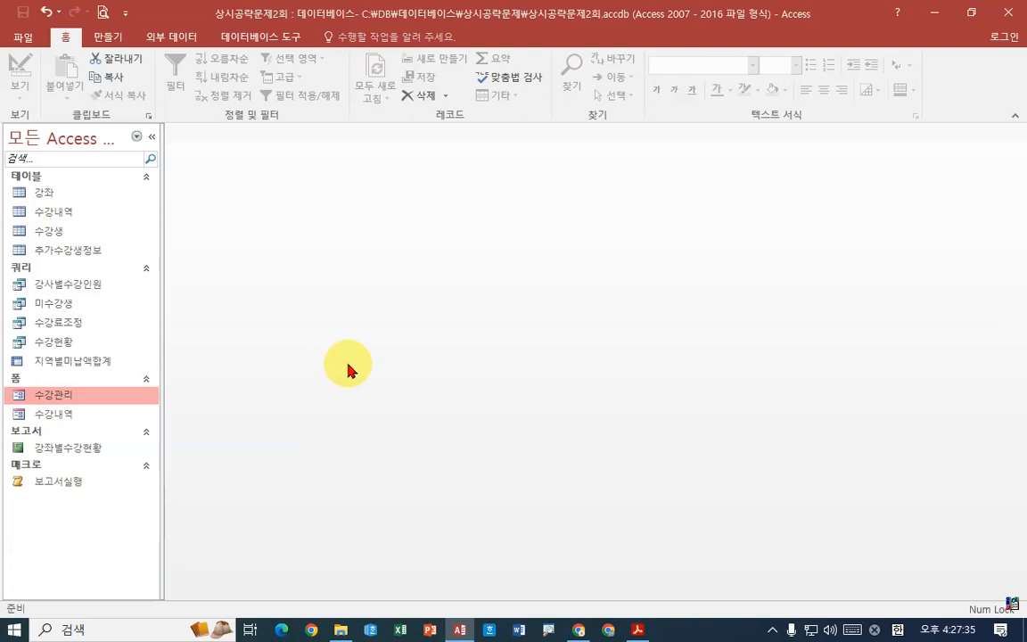
# - Bring up the new query wizard choices to examine the simple, crosstab, duplicate-data and unmatched query types
pyautogui.click(108, 37)
pyautogui.click(217, 89)
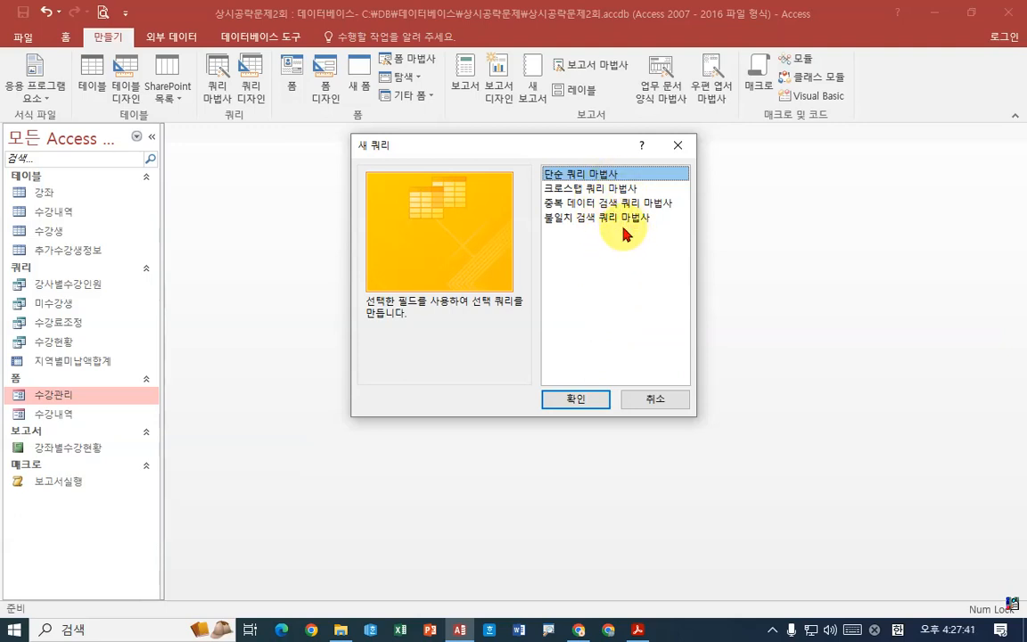
pyautogui.click(655, 399)
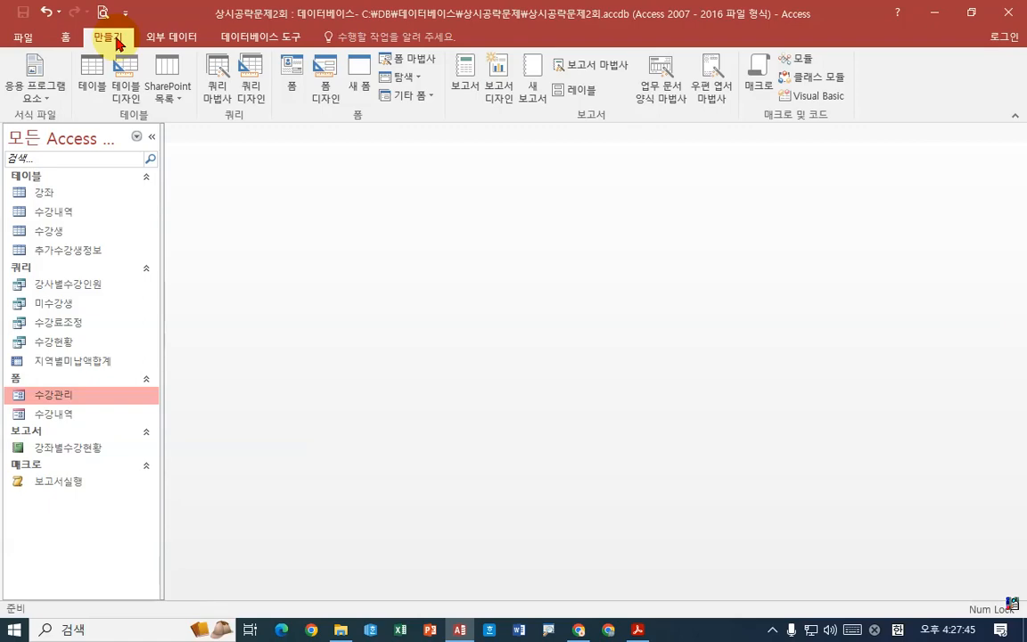
pyautogui.click(221, 94)
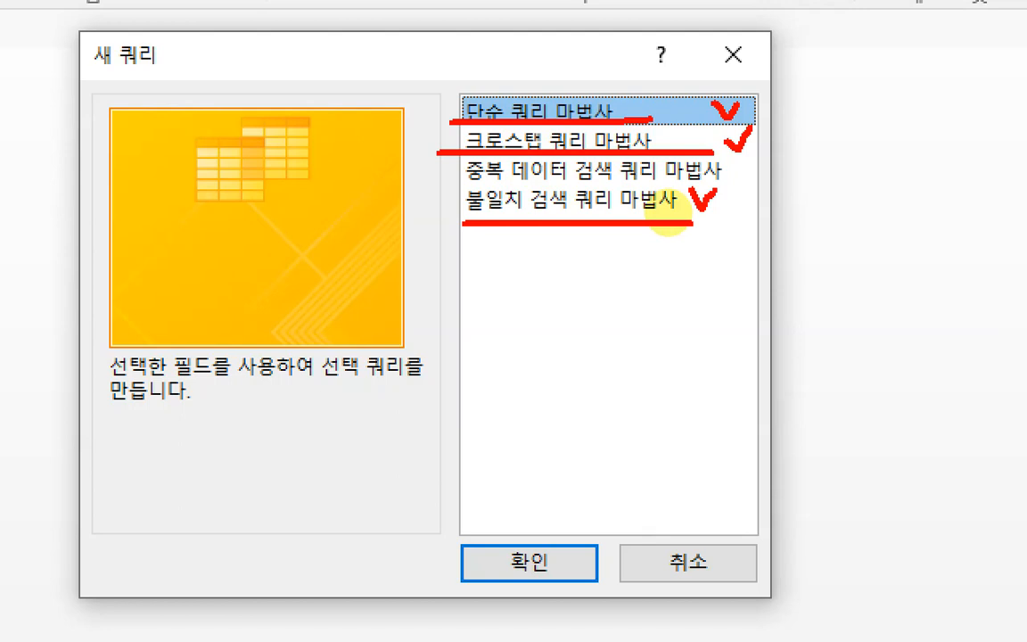
pyautogui.moveTo(547, 250)
pyautogui.mouseDown()
pyautogui.moveTo(550, 287)
pyautogui.moveTo(596, 293)
pyautogui.mouseUp()
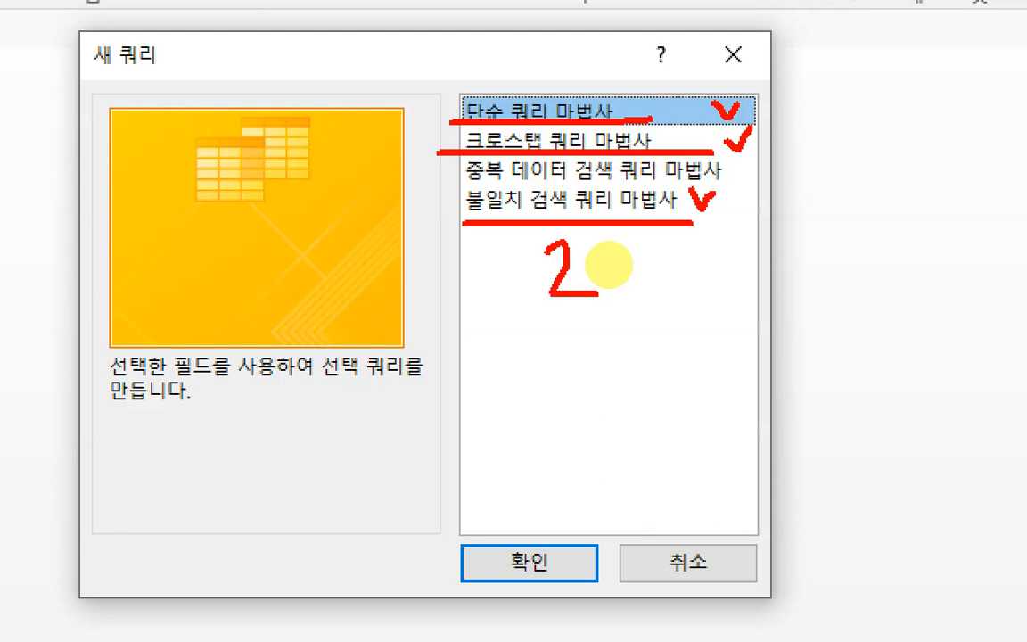
pyautogui.click(740, 282)
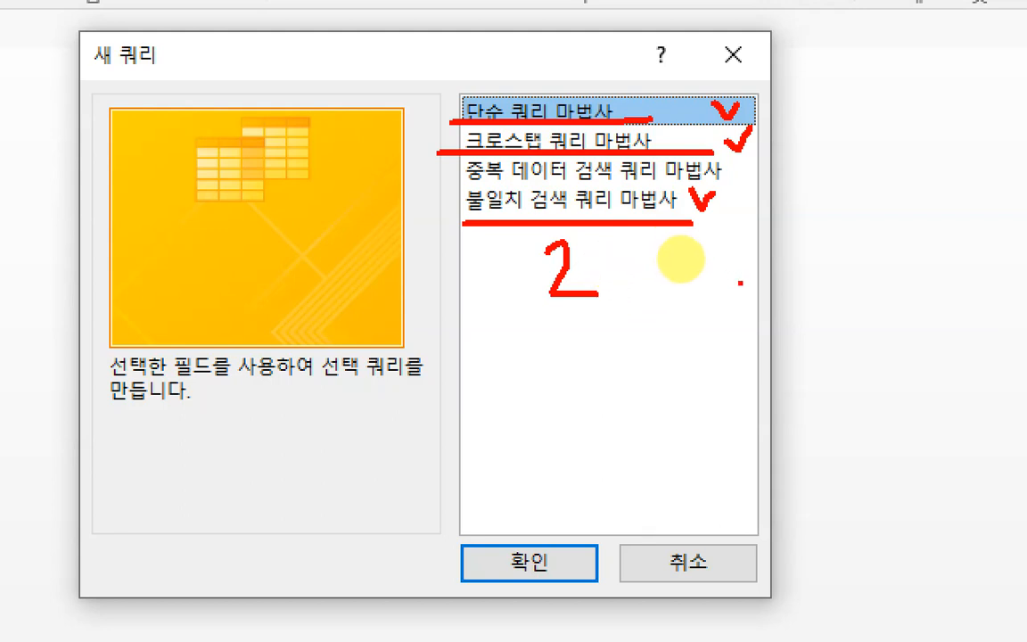
pyautogui.moveTo(505, 226)
pyautogui.mouseDown()
pyautogui.moveTo(509, 267)
pyautogui.moveTo(528, 267)
pyautogui.mouseUp()
pyautogui.moveTo(524, 254)
pyautogui.mouseDown()
pyautogui.moveTo(538, 262)
pyautogui.moveTo(524, 278)
pyautogui.mouseUp()
pyautogui.click(454, 211)
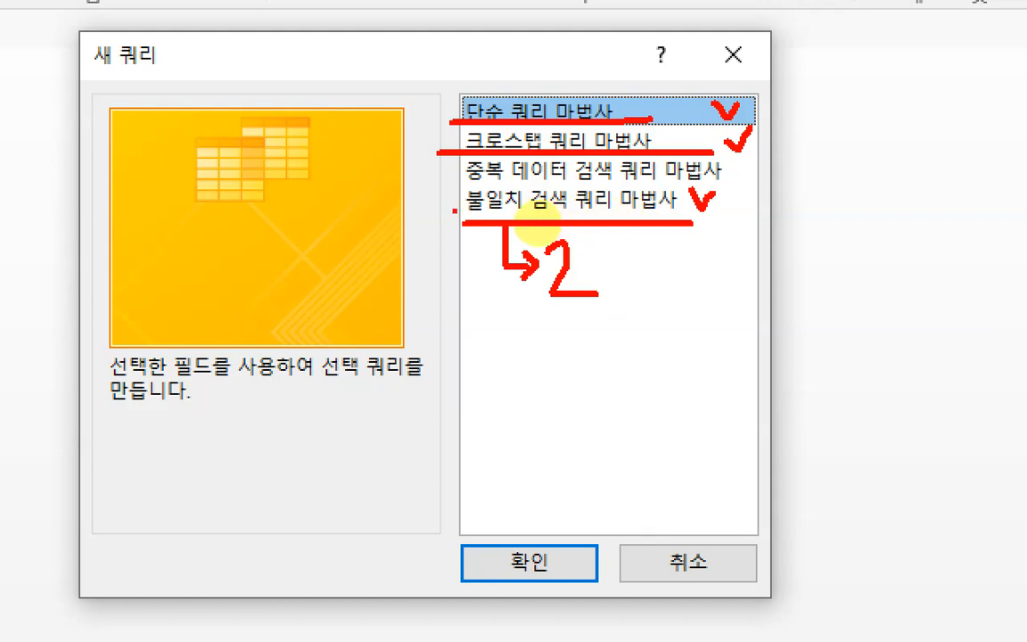
pyautogui.click(450, 206)
pyautogui.moveTo(440, 214)
pyautogui.mouseDown()
pyautogui.moveTo(712, 185)
pyautogui.moveTo(437, 184)
pyautogui.moveTo(463, 223)
pyautogui.mouseUp()
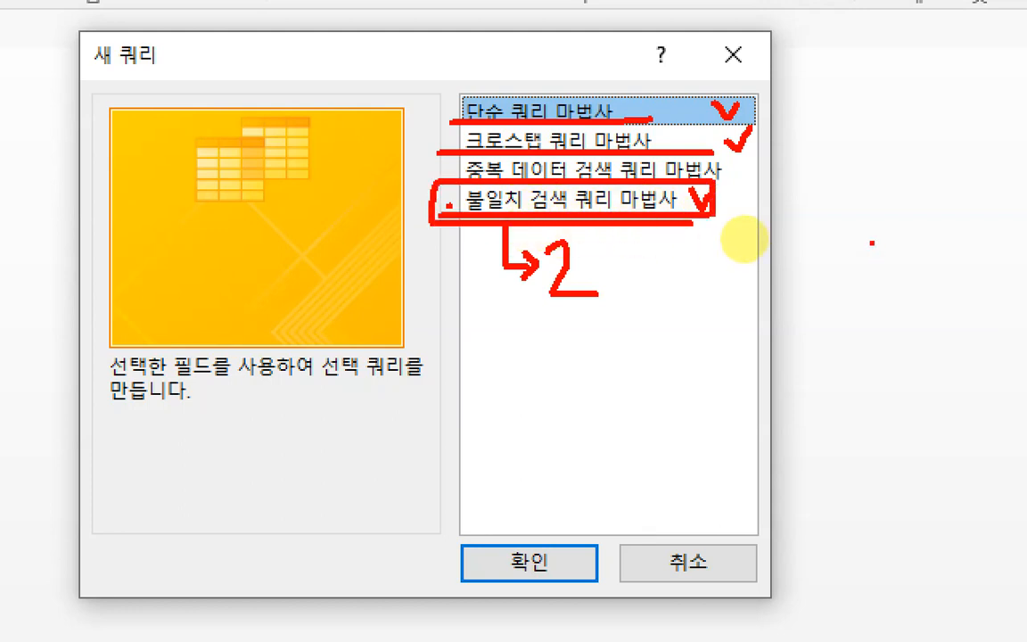
pyautogui.moveTo(802, 225)
pyautogui.mouseDown()
pyautogui.moveTo(808, 253)
pyautogui.moveTo(872, 260)
pyautogui.mouseUp()
pyautogui.moveTo(883, 287)
pyautogui.mouseDown()
pyautogui.moveTo(749, 268)
pyautogui.moveTo(838, 335)
pyautogui.mouseUp()
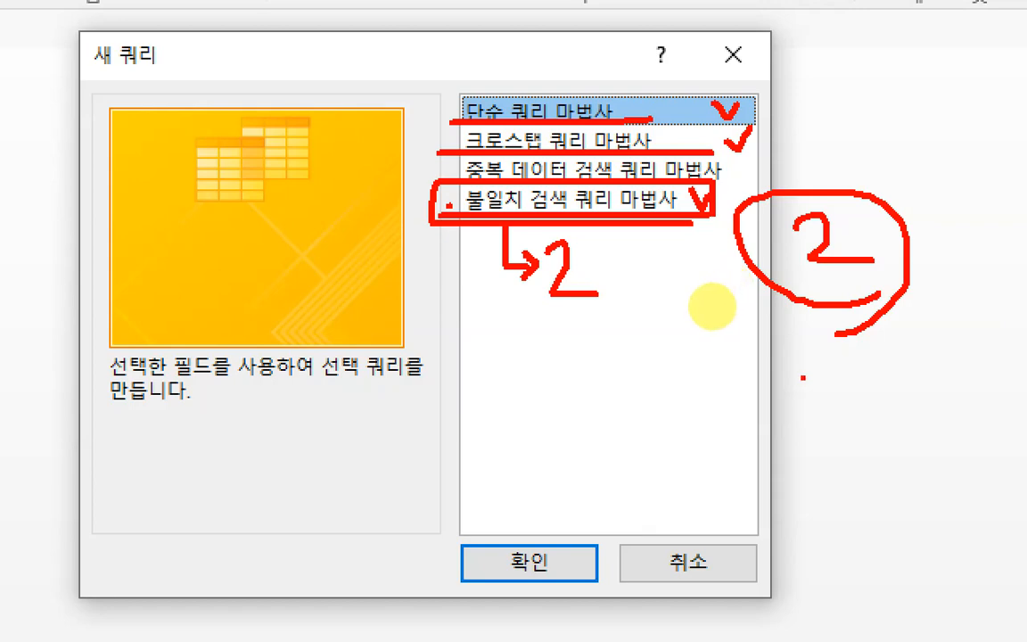
pyautogui.press('Escape')
# - Dismiss the new query dialog without creating a query and close the 상시공략문제2회 database along with Access
pyautogui.click(654, 399)
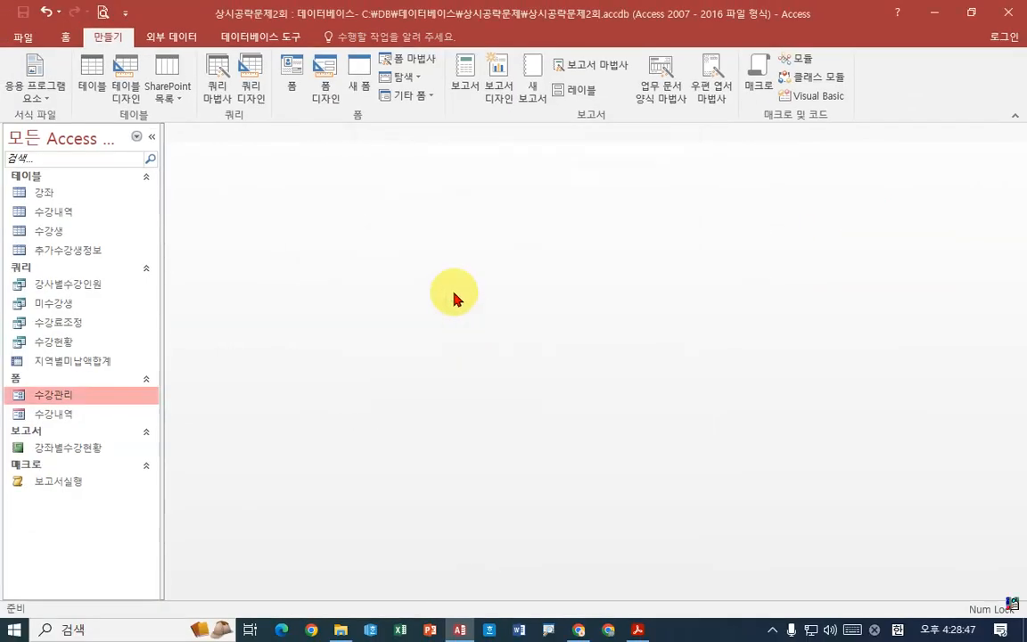
pyautogui.click(1009, 13)
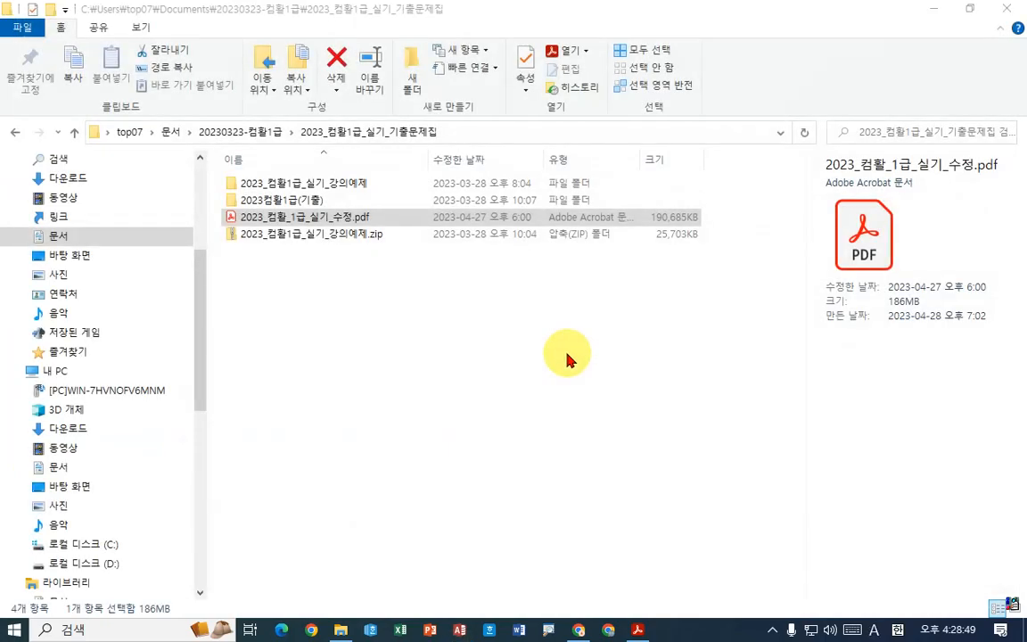